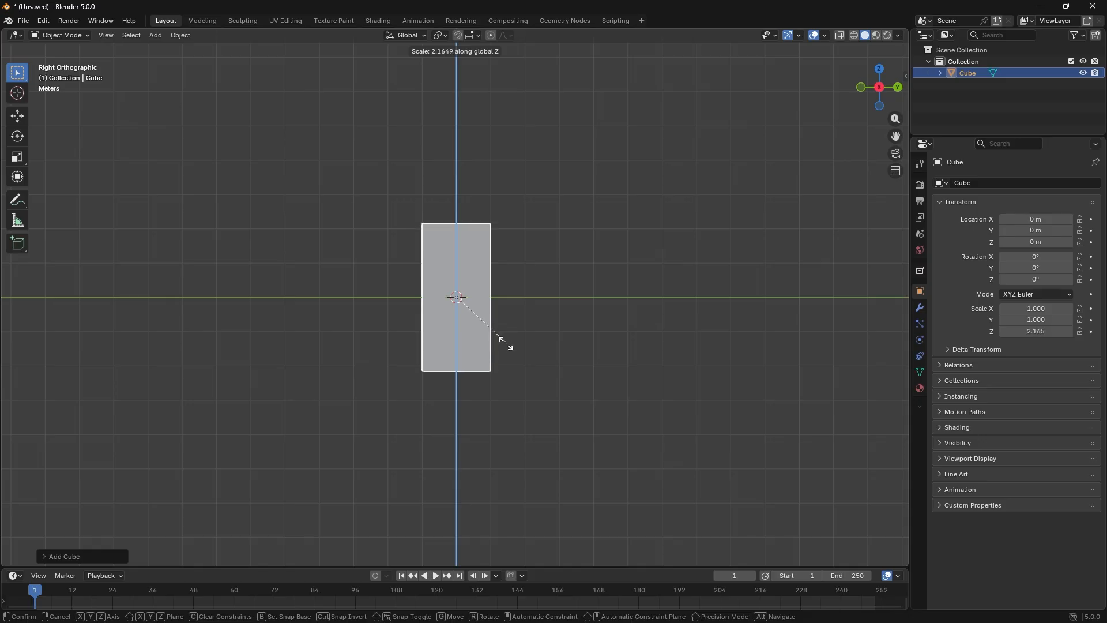
# - Stretch the cube to a scale of about 2.93 along Z and about 1.82 along Y
pyautogui.click(513, 368)
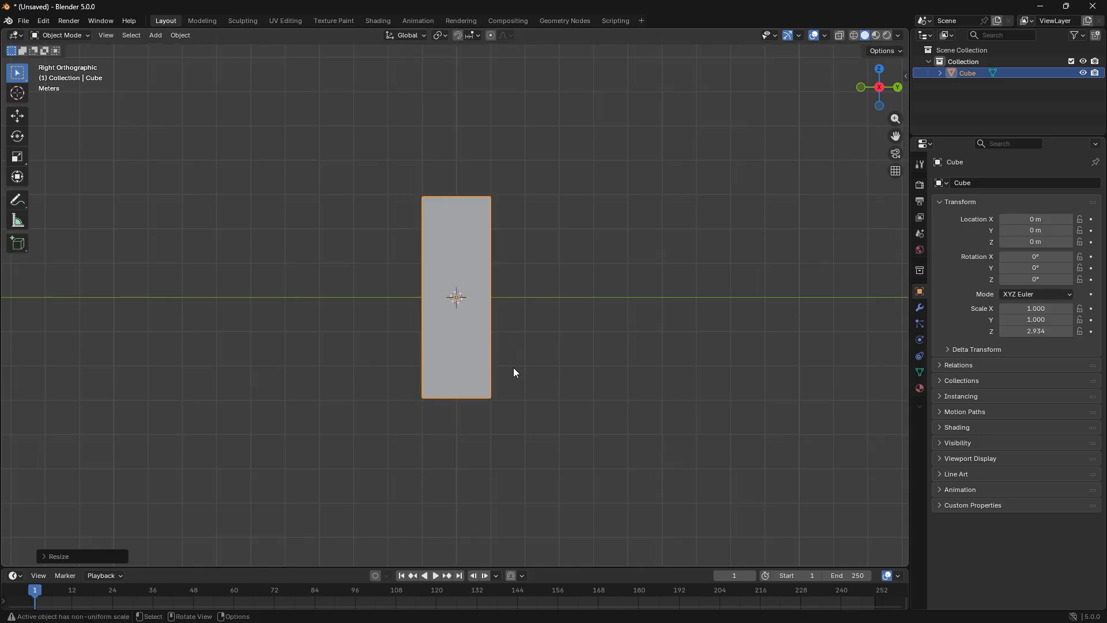
pyautogui.press('s')
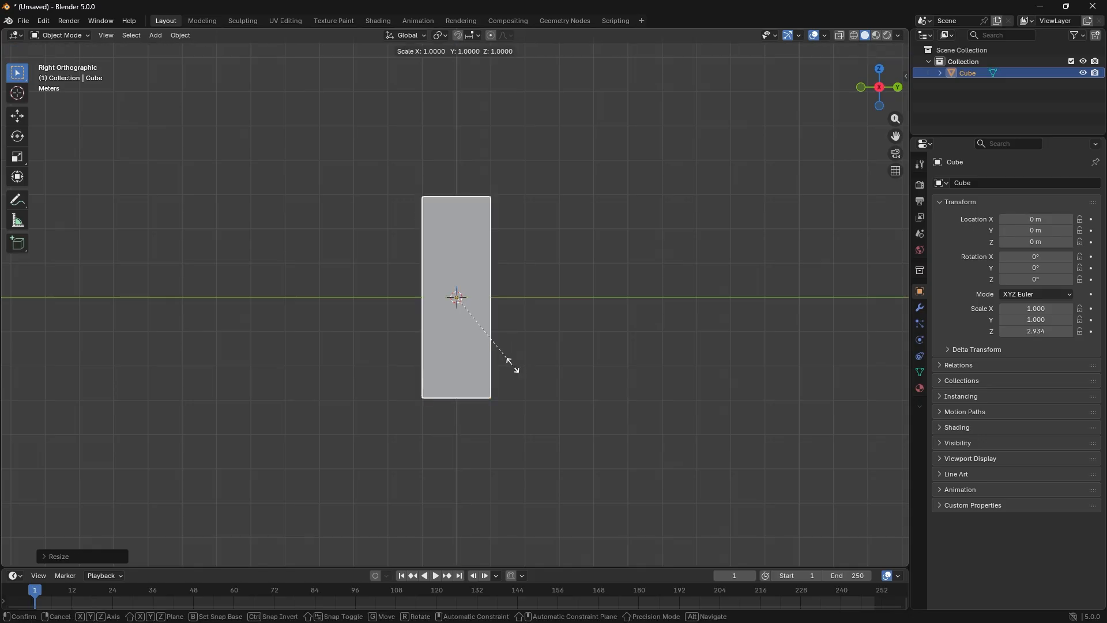
pyautogui.press('y')
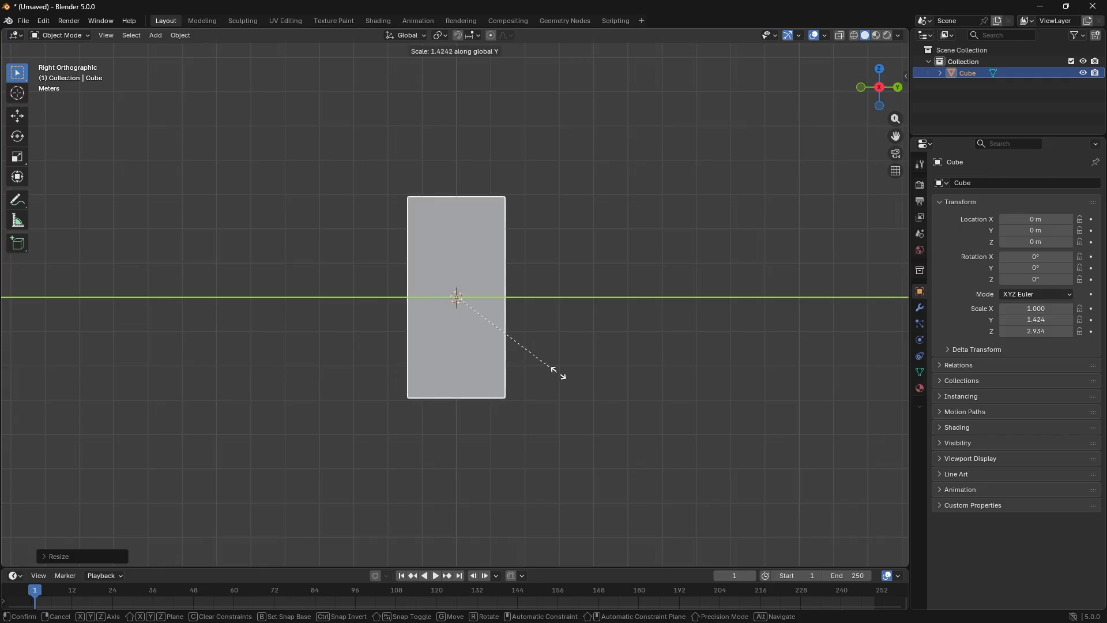
pyautogui.click(593, 382)
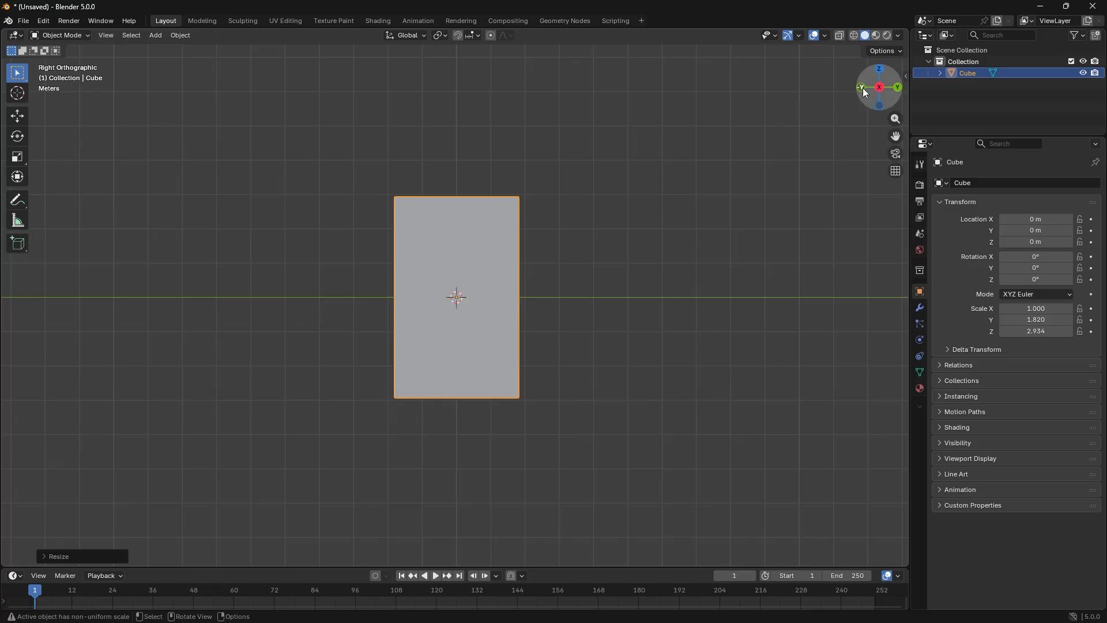
# - Scale the box along X to about 0.98 to make it slightly thinner, and deselect it
pyautogui.moveTo(862, 88); pyautogui.dragTo(813, 102)
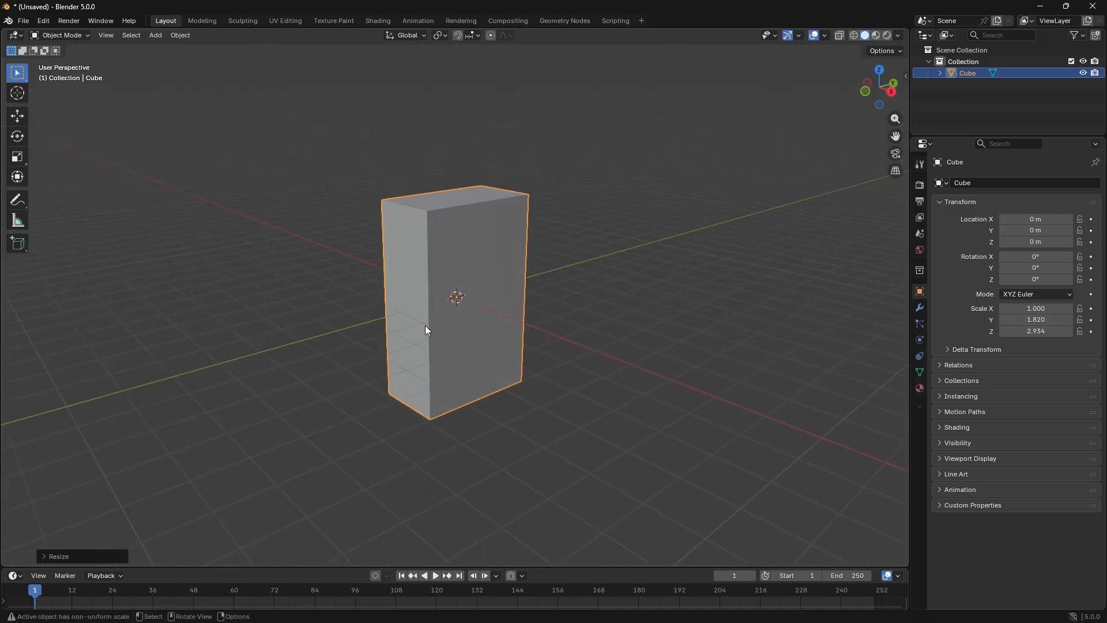
pyautogui.press('s')
pyautogui.press('x')
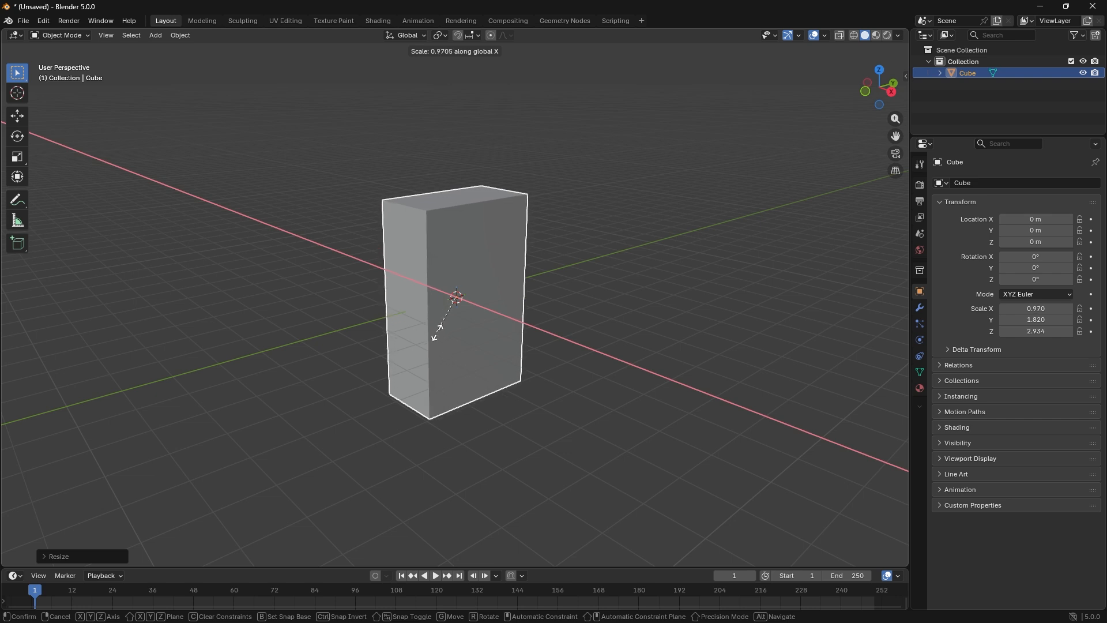
pyautogui.click(434, 336)
pyautogui.click(603, 272)
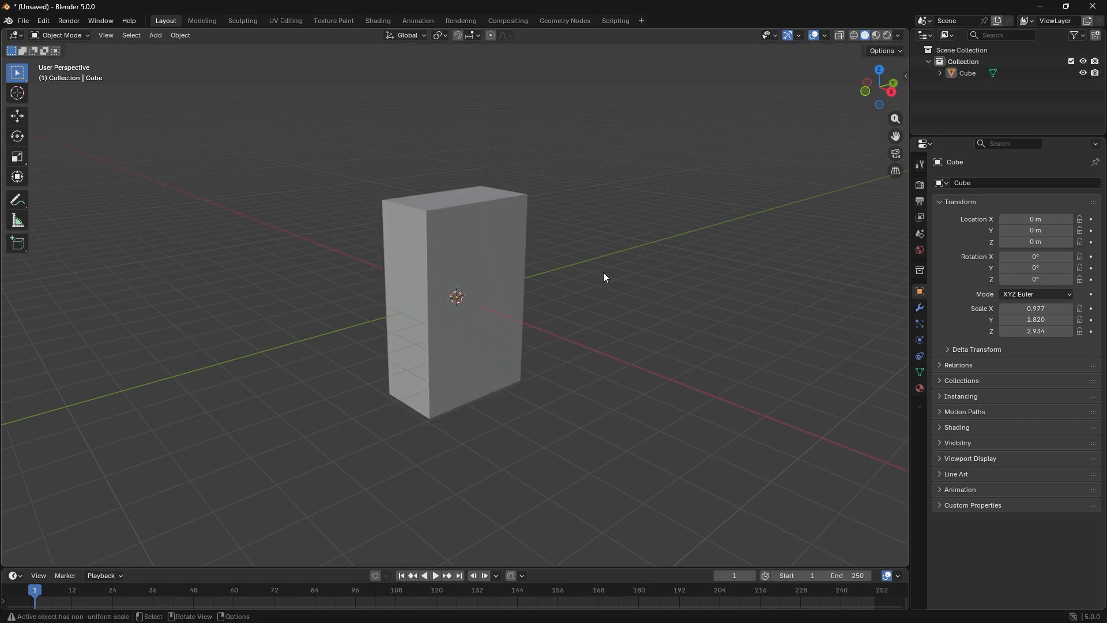
# - Switch the selection tool to Tweak
pyautogui.press('w')
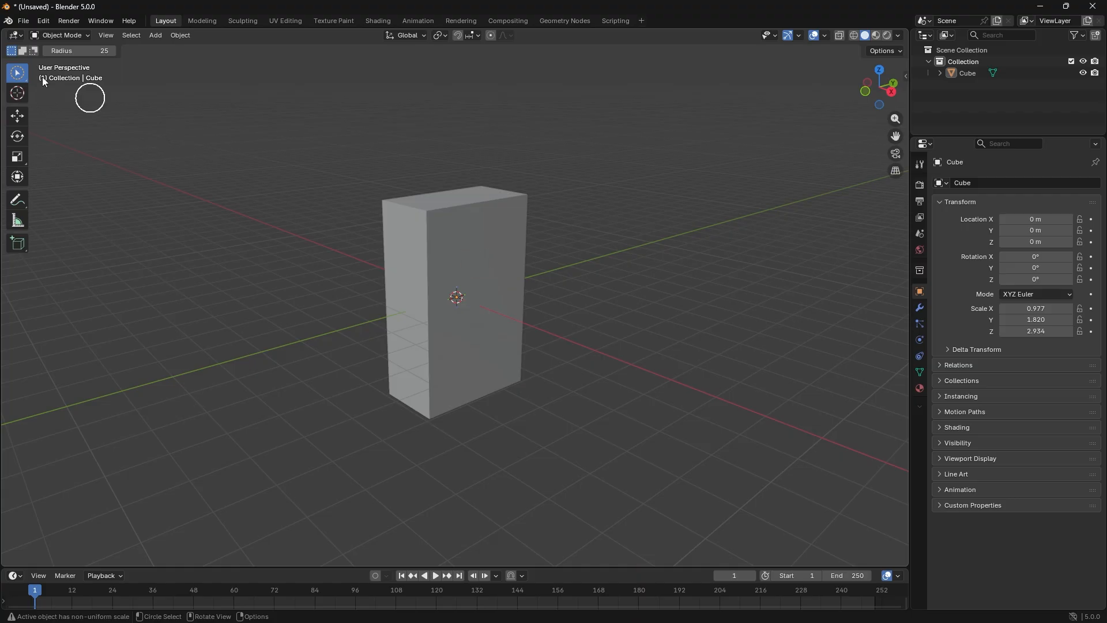
pyautogui.click(16, 75)
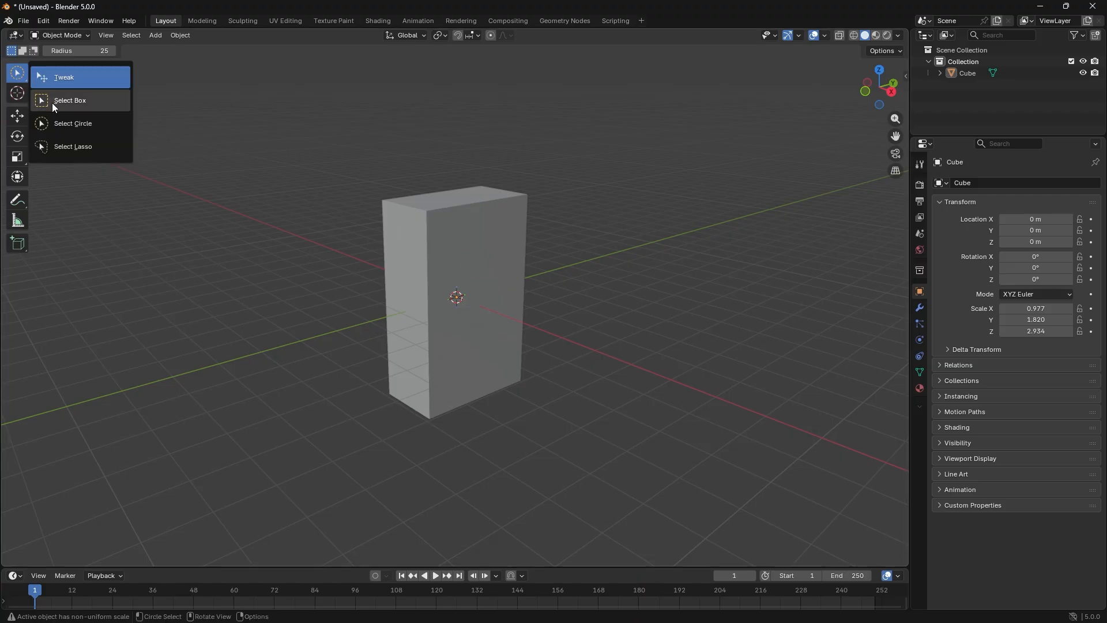
pyautogui.click(60, 81)
# - Move the box up along Z by about 3.3 m so that it stands above the ground plane
pyautogui.click(444, 272)
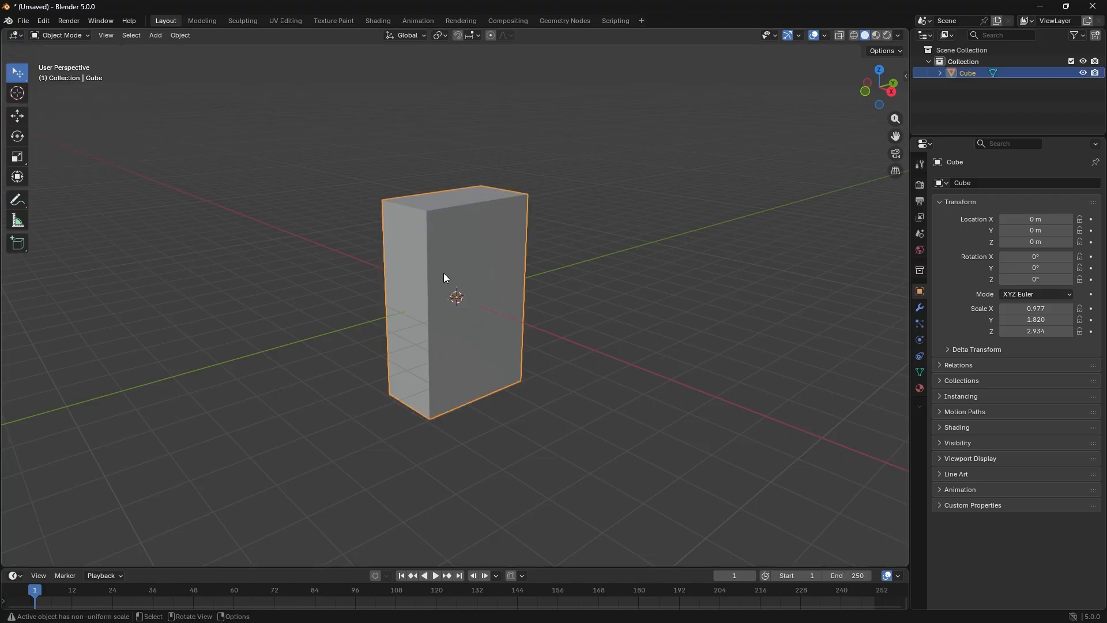
pyautogui.press('g')
pyautogui.press('z')
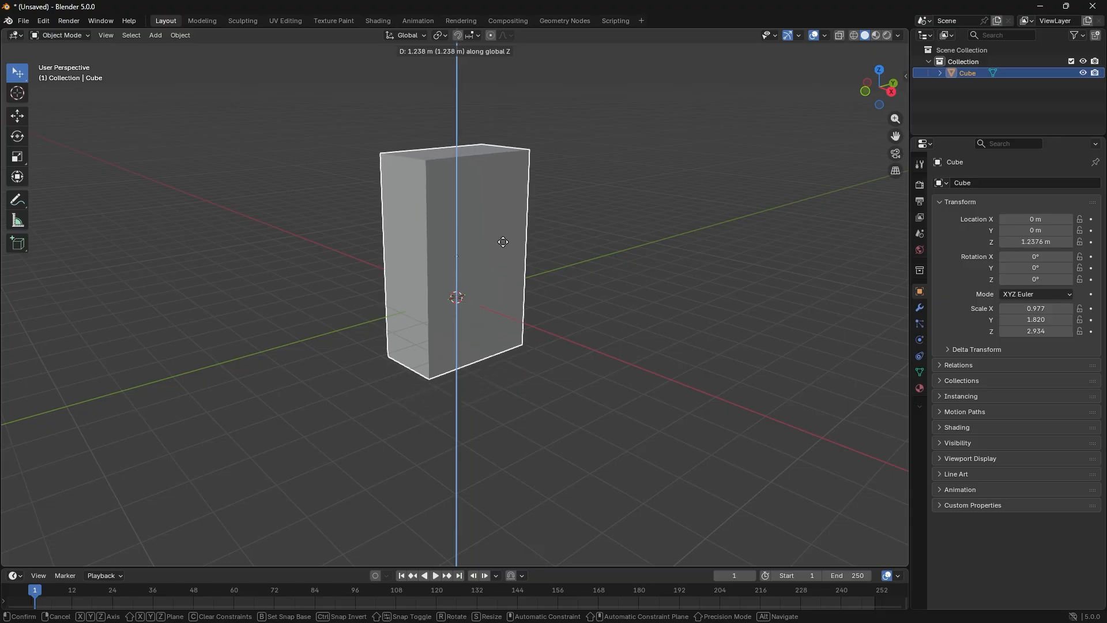
pyautogui.click(488, 172)
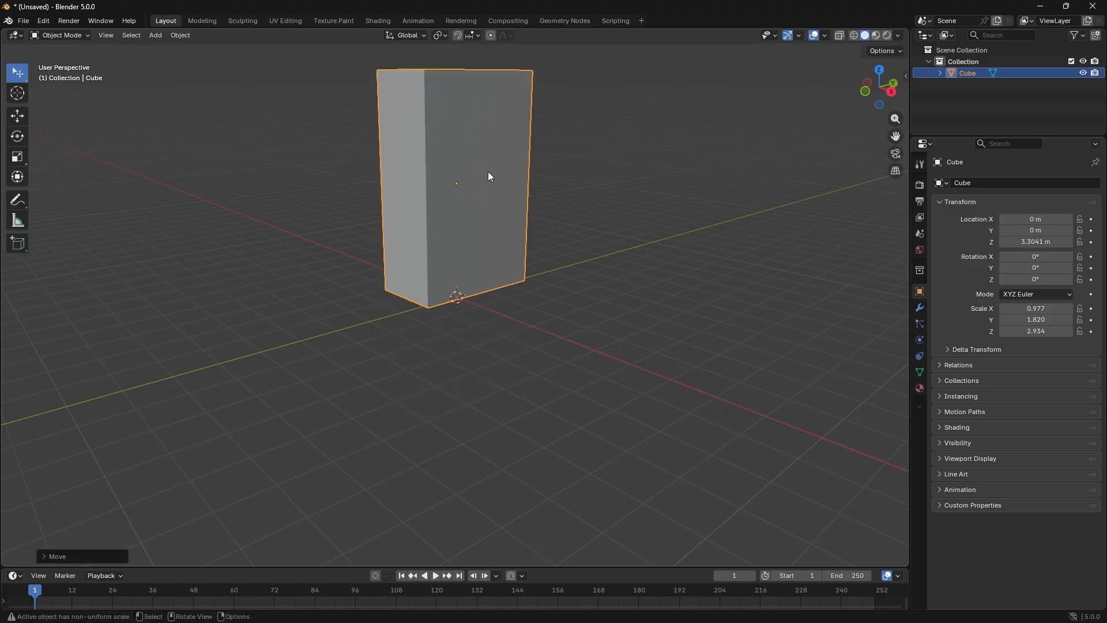
pyautogui.click(604, 171)
pyautogui.scroll(-2, 558, 189)
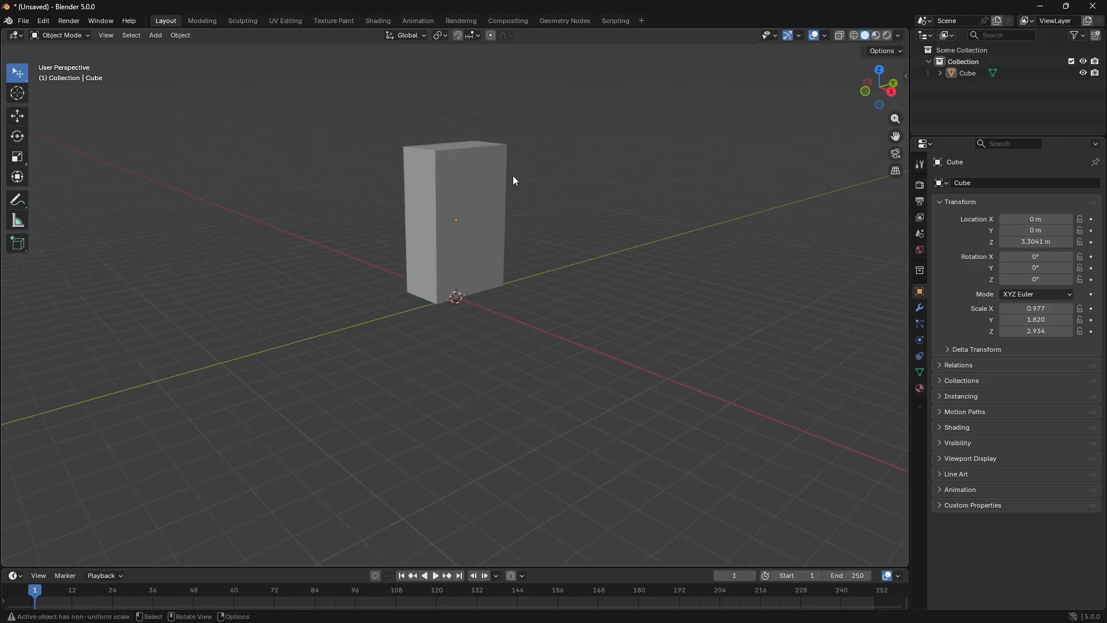
pyautogui.scroll(2, 514, 175)
pyautogui.keyDown('shift'); pyautogui.moveTo(586, 177); pyautogui.dragTo(501, 240, button='middle'); pyautogui.keyUp('shift')
pyautogui.scroll(1, 400, 234)
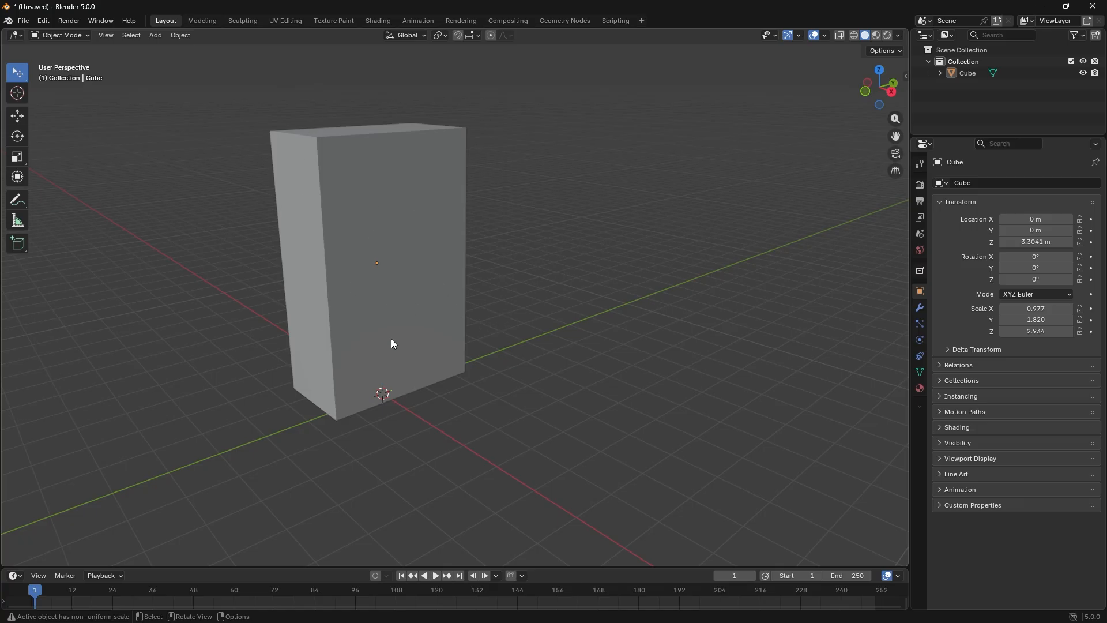
# - Bevel all edges of the box with 3 segments and an offset of about 0.033 m
pyautogui.click(390, 220)
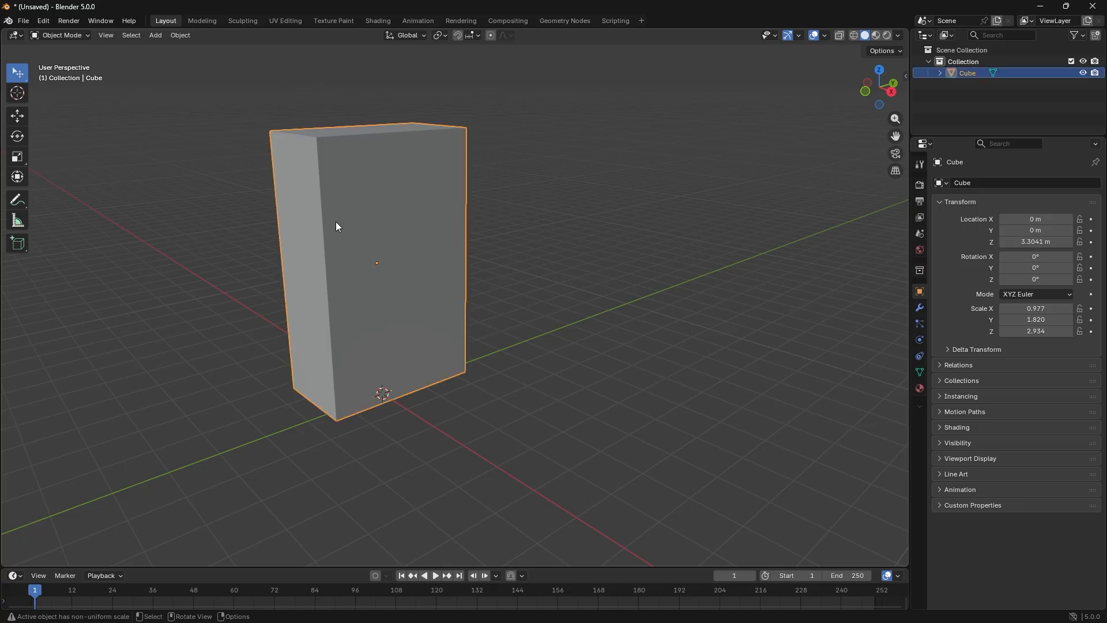
pyautogui.press('Tab')
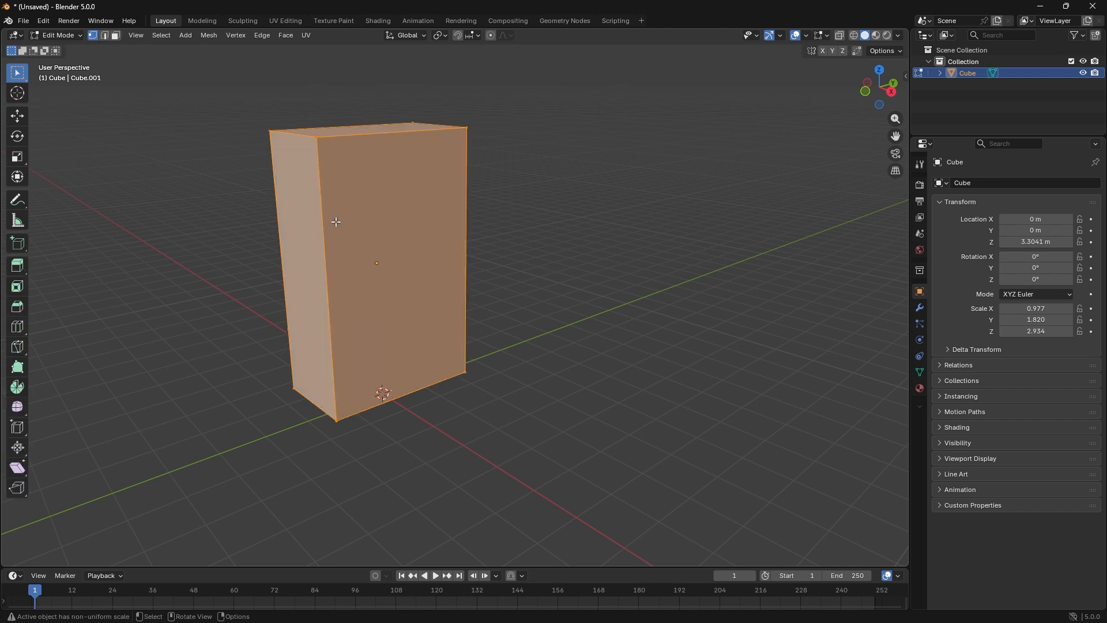
pyautogui.press('2')
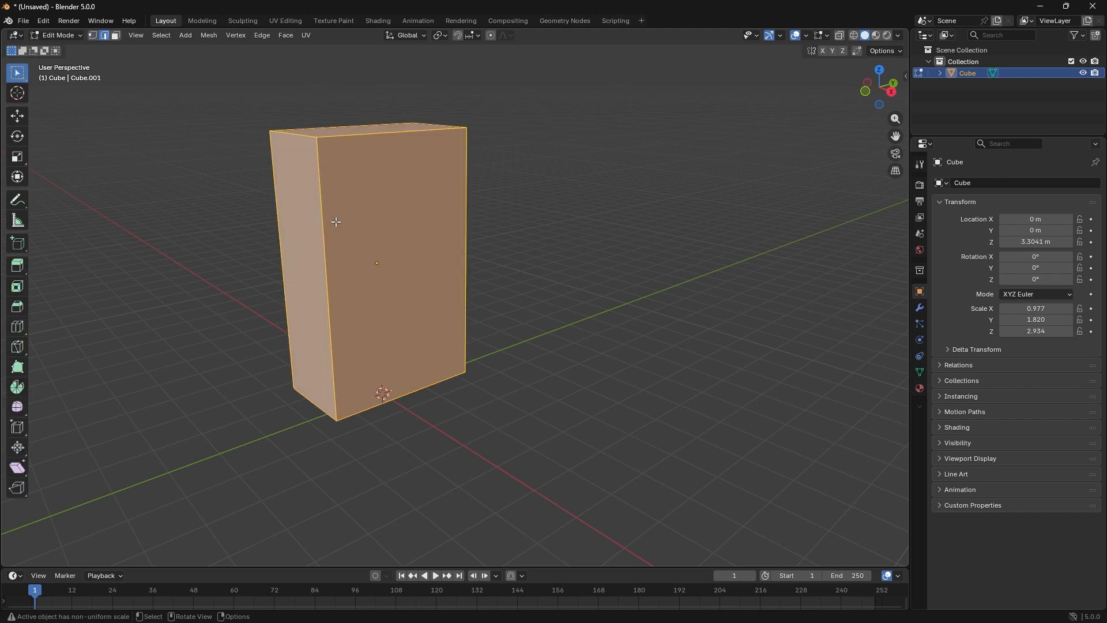
pyautogui.hotkey('ctrl', 'b')
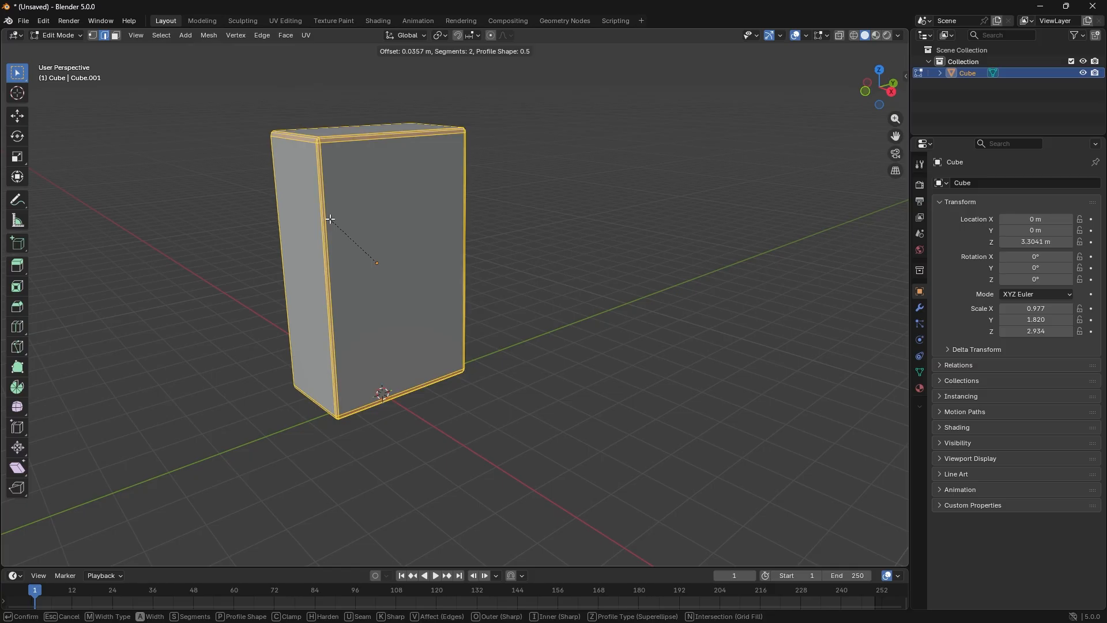
pyautogui.scroll(1, 329, 218)
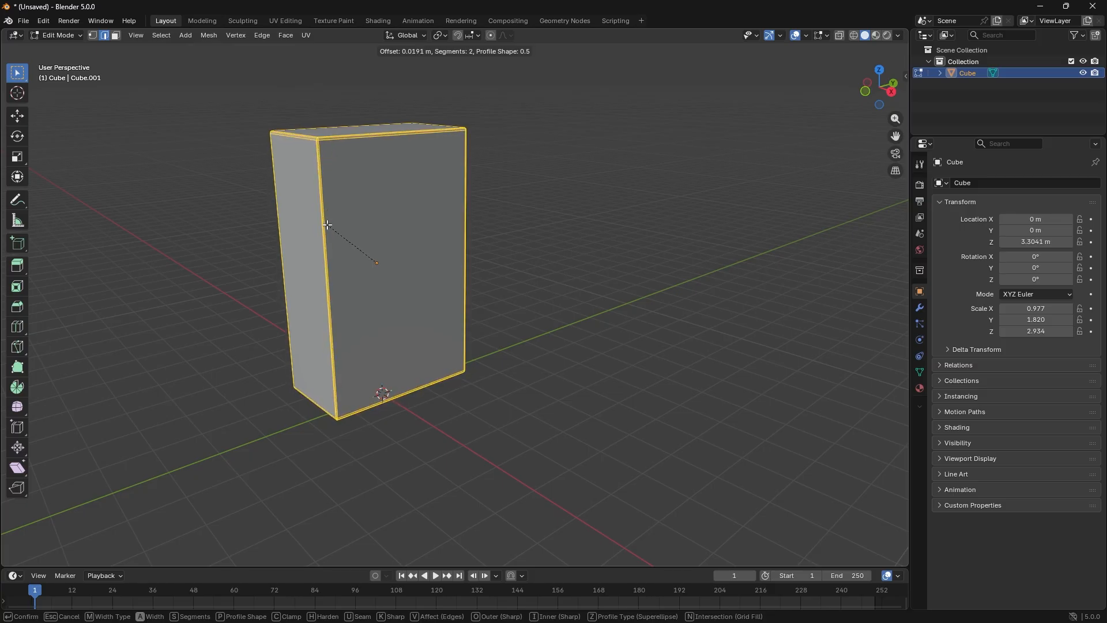
pyautogui.scroll(1, 327, 225)
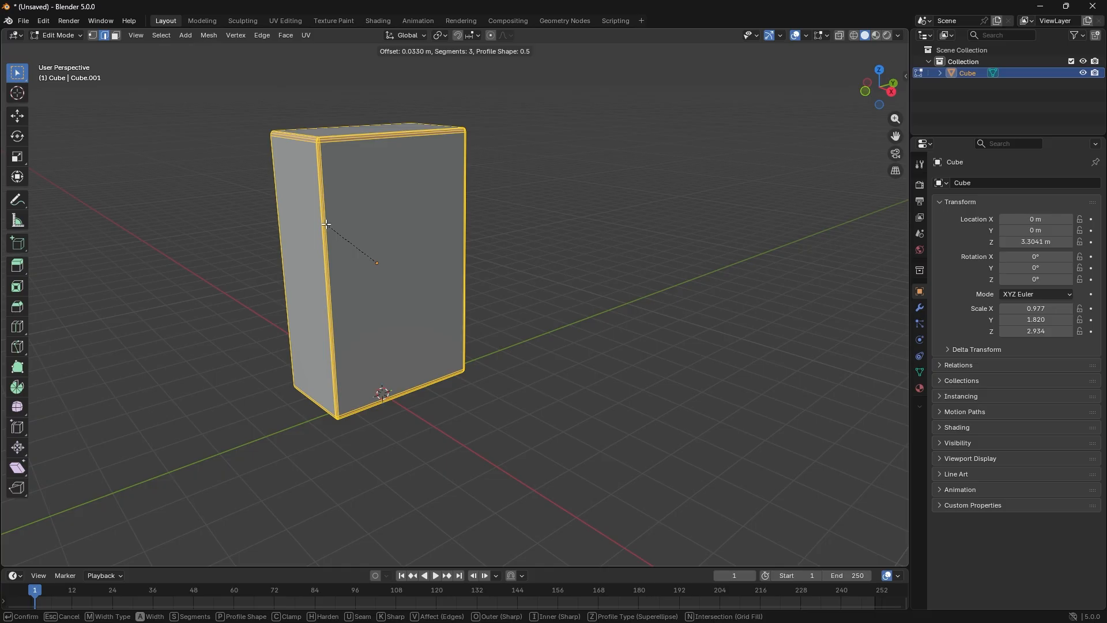
pyautogui.click(326, 225)
pyautogui.press('Tab')
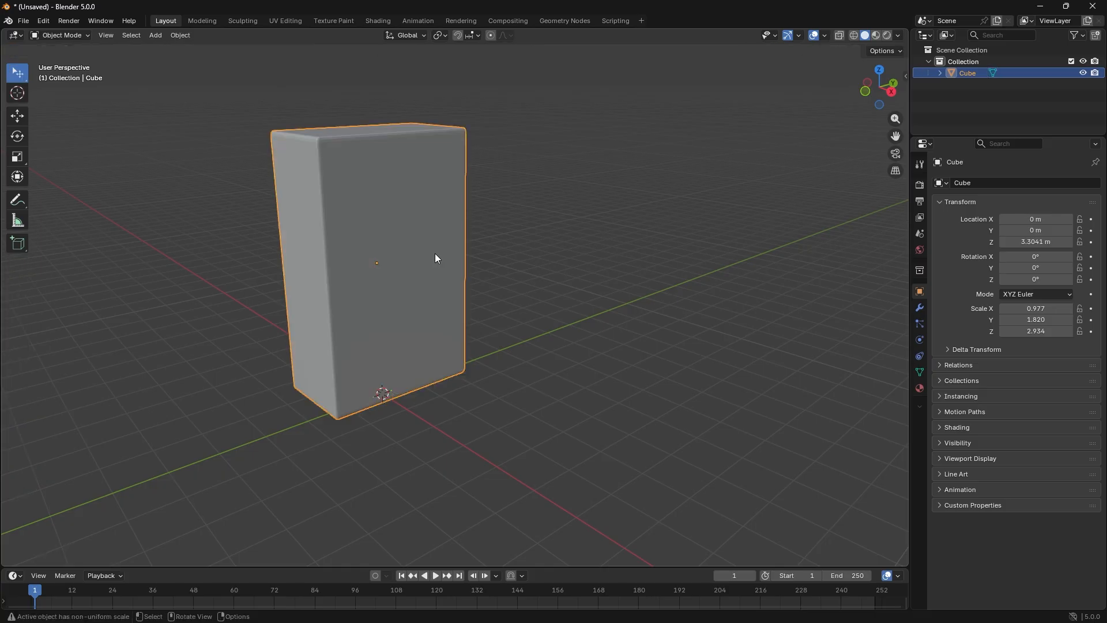
pyautogui.click(565, 241)
# - Add one horizontal loop cut around the middle of the box's height
pyautogui.click(409, 223)
pyautogui.press('Tab')
pyautogui.hotkey('alt', 'a')
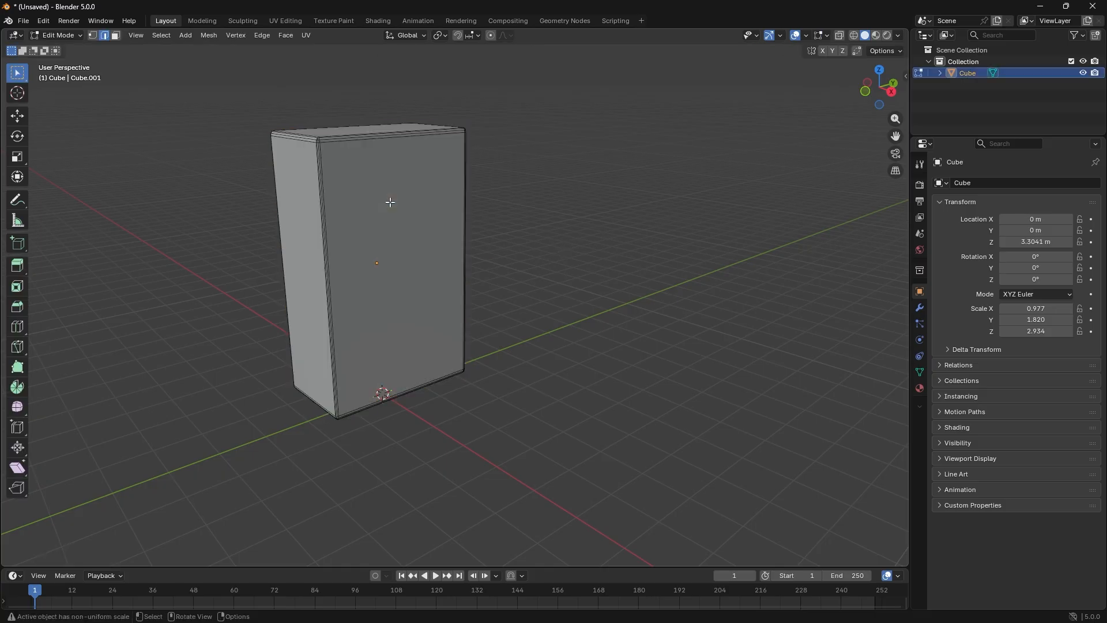
pyautogui.press('3')
pyautogui.click(396, 197)
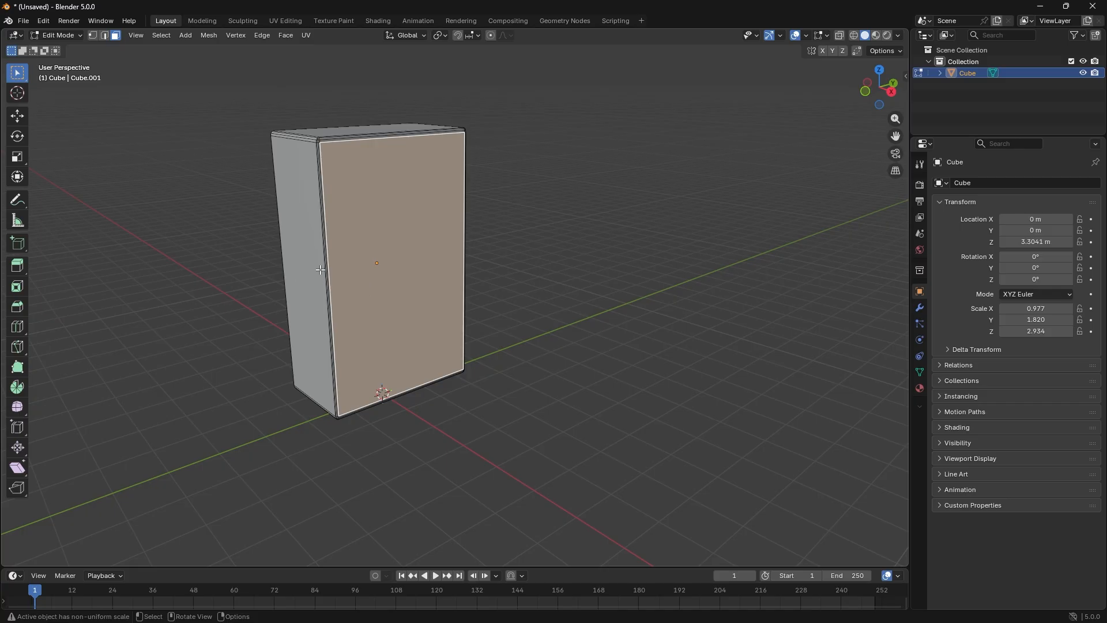
pyautogui.hotkey('ctrl', 'r')
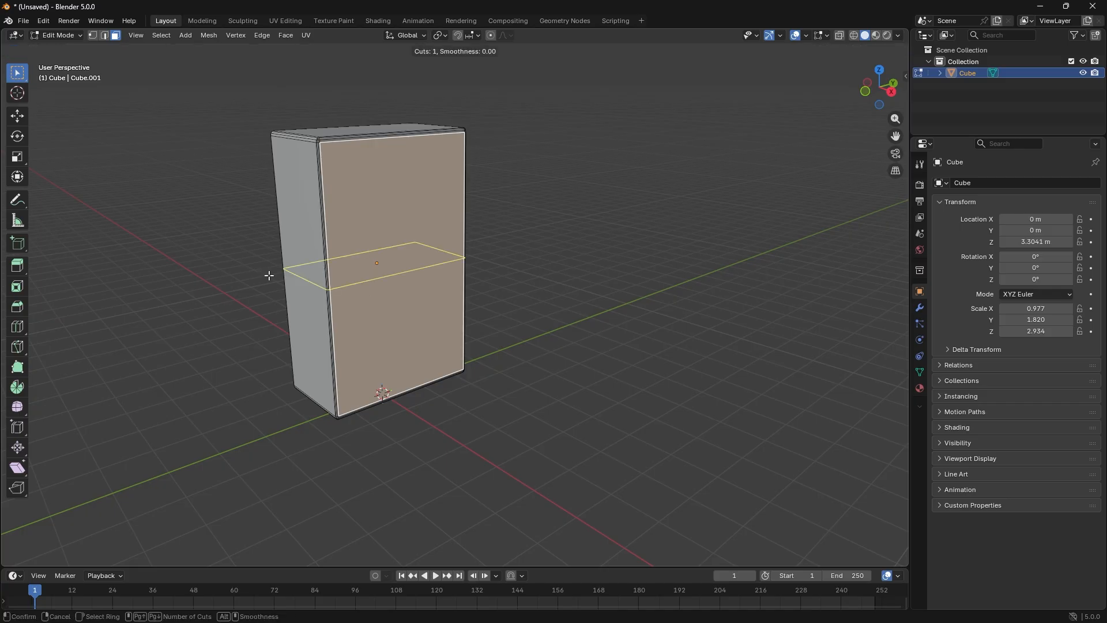
pyautogui.click(266, 275)
pyautogui.click(268, 276)
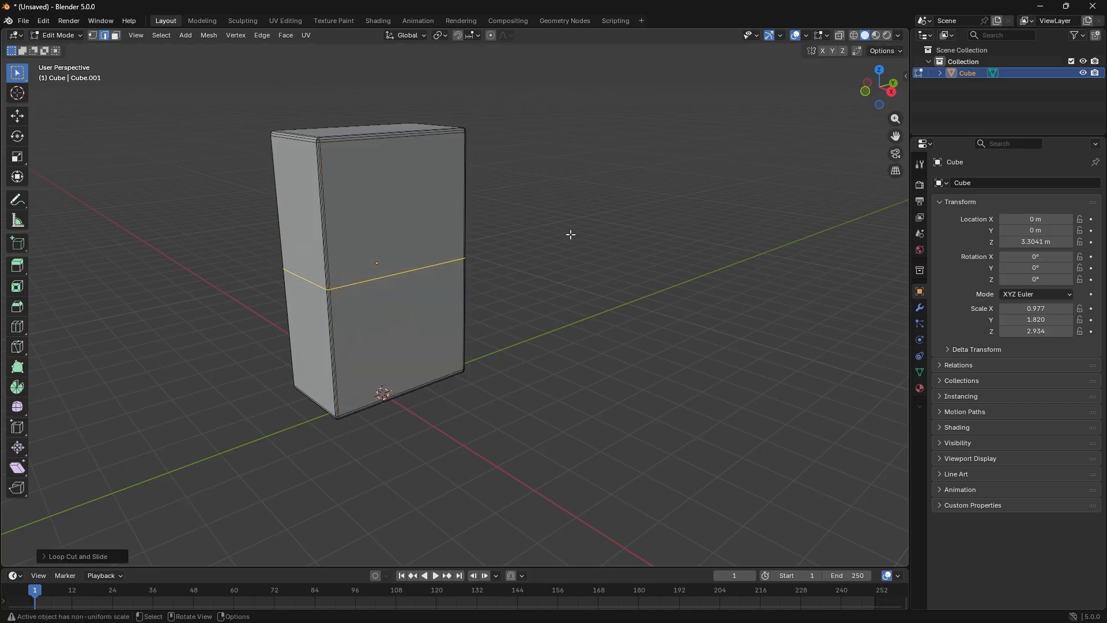
# - Inset the upper front face of the box with a thickness of about 0.05 m
pyautogui.click(411, 203)
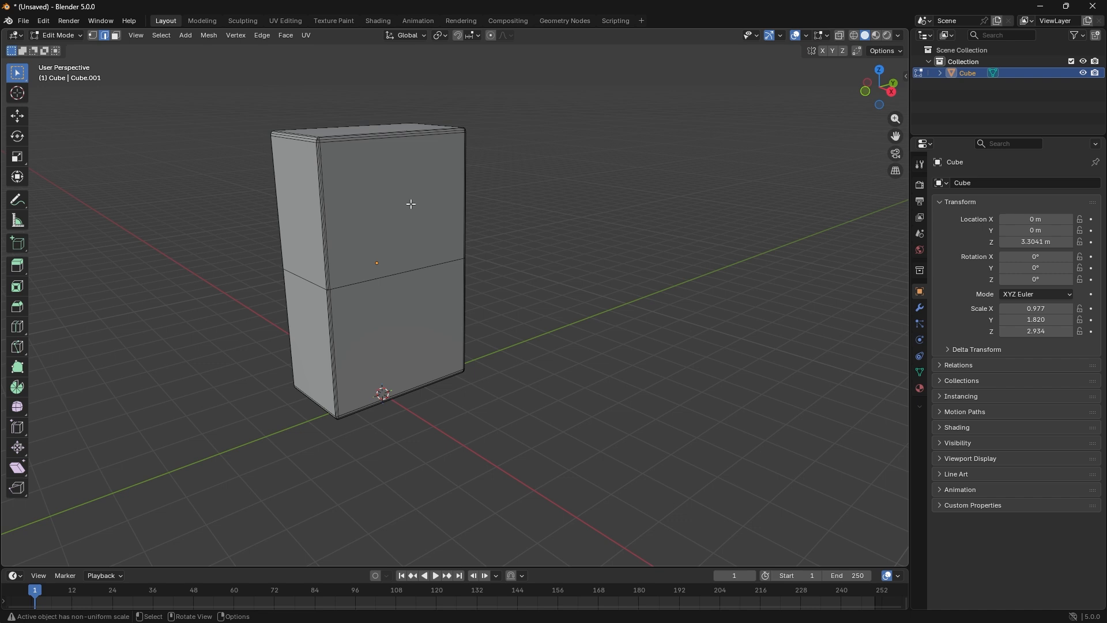
pyautogui.press('3')
pyautogui.click(403, 201)
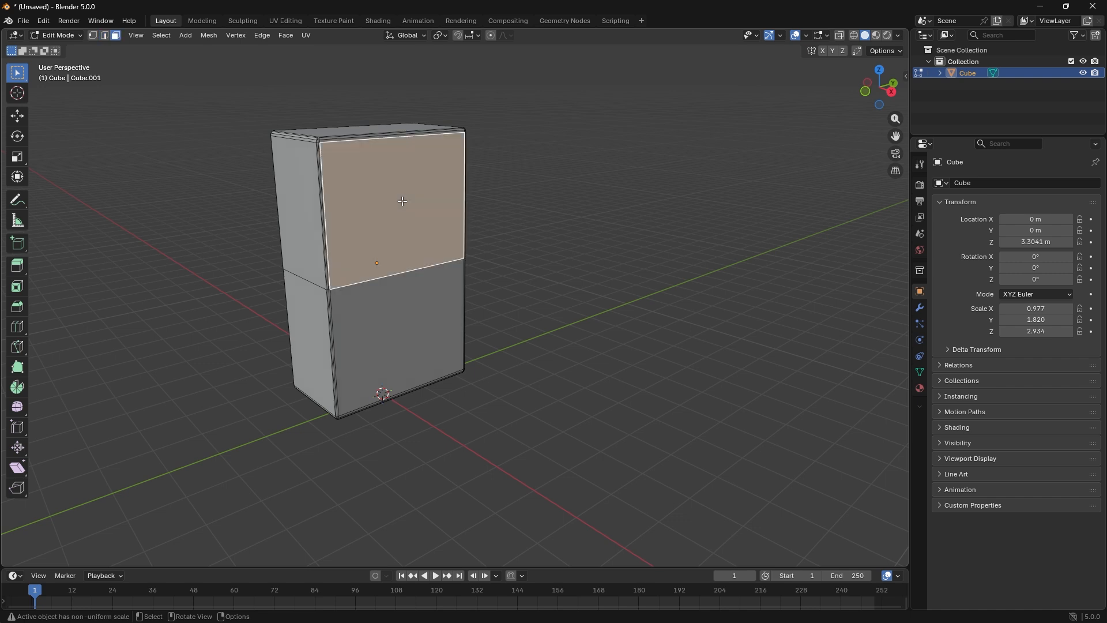
pyautogui.press('i')
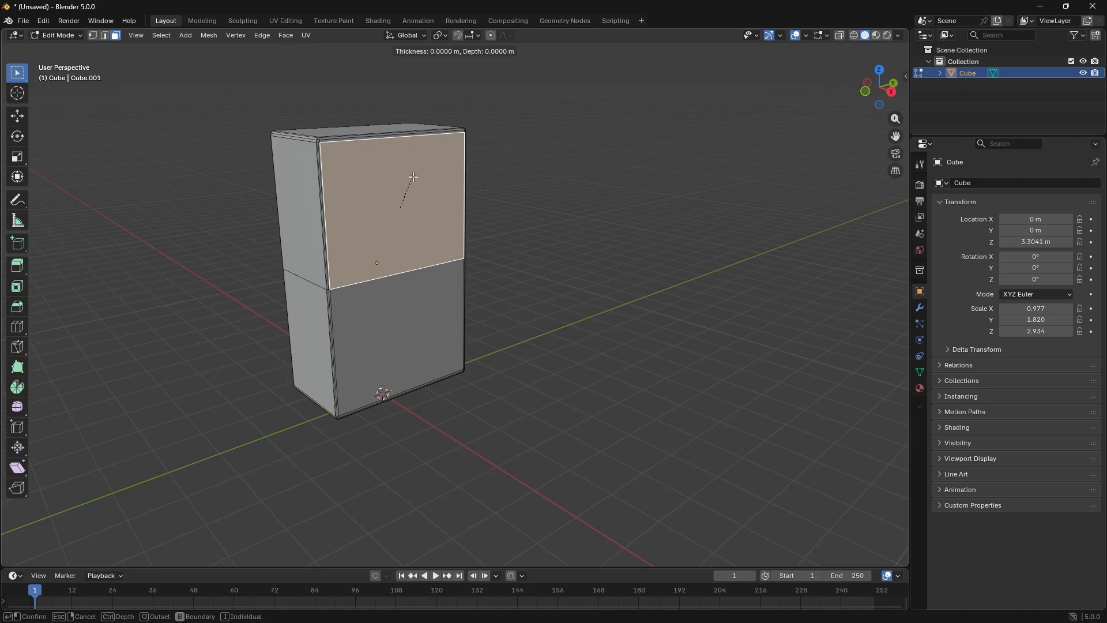
pyautogui.rightClick(452, 191)
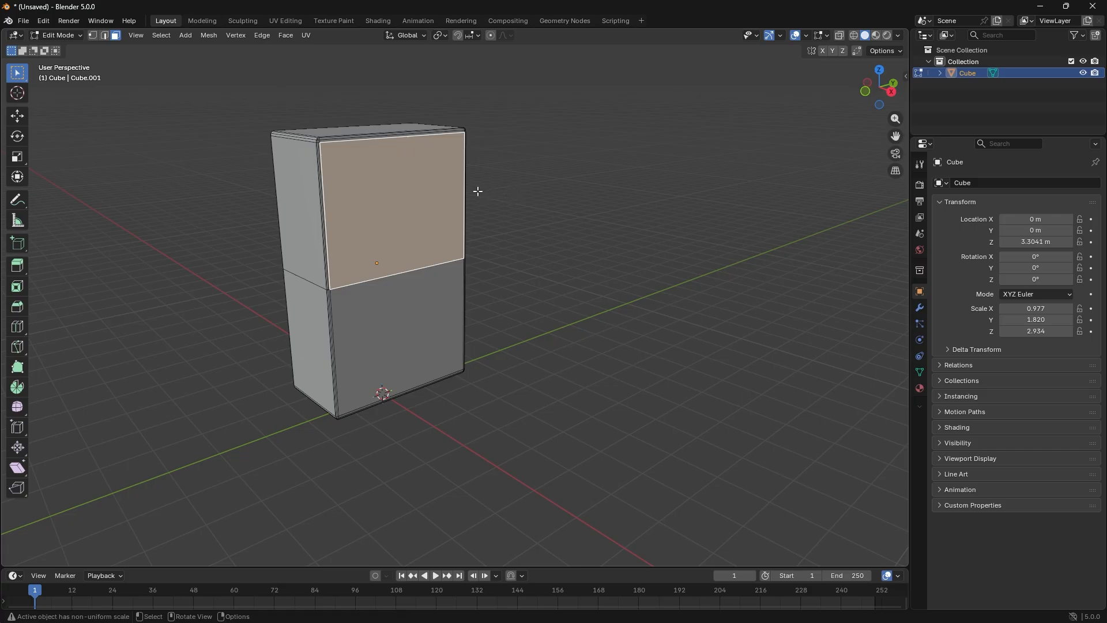
pyautogui.press('i')
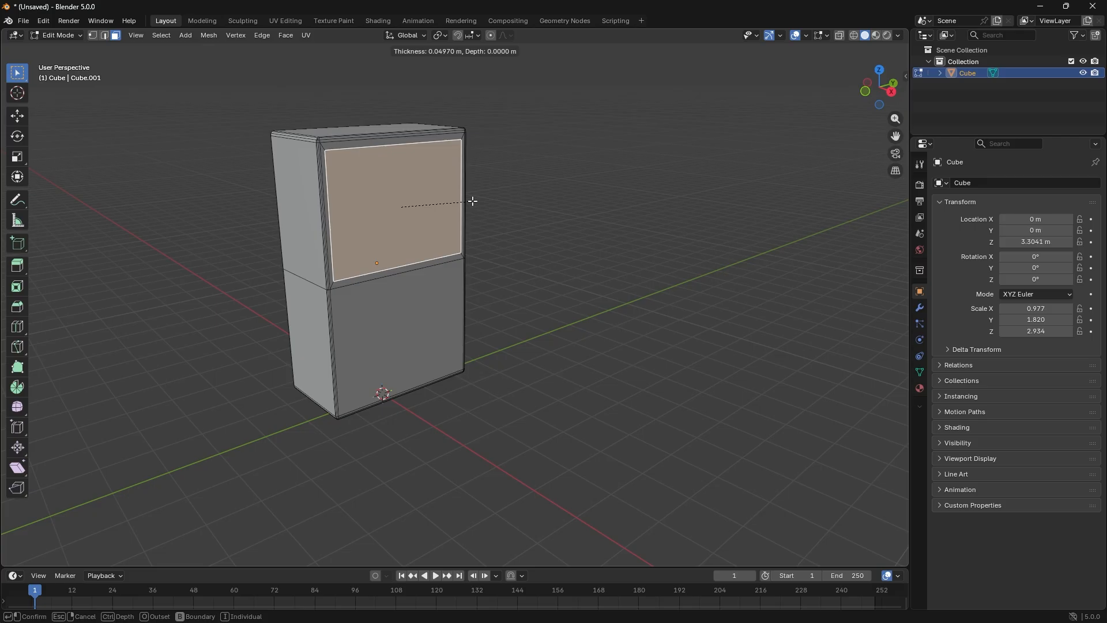
pyautogui.click(473, 201)
# - Extrude the inset upper face about 0.6 m inward to form a recess, and deselect it
pyautogui.press('e')
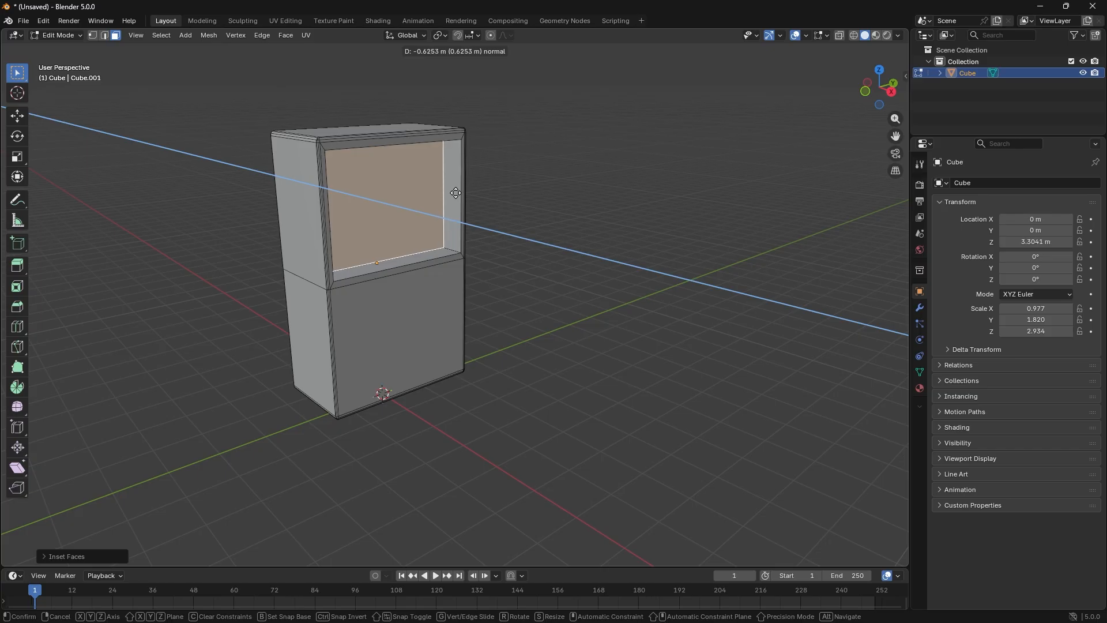
pyautogui.click(457, 195)
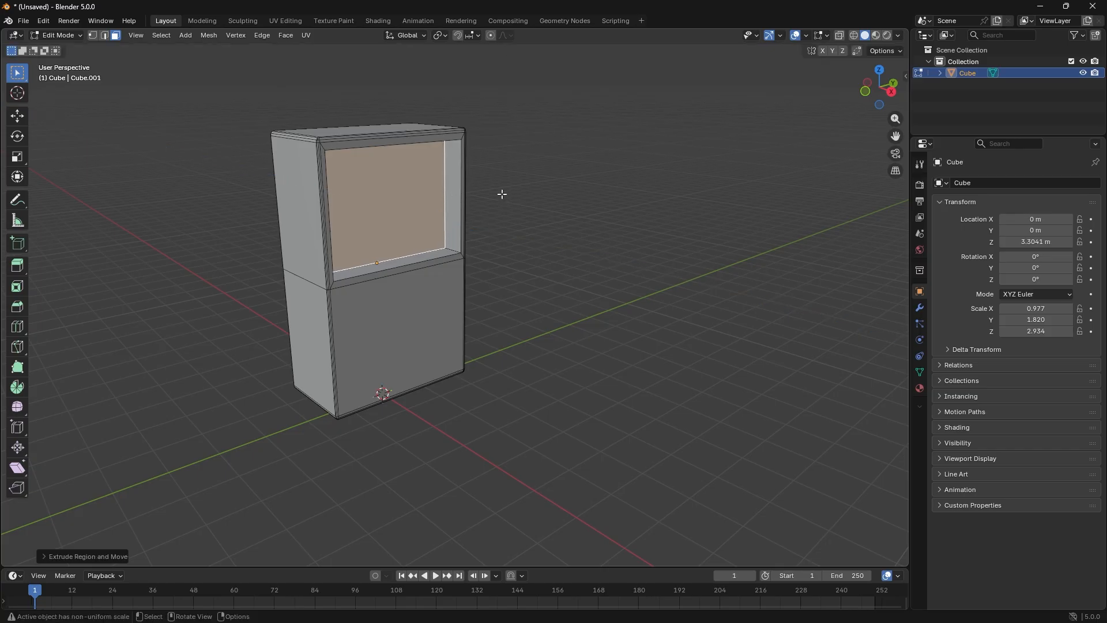
pyautogui.click(510, 199)
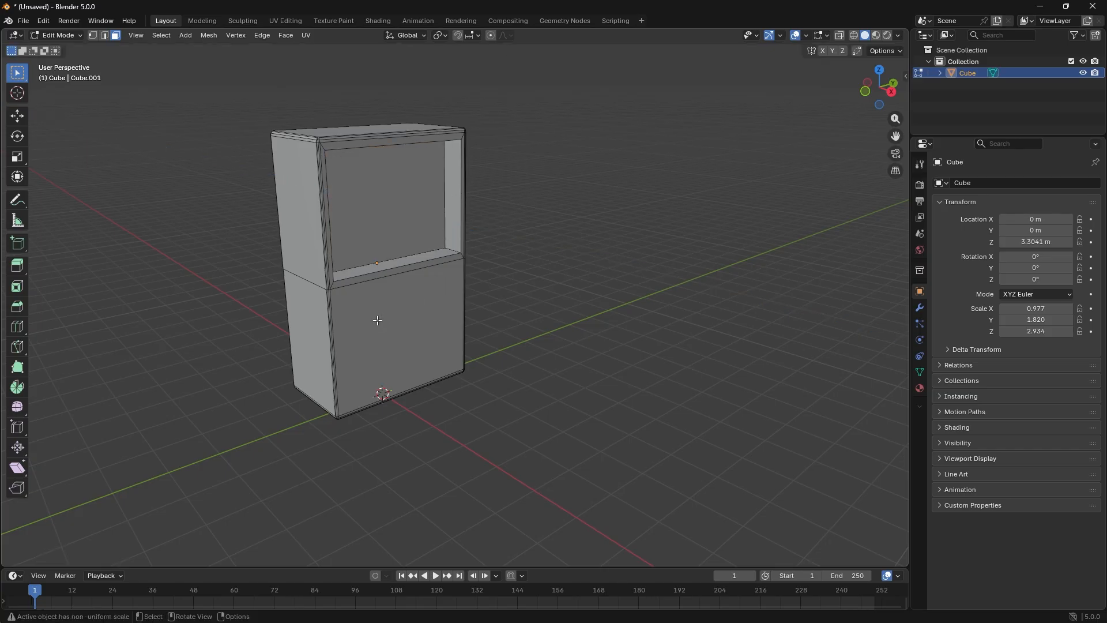
# - Add three evenly spaced horizontal loop cuts across the lower half of the box and deselect them
pyautogui.click(891, 91)
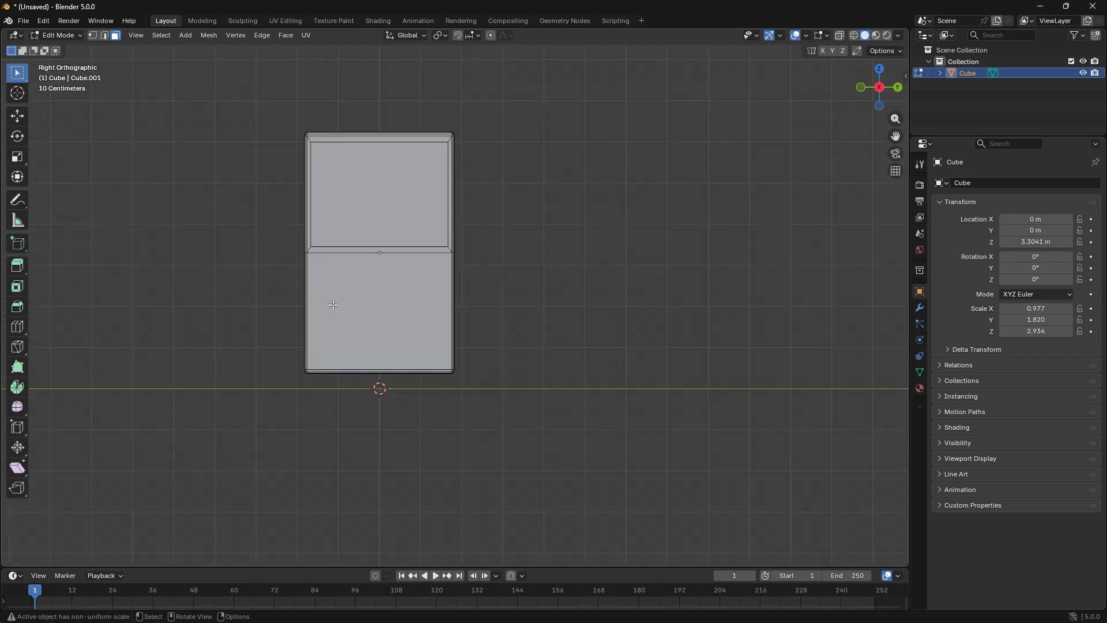
pyautogui.scroll(2, 488, 299)
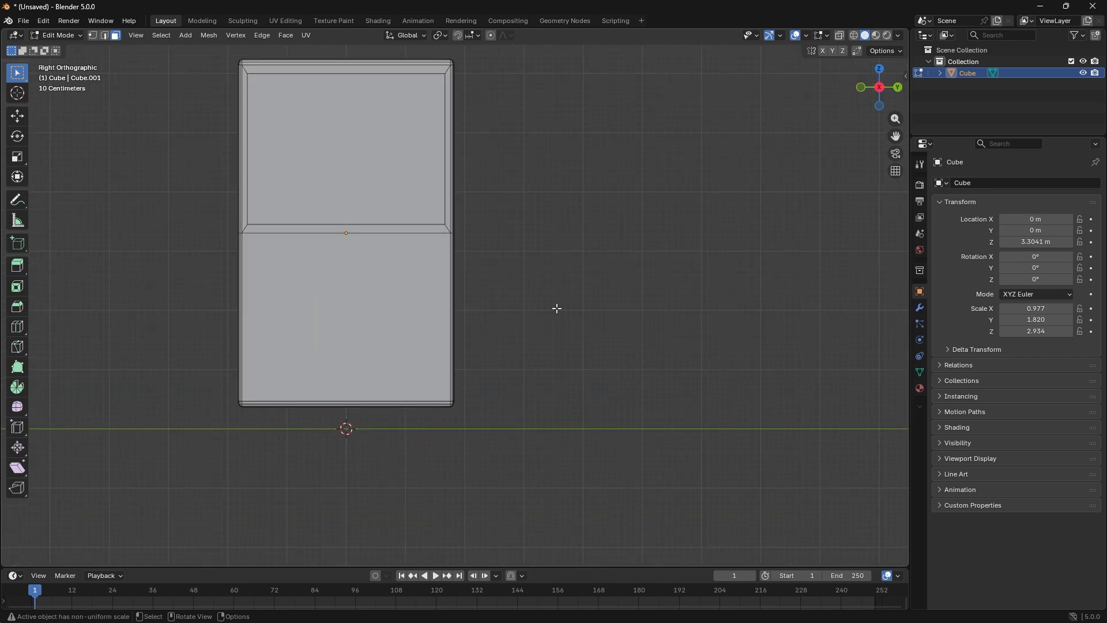
pyautogui.click(1039, 6)
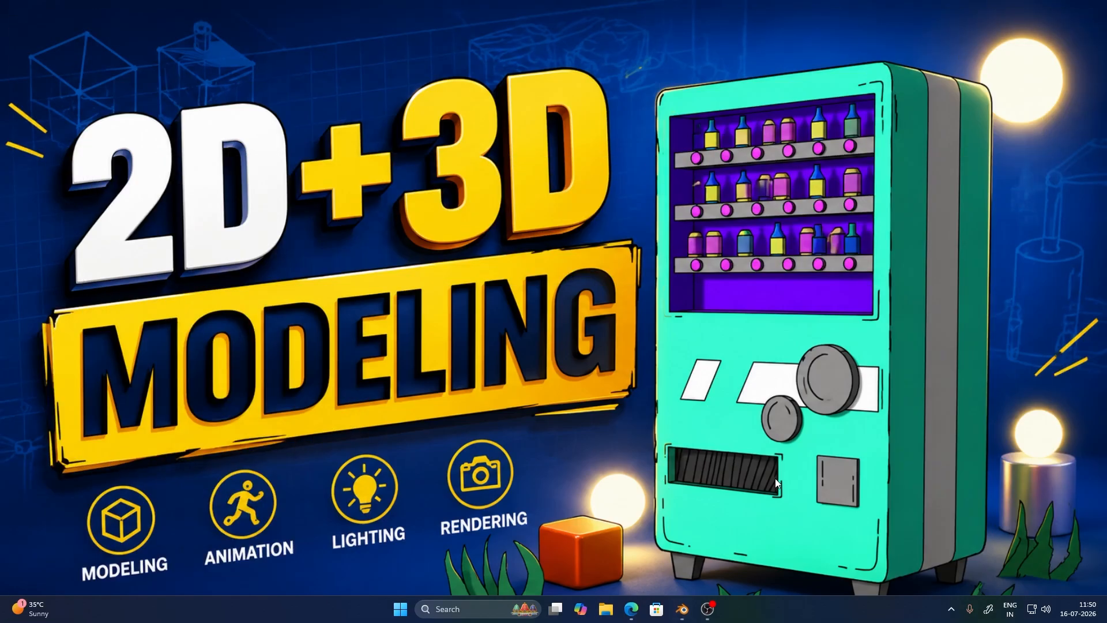
pyautogui.click(681, 609)
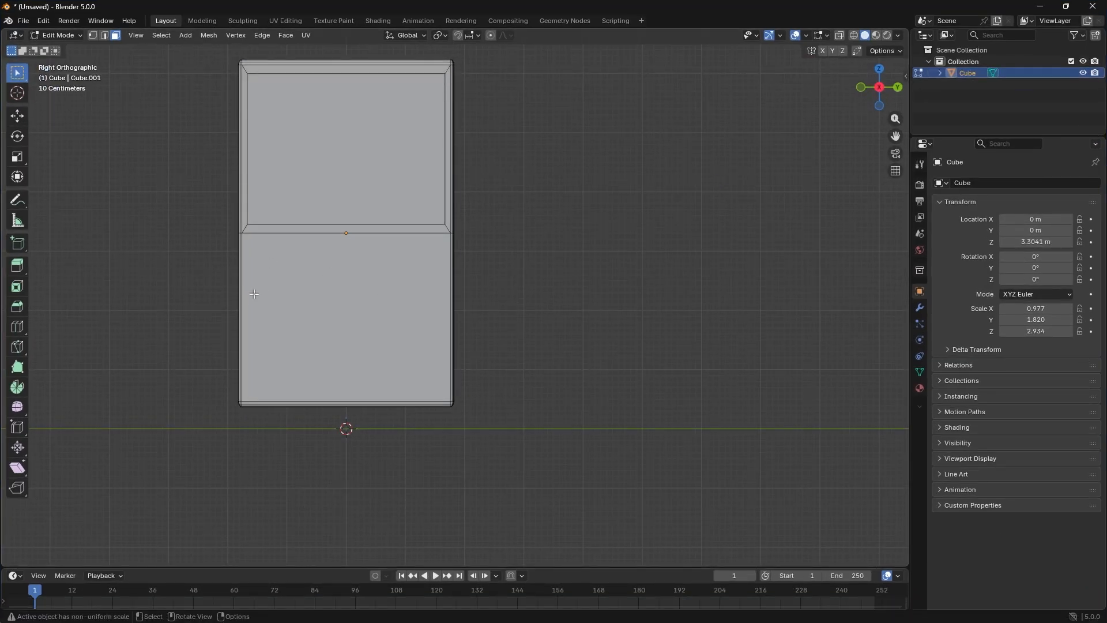
pyautogui.hotkey('ctrl', 'r')
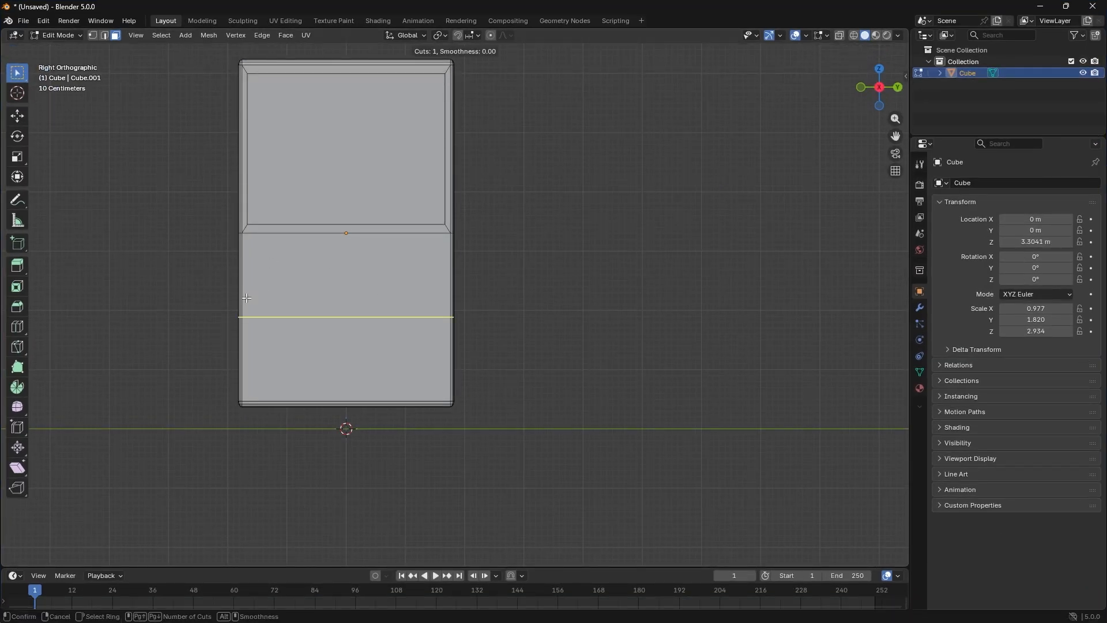
pyautogui.scroll(2, 246, 297)
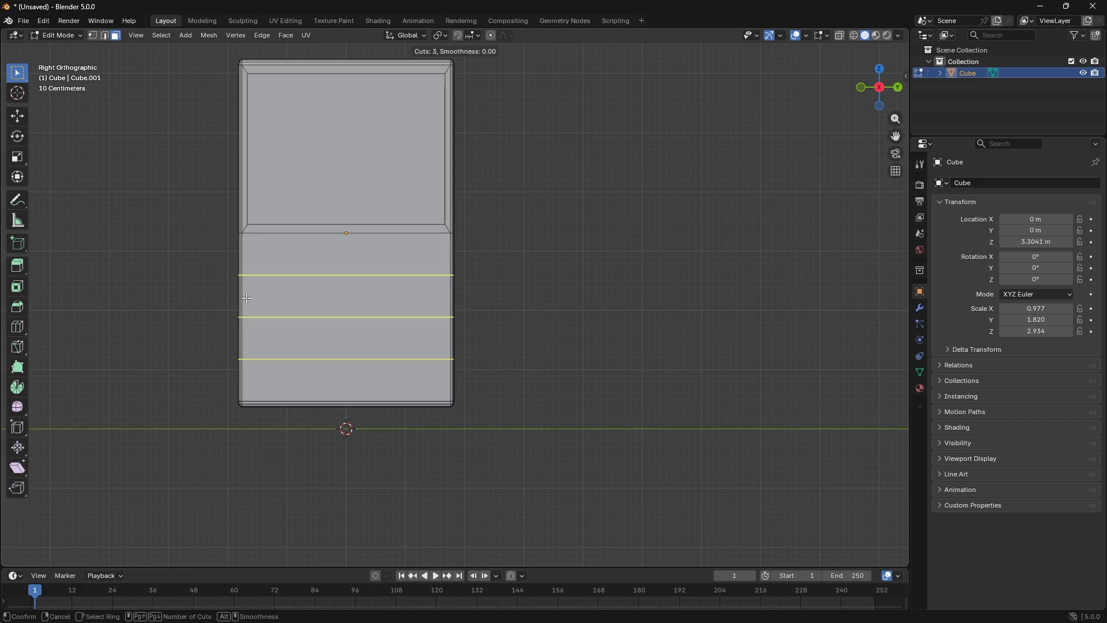
pyautogui.scroll(1, 246, 298)
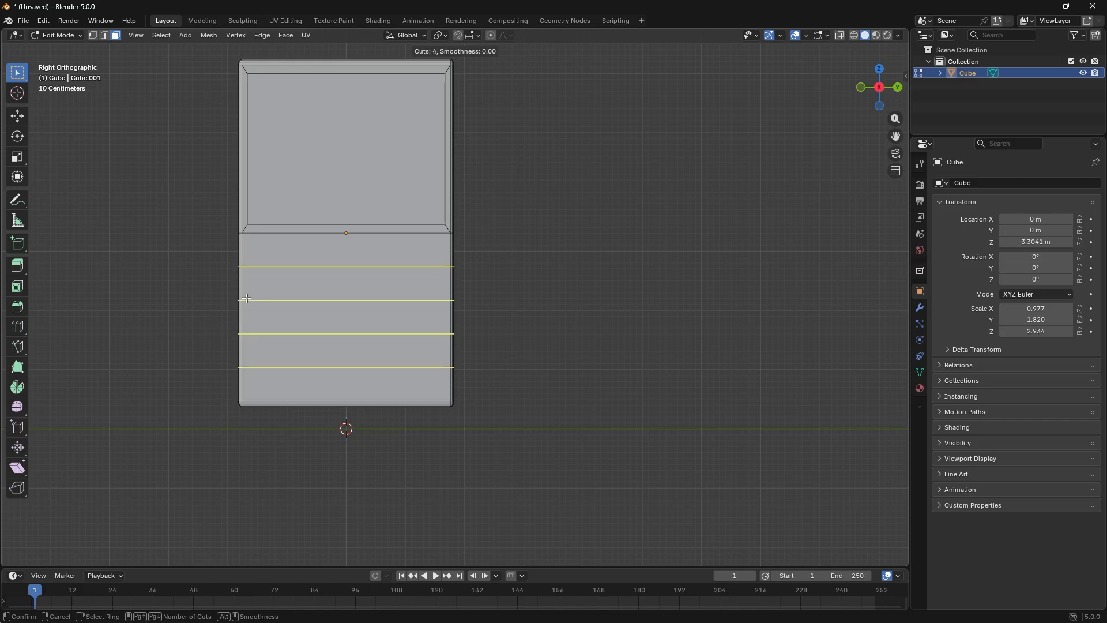
pyautogui.scroll(-1, 247, 298)
pyautogui.click(246, 298)
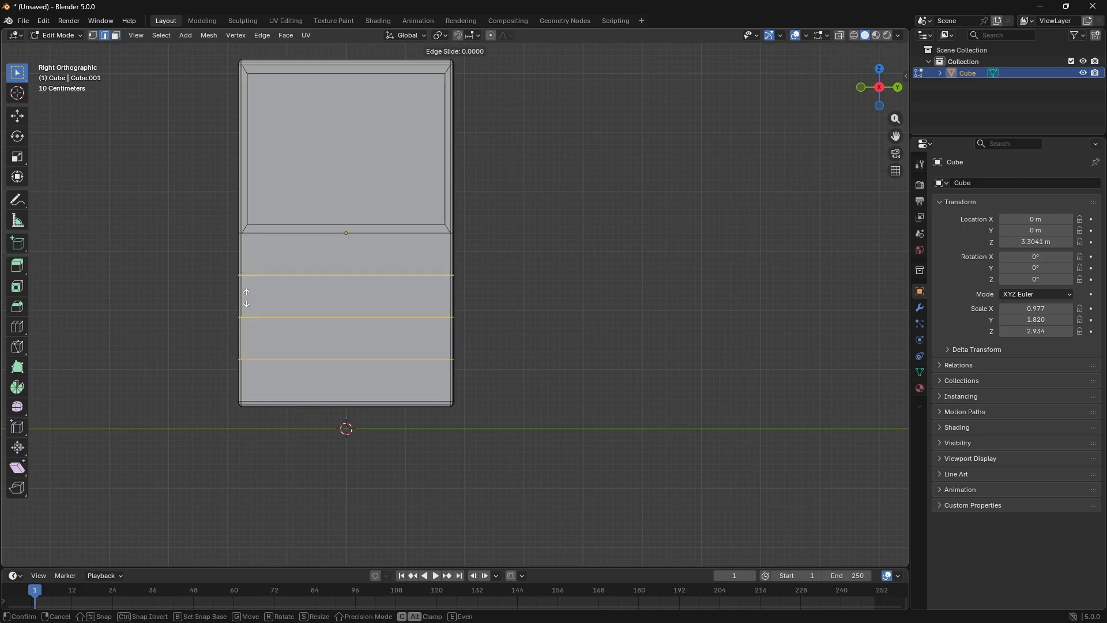
pyautogui.click(246, 297)
pyautogui.click(570, 304)
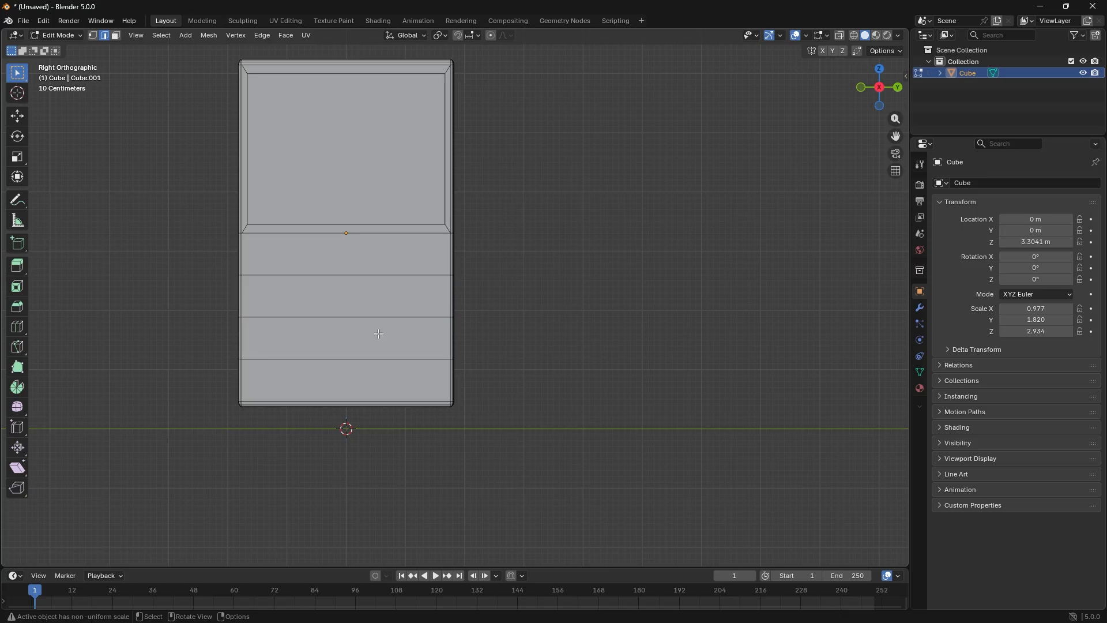
# - Inset the second front strip from the bottom of the box with a thickness of about 0.03 m
pyautogui.click(378, 333)
pyautogui.press('3')
pyautogui.click(342, 340)
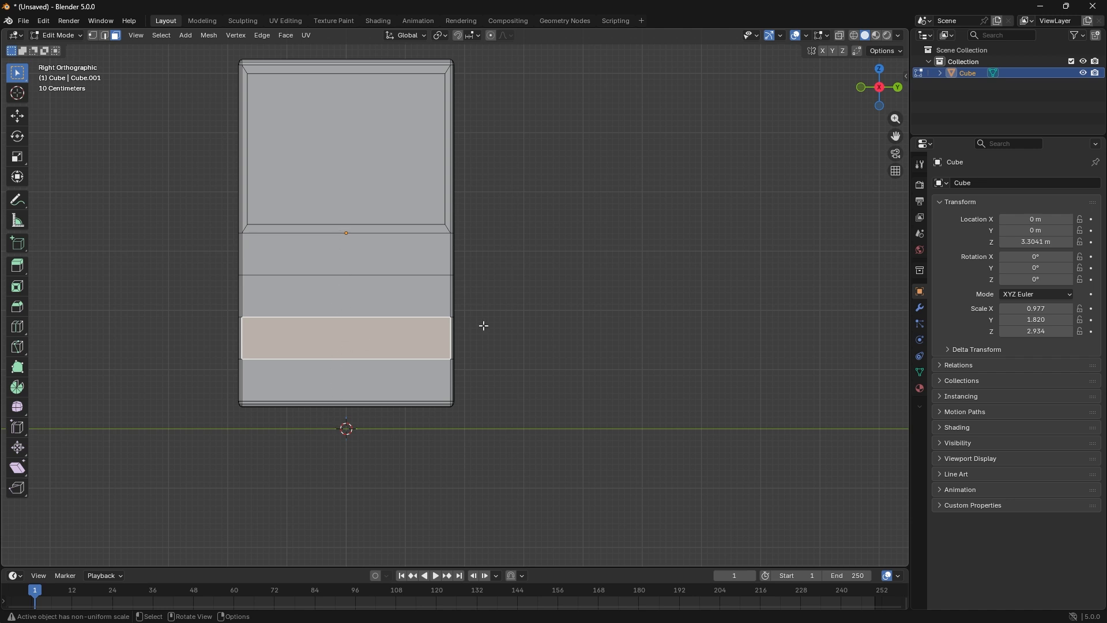
pyautogui.press('i')
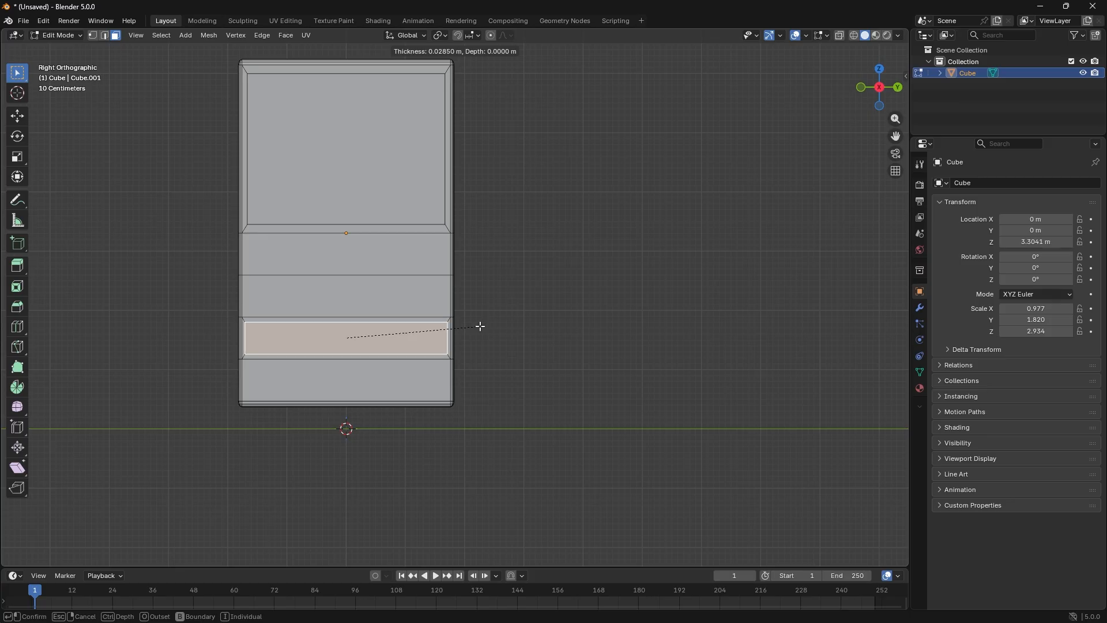
pyautogui.click(481, 327)
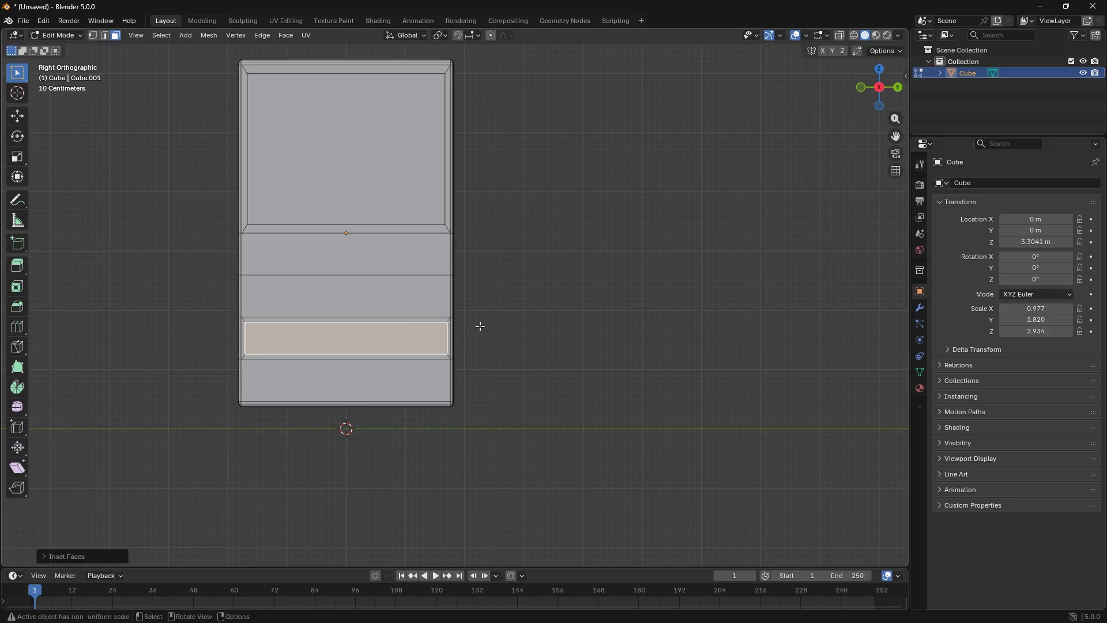
# - Move the inset face's right vertical edge about -1.69 m along Y, to the middle of the box front
pyautogui.click(448, 335)
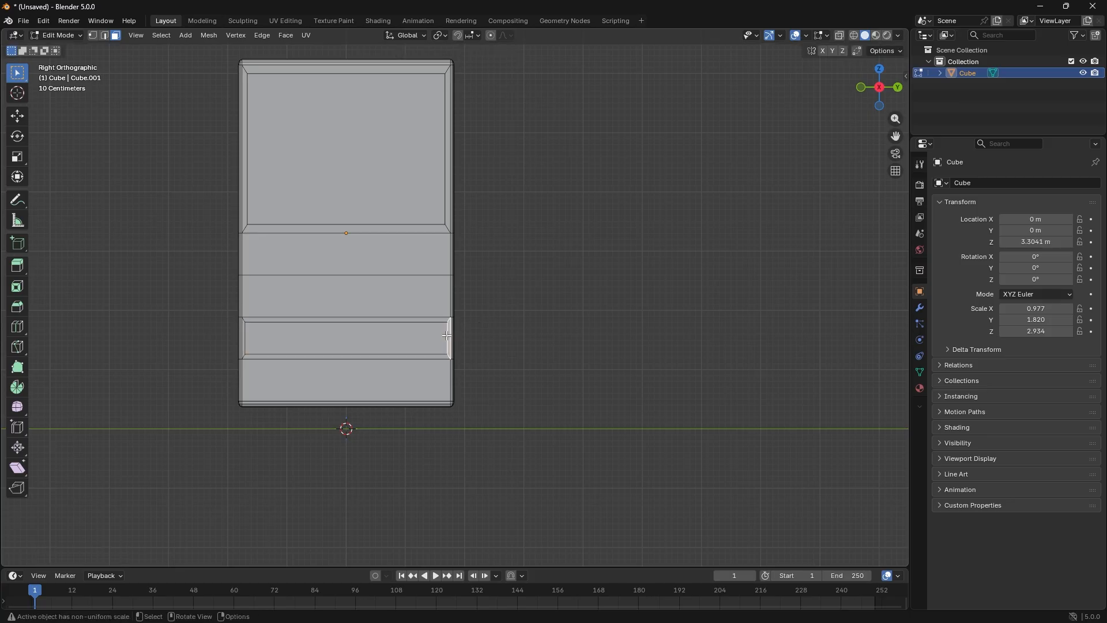
pyautogui.press('2')
pyautogui.press('g')
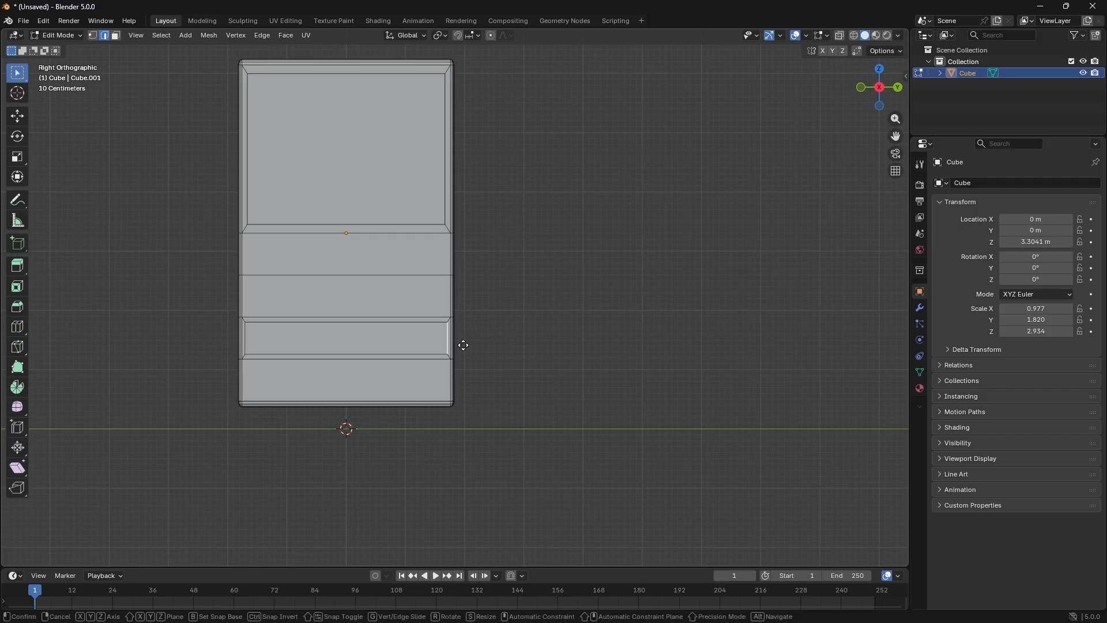
pyautogui.press('y')
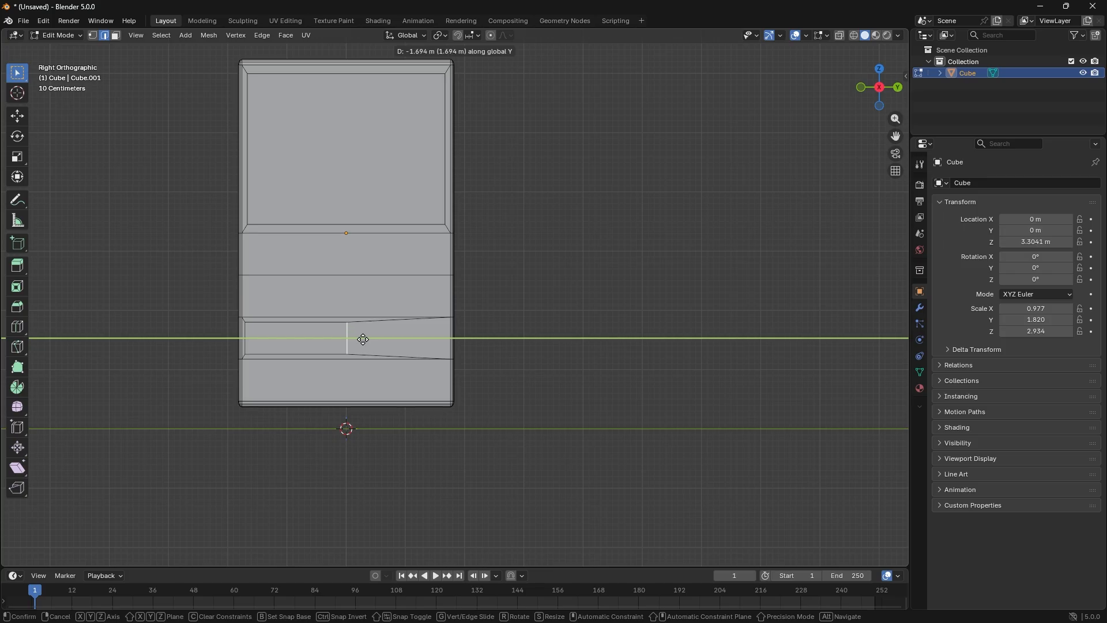
pyautogui.click(363, 338)
# - Inset the narrowed lower-left front face slightly to give it a thin border
pyautogui.click(312, 332)
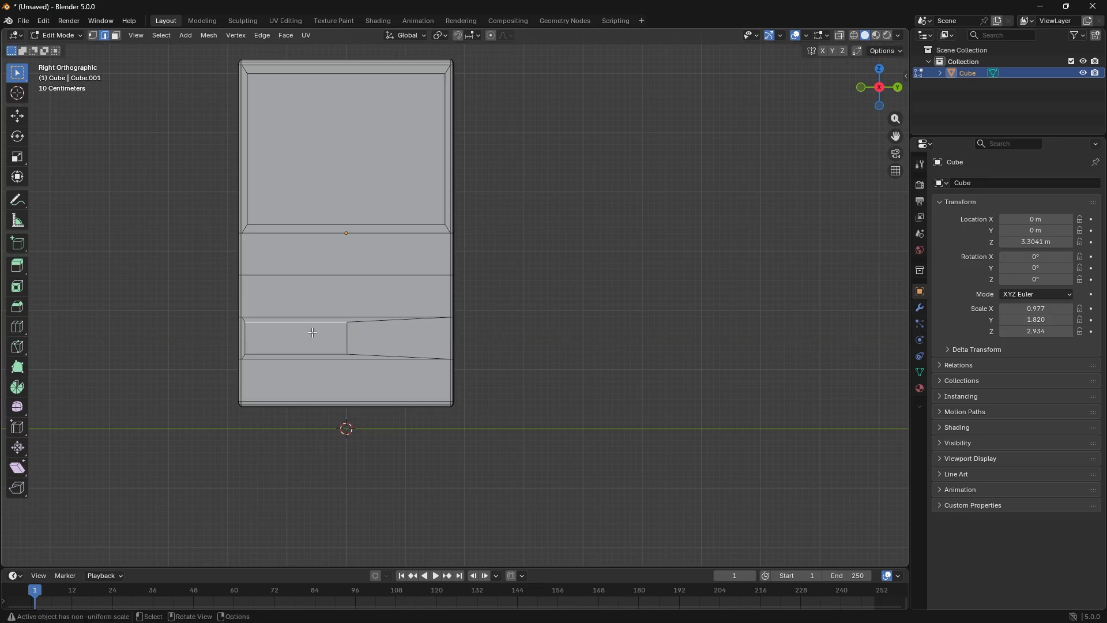
pyautogui.press('3')
pyautogui.click(311, 333)
pyautogui.press('i')
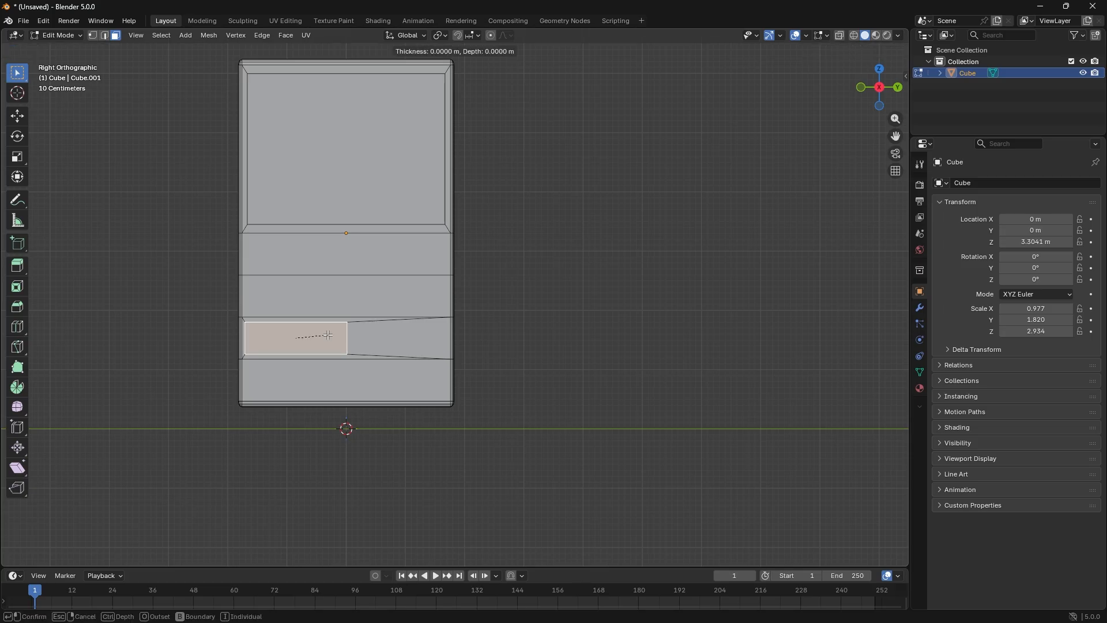
pyautogui.click(325, 335)
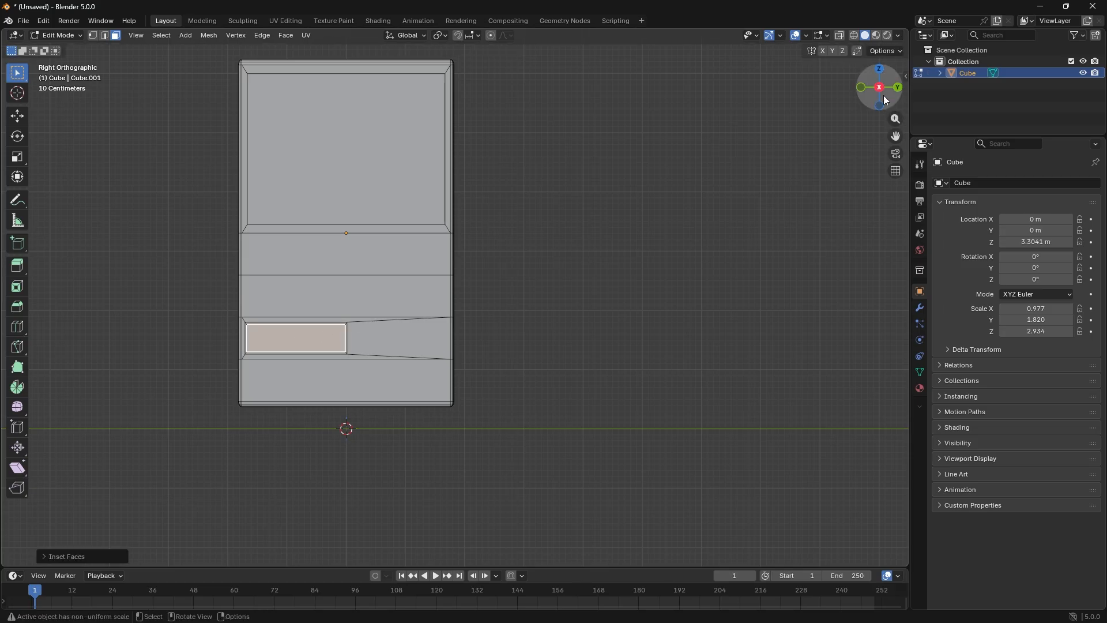
# - Extrude the small lower-left face inward to form a shallow slot, and deselect it
pyautogui.moveTo(877, 90); pyautogui.dragTo(859, 96)
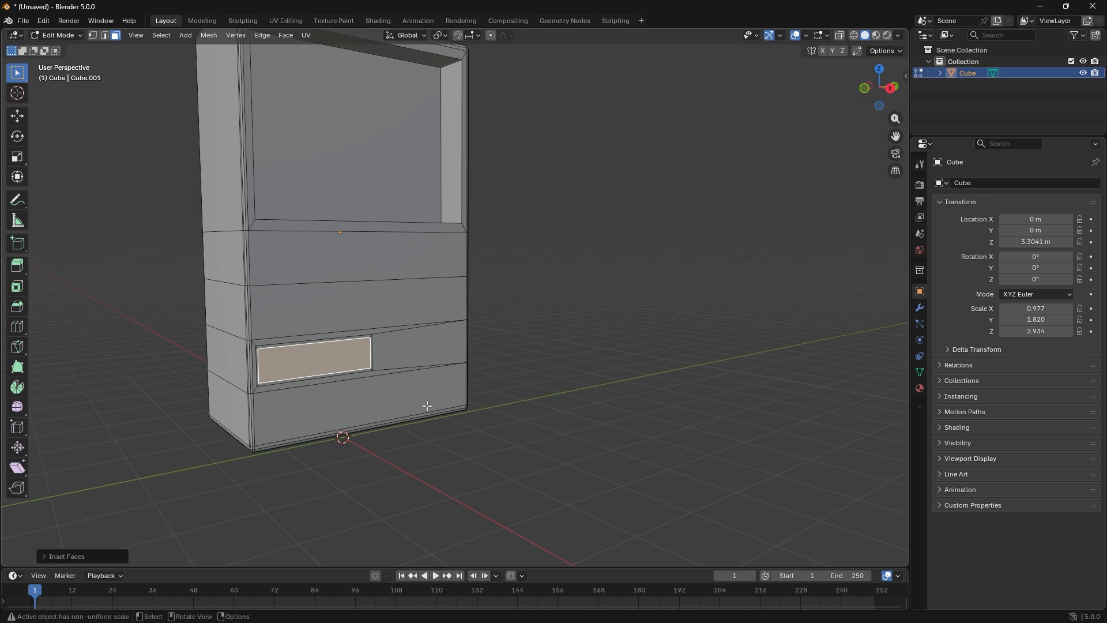
pyautogui.press('e')
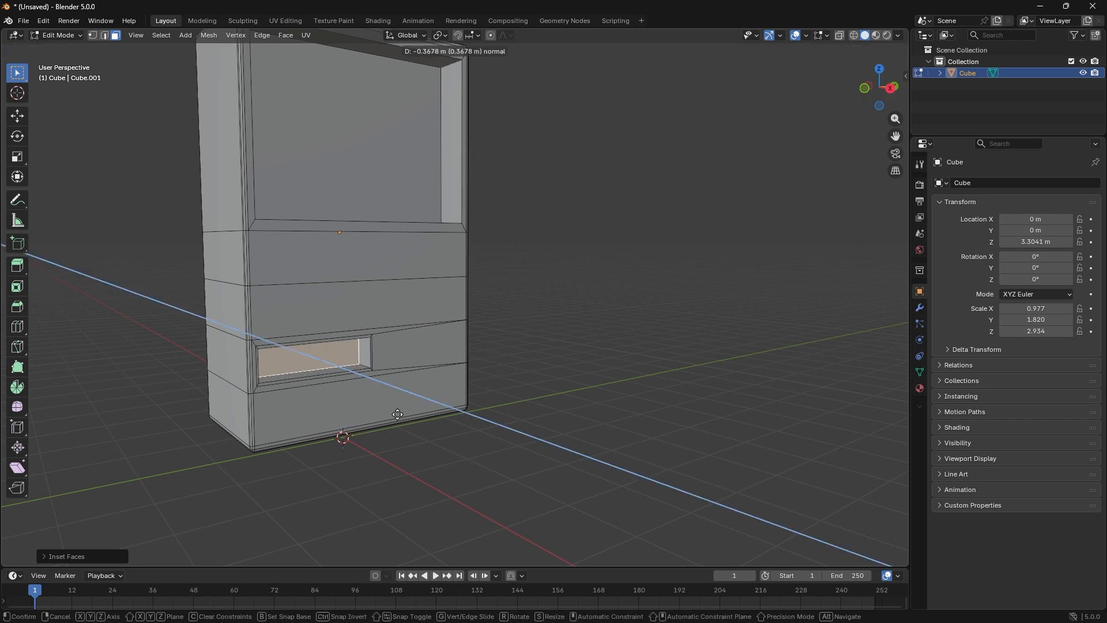
pyautogui.click(402, 414)
pyautogui.click(533, 324)
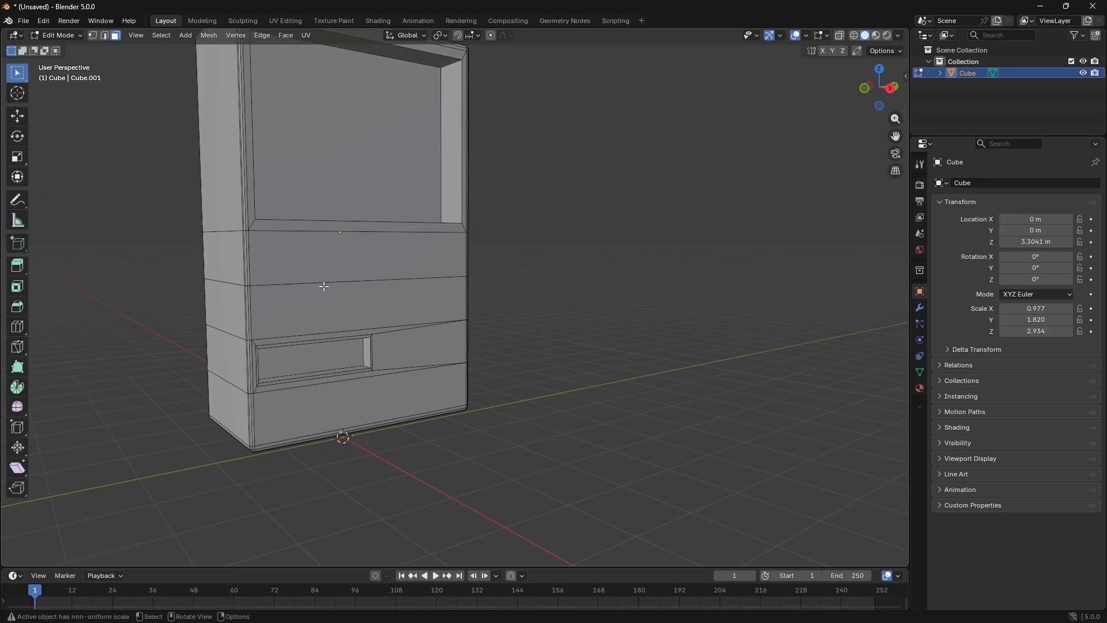
# - Move the first edge loop below the box's middle line about 0.39 m down along Z
pyautogui.click(288, 284)
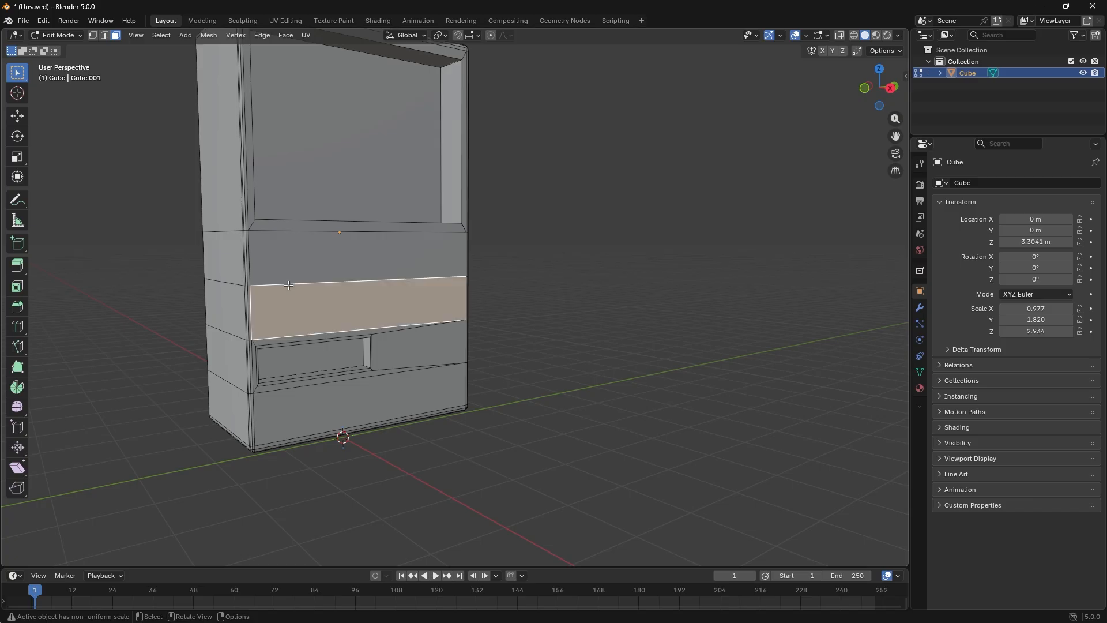
pyautogui.press('2')
pyautogui.click(289, 284)
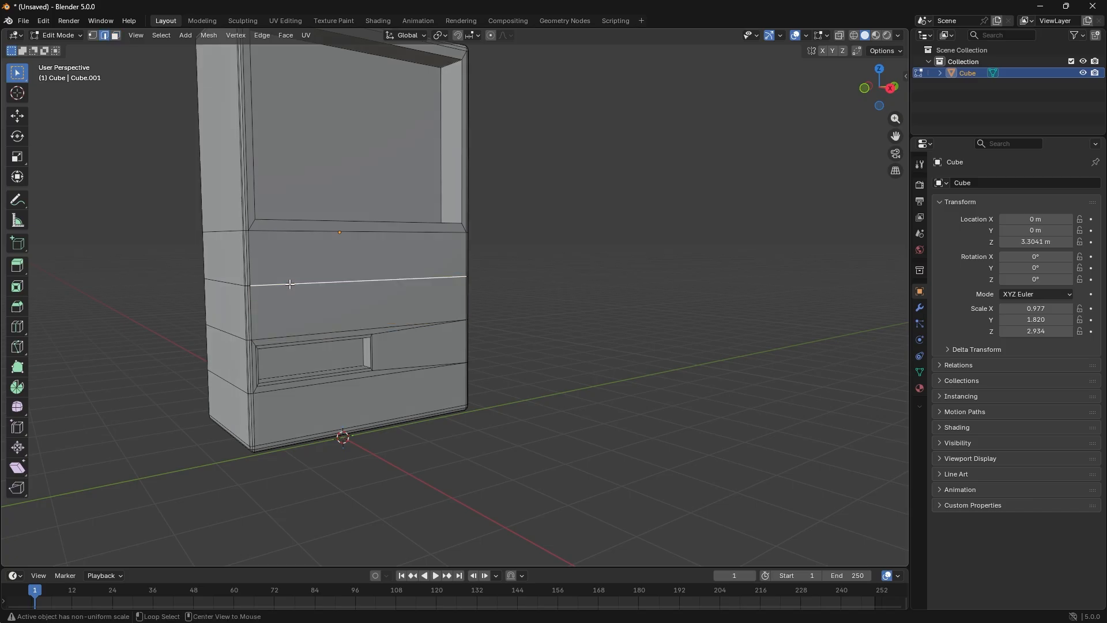
pyautogui.keyDown('alt'); pyautogui.click(290, 284); pyautogui.keyUp('alt')
pyautogui.press('g')
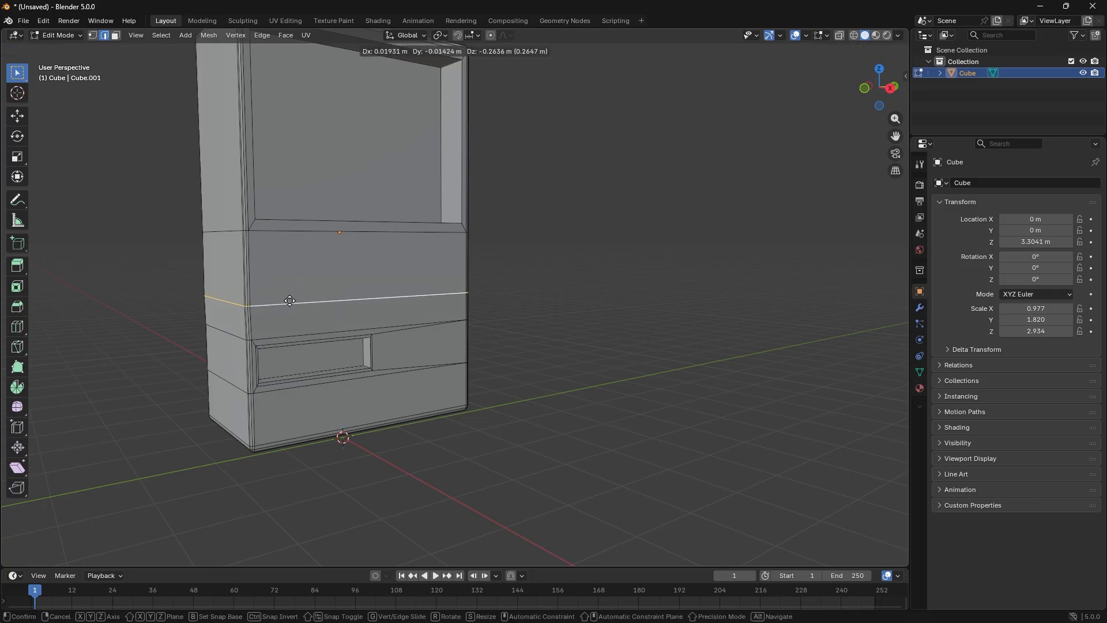
pyautogui.press('z')
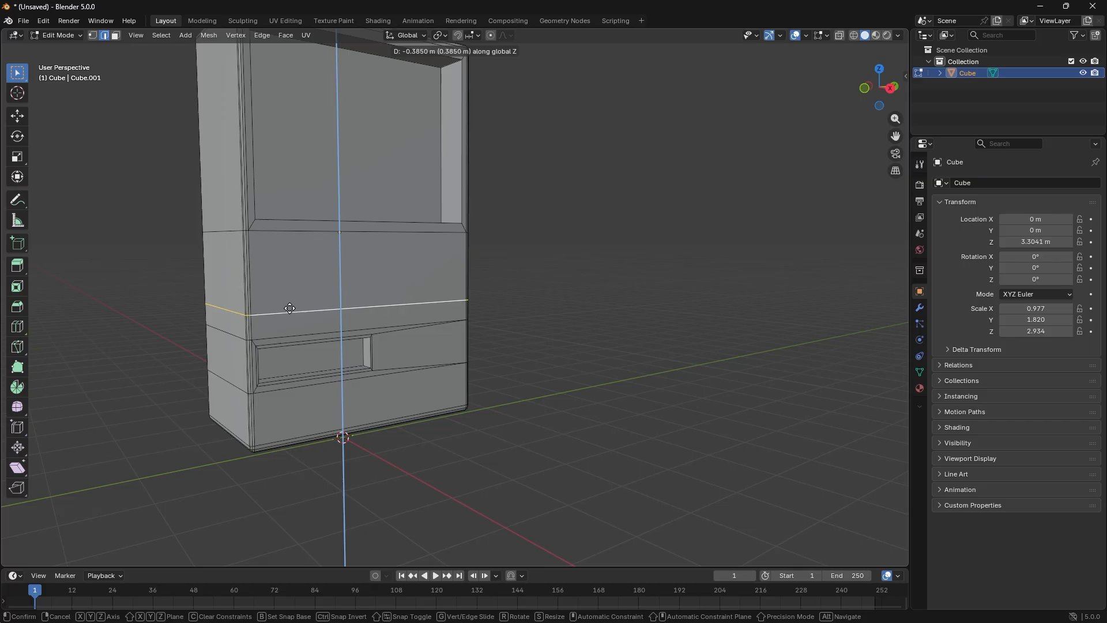
pyautogui.click(290, 307)
# - Add one centered horizontal loop cut between the box's middle line and the lowered edge loop
pyautogui.hotkey('ctrl', 'r')
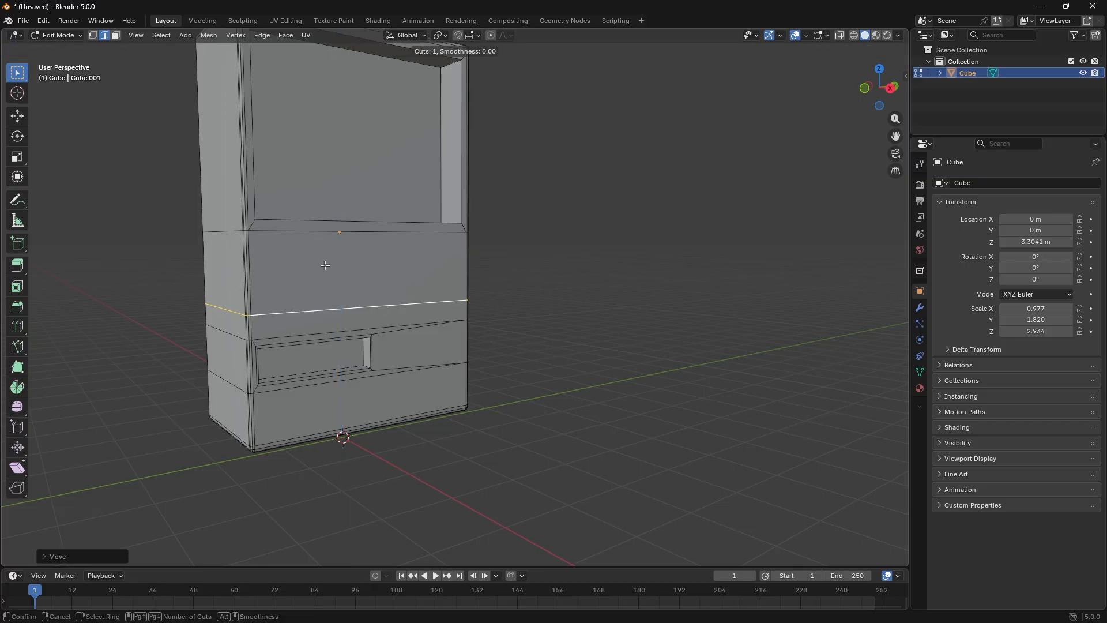
pyautogui.click(246, 266)
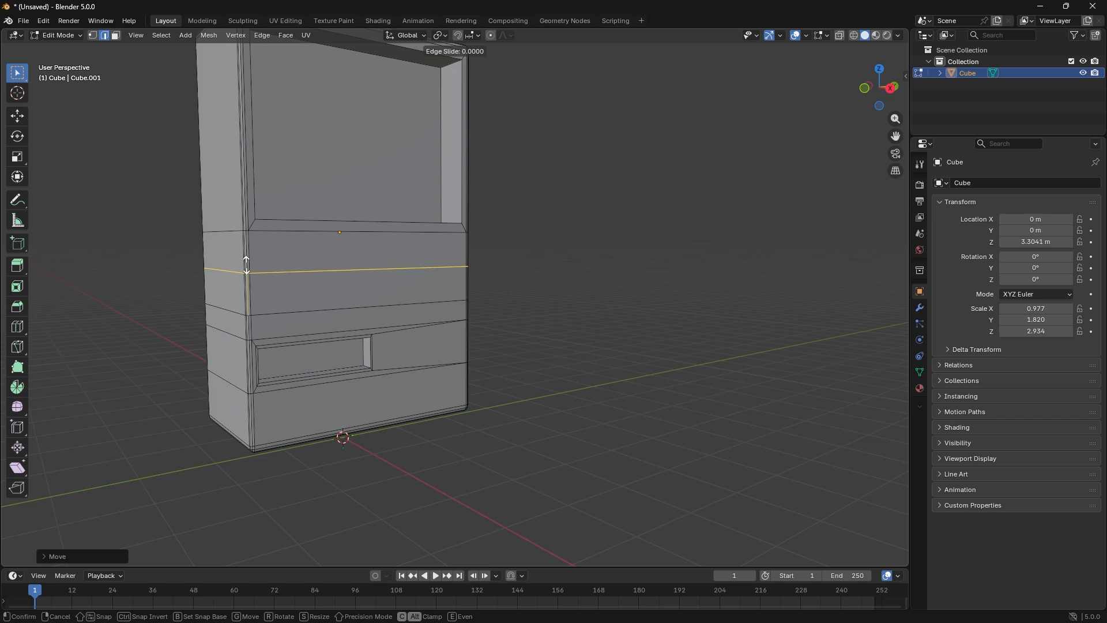
pyautogui.click(246, 266)
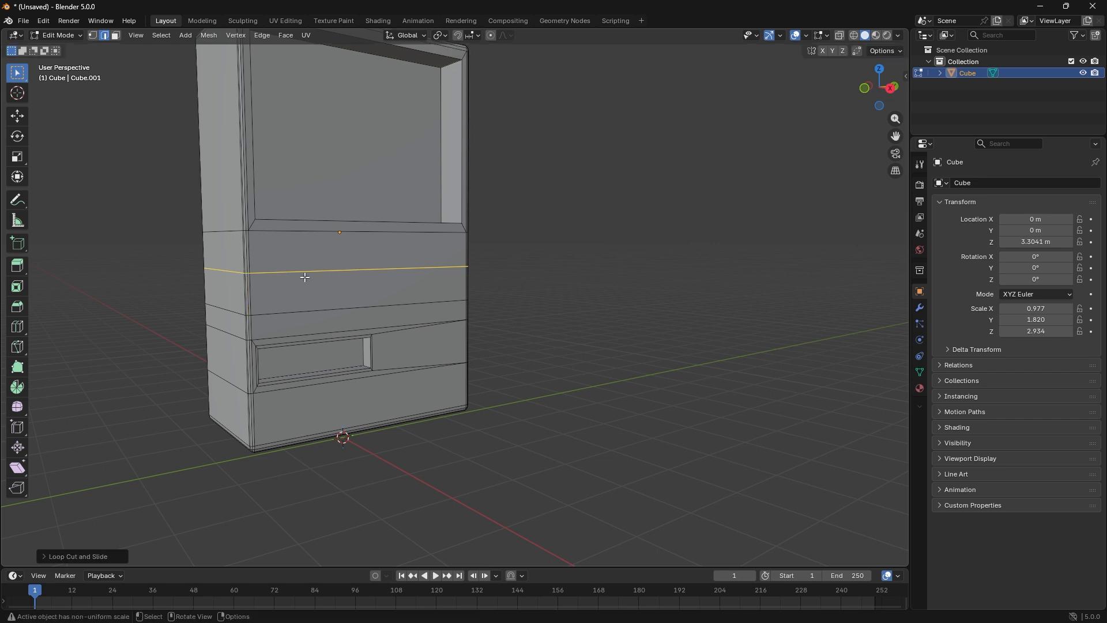
# - Cut three separate slanted lines with the Knife between the new loop and the lowered loop on the box front
pyautogui.click(889, 89)
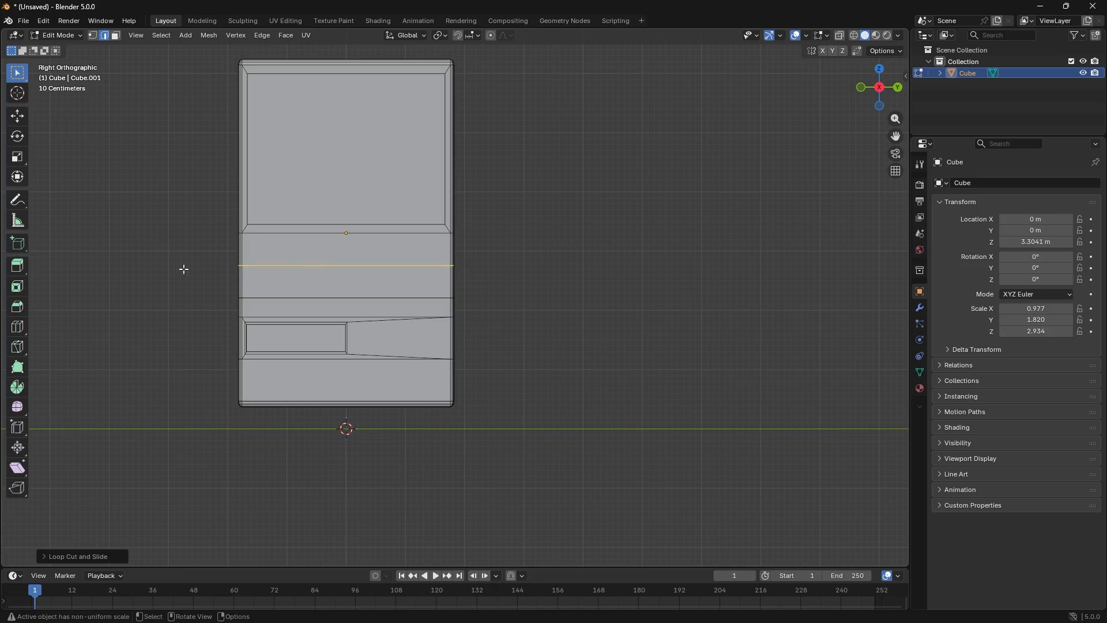
pyautogui.press('k')
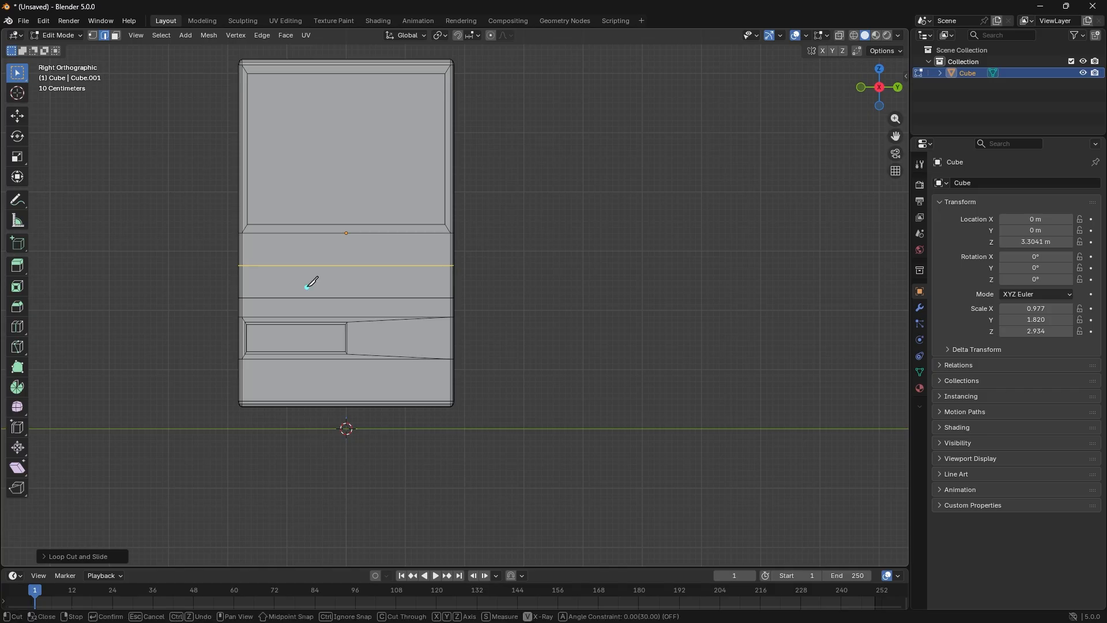
pyautogui.scroll(2, 308, 286)
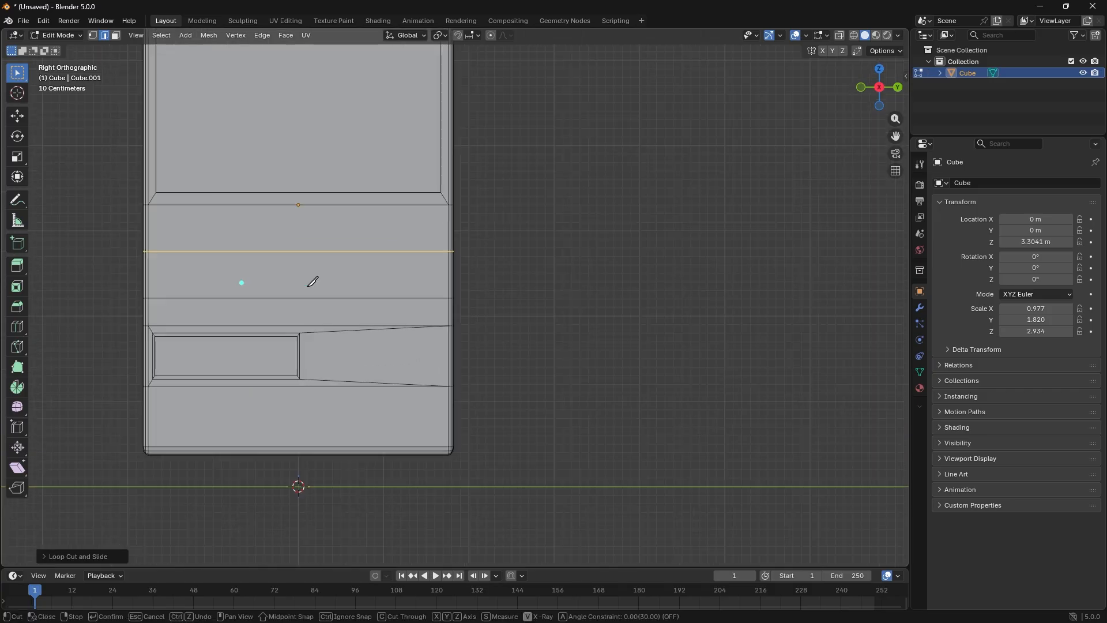
pyautogui.click(238, 252)
pyautogui.click(226, 298)
pyautogui.rightClick(263, 258)
pyautogui.click(269, 251)
pyautogui.click(257, 298)
pyautogui.rightClick(310, 271)
pyautogui.click(320, 252)
pyautogui.click(305, 297)
pyautogui.press('Return')
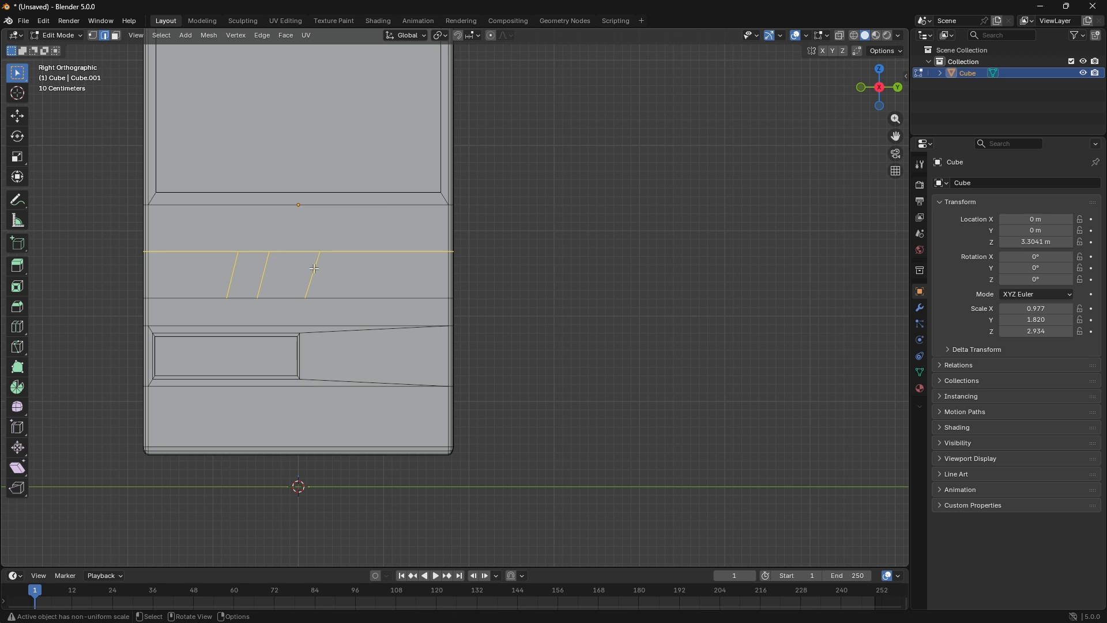
# - Move the two closely spaced slanted lines slightly along negative Y, and select the third slanted line's vertices
pyautogui.press('1')
pyautogui.click(305, 241)
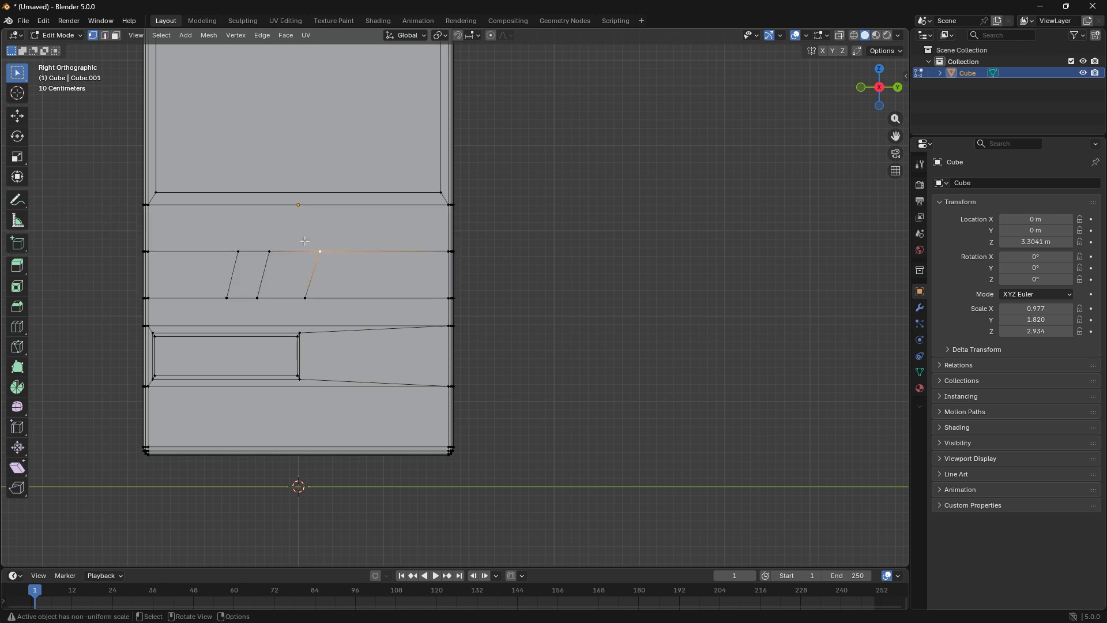
pyautogui.moveTo(217, 229); pyautogui.dragTo(275, 307)
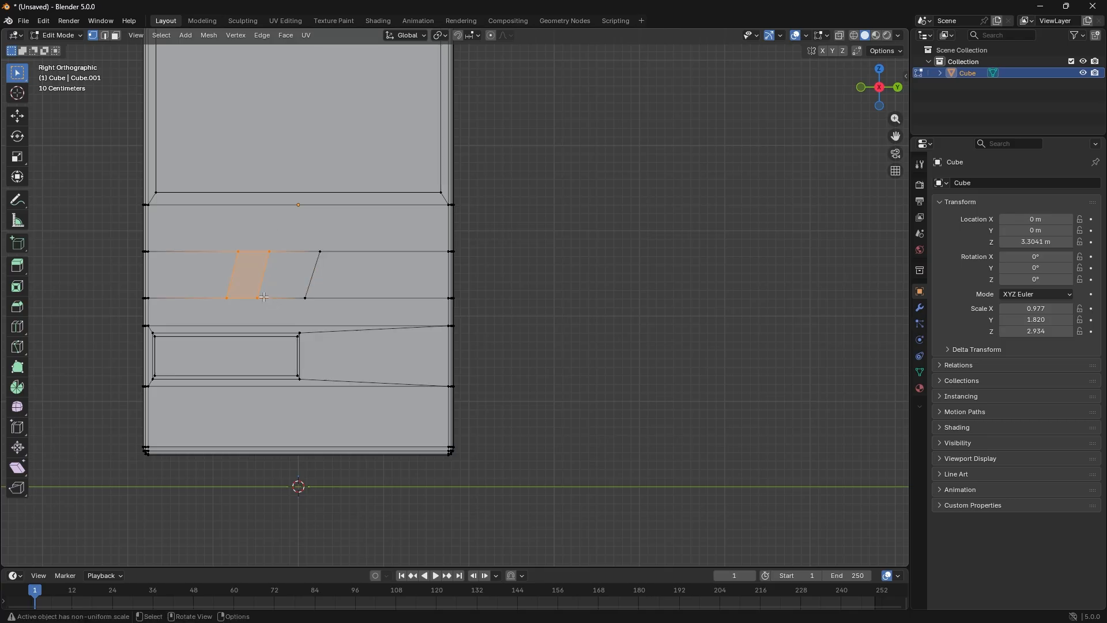
pyautogui.press('g')
pyautogui.press('y')
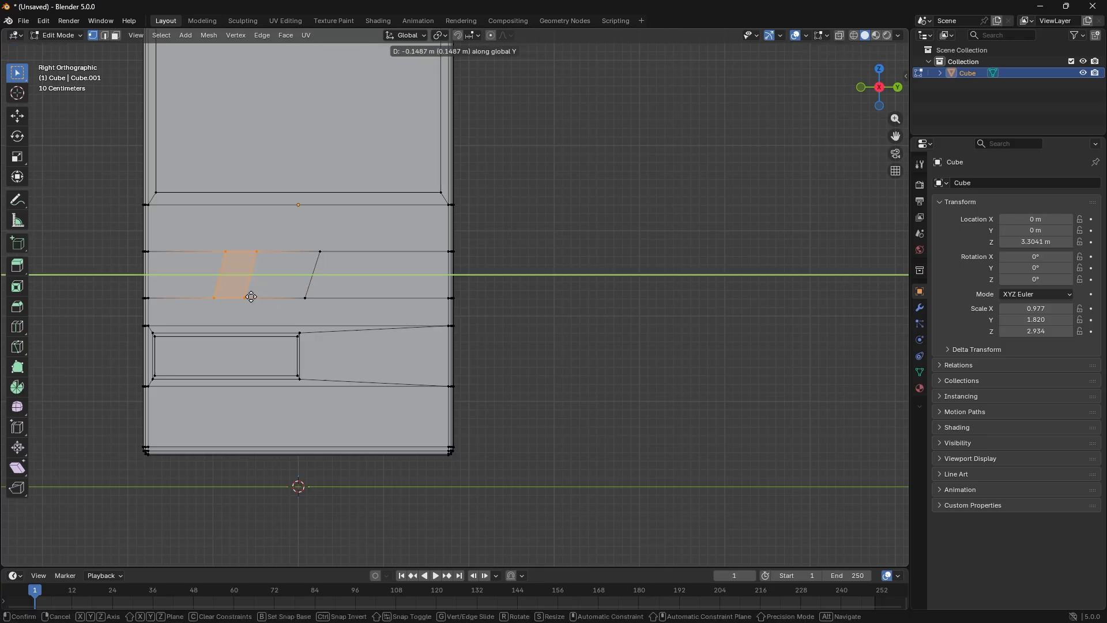
pyautogui.click(249, 296)
pyautogui.moveTo(298, 230); pyautogui.dragTo(337, 314)
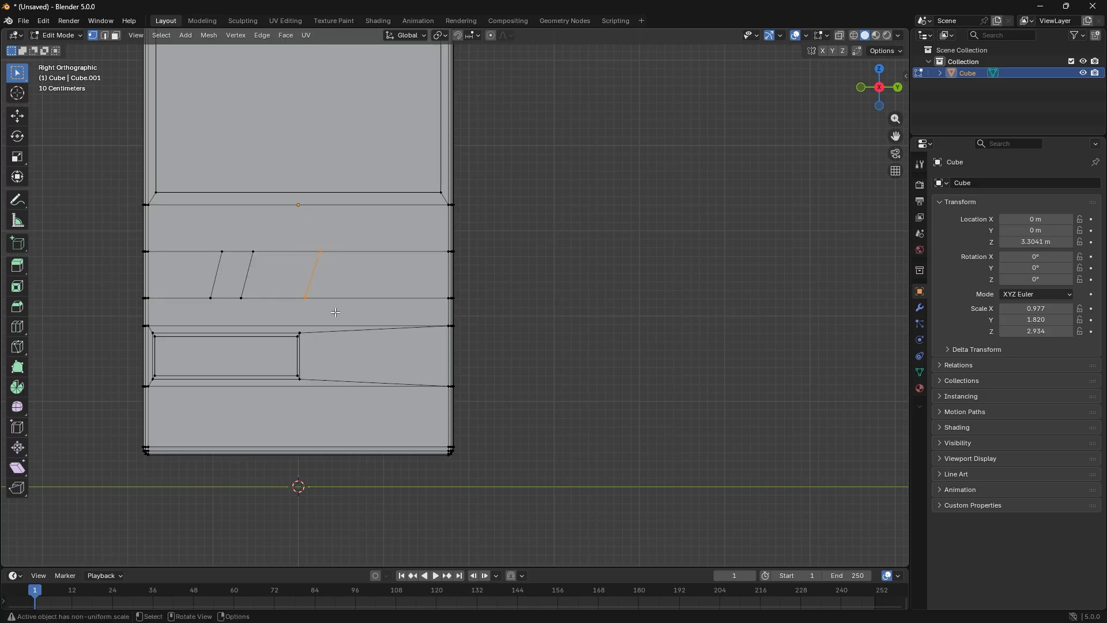
pyautogui.hotkey('shift', 'd')
pyautogui.press('y')
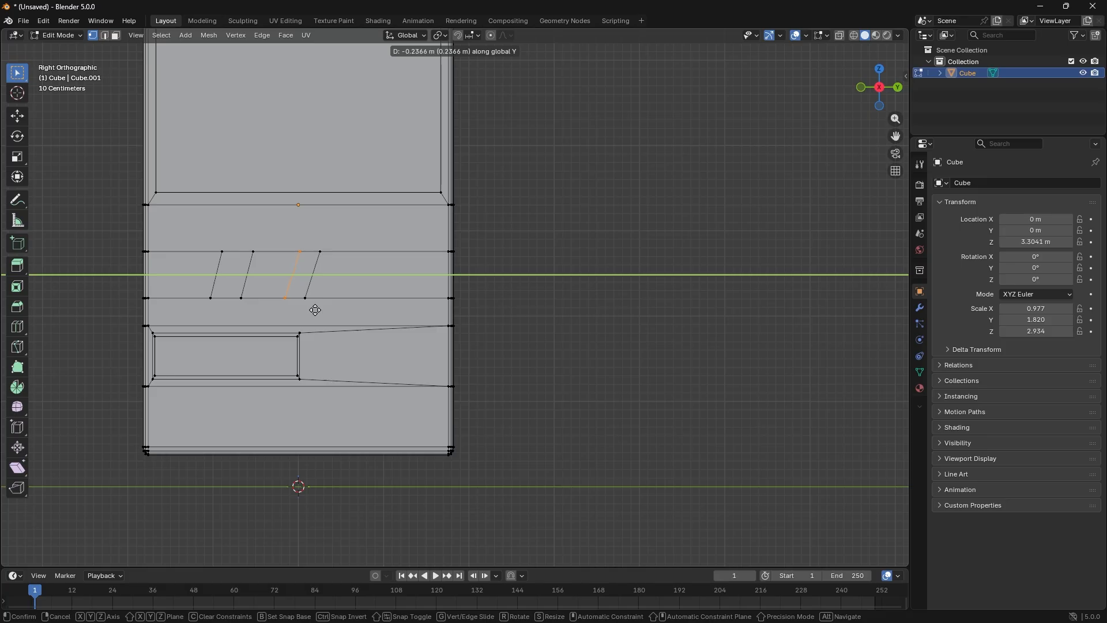
pyautogui.rightClick(315, 310)
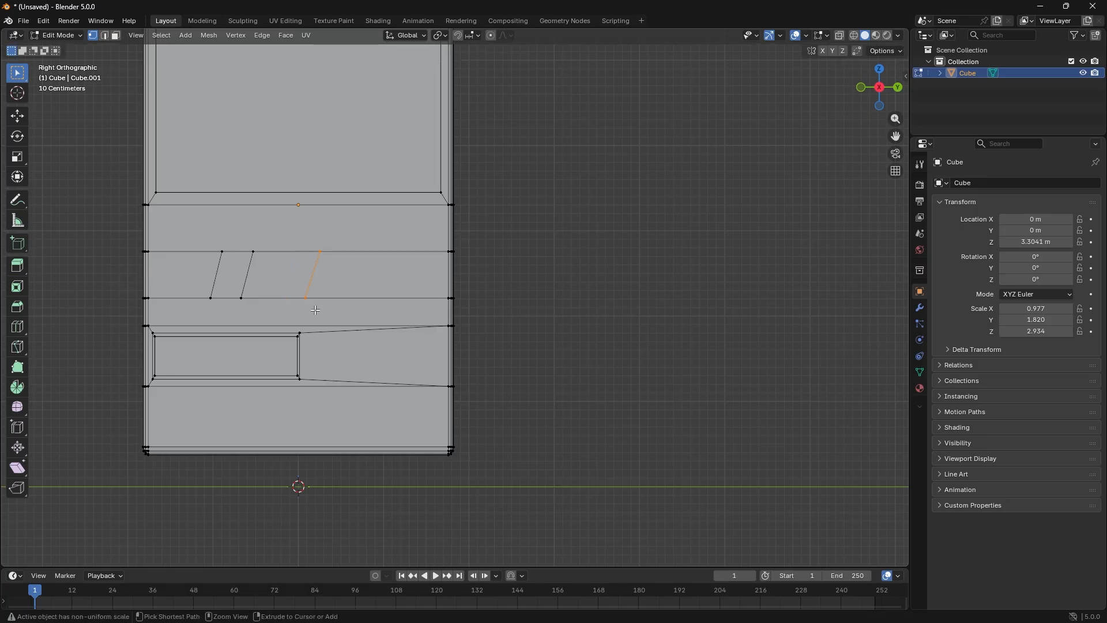
pyautogui.keyDown('ctrl'); pyautogui.click(315, 310); pyautogui.keyUp('ctrl')
# - Move the third slanted line about 0.24 m along negative Y, and deselect it
pyautogui.press('g')
pyautogui.press('y')
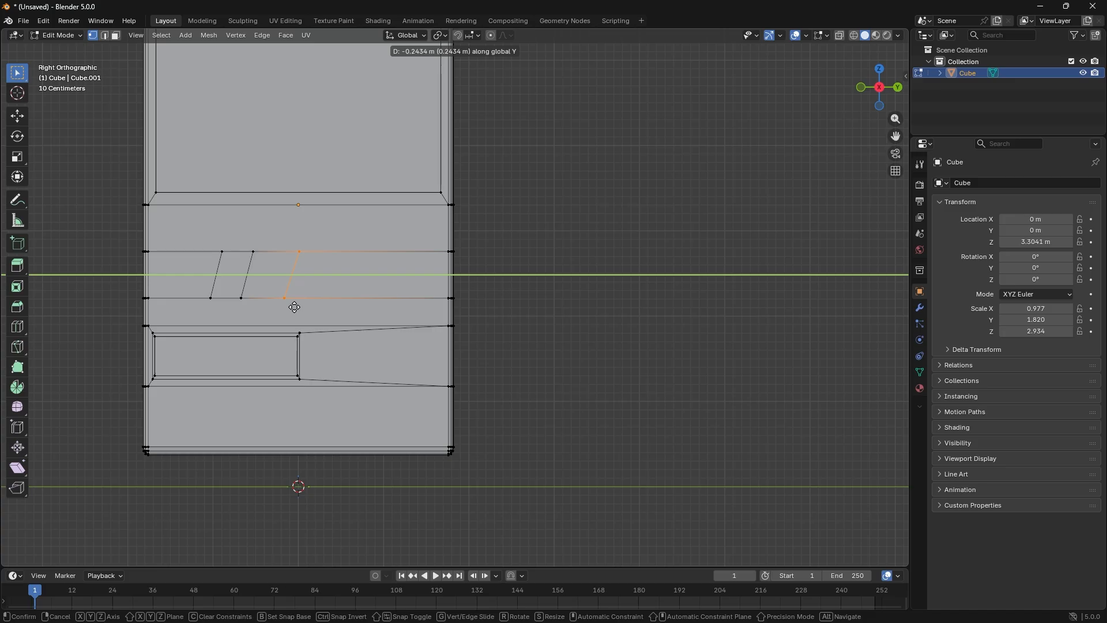
pyautogui.click(294, 307)
pyautogui.click(519, 244)
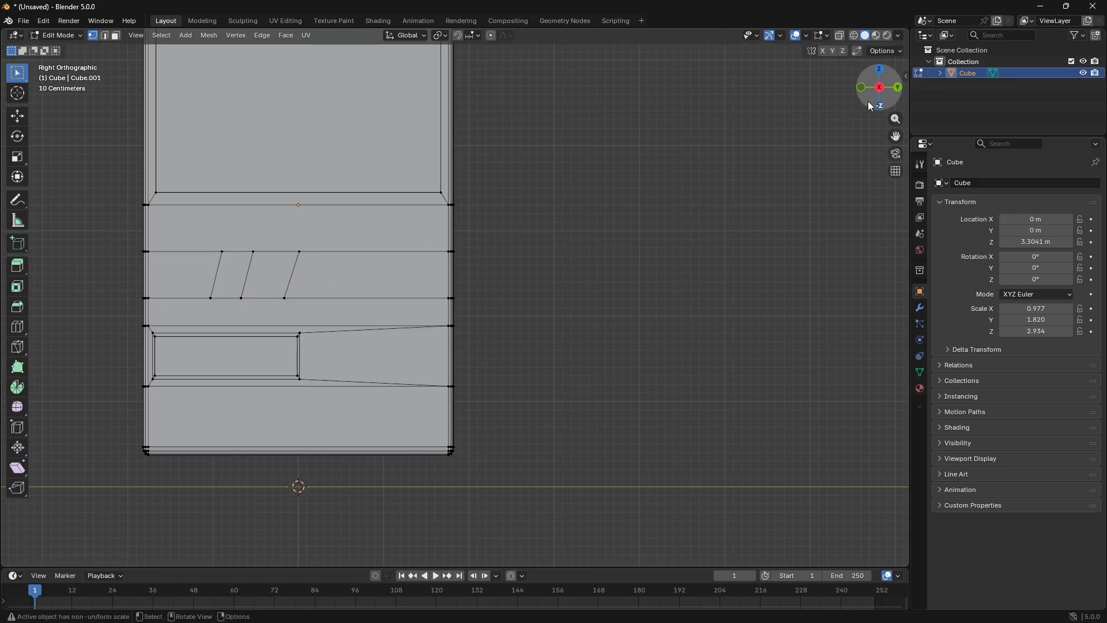
# - Return the box to Object Mode with nothing selected, and check the vending machine reference image on the desktop before returning to Blender
pyautogui.moveTo(871, 105); pyautogui.dragTo(640, 208)
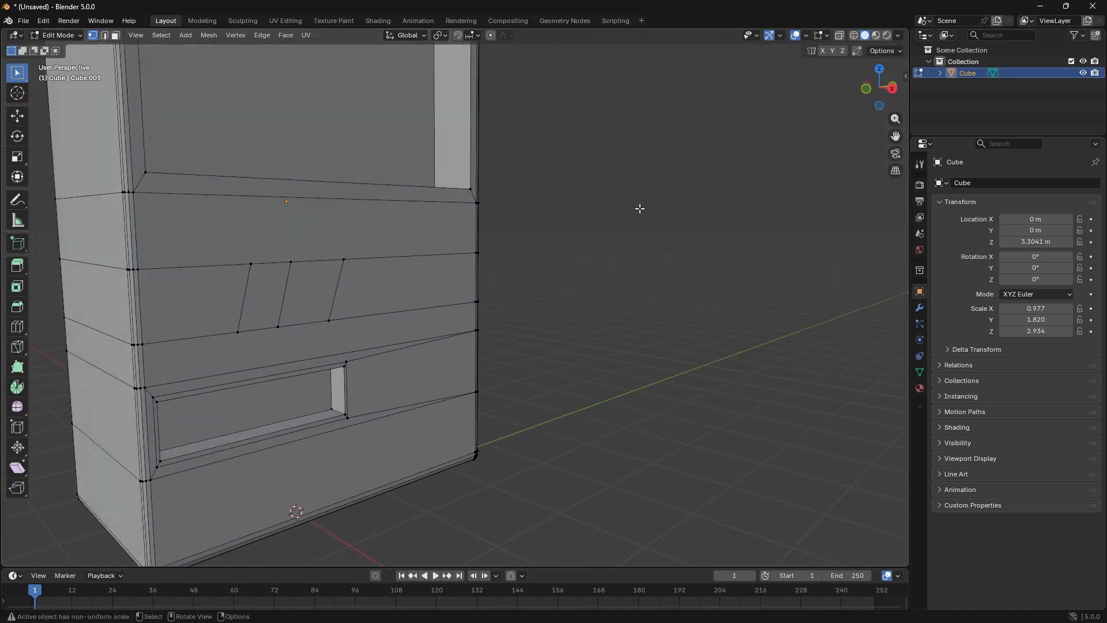
pyautogui.scroll(-6, 548, 231)
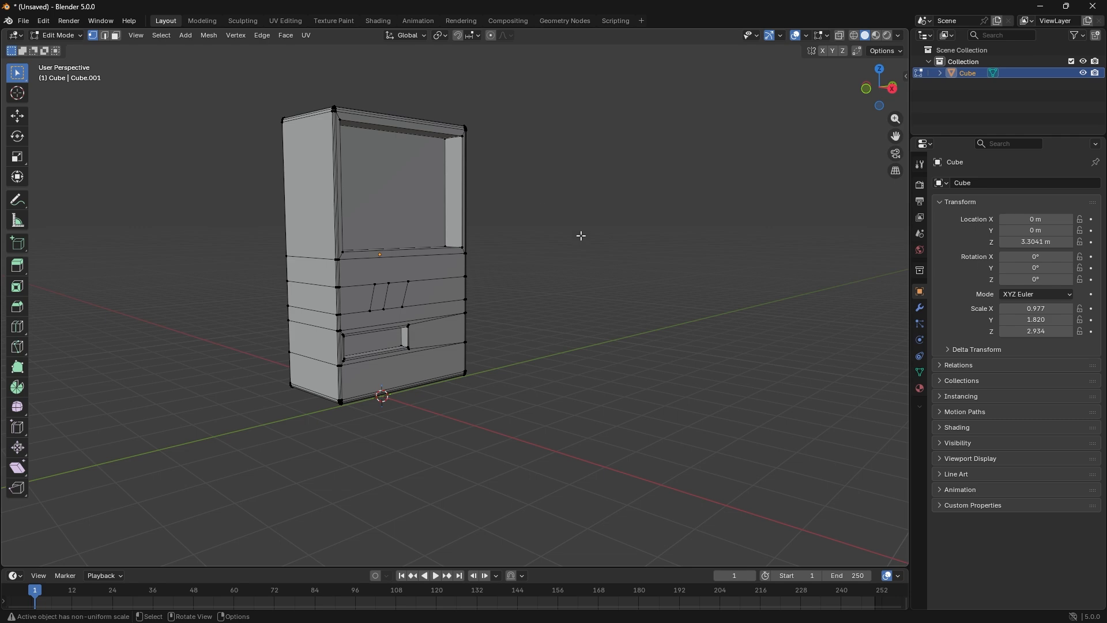
pyautogui.press('Tab')
pyautogui.click(553, 234)
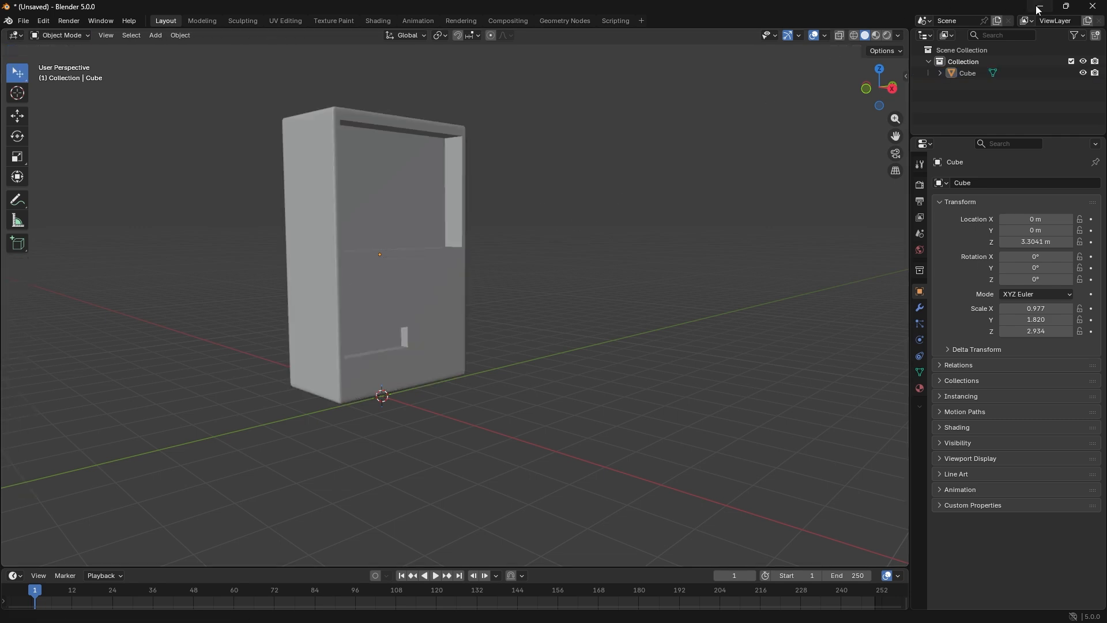
pyautogui.click(1039, 7)
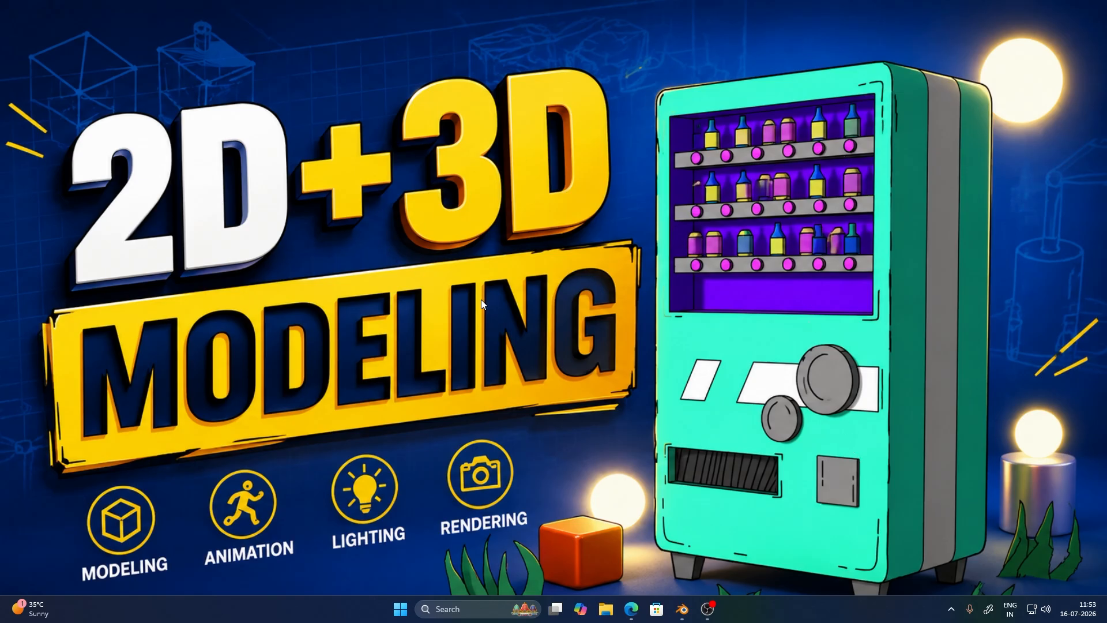
pyautogui.click(682, 610)
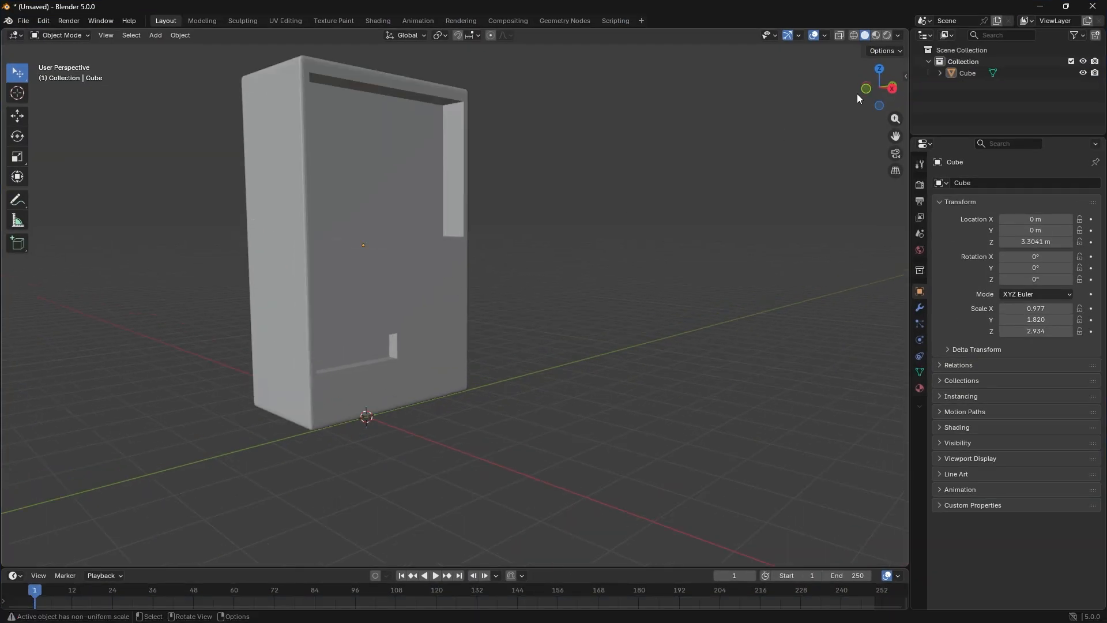
# - Add a mesh cylinder at the world origin and scale it uniformly to about 0.213
pyautogui.click(892, 89)
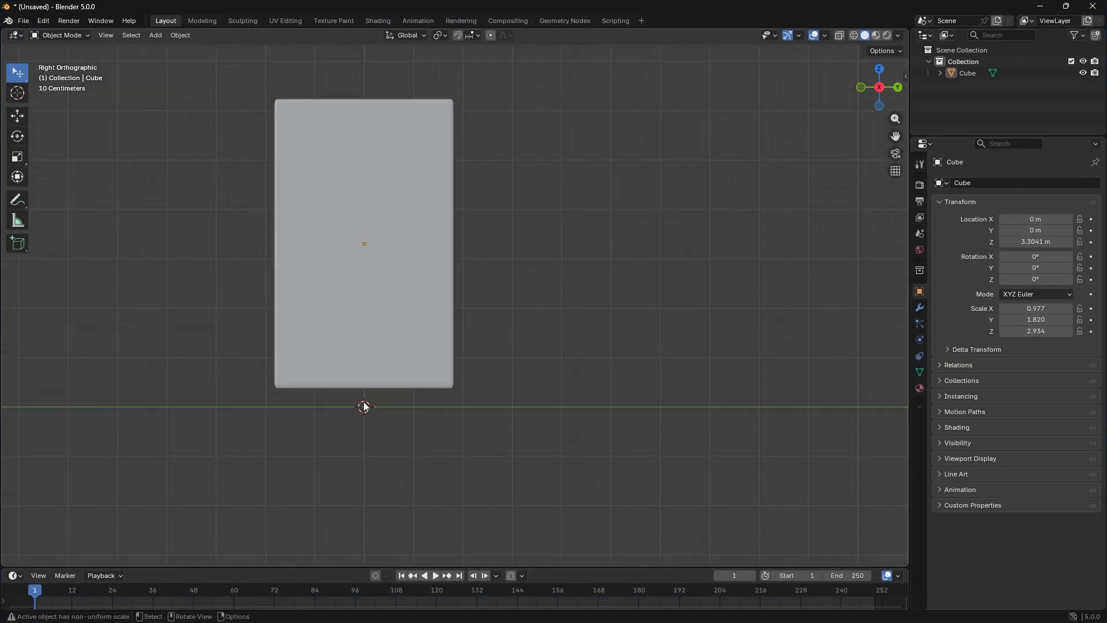
pyautogui.hotkey('shift', 'a')
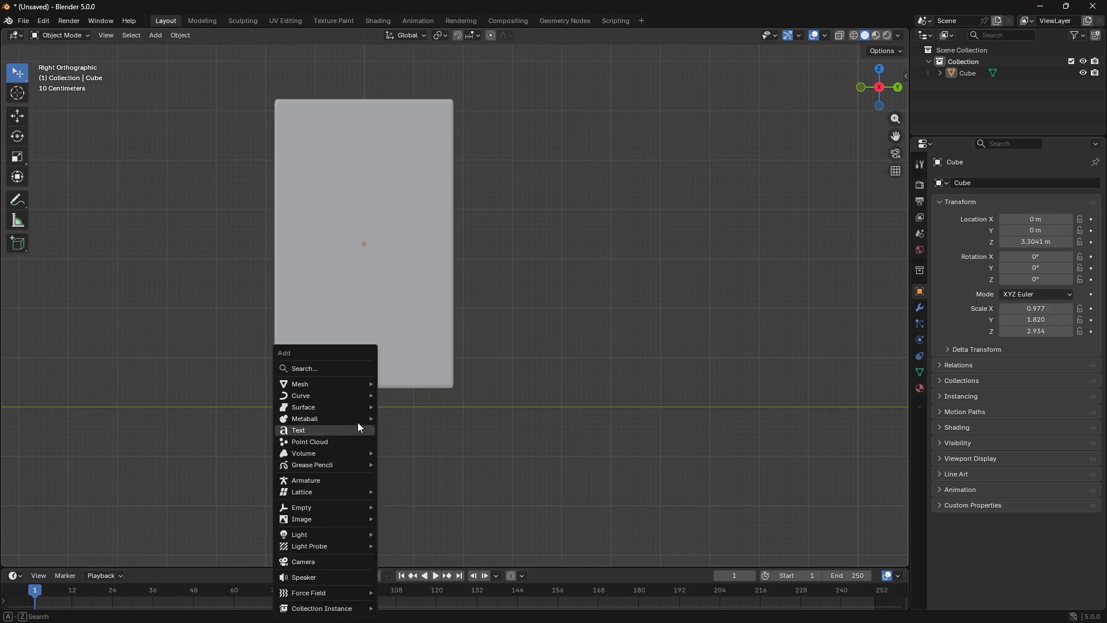
pyautogui.moveTo(353, 383)
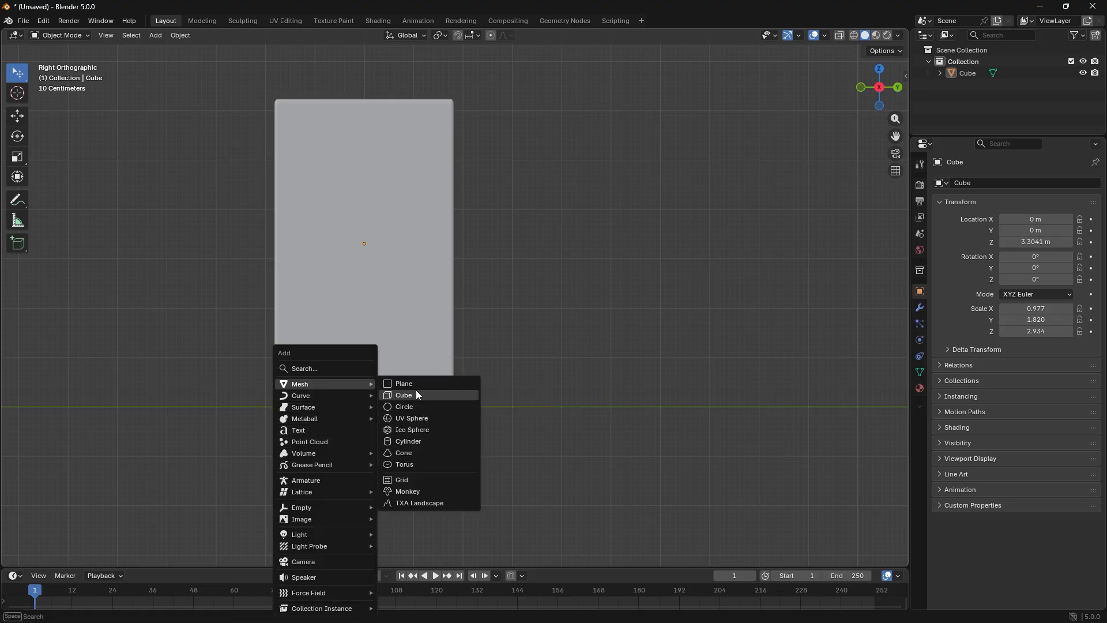
pyautogui.click(421, 441)
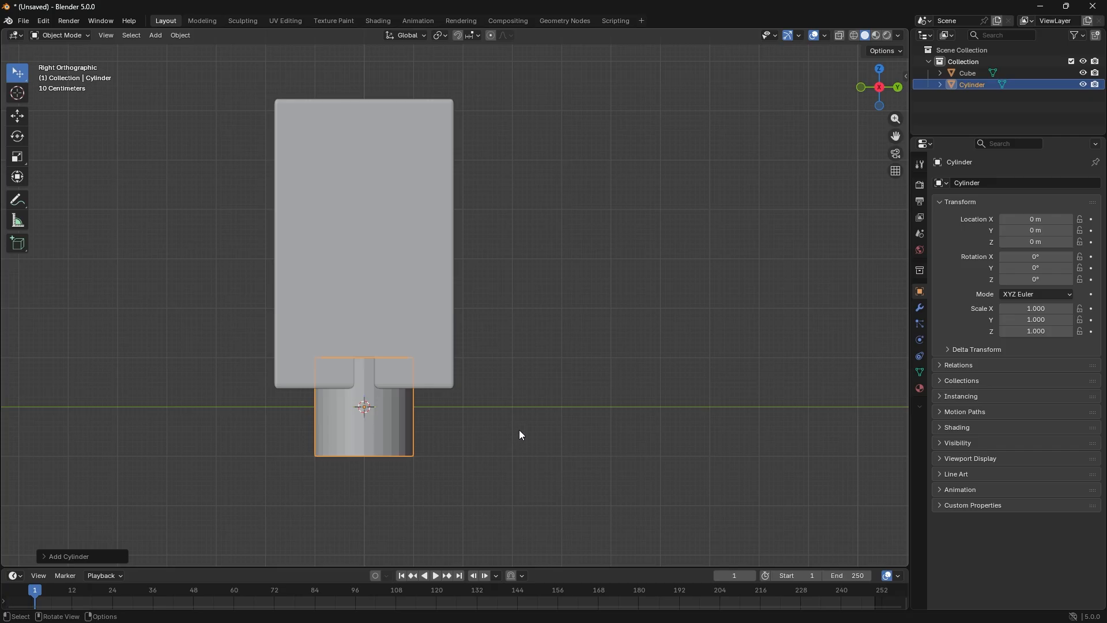
pyautogui.press('s')
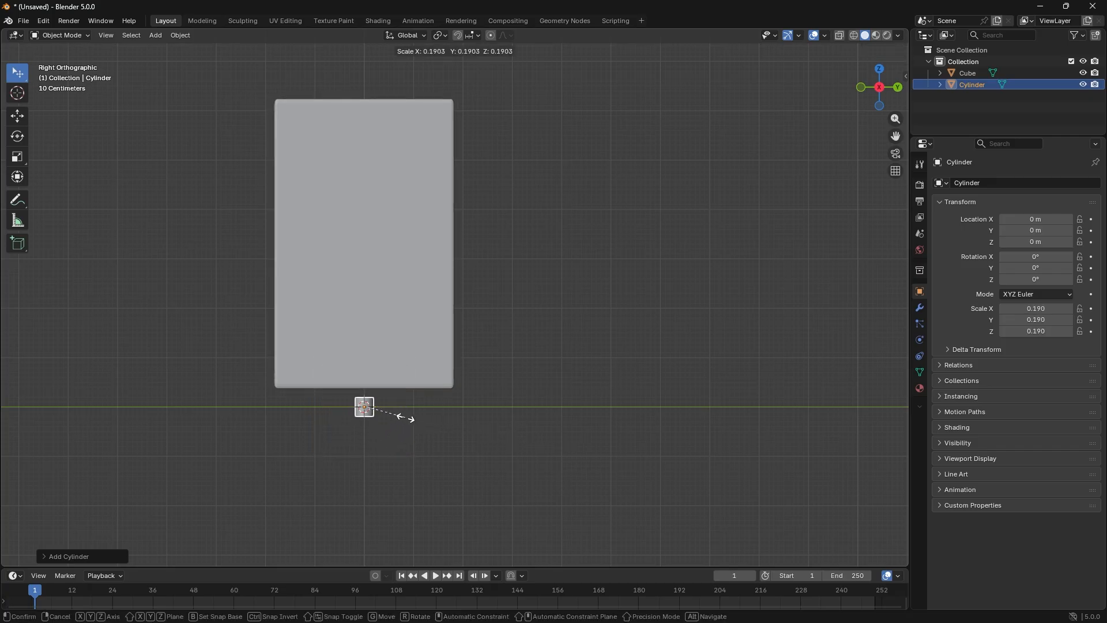
pyautogui.click(412, 422)
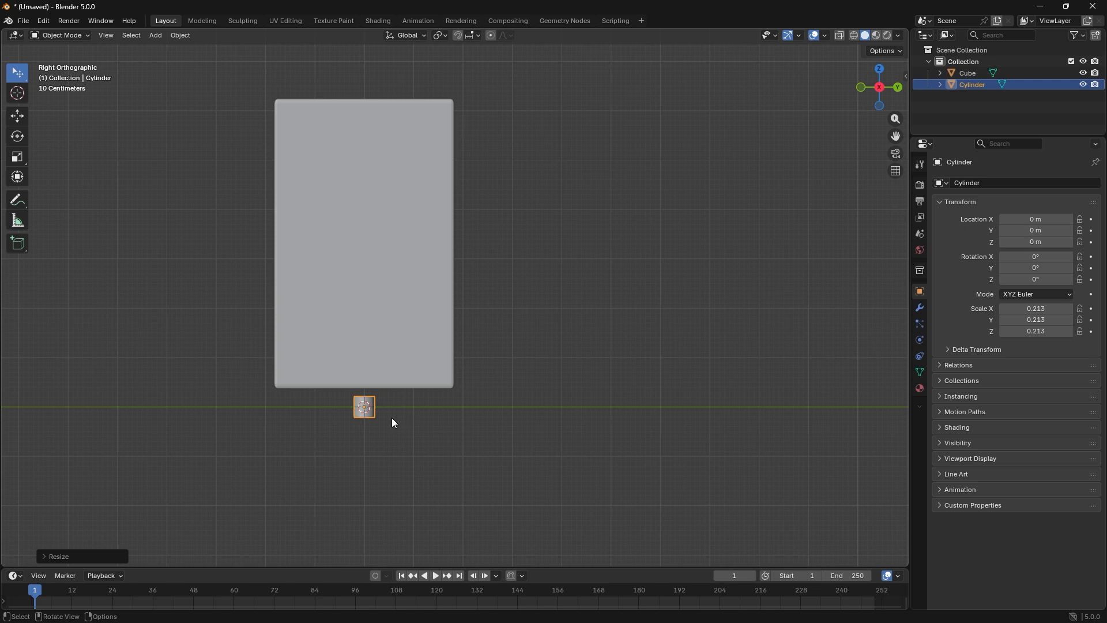
# - Taper the cylinder toward its base by scaling down its bottom vertices with X-ray on, and return to Object Mode
pyautogui.scroll(3, 386, 417)
pyautogui.press('Tab')
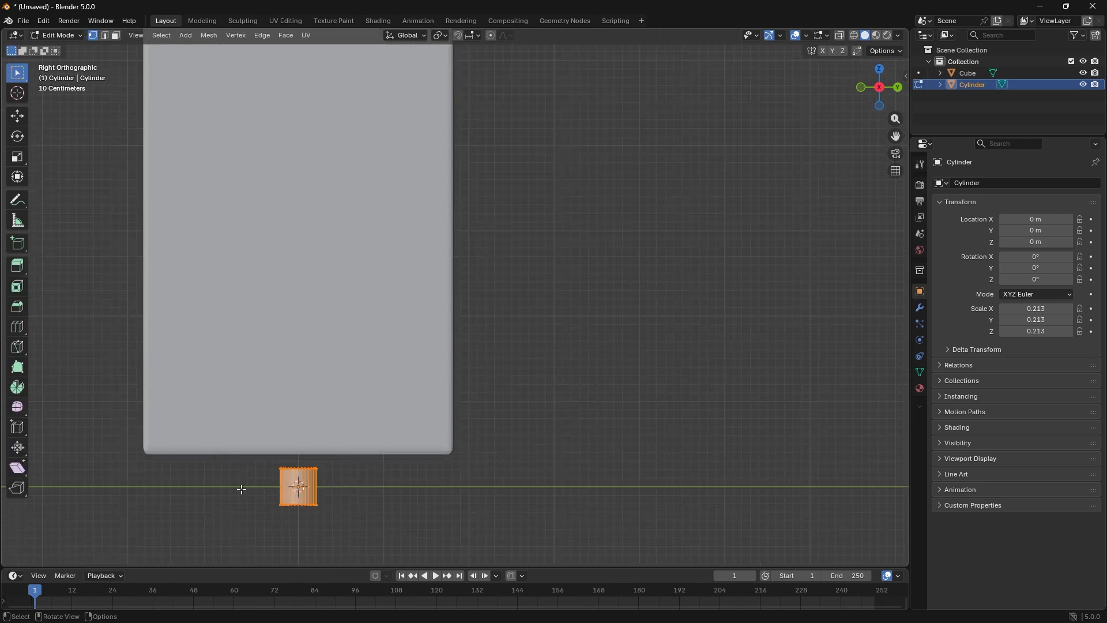
pyautogui.moveTo(241, 489); pyautogui.dragTo(402, 546)
pyautogui.click(839, 35)
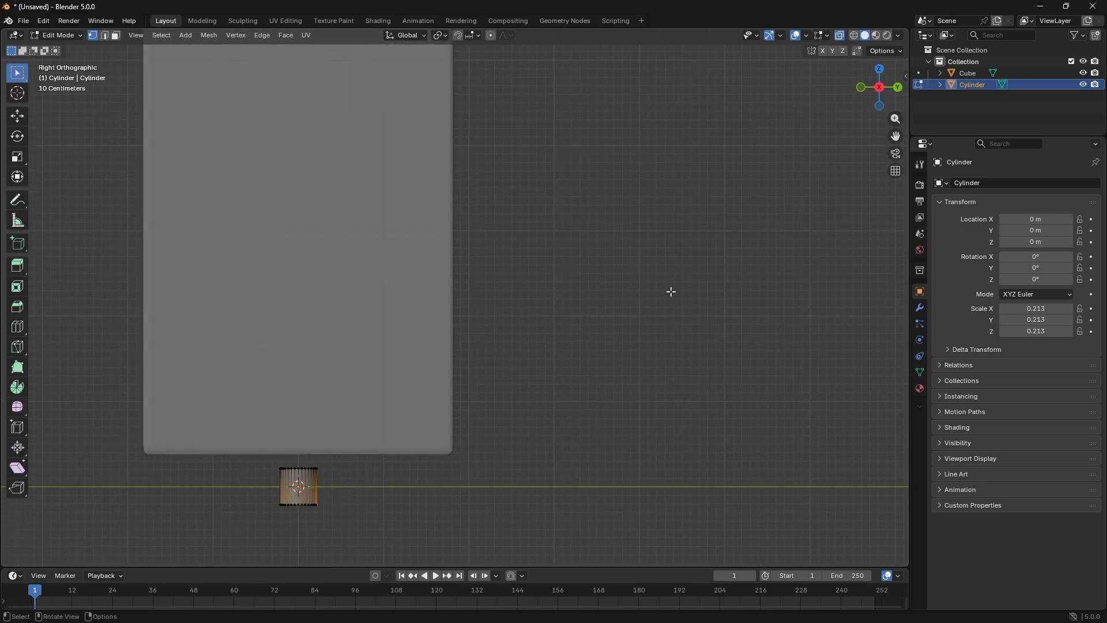
pyautogui.moveTo(267, 495); pyautogui.dragTo(388, 534)
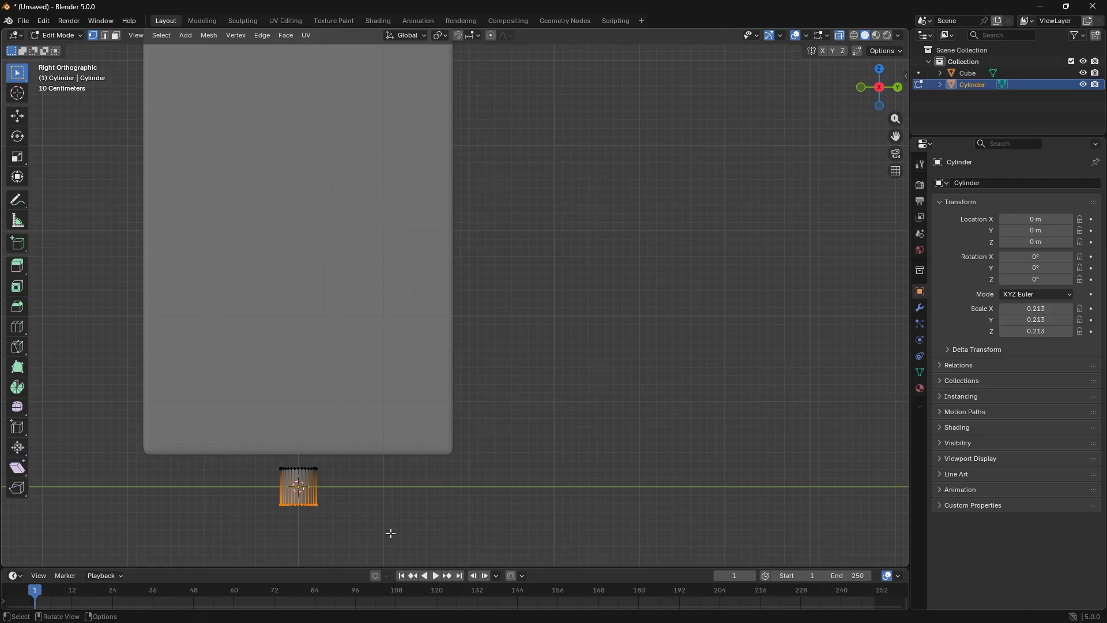
pyautogui.press('s')
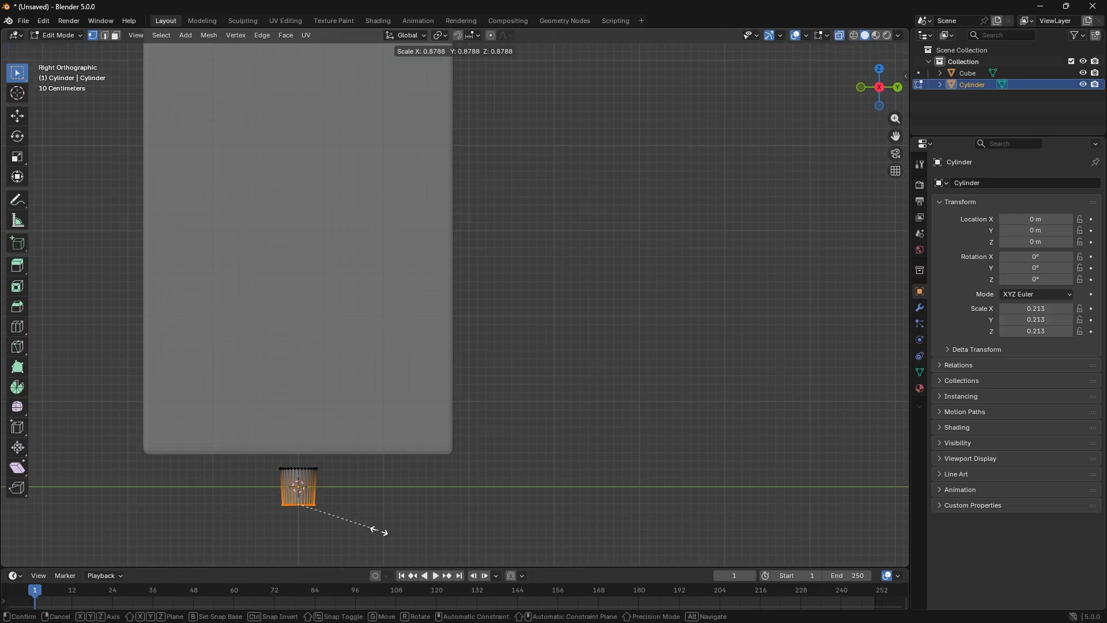
pyautogui.click(356, 526)
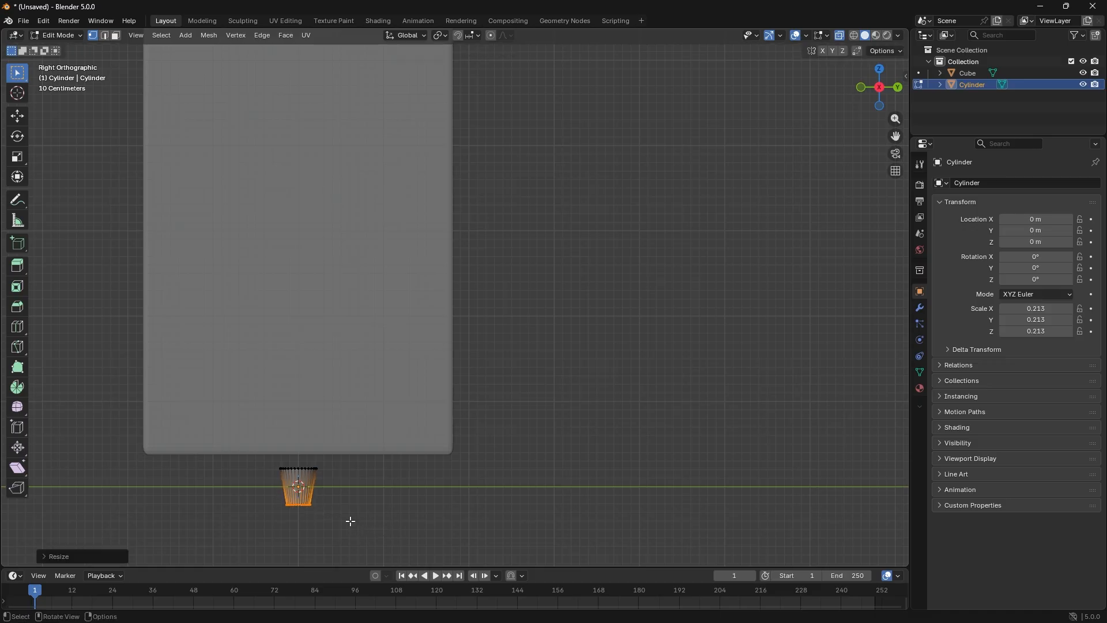
pyautogui.press('Tab')
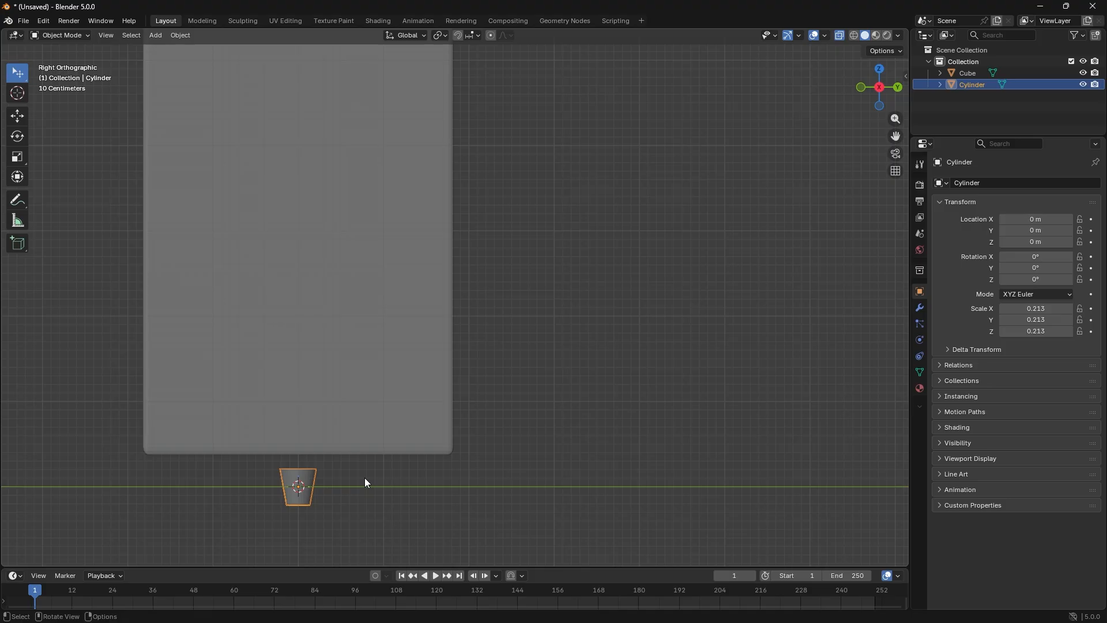
# - Move the tapered leg under the box's front corner at about X 0.70 m, Y -1.46 m, Z 0.21 m, and deselect it
pyautogui.keyDown('shift'); pyautogui.moveTo(380, 474); pyautogui.dragTo(465, 464, button='middle'); pyautogui.keyUp('shift')
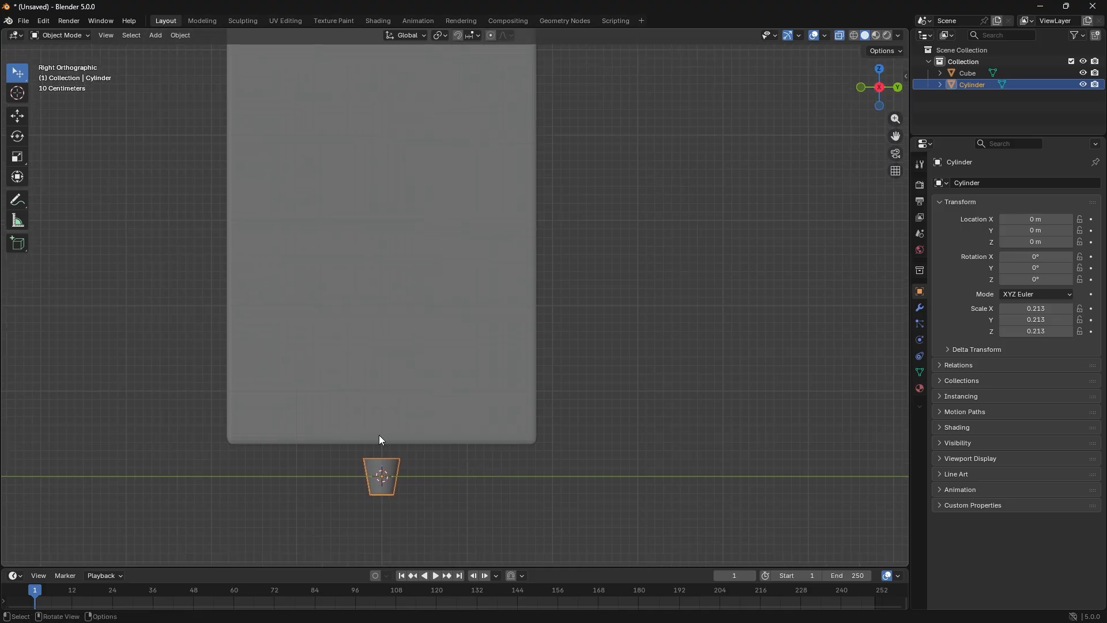
pyautogui.click(26, 118)
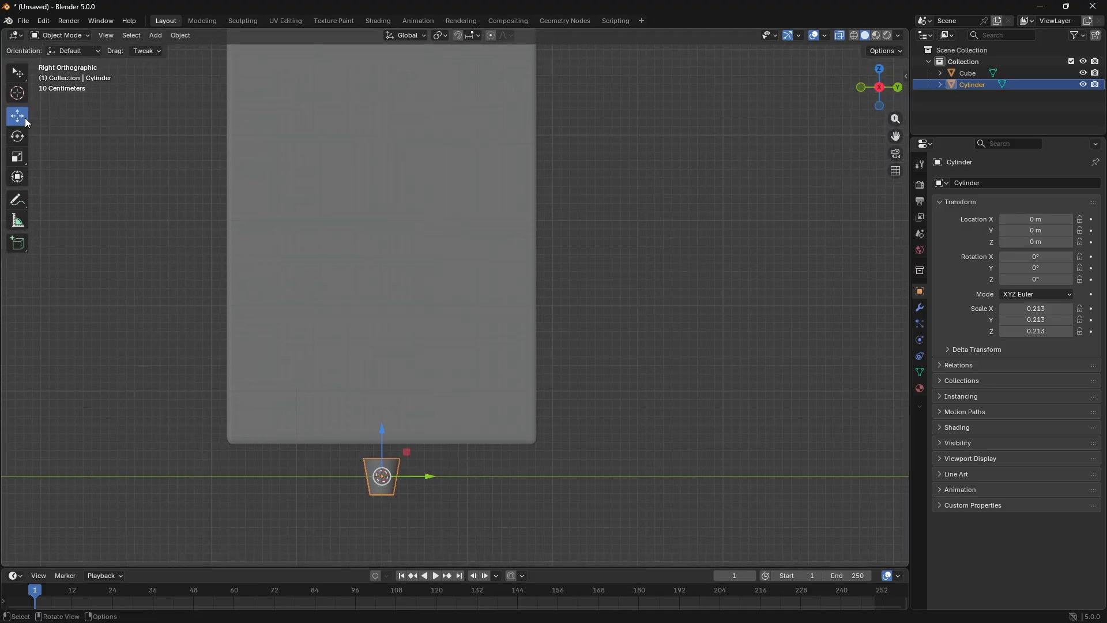
pyautogui.moveTo(427, 477); pyautogui.dragTo(297, 489)
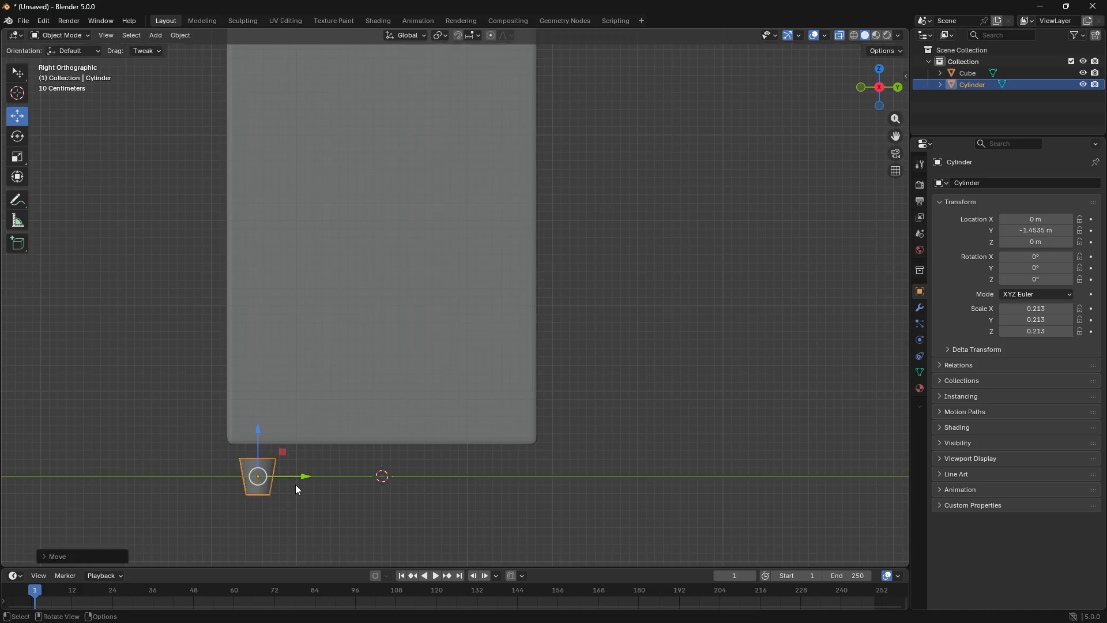
pyautogui.moveTo(257, 436); pyautogui.dragTo(257, 425)
pyautogui.moveTo(300, 459); pyautogui.dragTo(295, 456)
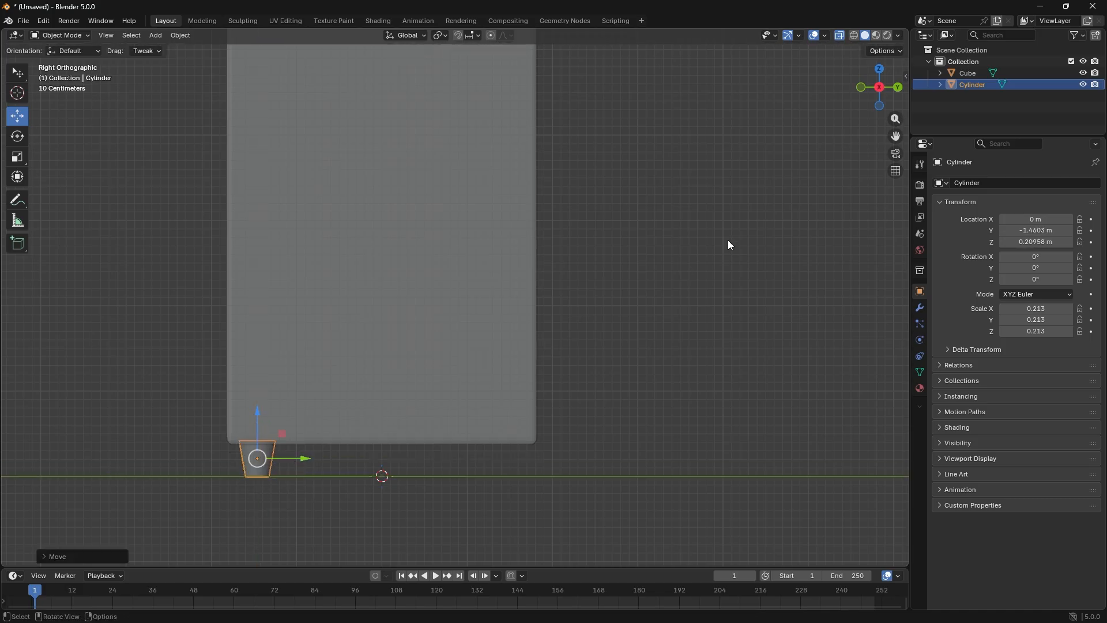
pyautogui.click(862, 88)
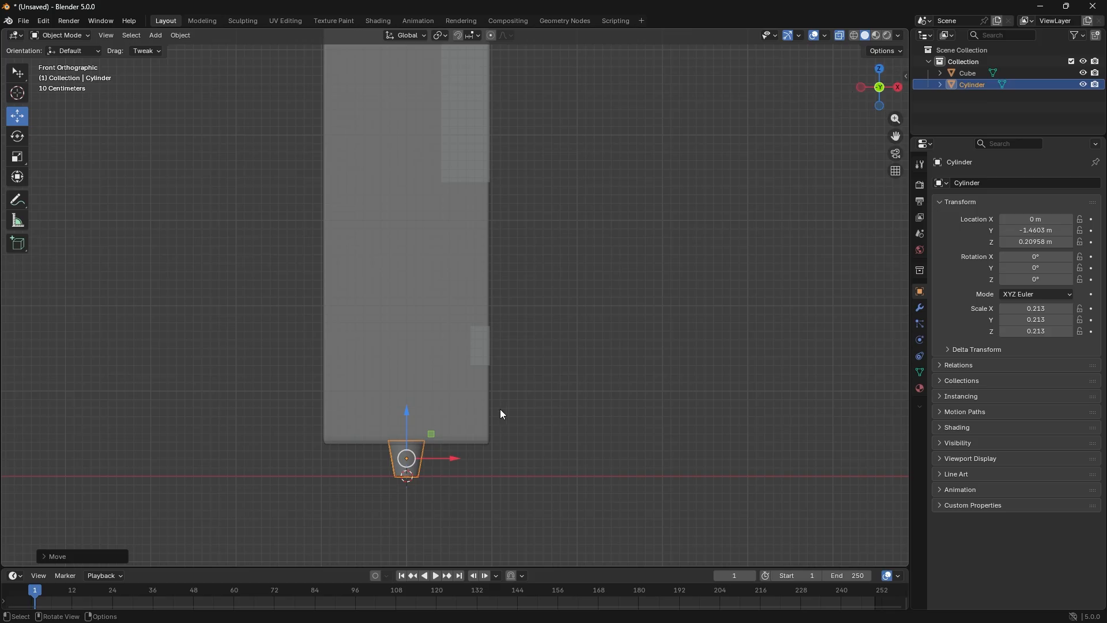
pyautogui.moveTo(439, 460); pyautogui.dragTo(501, 458)
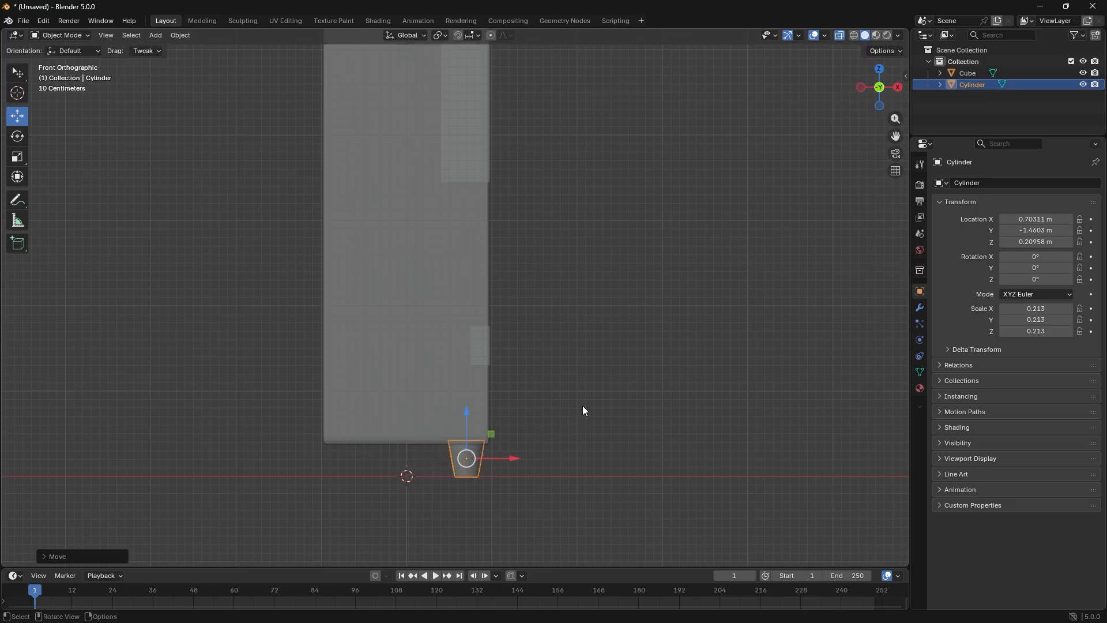
pyautogui.click(584, 403)
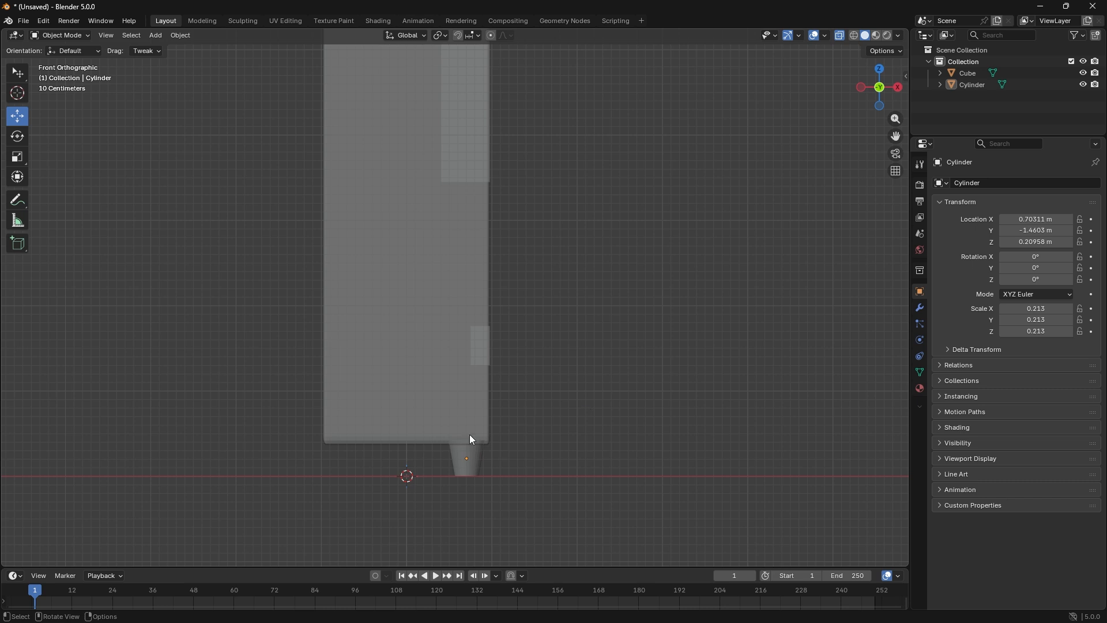
# - Add a Mirror modifier to the tapered leg on the X axis, with the vending machine box (Cube) as its mirror object
pyautogui.click(466, 460)
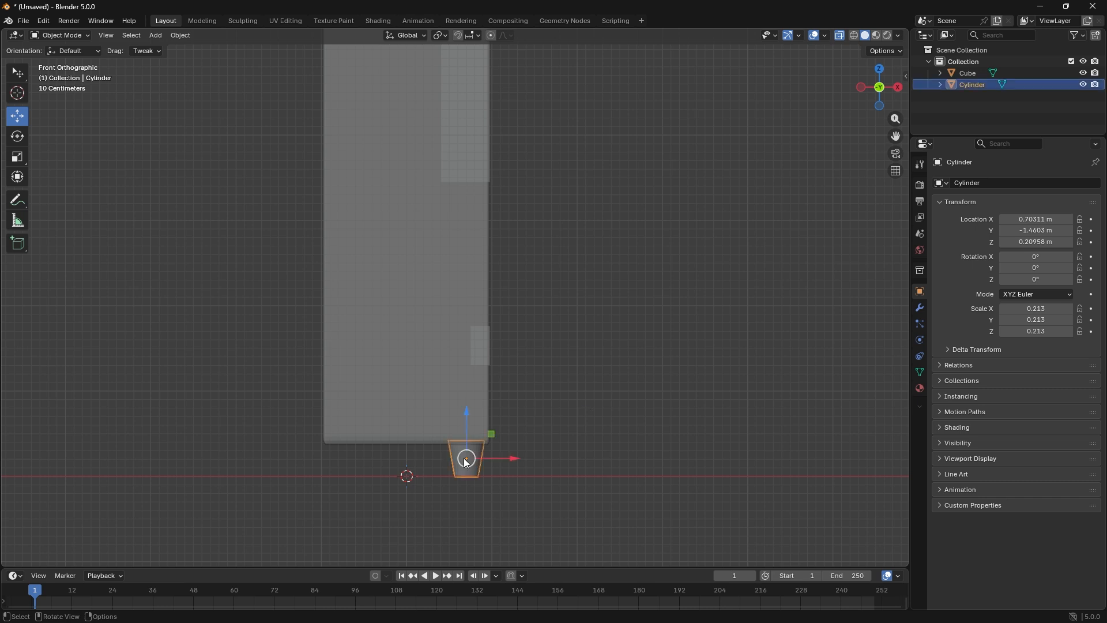
pyautogui.click(919, 316)
pyautogui.click(920, 311)
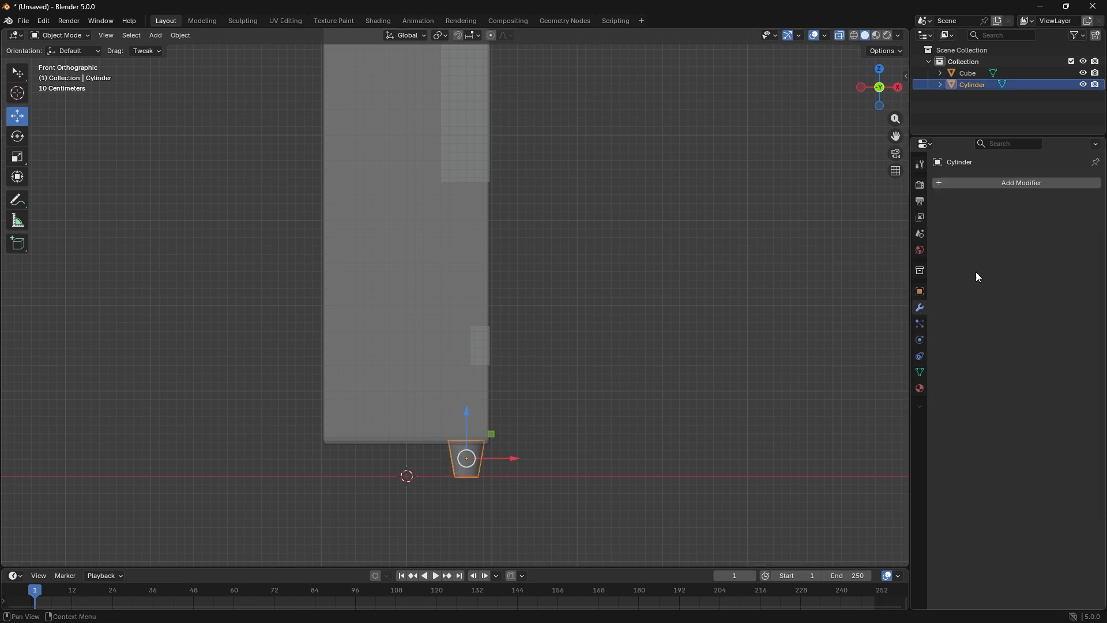
pyautogui.click(999, 183)
pyautogui.click(998, 181)
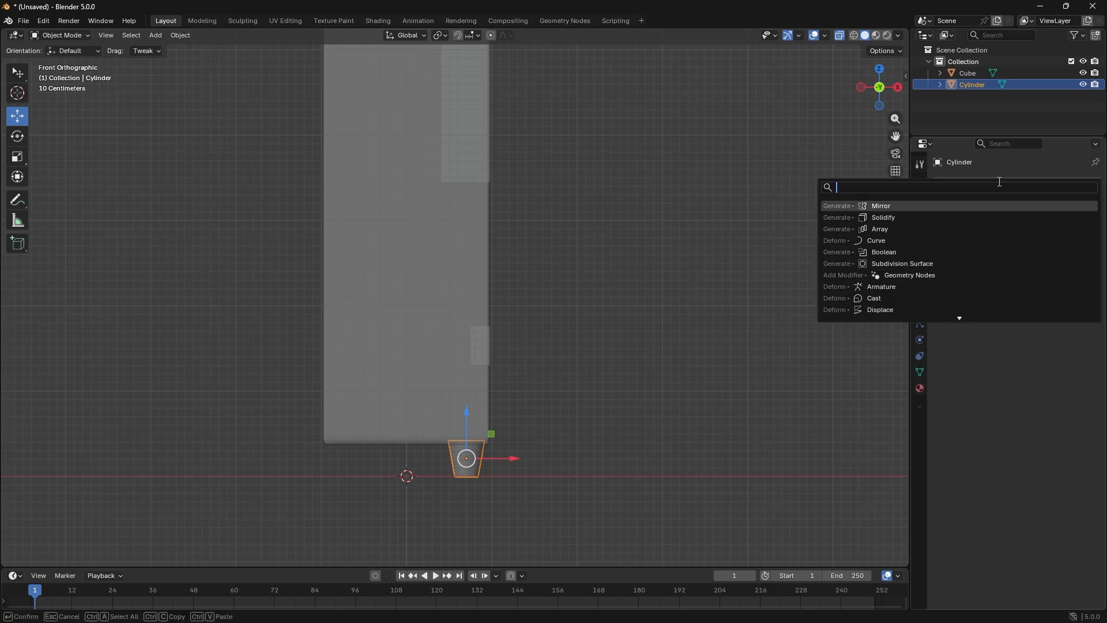
pyautogui.click(941, 205)
pyautogui.click(1078, 261)
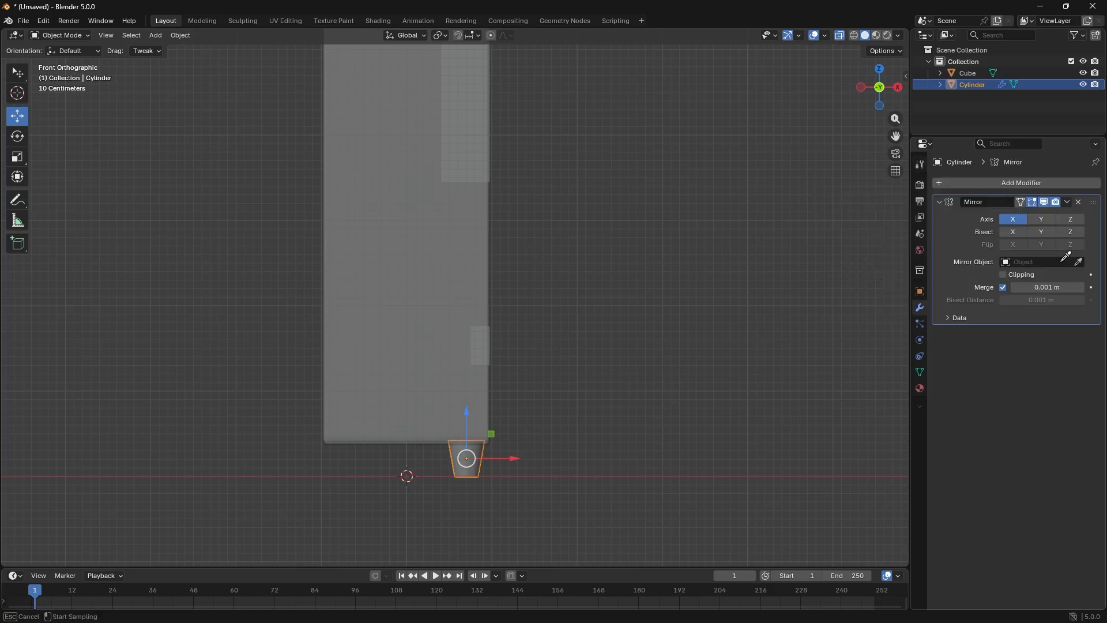
pyautogui.click(411, 269)
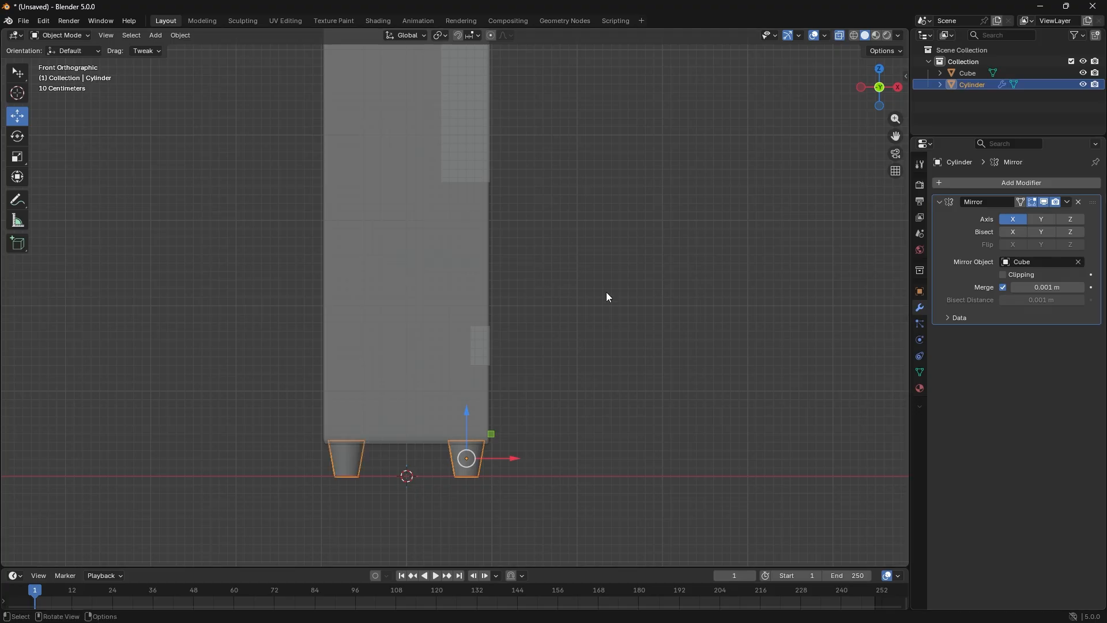
# - Enable the Y axis in the leg's Mirror modifier to place legs under all four corners, and deselect the legs
pyautogui.moveTo(873, 91); pyautogui.dragTo(685, 298)
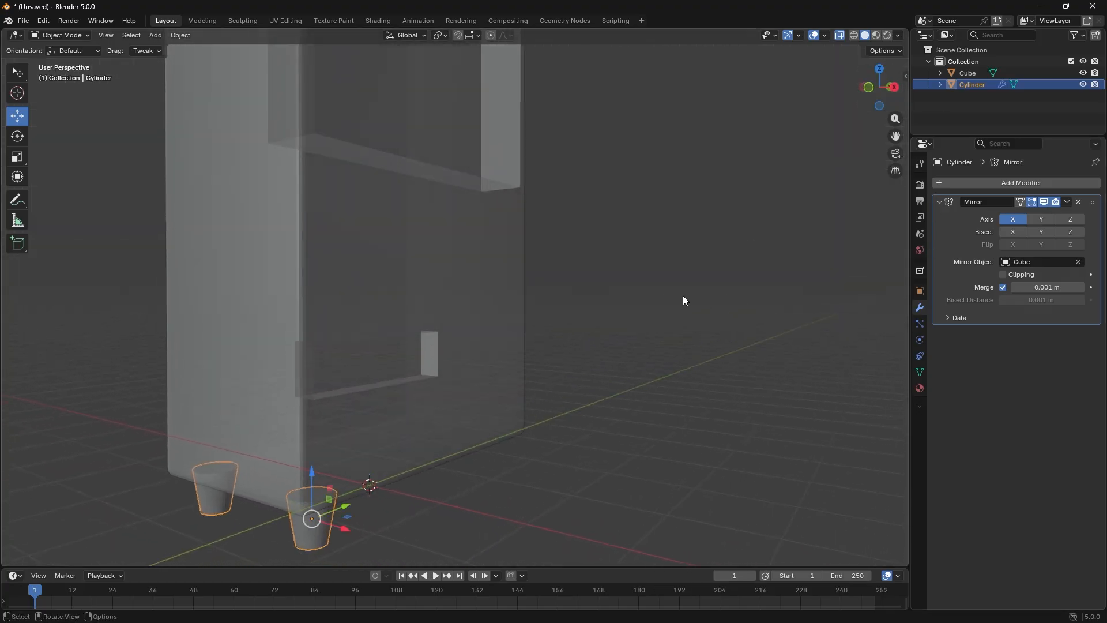
pyautogui.click(1039, 225)
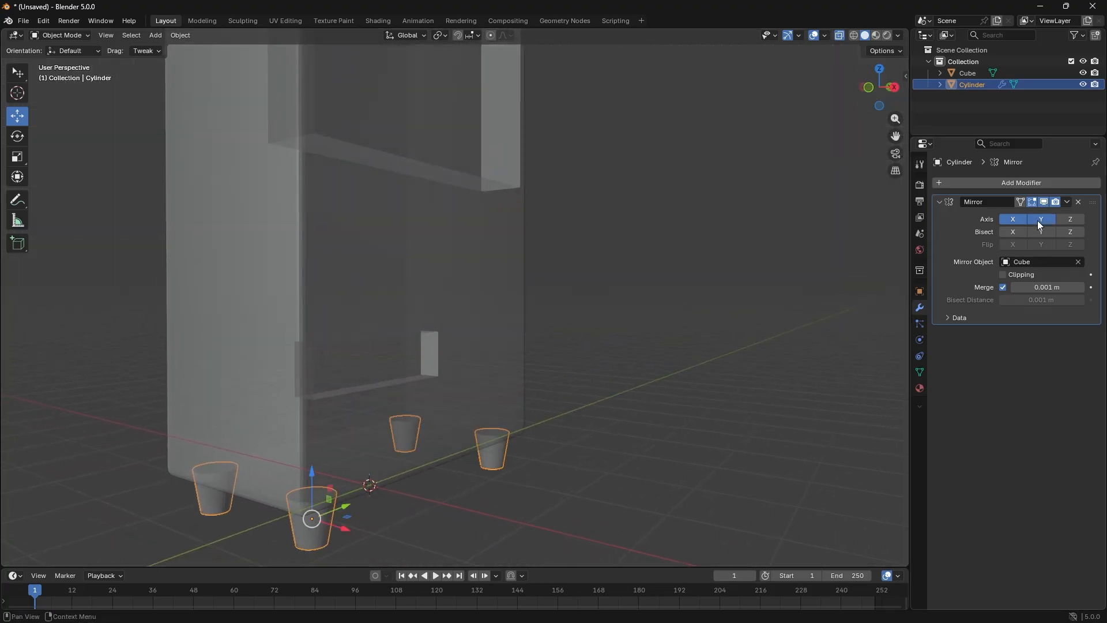
pyautogui.click(881, 92)
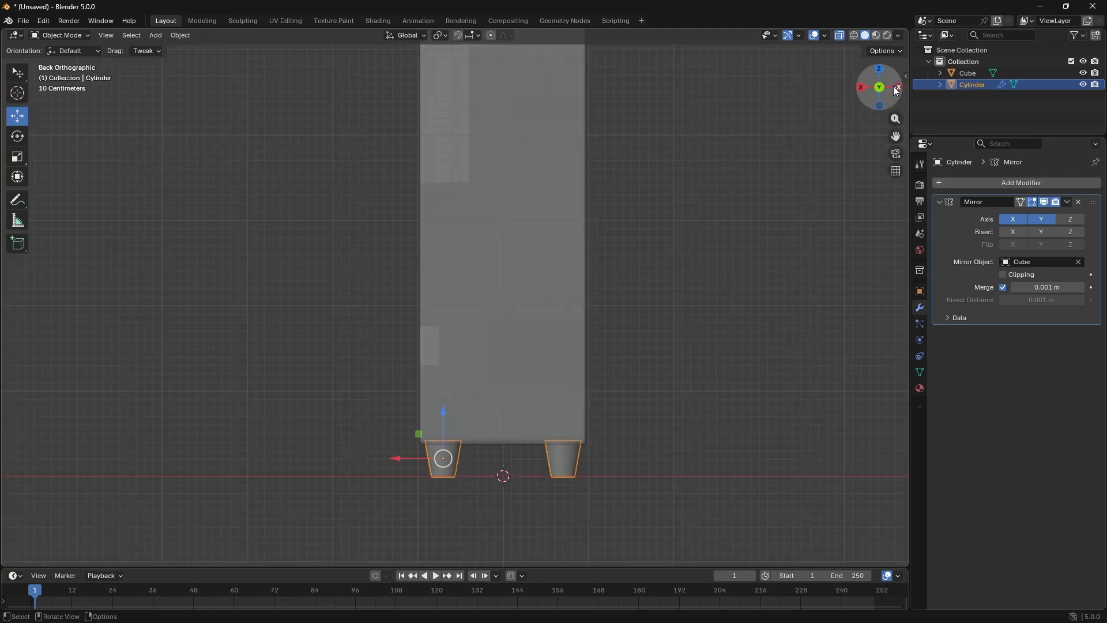
pyautogui.moveTo(895, 91); pyautogui.dragTo(801, 104)
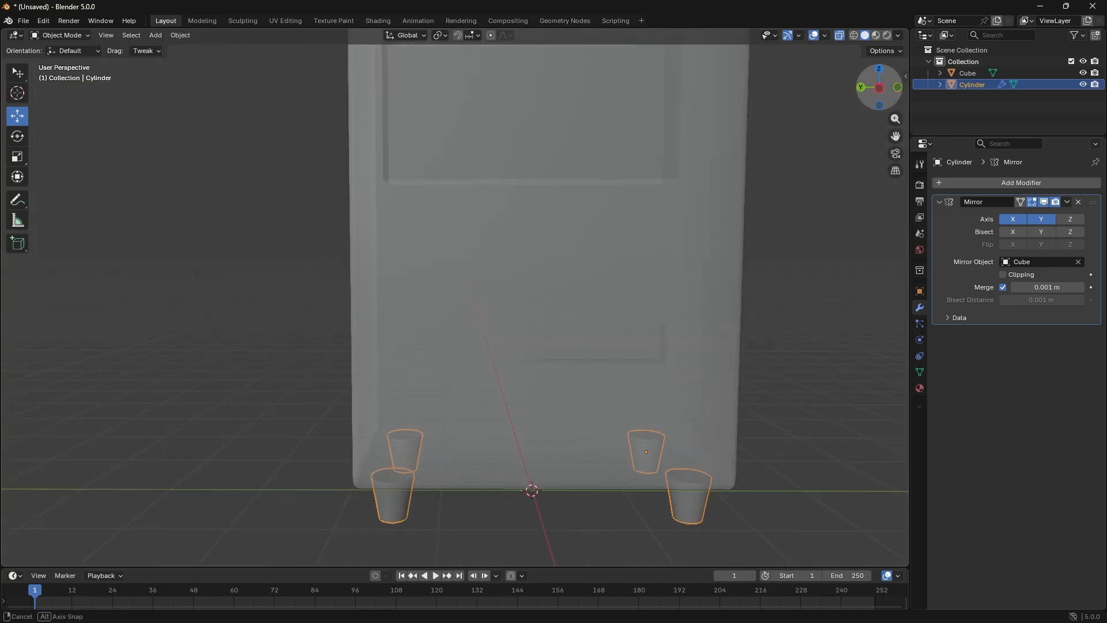
pyautogui.click(881, 93)
pyautogui.click(880, 90)
pyautogui.click(630, 235)
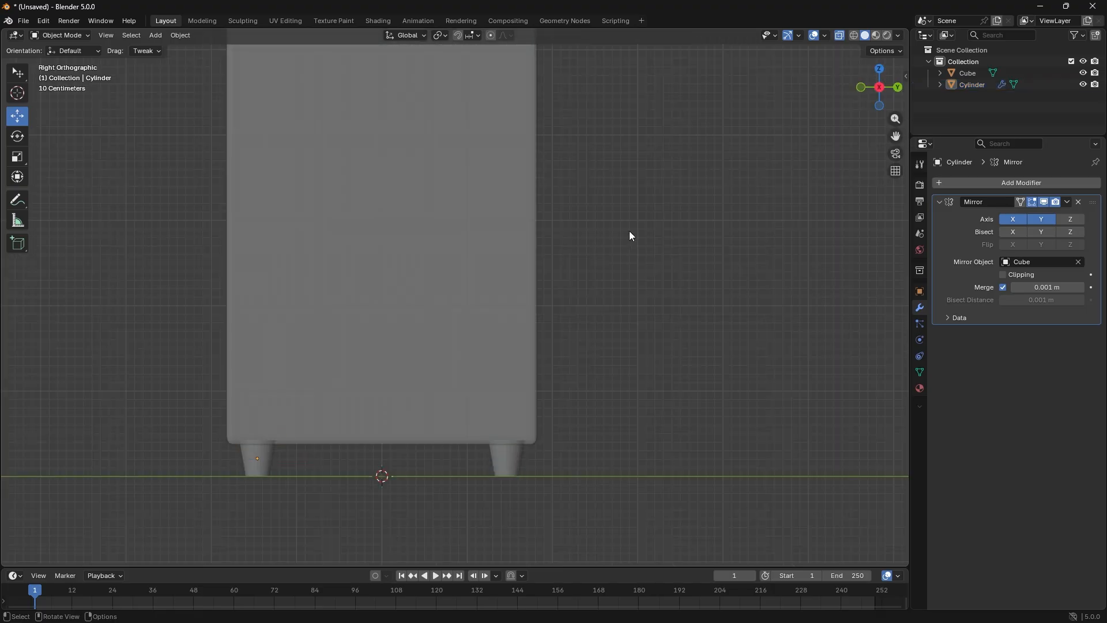
# - Turn off X-ray and add a mesh plane at the world origin, scaled up into a large floor beneath the machine
pyautogui.scroll(-5, 629, 235)
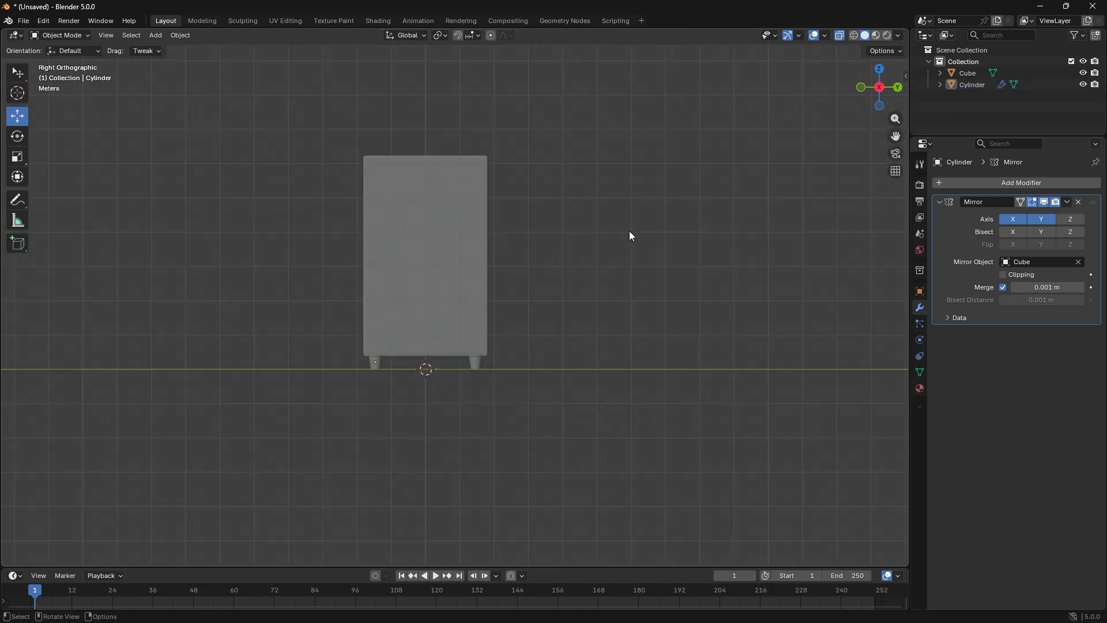
pyautogui.click(840, 37)
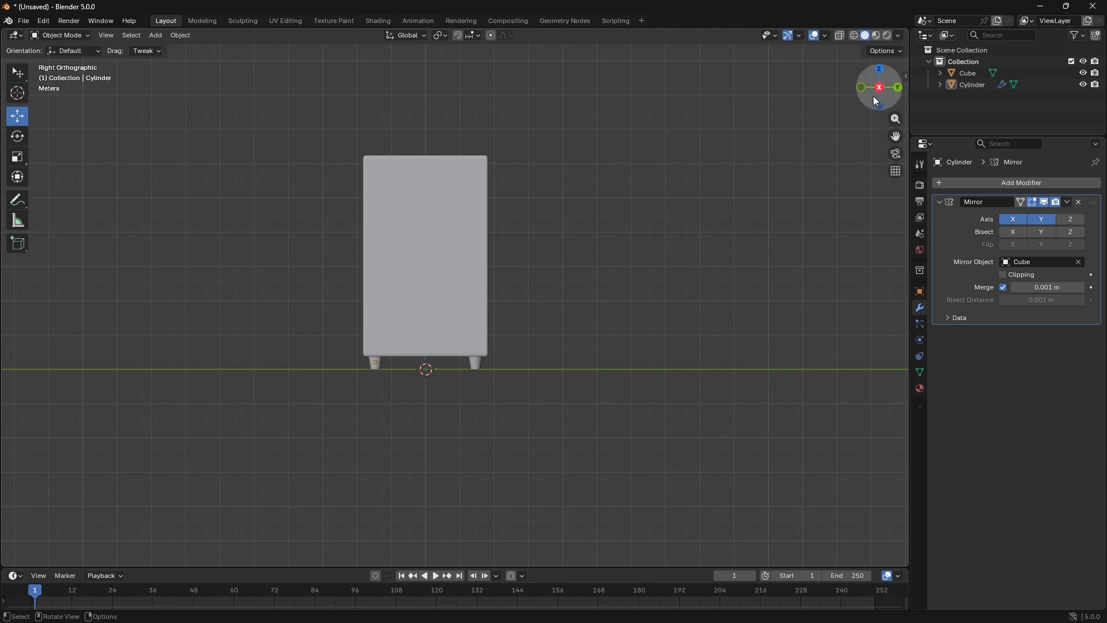
pyautogui.moveTo(873, 96); pyautogui.dragTo(891, 113)
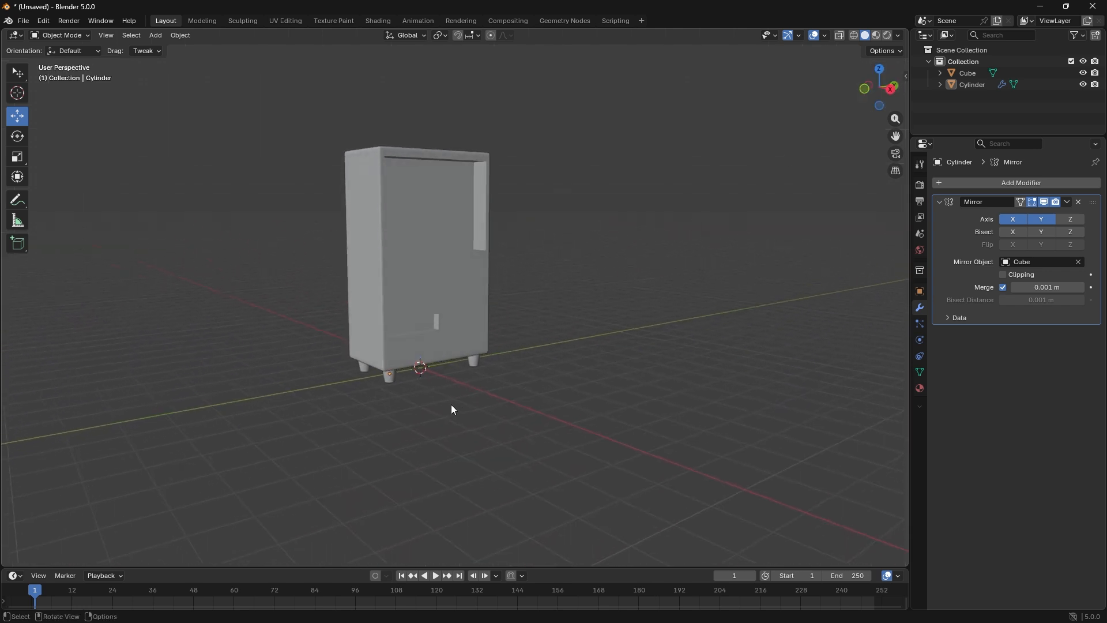
pyautogui.hotkey('shift', 'a')
pyautogui.moveTo(448, 380)
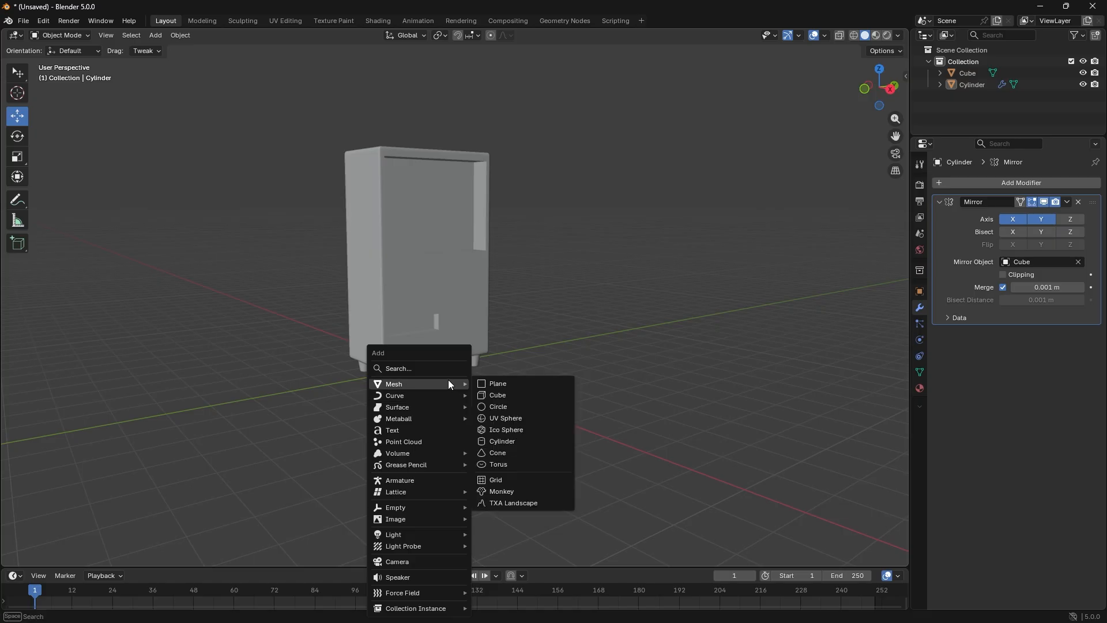
pyautogui.click(521, 382)
pyautogui.press('s')
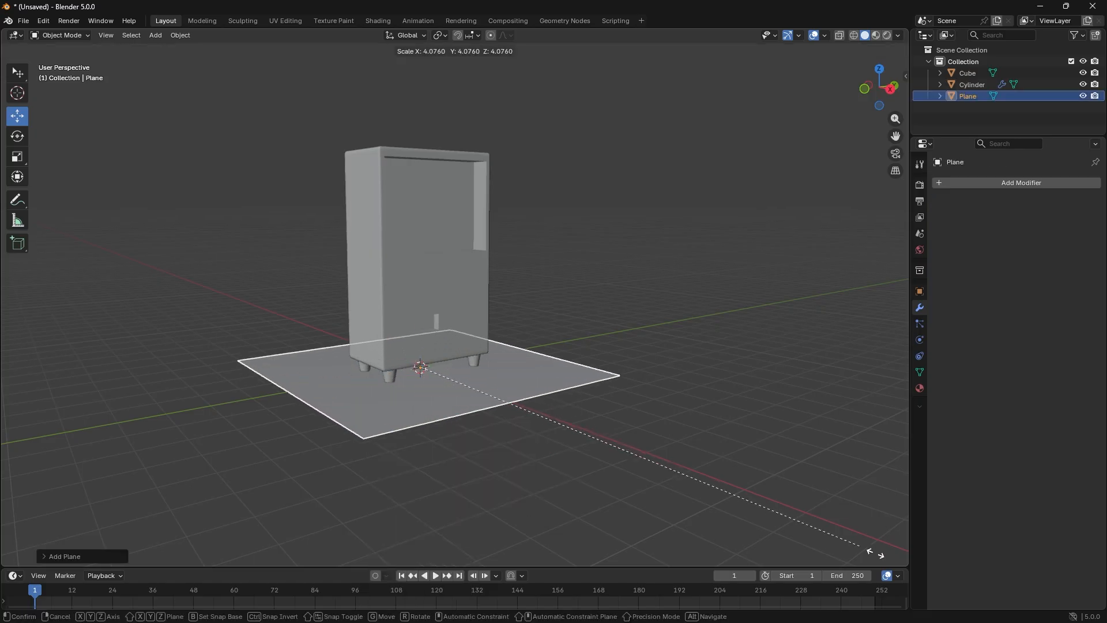
pyautogui.click(192, 167)
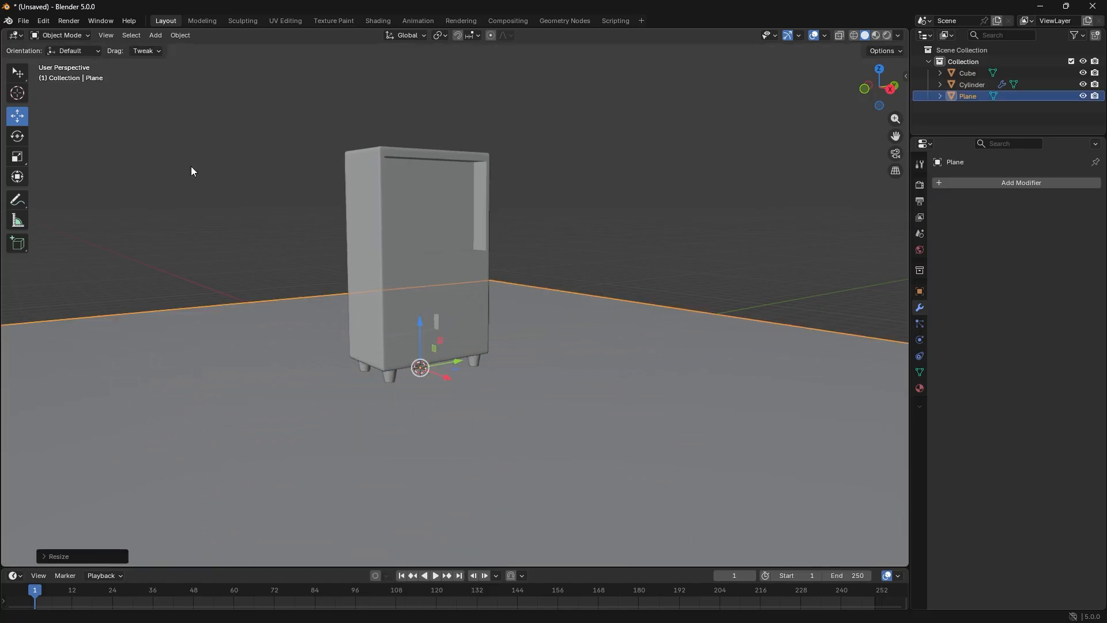
pyautogui.click(216, 193)
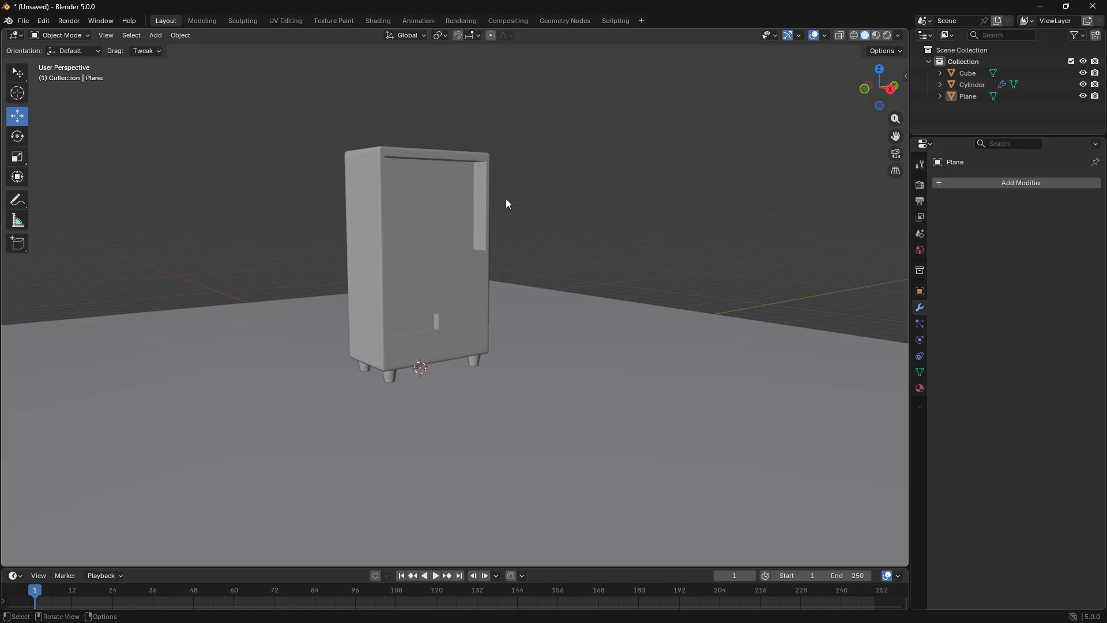
# - Switch the viewport to wireframe shading and show the machine's lower half in the Right Orthographic view
pyautogui.click(888, 88)
pyautogui.scroll(2, 438, 300)
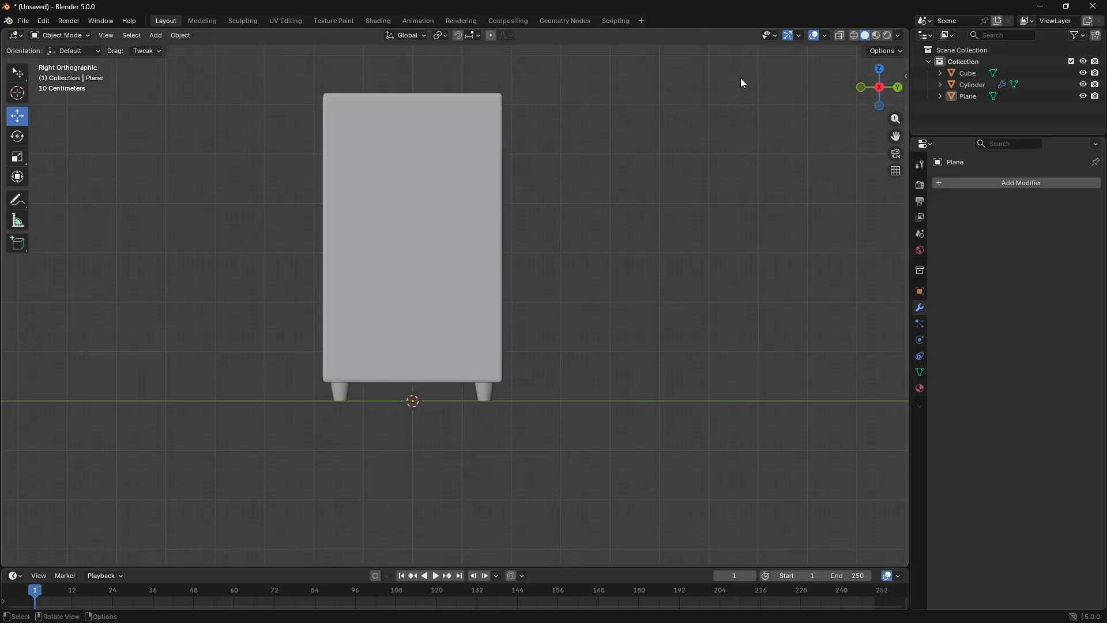
pyautogui.click(854, 35)
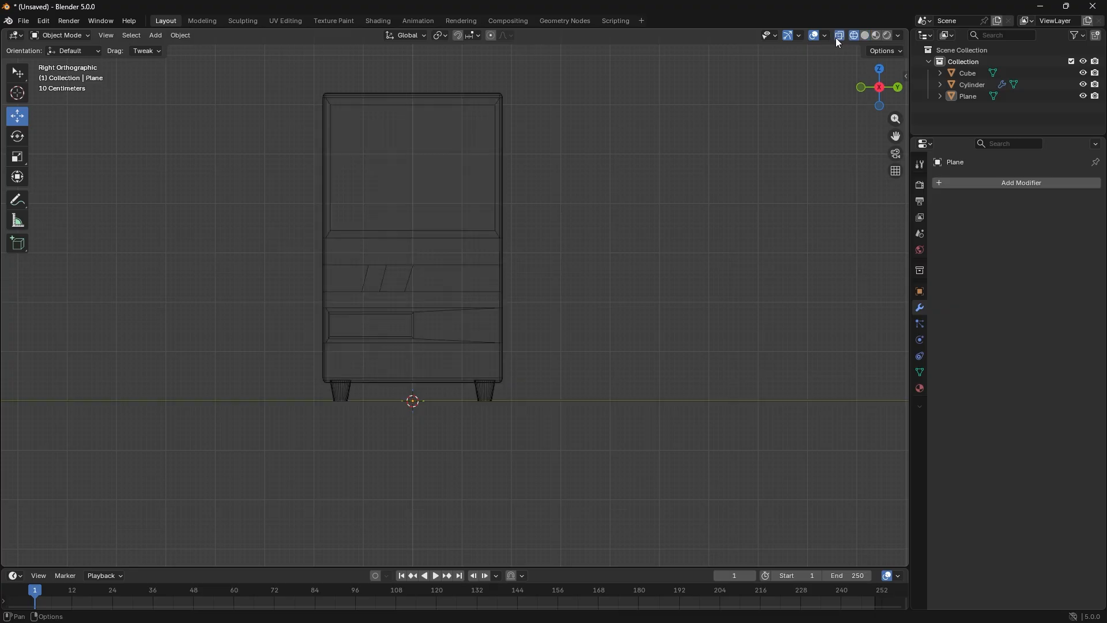
pyautogui.scroll(2, 537, 255)
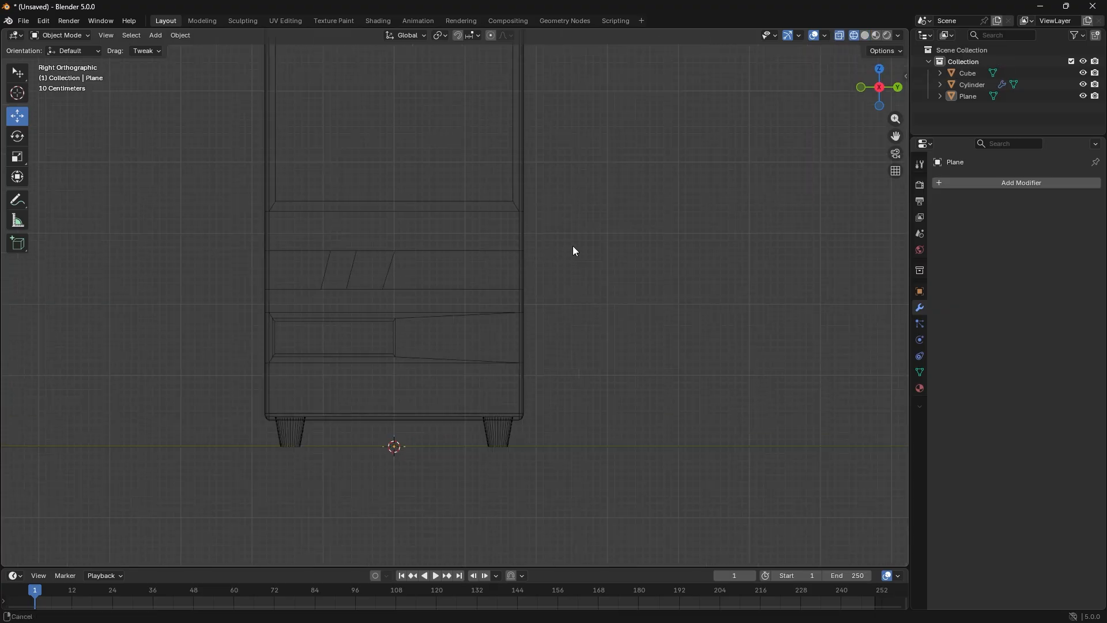
pyautogui.keyDown('shift'); pyautogui.moveTo(572, 245); pyautogui.dragTo(561, 309, button='middle'); pyautogui.keyUp('shift')
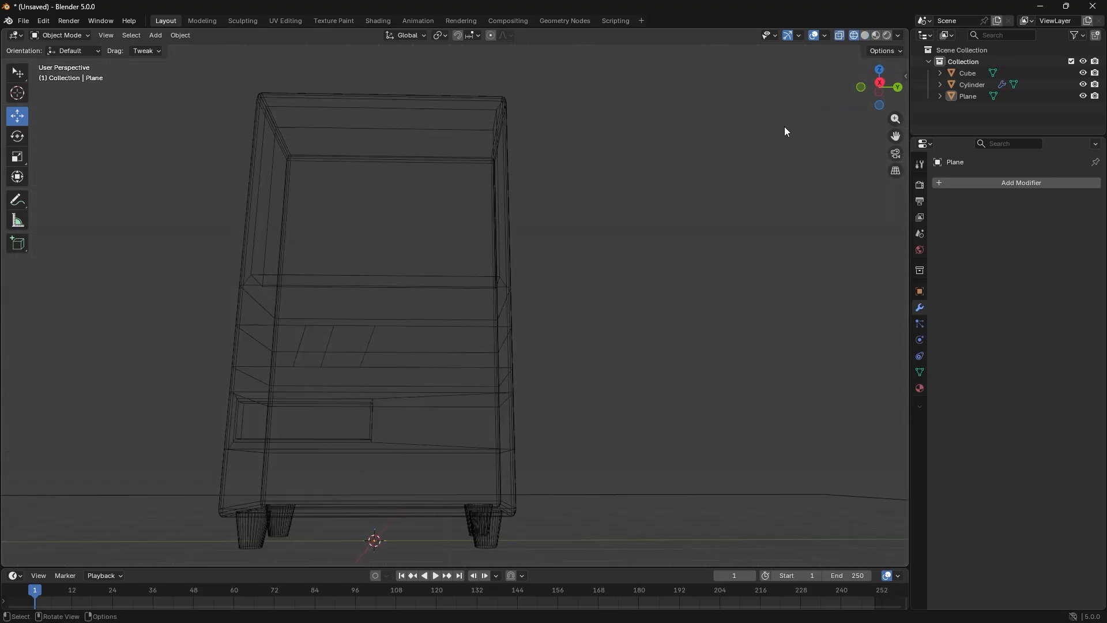
pyautogui.click(879, 86)
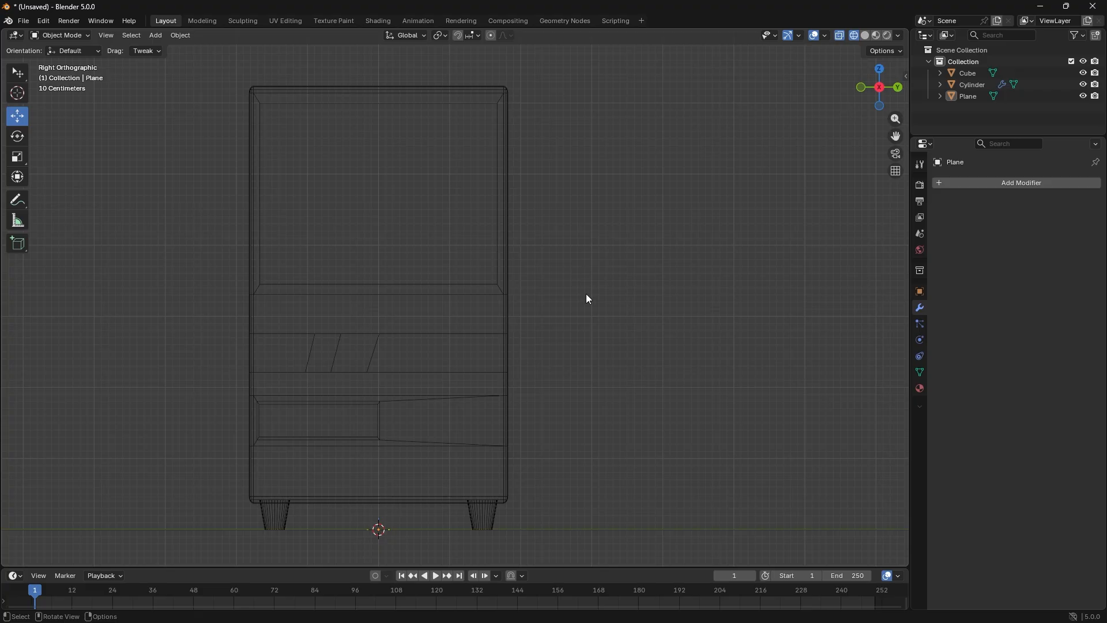
pyautogui.keyDown('shift'); pyautogui.moveTo(587, 299); pyautogui.dragTo(610, 238, button='middle'); pyautogui.keyUp('shift')
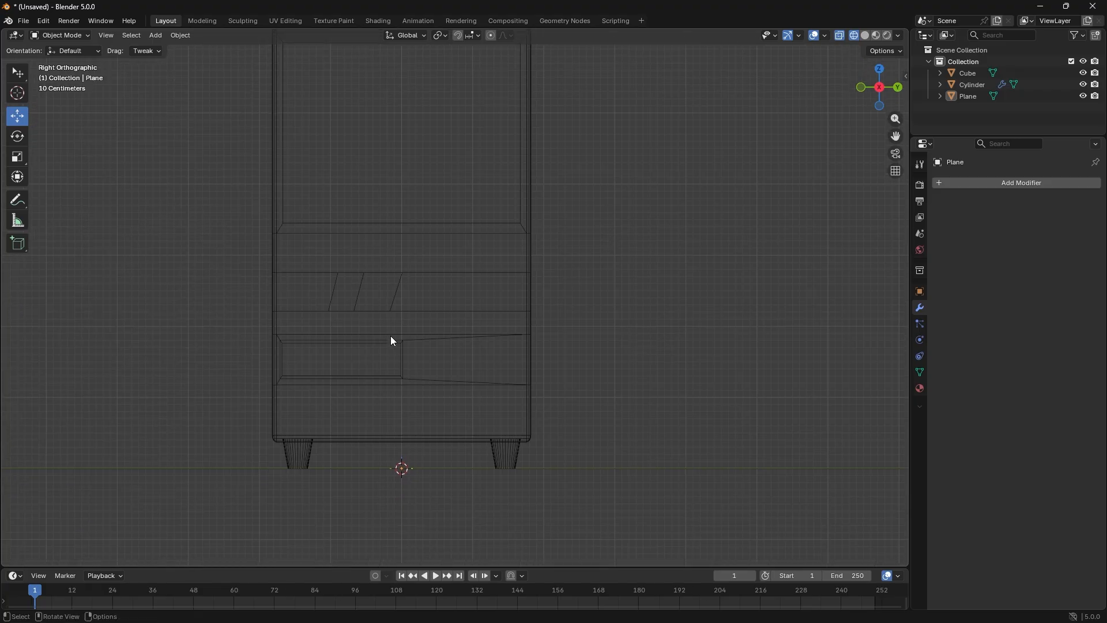
# - Add a mesh cube at the world origin and scale it uniformly to about 0.29
pyautogui.hotkey('shift', 'a')
pyautogui.moveTo(392, 334)
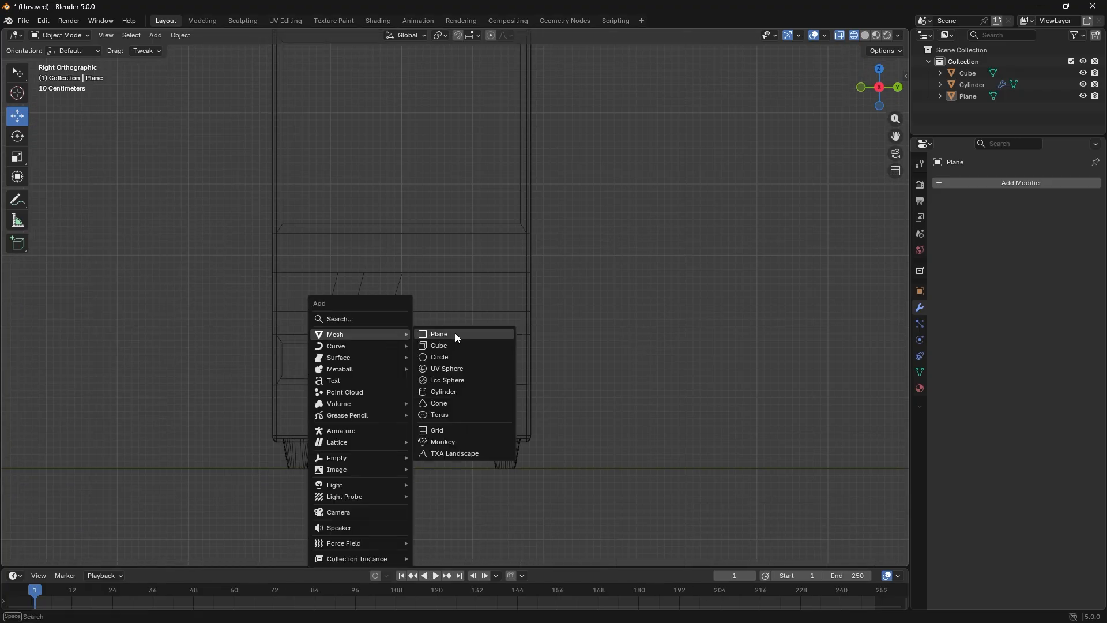
pyautogui.click(456, 345)
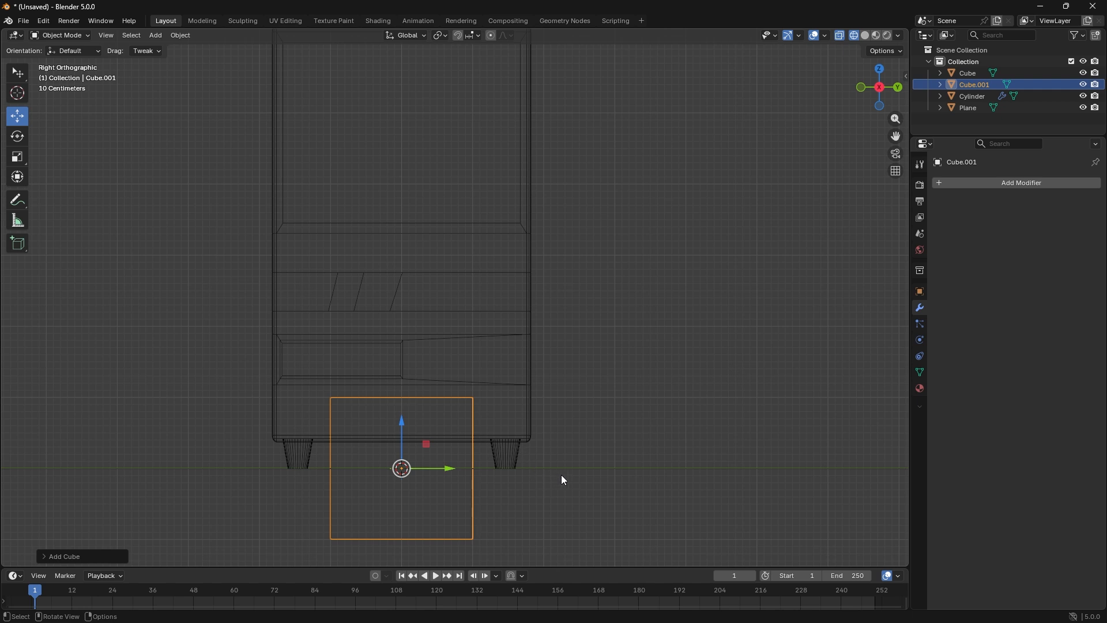
pyautogui.press('s')
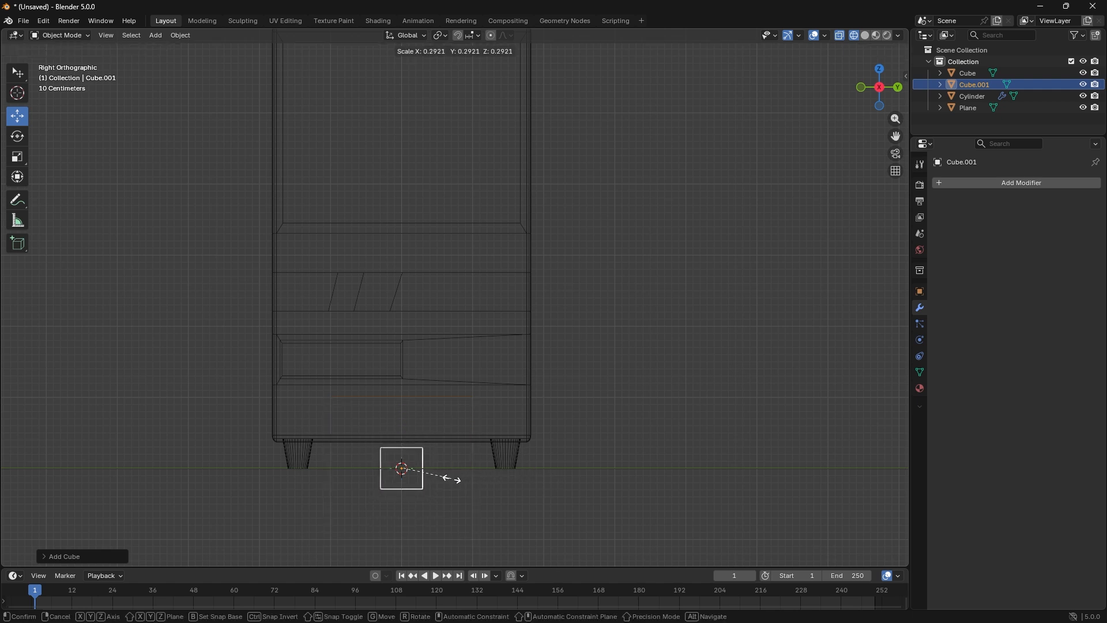
pyautogui.click(460, 480)
# - Move the small cube along Y and Z into the tapered area beside the dispensing slot
pyautogui.moveTo(406, 445); pyautogui.dragTo(514, 368)
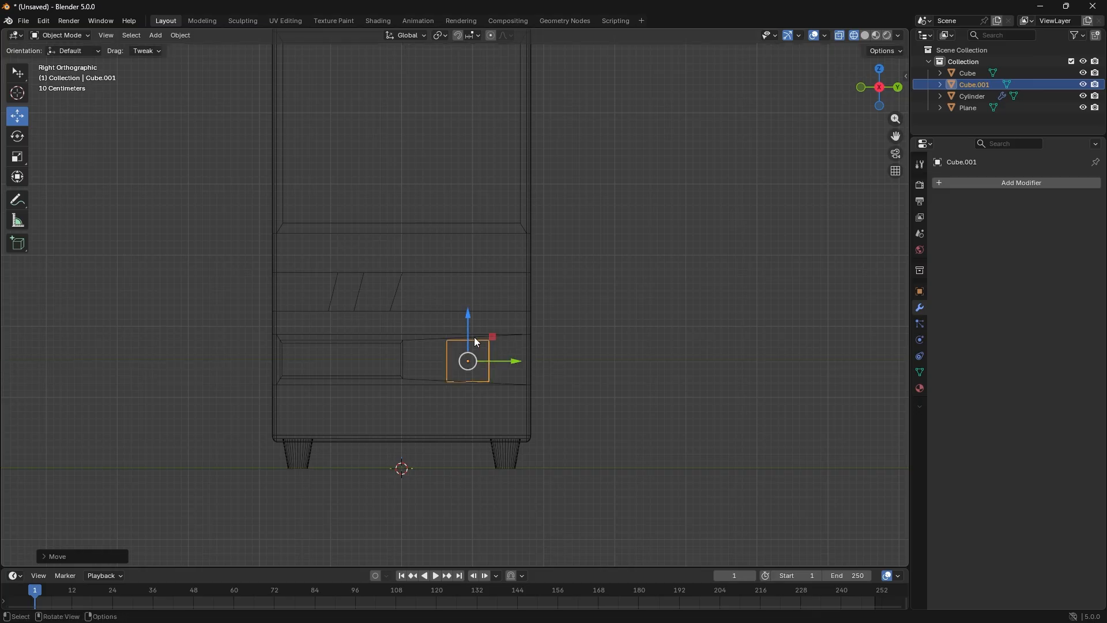
pyautogui.moveTo(469, 334); pyautogui.dragTo(516, 359)
pyautogui.moveTo(483, 317); pyautogui.dragTo(484, 330)
pyautogui.moveTo(517, 362); pyautogui.dragTo(513, 359)
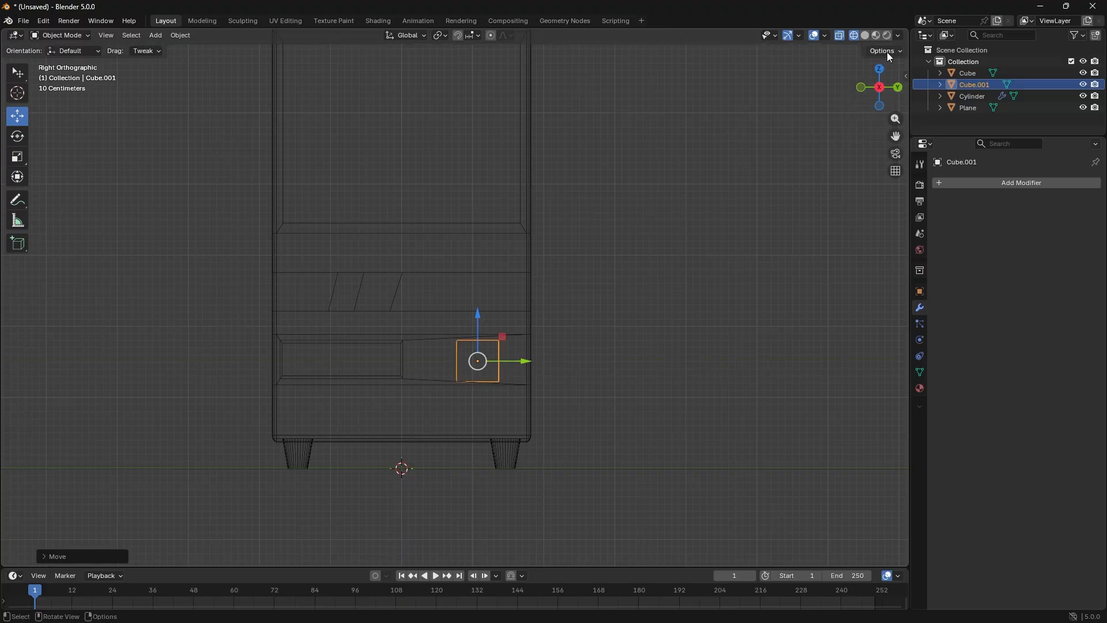
# - Split the 3D viewport into two side-by-side views and set the second one to Front Orthographic
pyautogui.moveTo(903, 29); pyautogui.dragTo(543, 60)
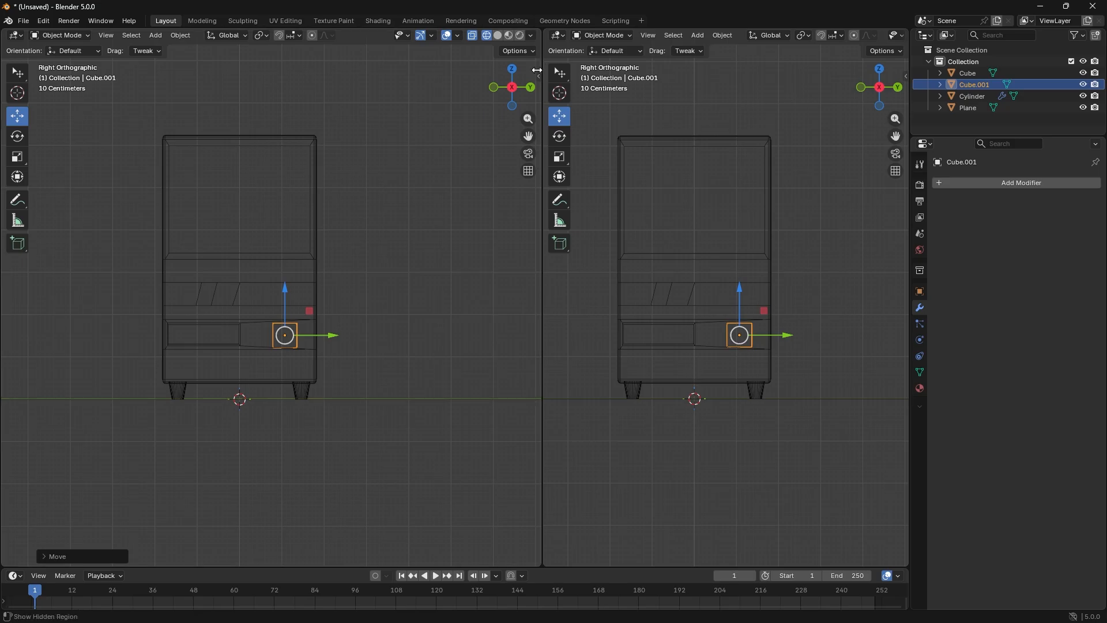
pyautogui.click(851, 82)
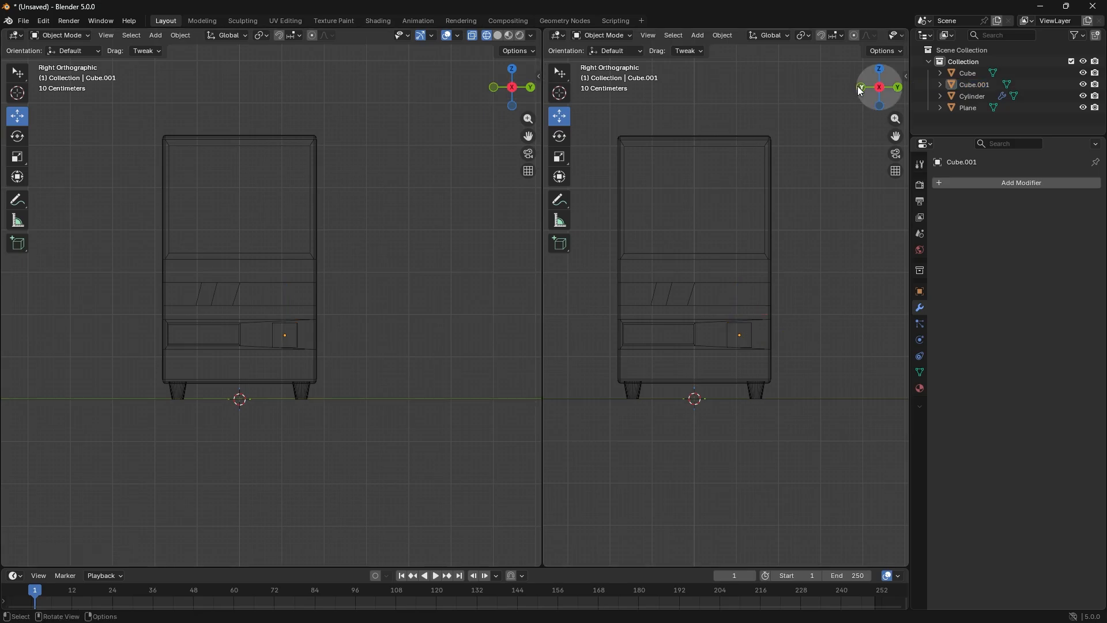
pyautogui.click(859, 87)
# - Move the small cube along X to straddle the machine's front face, and scale it thinner along X
pyautogui.click(710, 331)
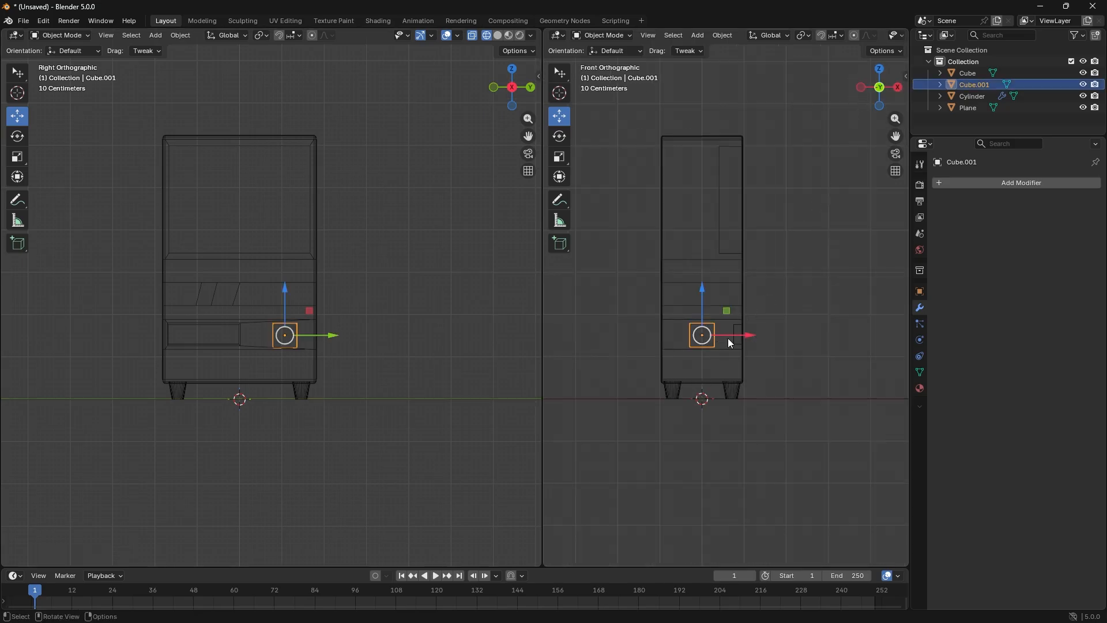
pyautogui.moveTo(748, 338); pyautogui.dragTo(790, 338)
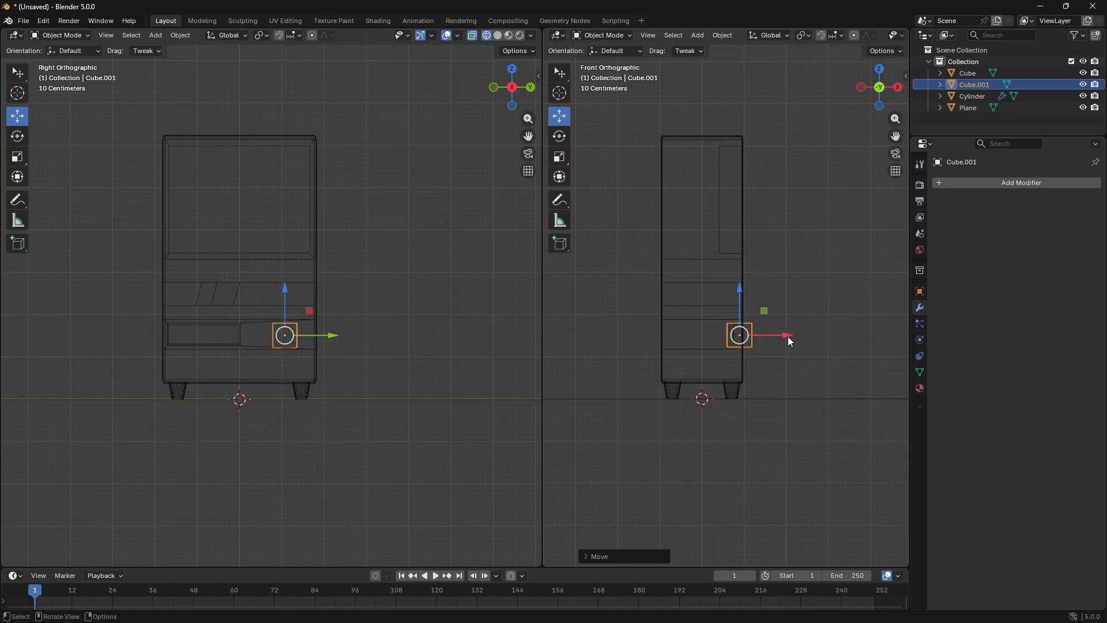
pyautogui.press('s')
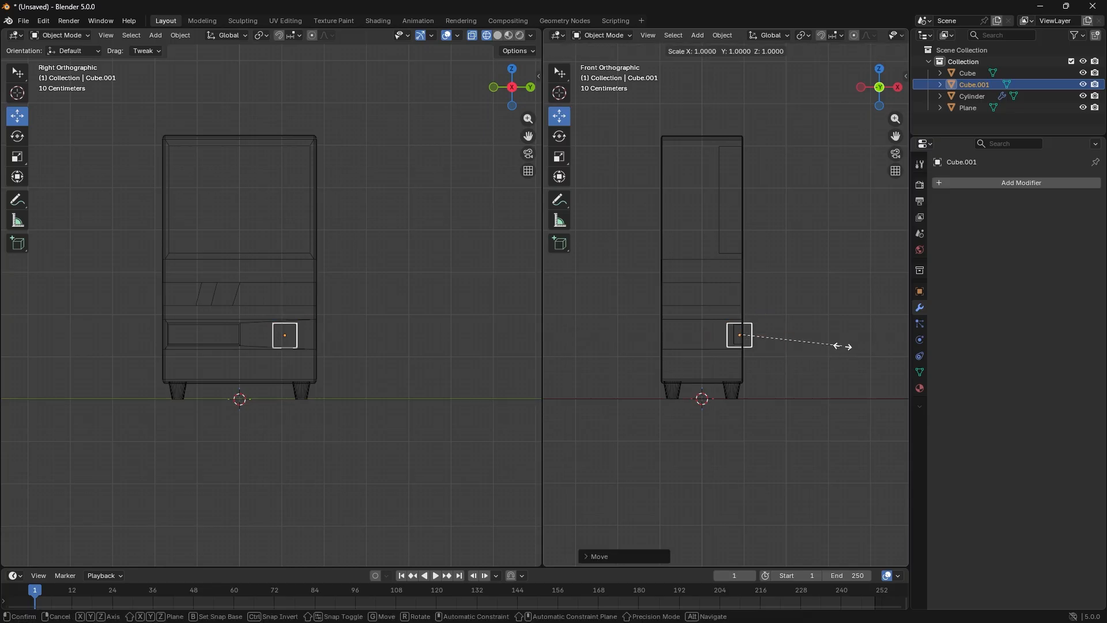
pyautogui.press('x')
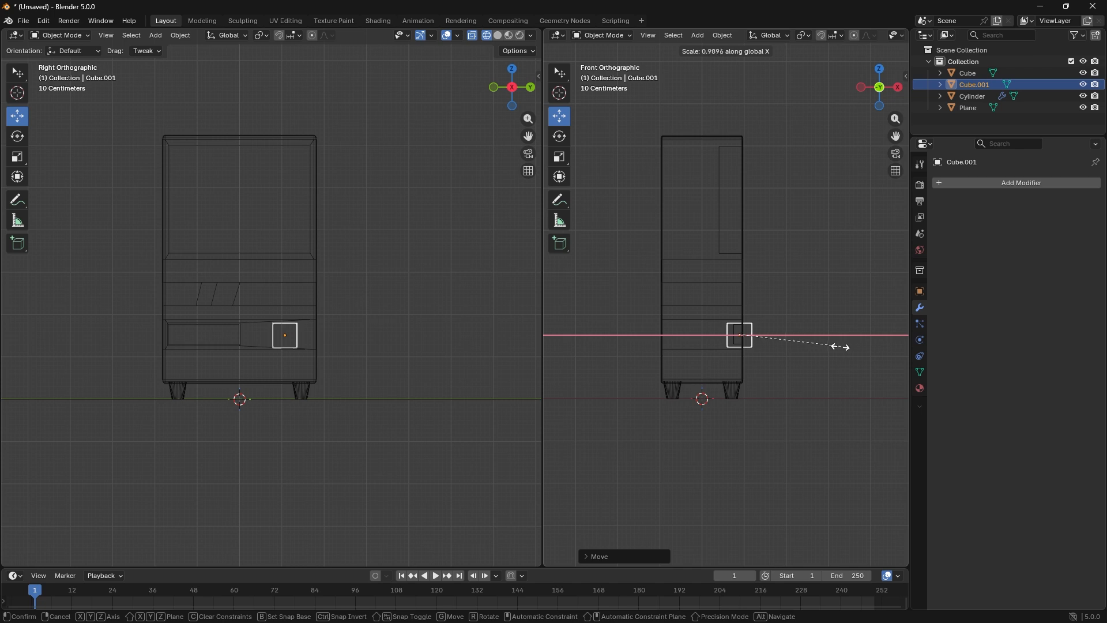
pyautogui.click(797, 344)
pyautogui.moveTo(784, 339); pyautogui.dragTo(788, 336)
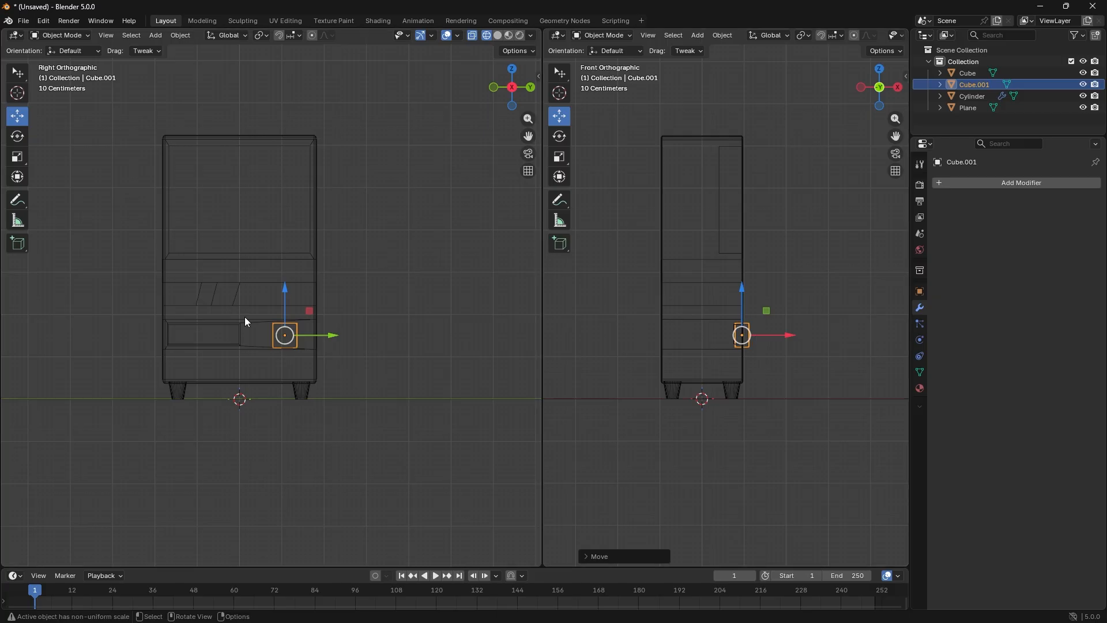
# - Bevel all edges of the small cube beside the dispensing slot narrowly with 3 segments
pyautogui.press('Tab')
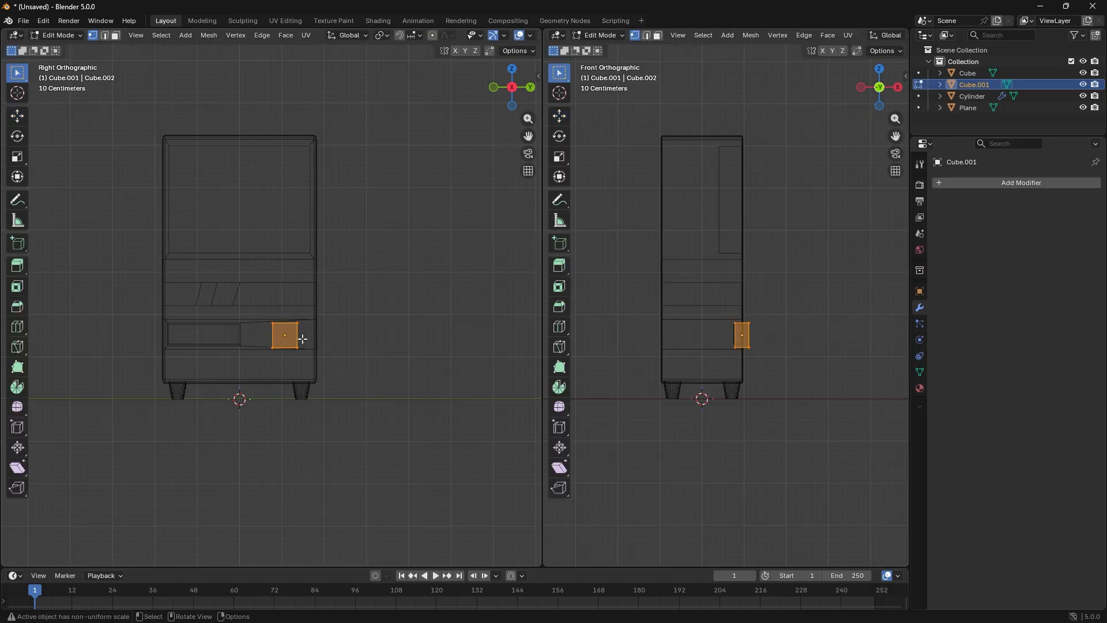
pyautogui.press('2')
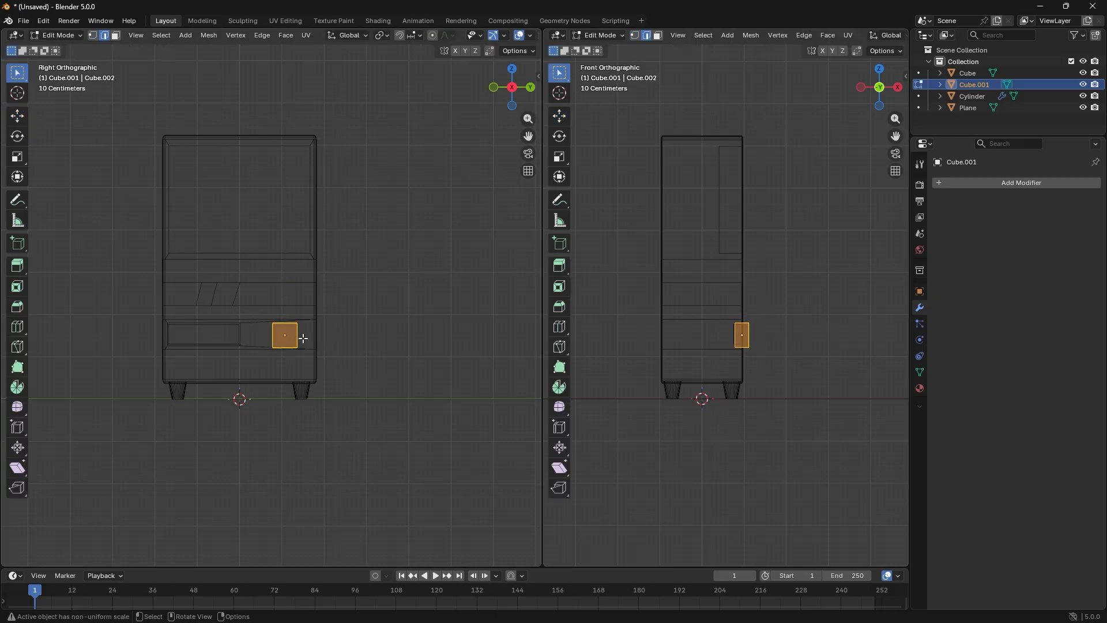
pyautogui.scroll(4, 282, 337)
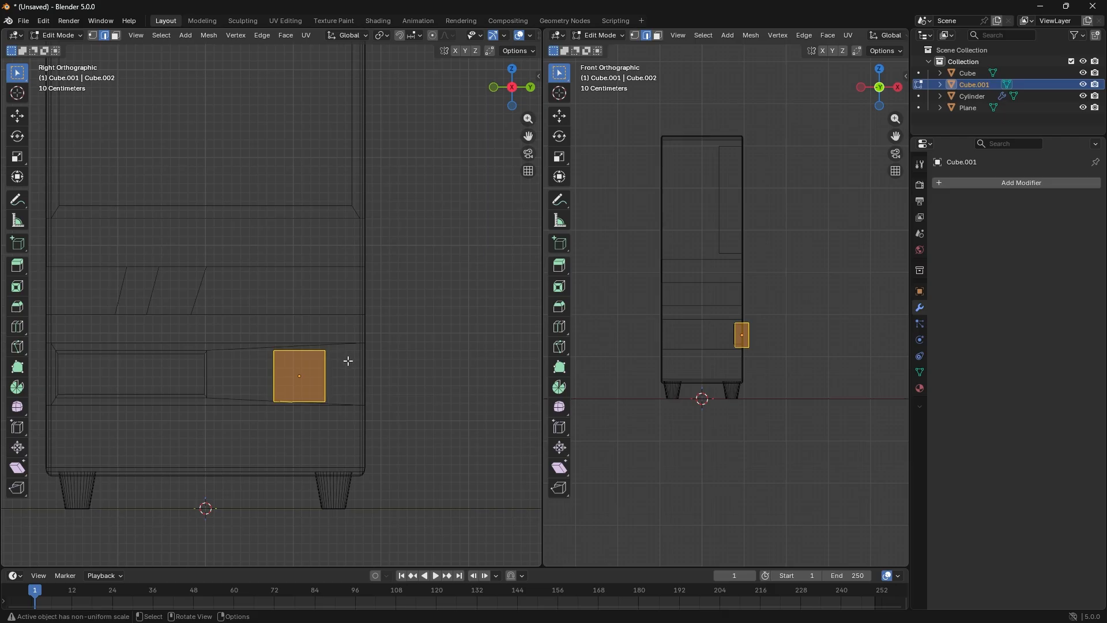
pyautogui.hotkey('ctrl', 'b')
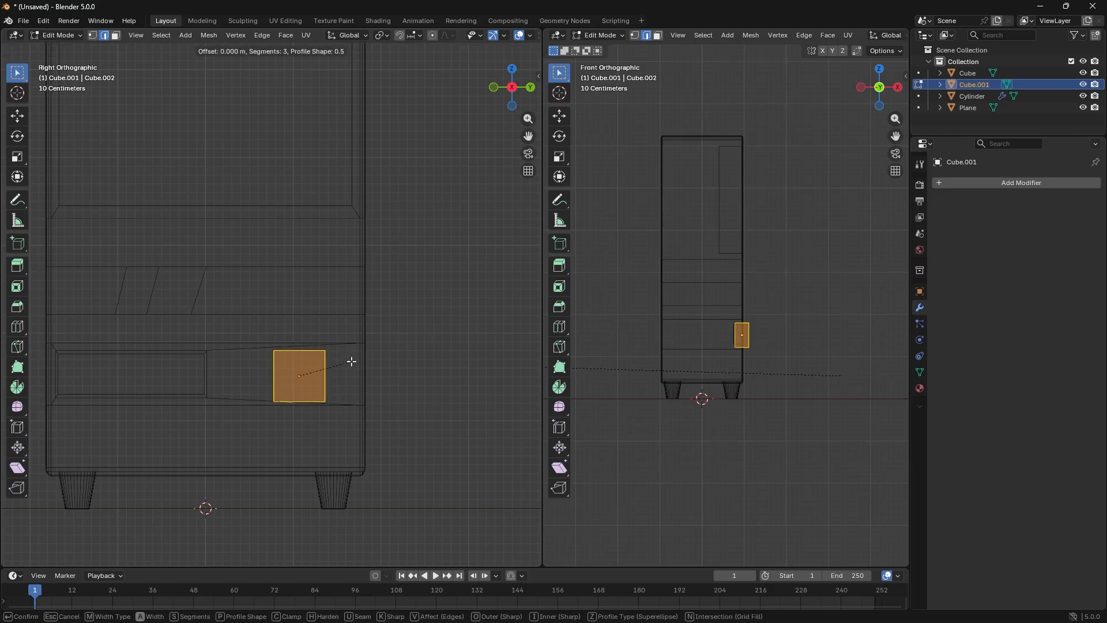
pyautogui.click(354, 362)
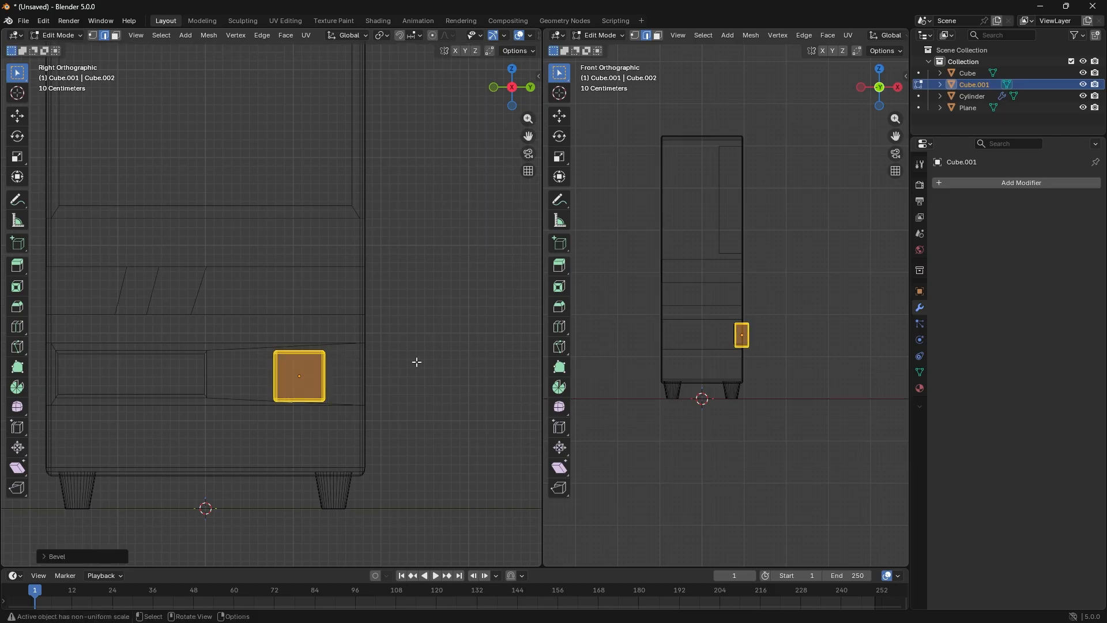
pyautogui.press('Tab')
pyautogui.click(438, 365)
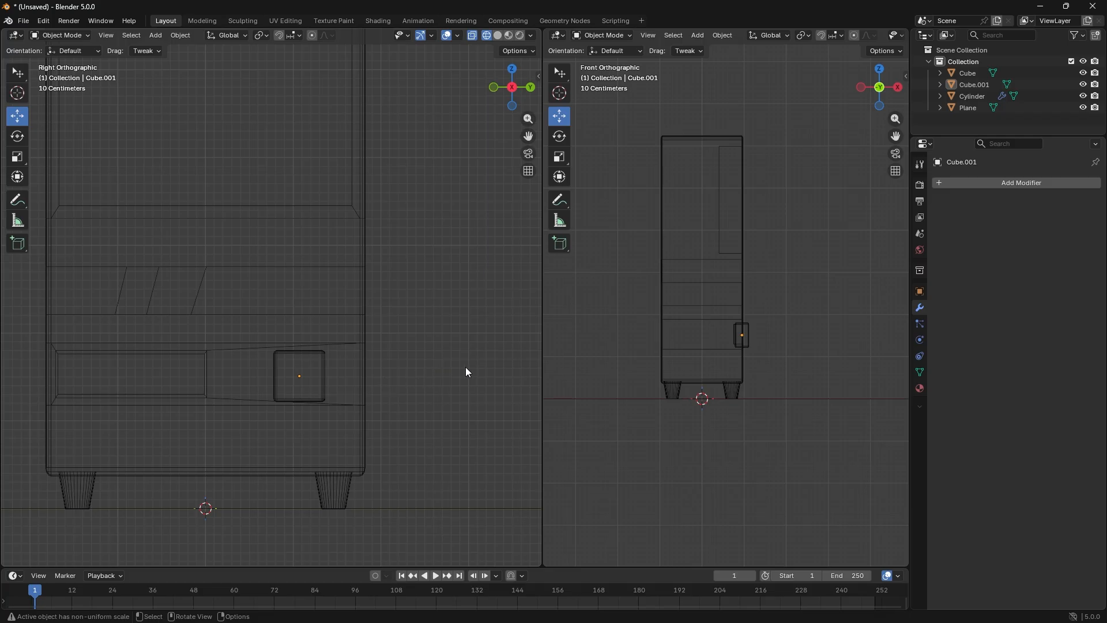
# - Raise the small beveled cube slightly along Z to center it in the band beside the dispensing slot
pyautogui.click(320, 353)
pyautogui.moveTo(301, 352); pyautogui.dragTo(296, 340)
pyautogui.click(435, 339)
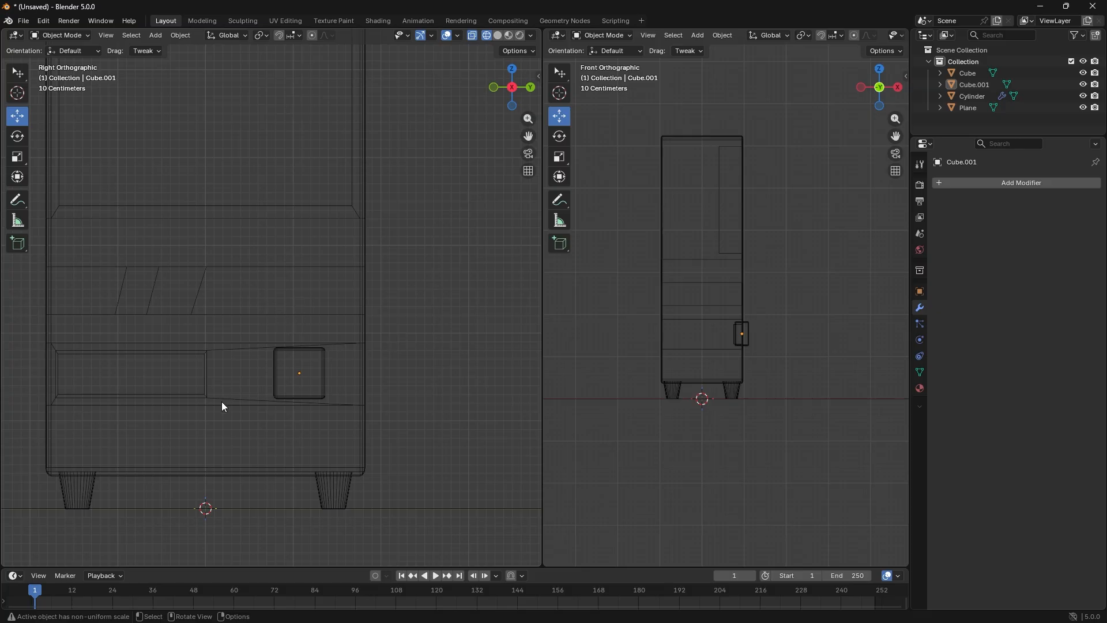
# - Add a mesh cylinder at the world origin and rotate it 90° about the global Y axis
pyautogui.hotkey('shift', 'a')
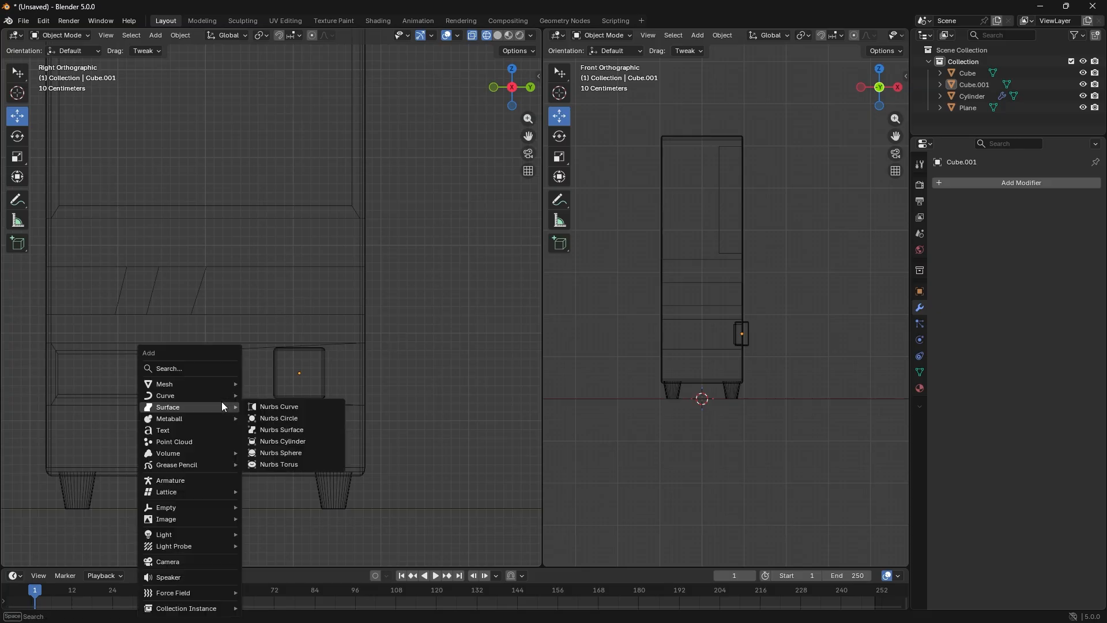
pyautogui.moveTo(227, 386)
pyautogui.click(285, 441)
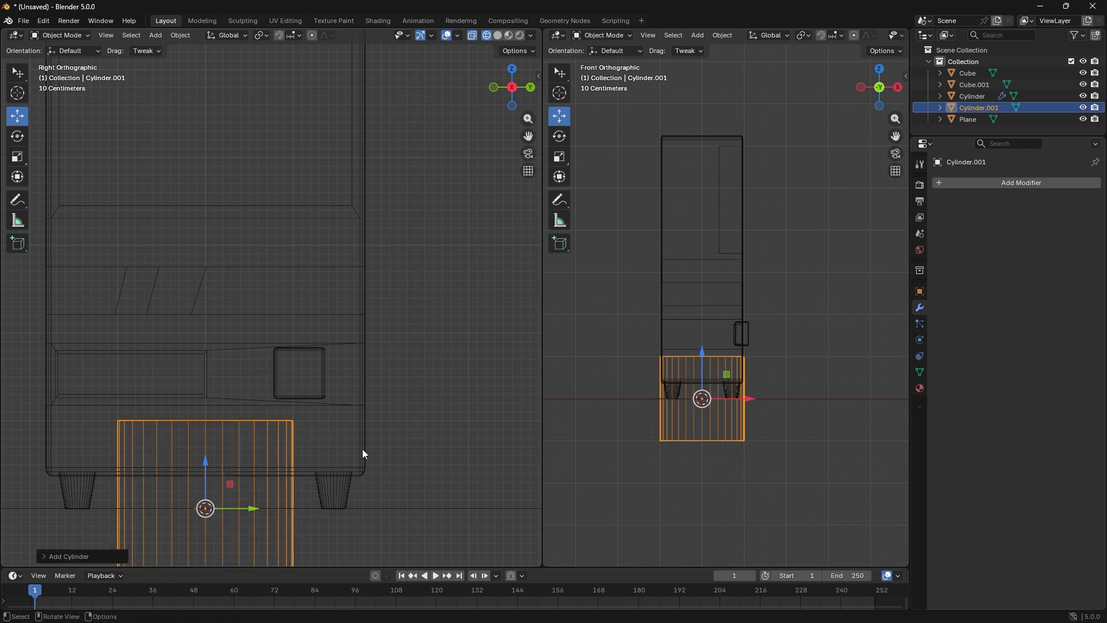
pyautogui.write('r')
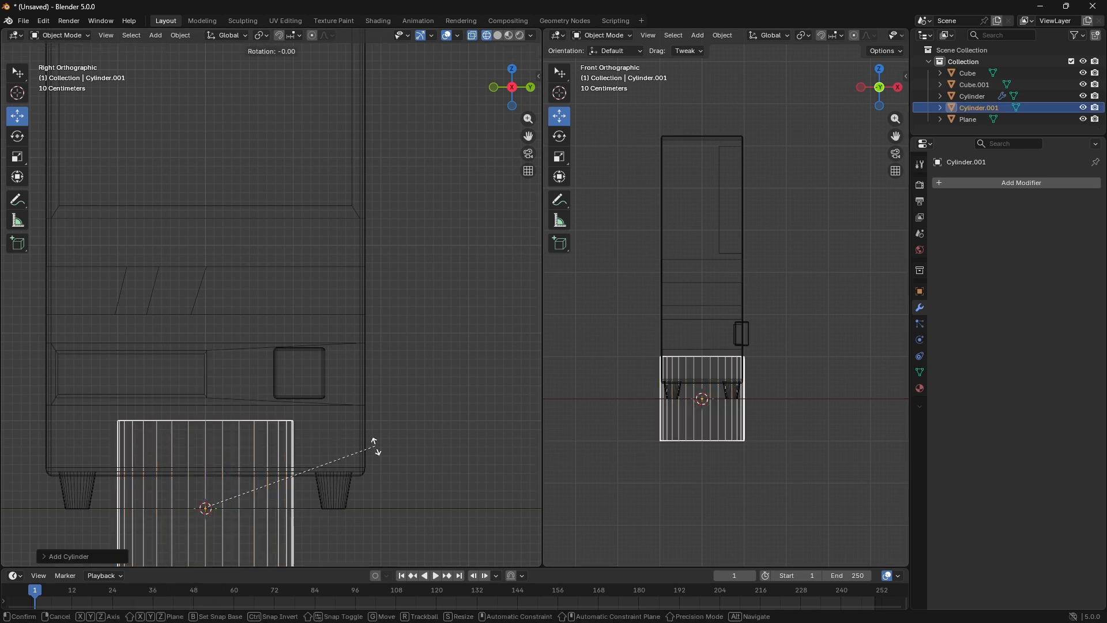
pyautogui.write('90')
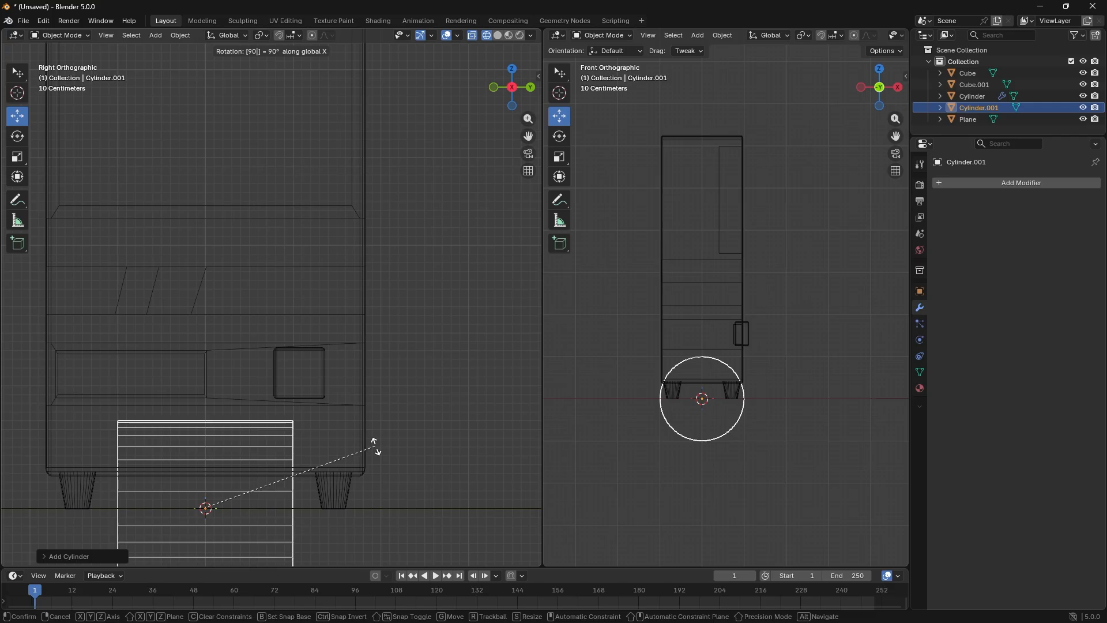
pyautogui.write('y')
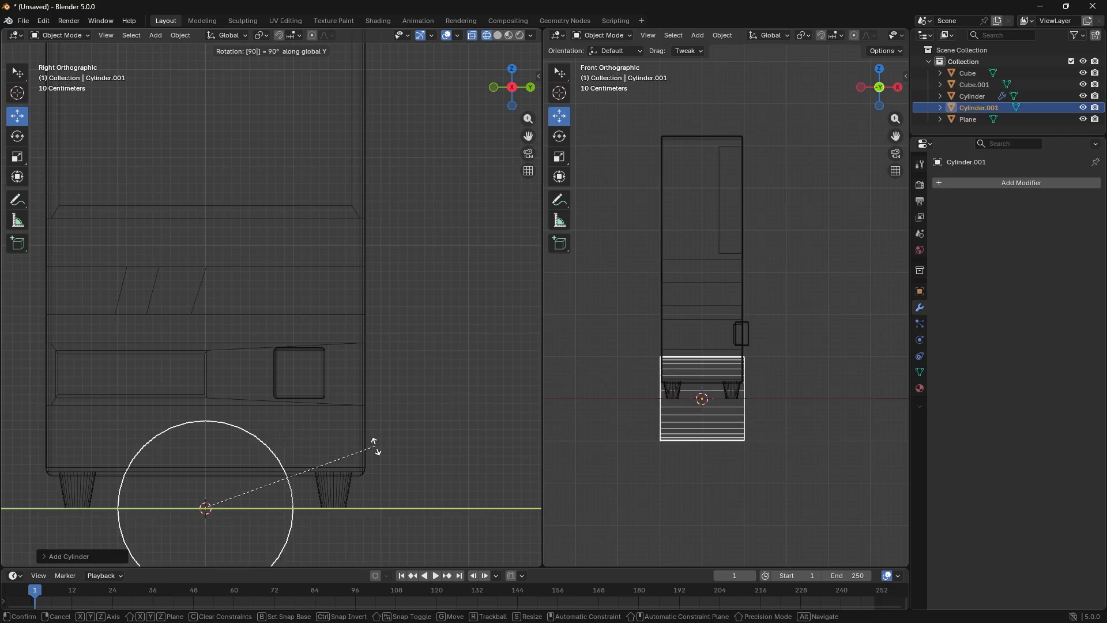
pyautogui.press('Return')
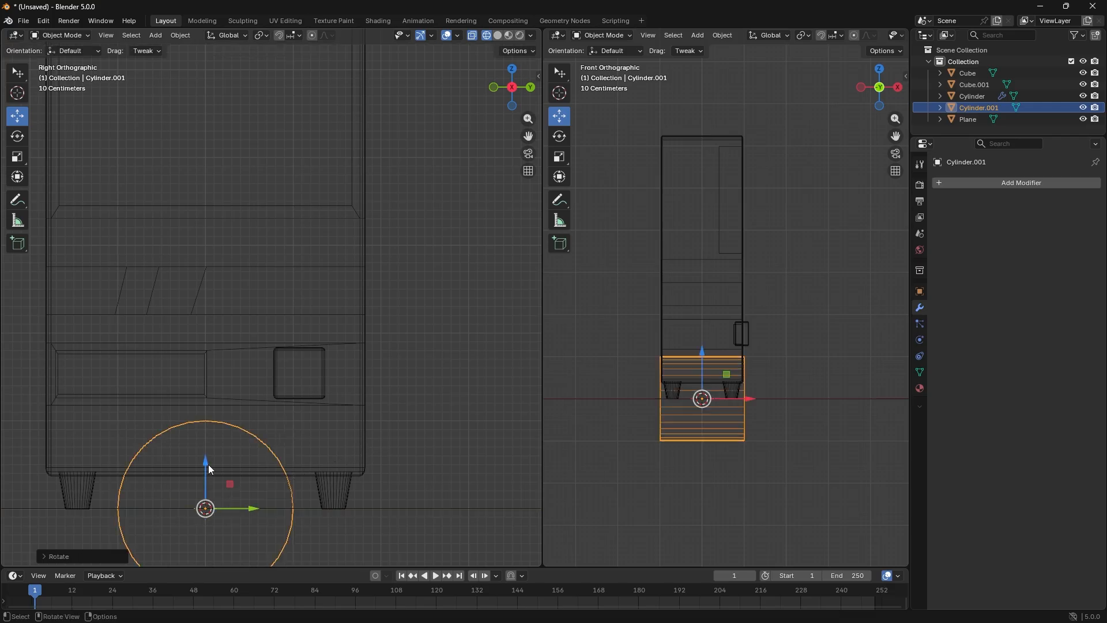
# - Move the cylinder along Z and Y to above the small cube and scale it down uniformly to roughly the slanted-detail band's height
pyautogui.moveTo(209, 465); pyautogui.dragTo(202, 286)
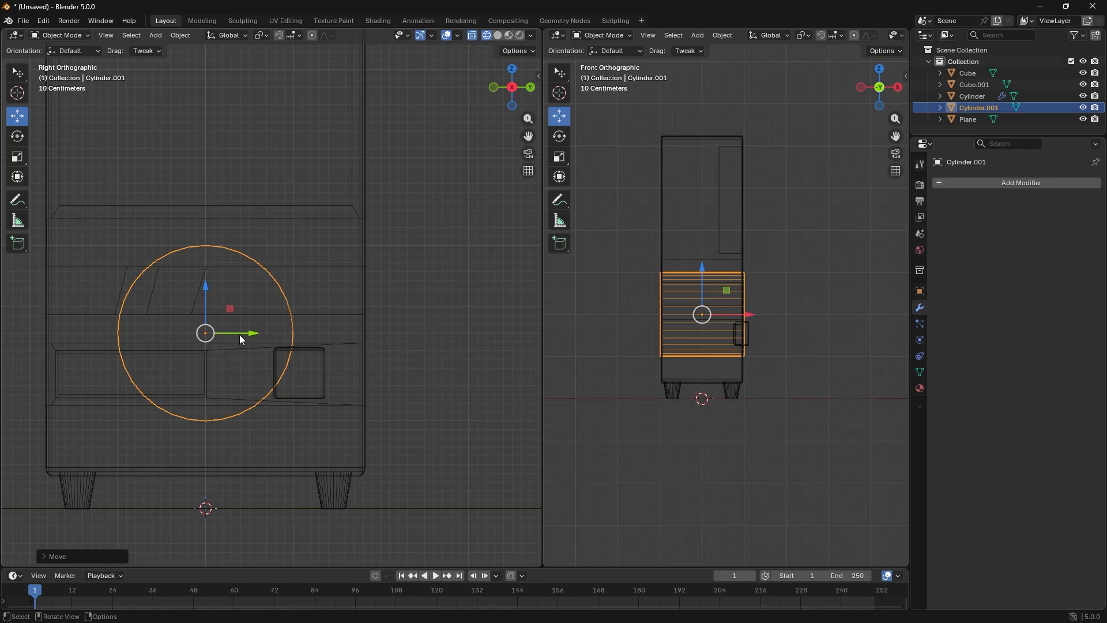
pyautogui.moveTo(240, 336); pyautogui.dragTo(329, 325)
pyautogui.press('s')
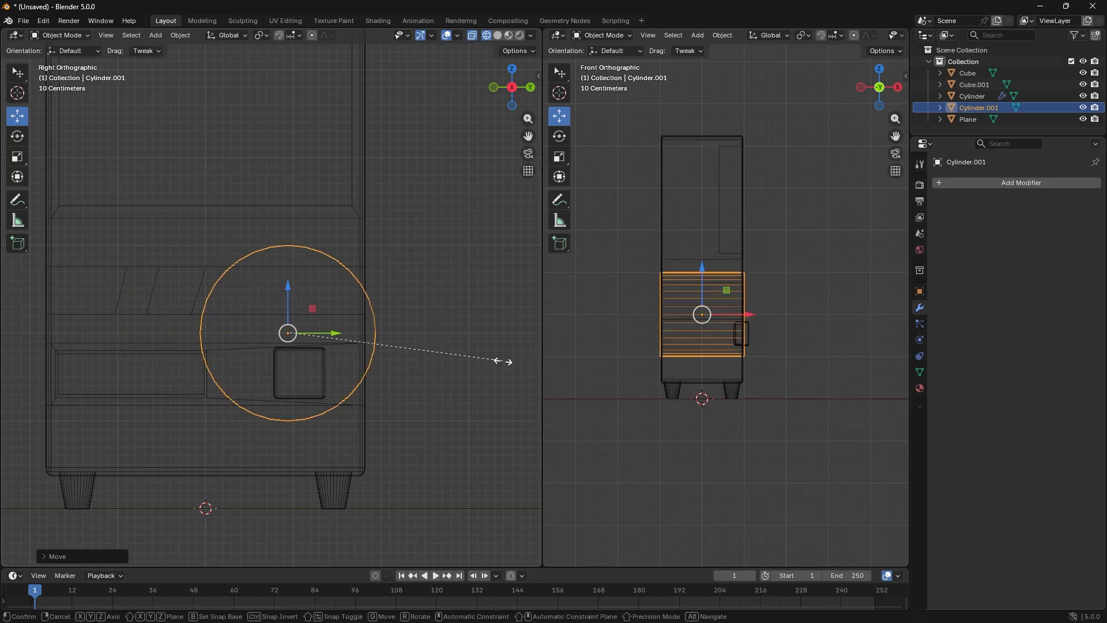
pyautogui.click(362, 340)
pyautogui.moveTo(288, 301); pyautogui.dragTo(287, 266)
pyautogui.moveTo(333, 301); pyautogui.dragTo(336, 300)
pyautogui.moveTo(293, 263); pyautogui.dragTo(291, 249)
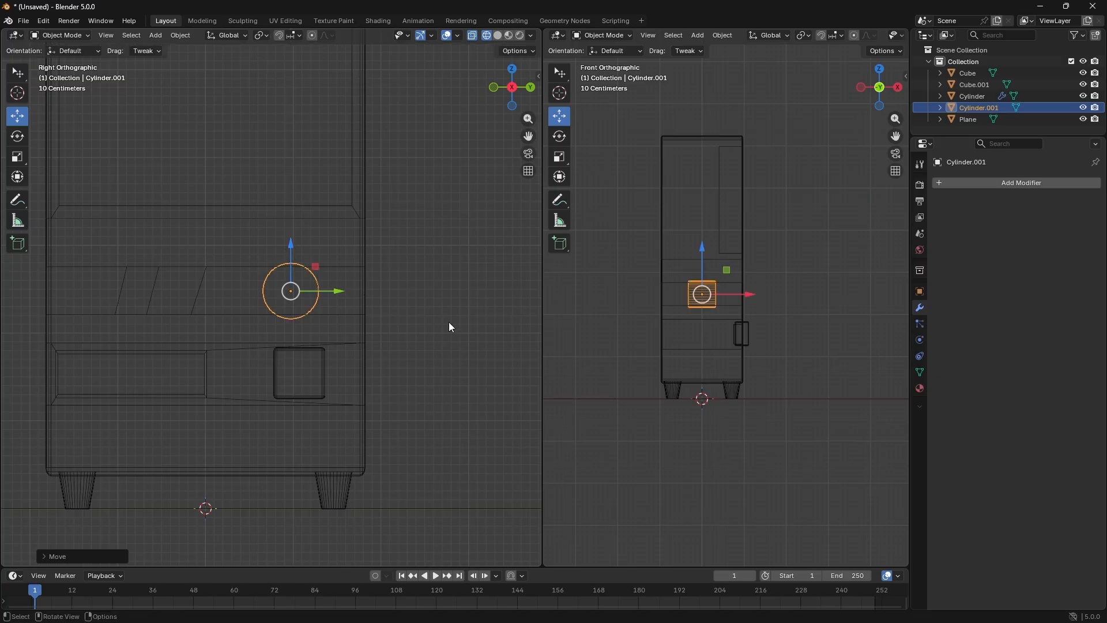
# - Scale the cylinder slightly smaller and shift it along Y toward the machine's outer edge, keeping it within the band
pyautogui.press('s')
pyautogui.click(436, 317)
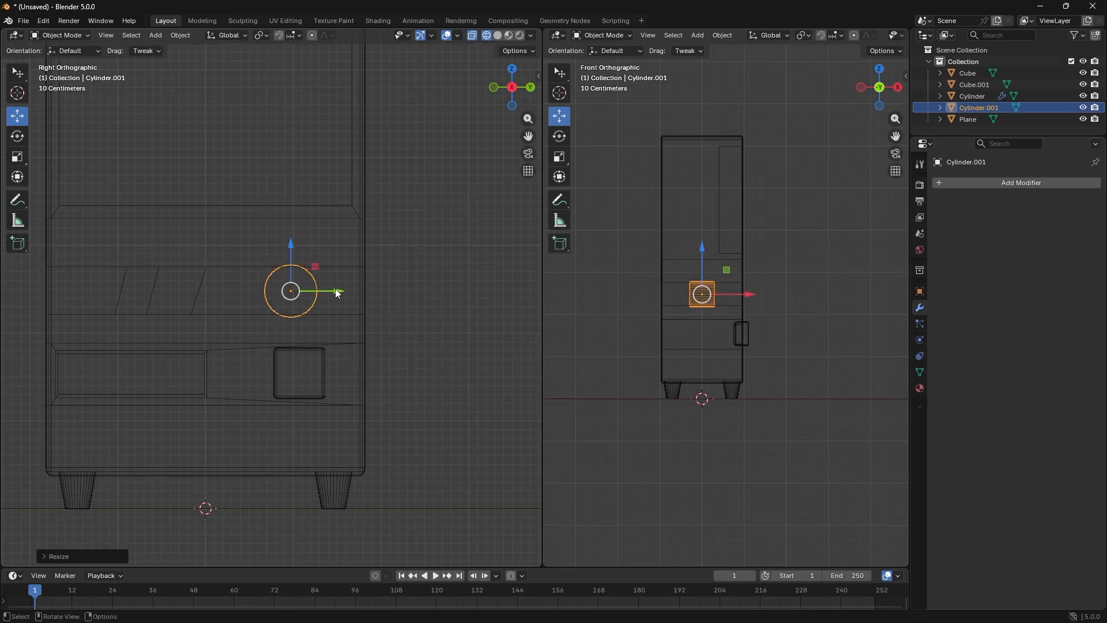
pyautogui.moveTo(339, 291); pyautogui.dragTo(354, 292)
pyautogui.moveTo(304, 247); pyautogui.dragTo(305, 248)
# - Move the cylinder along X to straddle the machine's front face and scale it thinner along X
pyautogui.moveTo(748, 294); pyautogui.dragTo(789, 292)
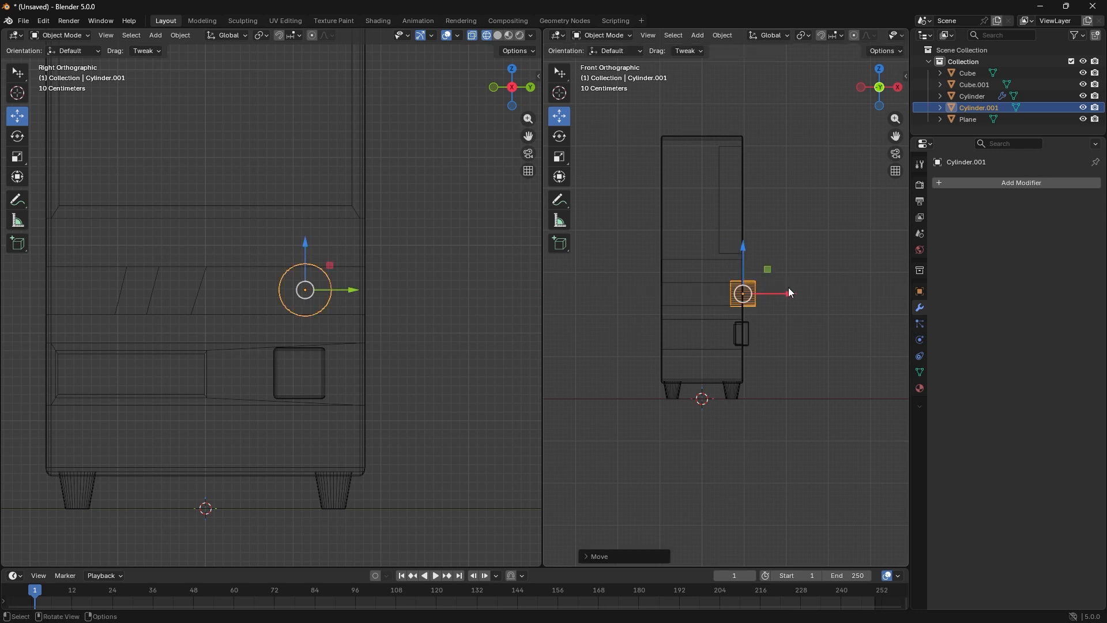
pyautogui.press('s')
pyautogui.press('x')
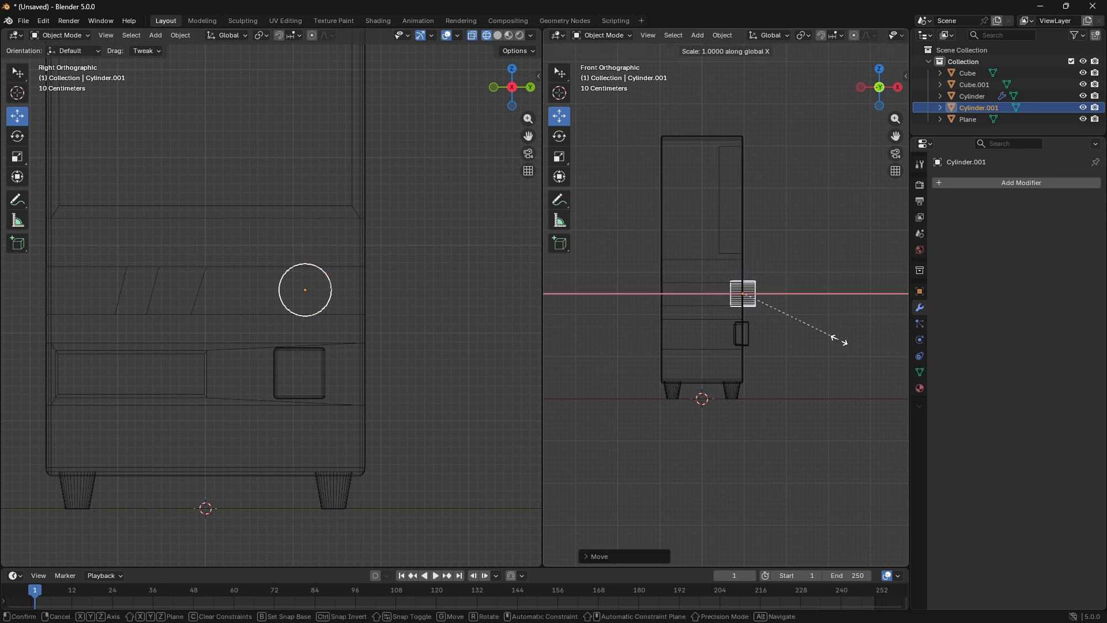
pyautogui.click(790, 321)
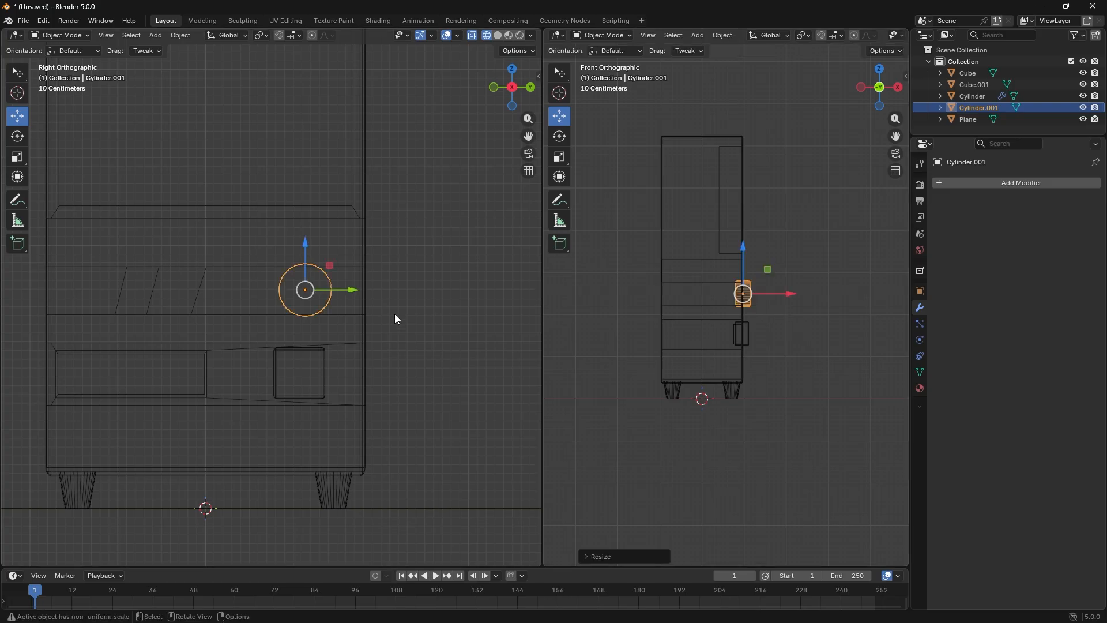
pyautogui.moveTo(789, 294); pyautogui.dragTo(785, 294)
pyautogui.click(792, 268)
# - Bevel all edges of the cylinder with 3 segments and an offset of about 0.113 m
pyautogui.click(744, 294)
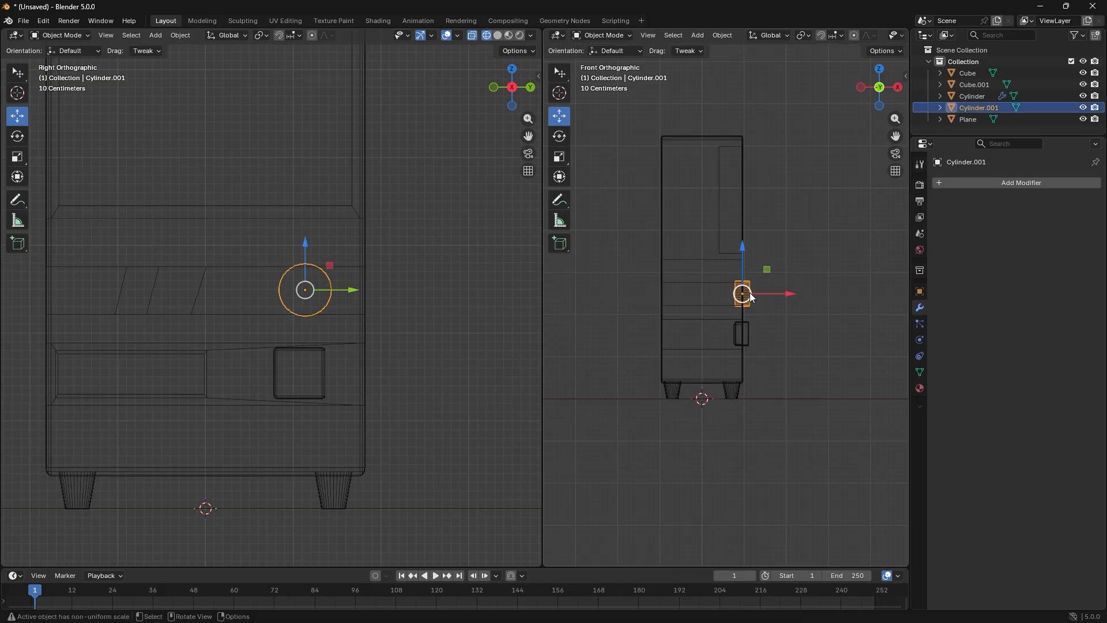
pyautogui.press('Tab')
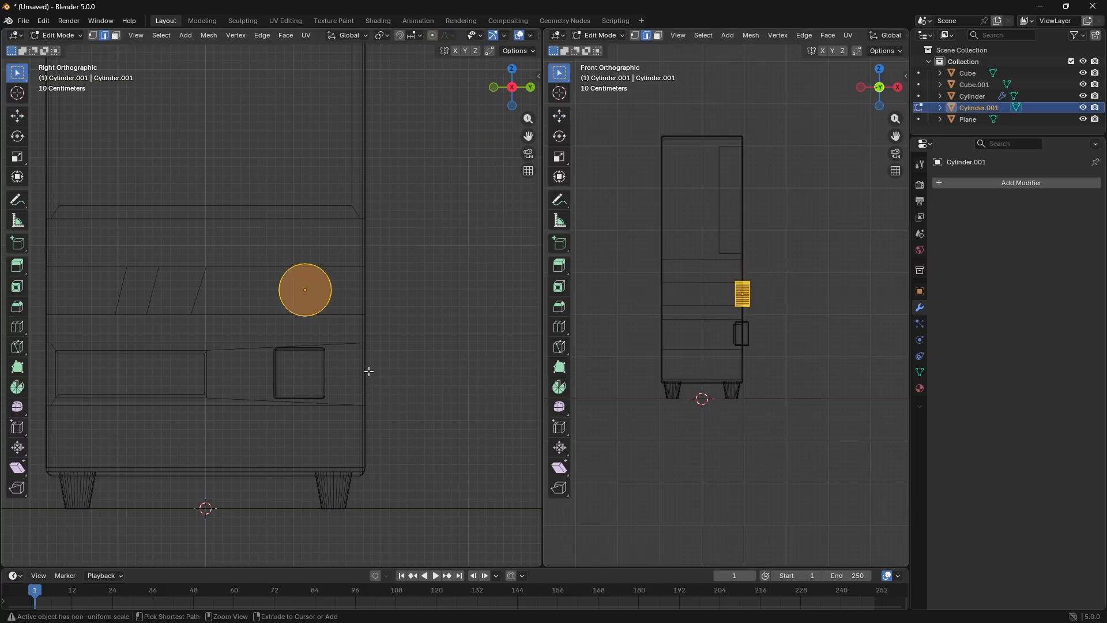
pyautogui.hotkey('ctrl', 'b')
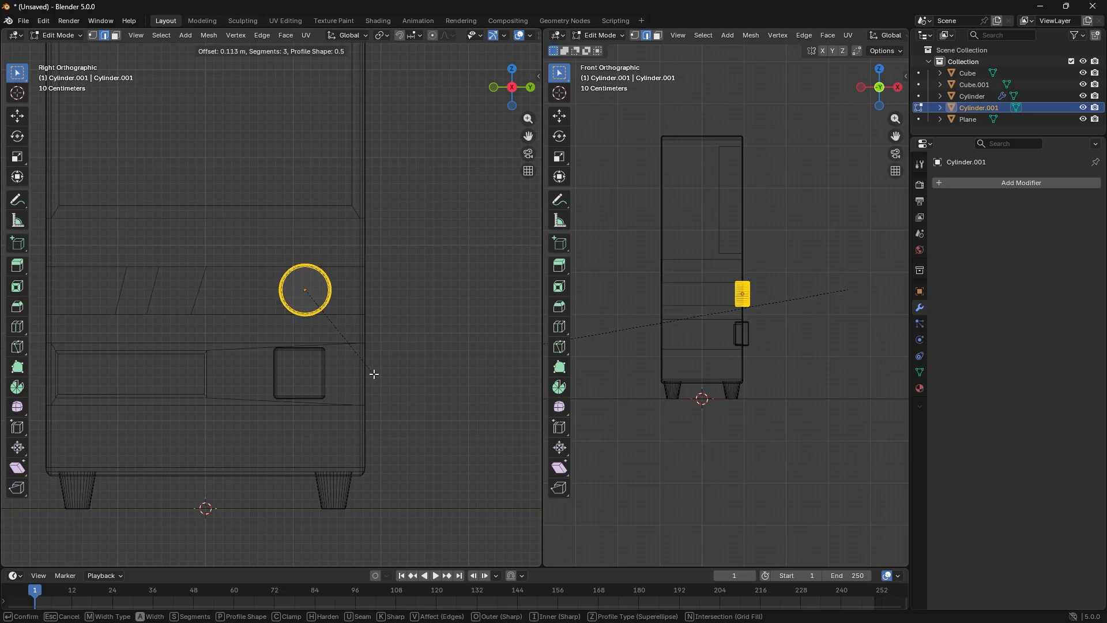
pyautogui.click(373, 374)
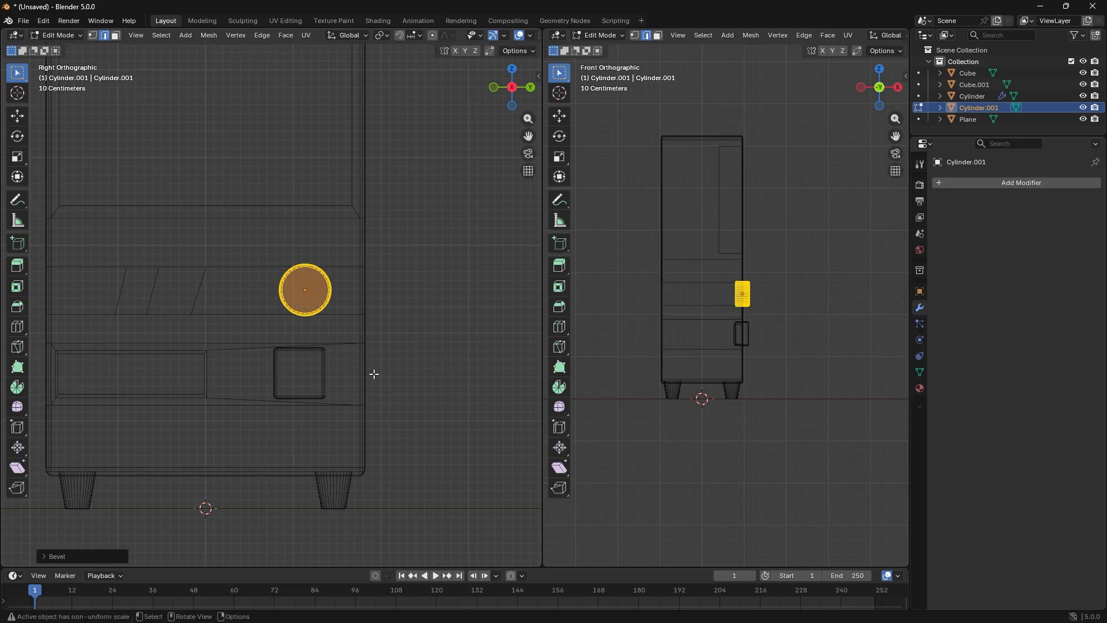
pyautogui.press('Tab')
pyautogui.click(473, 337)
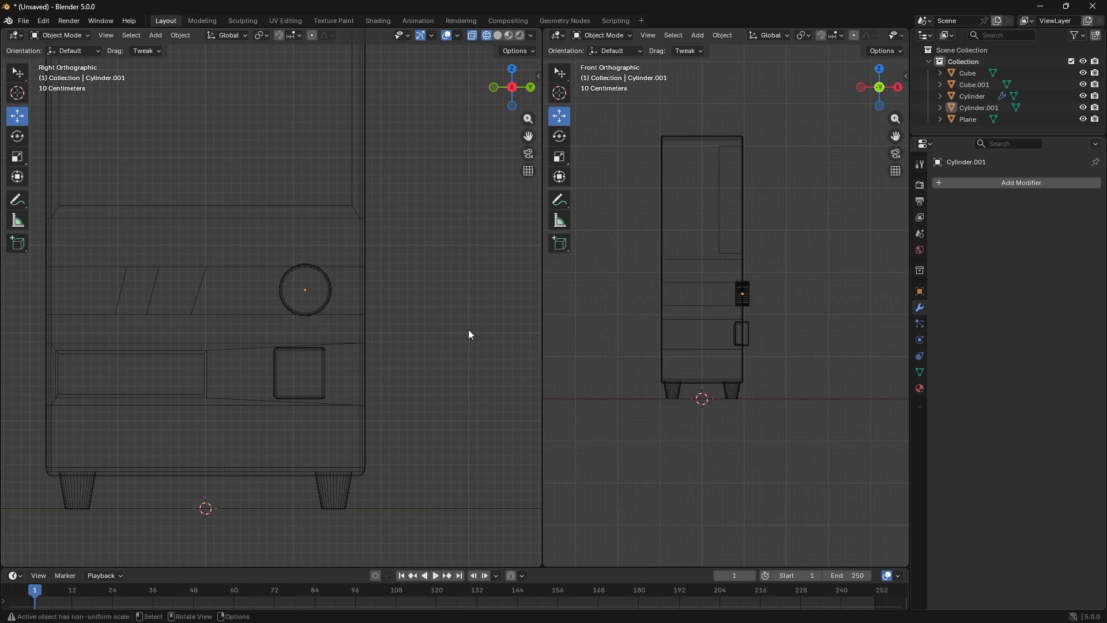
# - Duplicate the beveled cylinder and place the copy diagonally below it in the YZ plane, toward the machine's center
pyautogui.click(328, 287)
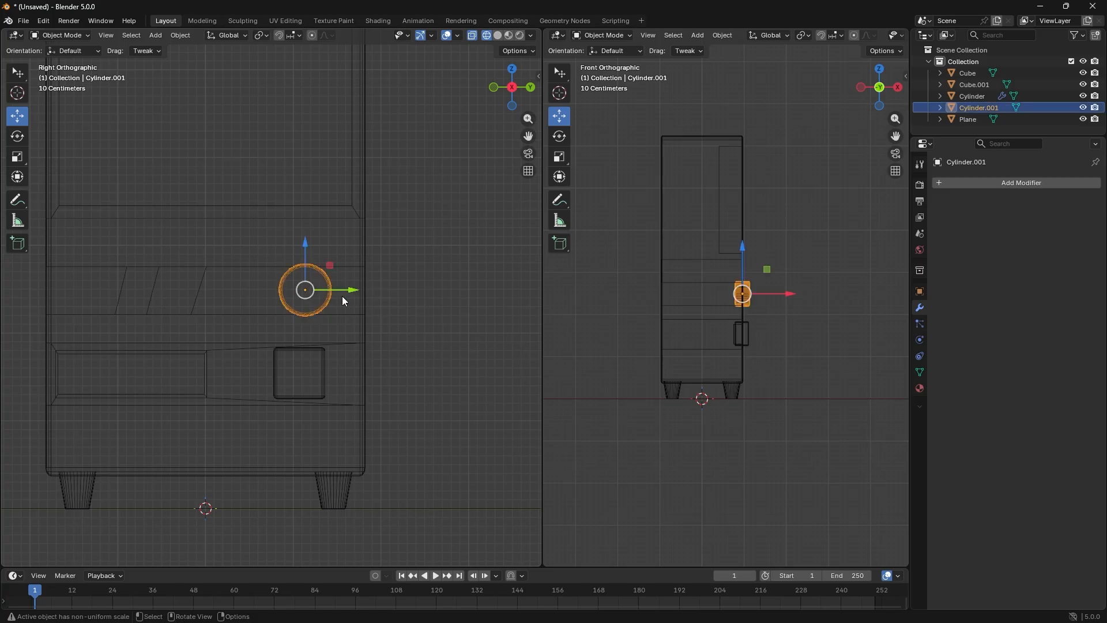
pyautogui.hotkey('shift', 'd')
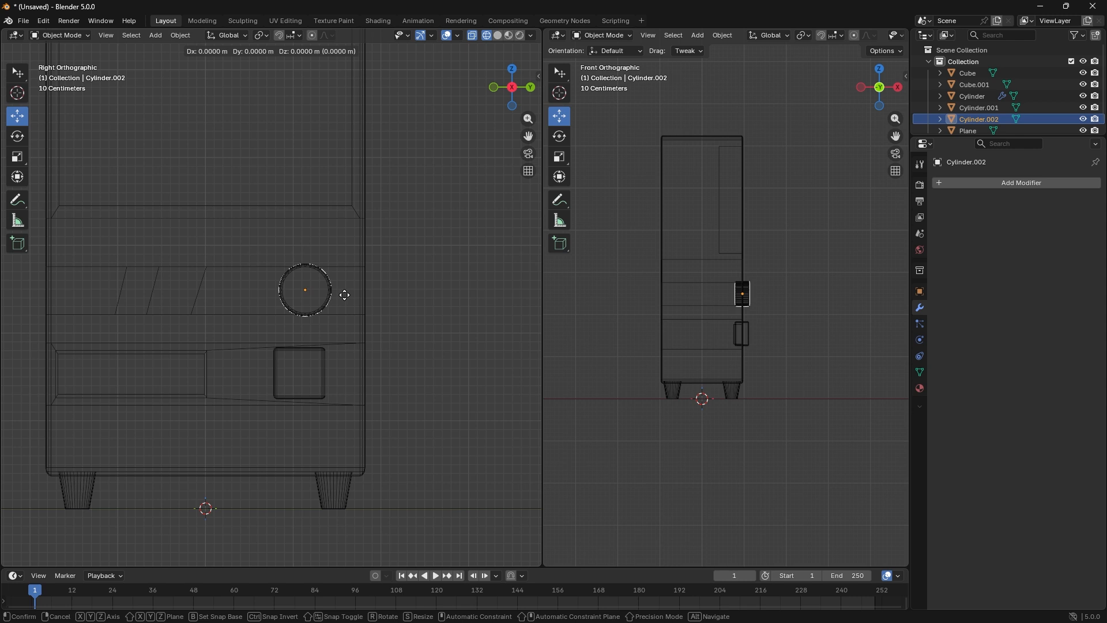
pyautogui.press('y')
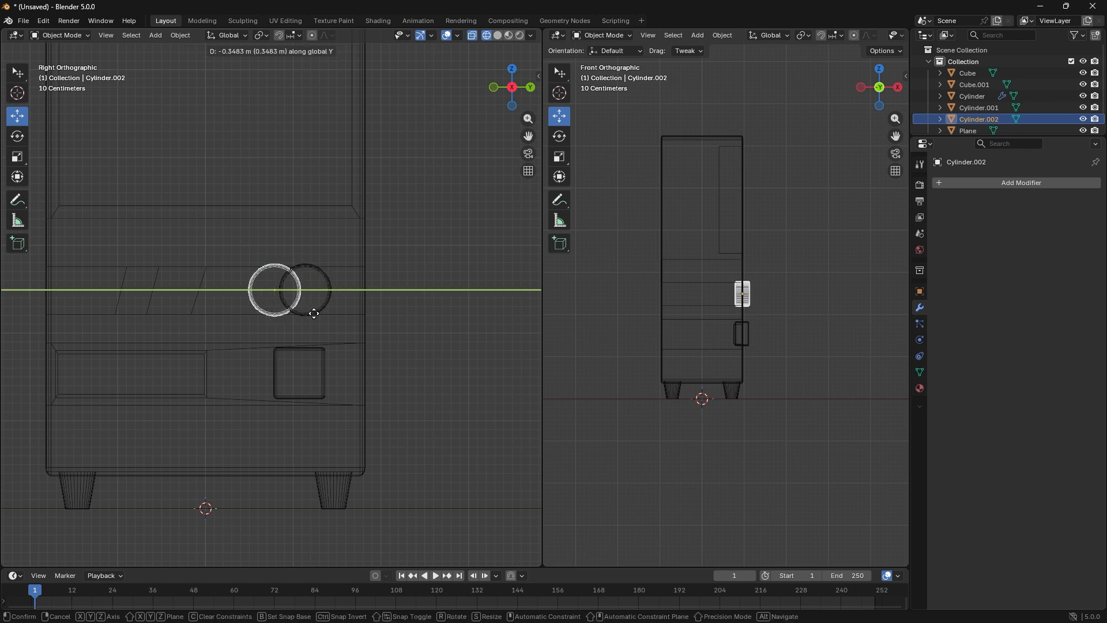
pyautogui.hotkey('shift', 'x')
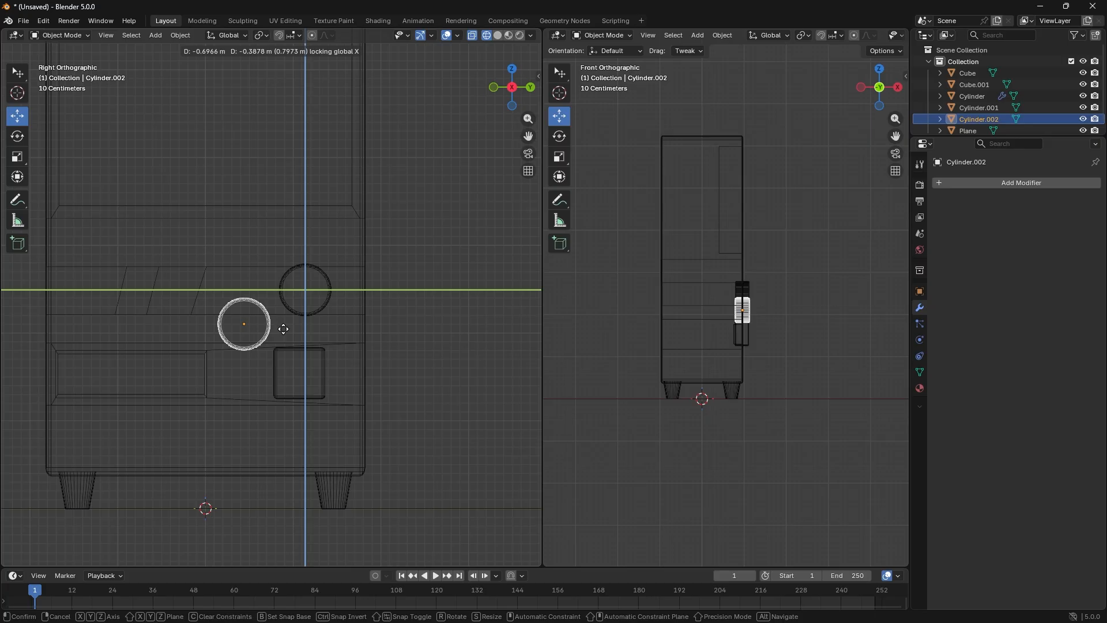
pyautogui.click(290, 328)
# - Scale the duplicated cylinder down in Y and Z only, and fine-tune its position between the large cylinder and the dispensing slot
pyautogui.press('s')
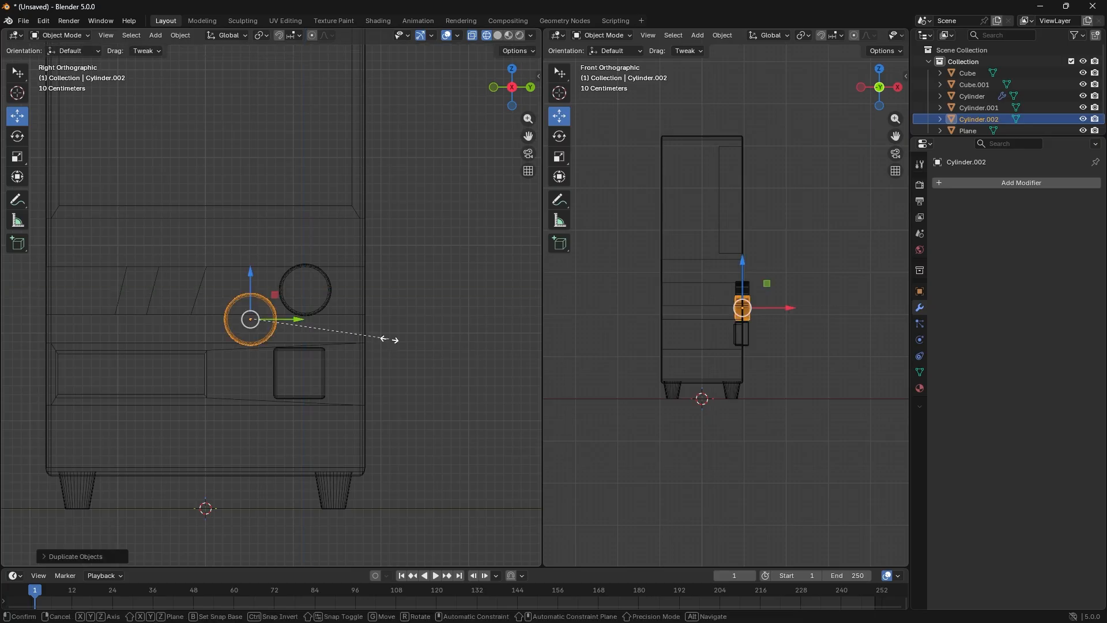
pyautogui.hotkey('shift', 'x')
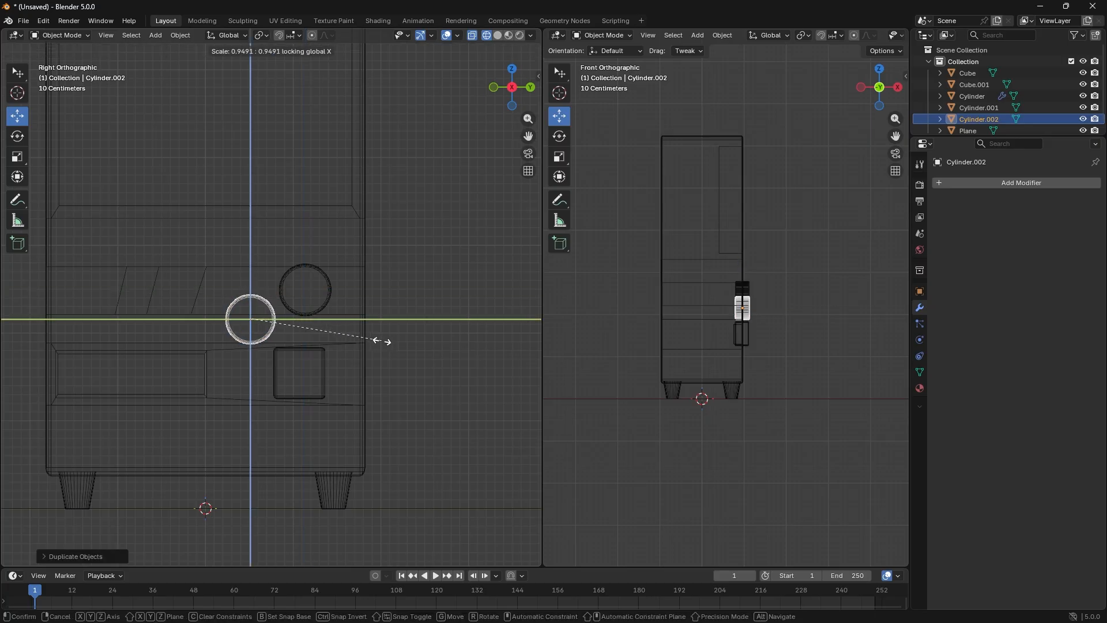
pyautogui.click(347, 340)
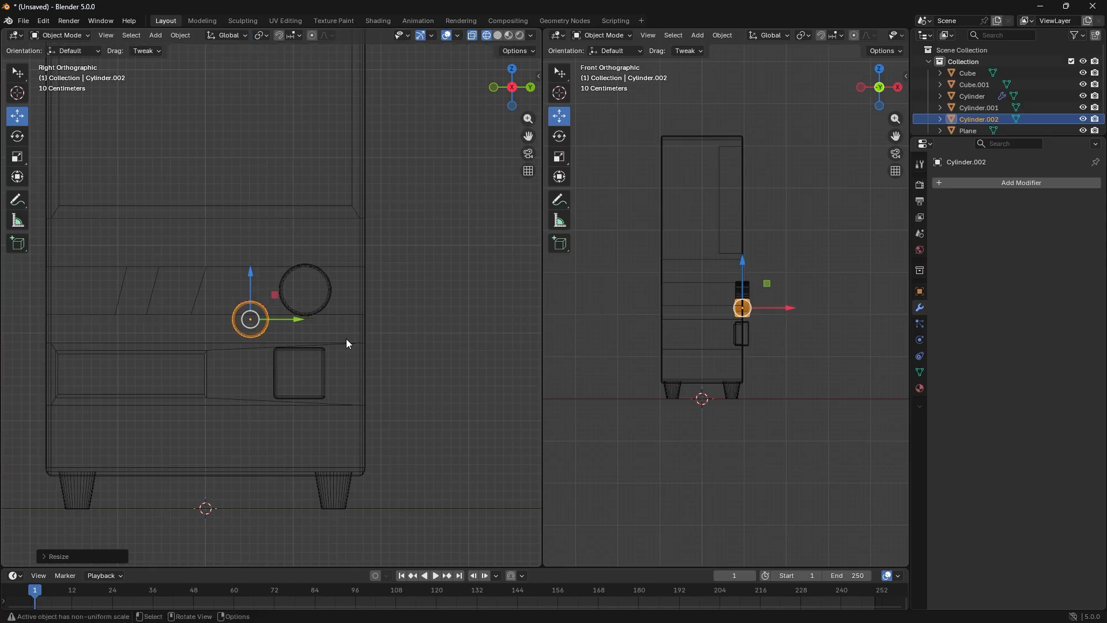
pyautogui.moveTo(296, 320); pyautogui.dragTo(304, 319)
pyautogui.moveTo(256, 282); pyautogui.dragTo(254, 288)
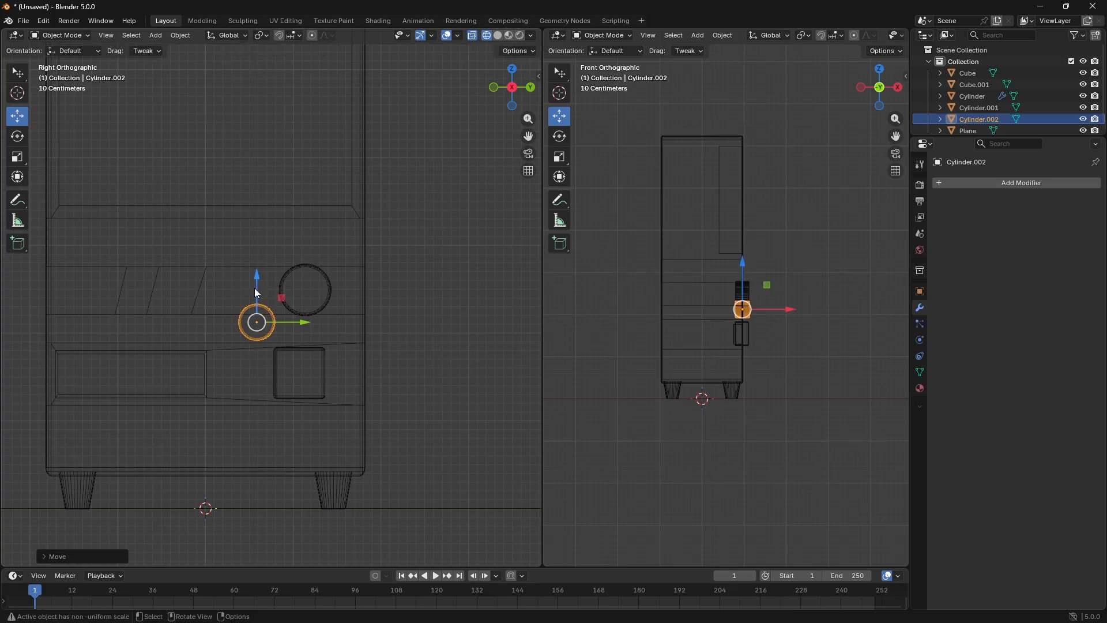
pyautogui.moveTo(301, 321); pyautogui.dragTo(296, 320)
pyautogui.click(411, 295)
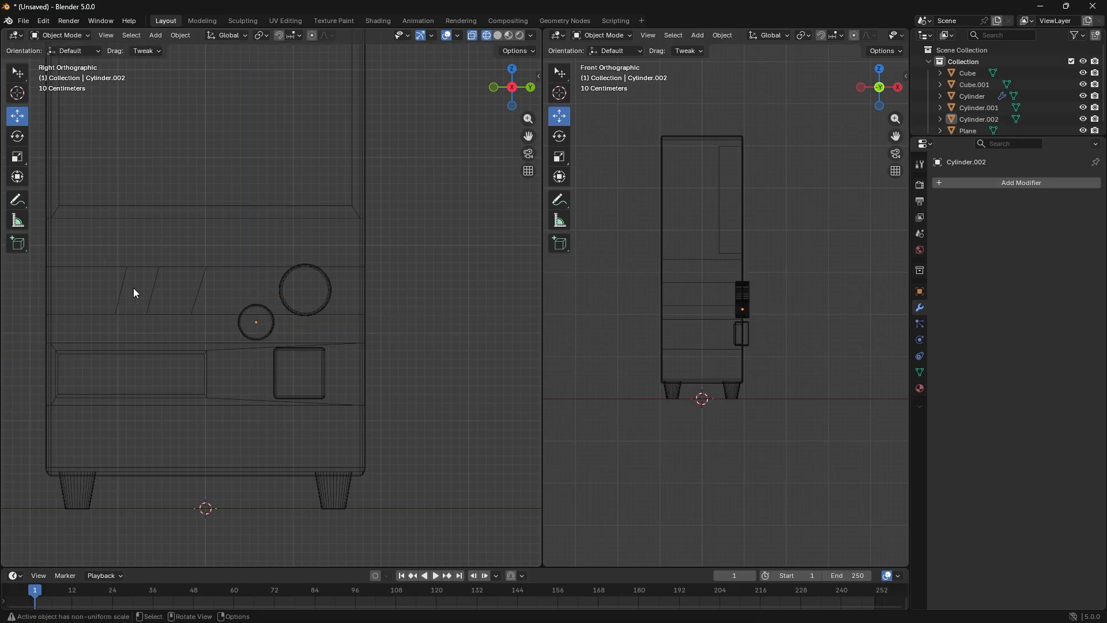
pyautogui.scroll(-2, 277, 280)
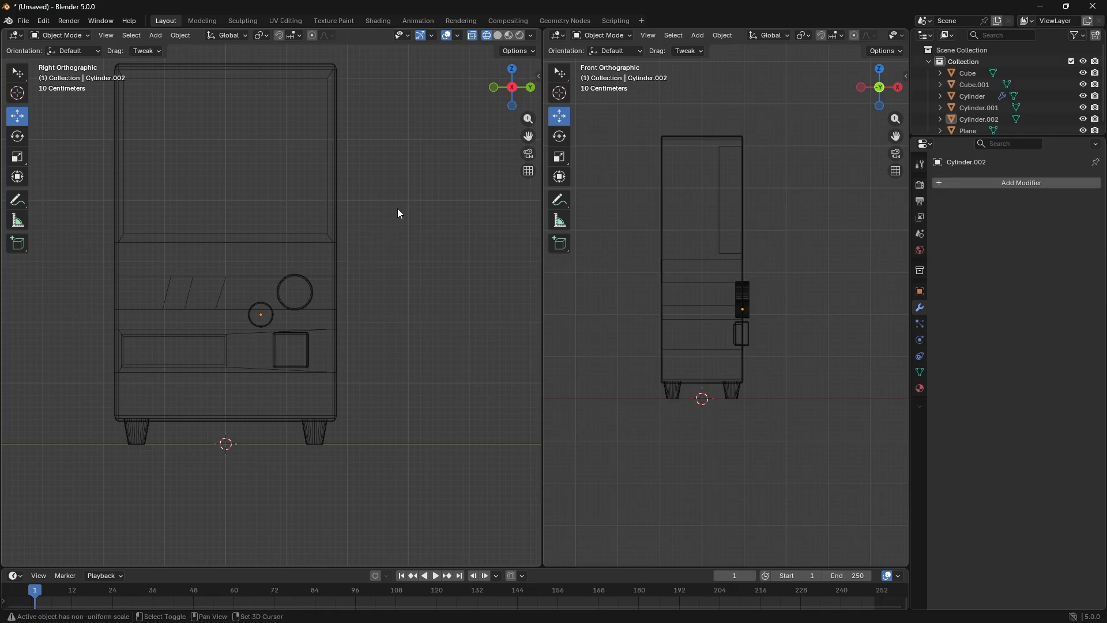
# - Duplicate the beveled square button and raise the copy along Z into the display area
pyautogui.keyDown('shift'); pyautogui.moveTo(397, 209); pyautogui.dragTo(417, 299, button='middle'); pyautogui.keyUp('shift')
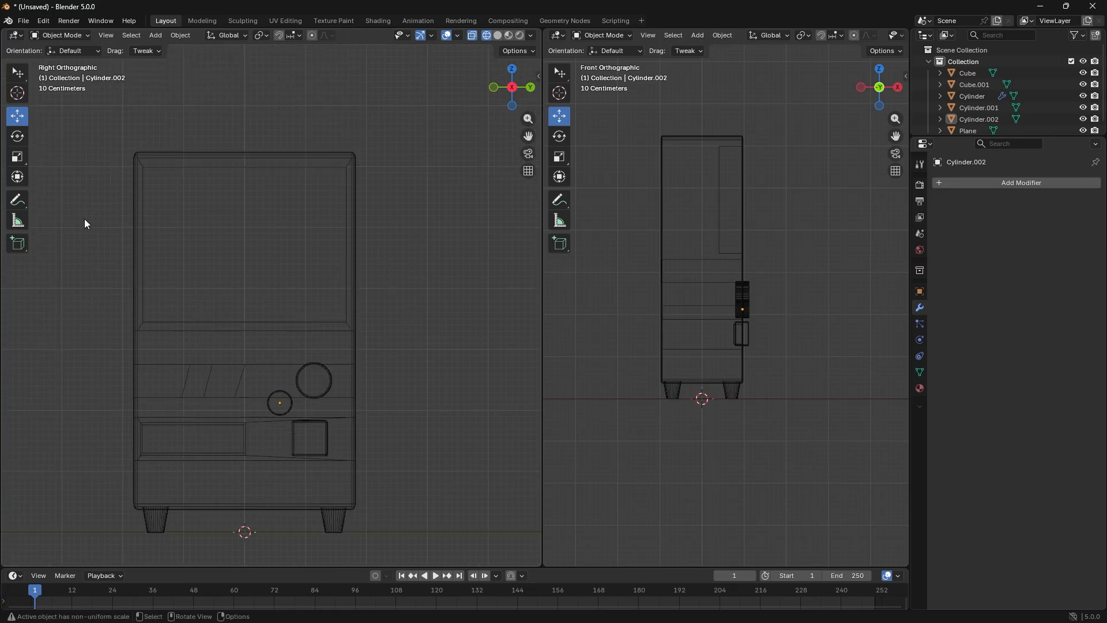
pyautogui.click(327, 443)
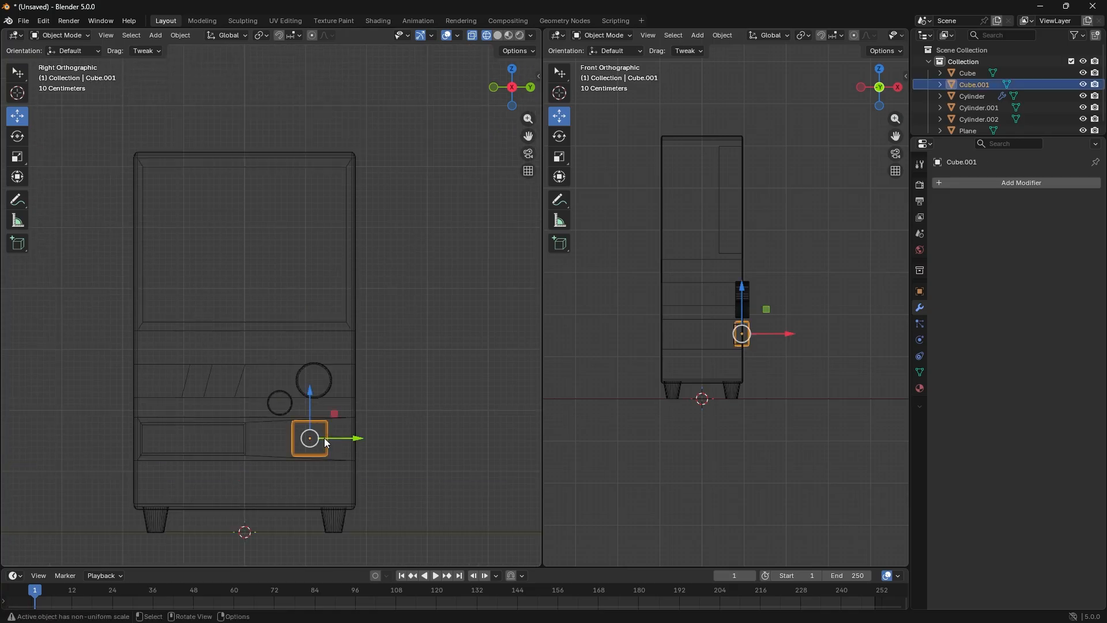
pyautogui.hotkey('shift', 'd')
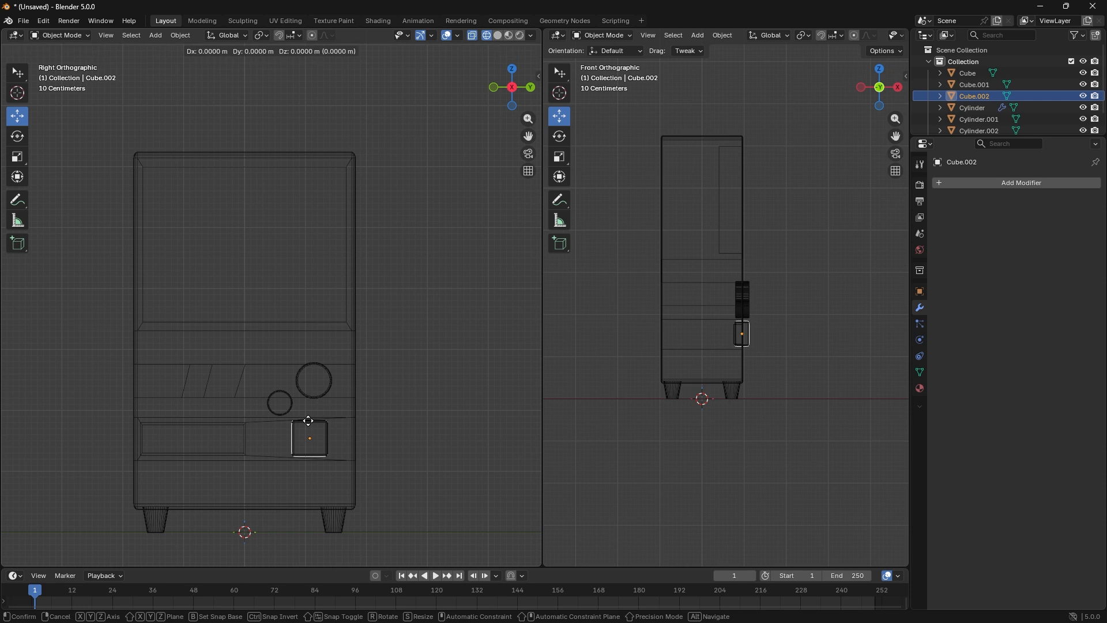
pyautogui.press('y')
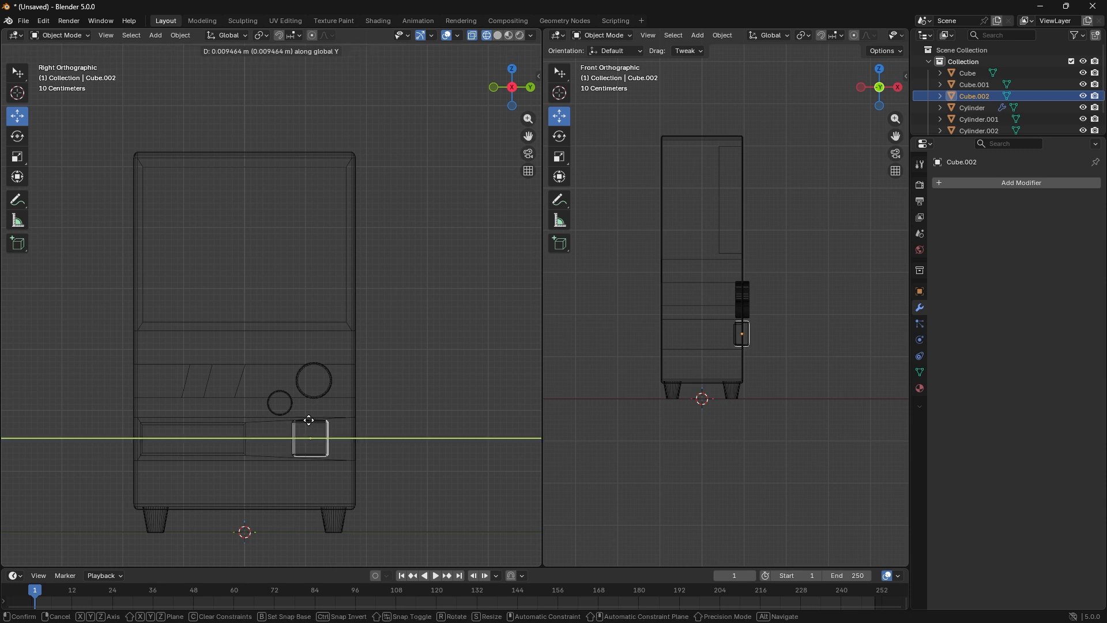
pyautogui.press('z')
pyautogui.click(296, 257)
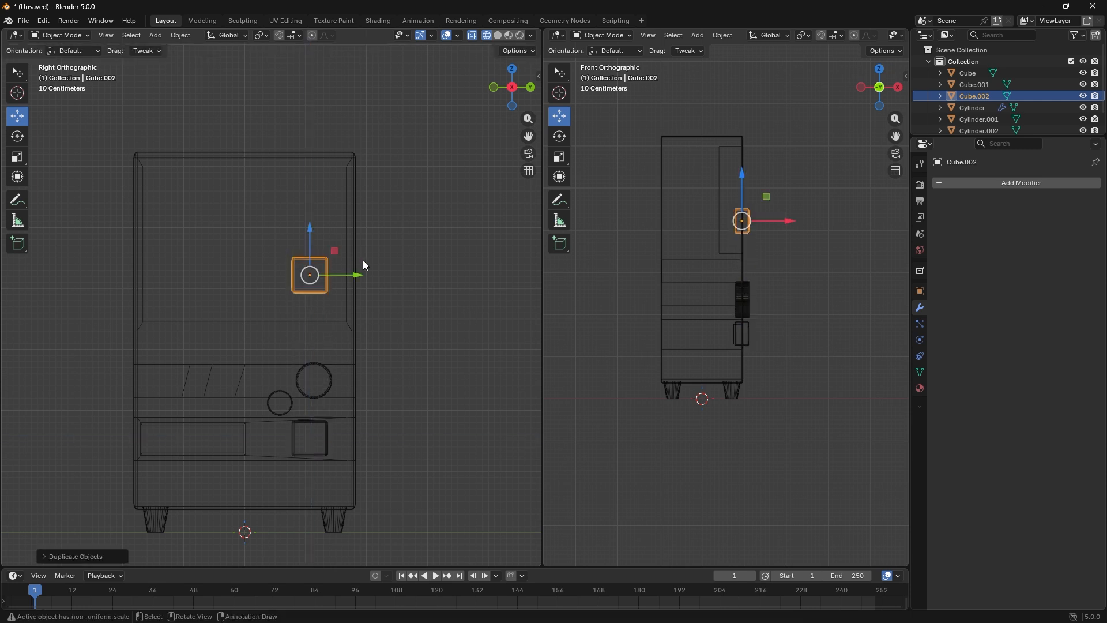
pyautogui.click(465, 283)
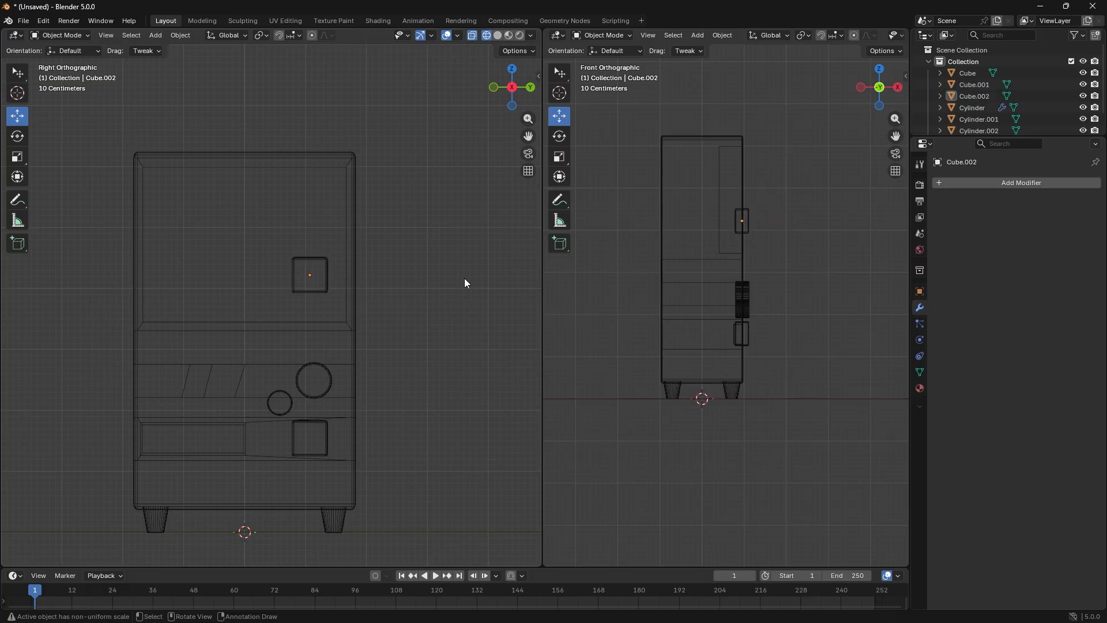
# - Scale the duplicated square down along Z into a thin, flat block
pyautogui.click(326, 274)
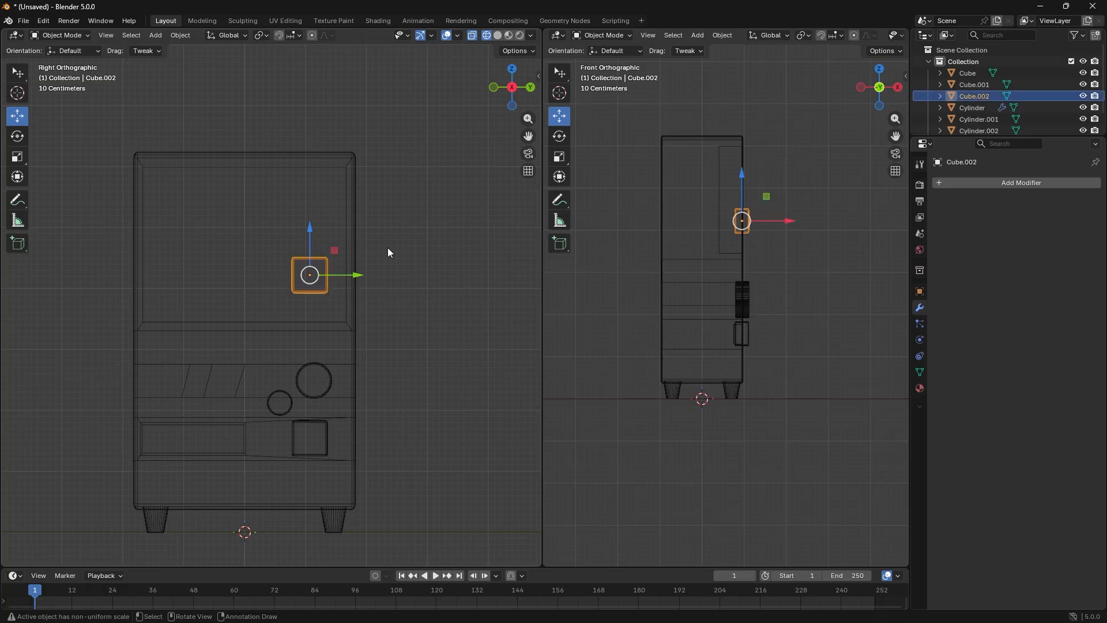
pyautogui.press('s')
pyautogui.press('z')
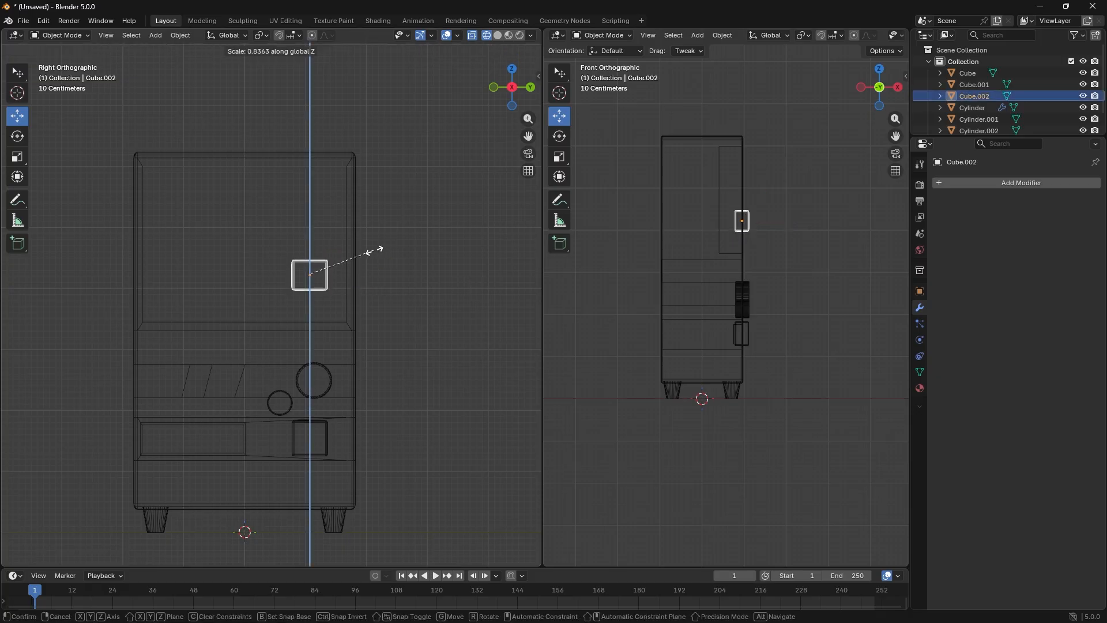
pyautogui.click(344, 261)
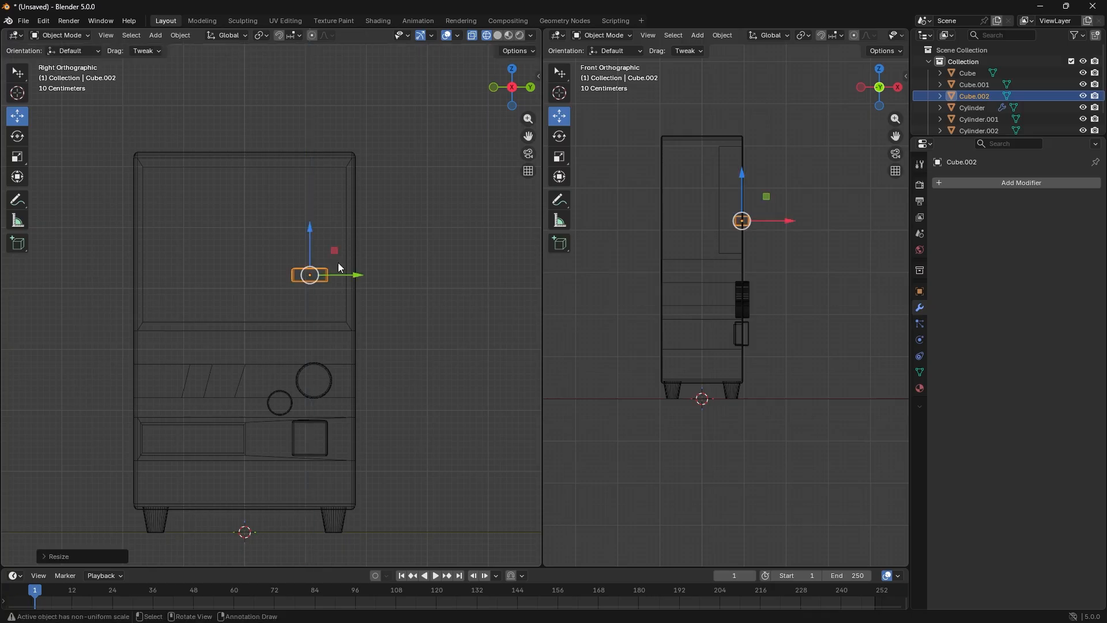
# - Center the flat block on the machine along Y and stretch it along Y to span the display as a shelf
pyautogui.moveTo(359, 275); pyautogui.dragTo(287, 276)
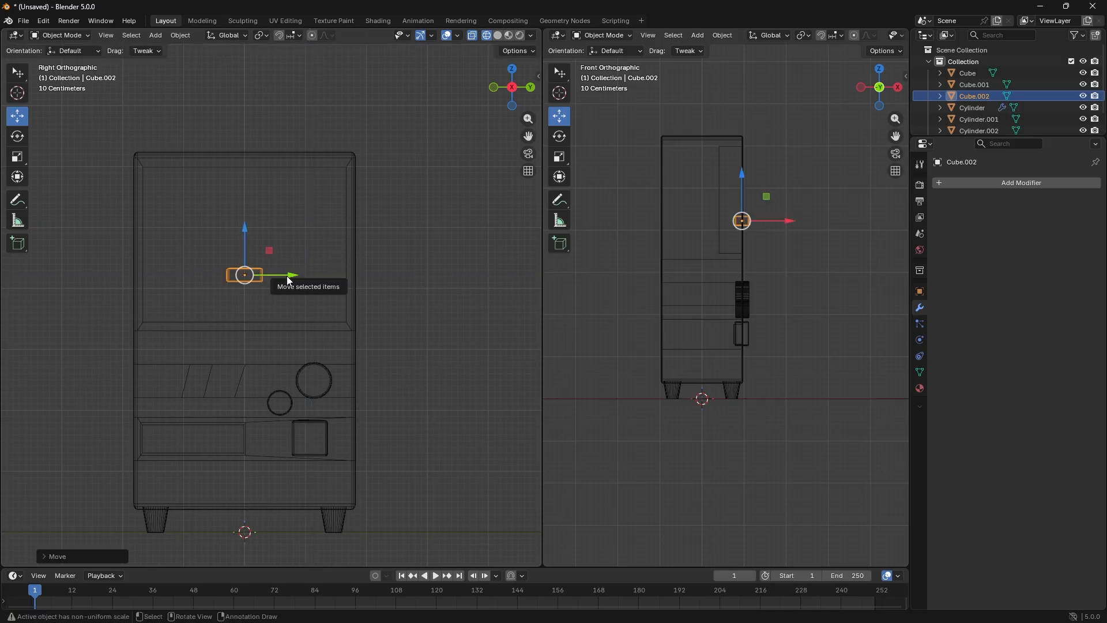
pyautogui.press('s')
pyautogui.press('y')
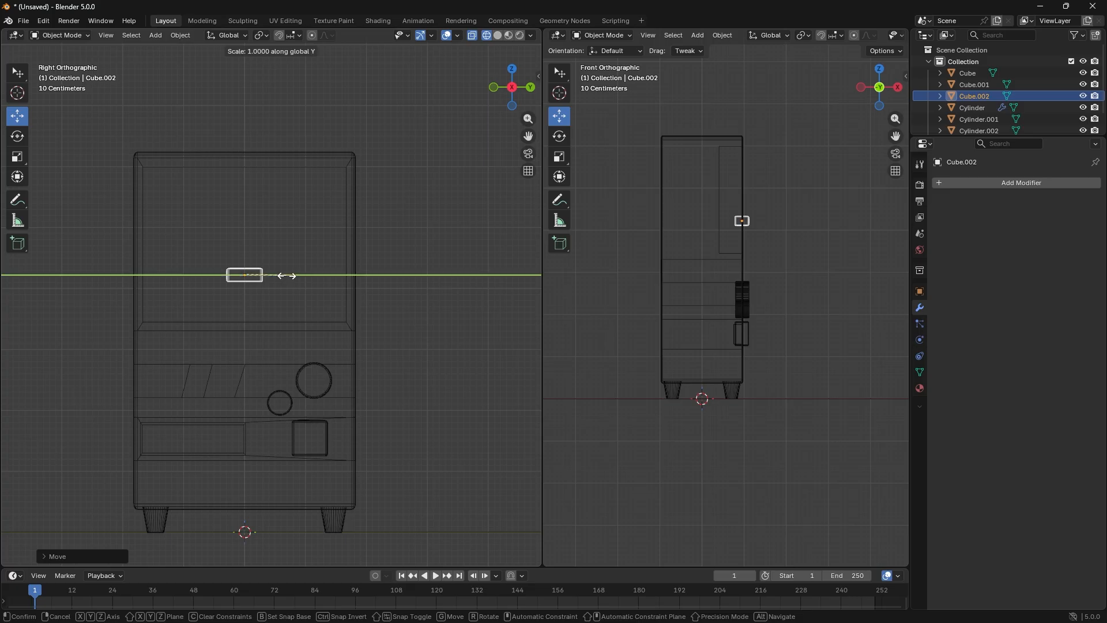
pyautogui.click(495, 292)
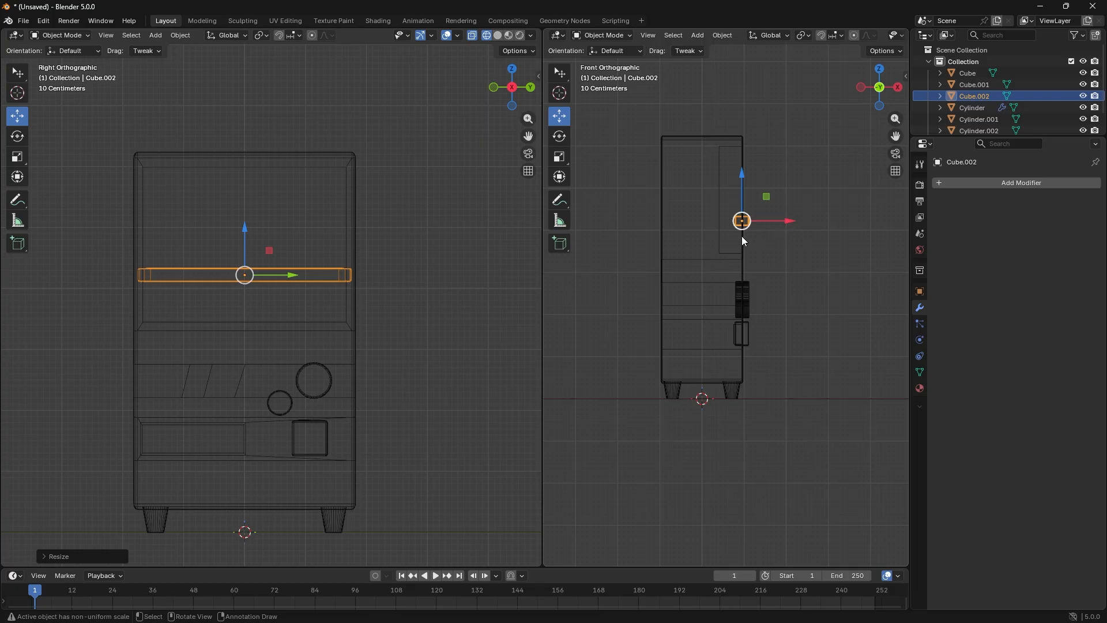
# - Move the shelf back along X into the display recess and scale it deeper along X, past the recess's back wall
pyautogui.scroll(2, 745, 233)
pyautogui.scroll(3, 665, 335)
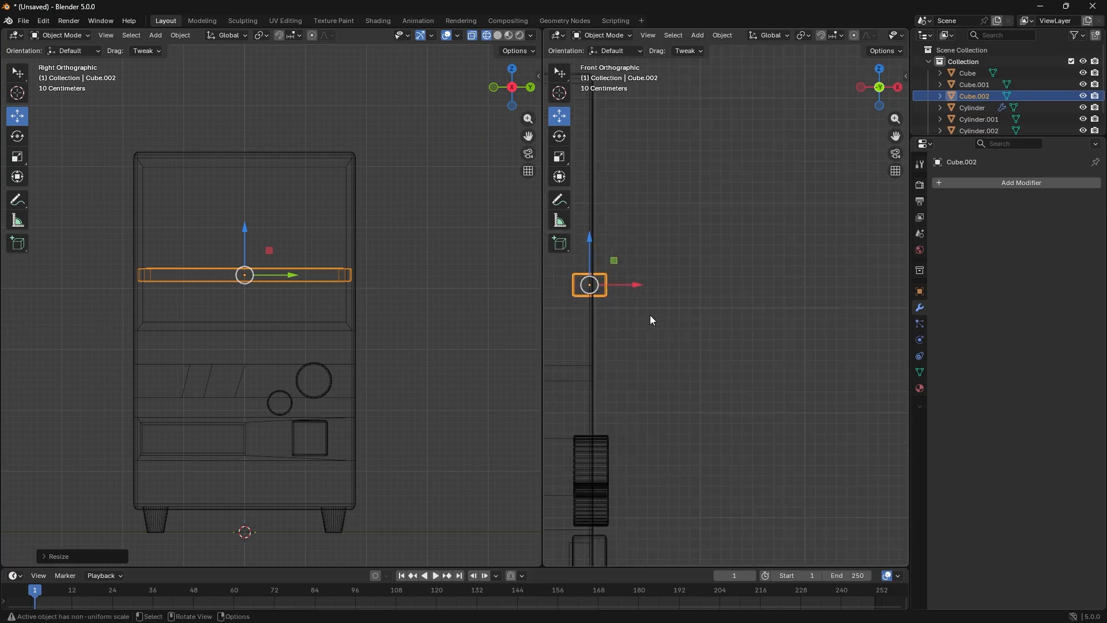
pyautogui.keyDown('shift'); pyautogui.moveTo(638, 316); pyautogui.dragTo(767, 319, button='middle'); pyautogui.keyUp('shift')
pyautogui.moveTo(750, 311); pyautogui.dragTo(726, 314)
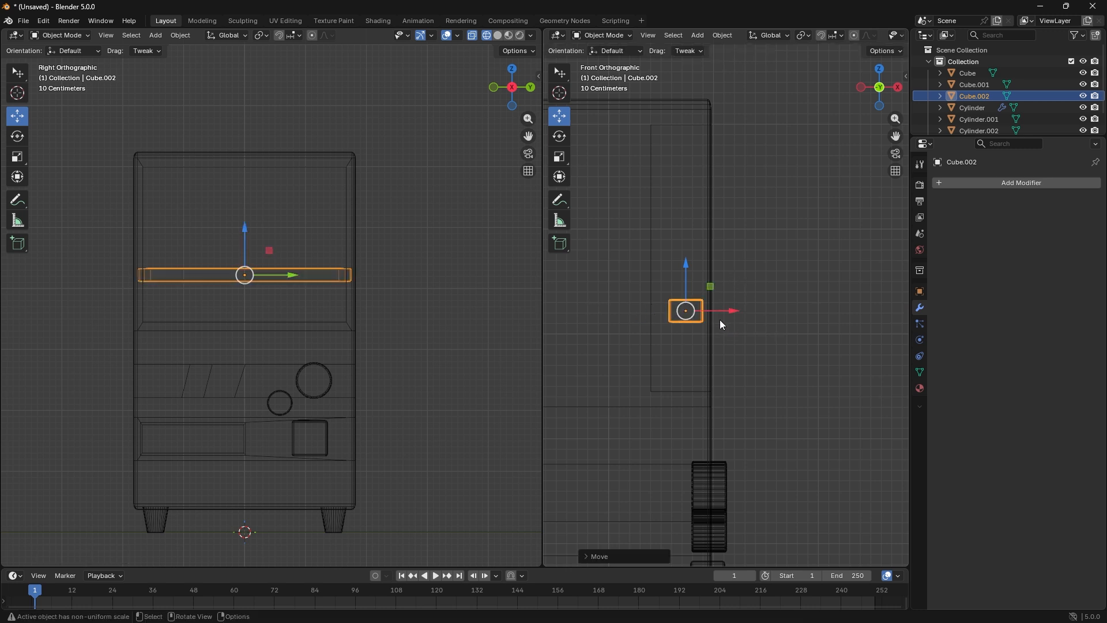
pyautogui.press('x')
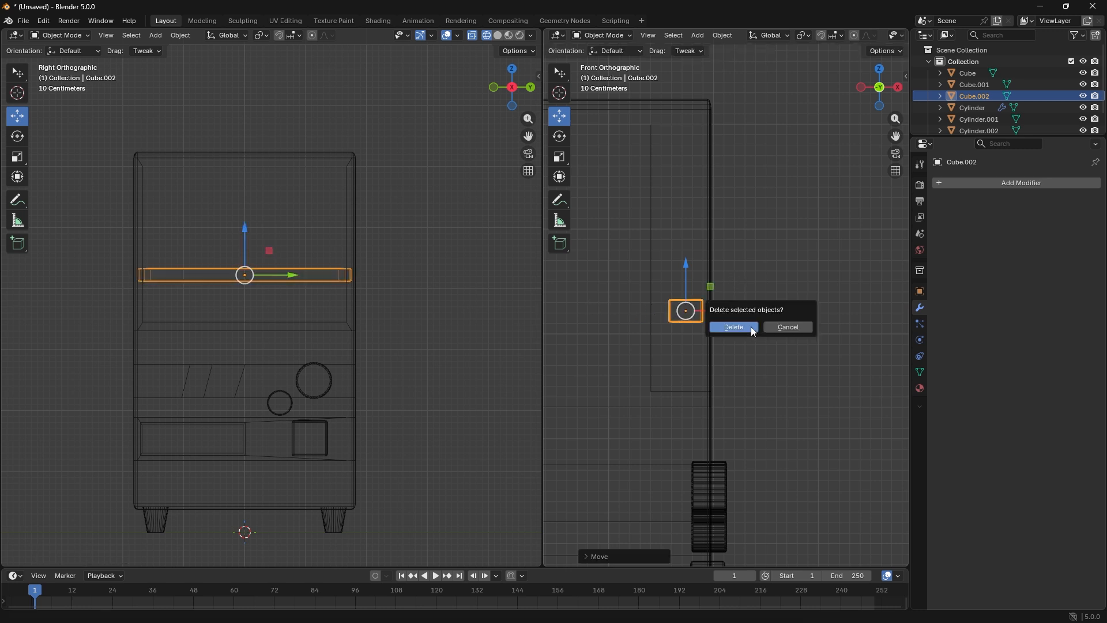
pyautogui.click(787, 331)
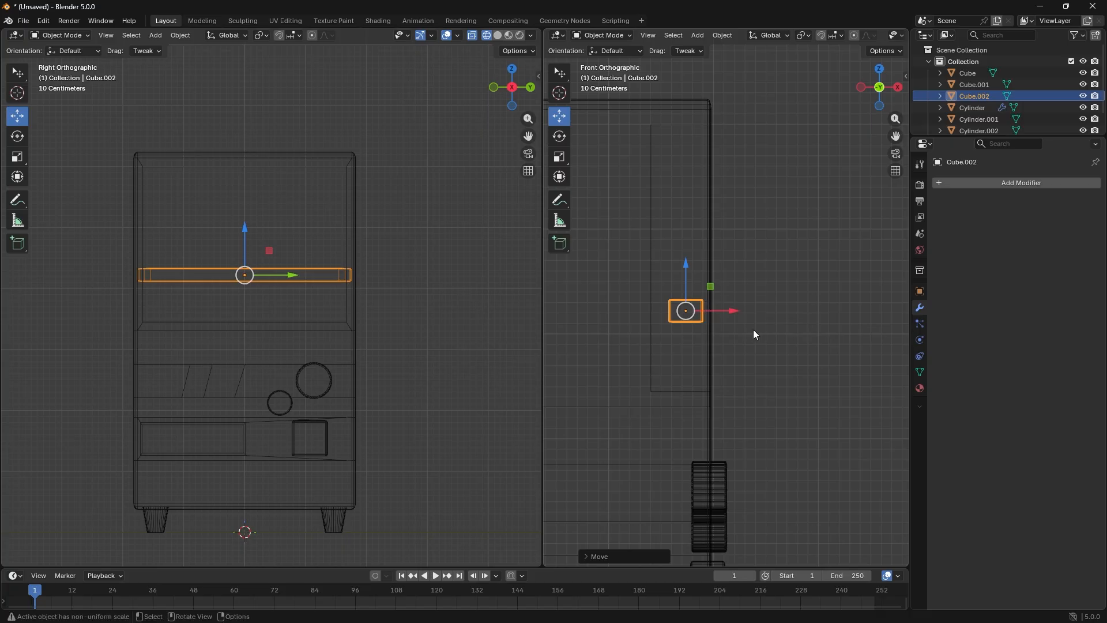
pyautogui.press('s')
pyautogui.press('x')
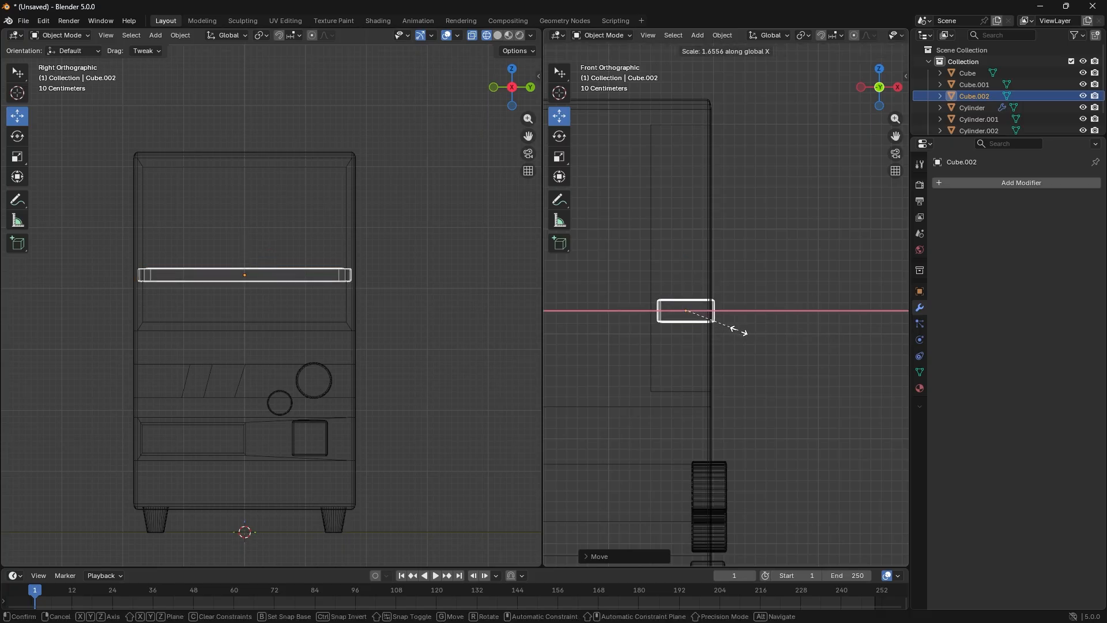
pyautogui.click(738, 323)
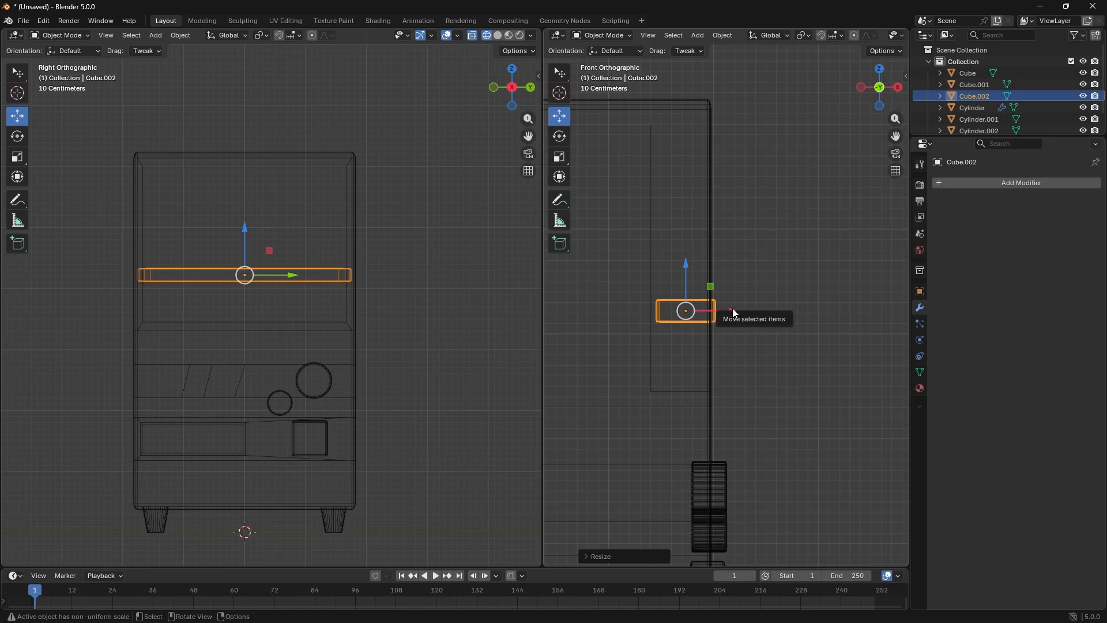
pyautogui.moveTo(732, 312); pyautogui.dragTo(716, 311)
pyautogui.click(718, 298)
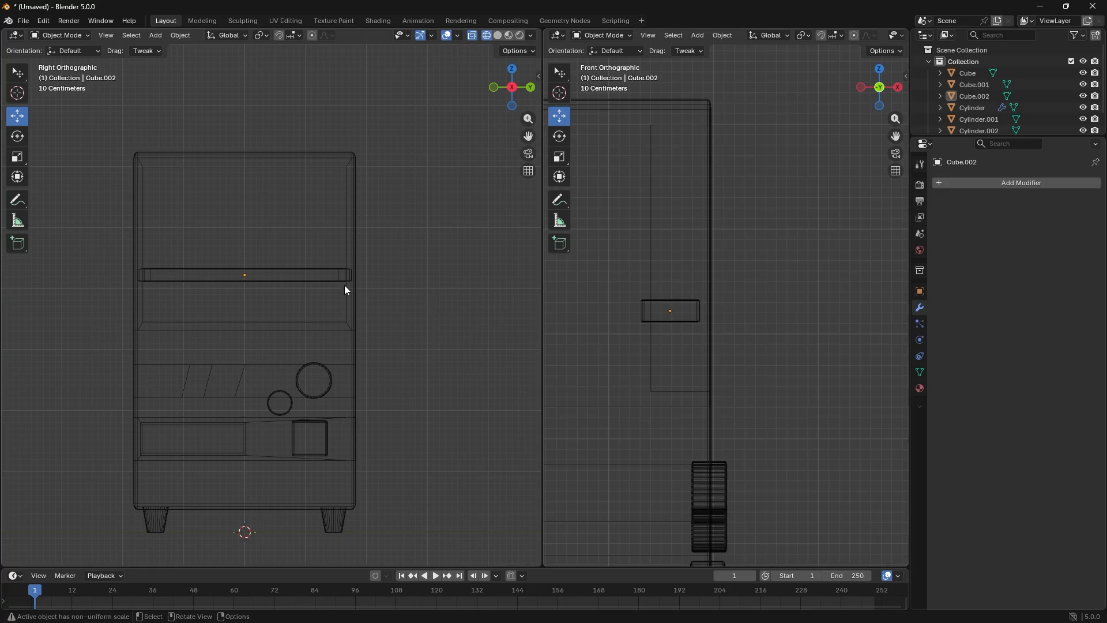
# - Add an Array modifier to the shelf with 3 copies and a relative offset of 0 on X and 3.1 on Z
pyautogui.click(262, 279)
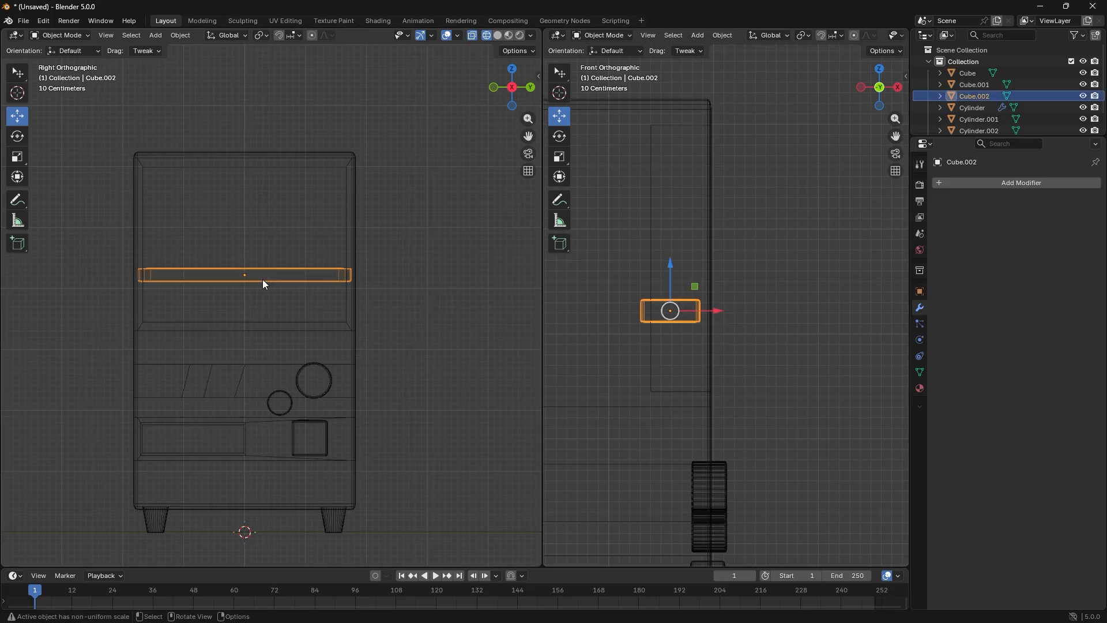
pyautogui.click(955, 183)
pyautogui.click(936, 183)
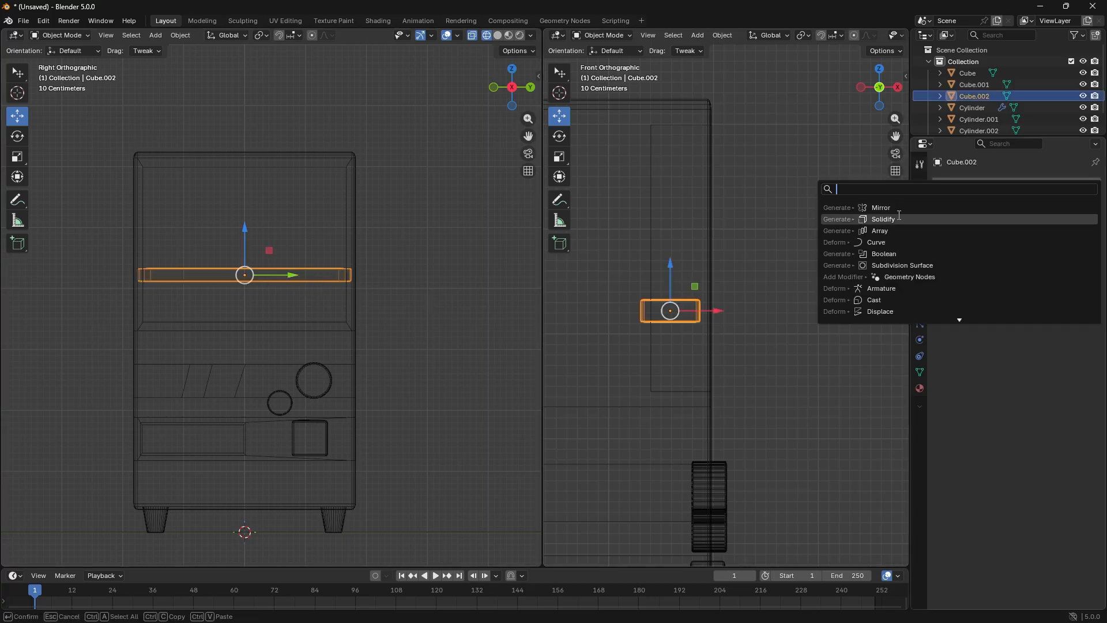
pyautogui.click(877, 231)
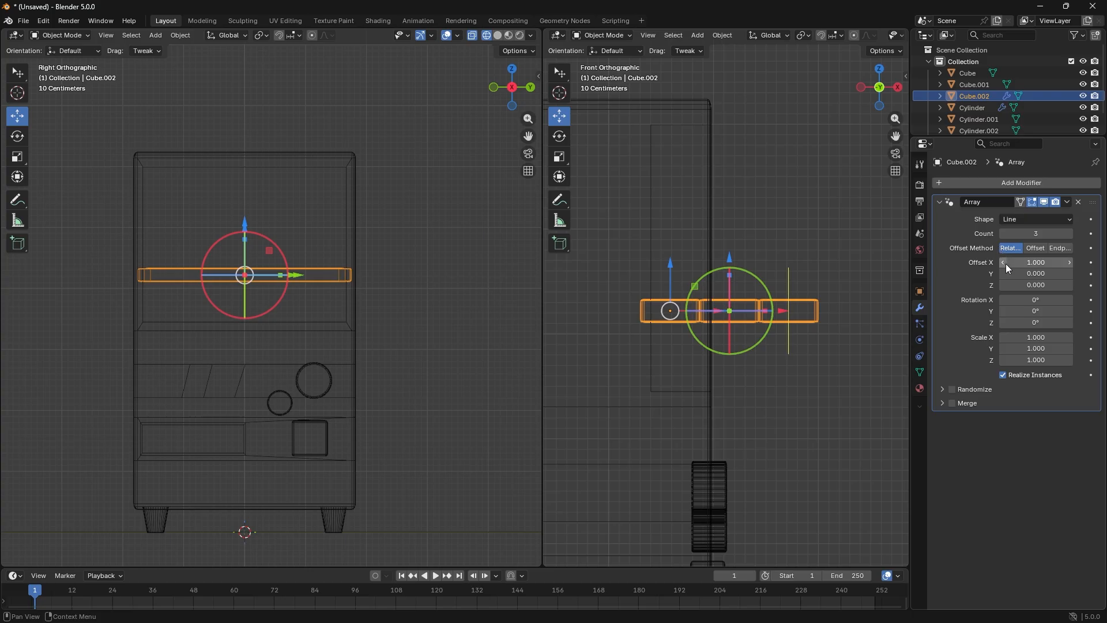
pyautogui.moveTo(1006, 263); pyautogui.dragTo(1006, 263)
pyautogui.write('0')
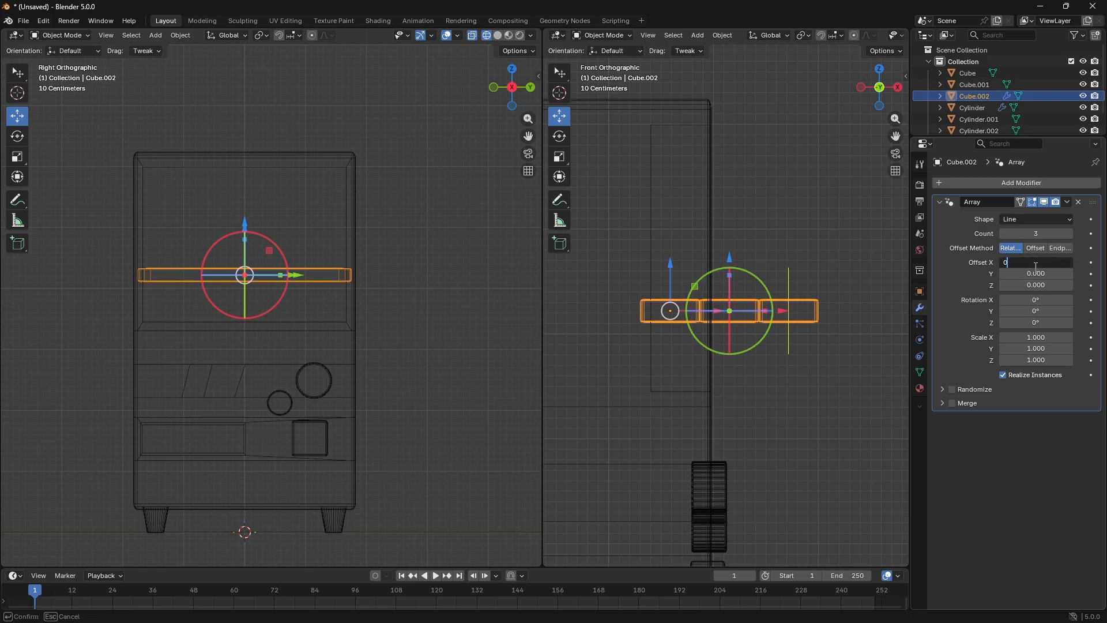
pyautogui.press('Return')
pyautogui.click(1038, 286)
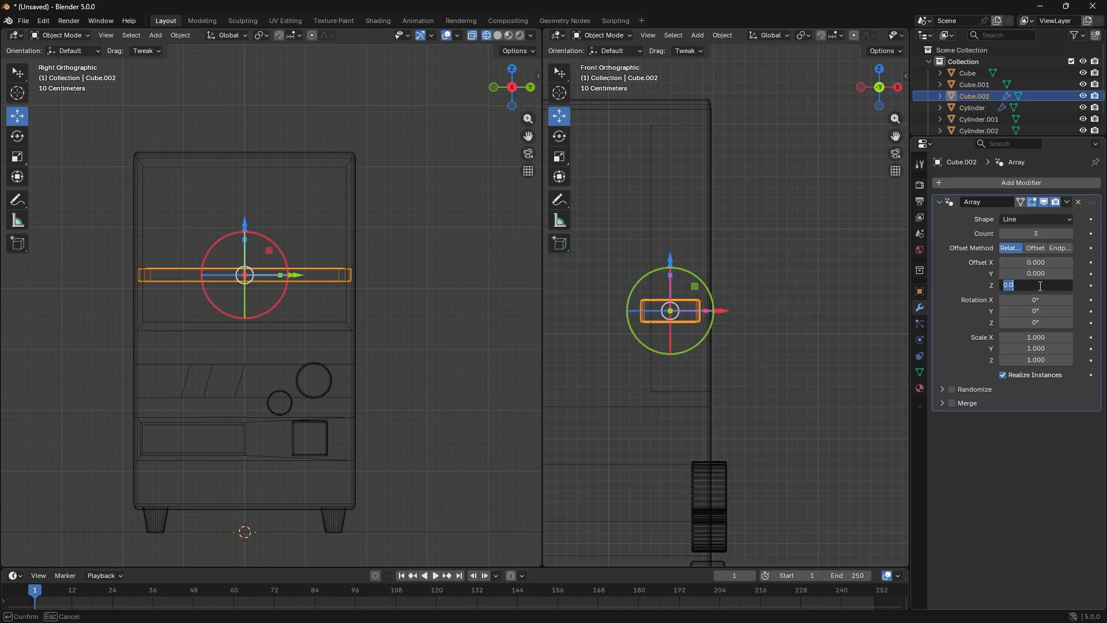
pyautogui.write('1')
pyautogui.press('Return')
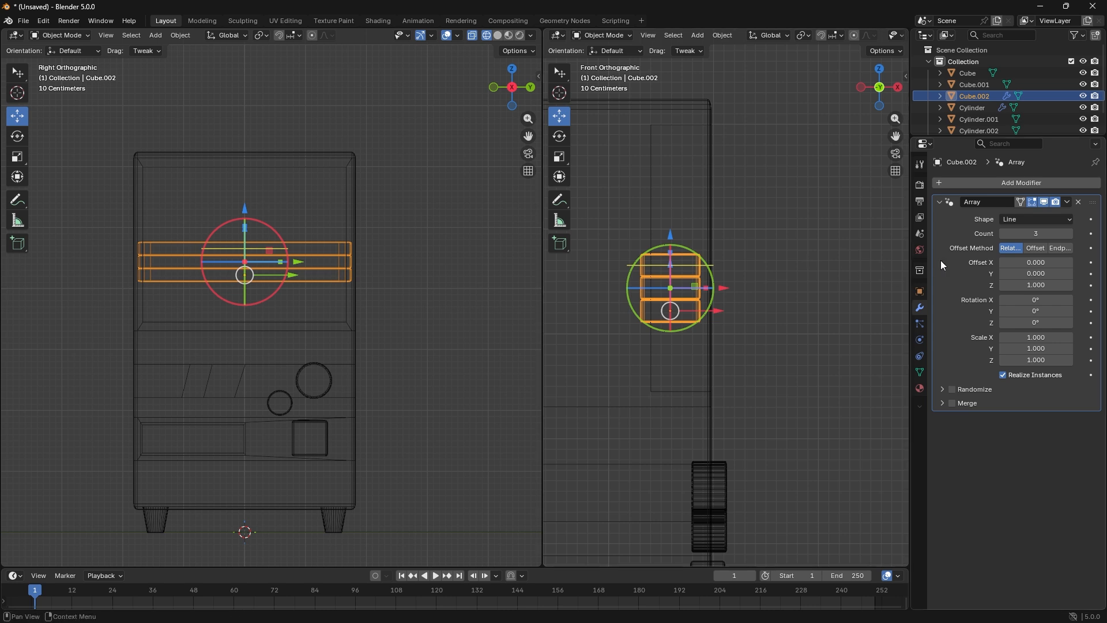
pyautogui.moveTo(1036, 284); pyautogui.dragTo(1099, 284)
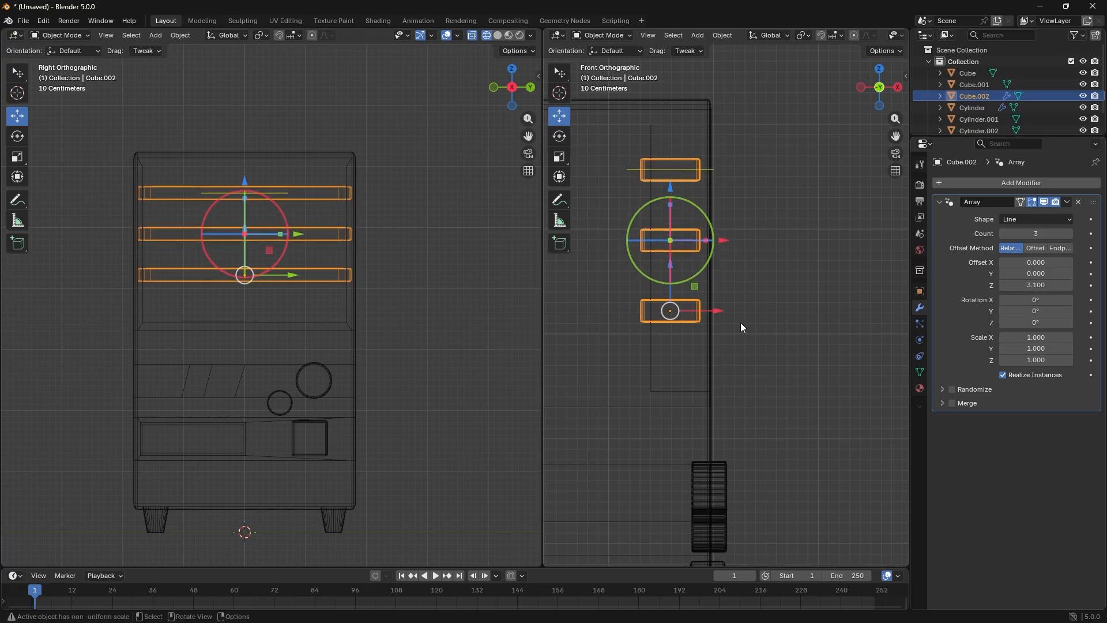
# - Lower the shelf array about 0.4 m along Z and set its relative Z offset to 3.41
pyautogui.press('g')
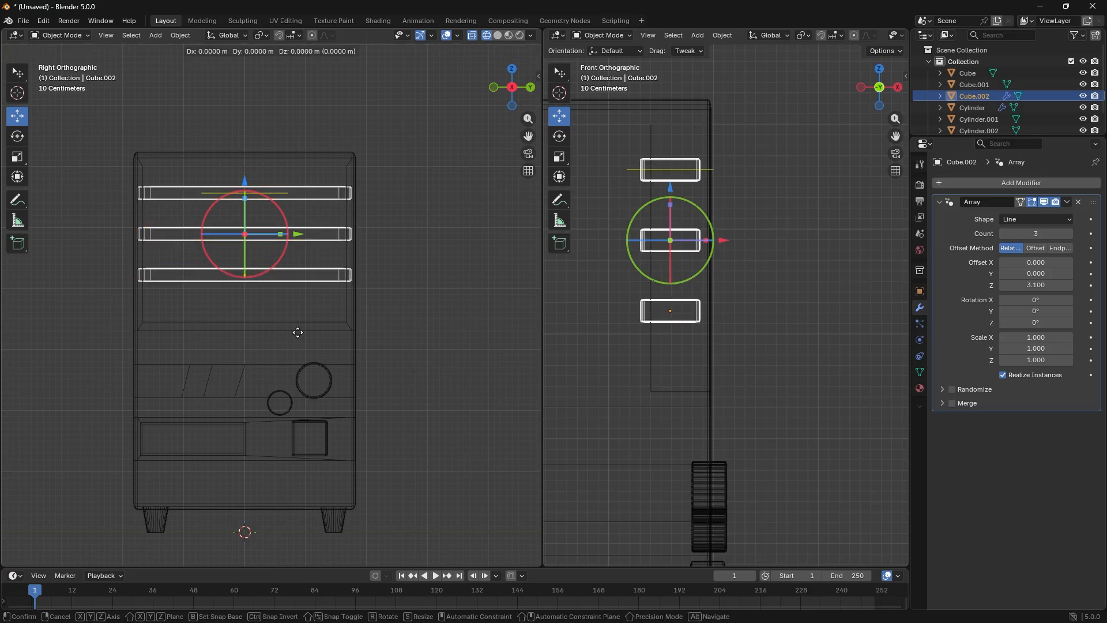
pyautogui.press('z')
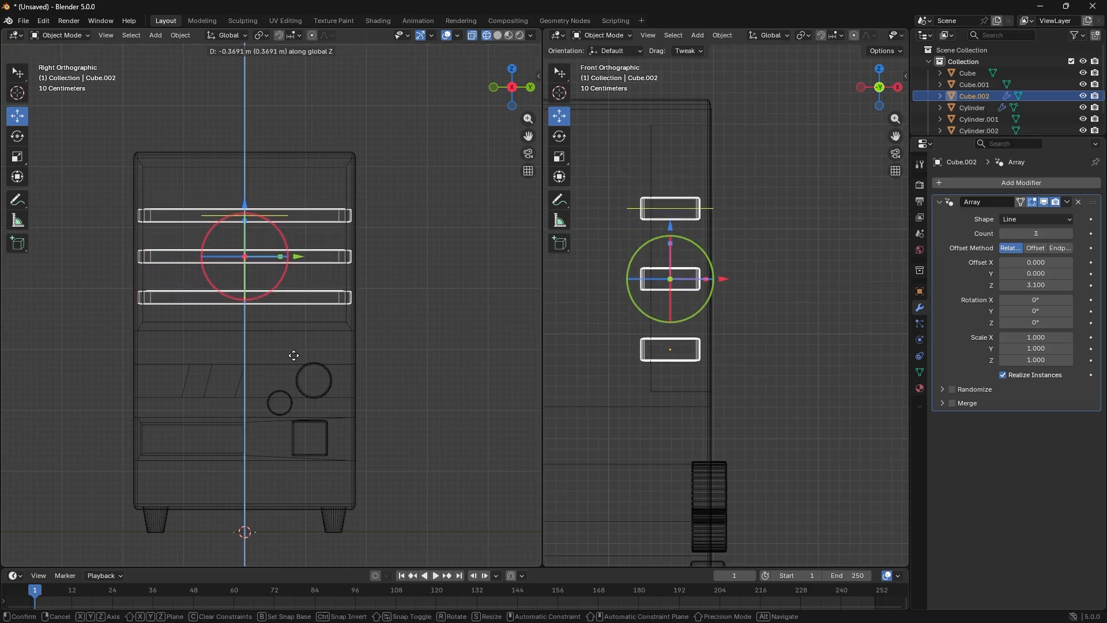
pyautogui.click(294, 361)
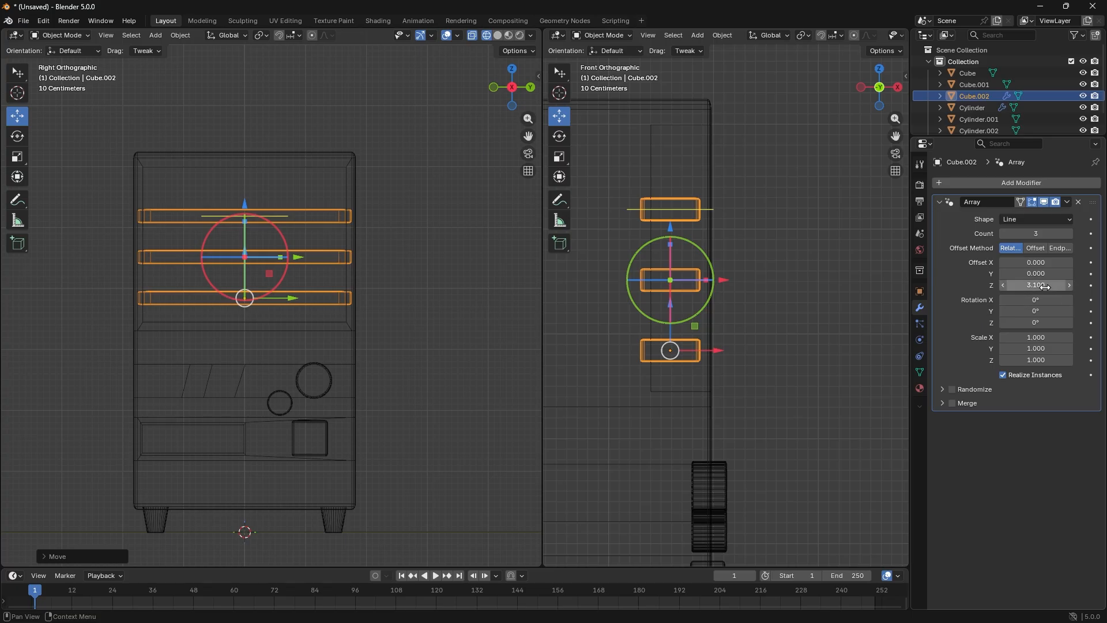
pyautogui.moveTo(1036, 285)
pyautogui.mouseDown()
pyautogui.moveTo(1073, 285)
pyautogui.moveTo(1053, 285)
pyautogui.mouseUp()
pyautogui.click(411, 284)
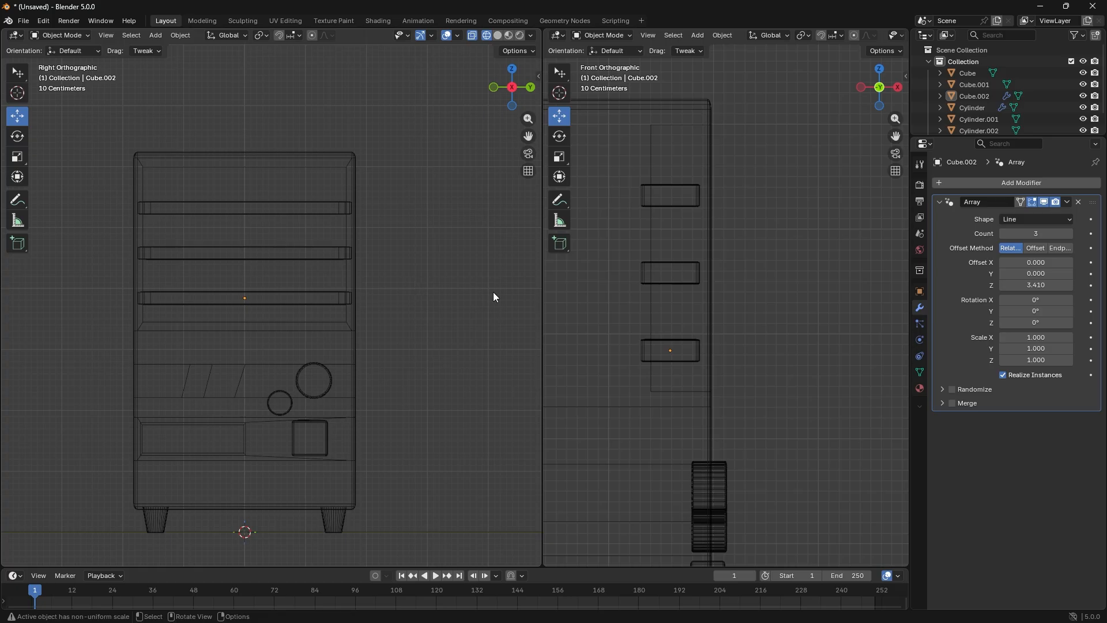
pyautogui.click(941, 200)
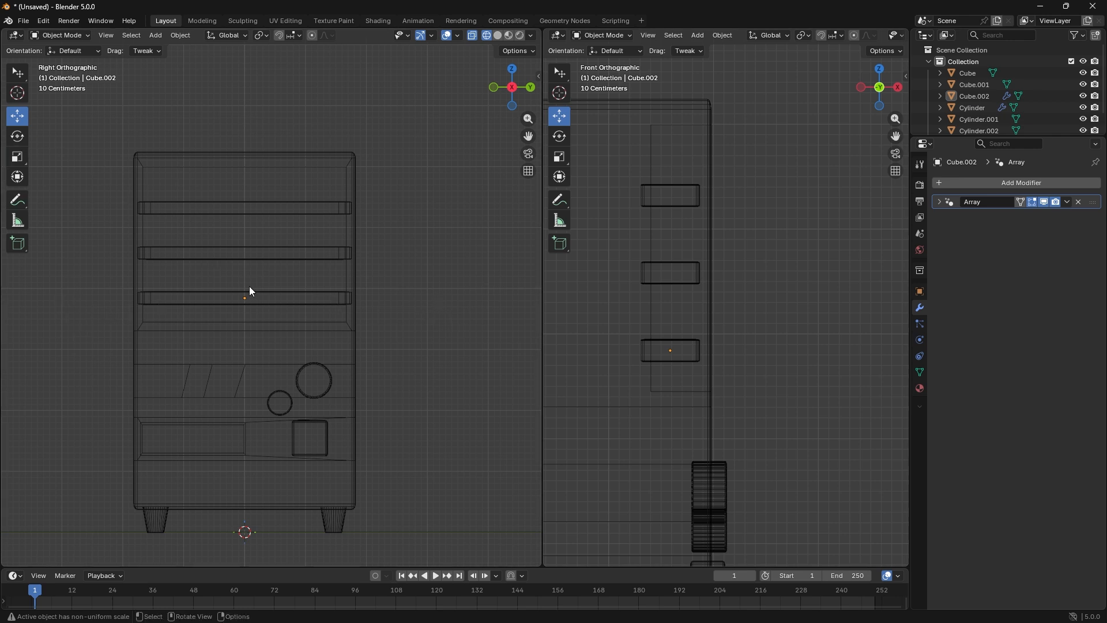
# - Duplicate the large cylinder button and move the copy along Y to the opposite side of the front panel, over the slanted details
pyautogui.hotkey('shift', 'a')
pyautogui.moveTo(249, 286)
pyautogui.click(318, 394)
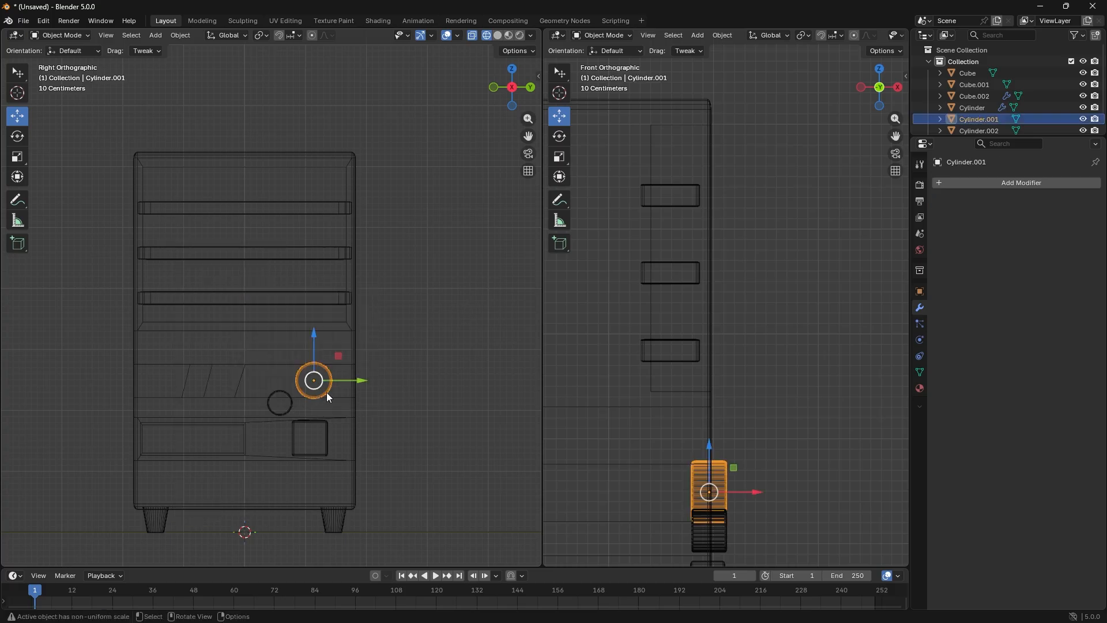
pyautogui.hotkey('shift', 'd')
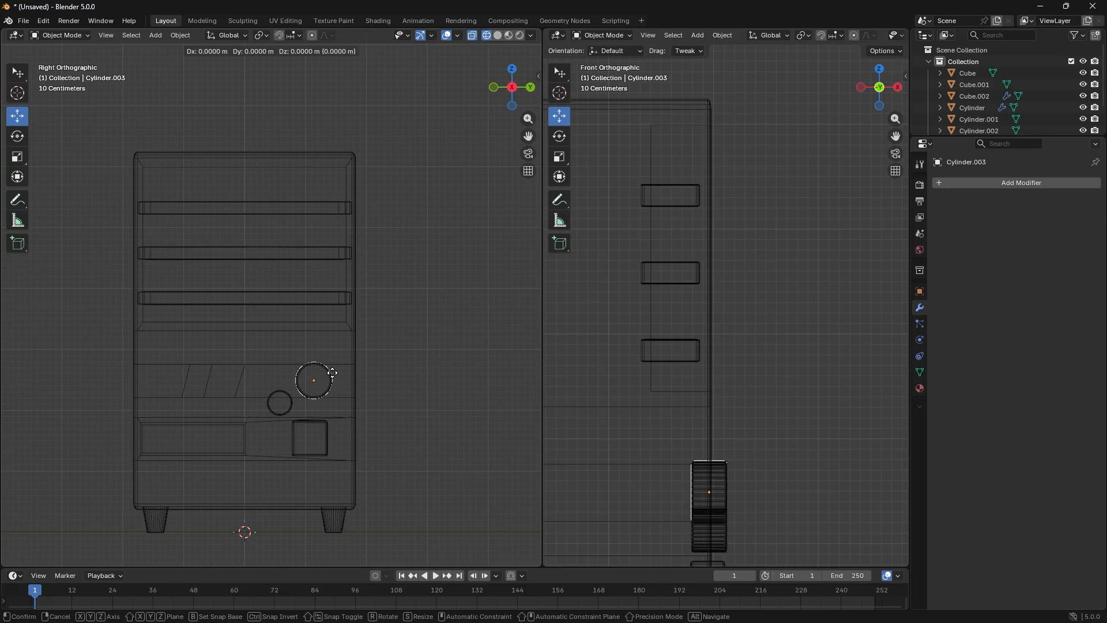
pyautogui.press('y')
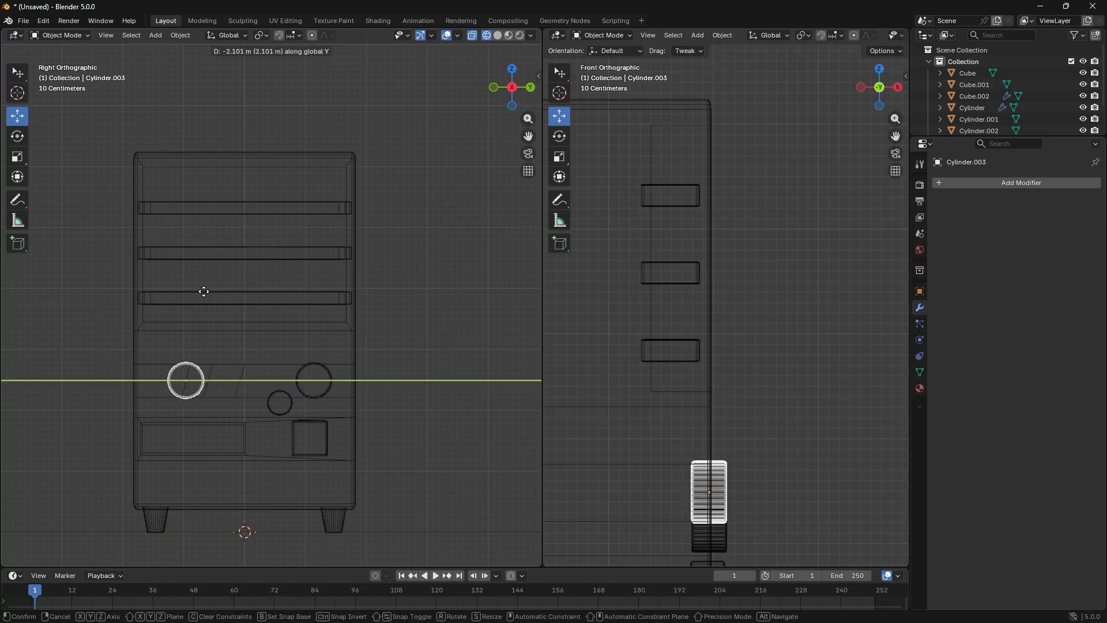
pyautogui.click(183, 295)
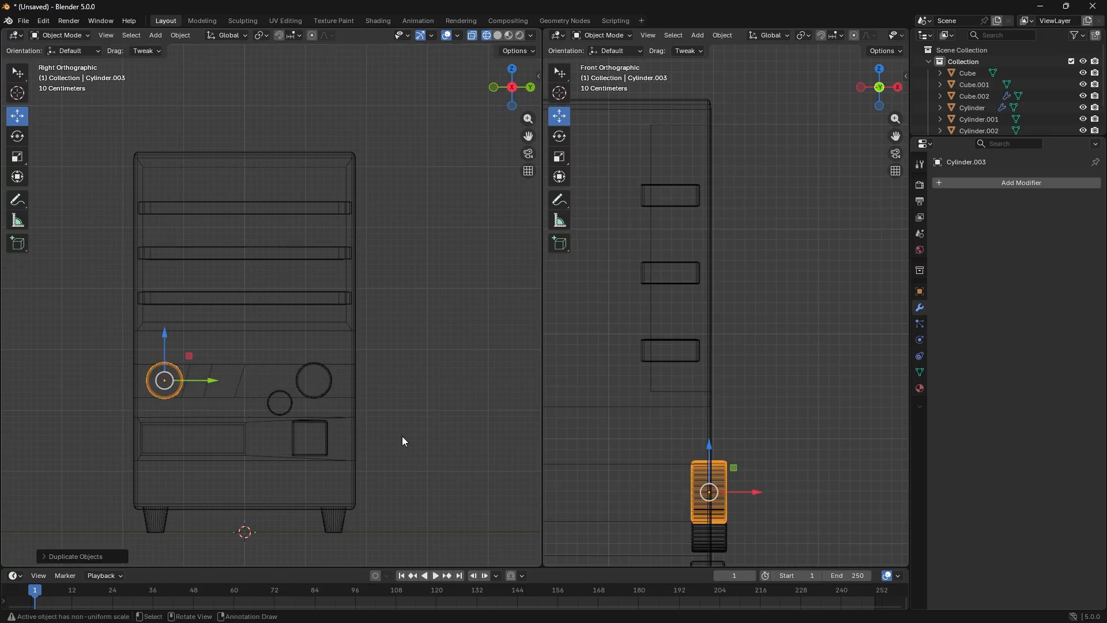
# - Scale the duplicated cylinder to about 0.35 on Y and Z only, and raise it along Z onto the lowest shelf
pyautogui.press('s')
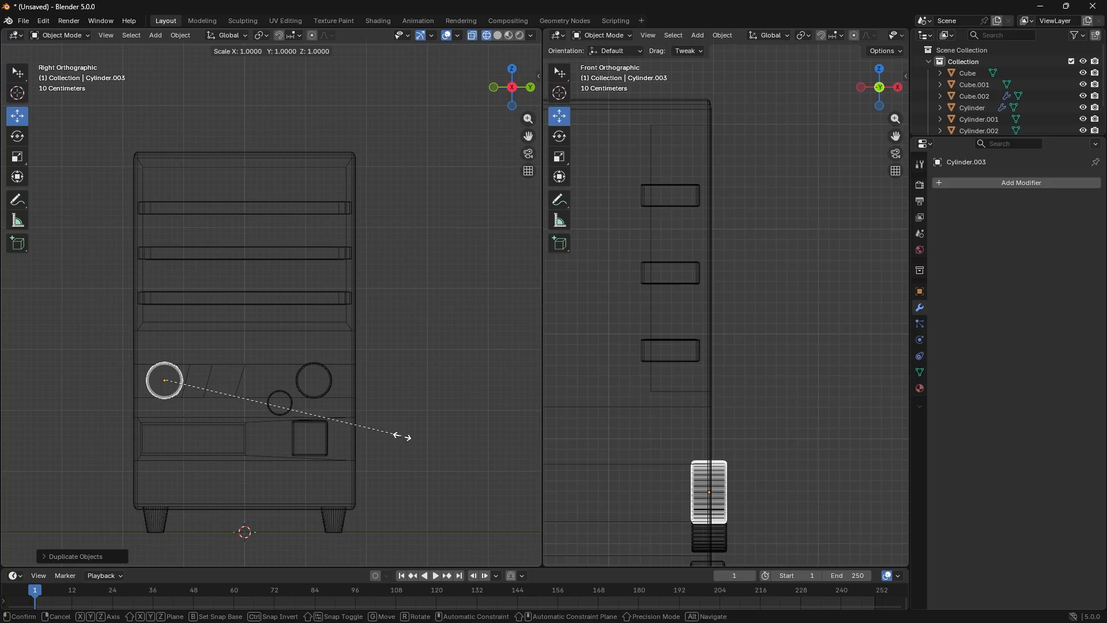
pyautogui.hotkey('shift', 'x')
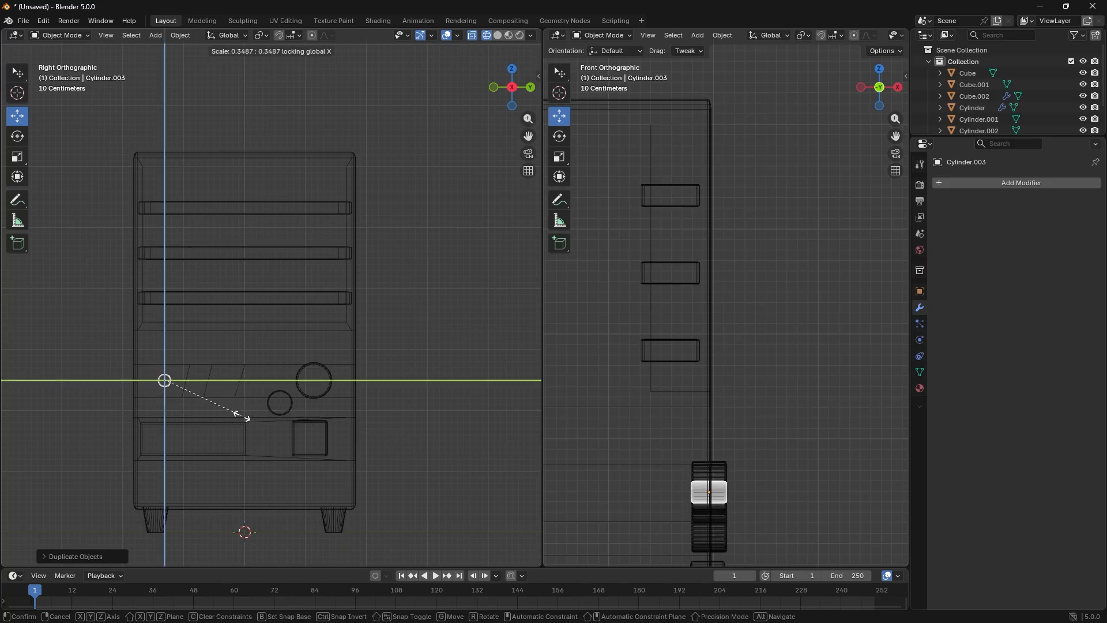
pyautogui.click(243, 415)
pyautogui.moveTo(164, 344); pyautogui.dragTo(153, 279)
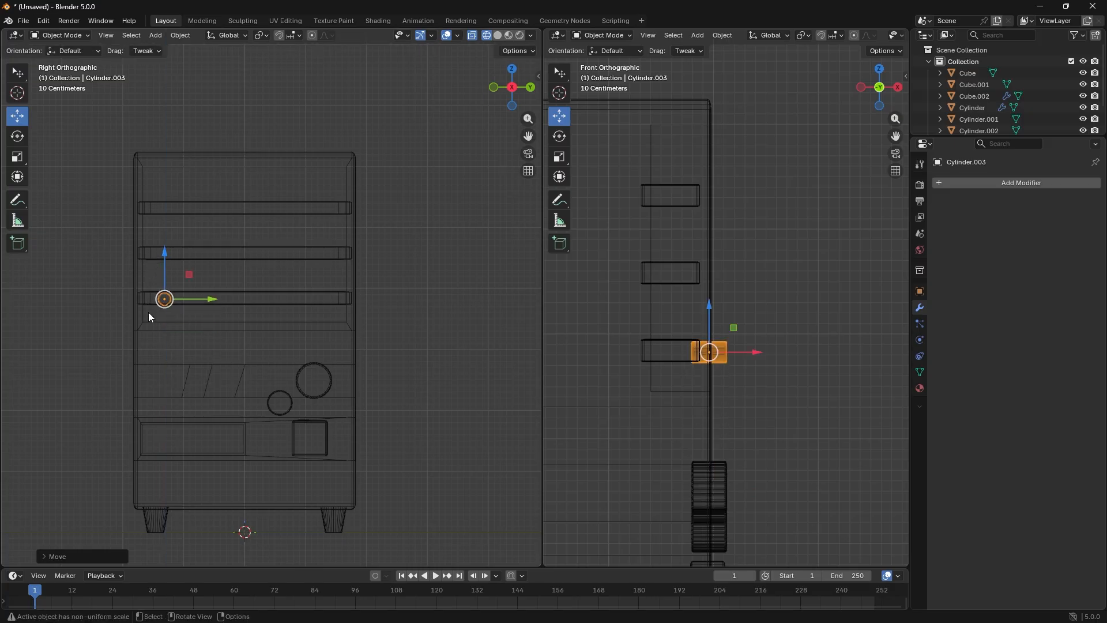
# - Shrink the small cylinder further to fit within the lowest shelf's height and nudge it up to centre it on the shelf
pyautogui.scroll(4, 171, 305)
pyautogui.keyDown('shift'); pyautogui.moveTo(123, 330); pyautogui.dragTo(306, 358, button='middle'); pyautogui.keyUp('shift')
pyautogui.scroll(1, 271, 346)
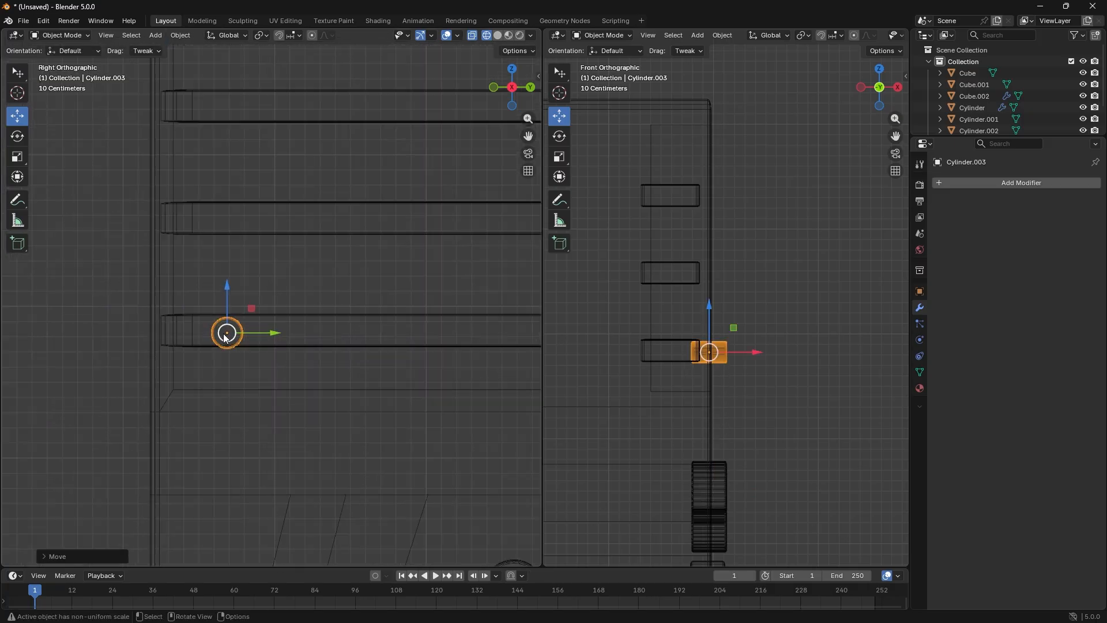
pyautogui.scroll(1, 223, 335)
pyautogui.keyDown('shift'); pyautogui.moveTo(241, 365); pyautogui.dragTo(293, 365, button='middle'); pyautogui.keyUp('shift')
pyautogui.scroll(2, 293, 364)
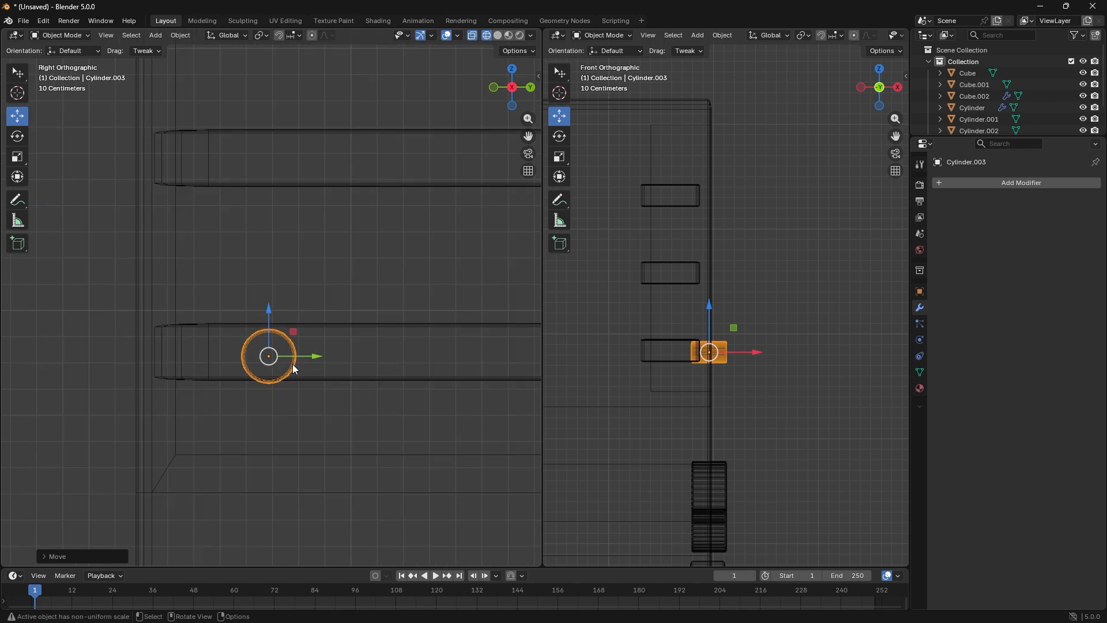
pyautogui.press('s')
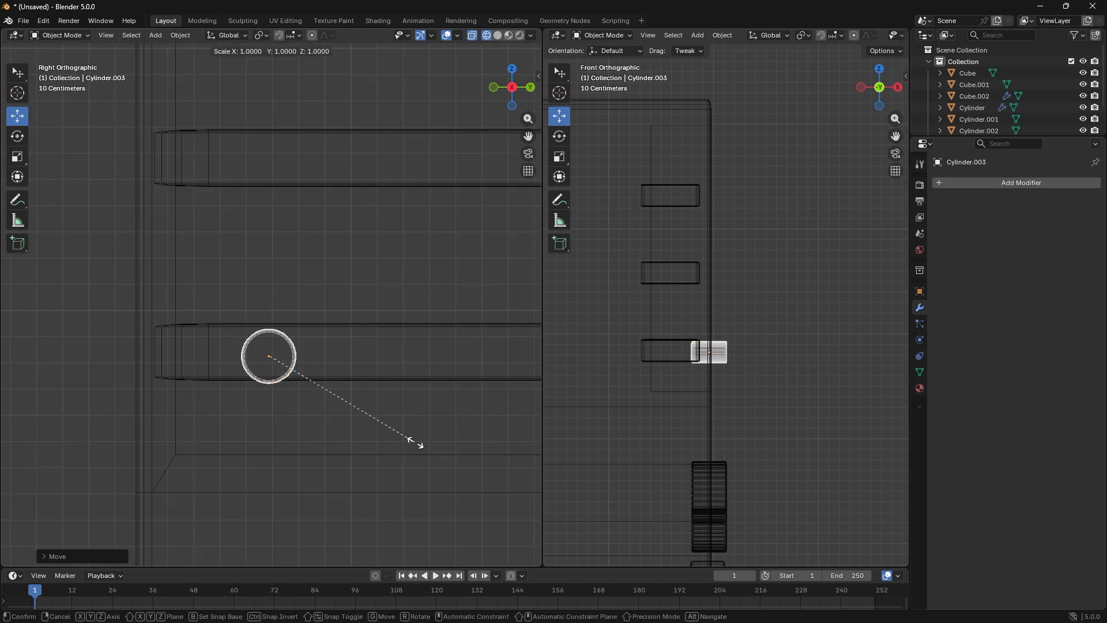
pyautogui.hotkey('shift', 'x')
pyautogui.click(378, 433)
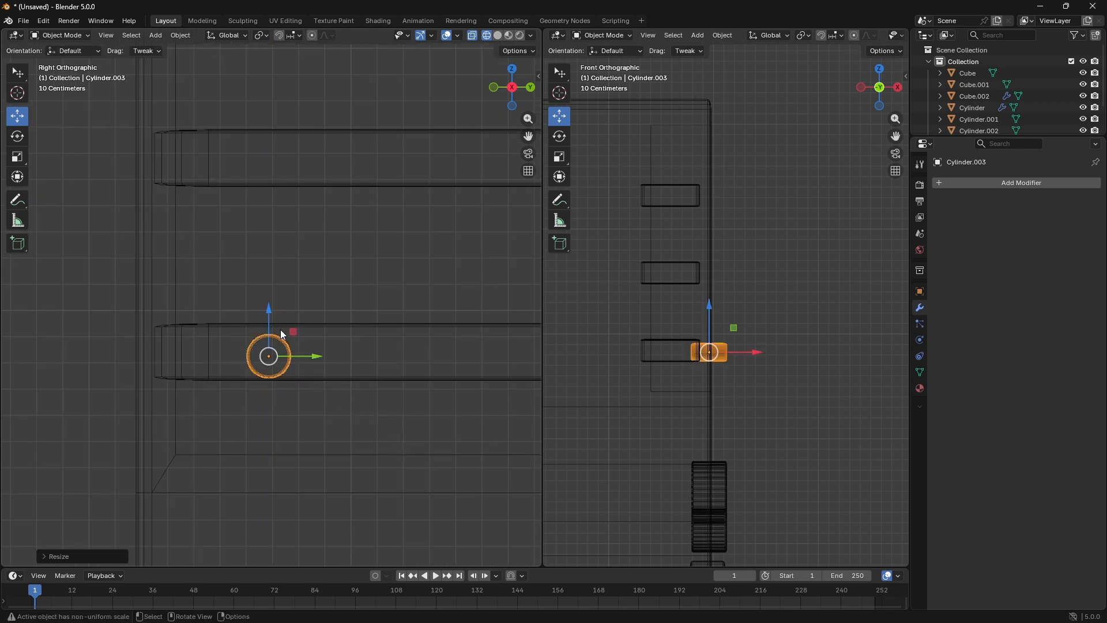
pyautogui.moveTo(267, 308); pyautogui.dragTo(267, 301)
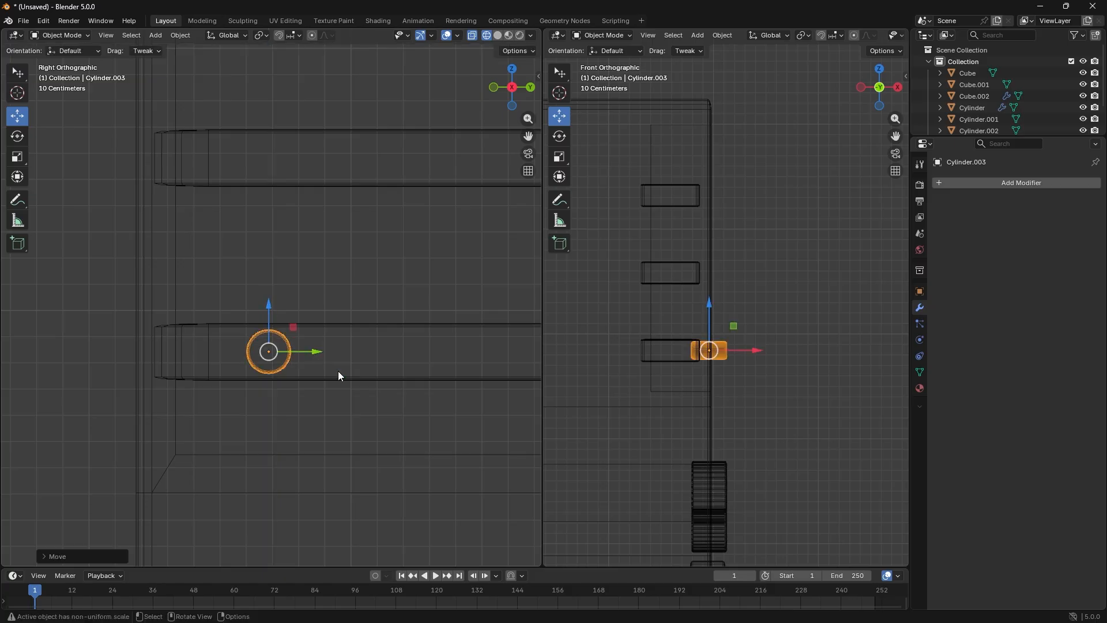
pyautogui.press('s')
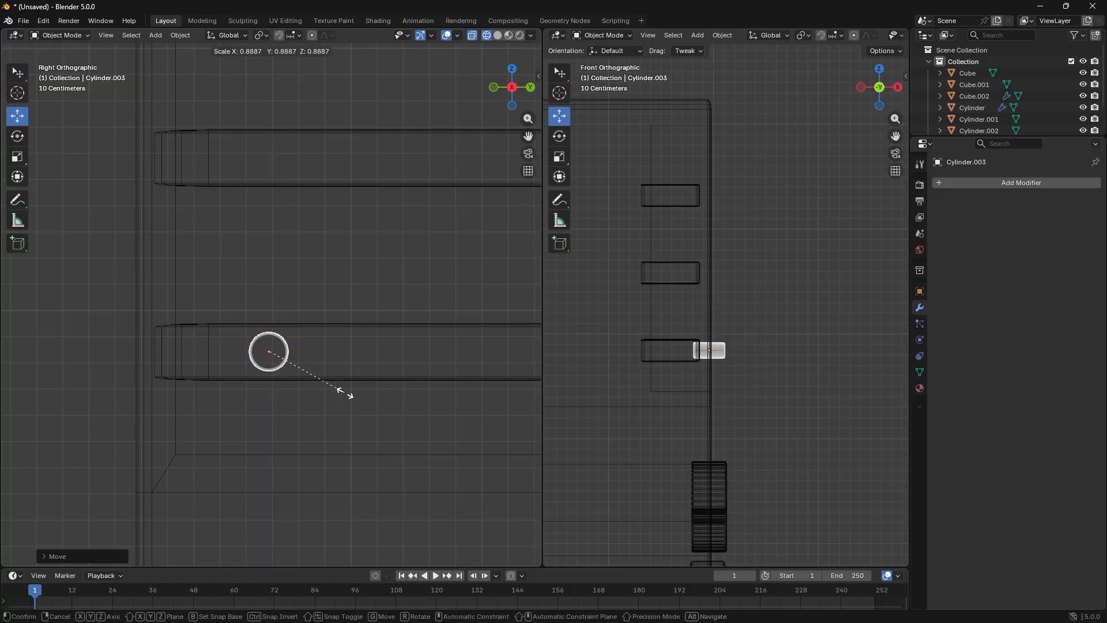
pyautogui.click(344, 395)
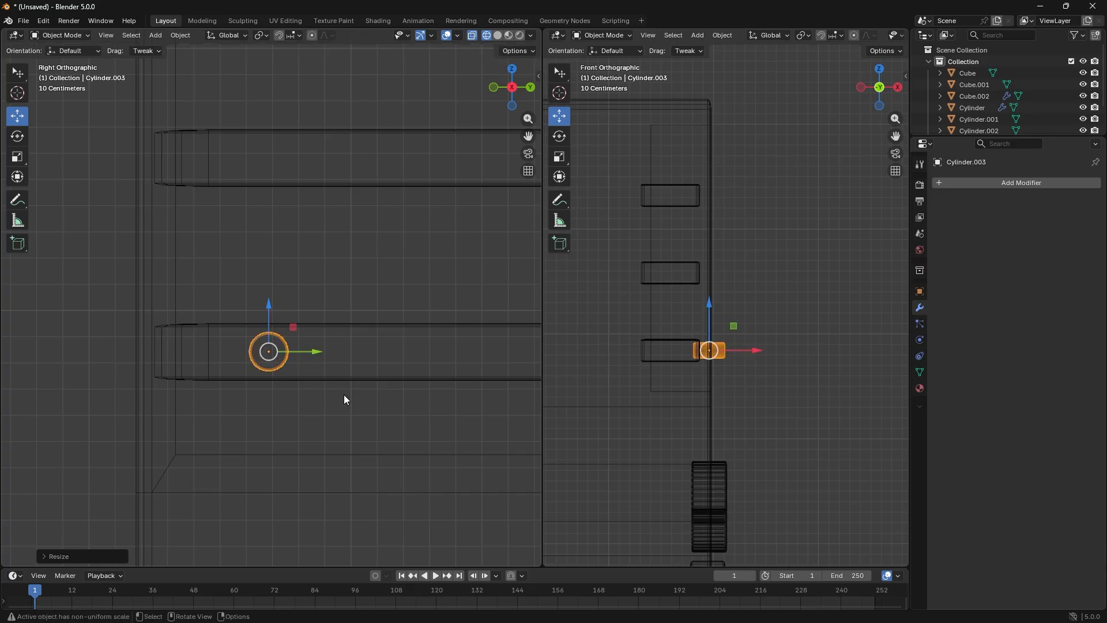
# - Scale the small cylinder to about 0.45 along X and move it back along X onto the shelf's front edge
pyautogui.press('s')
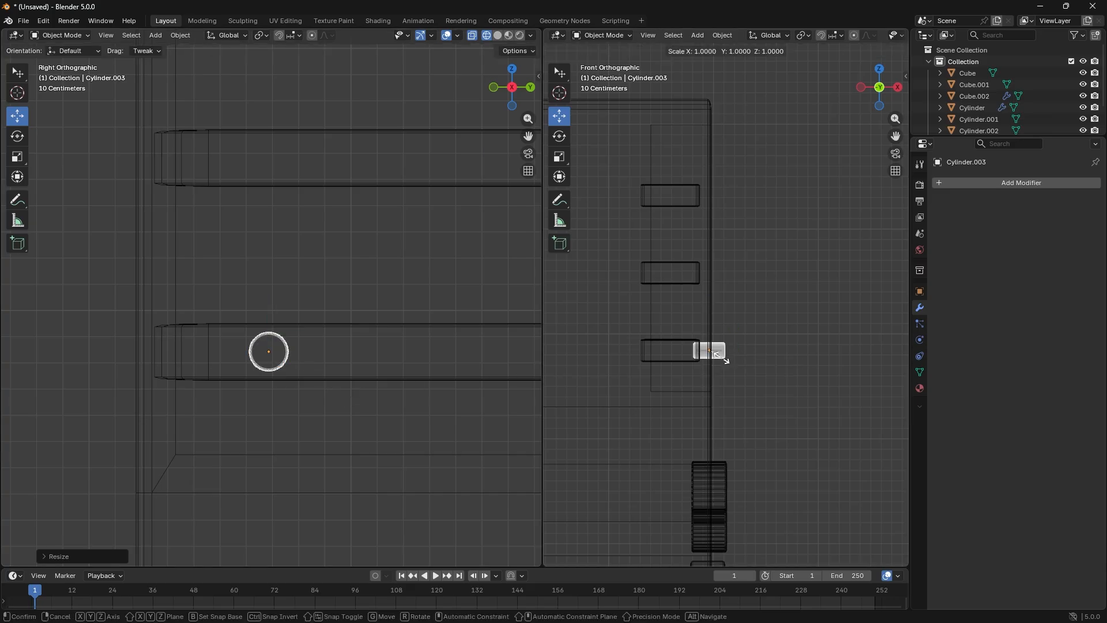
pyautogui.press('x')
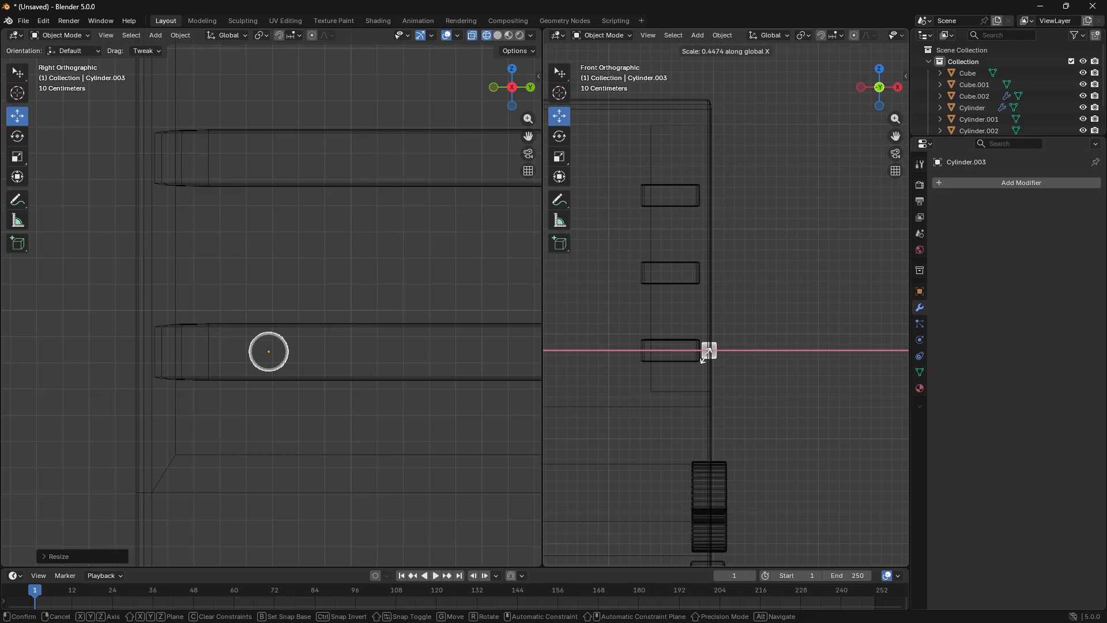
pyautogui.click(708, 352)
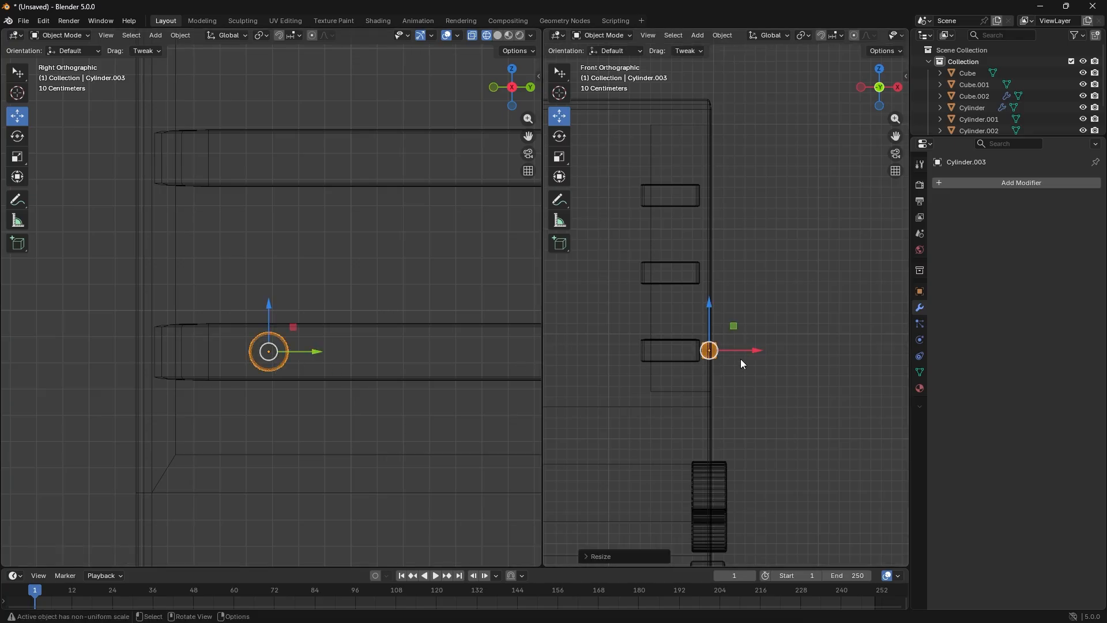
pyautogui.moveTo(757, 351); pyautogui.dragTo(743, 350)
pyautogui.click(358, 382)
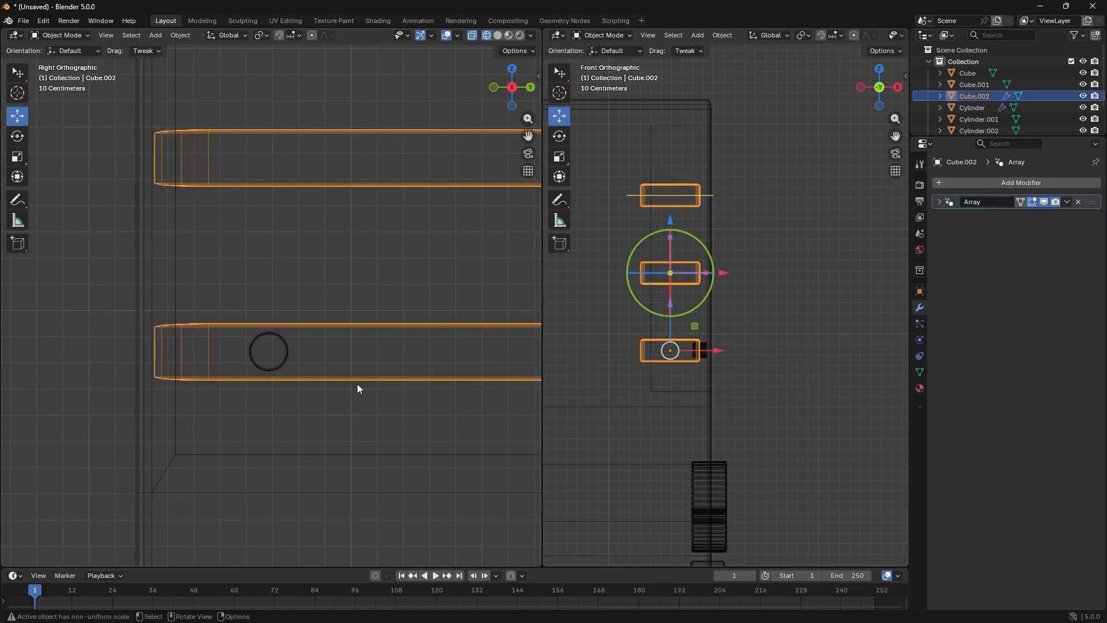
# - Add an Array modifier to the small cylinder and set its relative X offset to 0
pyautogui.click(267, 362)
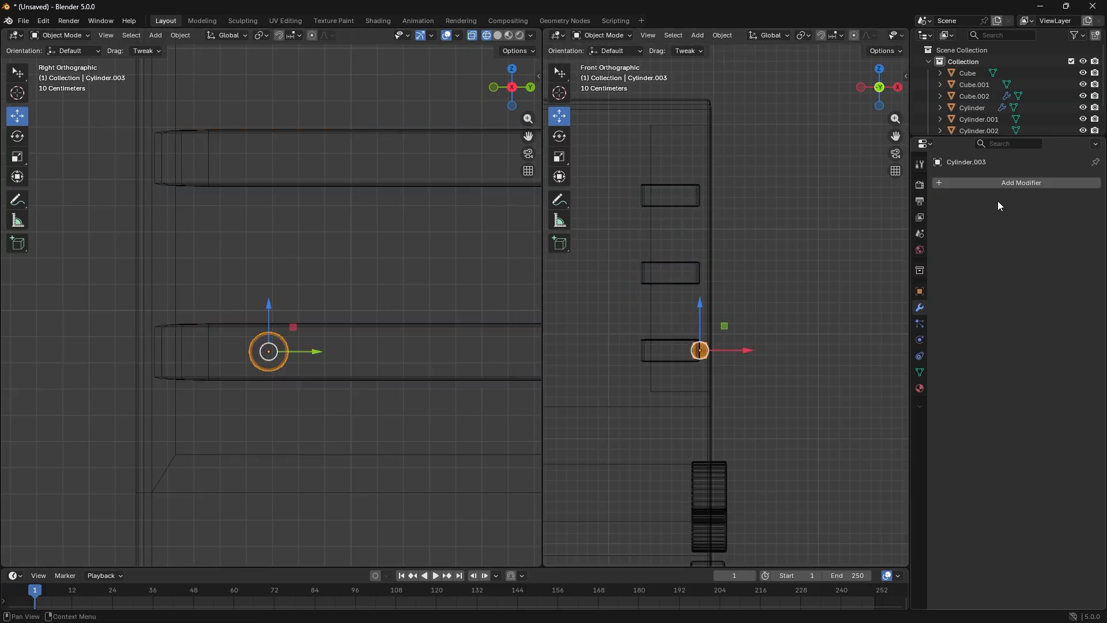
pyautogui.click(984, 179)
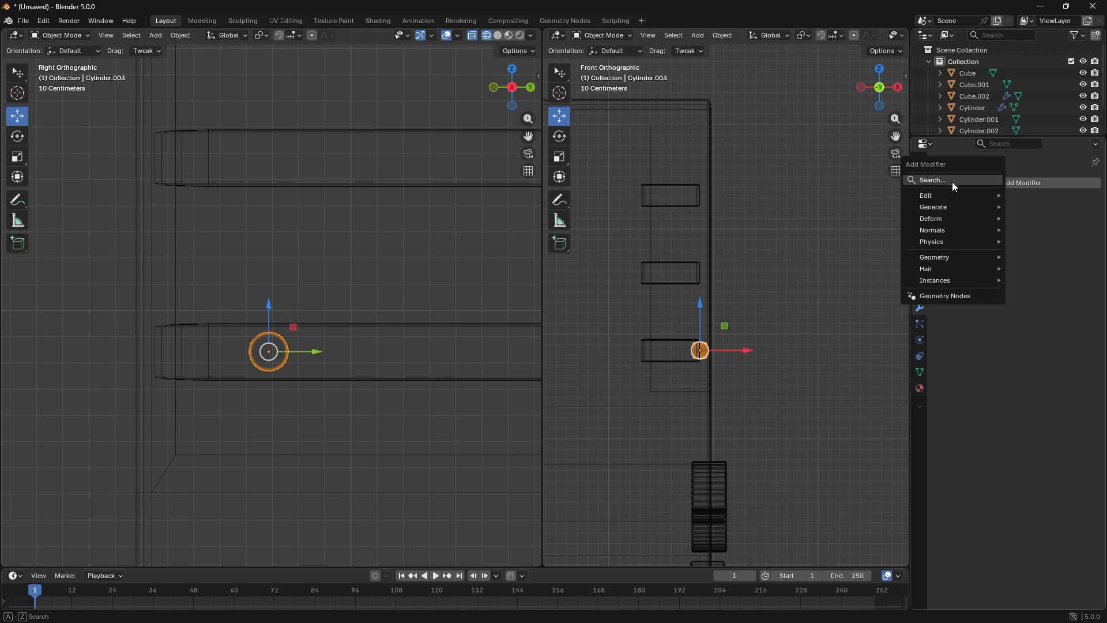
pyautogui.click(952, 182)
pyautogui.click(887, 208)
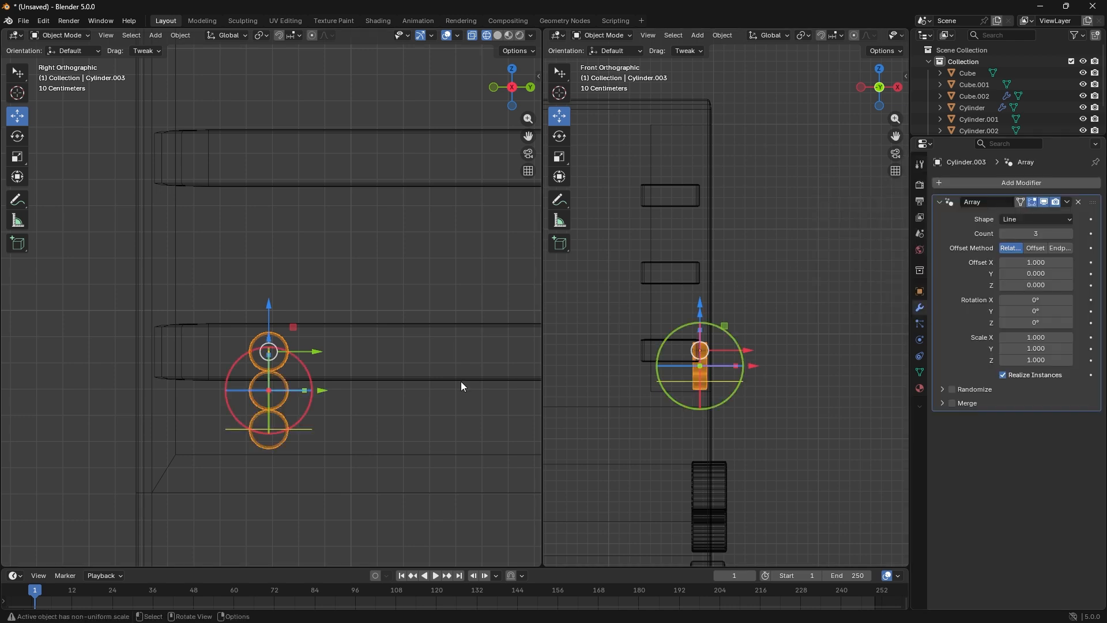
pyautogui.click(1041, 263)
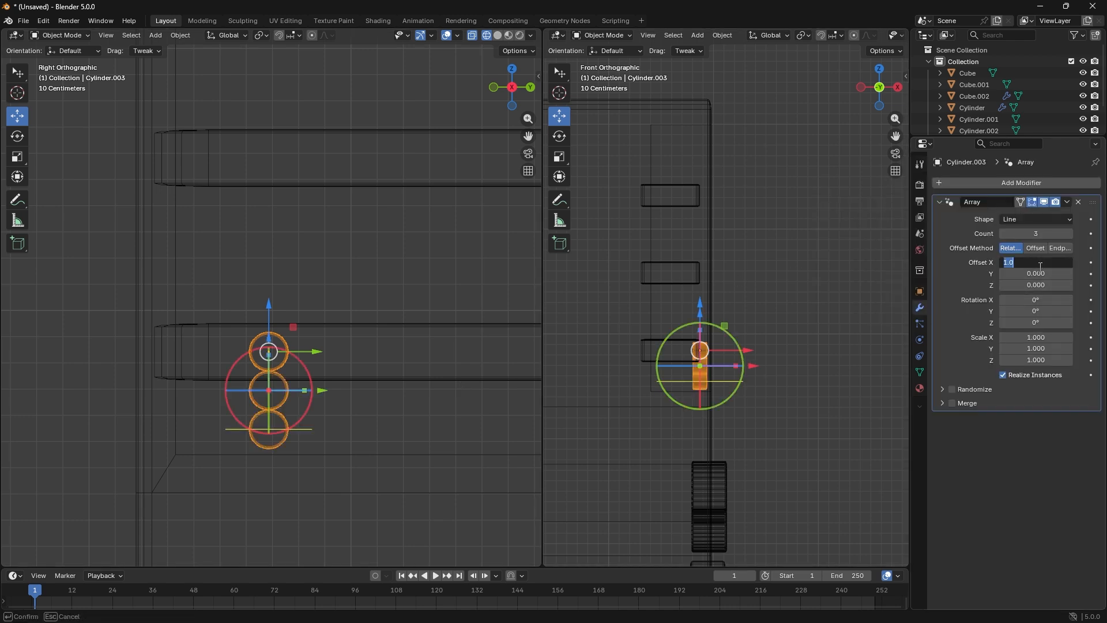
pyautogui.write('0')
pyautogui.press('Return')
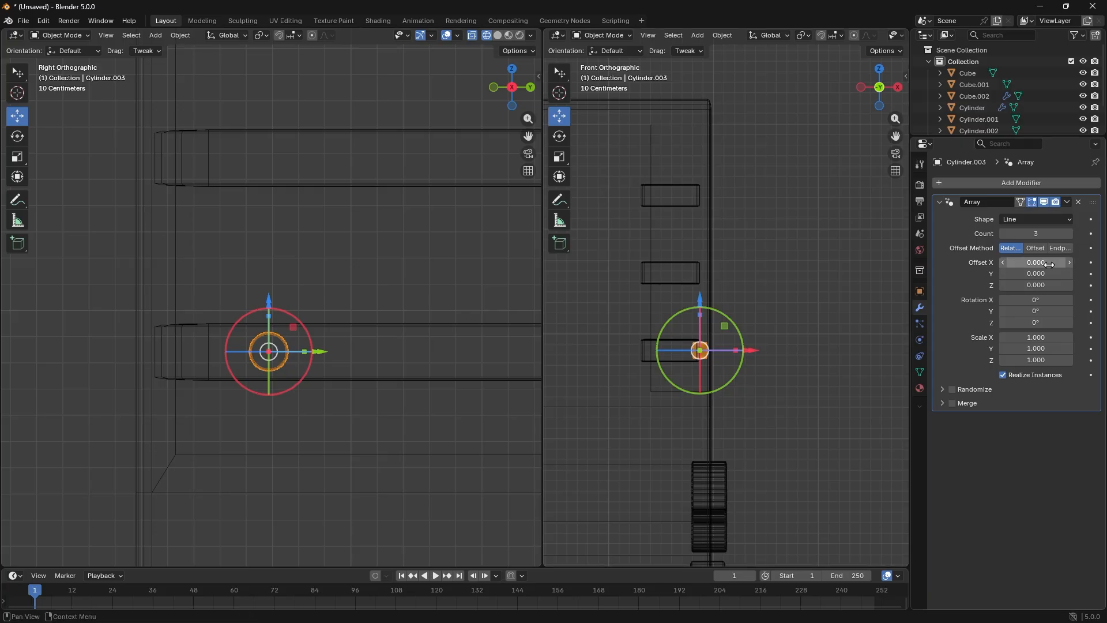
# - Set the small cylinder array's relative Y offset to 3.3 to space the copies along the shelf
pyautogui.moveTo(1038, 273); pyautogui.dragTo(1077, 273)
pyautogui.scroll(-5, 397, 389)
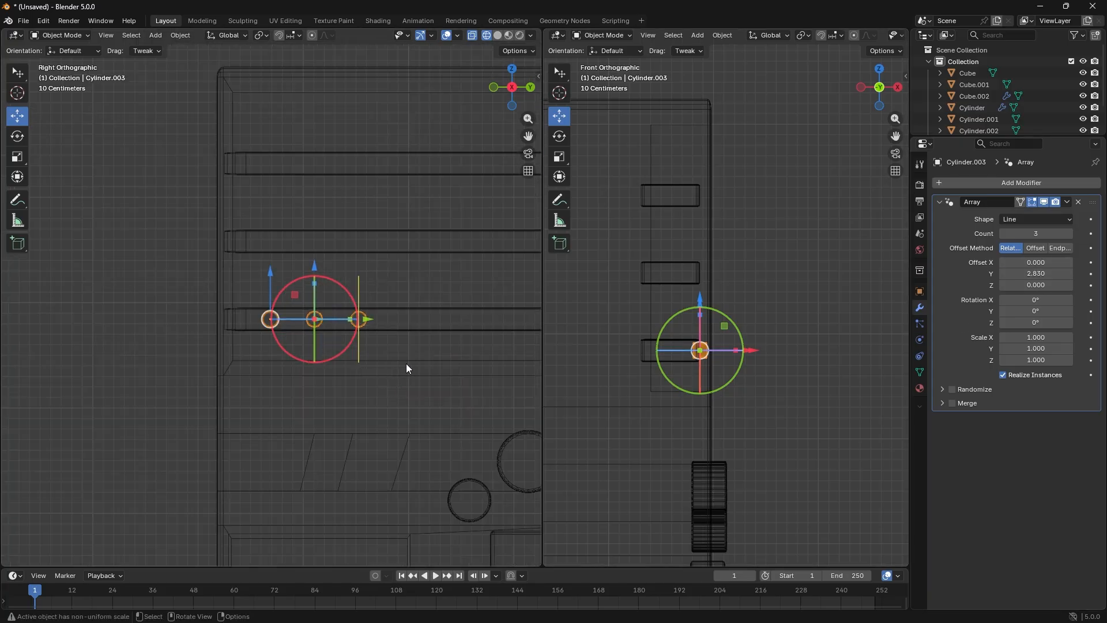
pyautogui.keyDown('shift'); pyautogui.moveTo(427, 359); pyautogui.dragTo(348, 364, button='middle'); pyautogui.keyUp('shift')
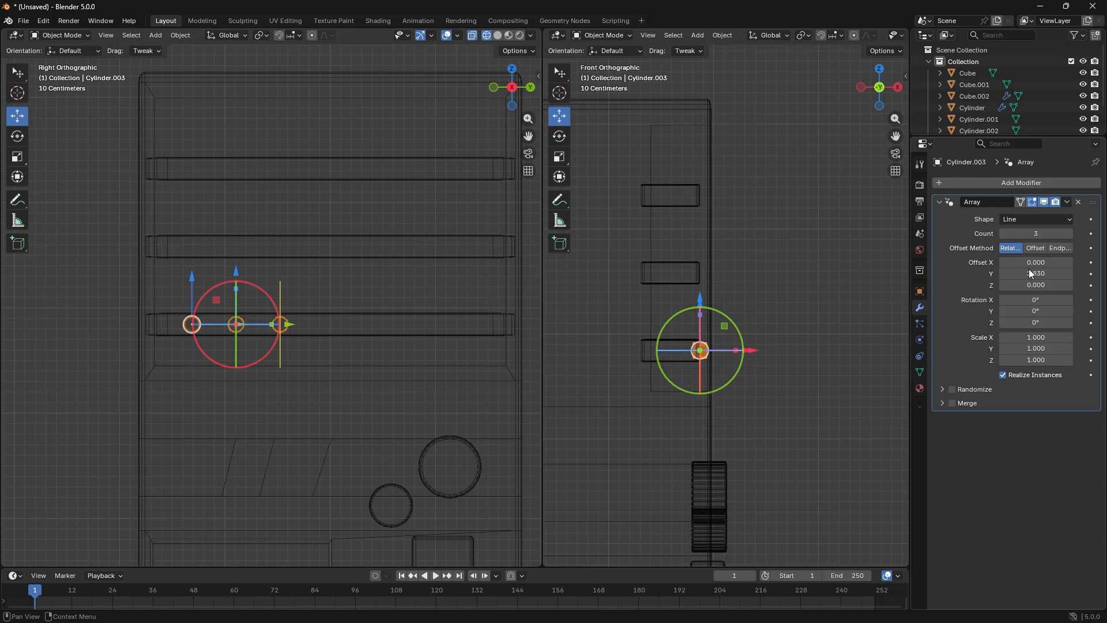
pyautogui.moveTo(1030, 273); pyautogui.dragTo(1040, 273)
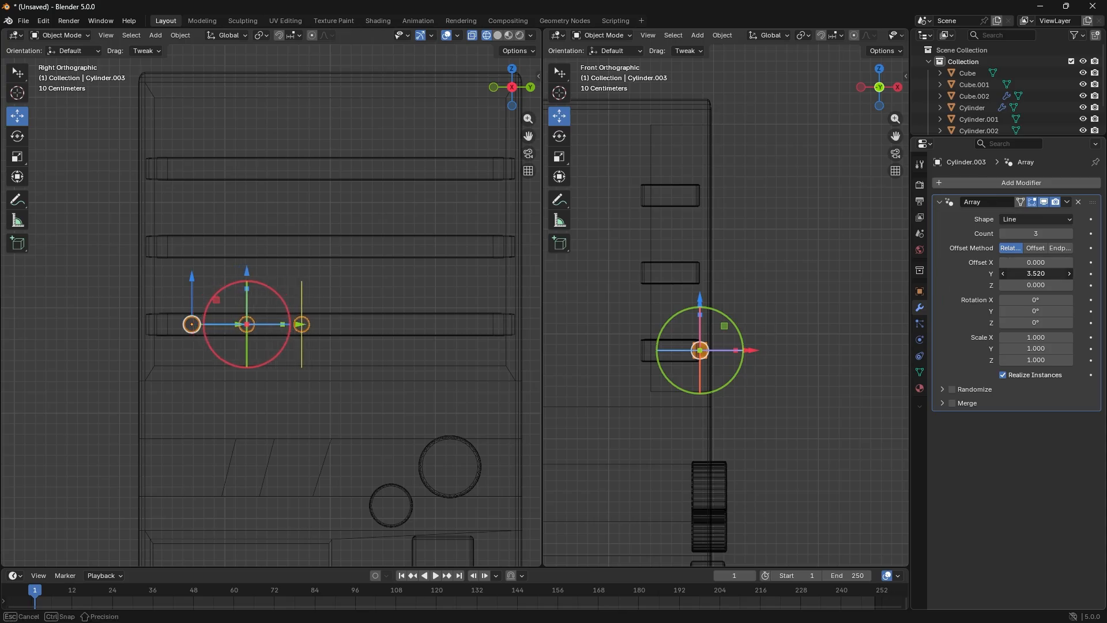
pyautogui.moveTo(1041, 273); pyautogui.dragTo(1035, 274)
pyautogui.click(1035, 274)
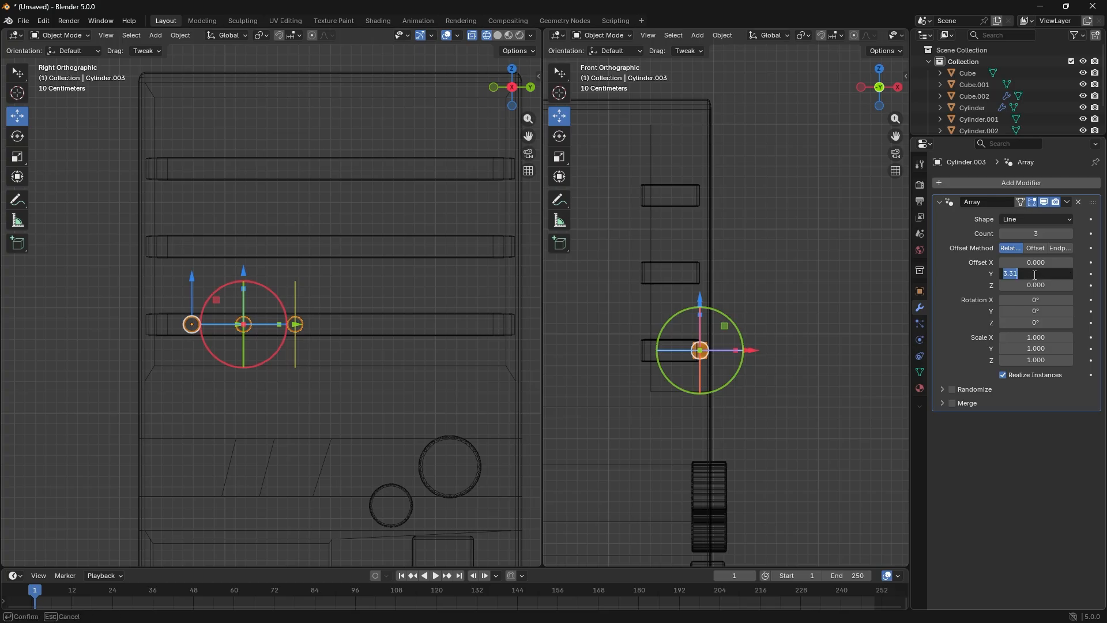
pyautogui.write('3.3')
pyautogui.press('Return')
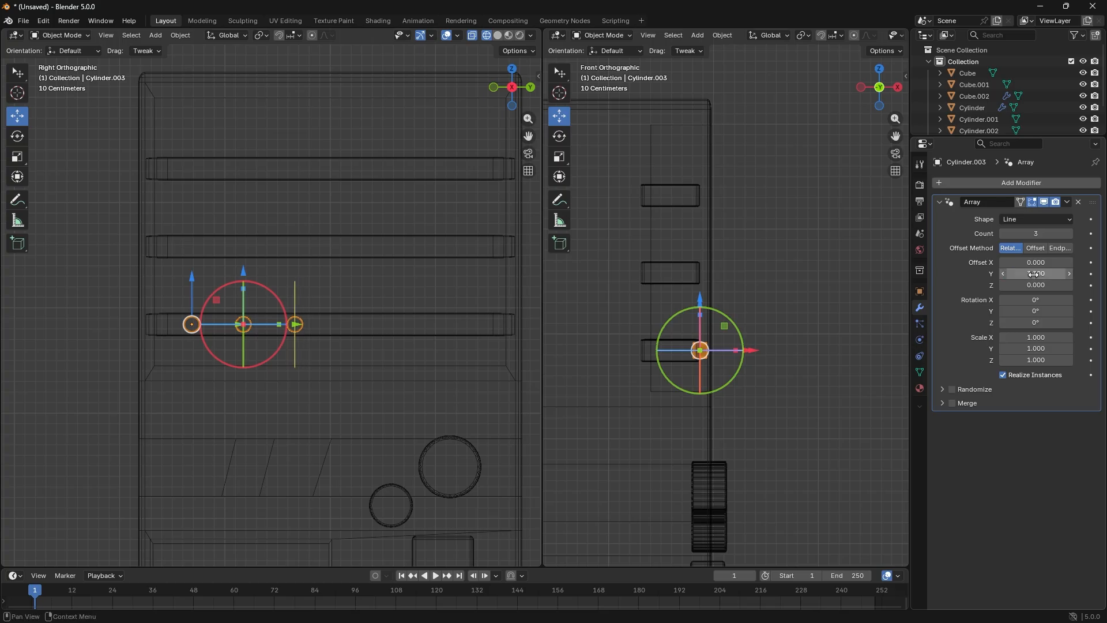
pyautogui.click(940, 203)
# - Add a Mirror modifier to the small cylinders, using the shelf as mirror object and only the Y axis
pyautogui.click(949, 183)
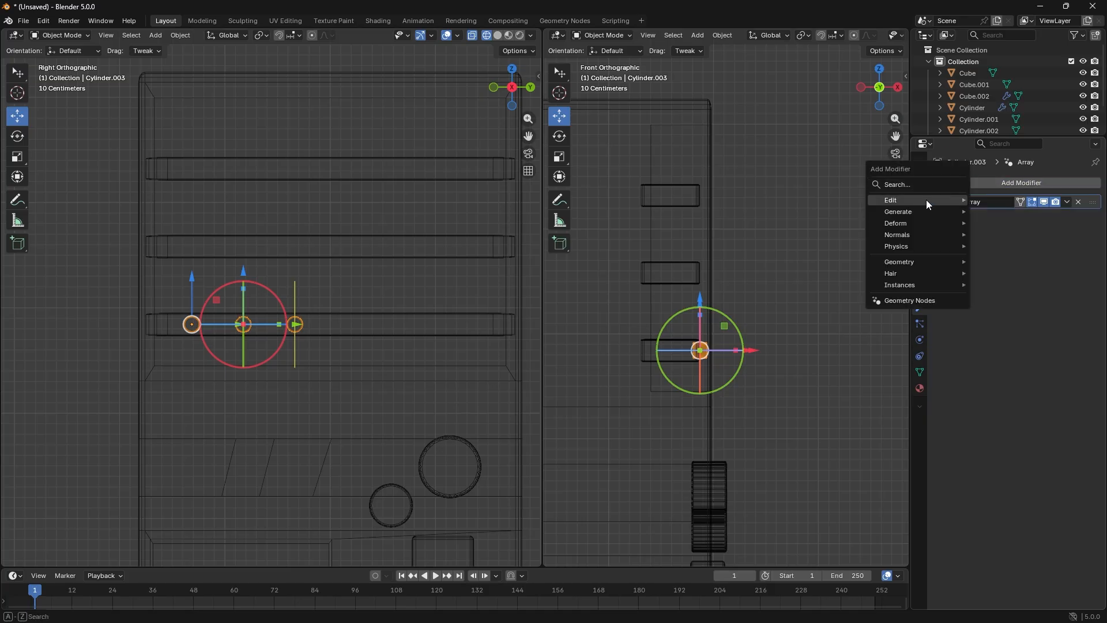
pyautogui.click(913, 185)
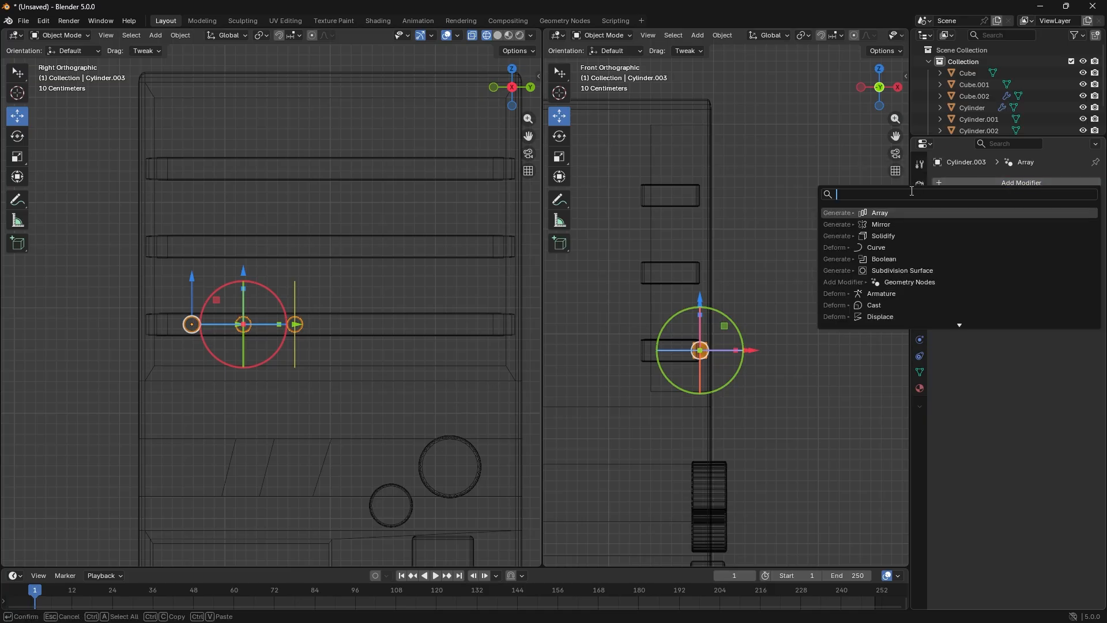
pyautogui.click(890, 223)
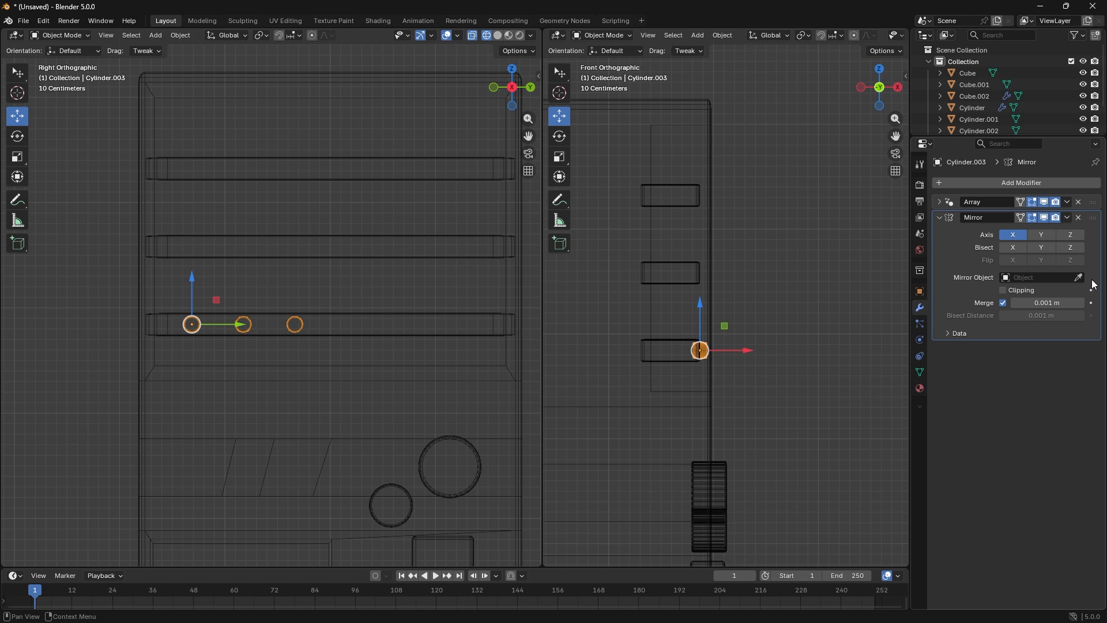
pyautogui.click(1078, 277)
pyautogui.click(403, 313)
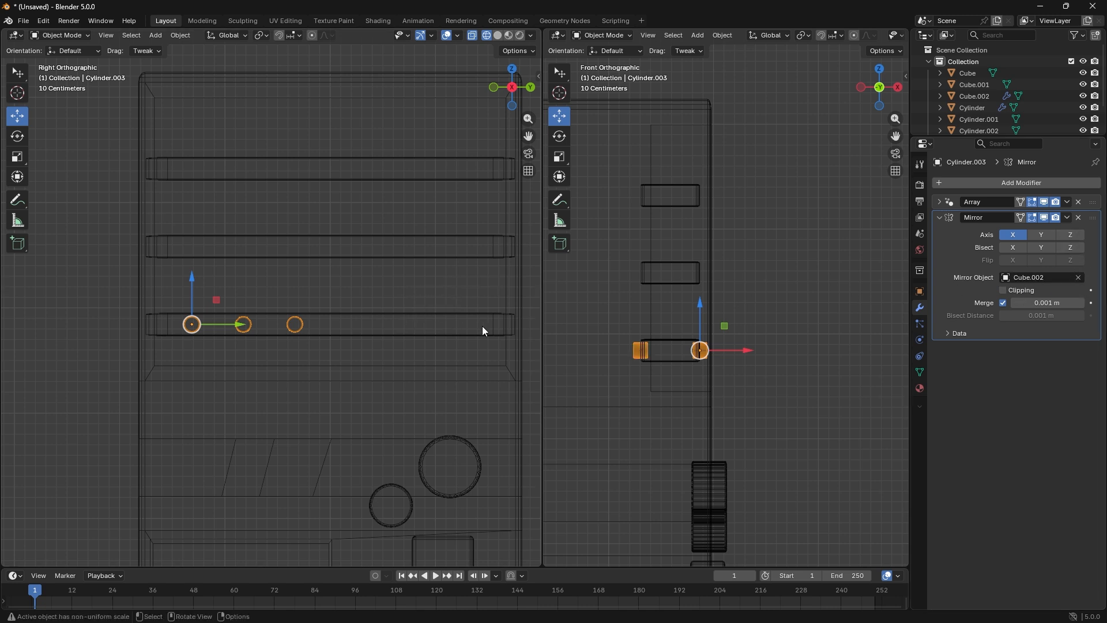
pyautogui.click(1045, 238)
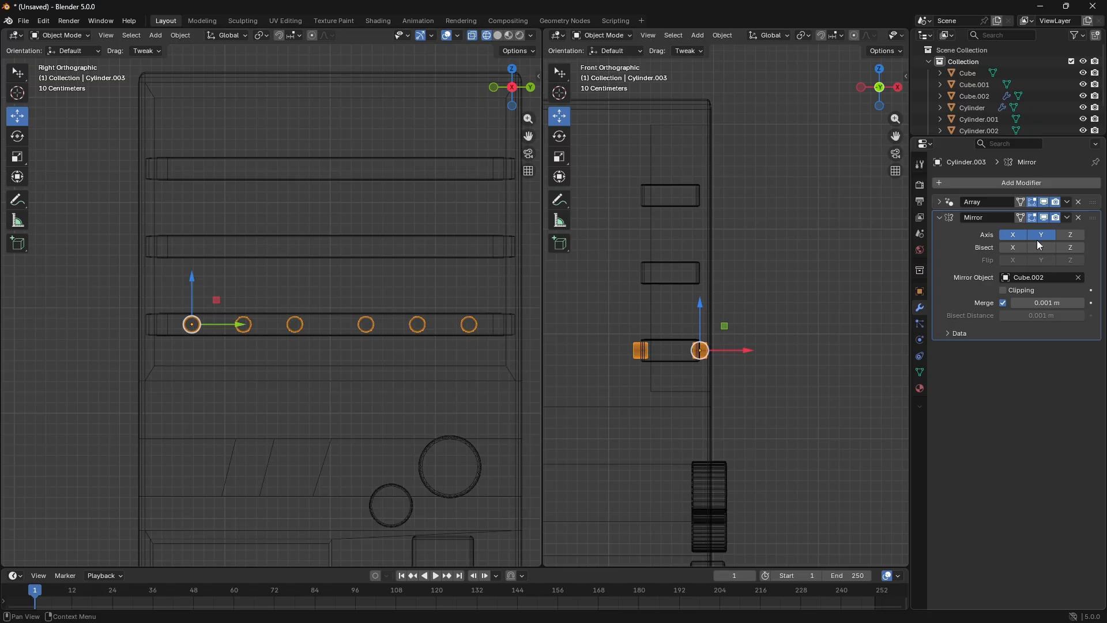
pyautogui.click(1010, 236)
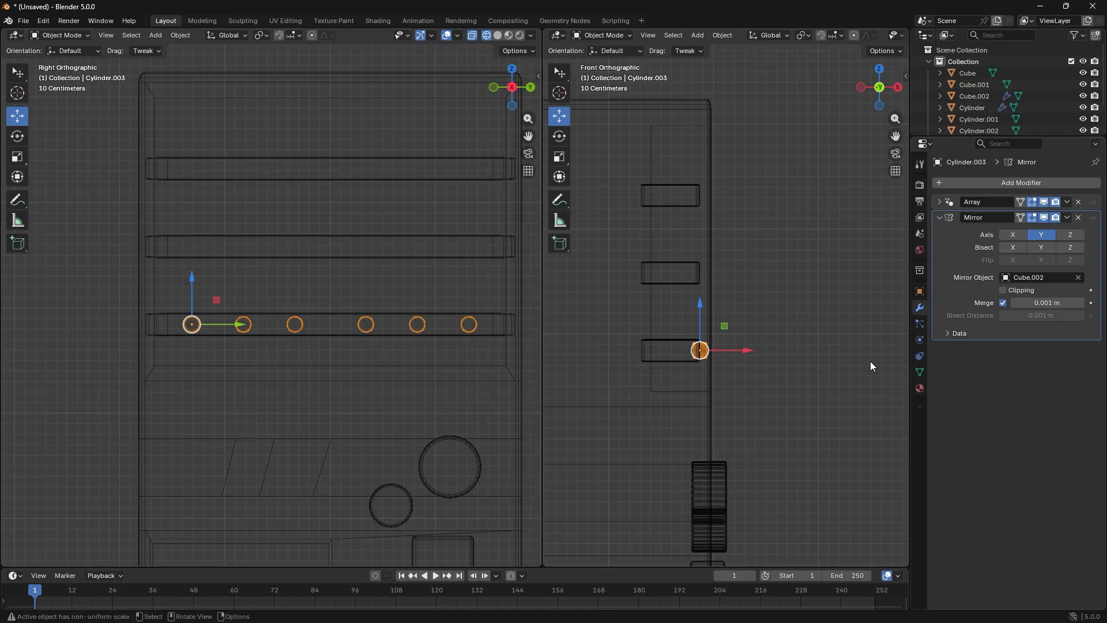
pyautogui.click(943, 216)
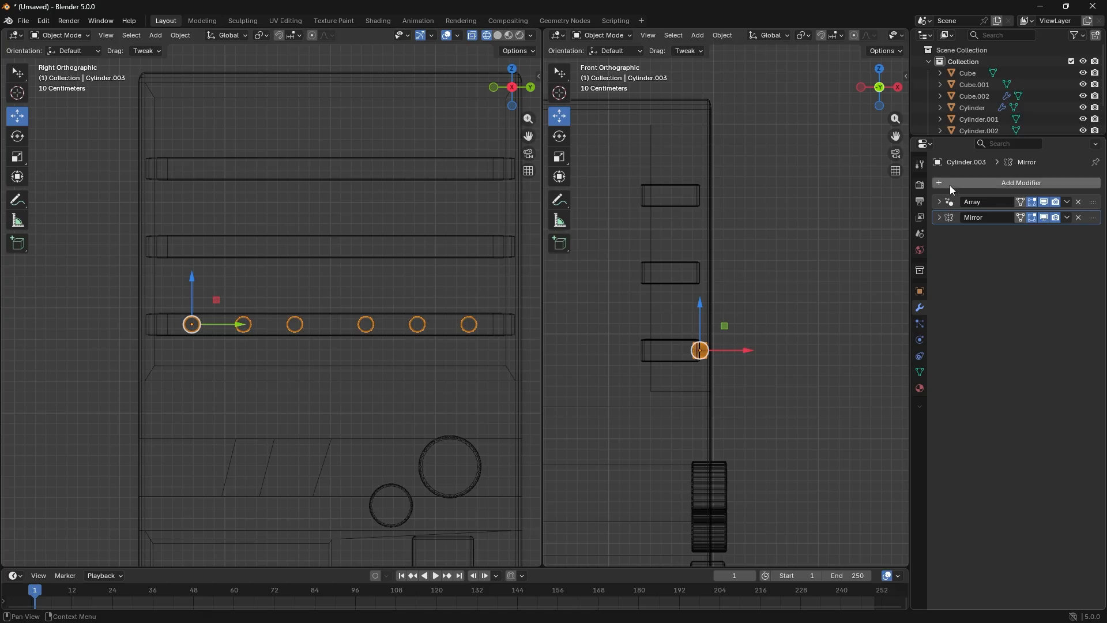
# - Add a second Array modifier to the small cylinders, after their Mirror modifier
pyautogui.click(952, 184)
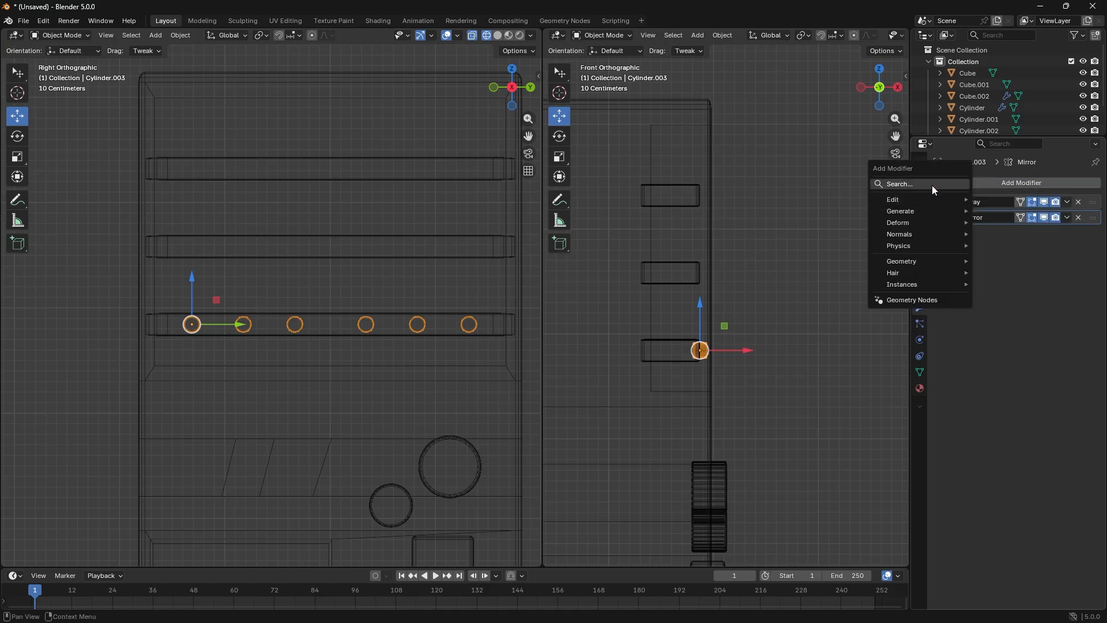
pyautogui.click(932, 185)
pyautogui.click(900, 217)
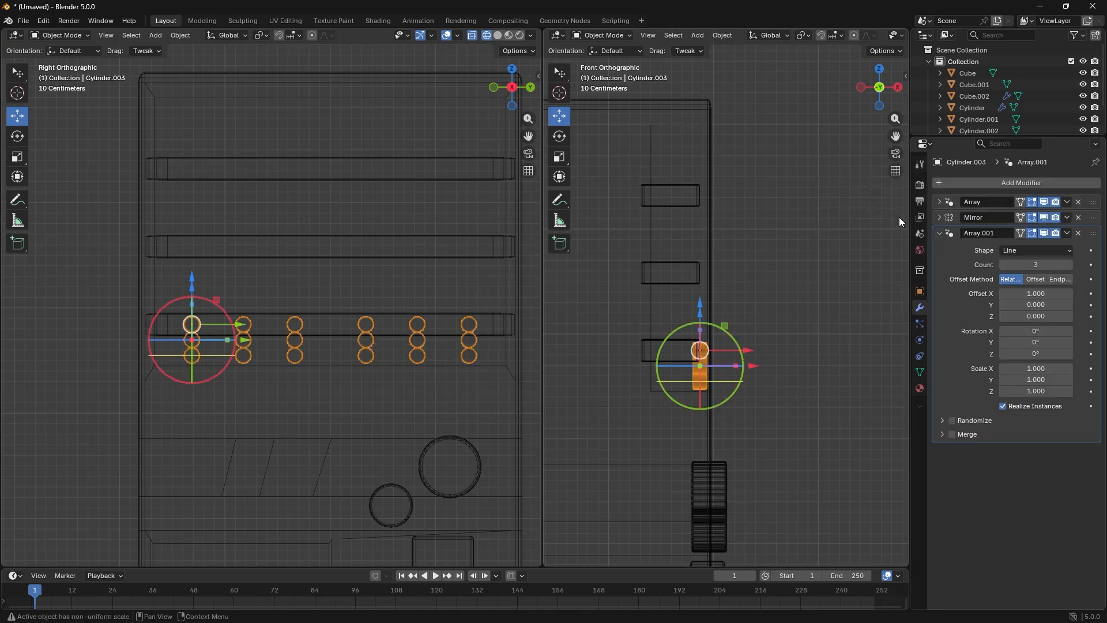
# - Try a relative X offset of 0 for the small cylinders' second array
pyautogui.click(1039, 293)
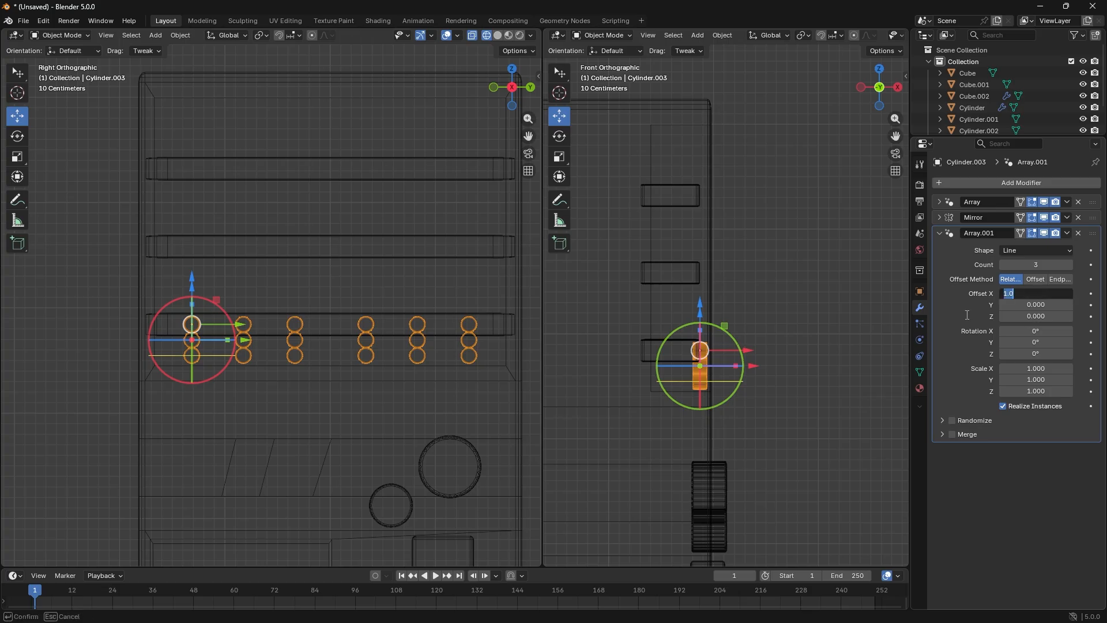
pyautogui.click(957, 310)
pyautogui.click(1039, 293)
pyautogui.write('0')
pyautogui.press('Return')
# - Set the second array's relative X offset to -5 to repeat the cylinder row on the upper shelves
pyautogui.moveTo(1042, 315); pyautogui.dragTo(845, 294)
pyautogui.press('Escape')
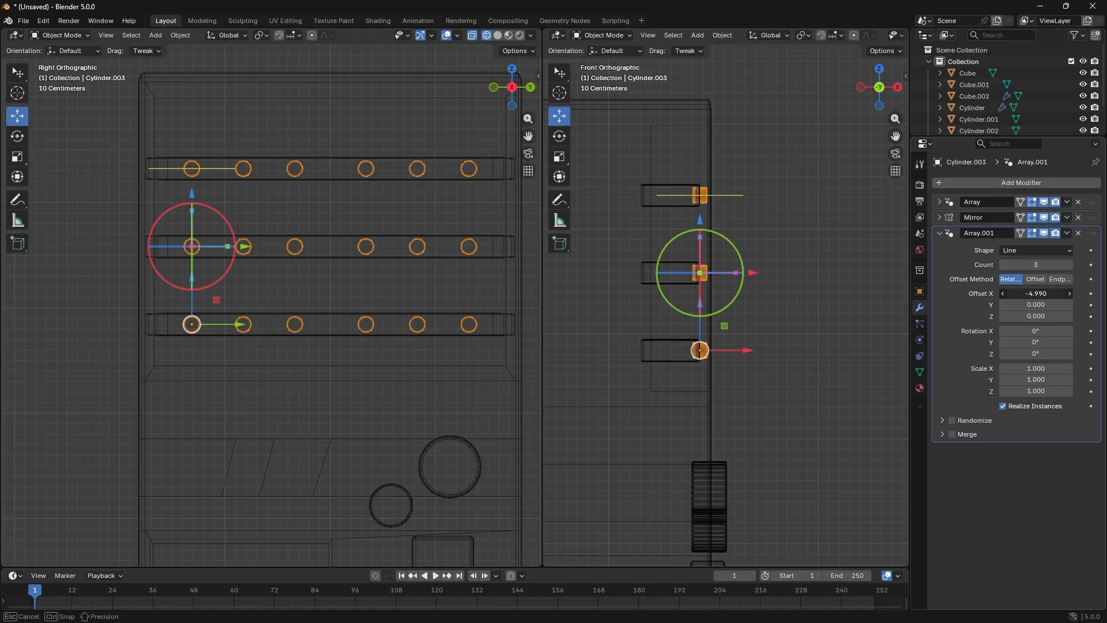
pyautogui.moveTo(846, 294); pyautogui.dragTo(846, 293)
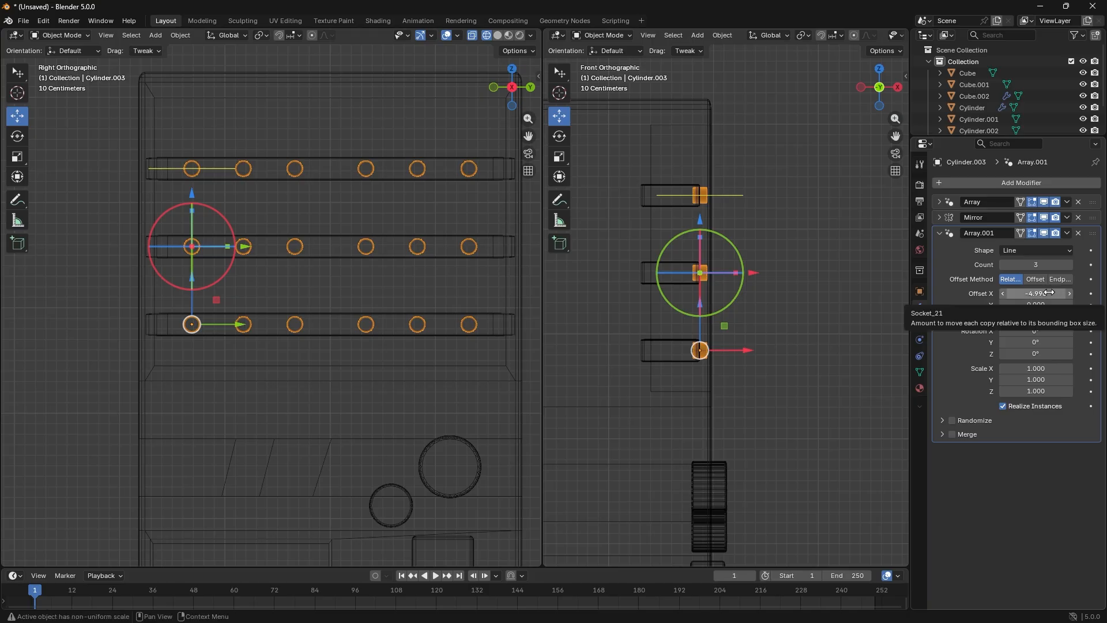
pyautogui.click(1048, 293)
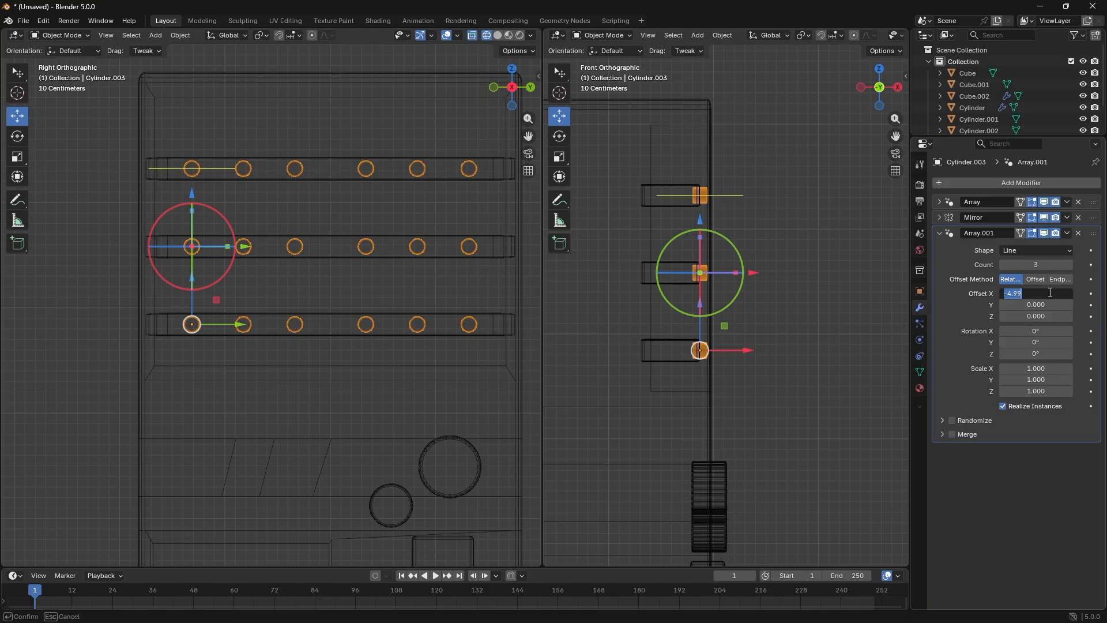
pyautogui.write('-5')
pyautogui.press('Return')
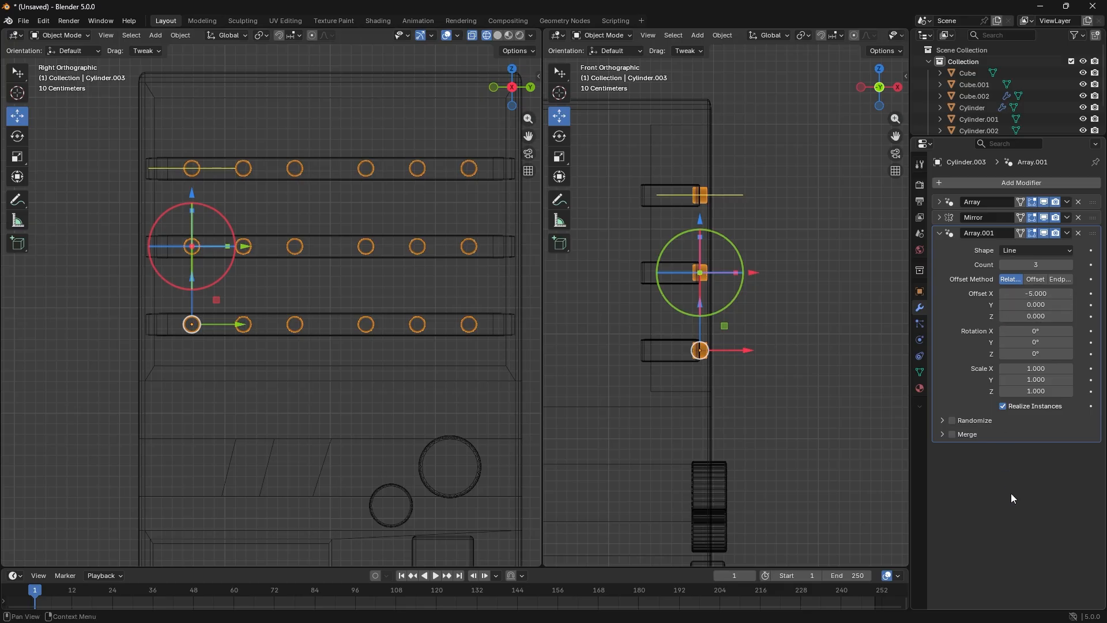
# - Examine the shelves' Array modifier settings against those of the small cylinders, then clear the selection
pyautogui.click(482, 332)
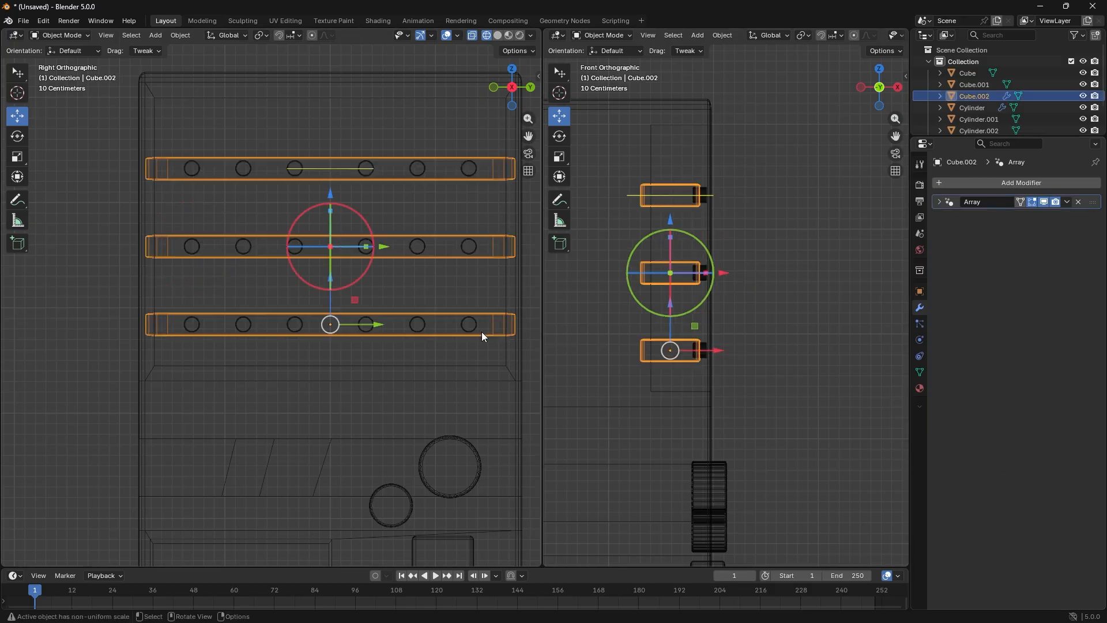
pyautogui.click(939, 202)
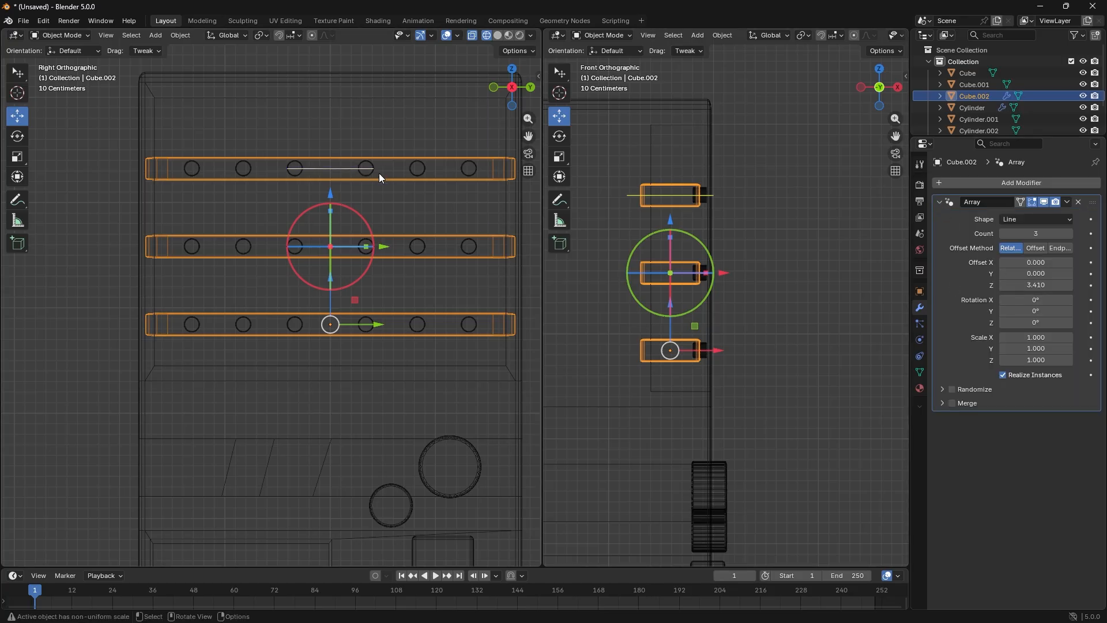
pyautogui.click(415, 171)
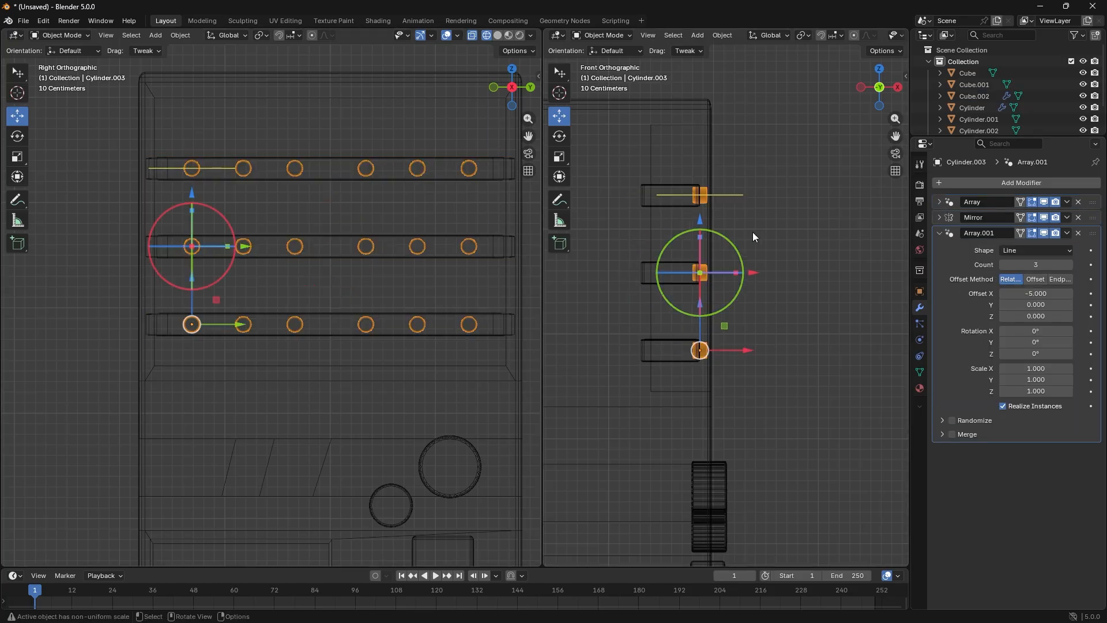
pyautogui.click(798, 217)
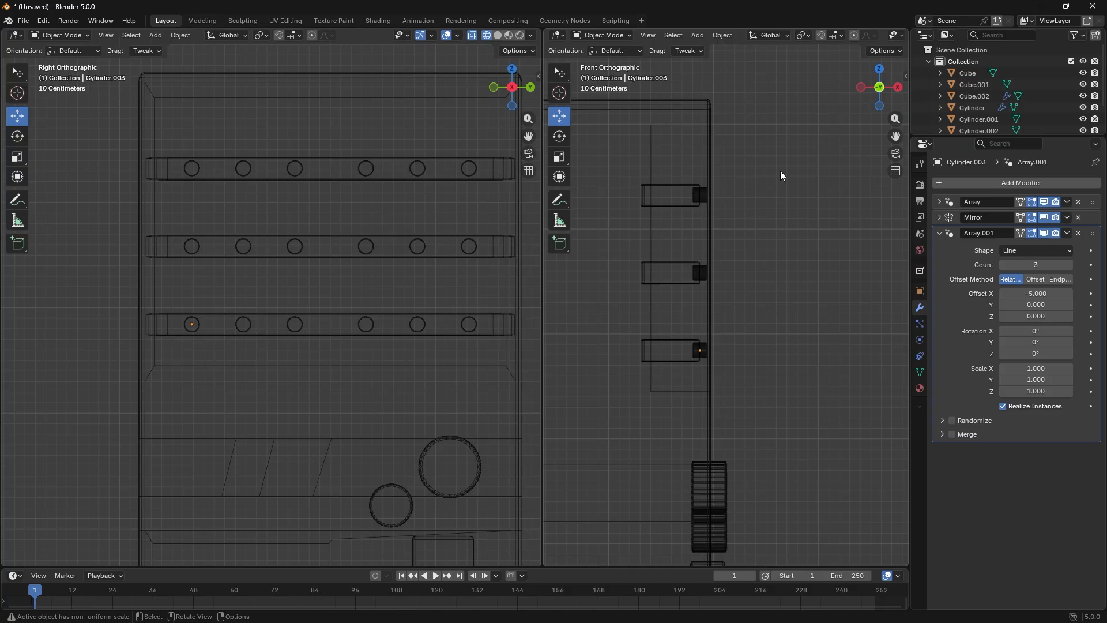
# - Add a cylinder mesh and move it along Y beside the machine and up along Z to about mid-height
pyautogui.scroll(-5, 392, 313)
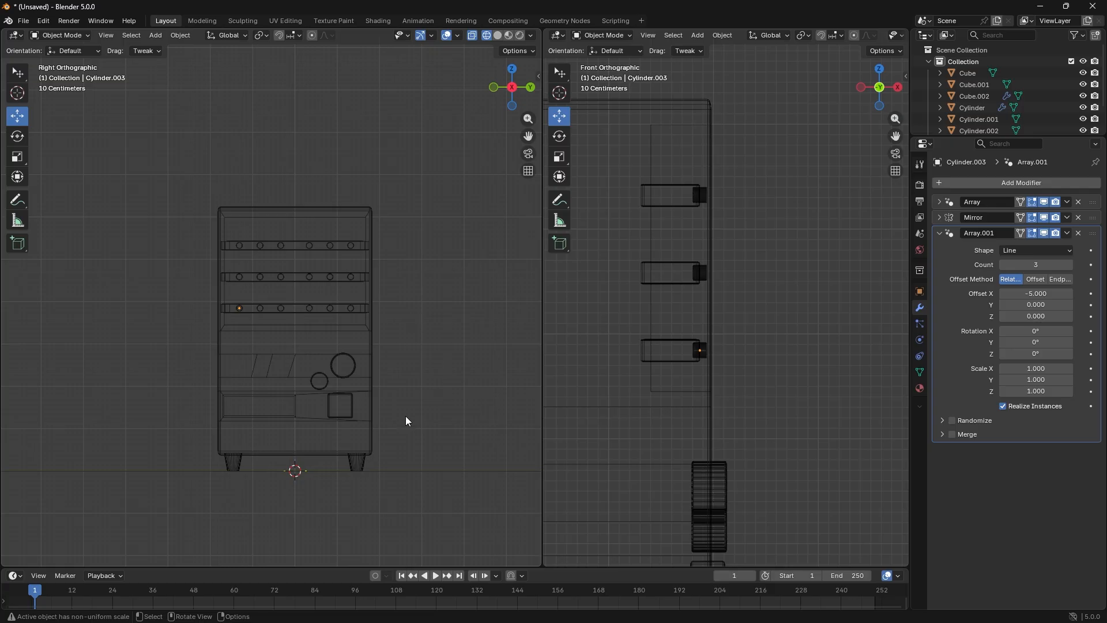
pyautogui.hotkey('shift', 's')
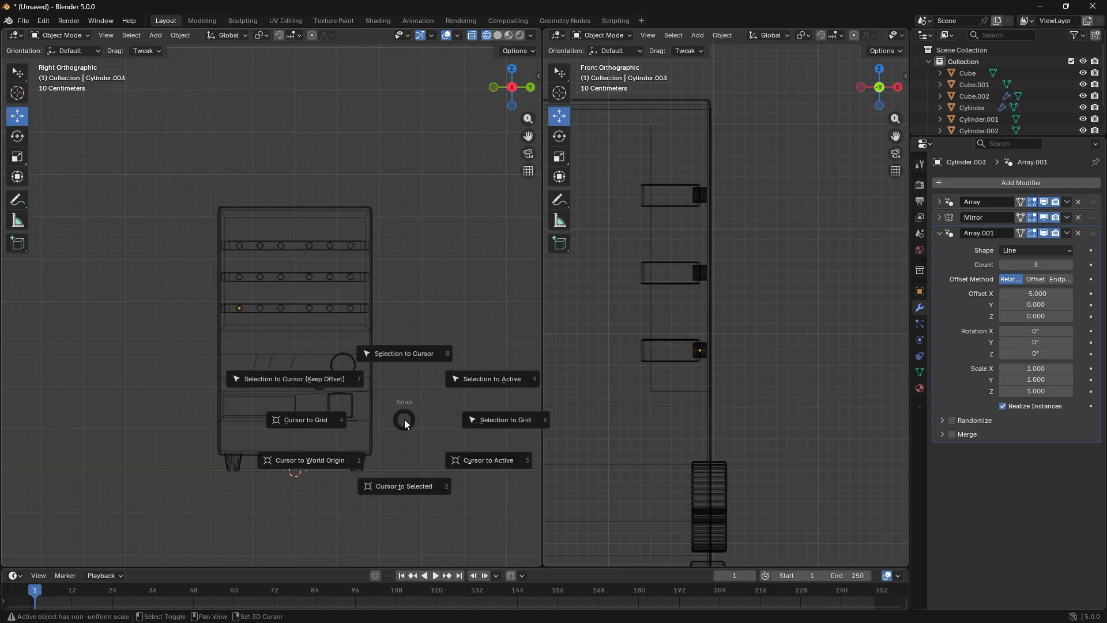
pyautogui.hotkey('shift', 'a')
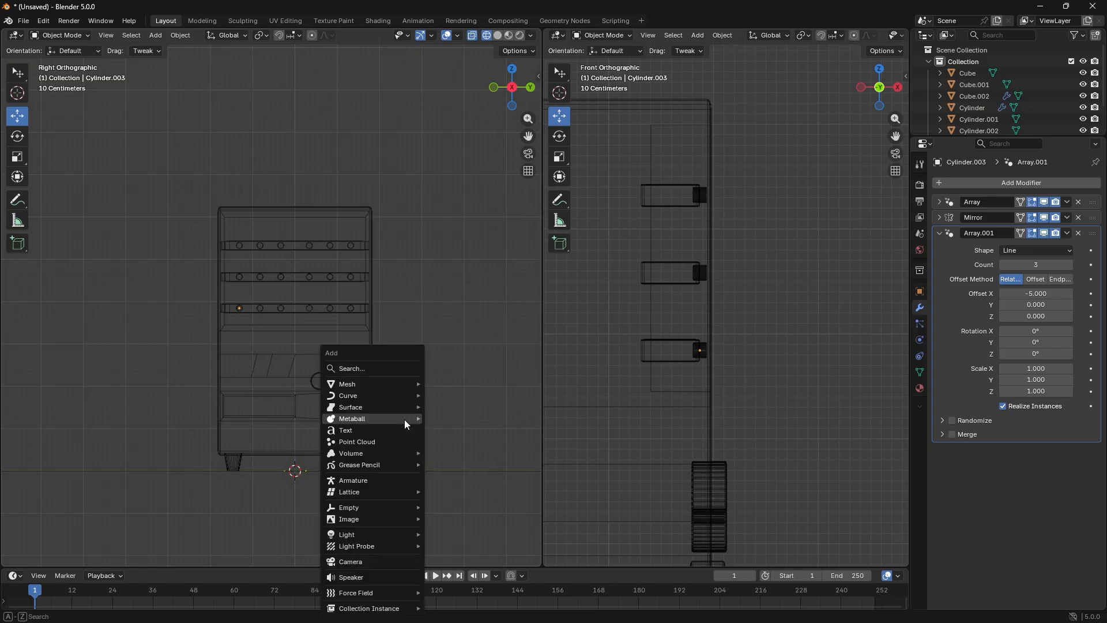
pyautogui.moveTo(400, 382)
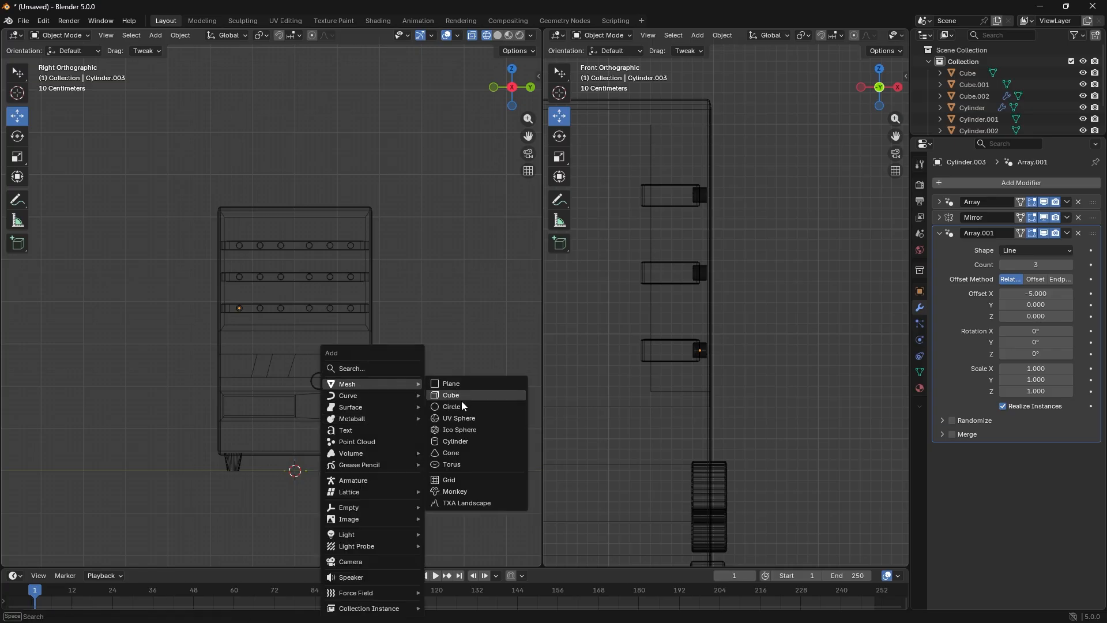
pyautogui.click(459, 441)
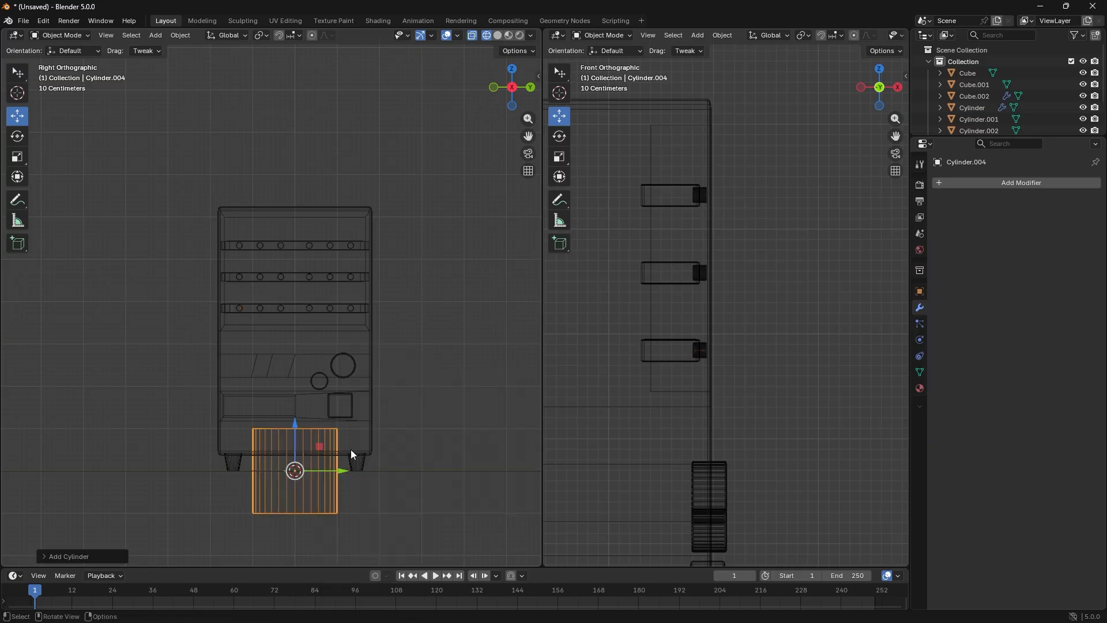
pyautogui.moveTo(336, 470); pyautogui.dragTo(492, 470)
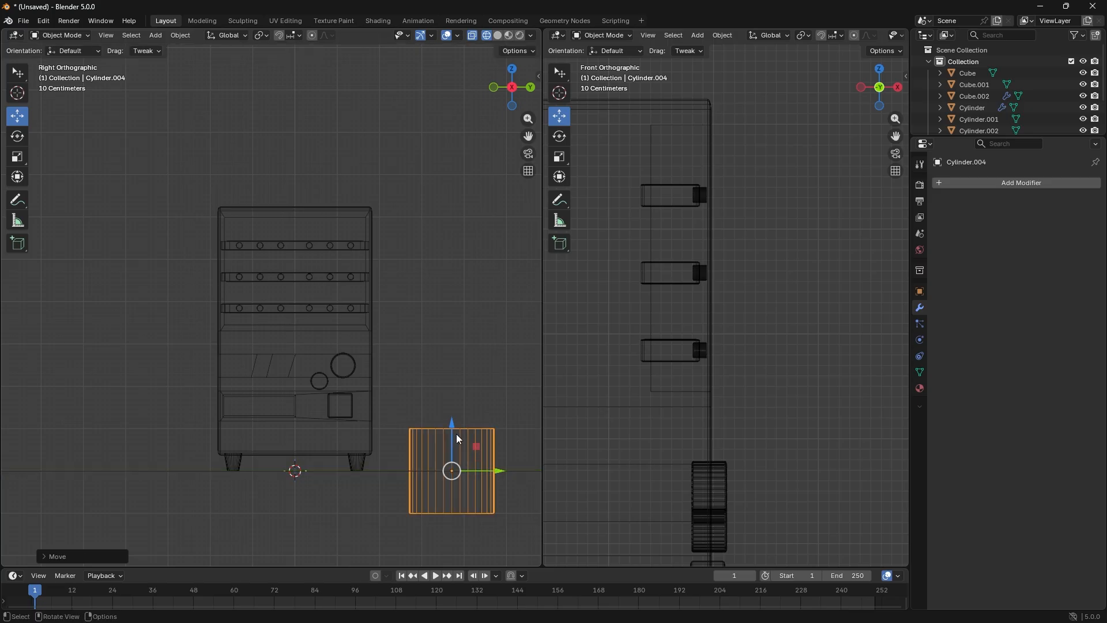
pyautogui.moveTo(457, 433); pyautogui.dragTo(459, 231)
# - Scale the new cylinder down uniformly to roughly a seventh of its original size
pyautogui.scroll(-2, 458, 309)
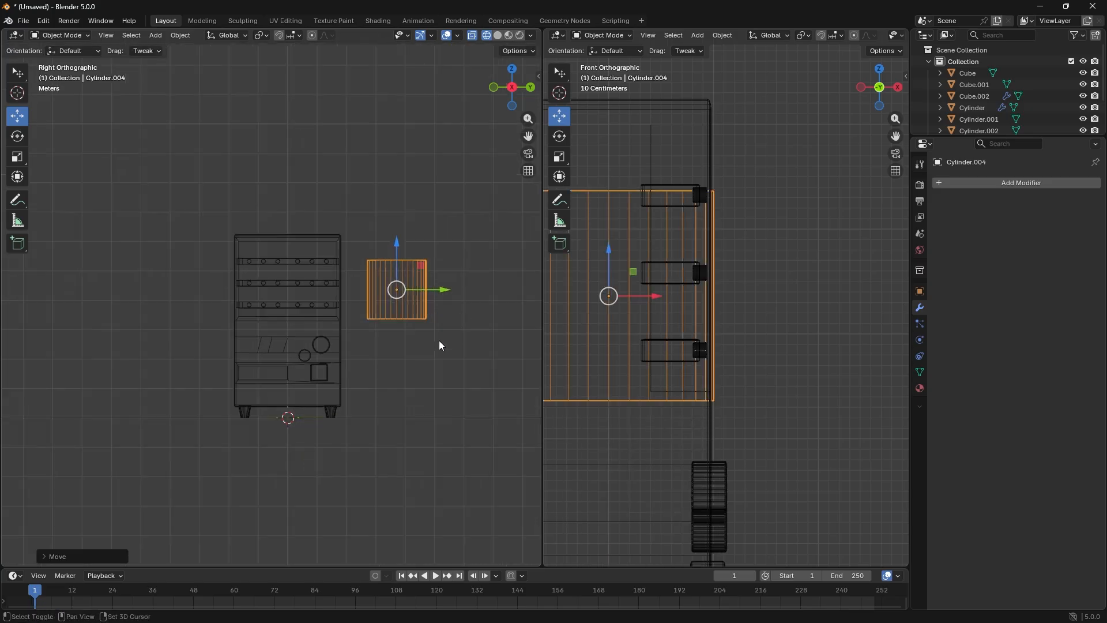
pyautogui.keyDown('shift'); pyautogui.moveTo(438, 340); pyautogui.dragTo(288, 352, button='middle'); pyautogui.keyUp('shift')
pyautogui.scroll(1, 274, 307)
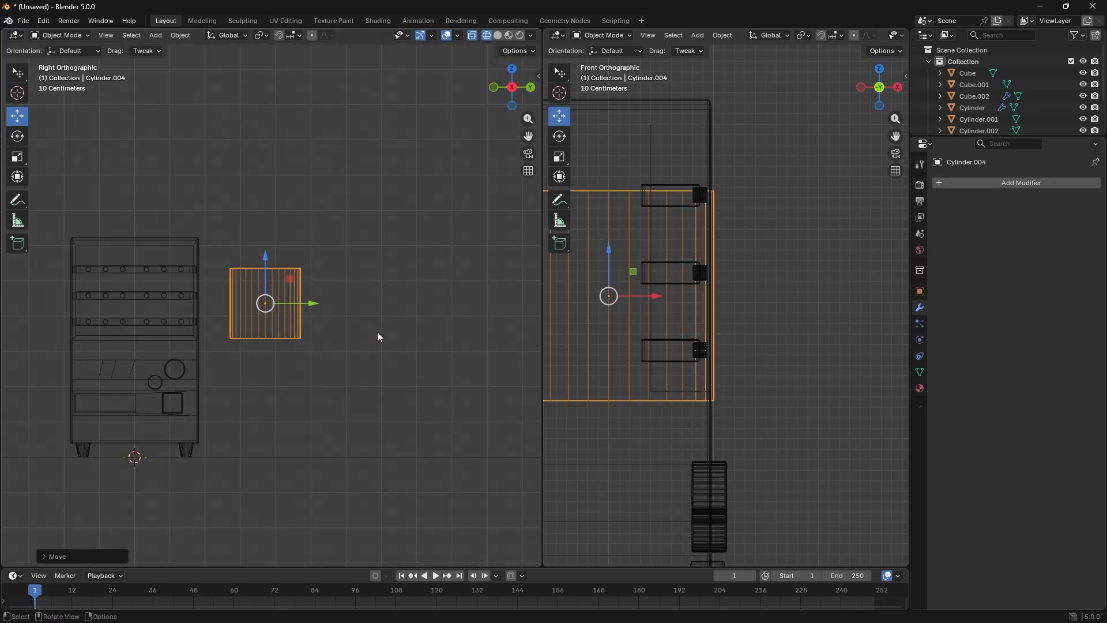
pyautogui.press('s')
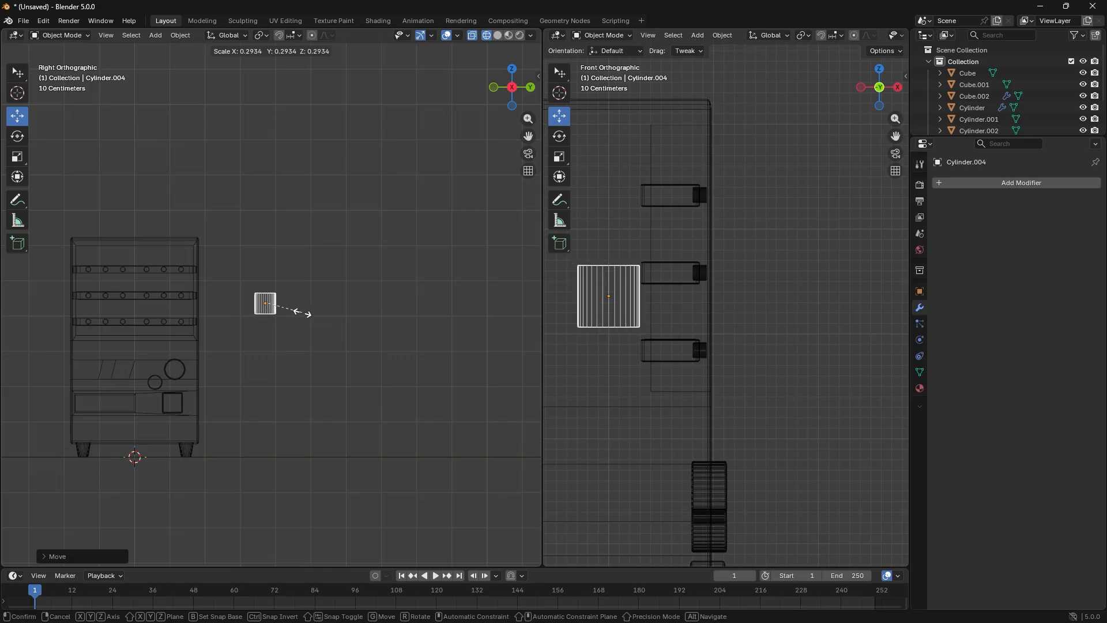
pyautogui.click(289, 310)
pyautogui.scroll(4, 297, 317)
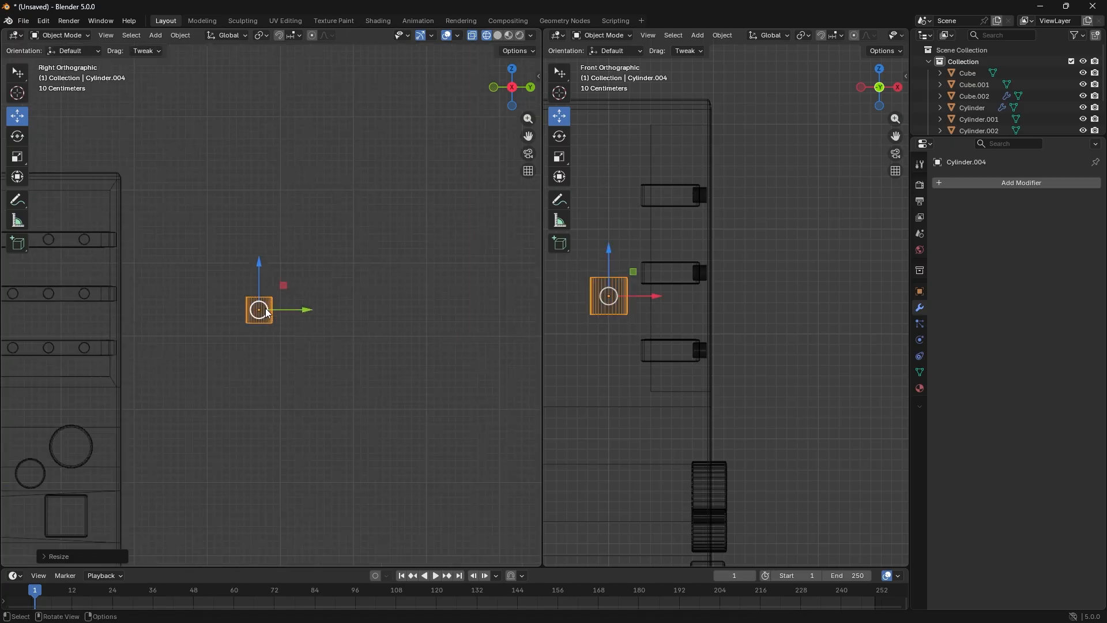
pyautogui.press('s')
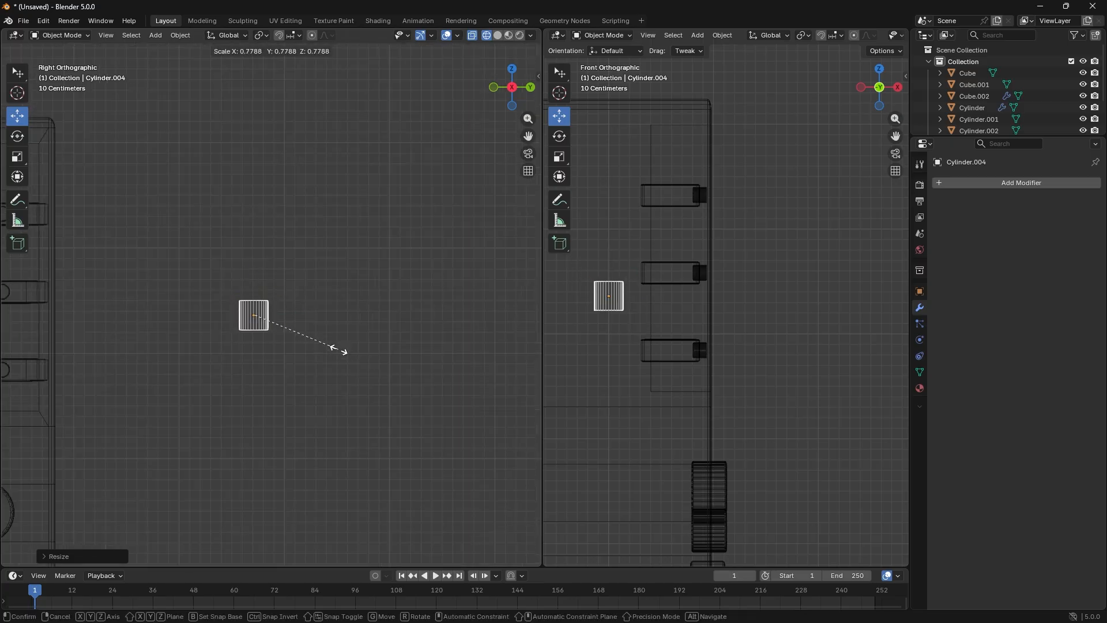
pyautogui.click(341, 351)
pyautogui.scroll(4, 273, 331)
pyautogui.keyDown('shift'); pyautogui.moveTo(305, 342); pyautogui.dragTo(359, 346, button='middle'); pyautogui.keyUp('shift')
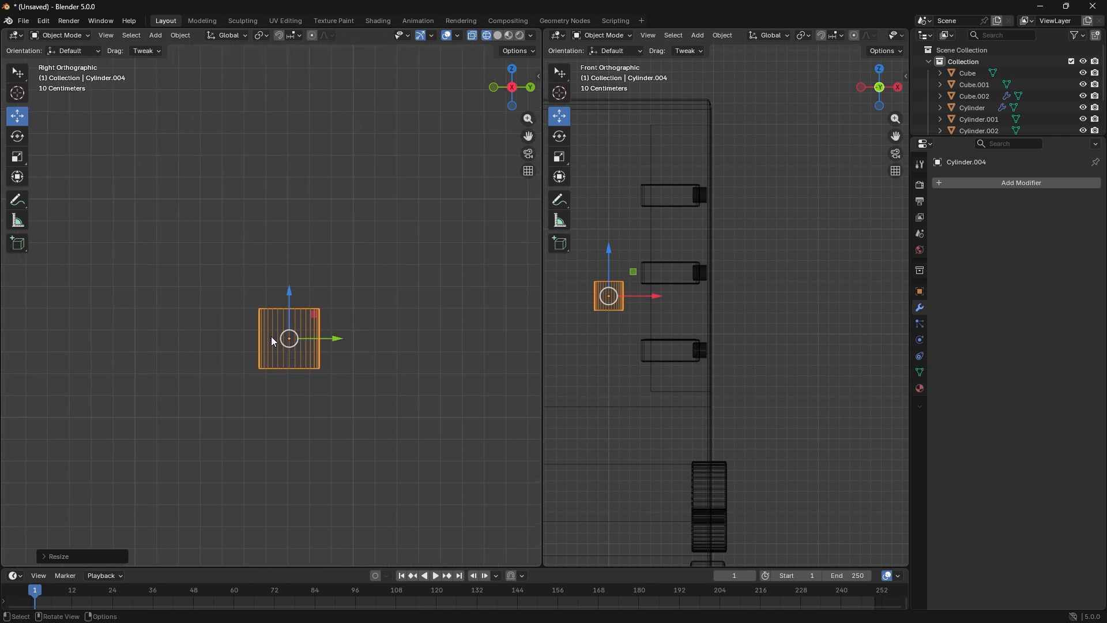
# - Add two evenly spaced horizontal loop cuts around the new cylinder in Edit Mode, without sliding them
pyautogui.click(250, 336)
pyautogui.click(297, 341)
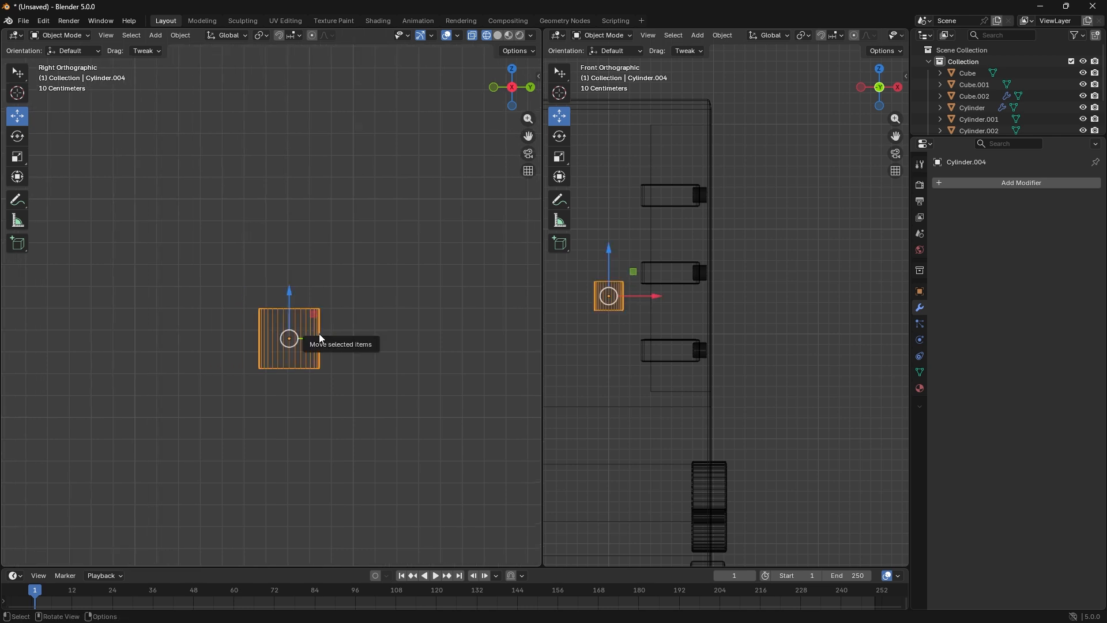
pyautogui.press('Tab')
pyautogui.hotkey('ctrl', 'r')
pyautogui.scroll(1, 320, 333)
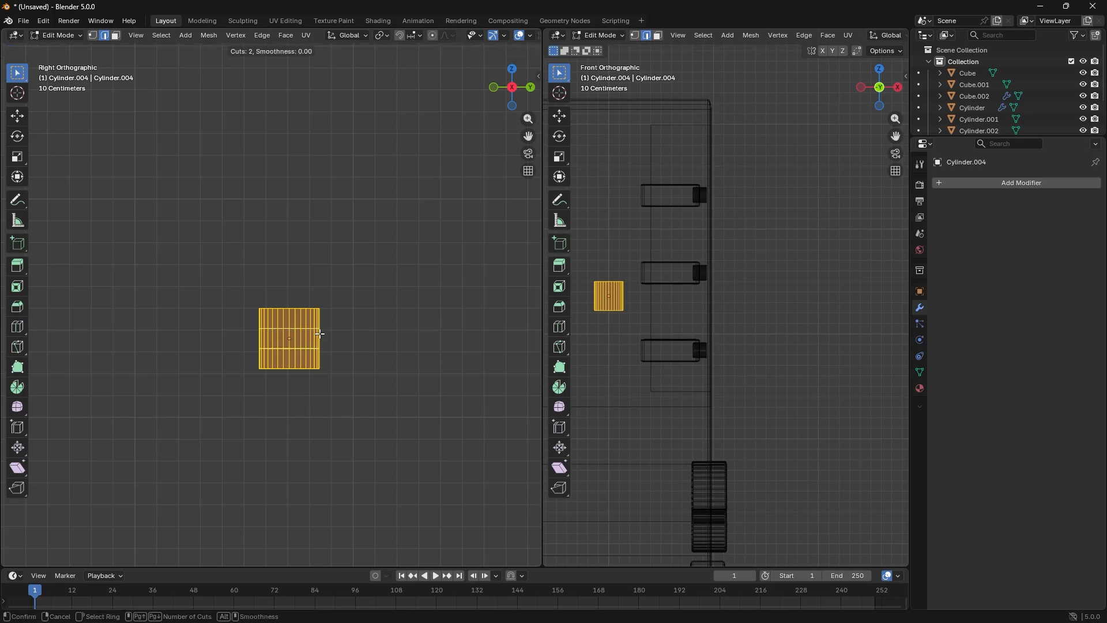
pyautogui.click(320, 333)
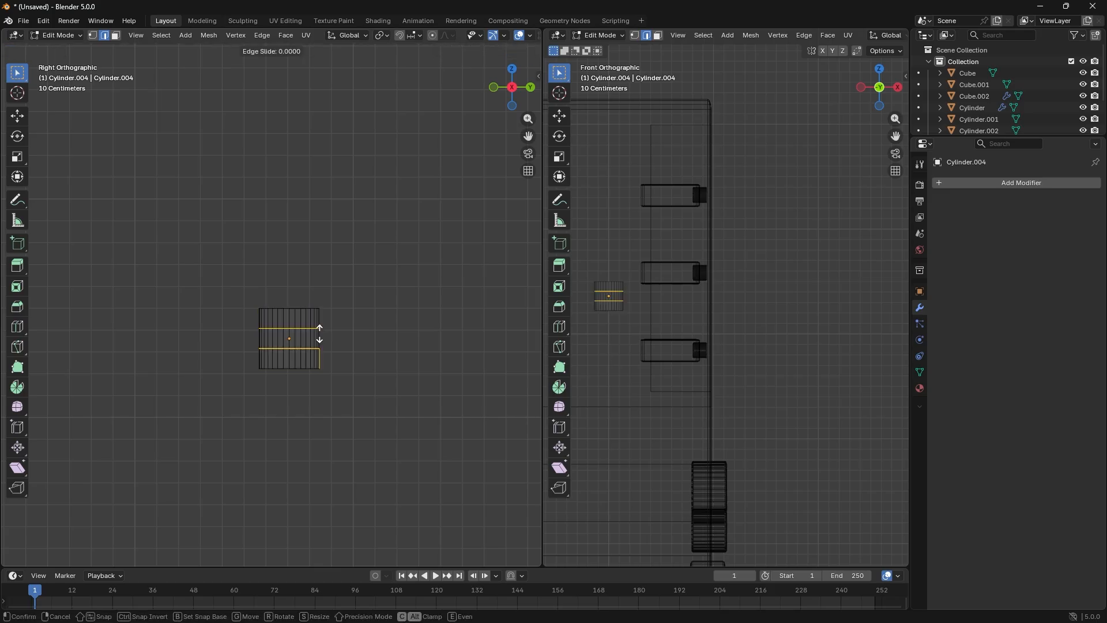
pyautogui.click(320, 334)
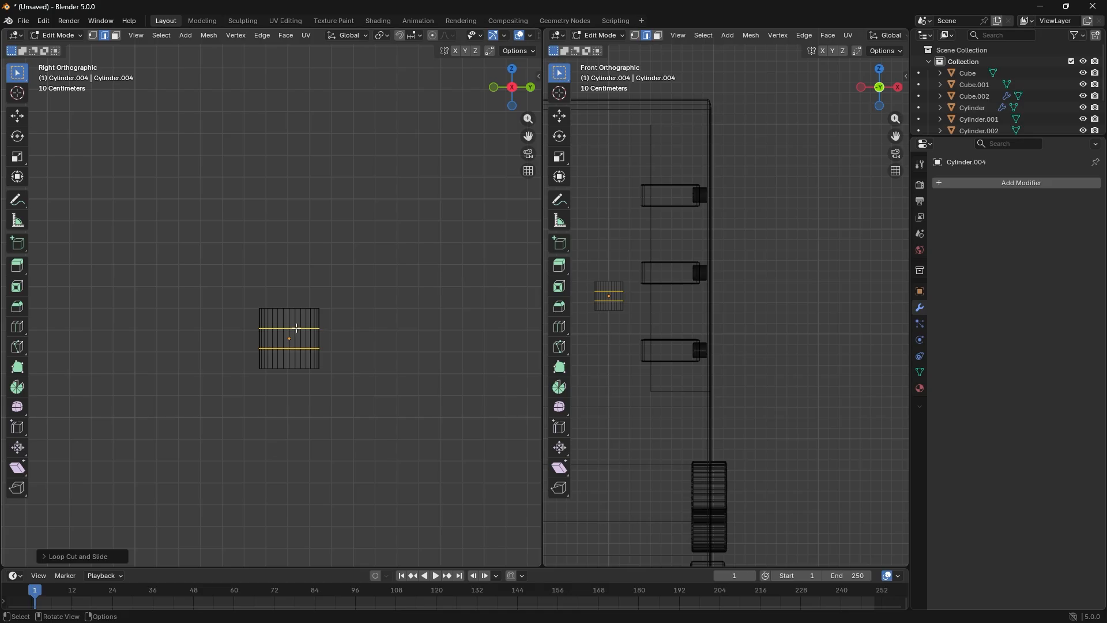
# - Move the cylinder's upper edge loop up along Z, close to the top rim
pyautogui.hotkey('ctrl', 'z')
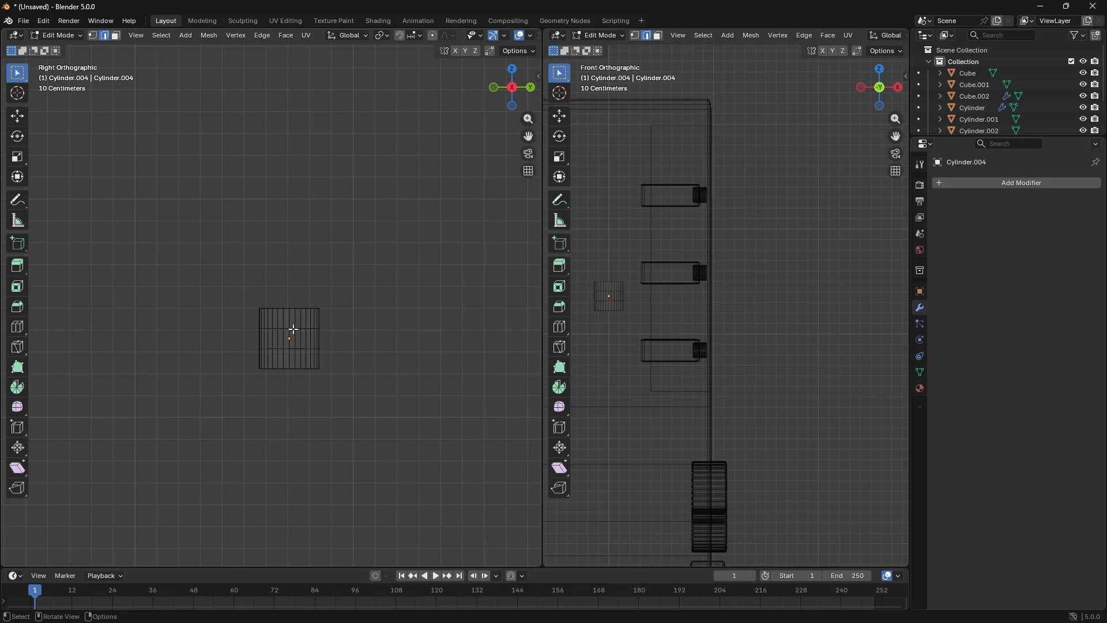
pyautogui.hotkey('ctrl', 'r')
pyautogui.click(292, 328)
pyautogui.press('z')
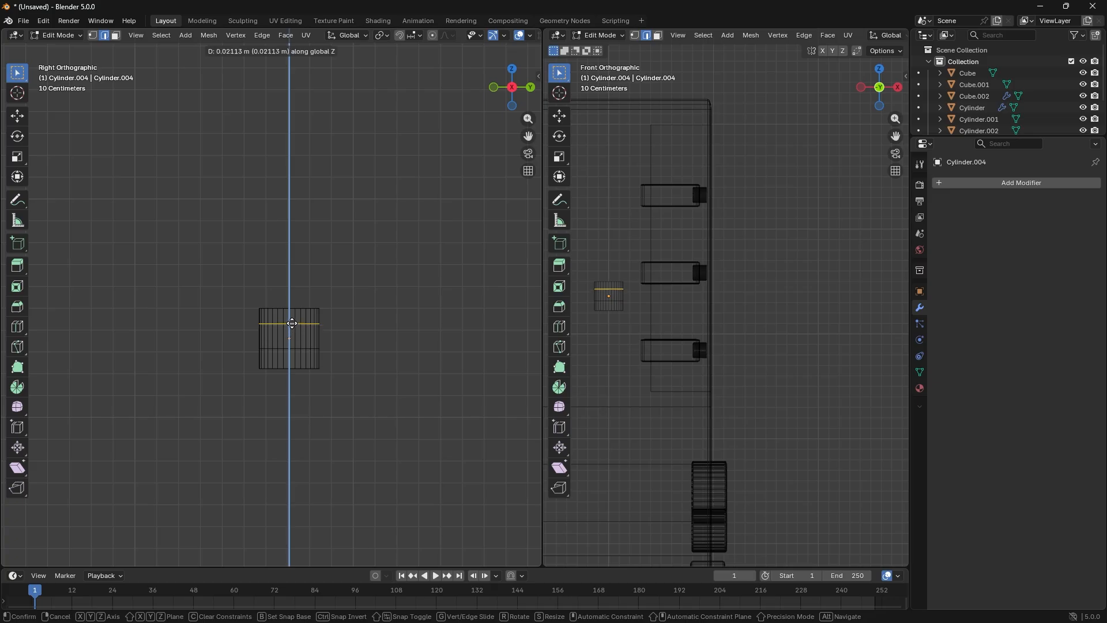
pyautogui.click(295, 318)
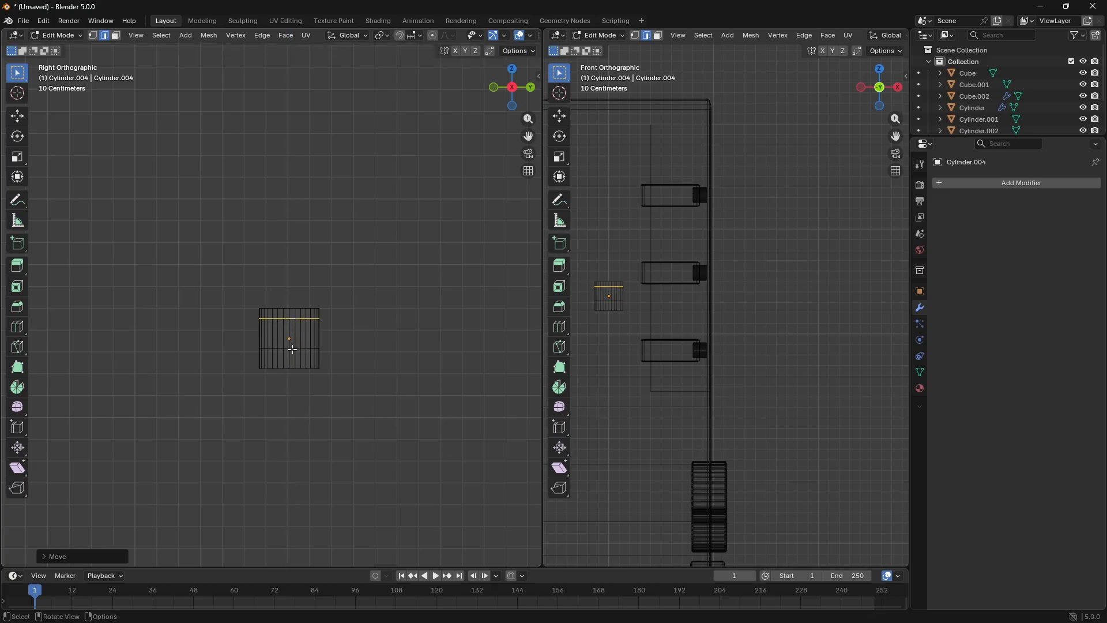
# - Move the cylinder's lower edge loop down along Z by about 0.055 m, close to the bottom rim
pyautogui.hotkey('alt', 'a')
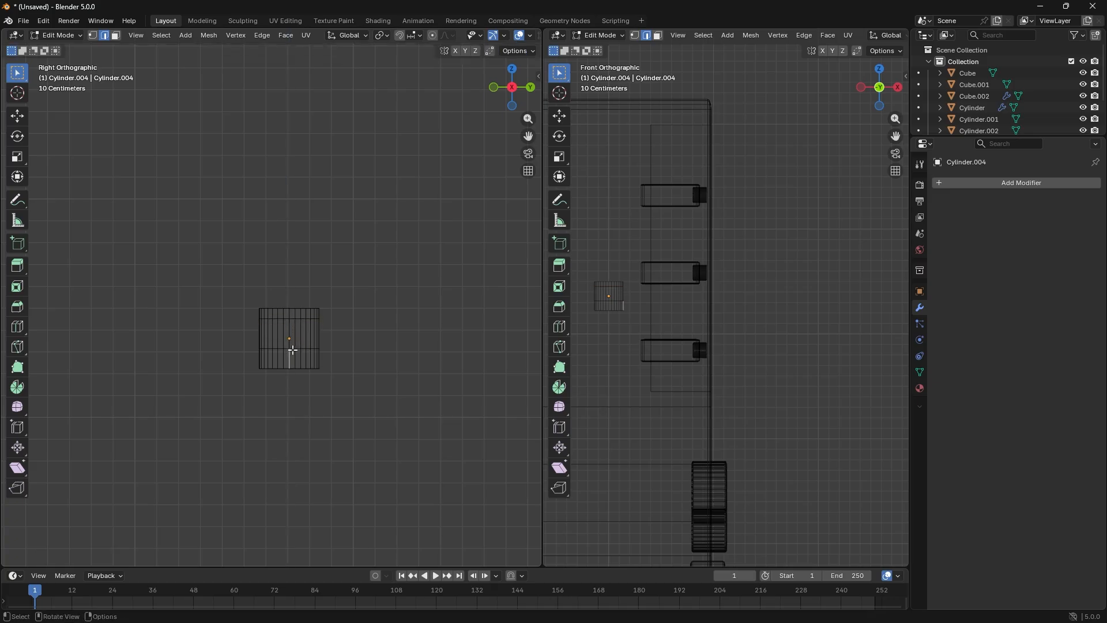
pyautogui.scroll(4, 293, 350)
pyautogui.keyDown('alt'); pyautogui.click(316, 403); pyautogui.keyUp('alt')
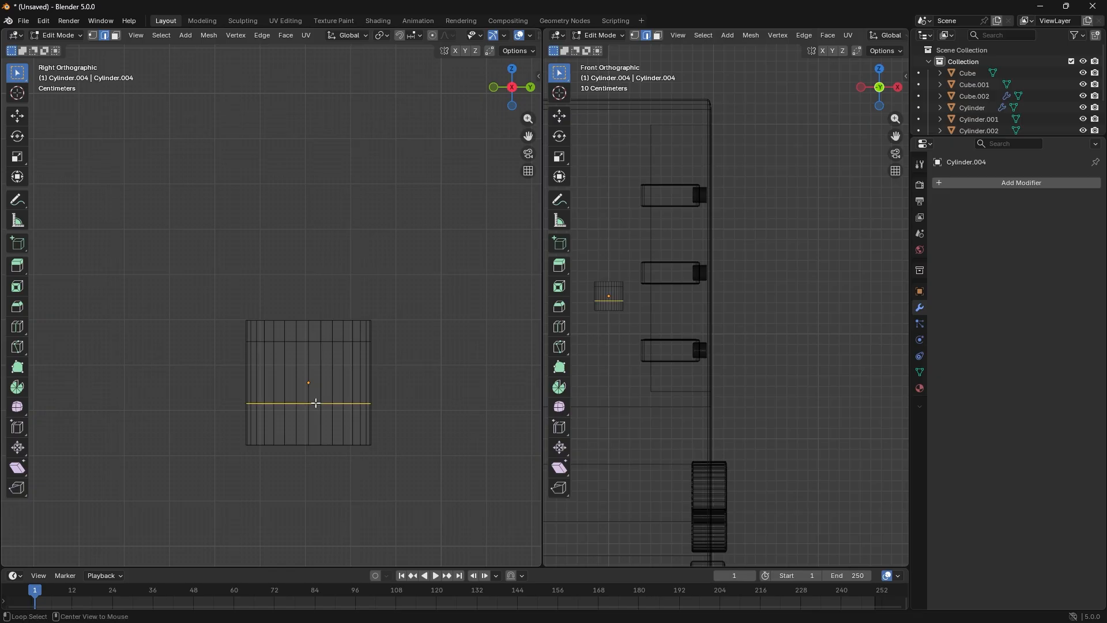
pyautogui.press('g')
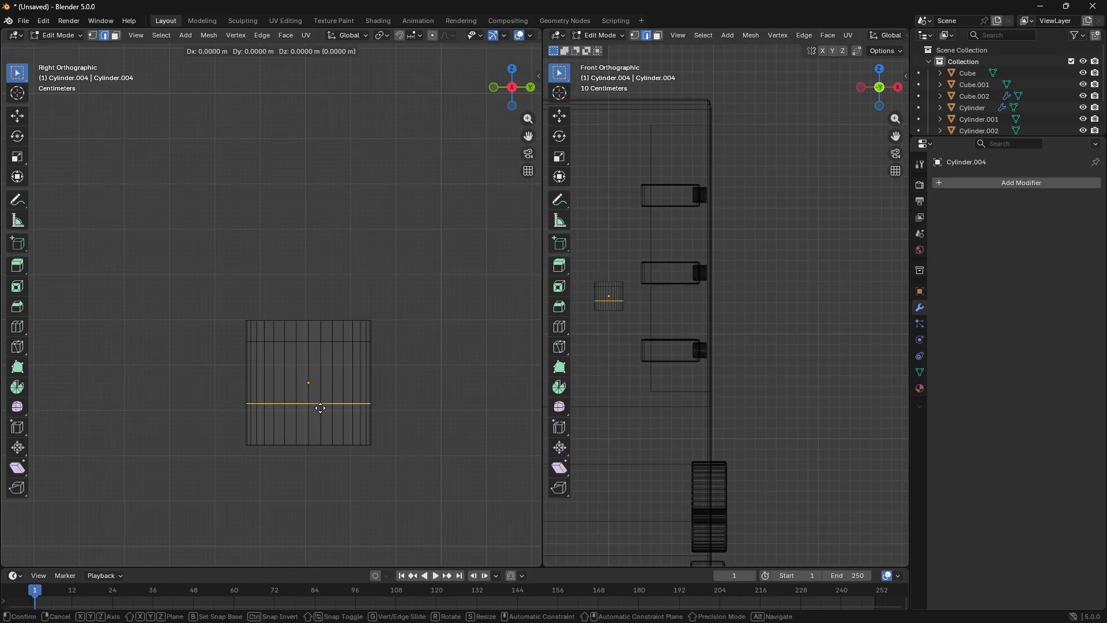
pyautogui.press('z')
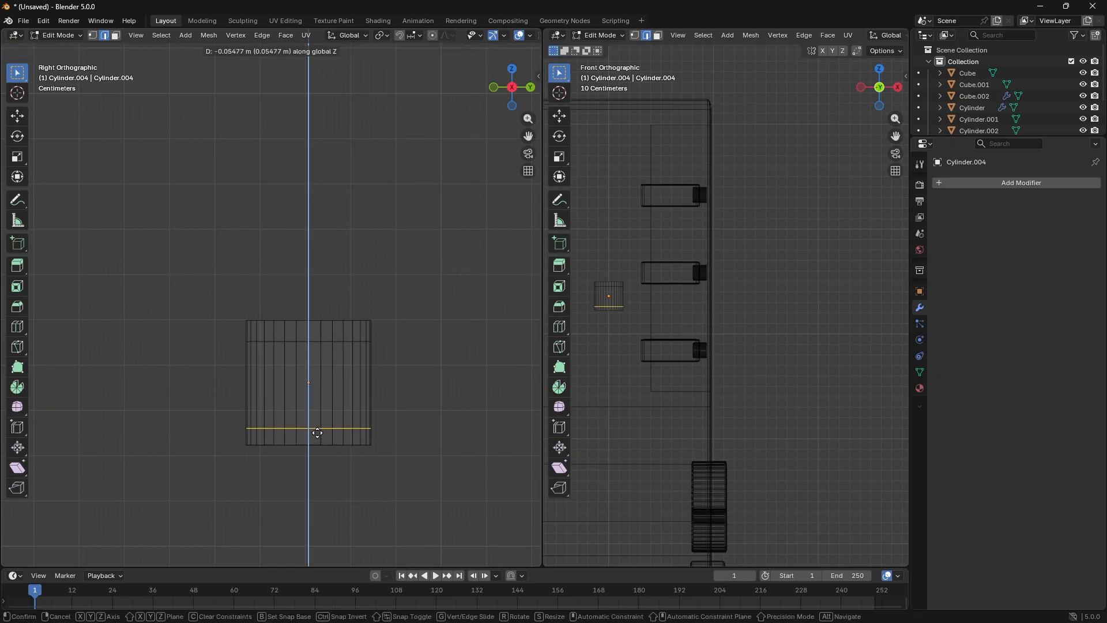
pyautogui.click(316, 431)
pyautogui.click(386, 372)
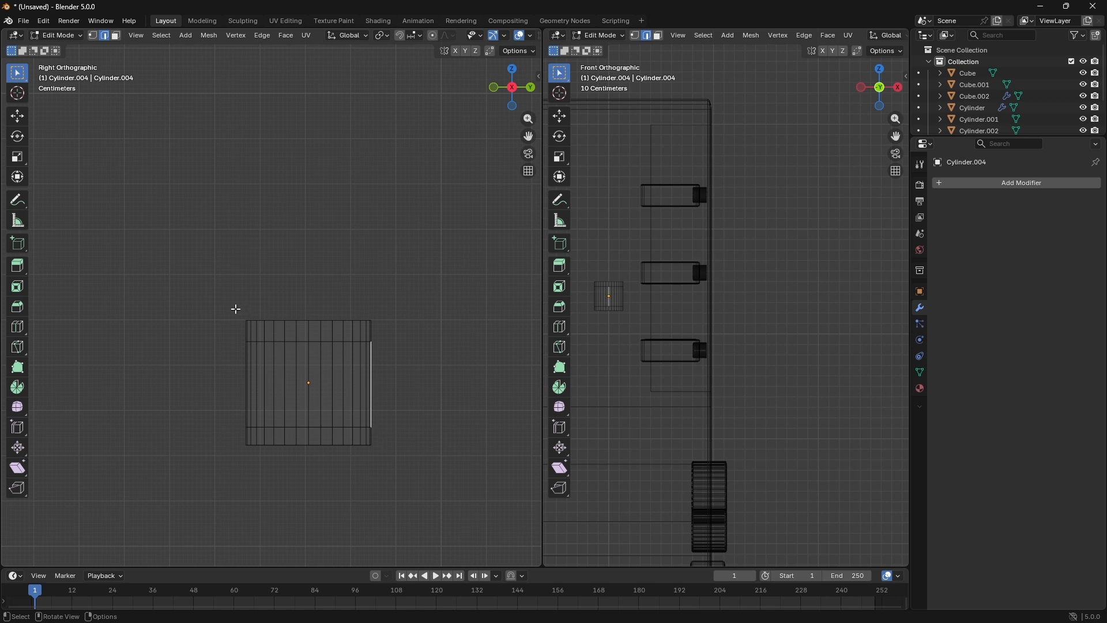
# - Taper both ends of the cylinder by scaling its top and bottom rim vertices inward to about 0.7
pyautogui.press('1')
pyautogui.moveTo(242, 300); pyautogui.dragTo(421, 325)
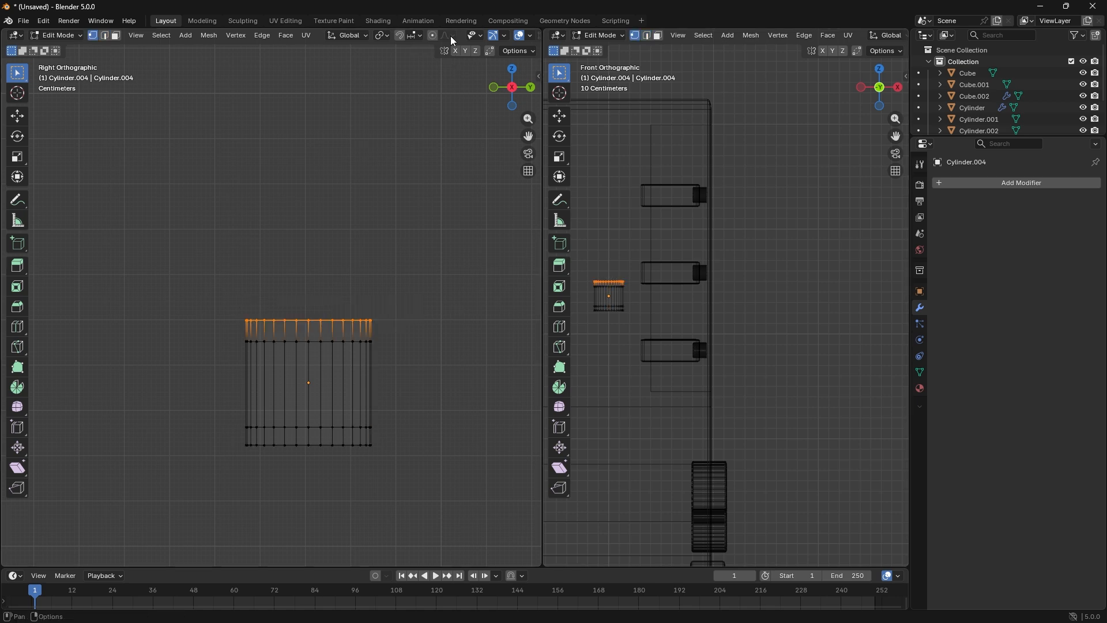
pyautogui.scroll(-5, 453, 39)
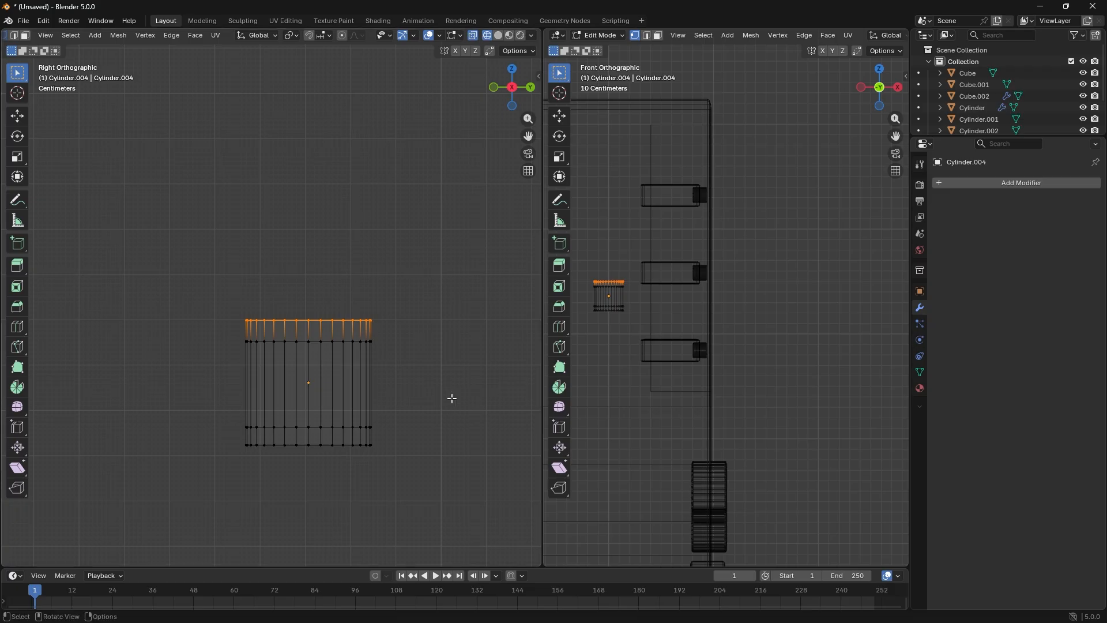
pyautogui.press('s')
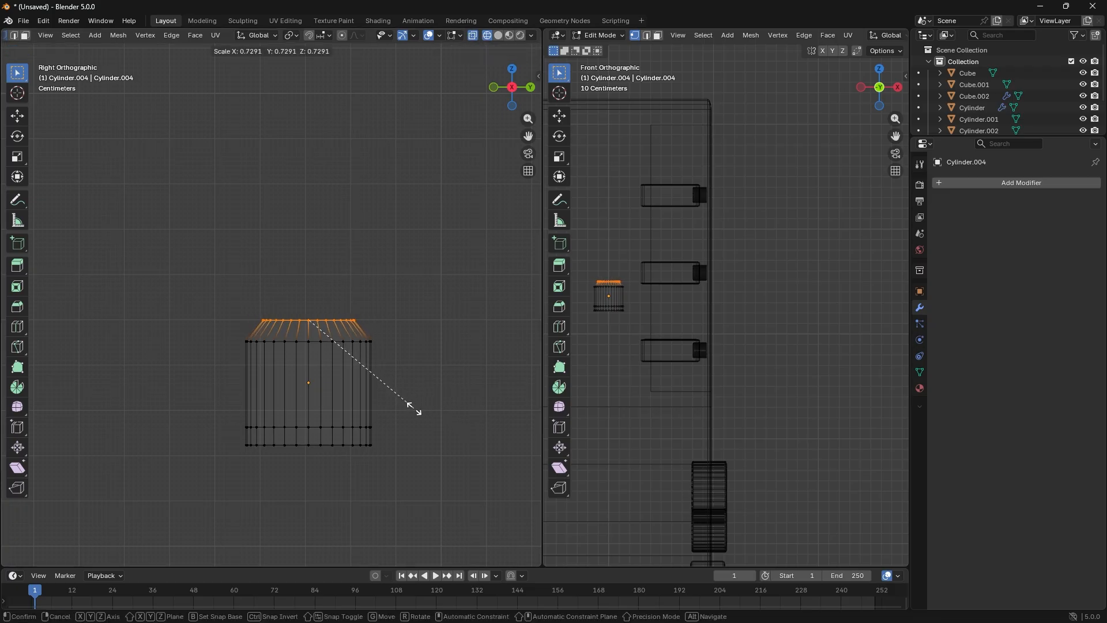
pyautogui.click(408, 405)
pyautogui.moveTo(219, 433); pyautogui.dragTo(438, 492)
pyautogui.press('s')
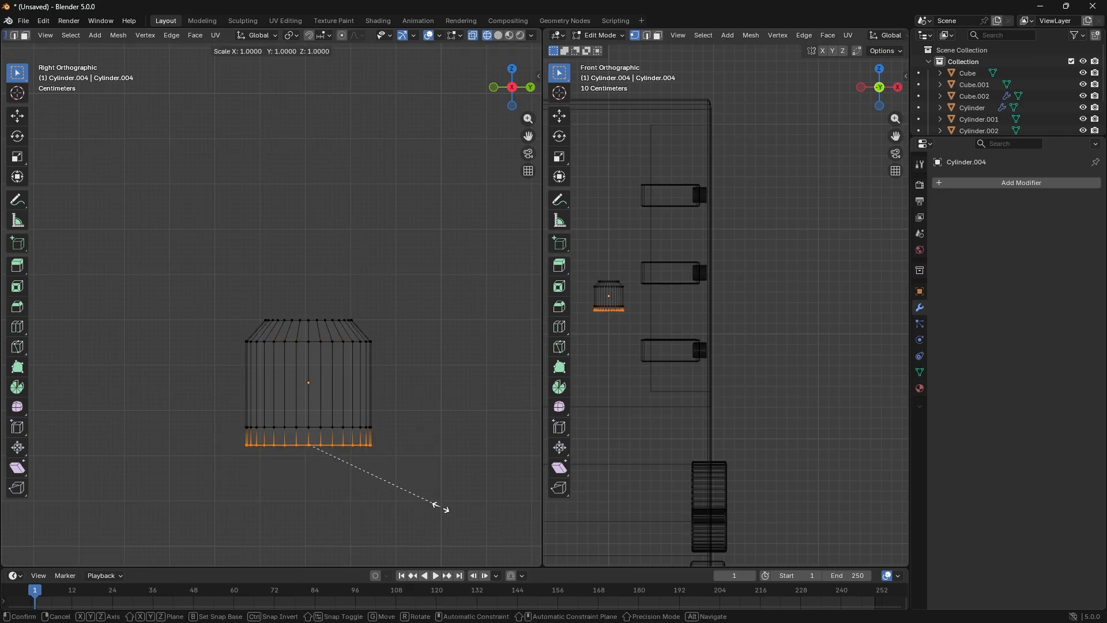
pyautogui.click(407, 413)
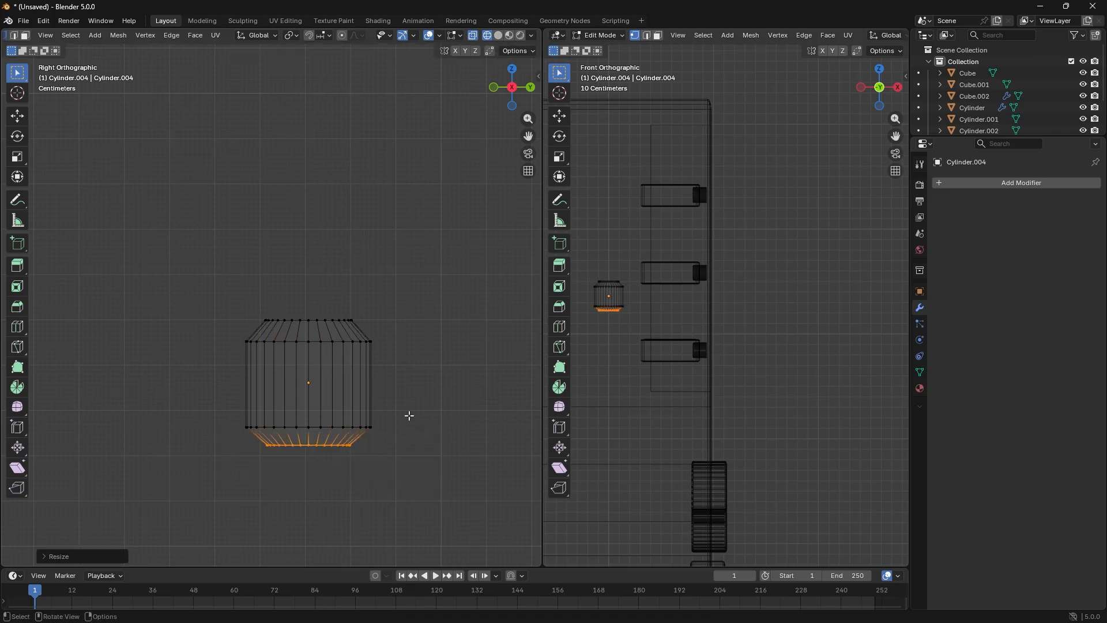
pyautogui.click(411, 413)
# - Lengthen the tapered cylinder by moving its two lower vertex rings down along Z
pyautogui.moveTo(172, 376); pyautogui.dragTo(412, 474)
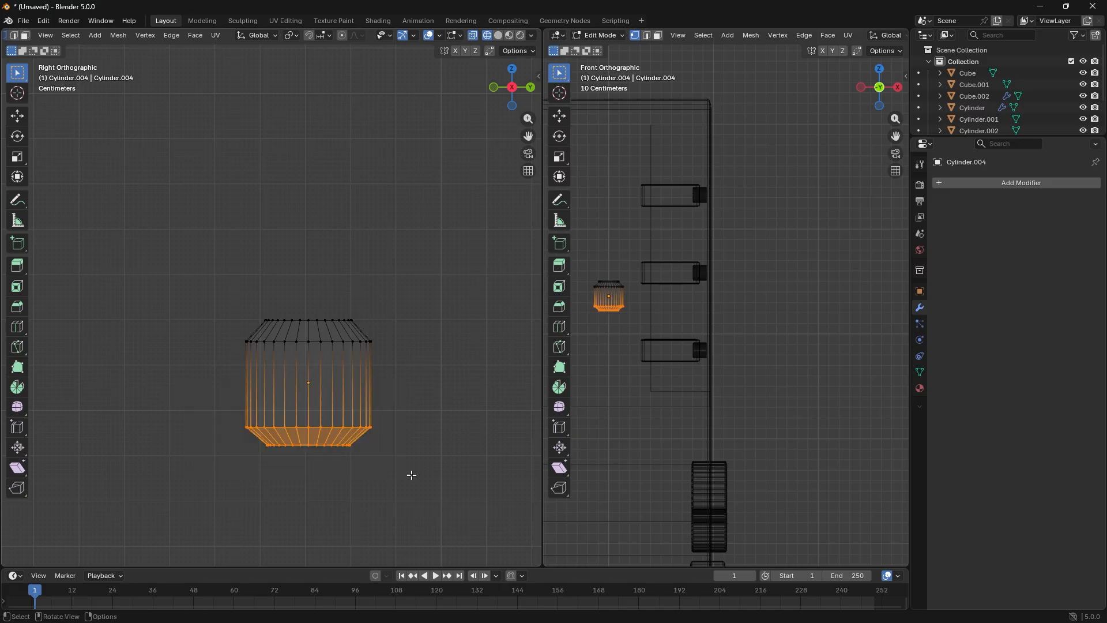
pyautogui.press('g')
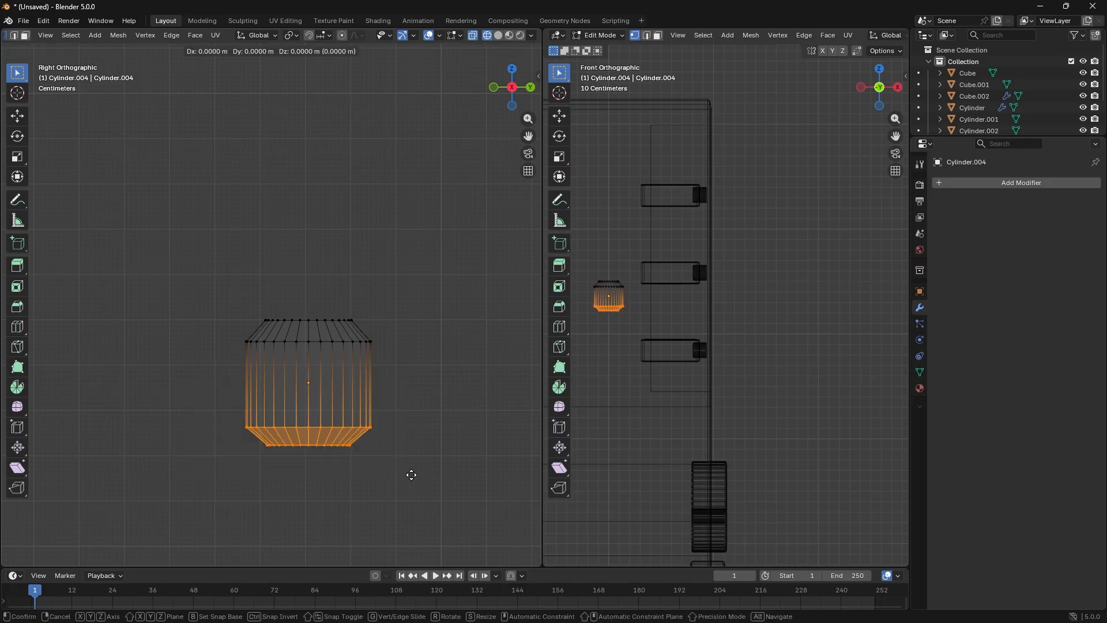
pyautogui.press('z')
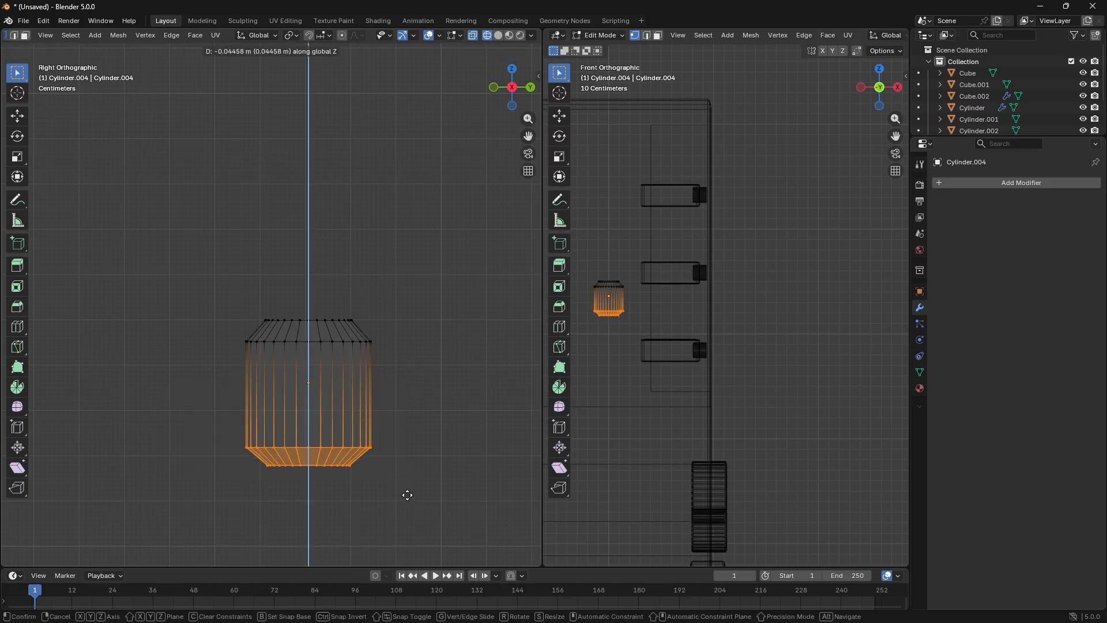
pyautogui.click(406, 501)
pyautogui.click(434, 424)
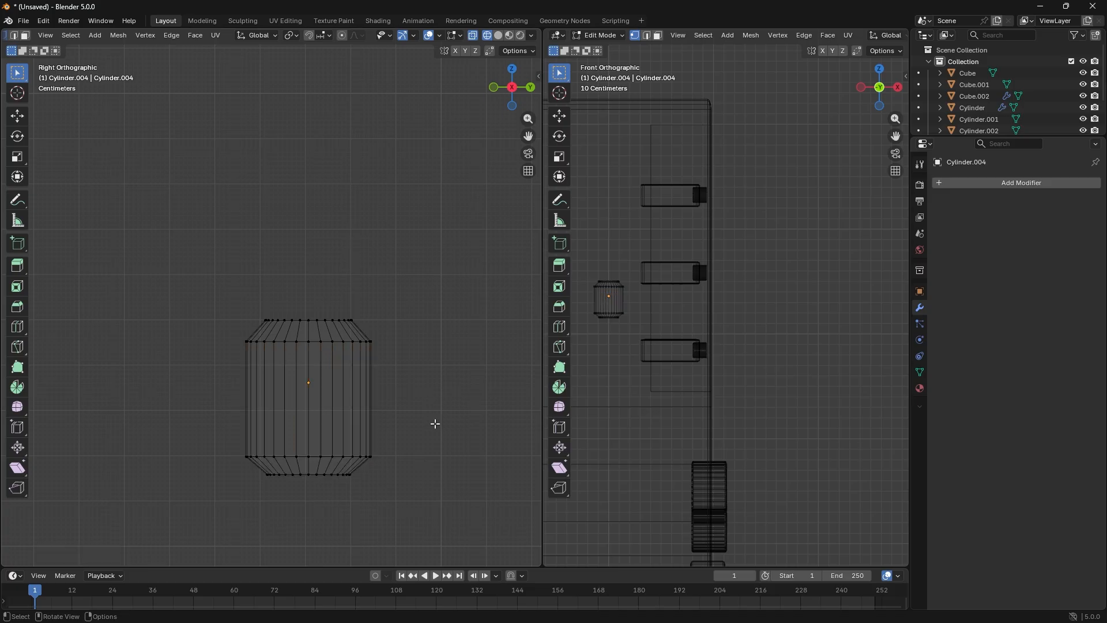
pyautogui.scroll(-2, 435, 424)
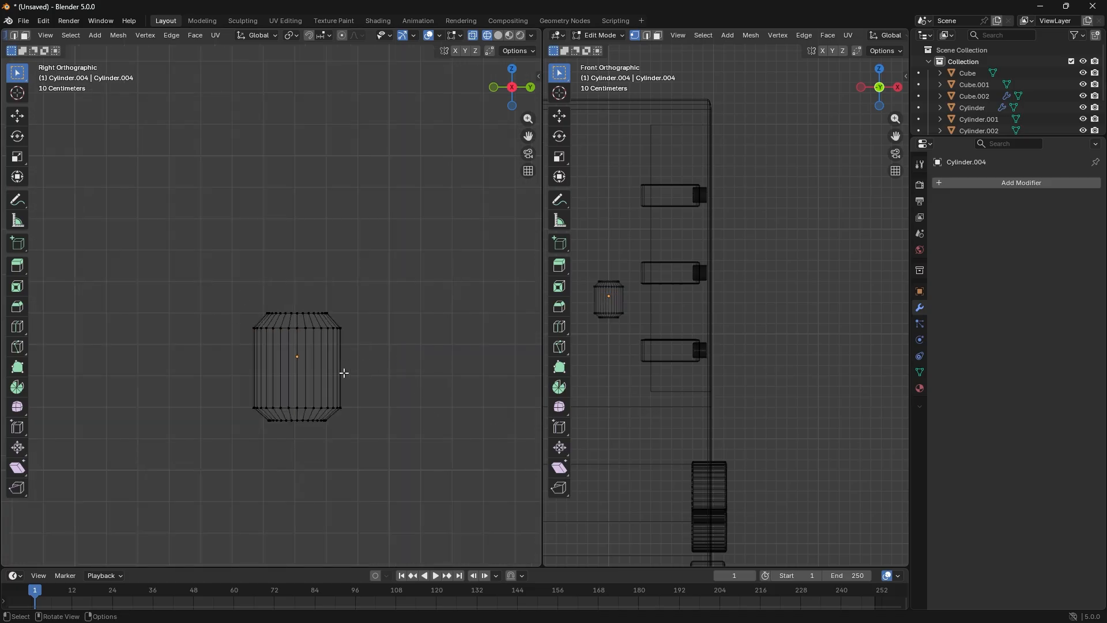
# - Duplicate the tapered cylinder in Object Mode and place the copy beside it along positive Y
pyautogui.press('Tab')
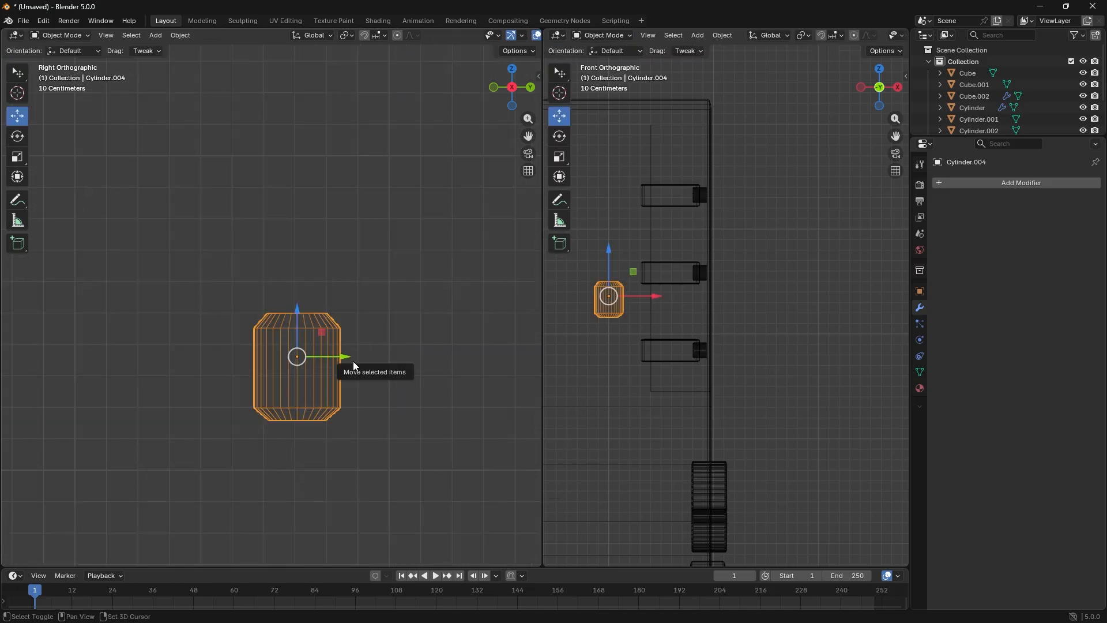
pyautogui.hotkey('shift', 'd')
pyautogui.click(506, 360)
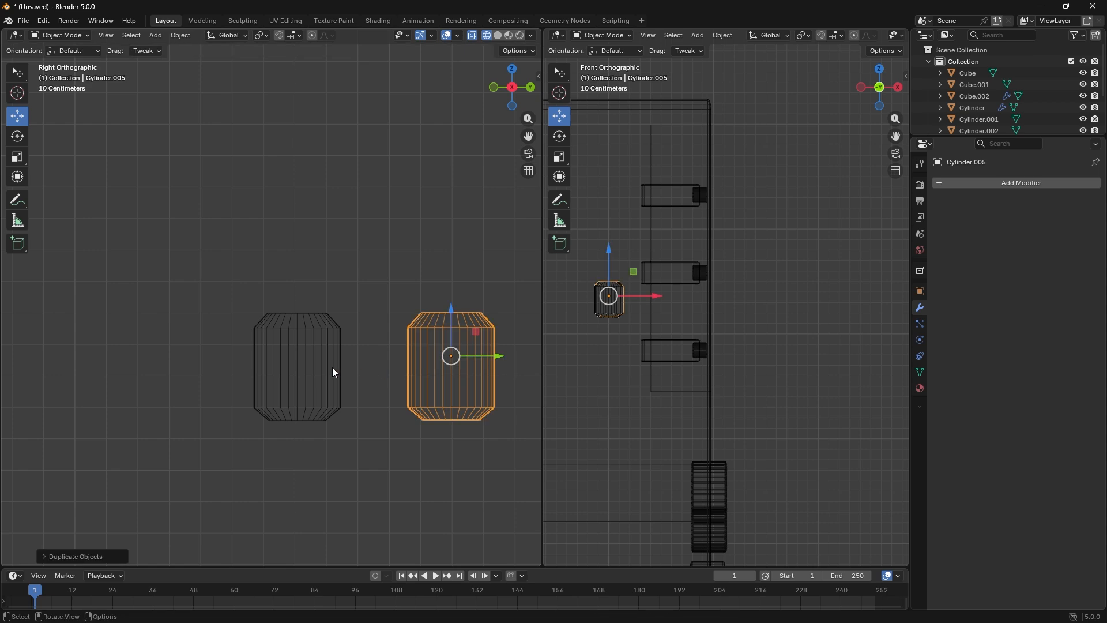
pyautogui.scroll(-2, 362, 382)
pyautogui.moveTo(362, 382); pyautogui.dragTo(469, 165, button='middle')
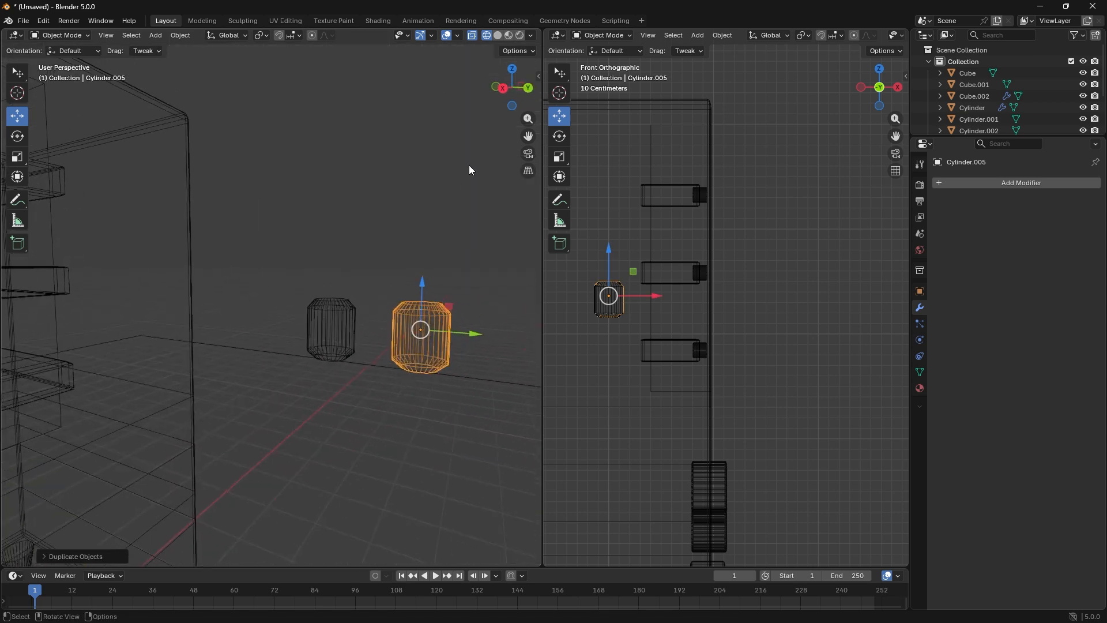
# - Extrude the duplicate's top rim up by about 0.12 m and scale it to about half, forming a tapered bottle neck
pyautogui.click(506, 90)
pyautogui.keyDown('shift'); pyautogui.moveTo(459, 359); pyautogui.dragTo(351, 382, button='middle'); pyautogui.keyUp('shift')
pyautogui.scroll(2, 365, 354)
pyautogui.hotkey('alt', 'a')
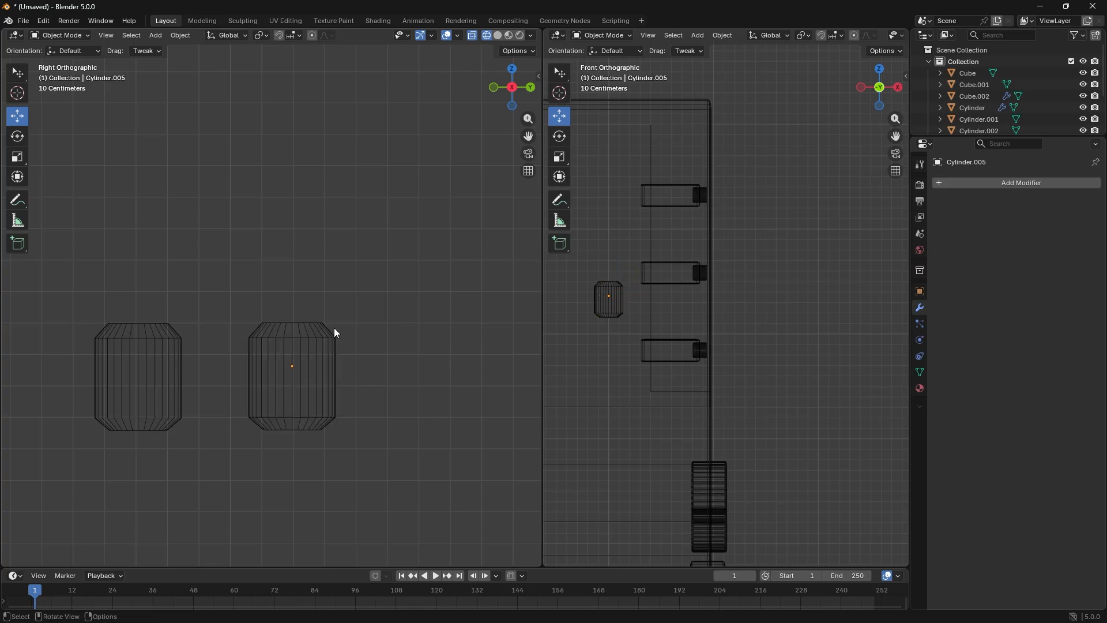
pyautogui.click(309, 352)
pyautogui.press('Tab')
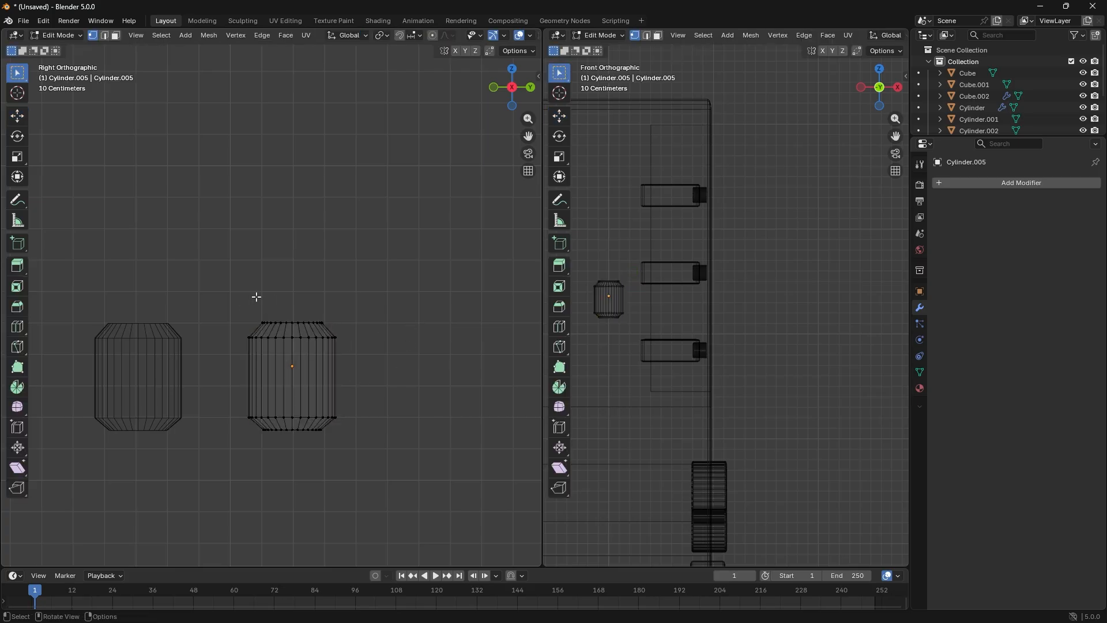
pyautogui.moveTo(241, 286); pyautogui.dragTo(366, 329)
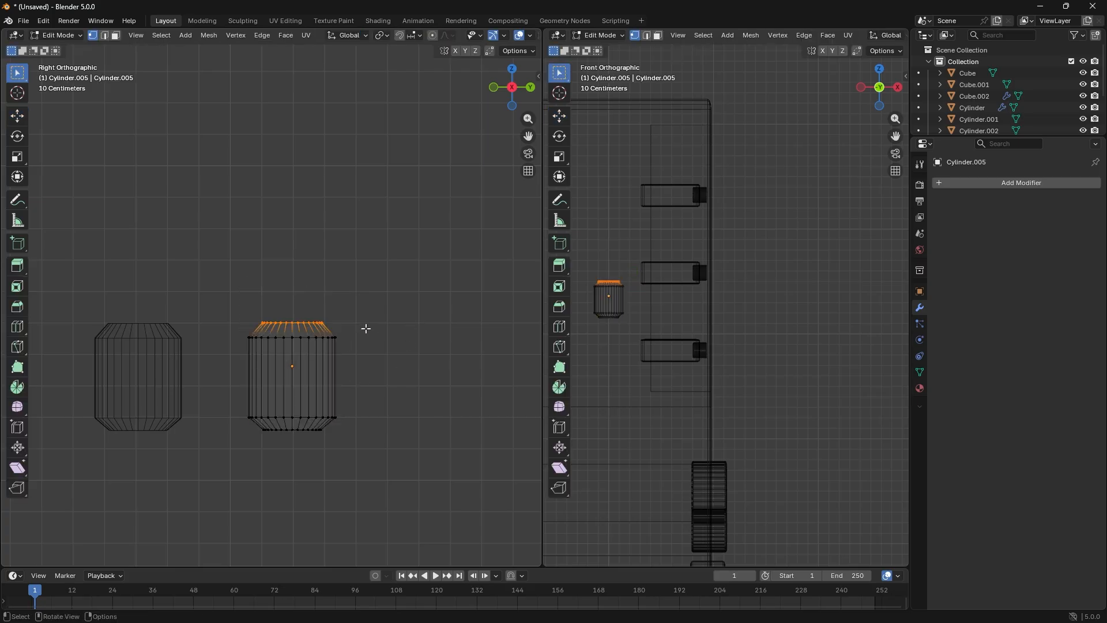
pyautogui.press('e')
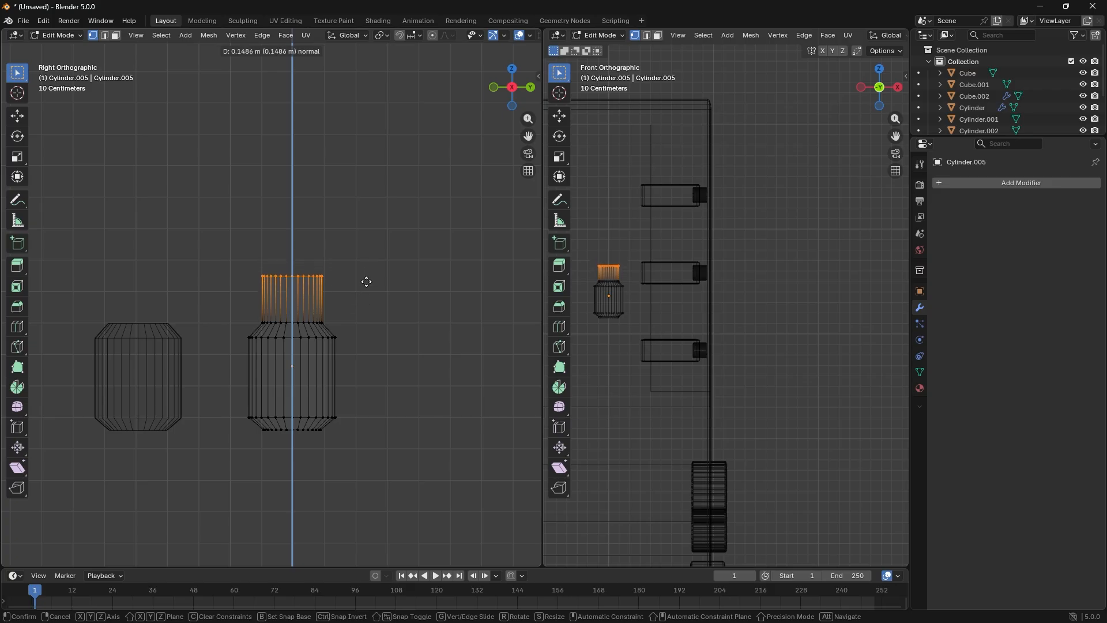
pyautogui.click(365, 290)
pyautogui.press('s')
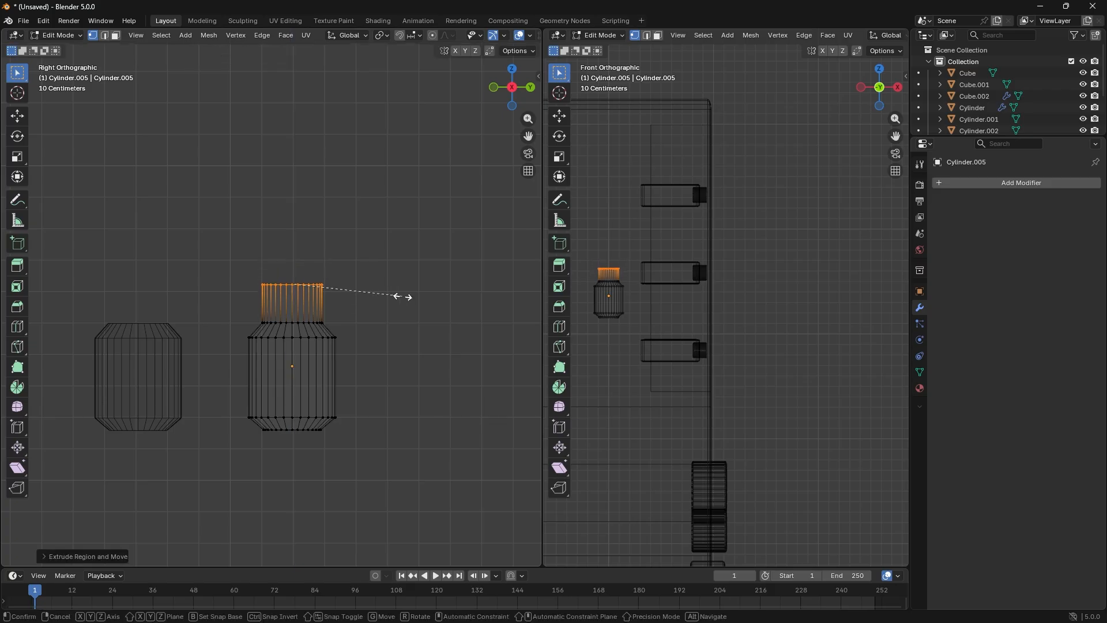
pyautogui.click(346, 292)
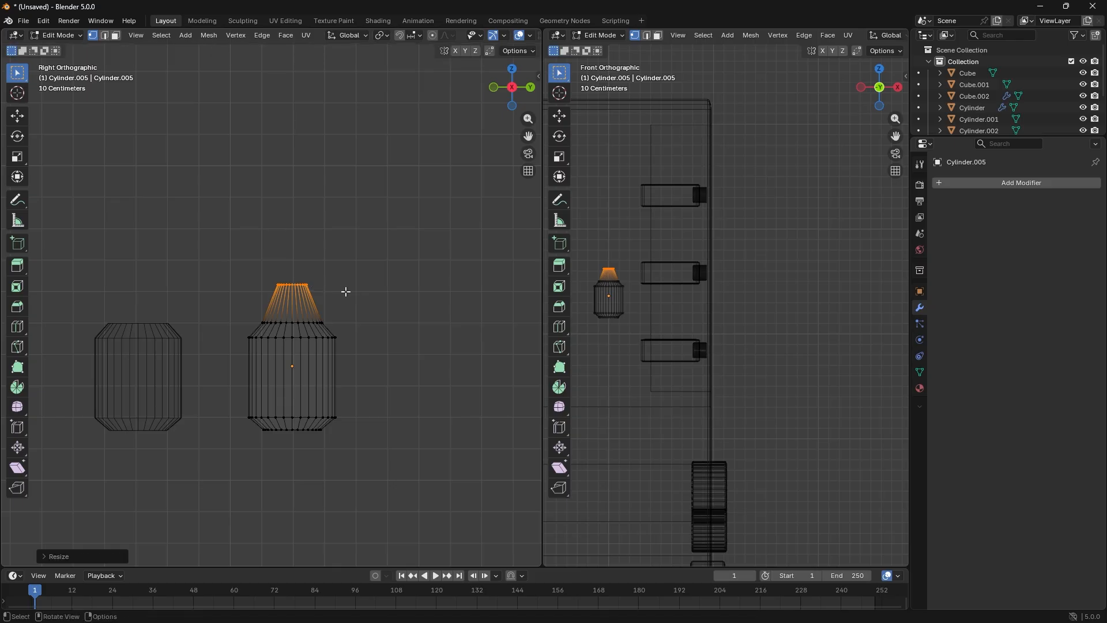
# - Extrude the bottle's narrowed top a short distance upward as its mouth and return to Object Mode
pyautogui.press('e')
pyautogui.click(343, 276)
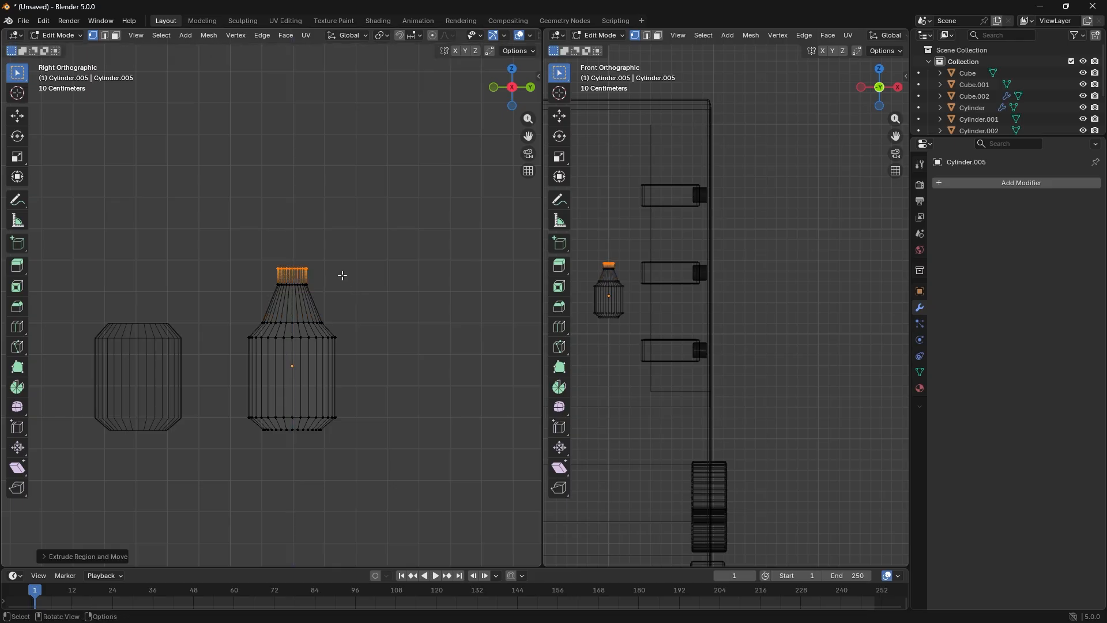
pyautogui.press('Tab')
pyautogui.hotkey('alt', 'a')
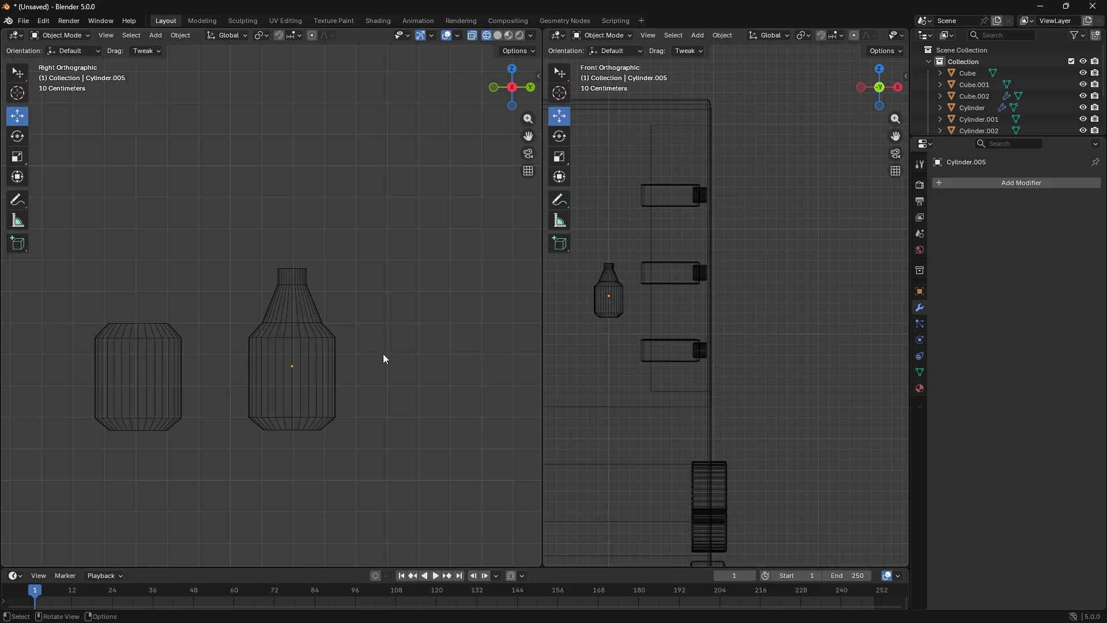
# - Duplicate the original can-shaped cylinder and place the copy on the far side of the bottle
pyautogui.scroll(-1, 382, 354)
pyautogui.click(288, 354)
pyautogui.click(185, 351)
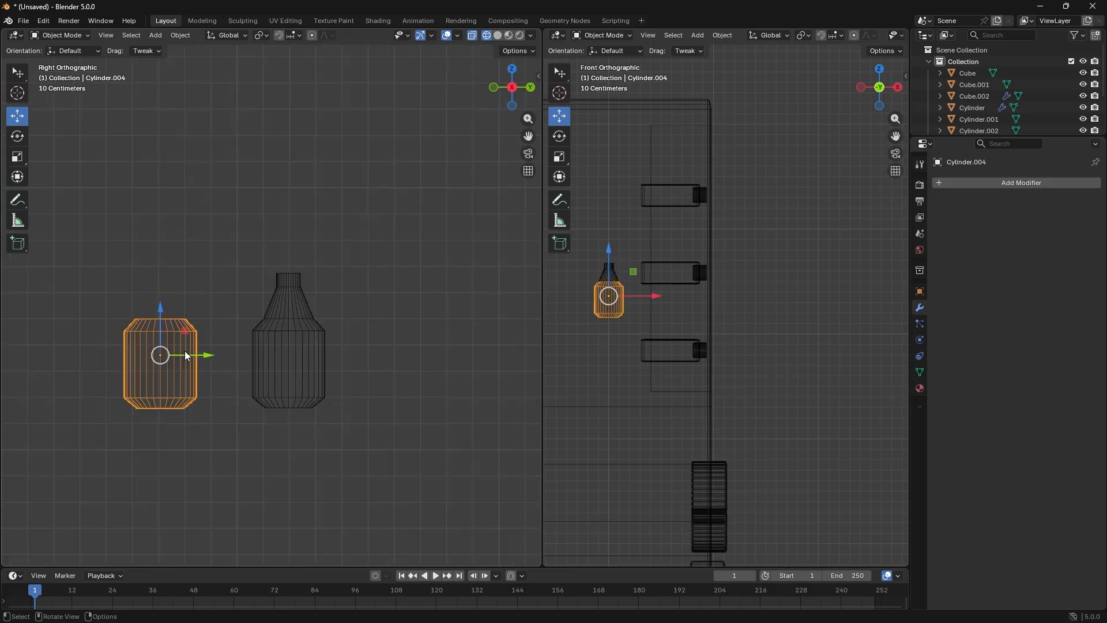
pyautogui.hotkey('shift', 'd')
pyautogui.click(425, 358)
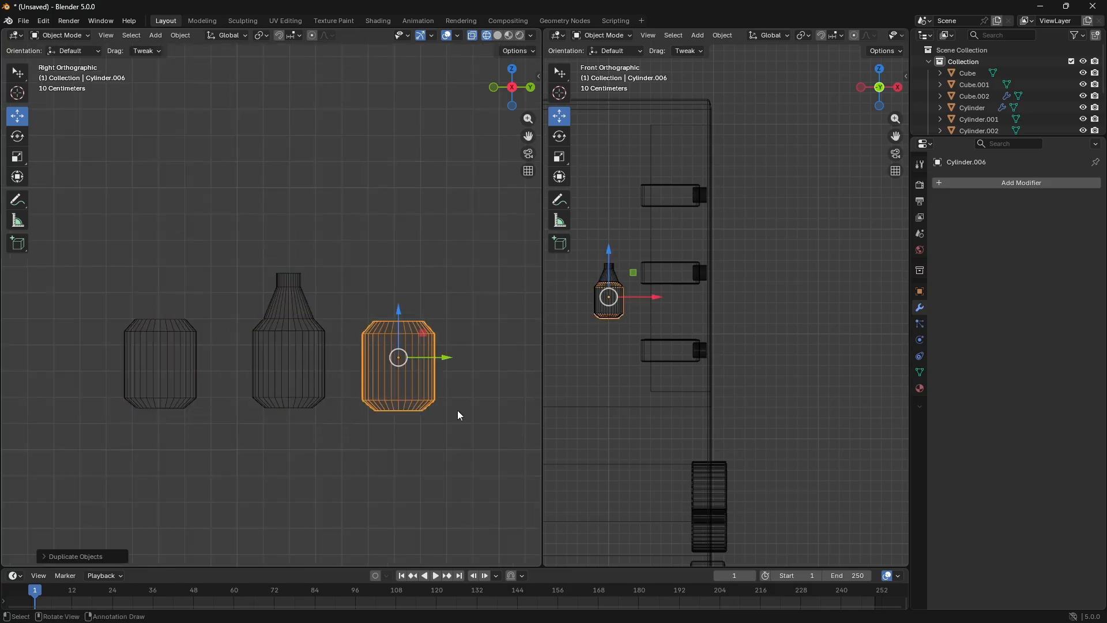
pyautogui.keyDown('shift'); pyautogui.moveTo(458, 410); pyautogui.dragTo(310, 400, button='middle'); pyautogui.keyUp('shift')
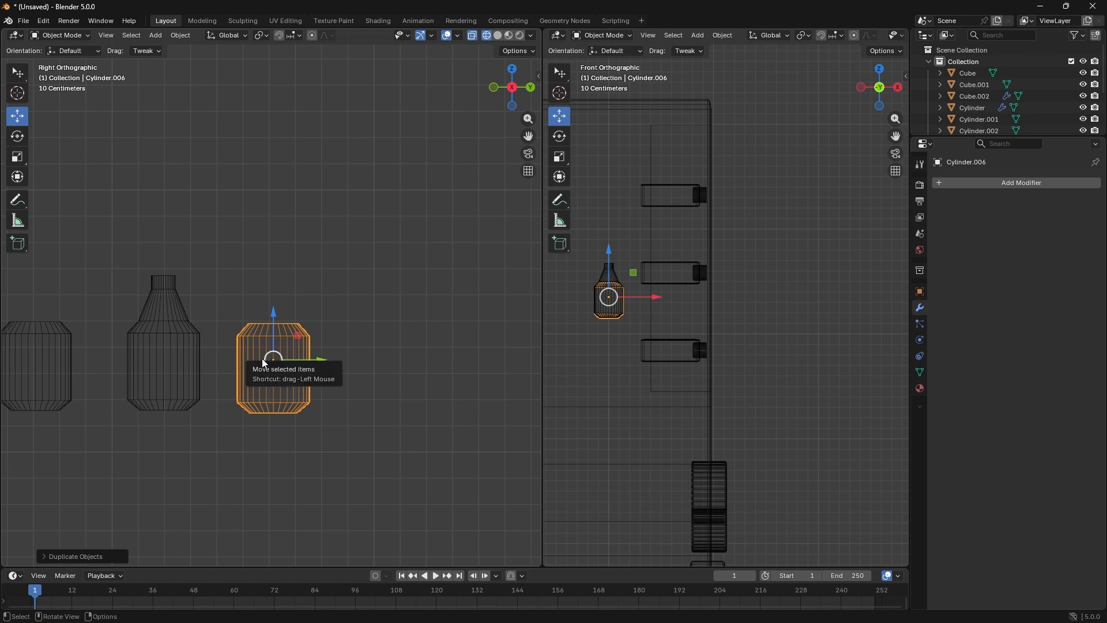
# - Scale the new copy's top rim inward and extrude it up about 0.18 m as a straight neck
pyautogui.press('Tab')
pyautogui.moveTo(229, 290); pyautogui.dragTo(341, 327)
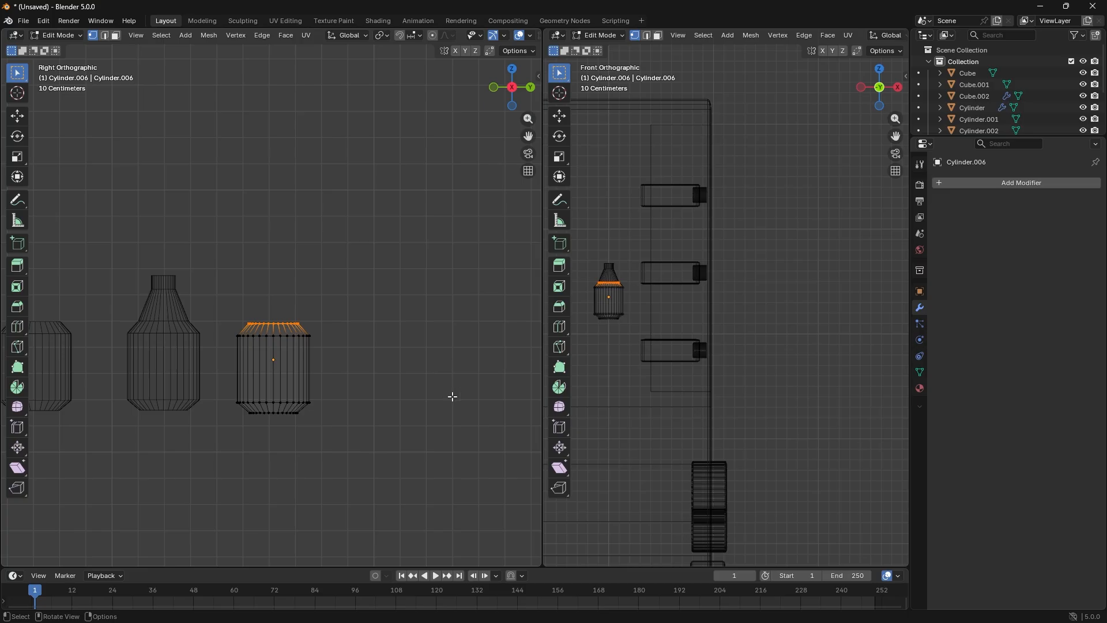
pyautogui.press('s')
pyautogui.click(383, 378)
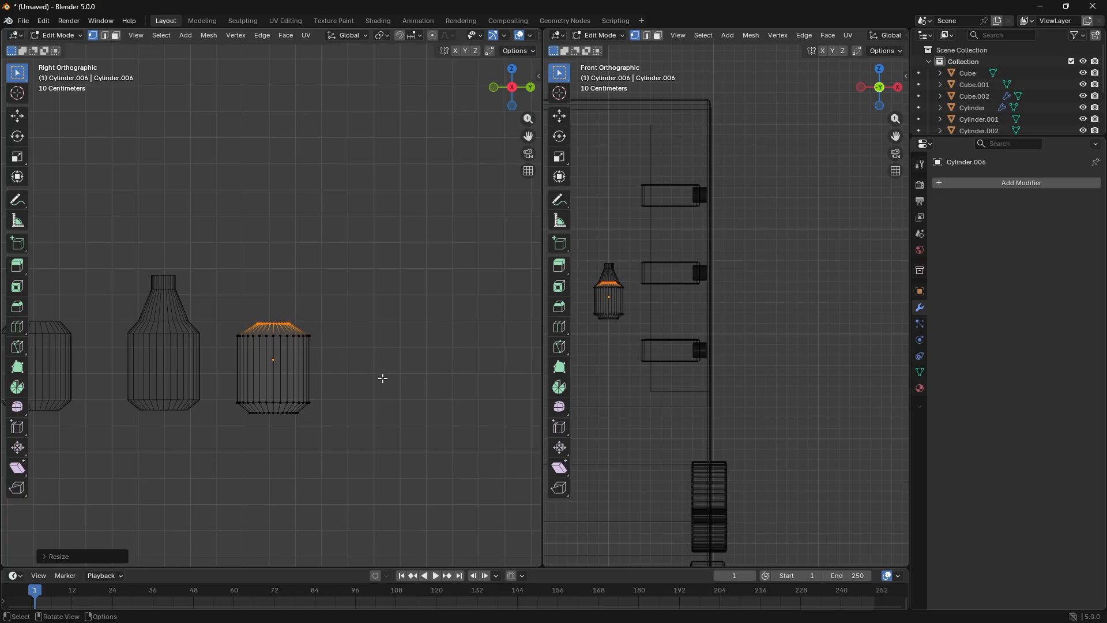
pyautogui.press('e')
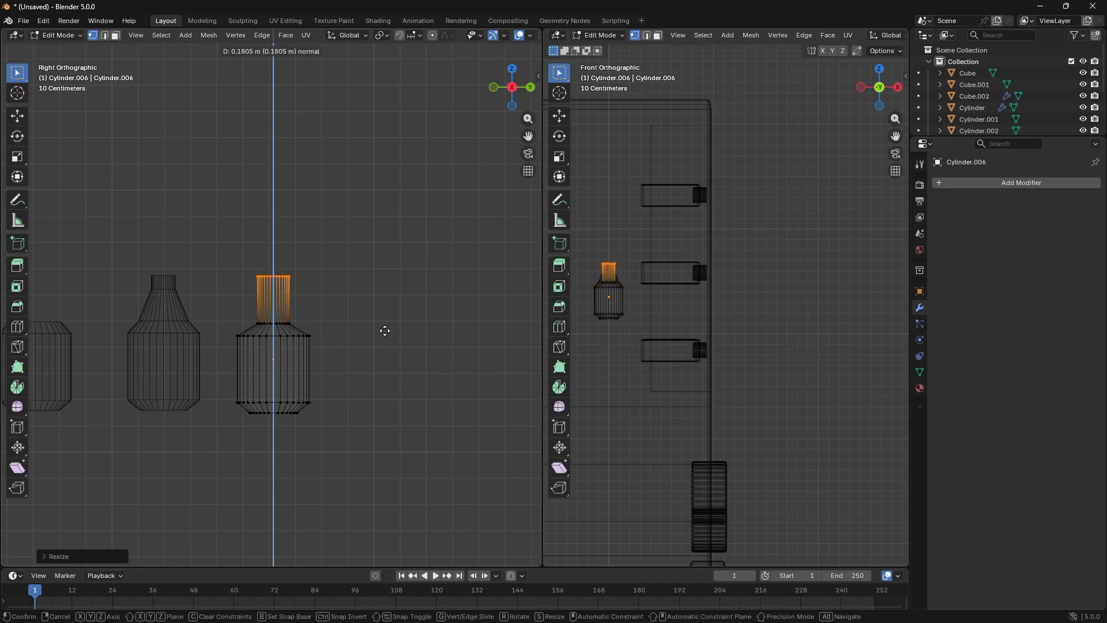
pyautogui.click(385, 330)
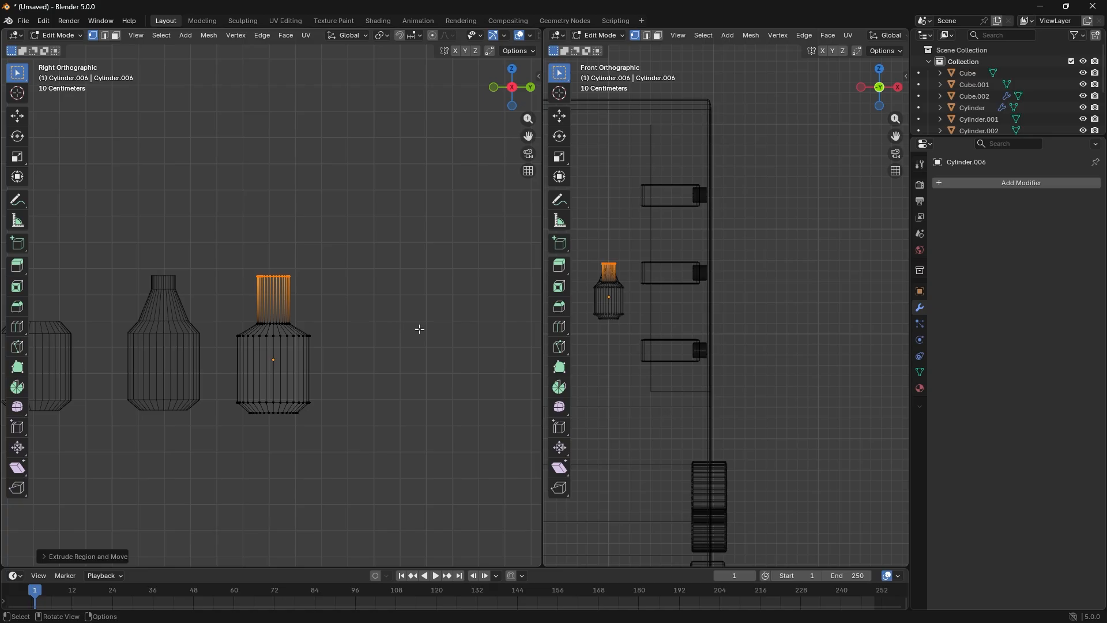
pyautogui.press('e')
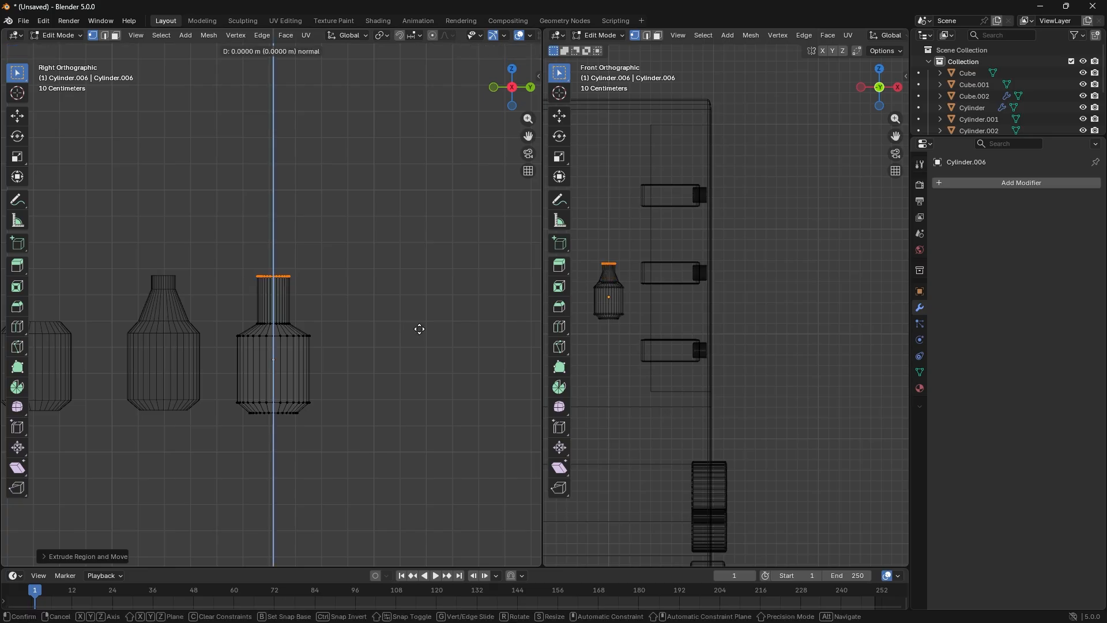
pyautogui.rightClick(419, 329)
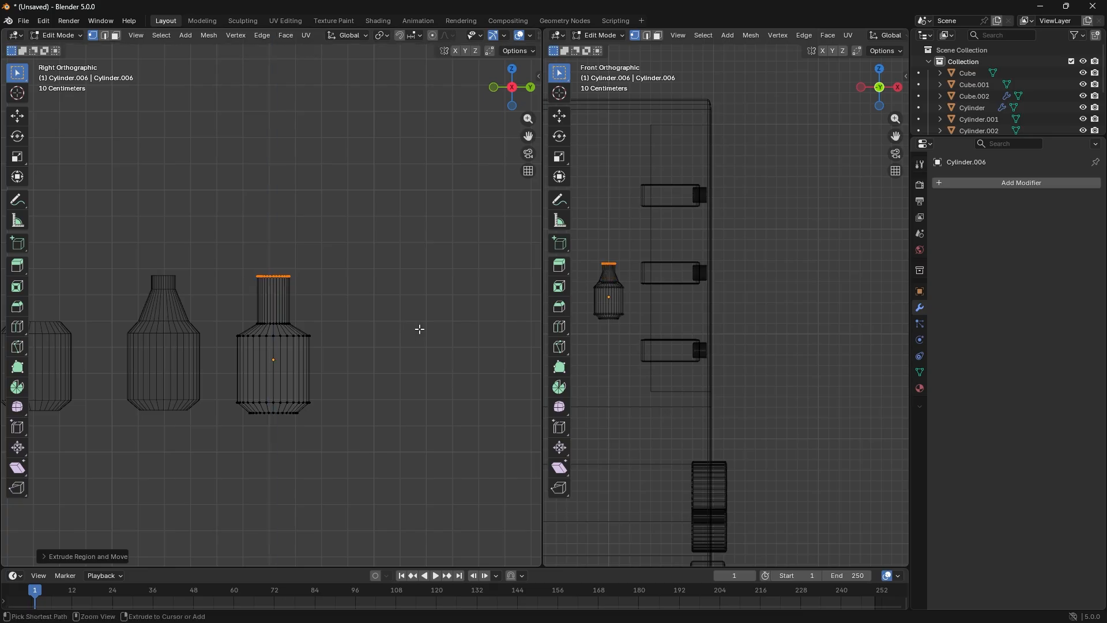
pyautogui.hotkey('ctrl', 'z')
# - Scale the top ring of the second bottle's neck to about 0.7 and return to Object Mode
pyautogui.press('s')
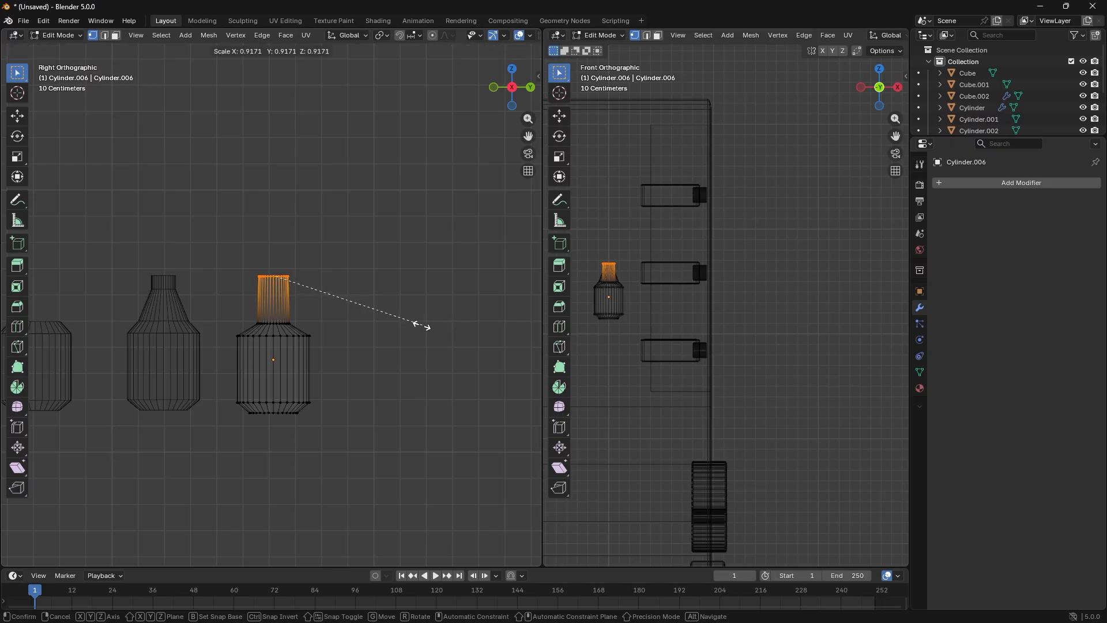
pyautogui.click(381, 314)
pyautogui.click(370, 322)
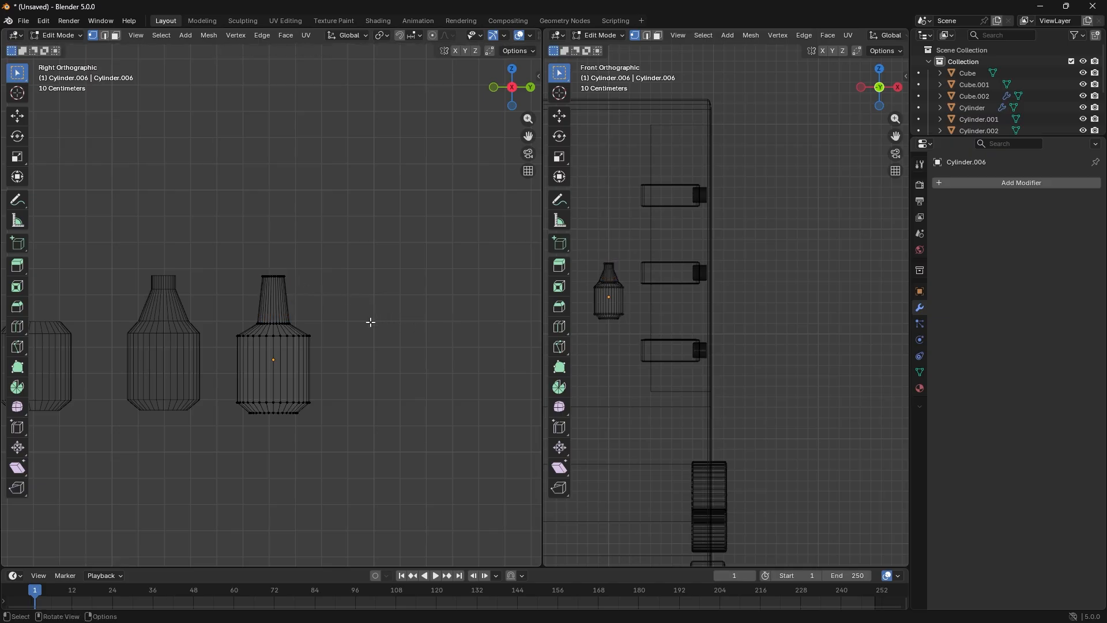
pyautogui.press('Tab')
pyautogui.scroll(-5, 367, 328)
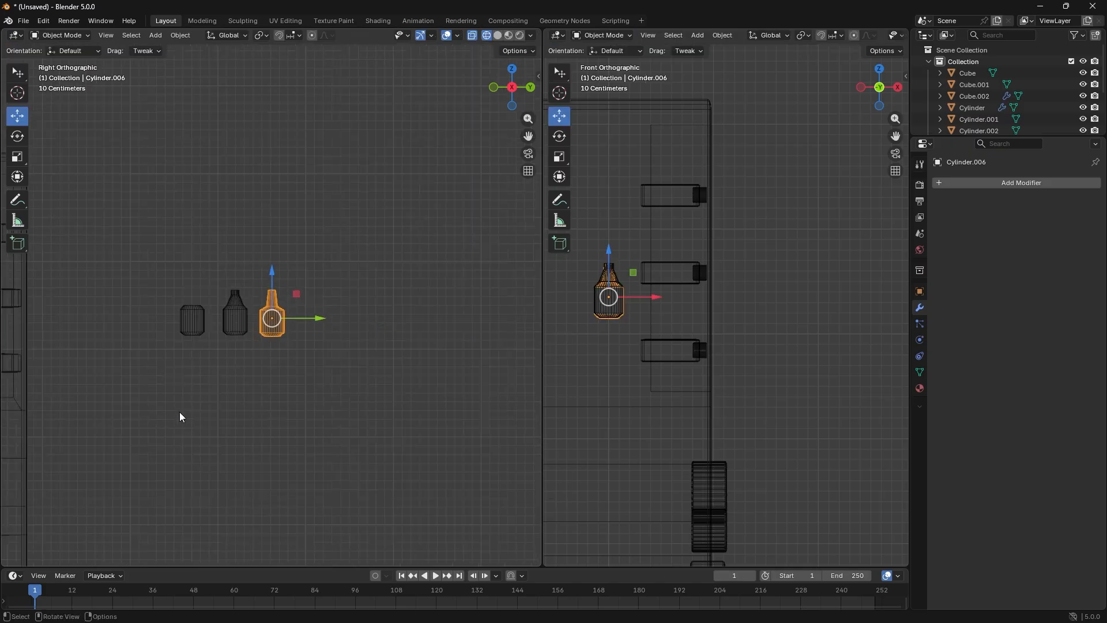
pyautogui.scroll(-3, 179, 412)
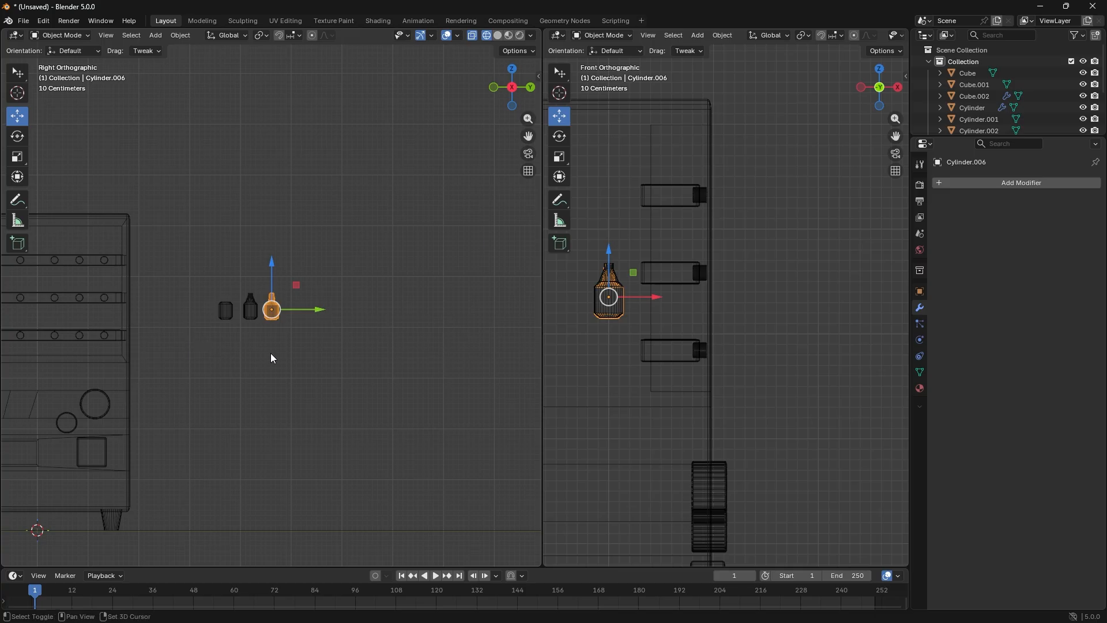
pyautogui.keyDown('shift'); pyautogui.moveTo(271, 353); pyautogui.dragTo(410, 354, button='middle'); pyautogui.keyUp('shift')
pyautogui.scroll(-1, 360, 346)
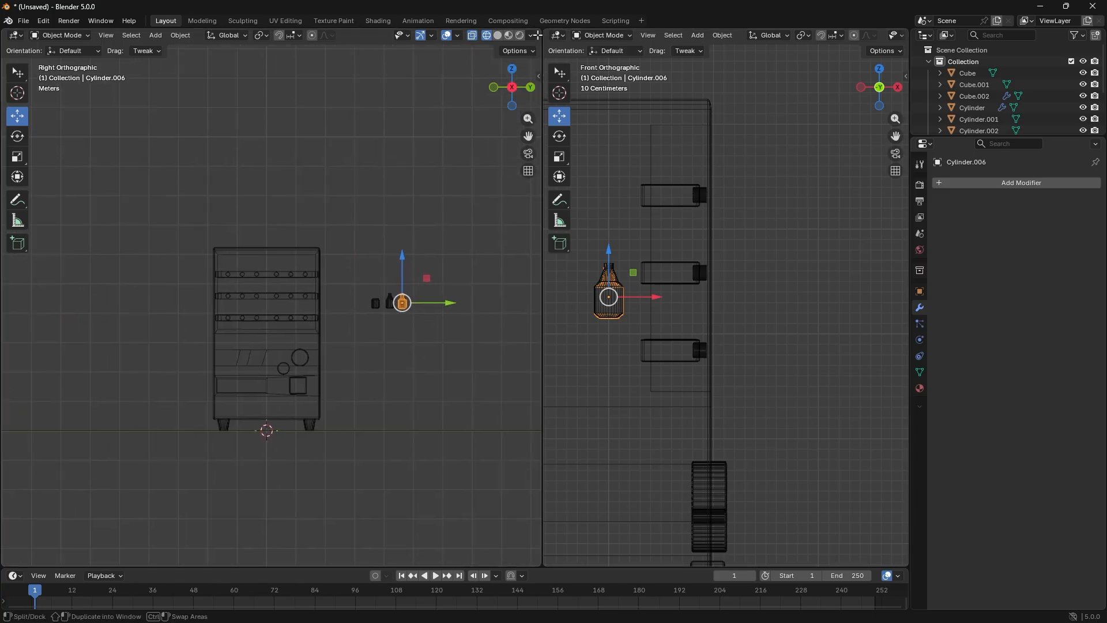
# - Merge the two side-by-side viewports into one and show the vending machine in solid shading from a perspective angle
pyautogui.moveTo(537, 33); pyautogui.dragTo(565, 37)
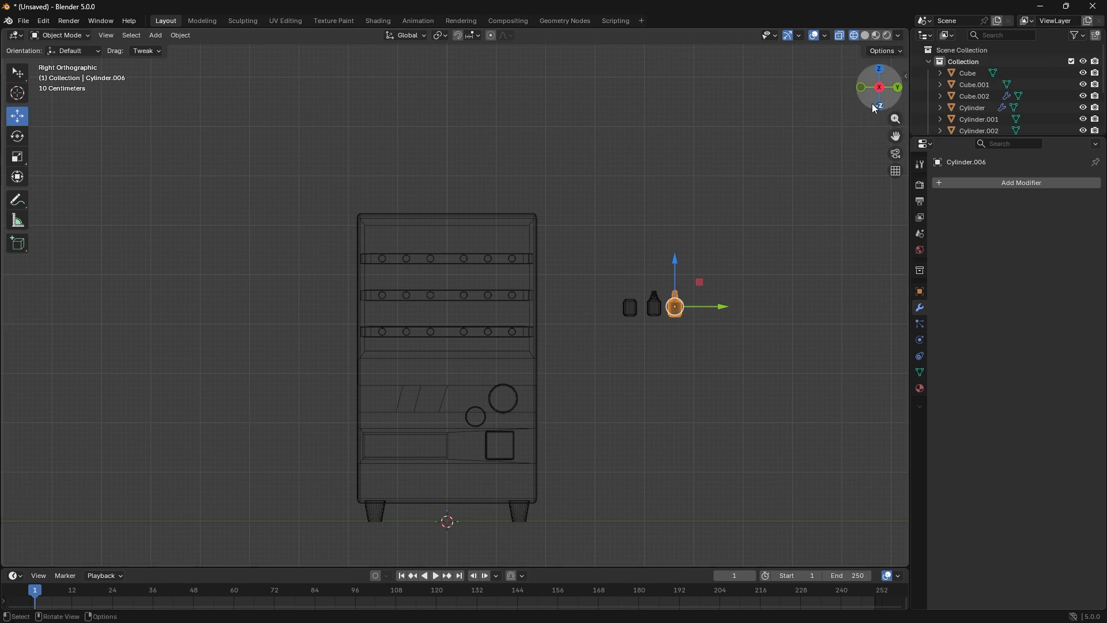
pyautogui.scroll(-5, 594, 245)
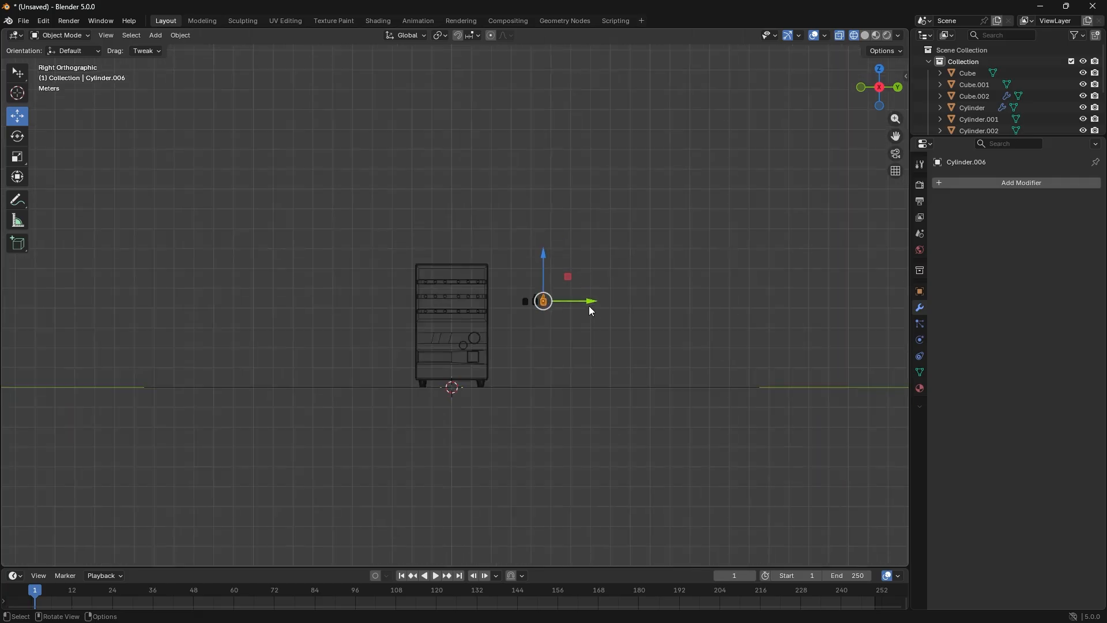
pyautogui.keyDown('shift'); pyautogui.moveTo(557, 311); pyautogui.dragTo(575, 334, button='middle'); pyautogui.keyUp('shift')
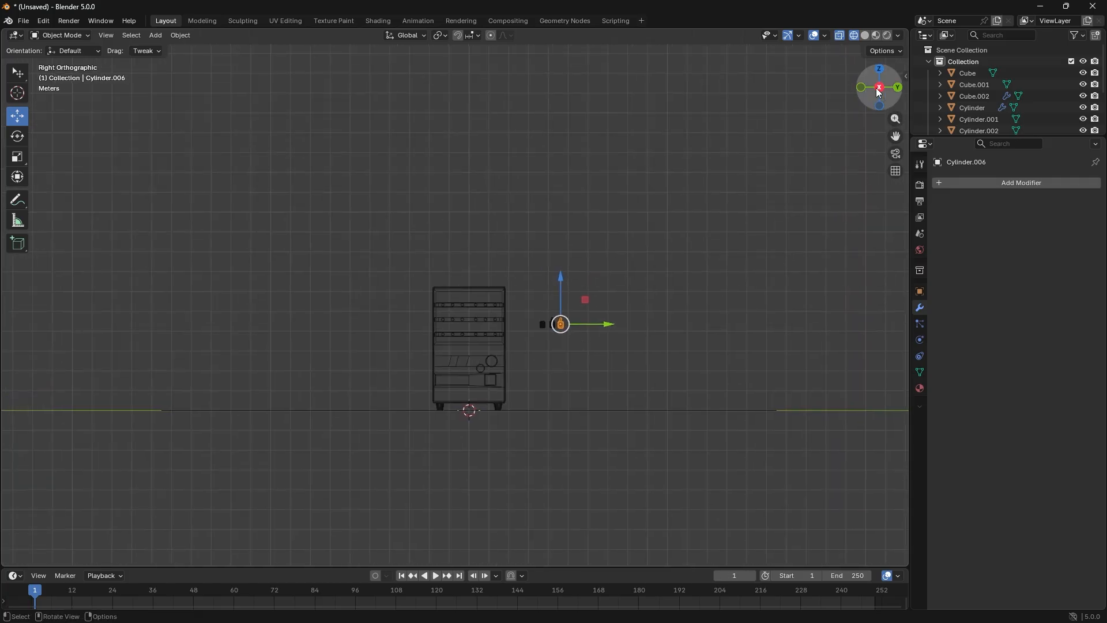
pyautogui.moveTo(877, 98)
pyautogui.mouseDown()
pyautogui.moveTo(873, 109)
pyautogui.moveTo(904, 68)
pyautogui.mouseUp()
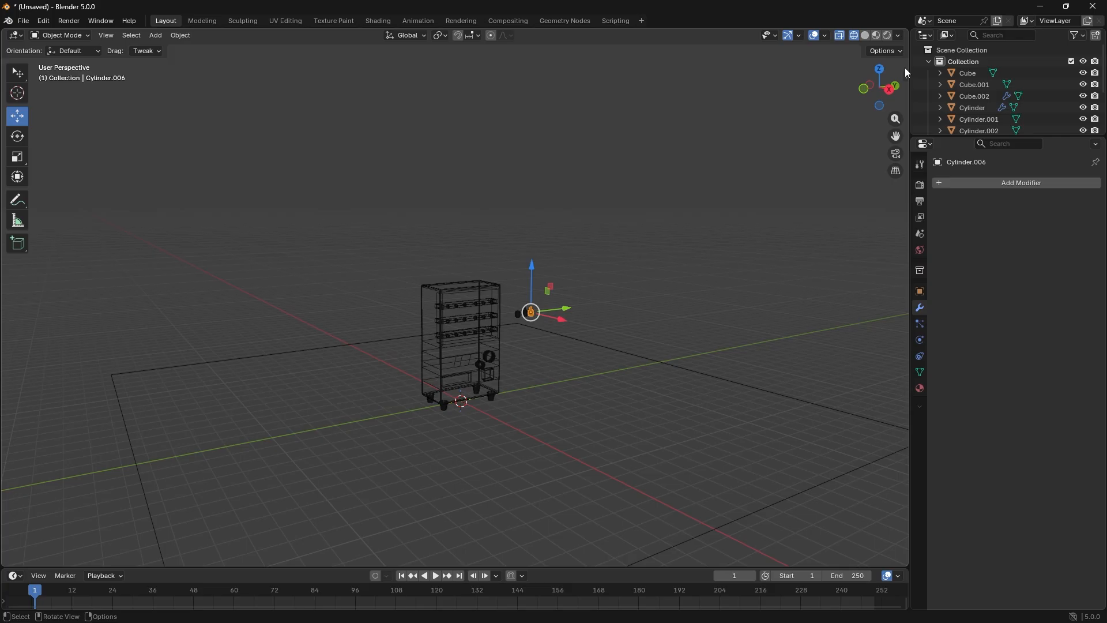
pyautogui.click(864, 35)
pyautogui.scroll(3, 476, 348)
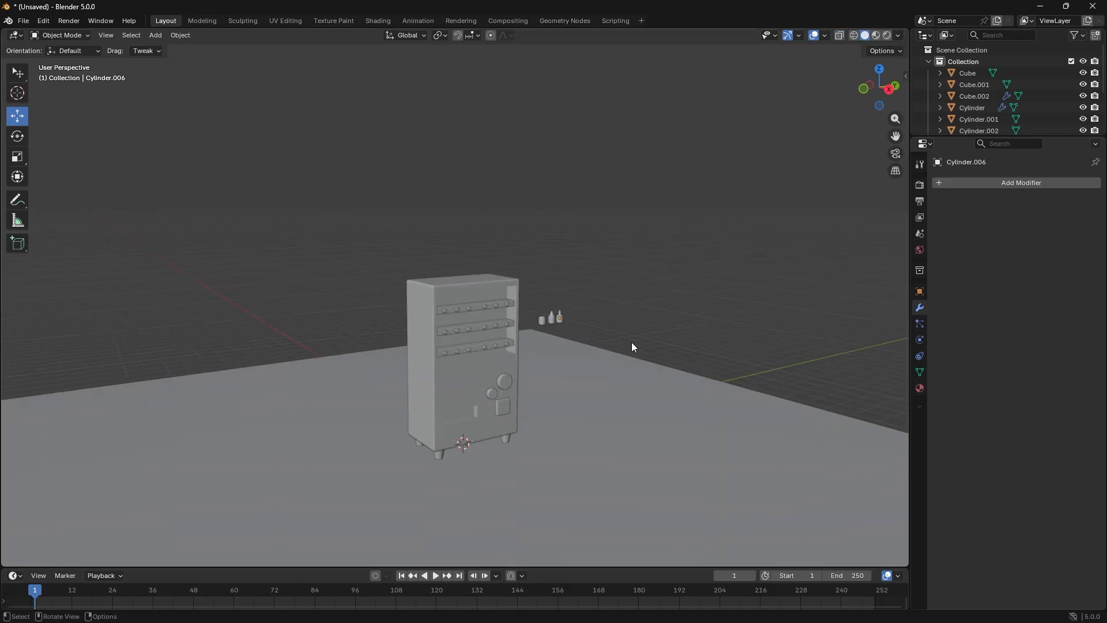
pyautogui.keyDown('shift'); pyautogui.moveTo(668, 312); pyautogui.dragTo(638, 284, button='middle'); pyautogui.keyUp('shift')
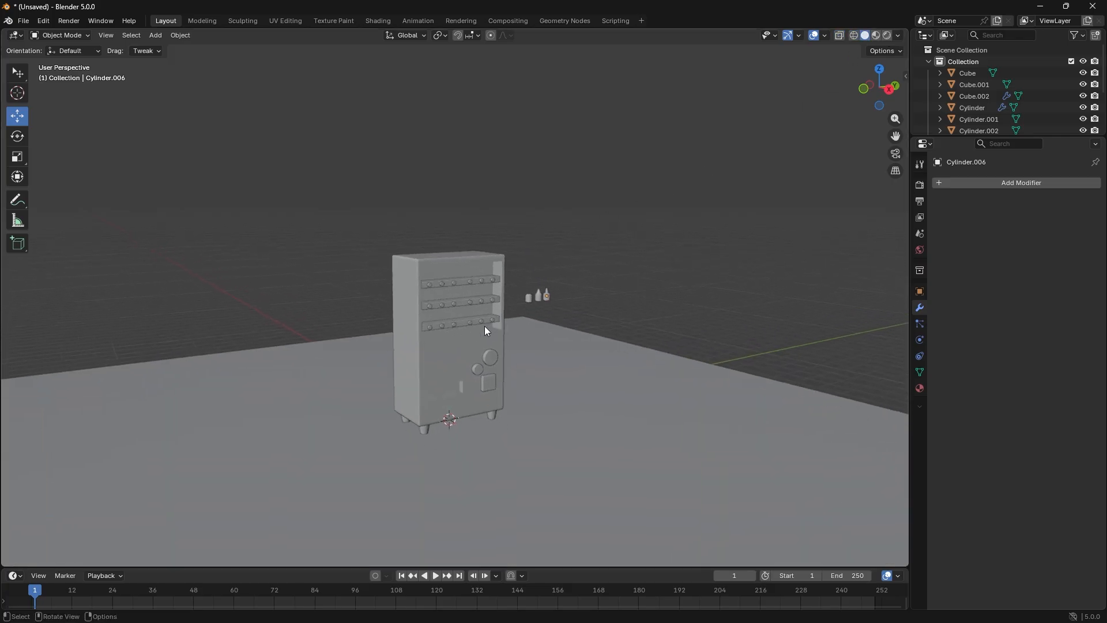
# - Add two evenly spaced, unslid vertical loop cuts through the side of the vending machine body and return to Object Mode
pyautogui.click(406, 283)
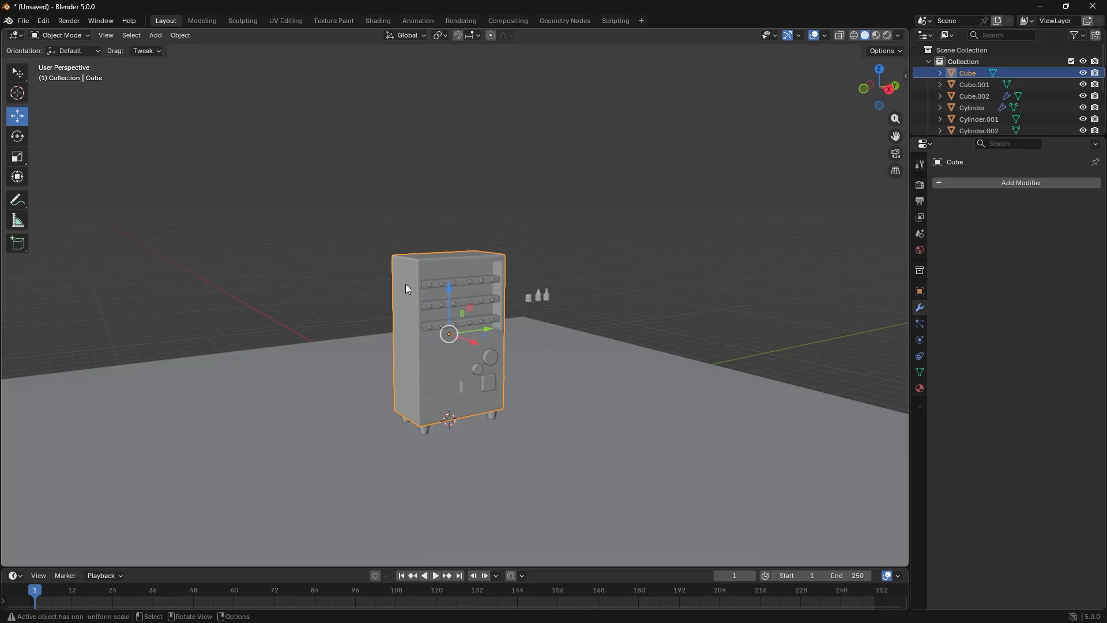
pyautogui.press('Tab')
pyautogui.scroll(2, 405, 346)
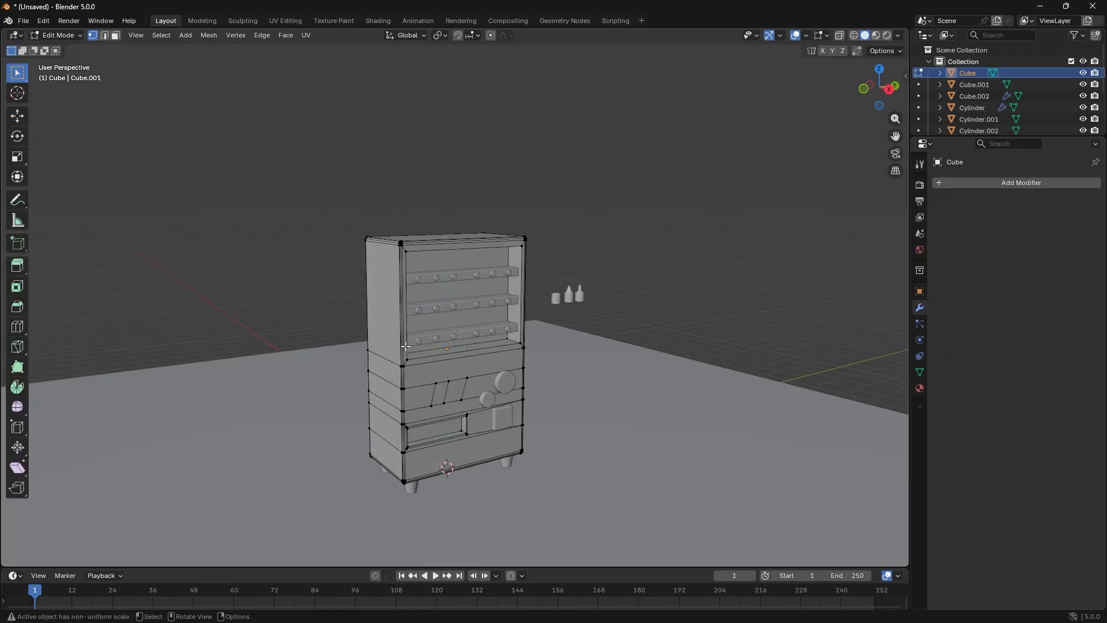
pyautogui.keyDown('shift'); pyautogui.moveTo(405, 346); pyautogui.dragTo(417, 327, button='middle'); pyautogui.keyUp('shift')
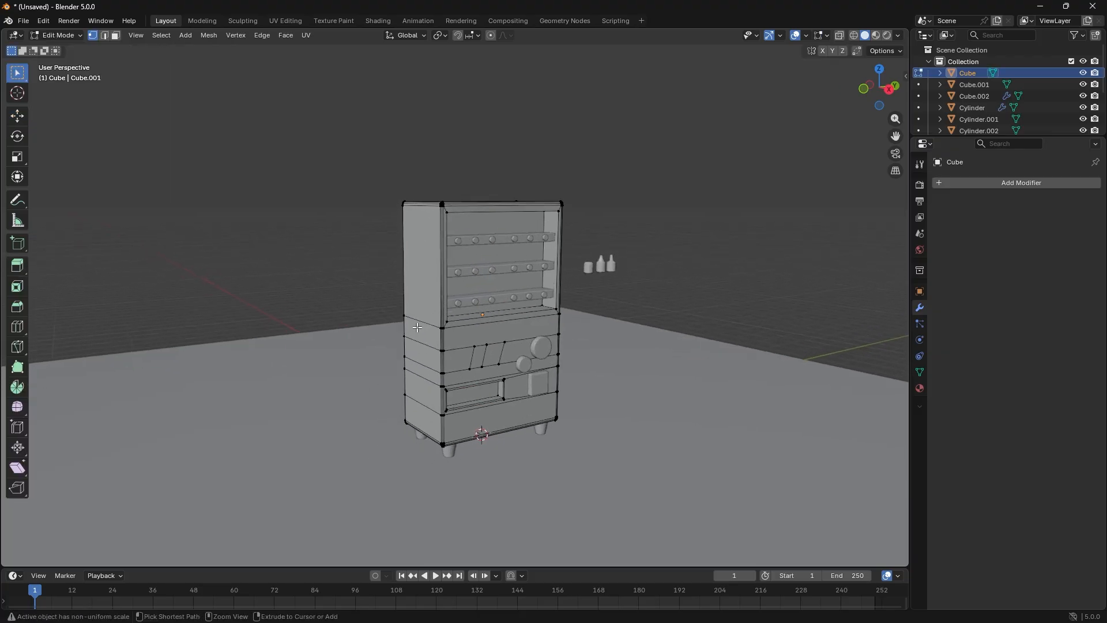
pyautogui.hotkey('ctrl', 'r')
pyautogui.scroll(1, 417, 327)
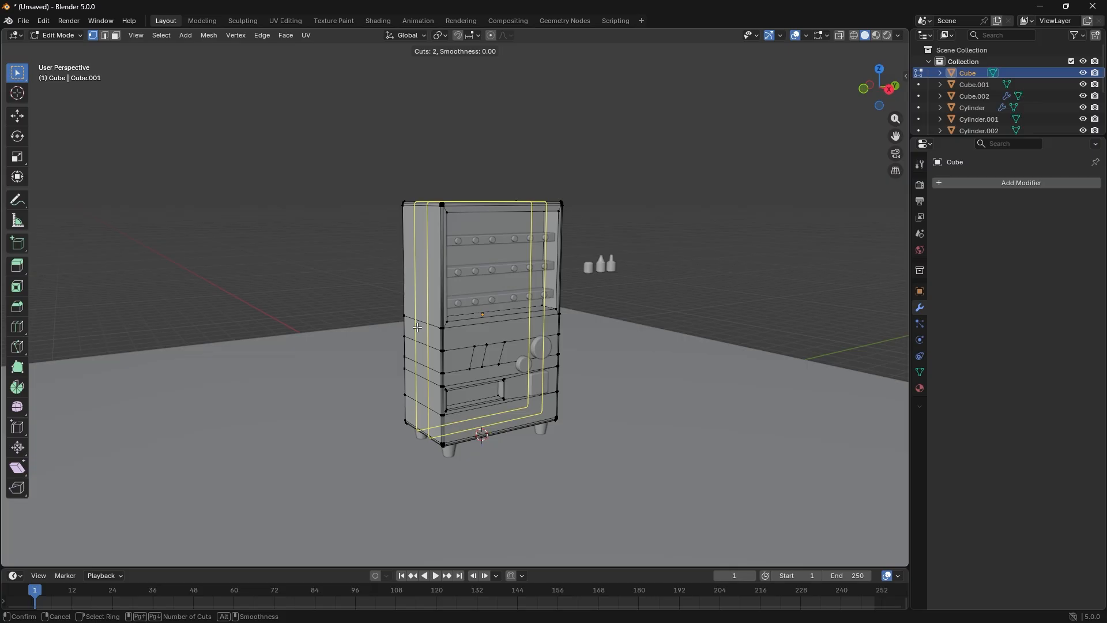
pyautogui.click(417, 327)
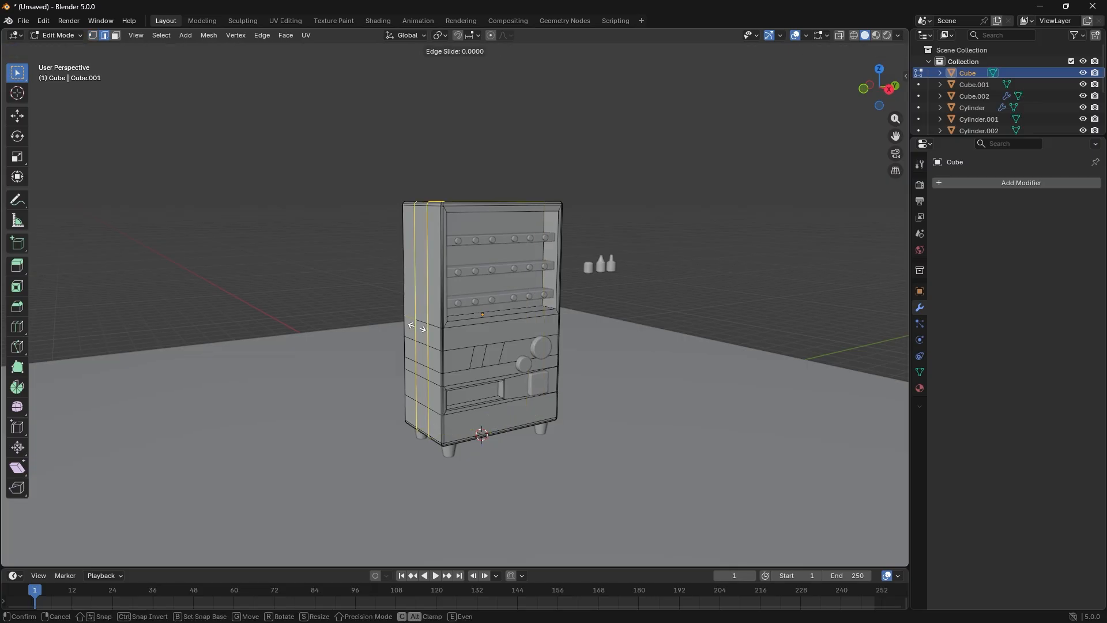
pyautogui.click(415, 327)
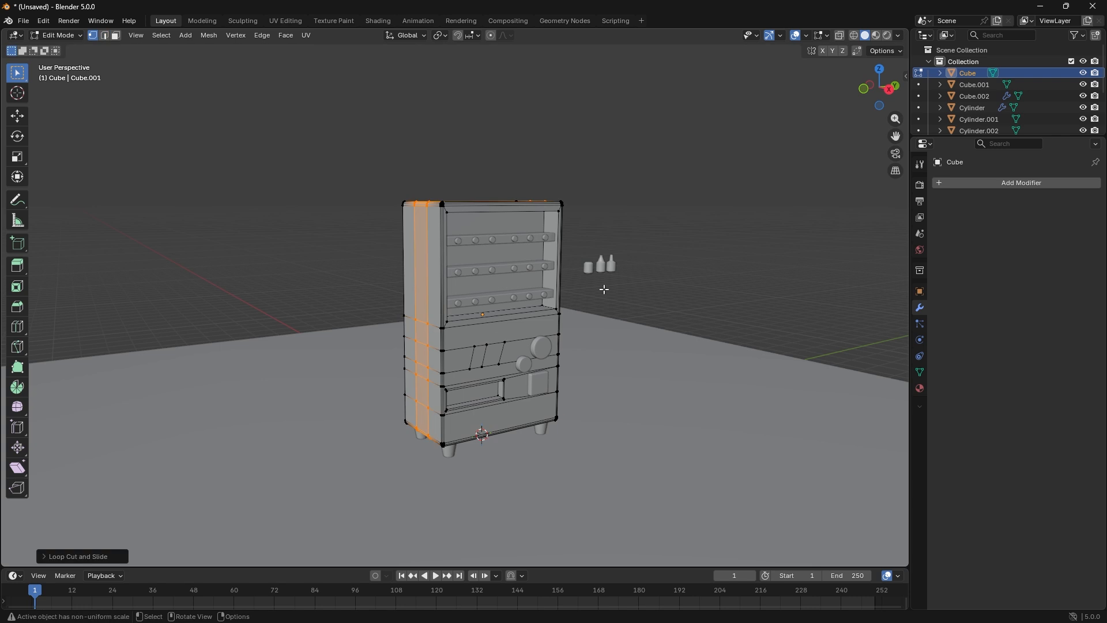
pyautogui.press('1')
pyautogui.click(705, 232)
pyautogui.press('Tab')
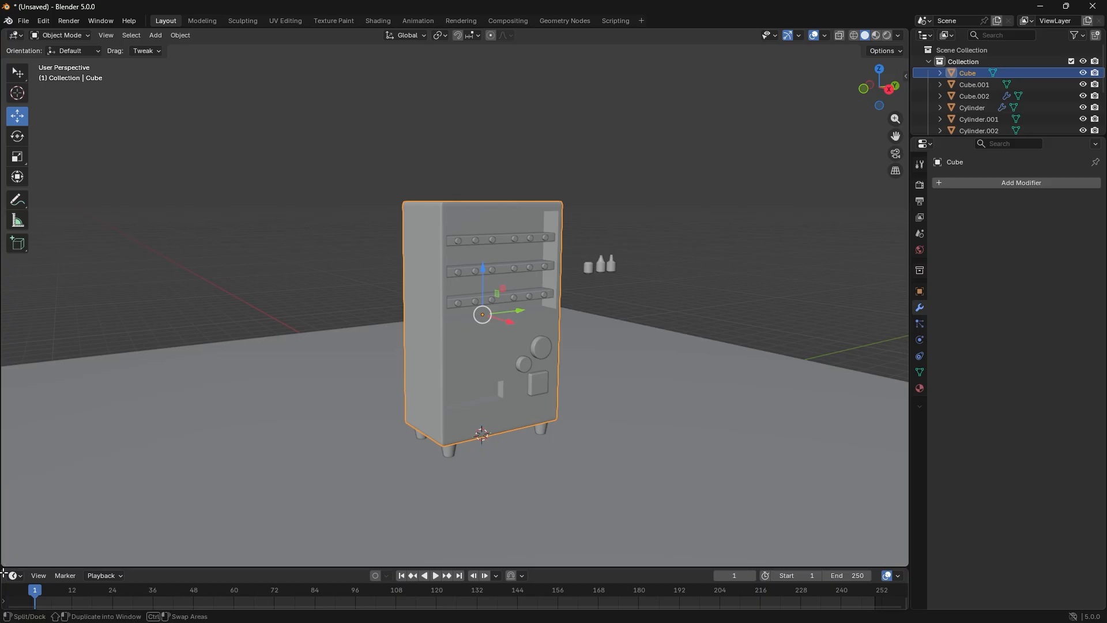
# - Enlarge the timeline area to about a third of the window height and turn it into a Shader Editor
pyautogui.moveTo(165, 566); pyautogui.dragTo(163, 401)
pyautogui.click(14, 409)
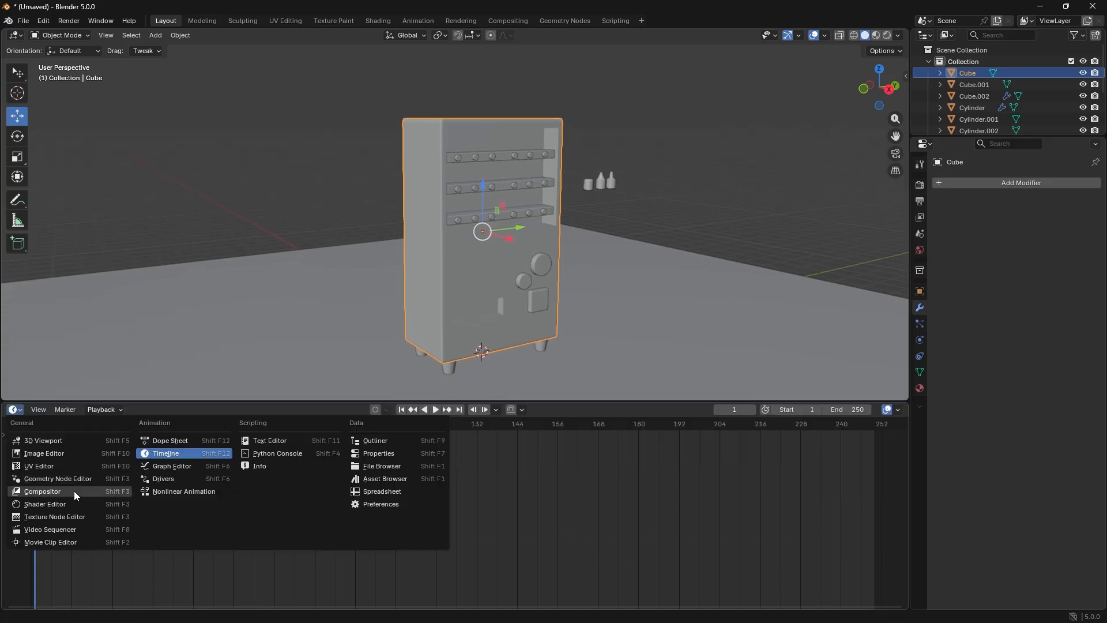
pyautogui.click(64, 505)
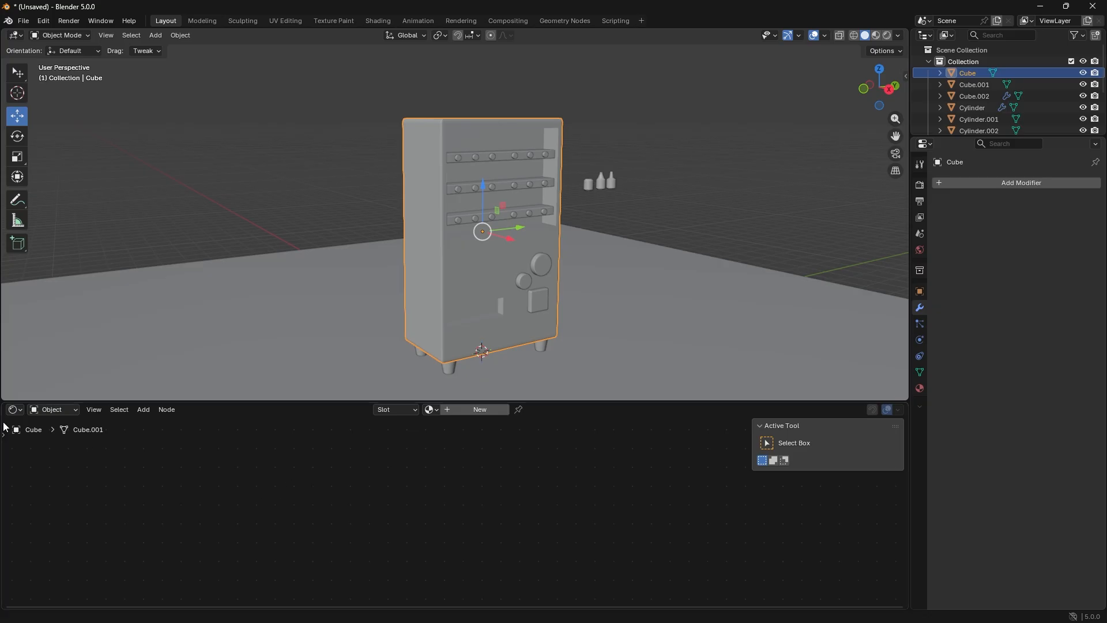
# - Deselect the vending machine body, add a camera to the scene and look through it
pyautogui.click(689, 178)
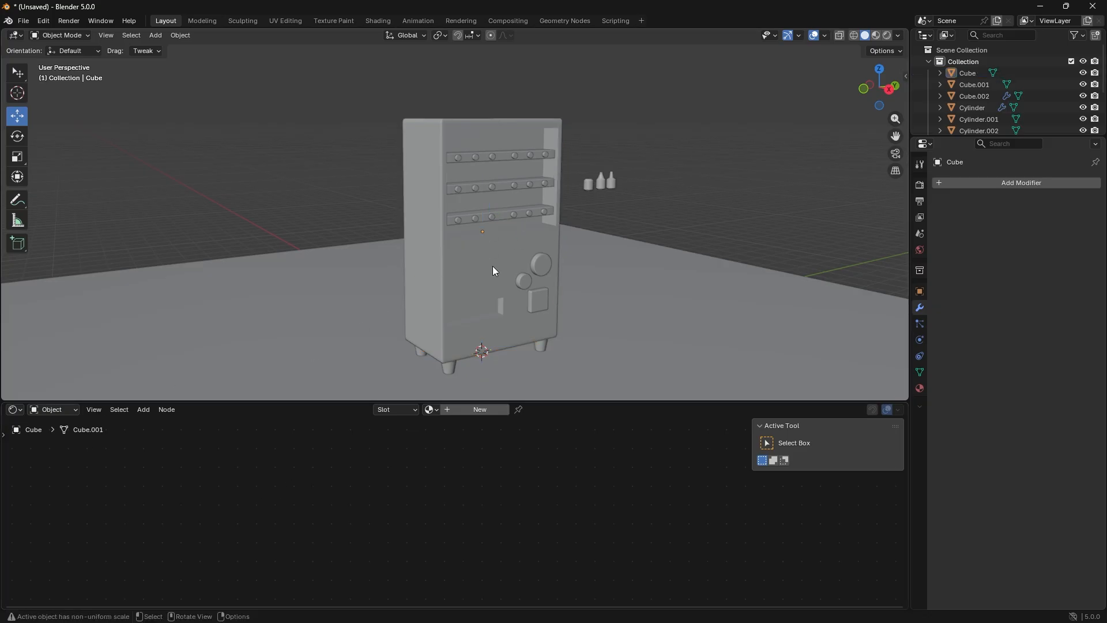
pyautogui.click(439, 262)
pyautogui.click(660, 203)
pyautogui.hotkey('shift', 'a')
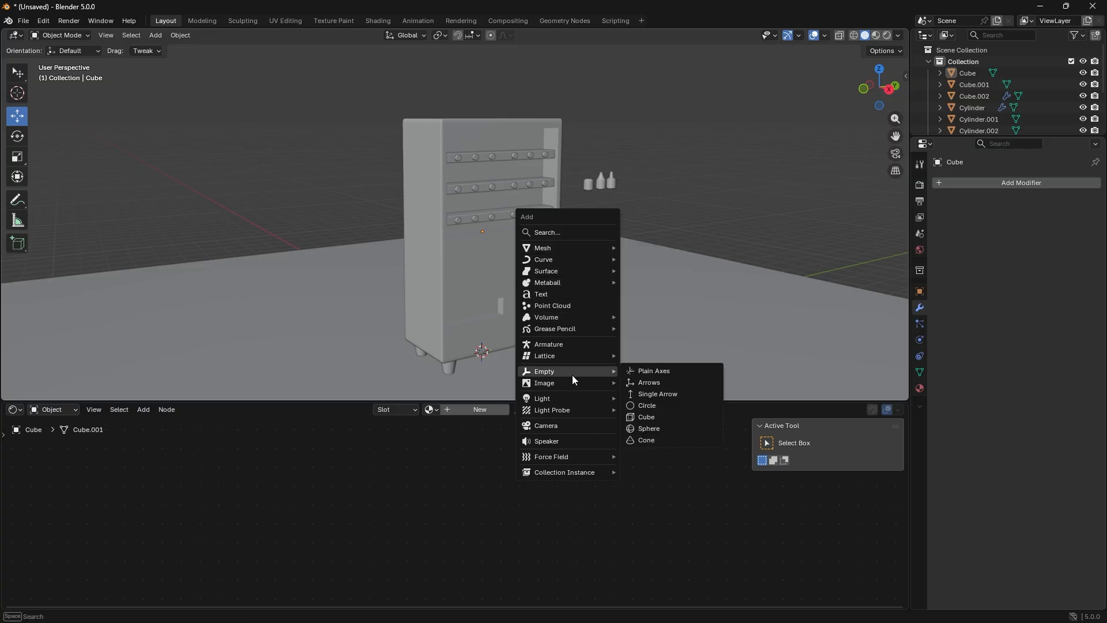
pyautogui.moveTo(573, 399)
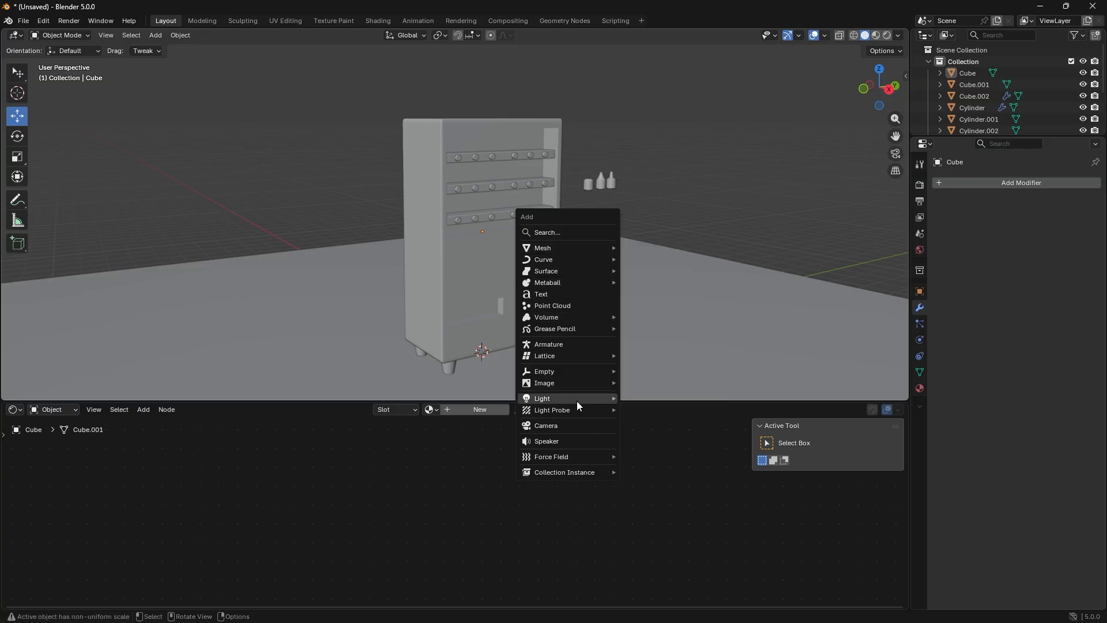
pyautogui.click(568, 425)
pyautogui.press('KP_0')
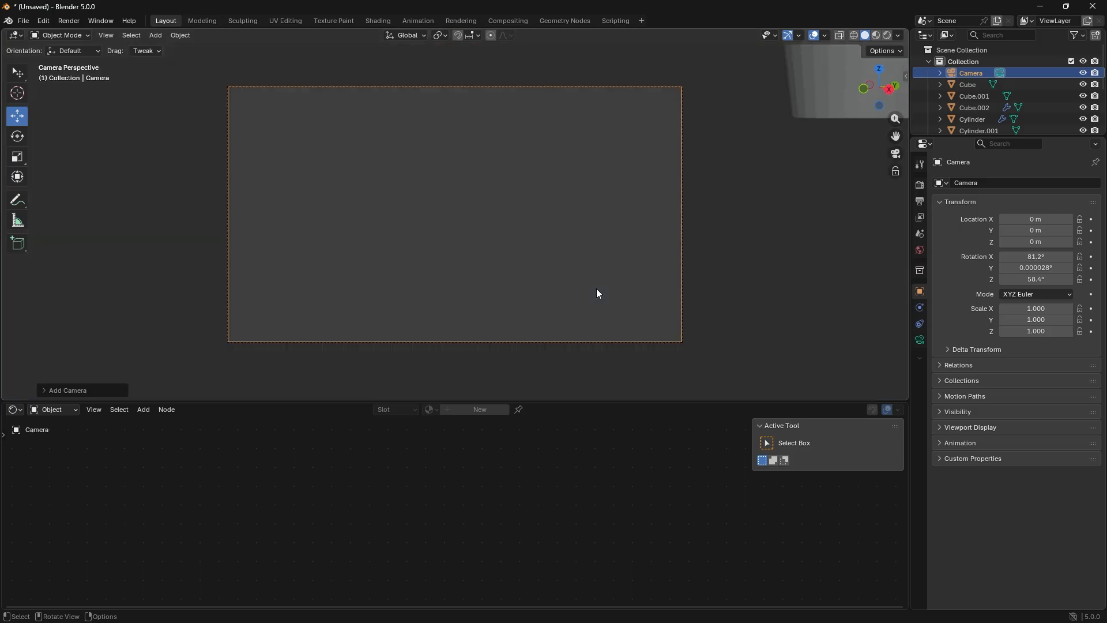
# - Fly the camera back and up to about X 18.7, Y -13, Z 4.5 m, framing the whole vending machine and the products
pyautogui.hotkey('shift', '`')
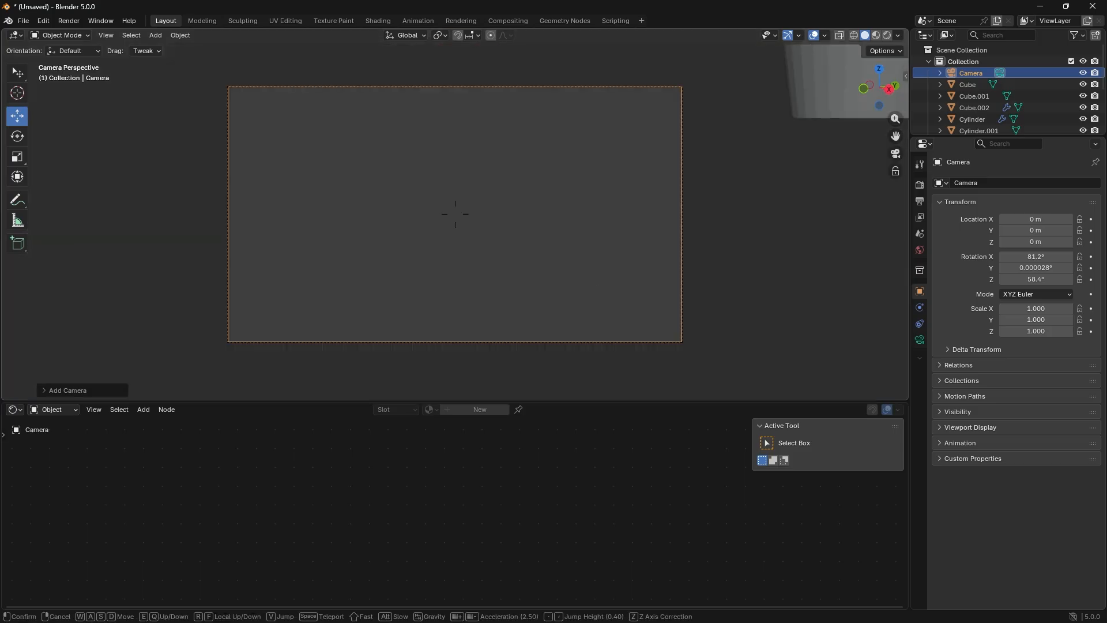
pyautogui.press('s')
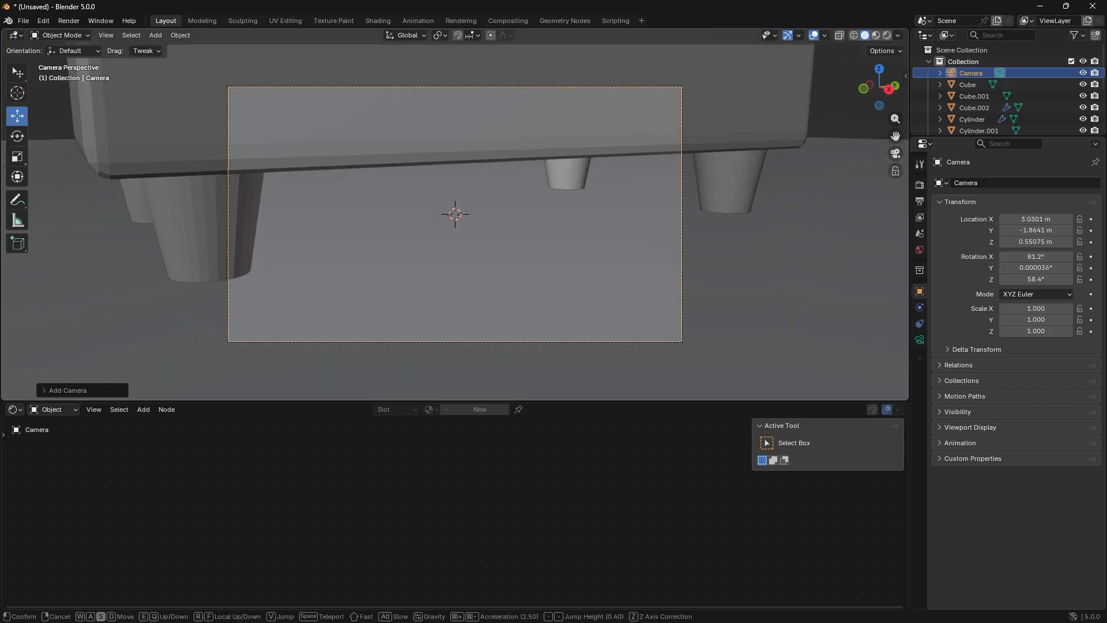
pyautogui.press('s')
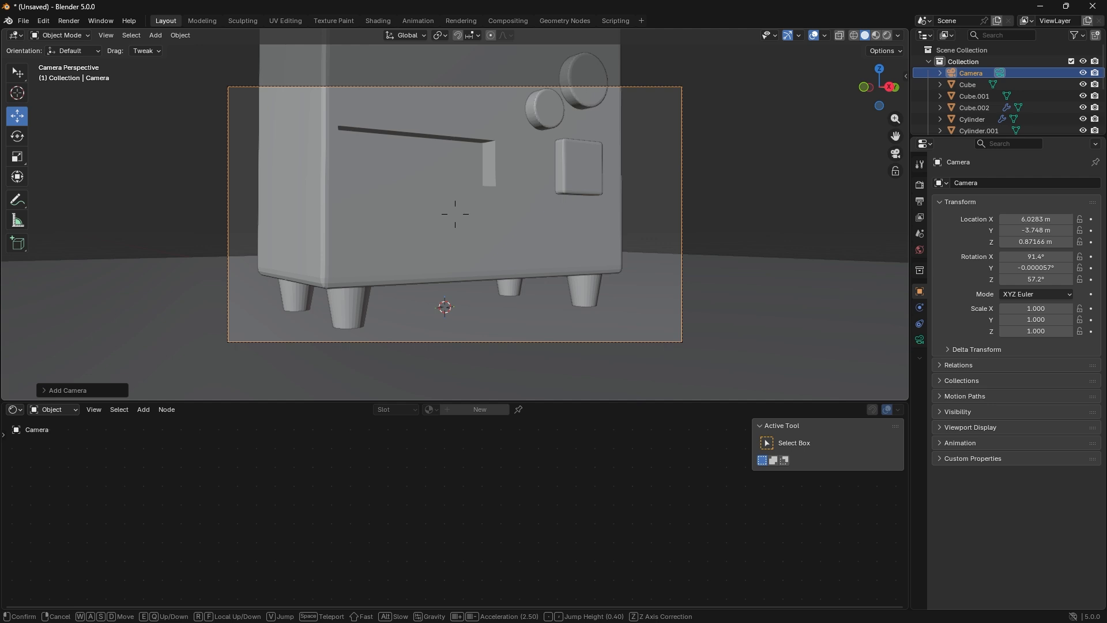
pyautogui.press('q')
pyautogui.press('e')
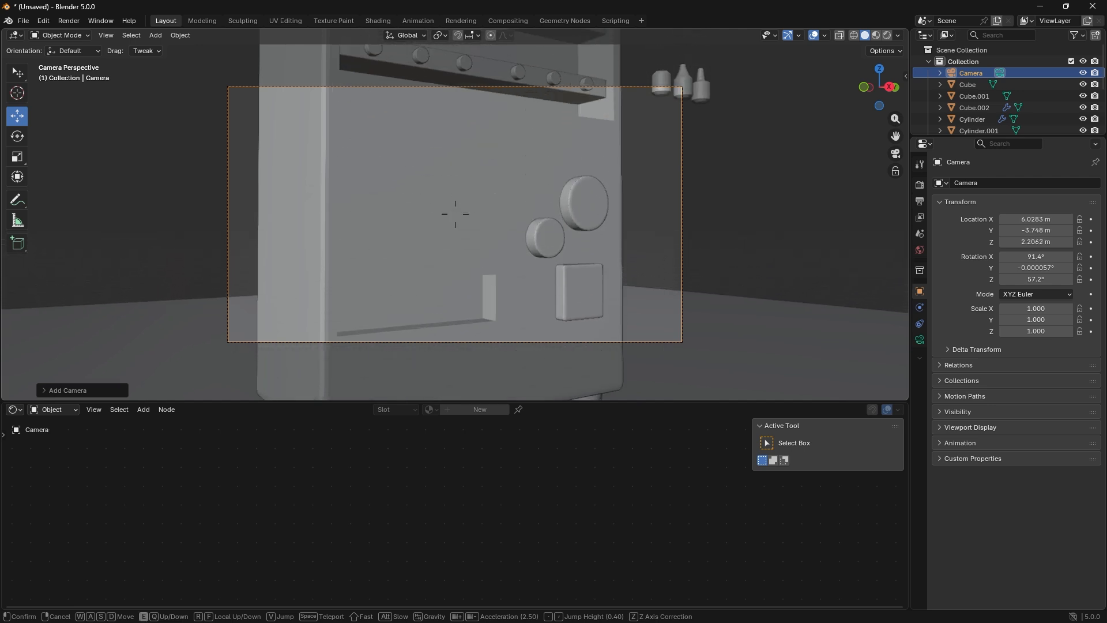
pyautogui.press('s')
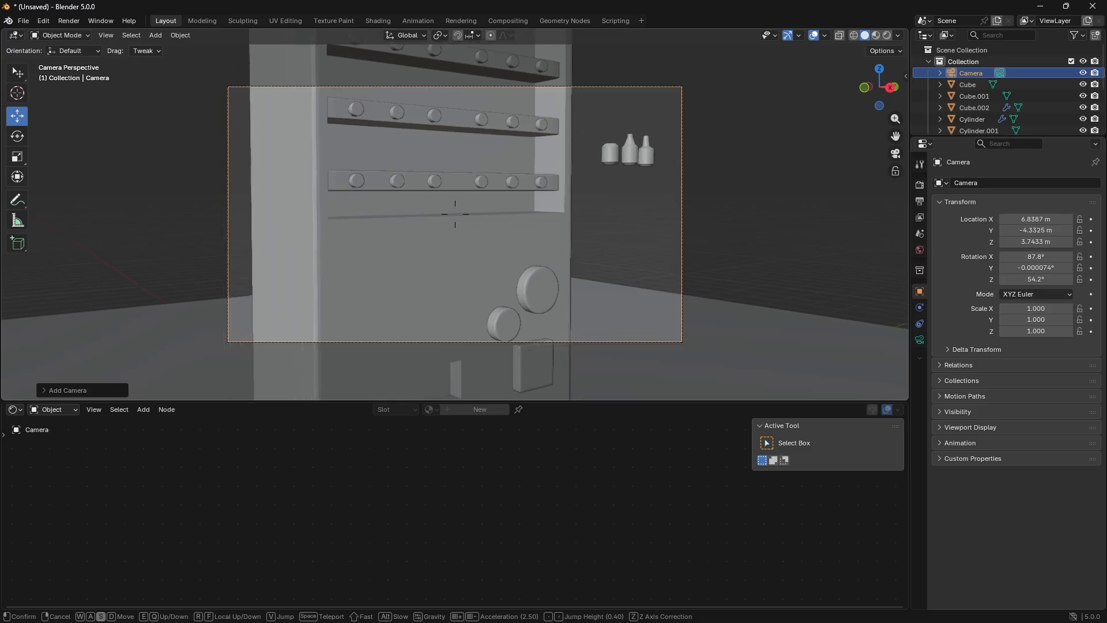
pyautogui.press('s')
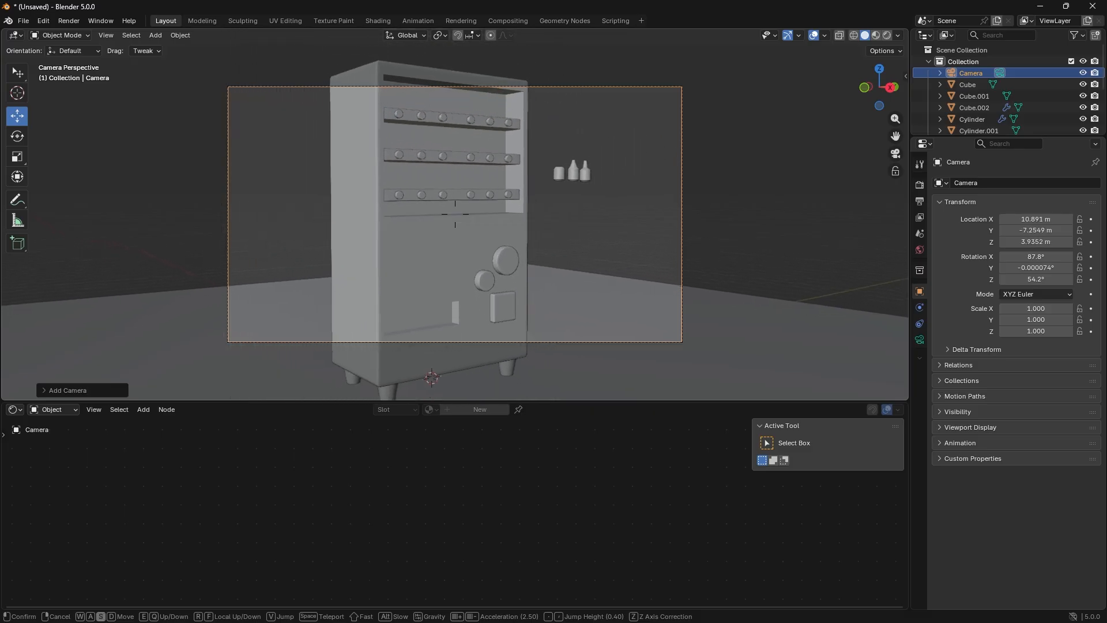
pyautogui.press('s')
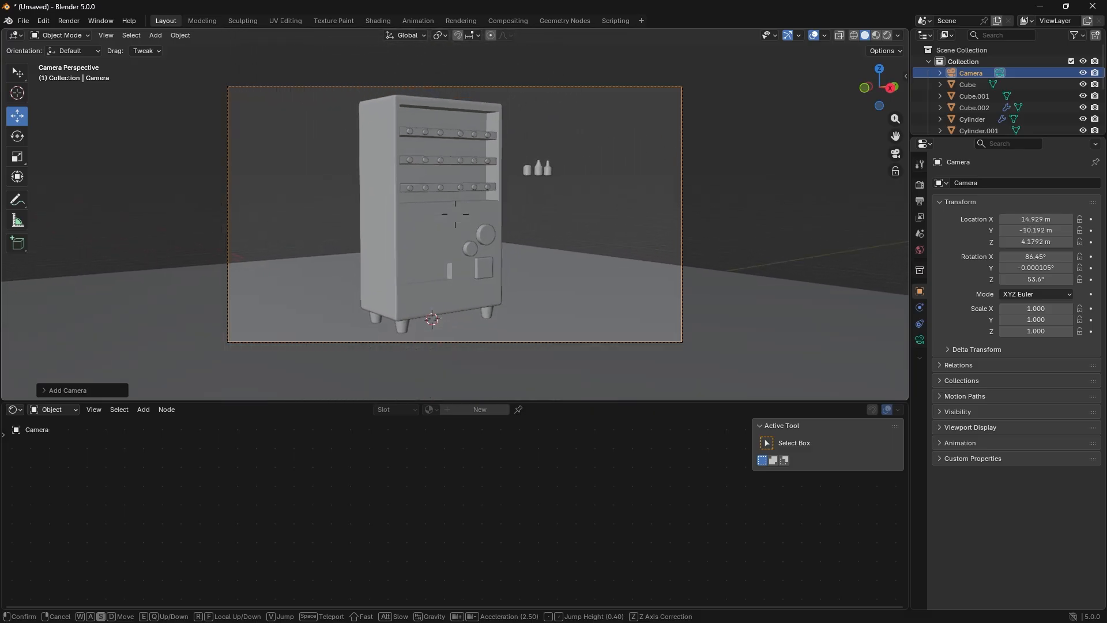
pyautogui.press('s')
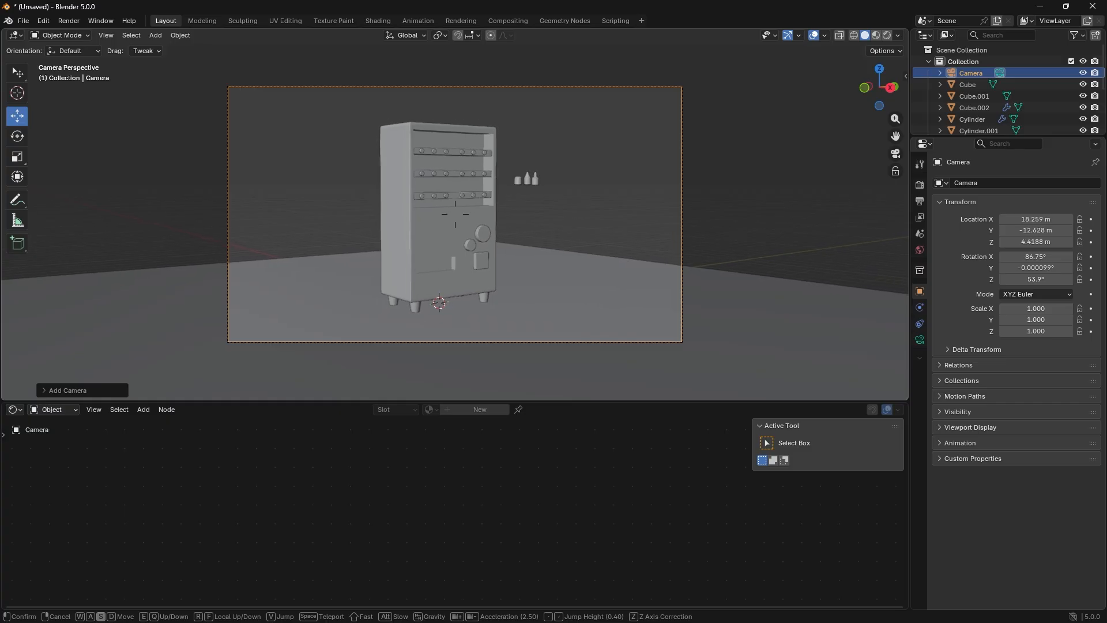
pyautogui.click(598, 292)
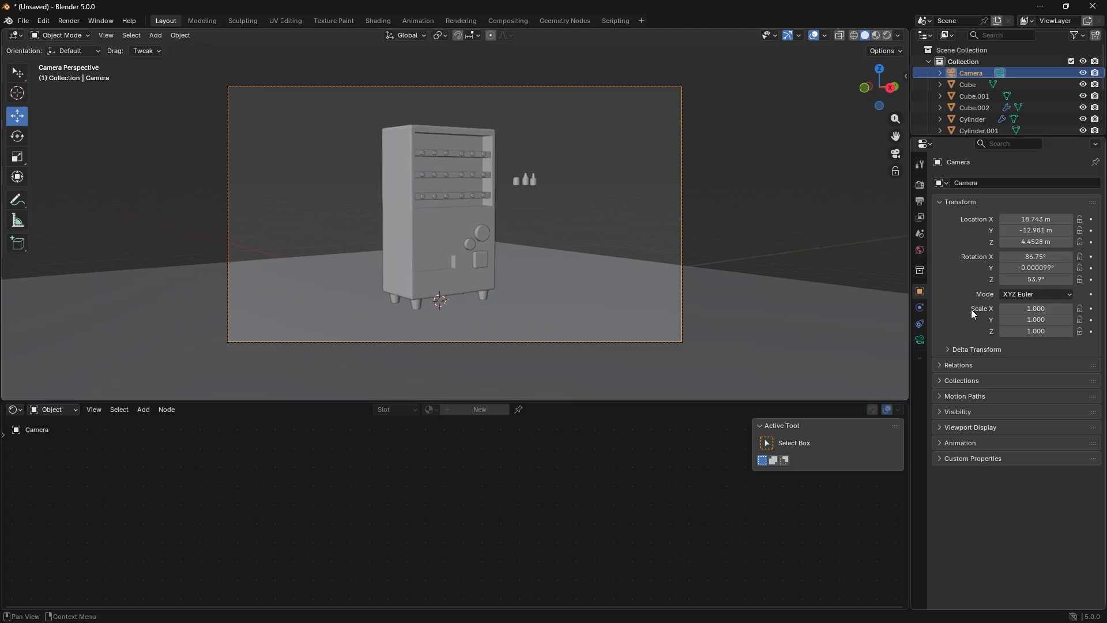
# - Set the scene's color management view transform to Standard in the render settings
pyautogui.click(919, 202)
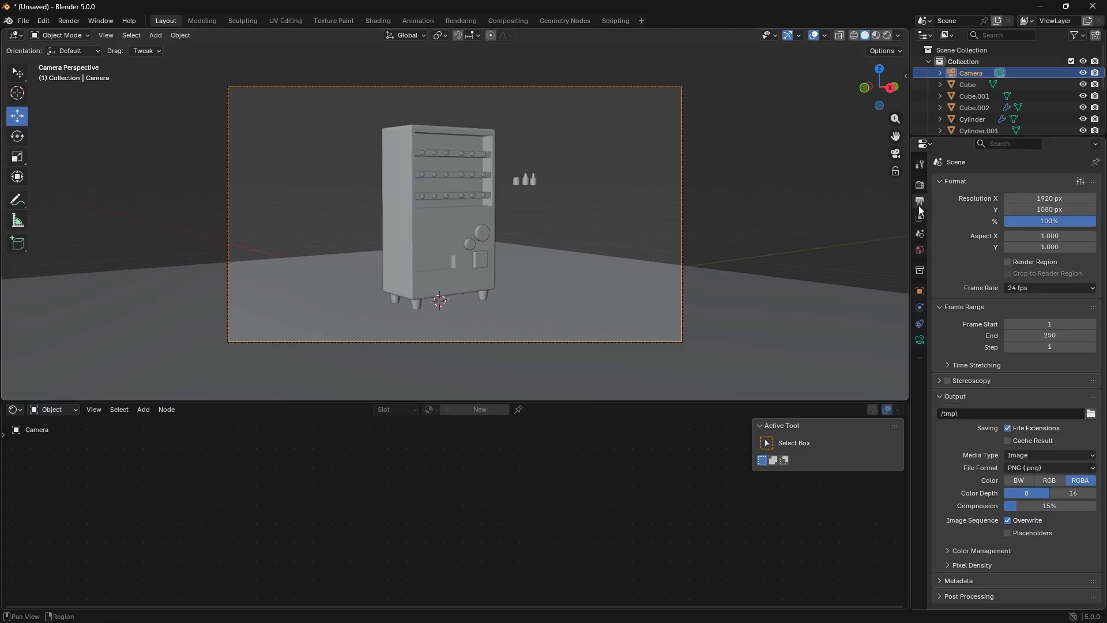
pyautogui.click(919, 185)
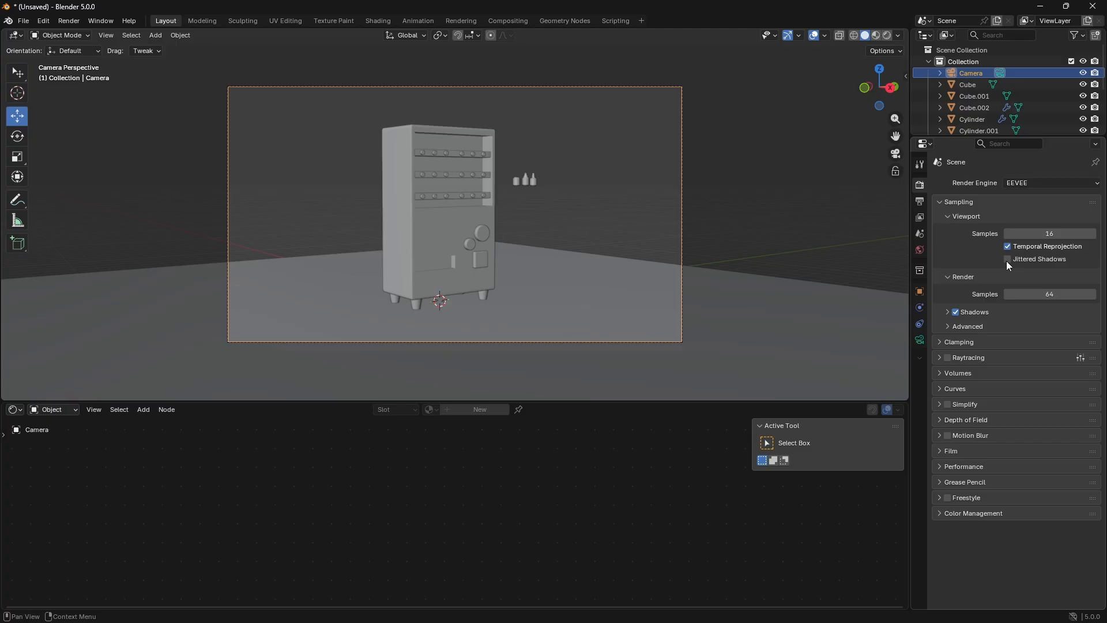
pyautogui.click(942, 202)
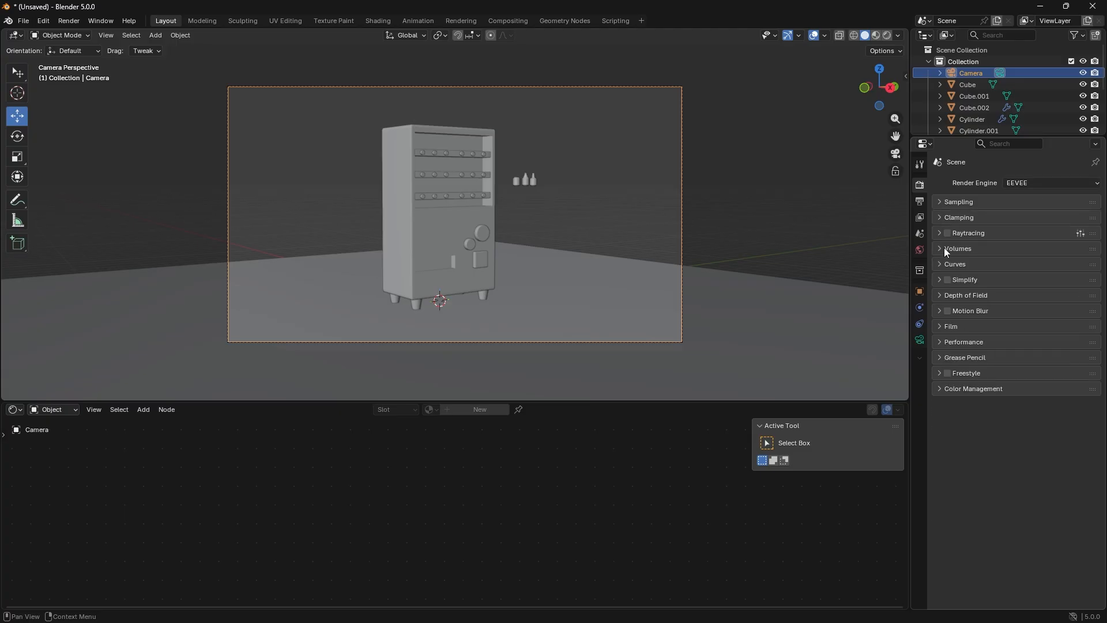
pyautogui.click(945, 389)
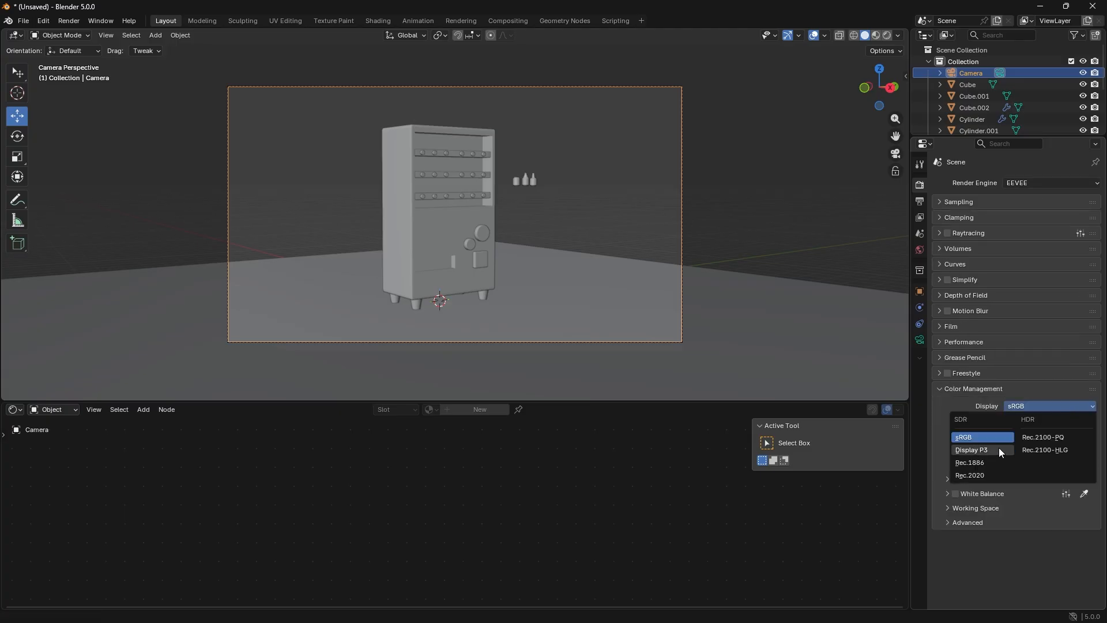
pyautogui.click(945, 427)
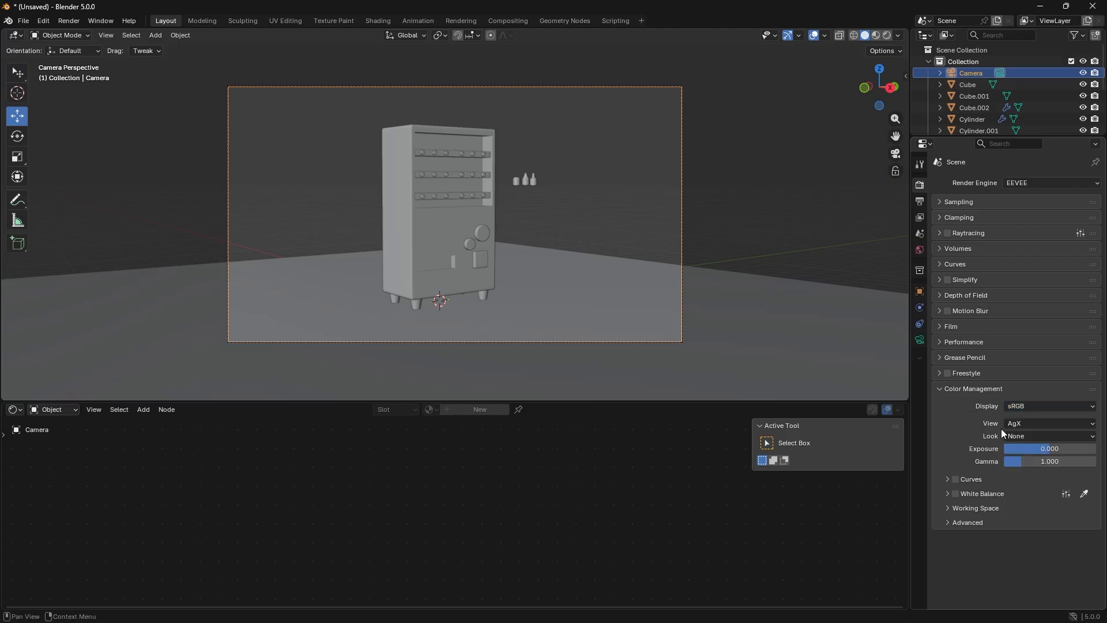
pyautogui.click(1021, 425)
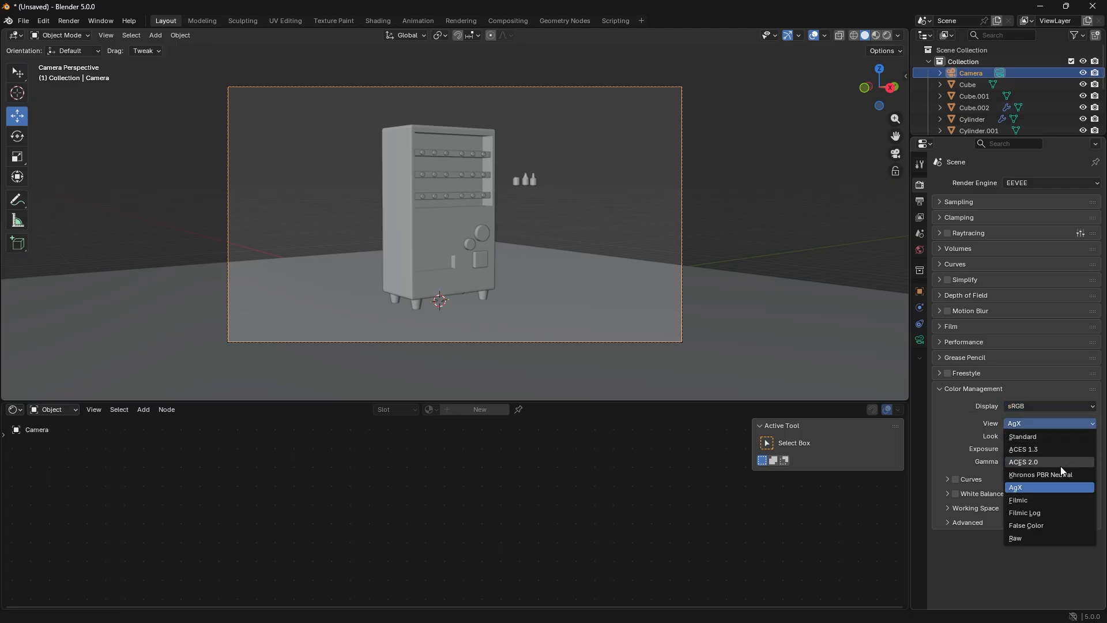
pyautogui.click(1029, 437)
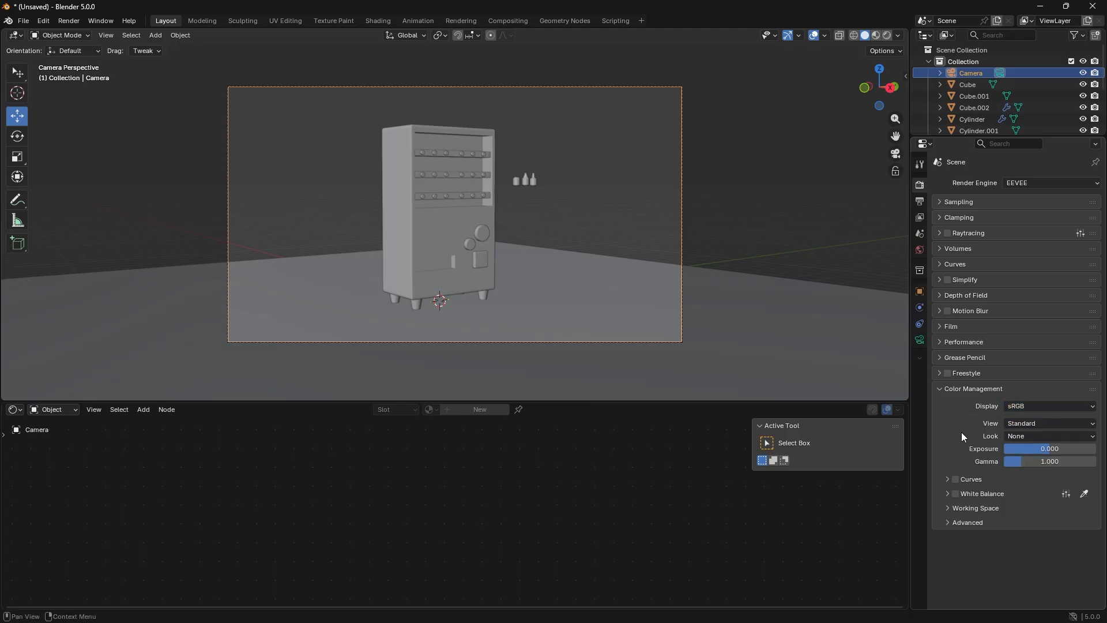
# - View the available Look options in the color management settings, keep None and collapse the section
pyautogui.click(1023, 433)
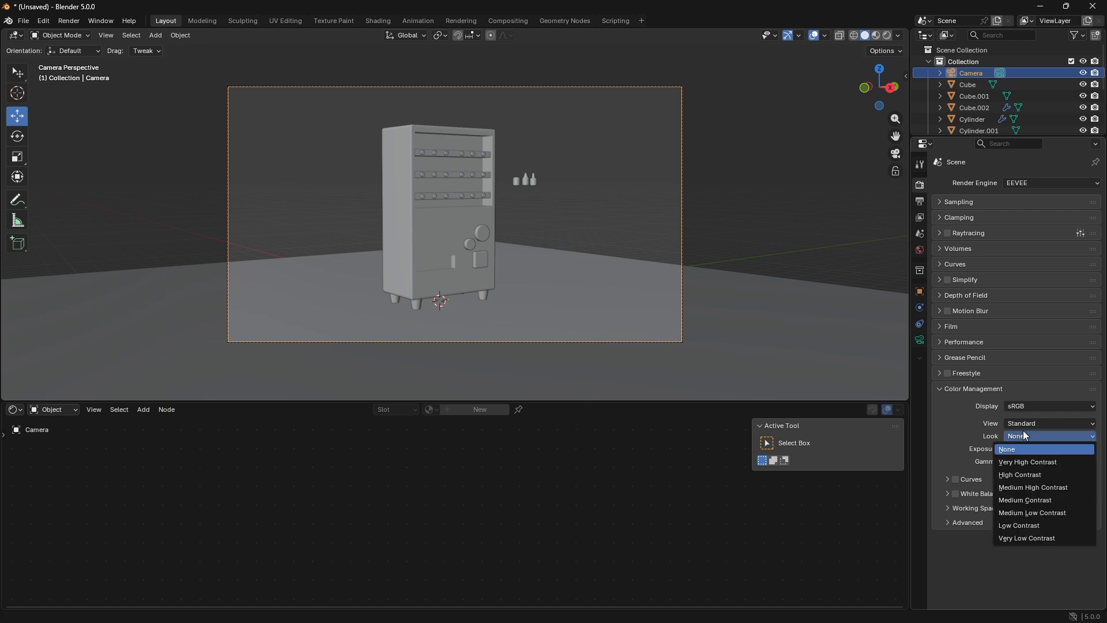
pyautogui.click(949, 431)
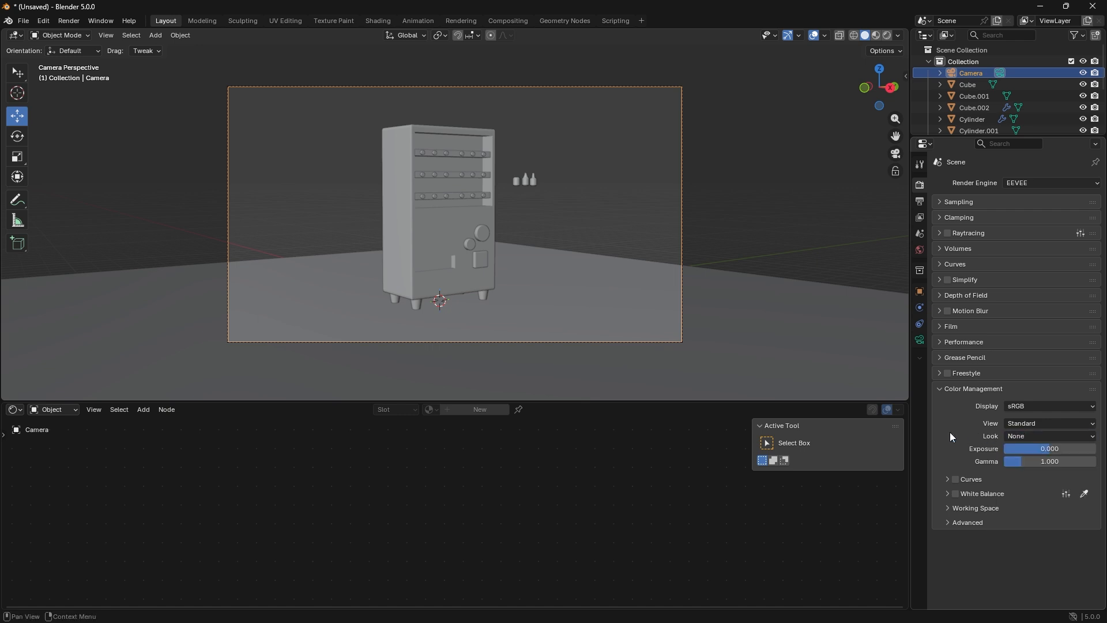
pyautogui.click(939, 390)
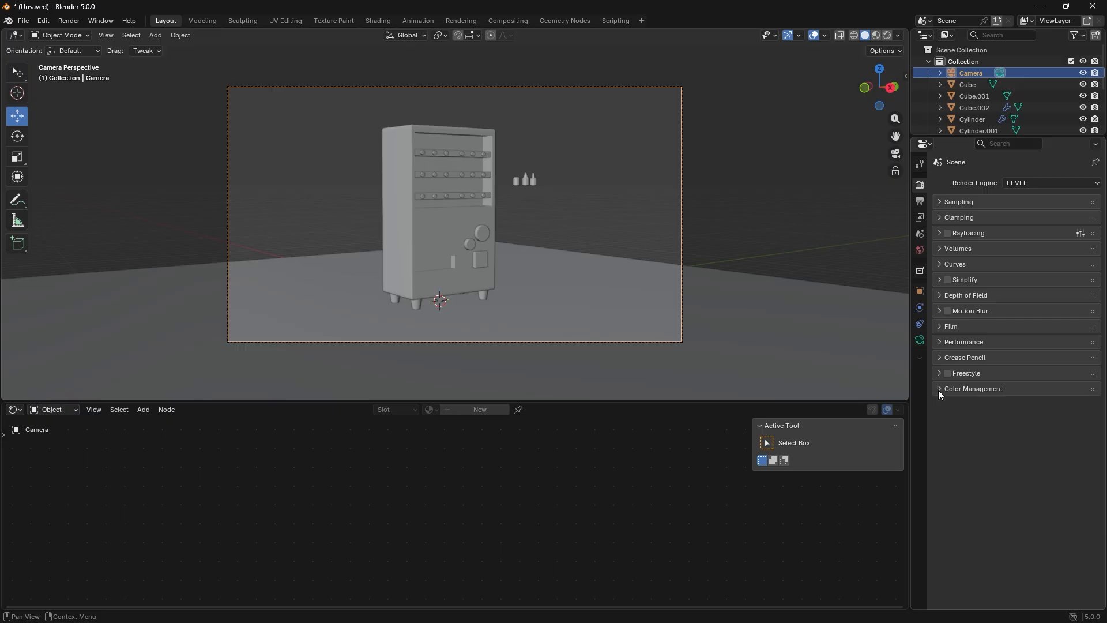
# - Add a Sun light, place it above and to the right of the vending machine, and aim its beam down toward the machine
pyautogui.click(619, 172)
pyautogui.hotkey('shift', 'a')
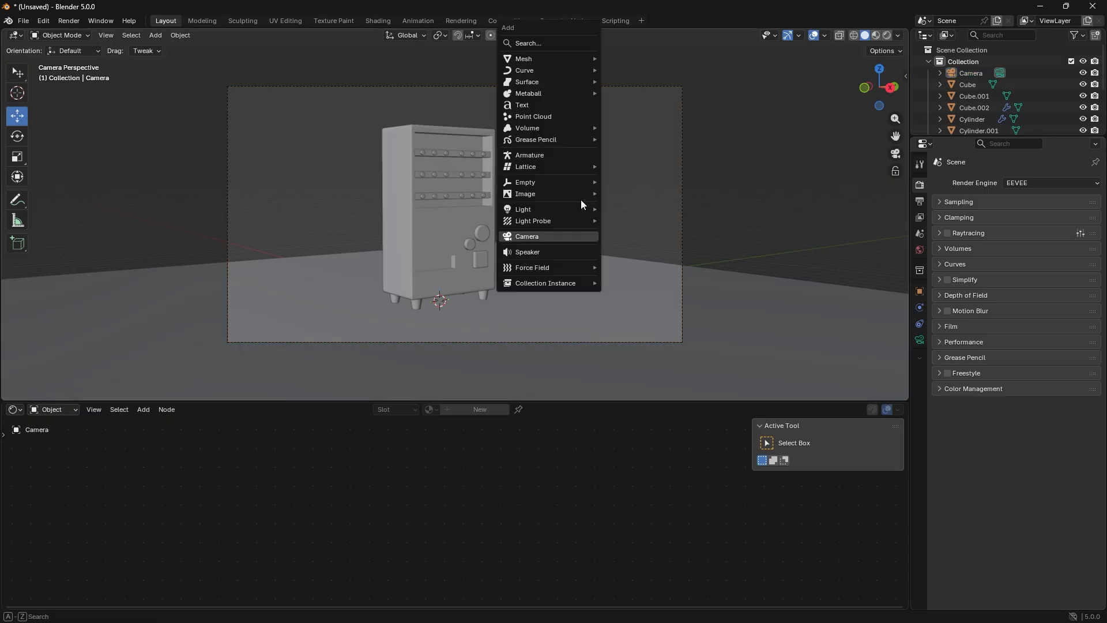
pyautogui.moveTo(573, 207)
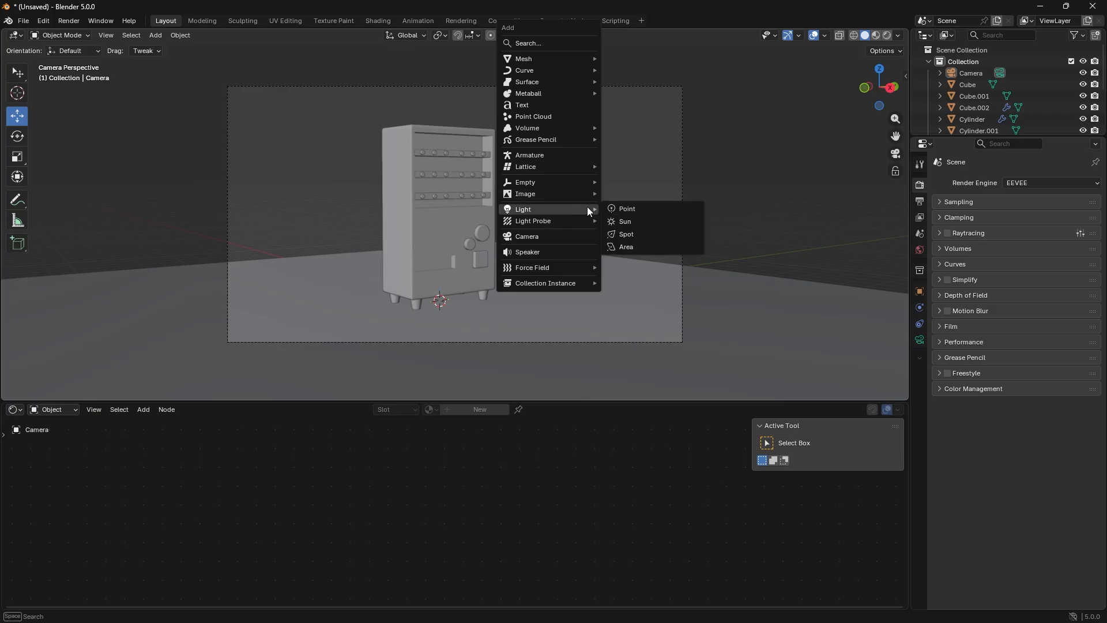
pyautogui.click(634, 221)
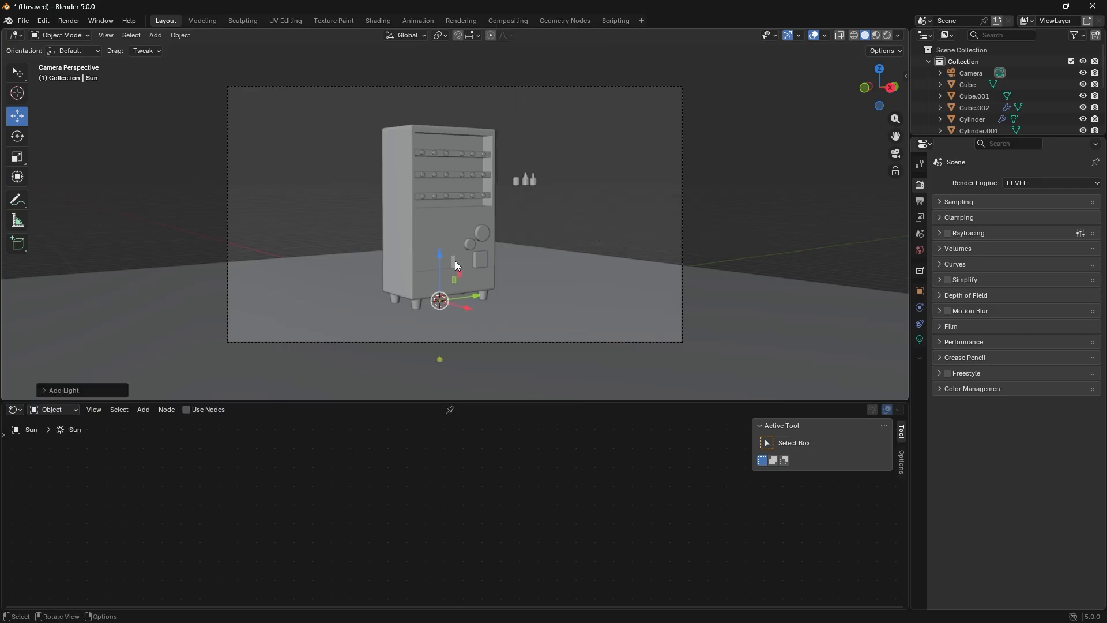
pyautogui.moveTo(441, 255); pyautogui.dragTo(434, 43)
pyautogui.moveTo(468, 92); pyautogui.dragTo(597, 87)
pyautogui.moveTo(570, 125); pyautogui.dragTo(455, 122)
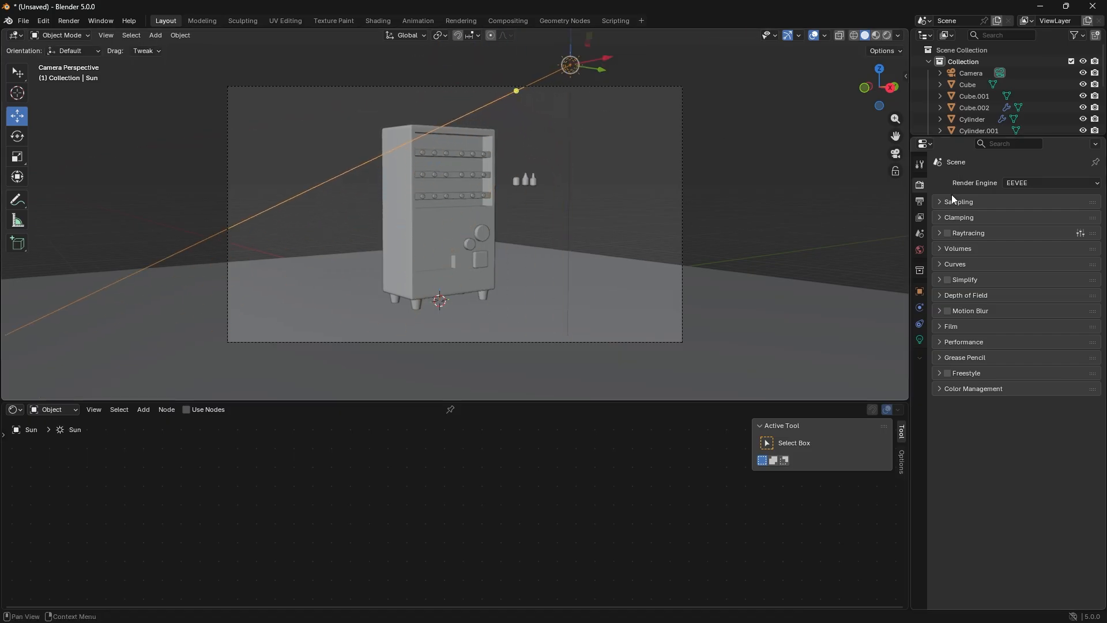
# - Set the sun's strength to 10 and display the scene in rendered viewport shading
pyautogui.click(919, 339)
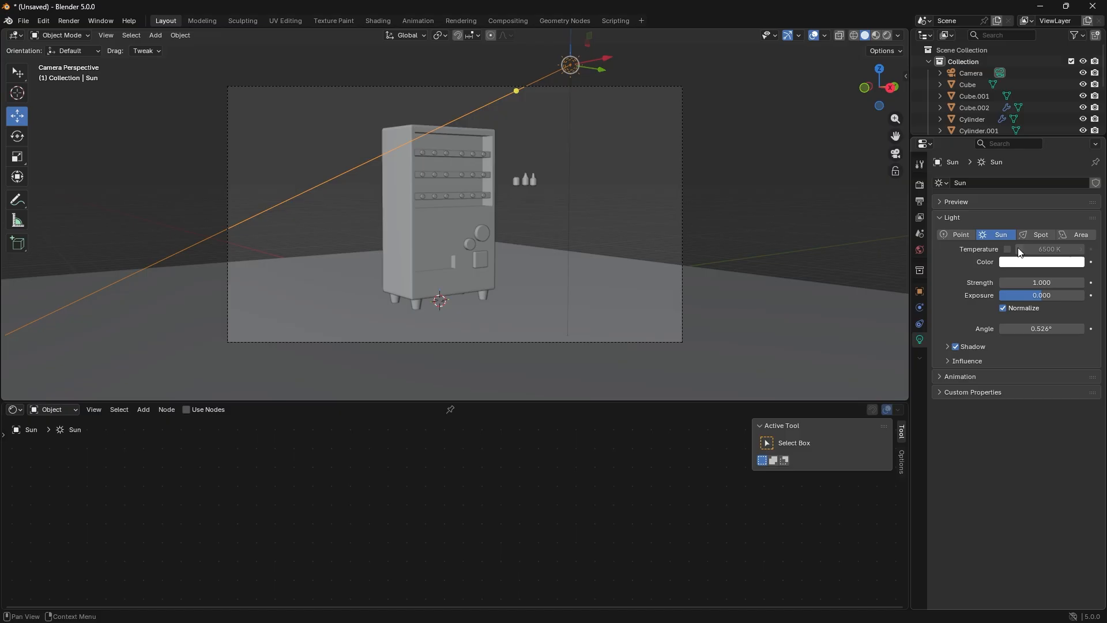
pyautogui.doubleClick(1036, 281)
pyautogui.write('0')
pyautogui.press('Return')
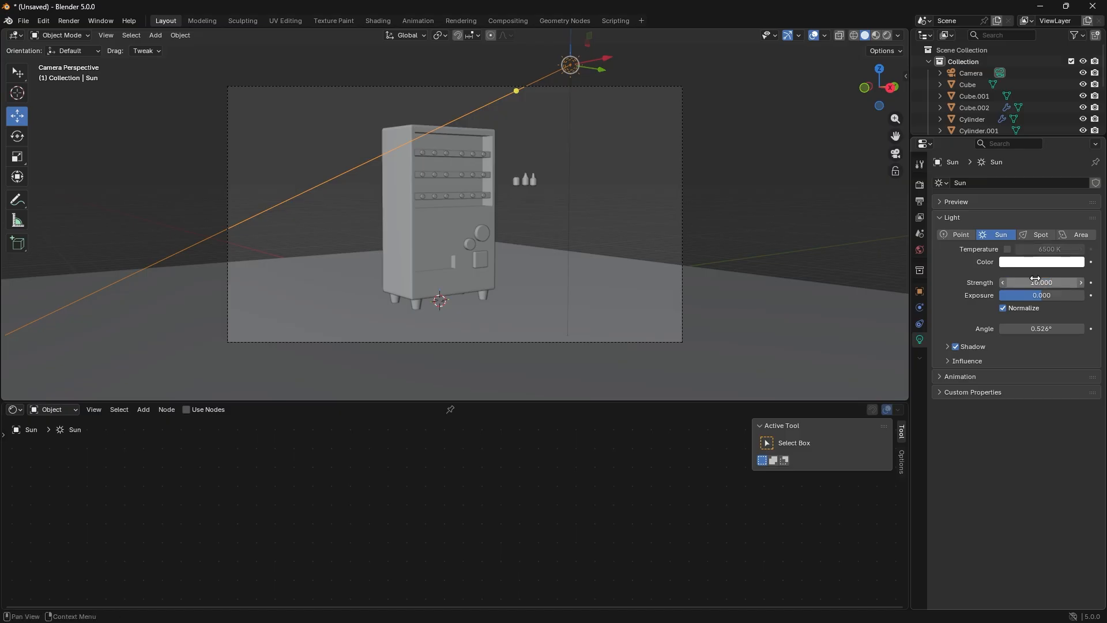
pyautogui.click(888, 37)
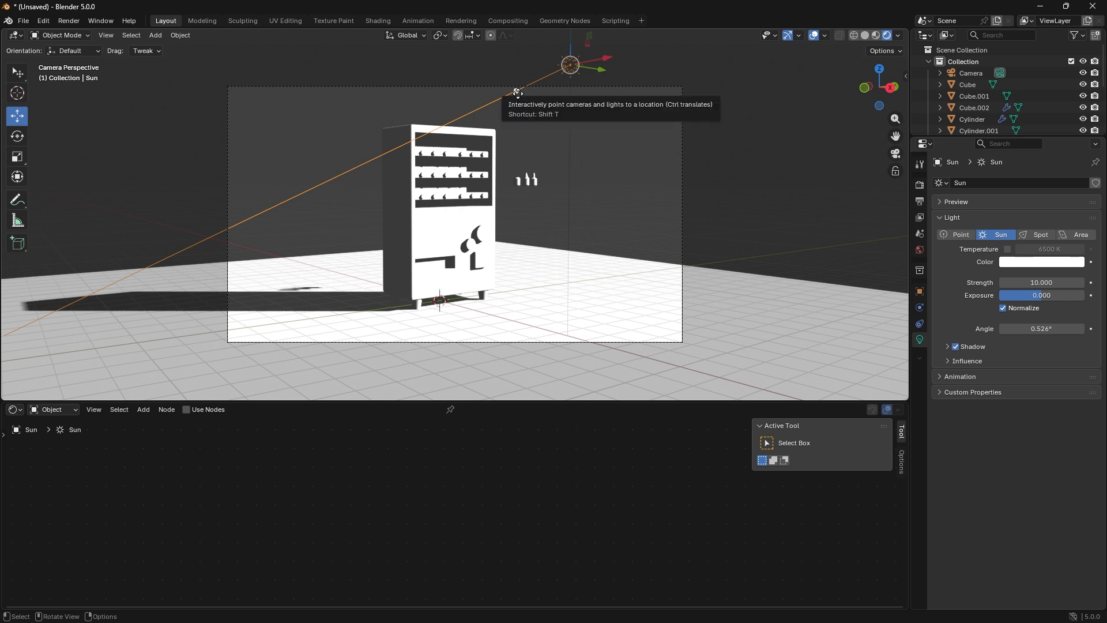
# - Aim the sun at a shallower angle, move it farther out along X, and set its strength to 5
pyautogui.moveTo(520, 86); pyautogui.dragTo(511, 76)
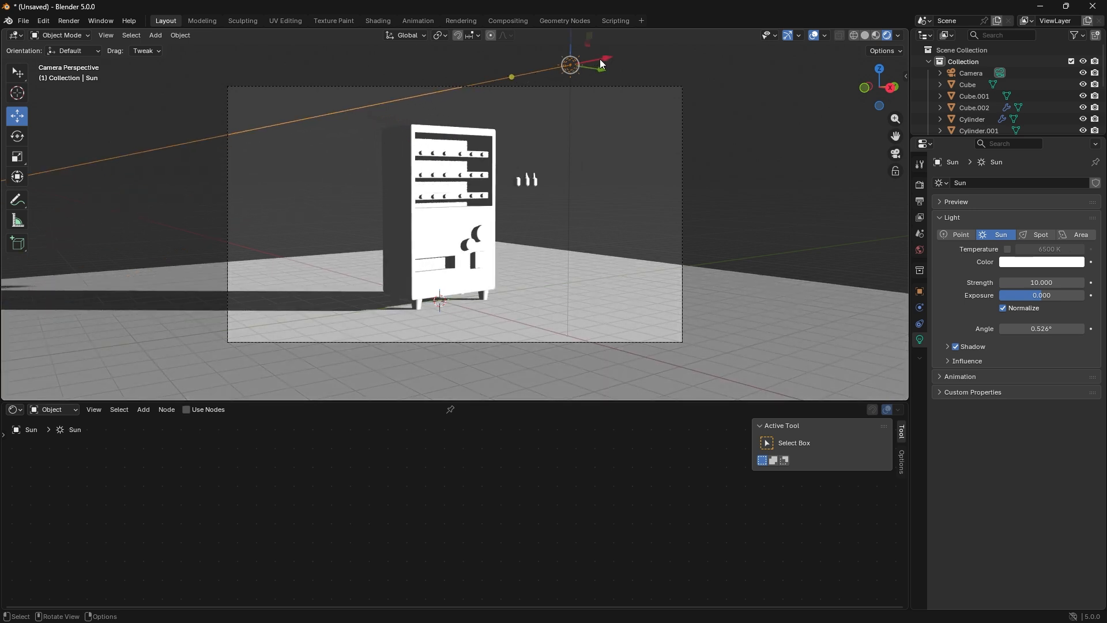
pyautogui.moveTo(600, 59); pyautogui.dragTo(631, 344)
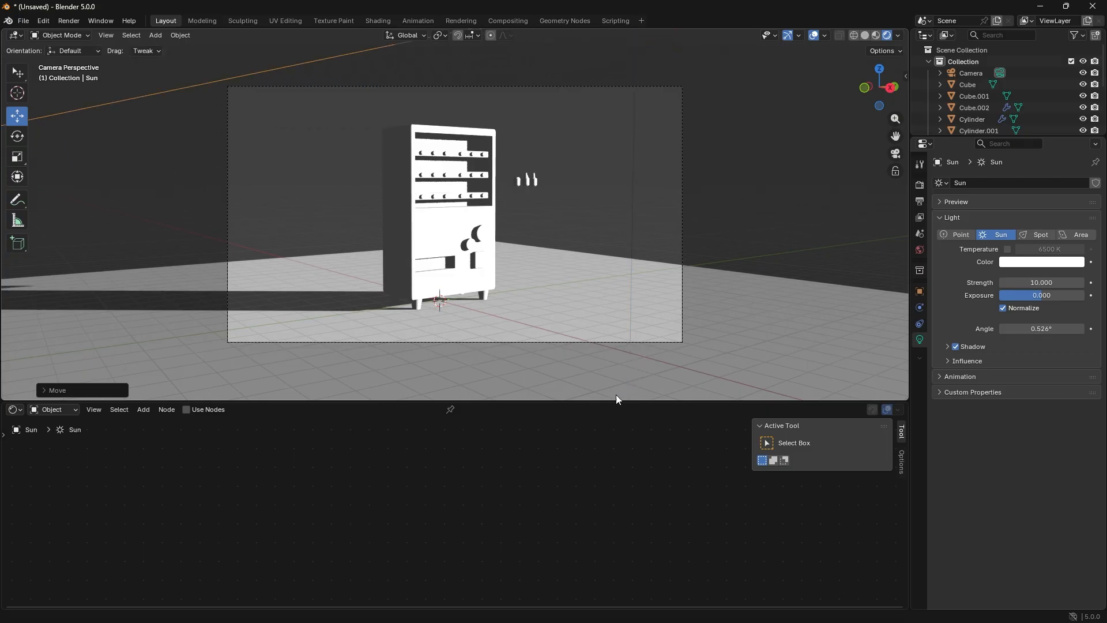
pyautogui.click(1052, 280)
pyautogui.write('5')
pyautogui.press('Return')
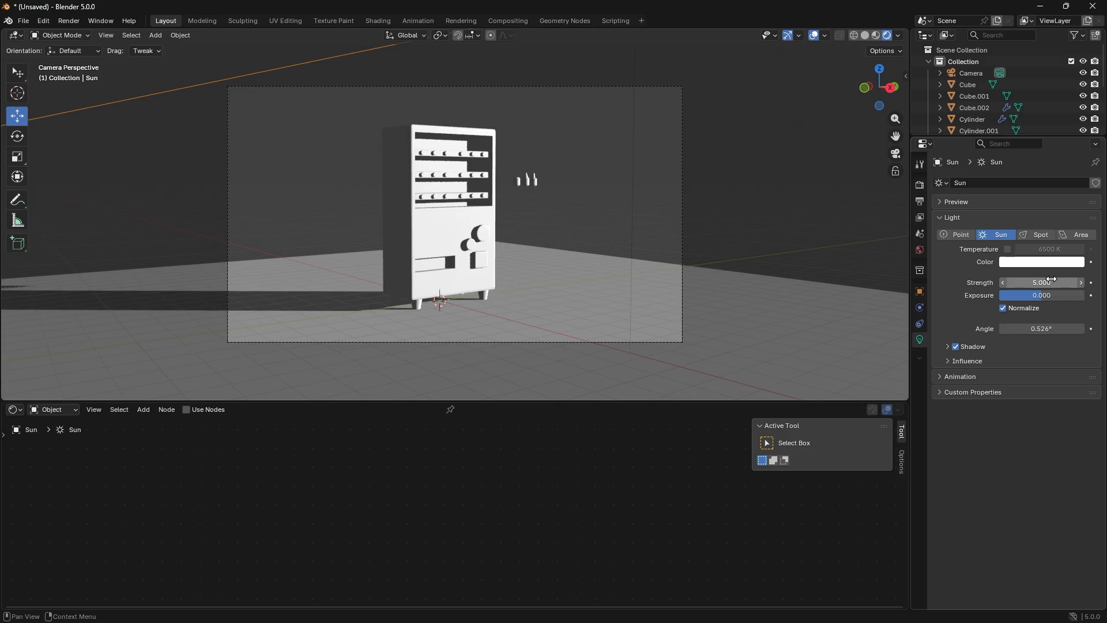
# - Try softening the sun's shadows with an angle of about 6.5°, checking them up close on the vending machine
pyautogui.moveTo(1046, 328); pyautogui.dragTo(1081, 328)
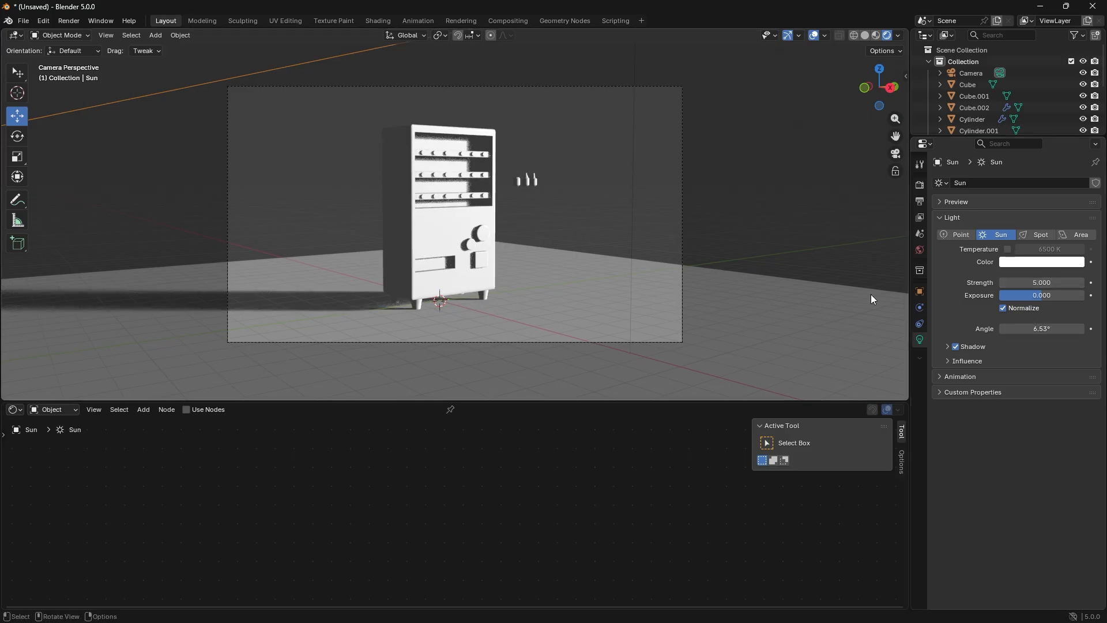
pyautogui.click(562, 210)
pyautogui.scroll(3, 454, 222)
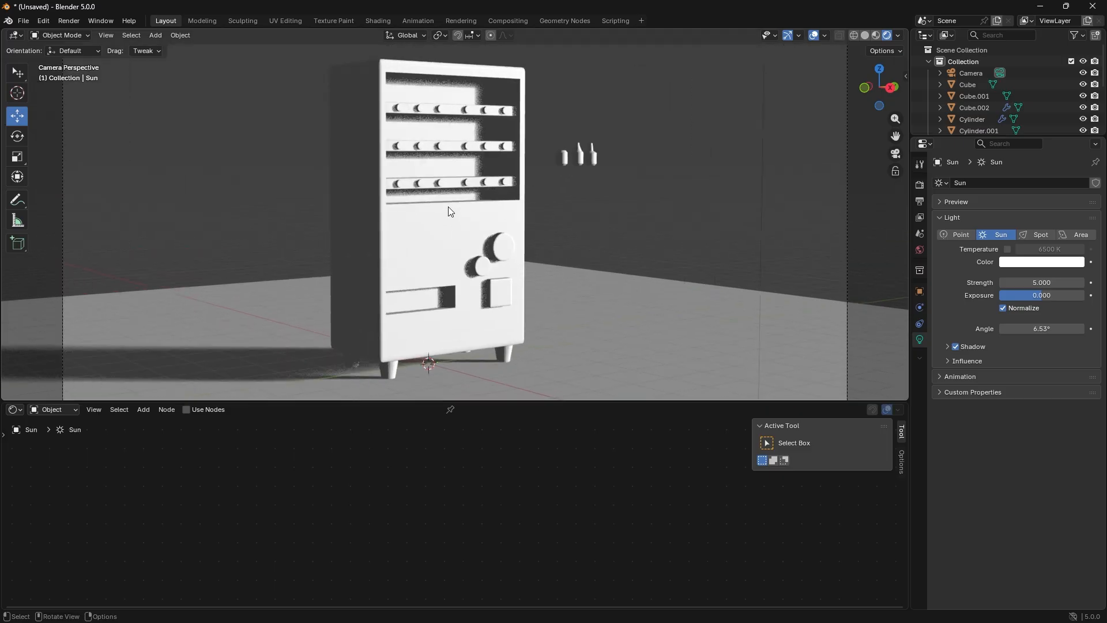
# - Set the sun's angle to 0.5° for sharp shadow edges
pyautogui.click(1060, 332)
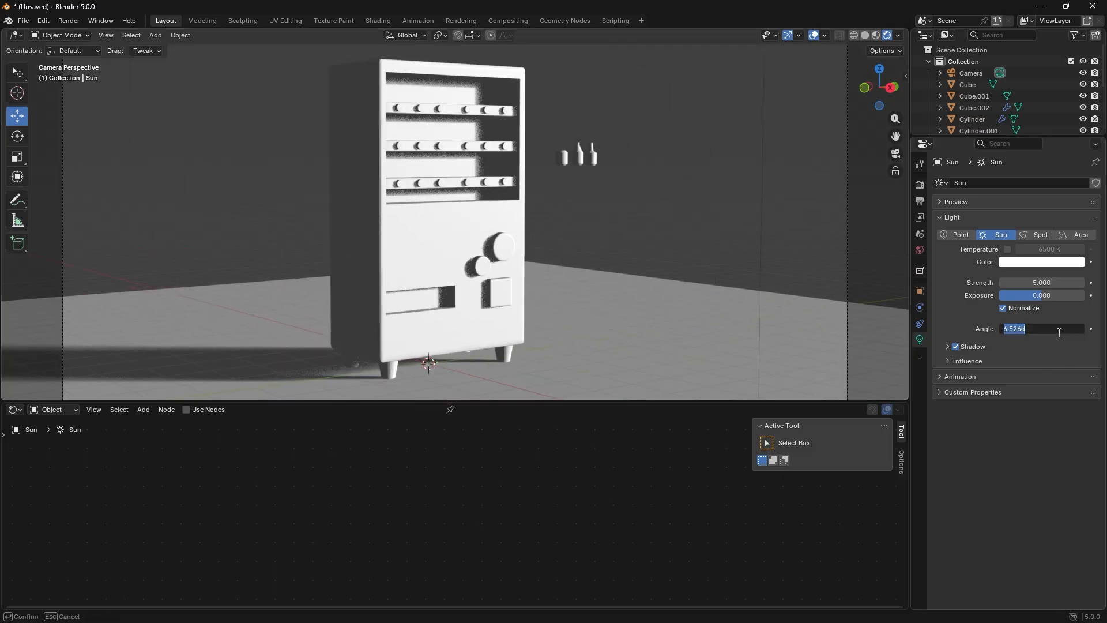
pyautogui.write('0.5')
pyautogui.press('Return')
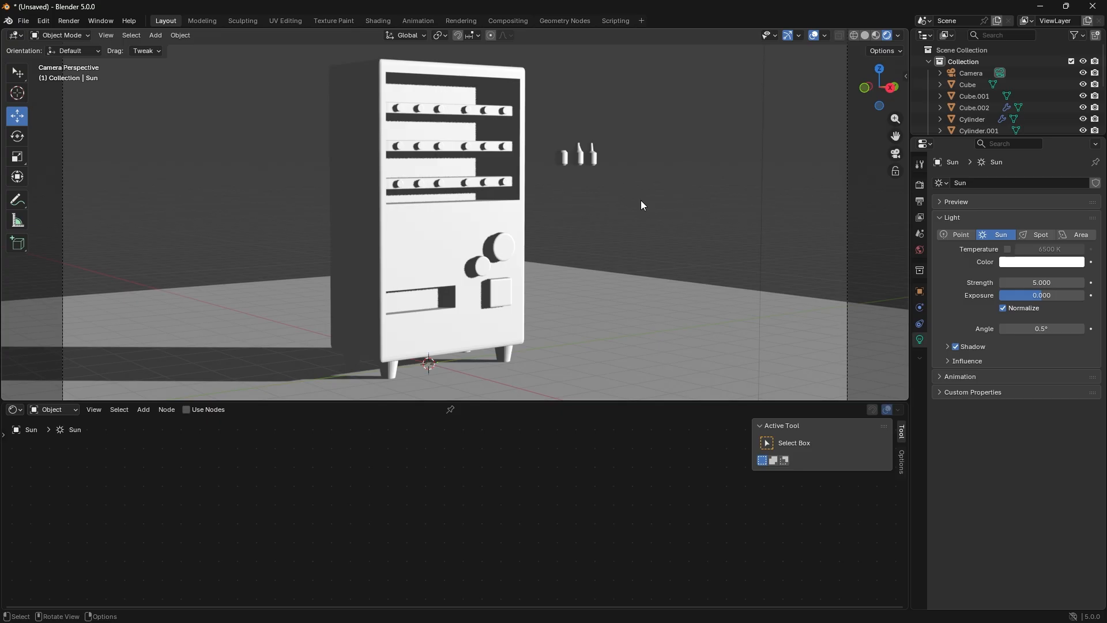
# - Re-aim the sun more steeply at the vending machine's front, casting its shadow diagonally behind it, and return to the fitted camera view
pyautogui.scroll(-4, 641, 199)
pyautogui.scroll(-2, 639, 205)
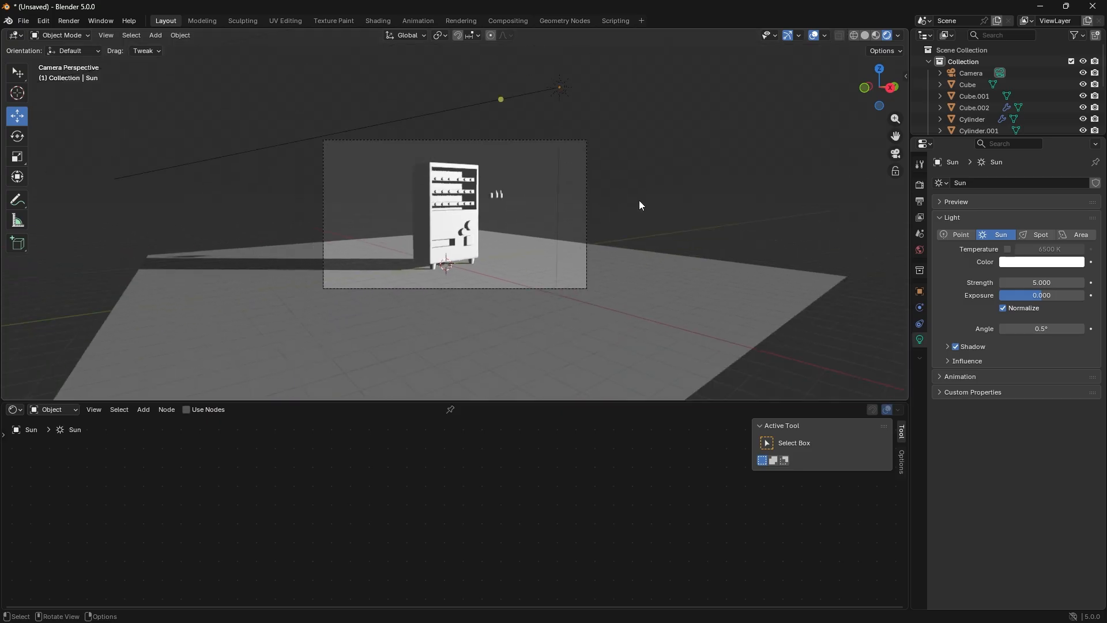
pyautogui.click(559, 89)
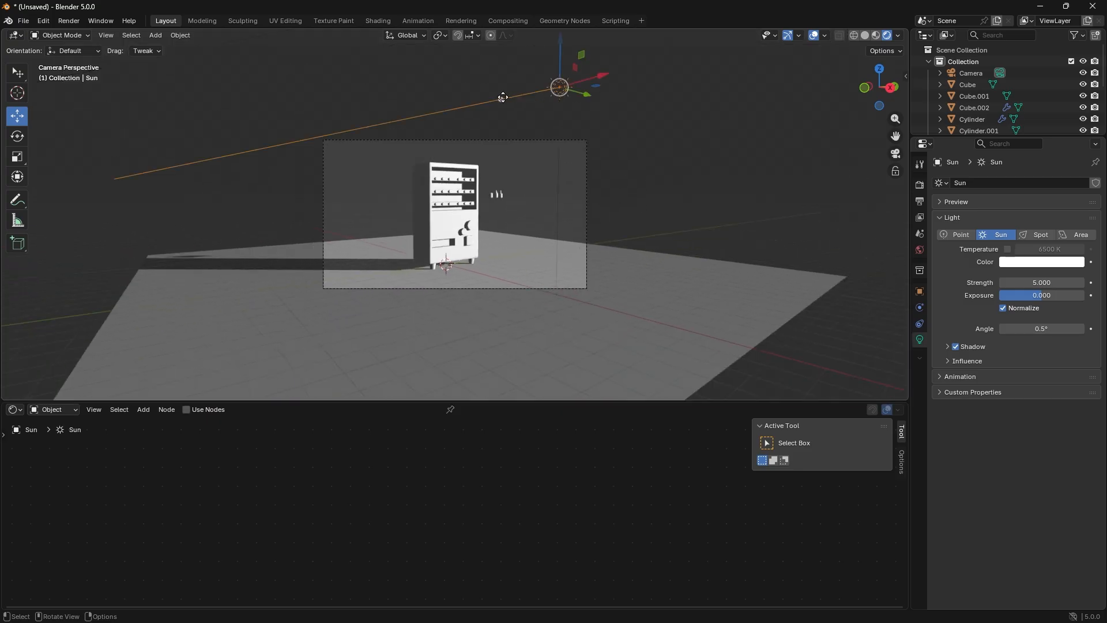
pyautogui.moveTo(500, 99); pyautogui.dragTo(505, 93)
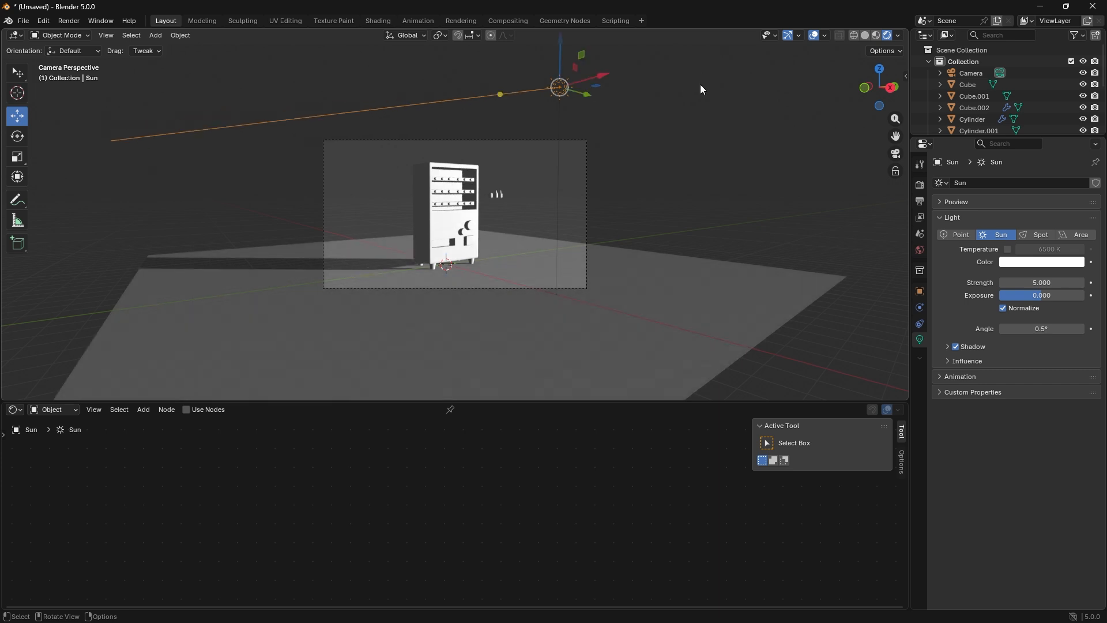
pyautogui.moveTo(882, 91); pyautogui.dragTo(888, 95)
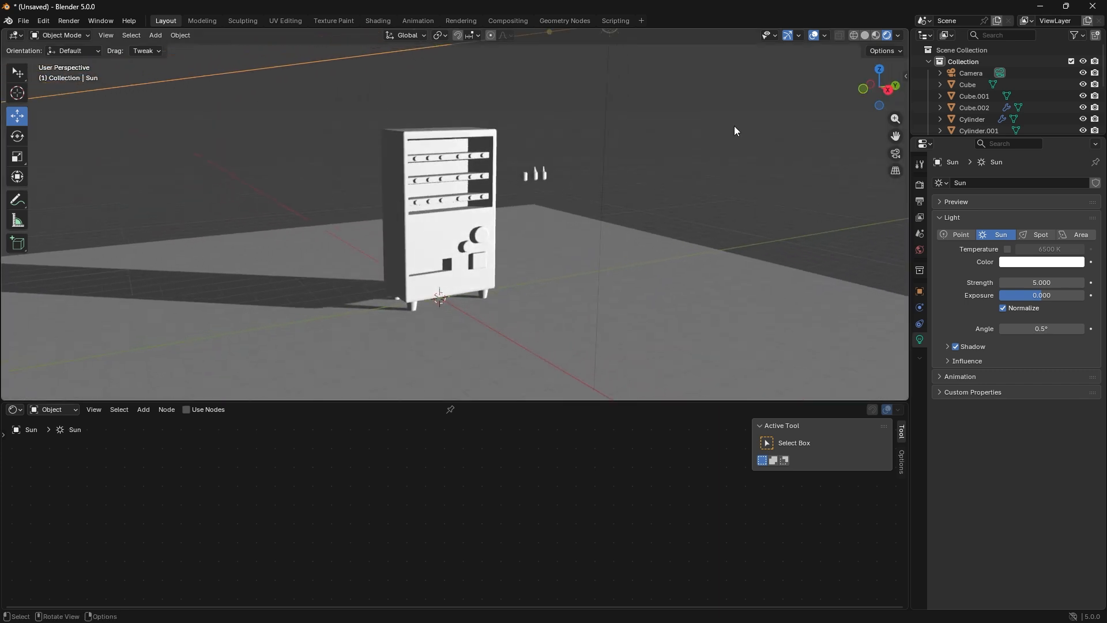
pyautogui.scroll(-4, 631, 133)
pyautogui.moveTo(454, 147); pyautogui.dragTo(460, 148)
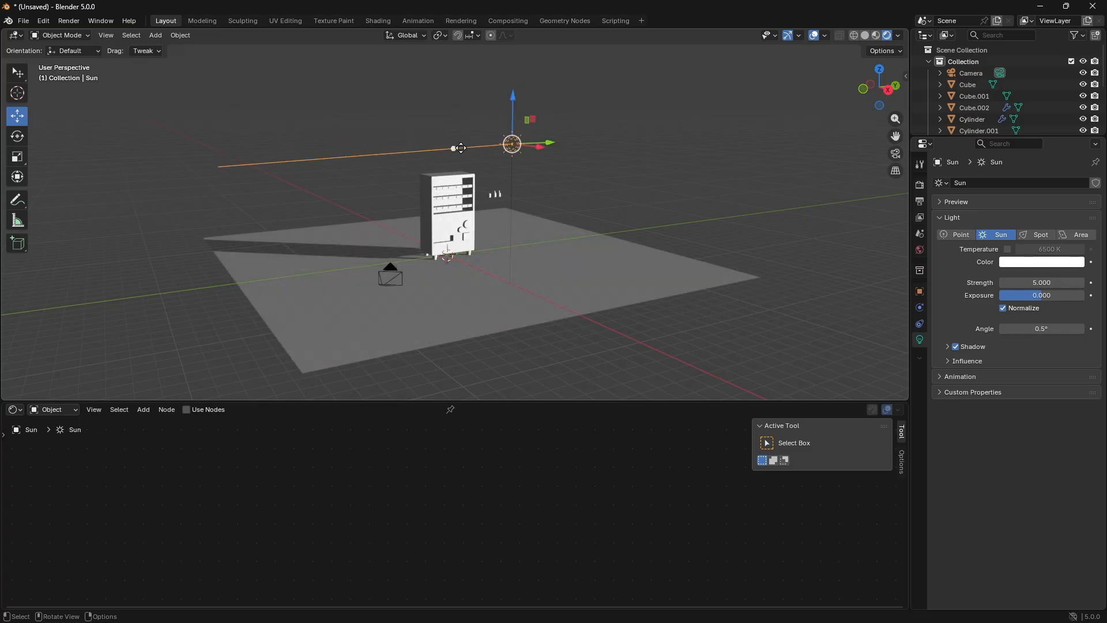
pyautogui.moveTo(878, 87); pyautogui.dragTo(888, 93)
pyautogui.moveTo(417, 192)
pyautogui.mouseDown()
pyautogui.moveTo(420, 169)
pyautogui.moveTo(372, 180)
pyautogui.moveTo(410, 179)
pyautogui.mouseUp()
pyautogui.press('KP_0')
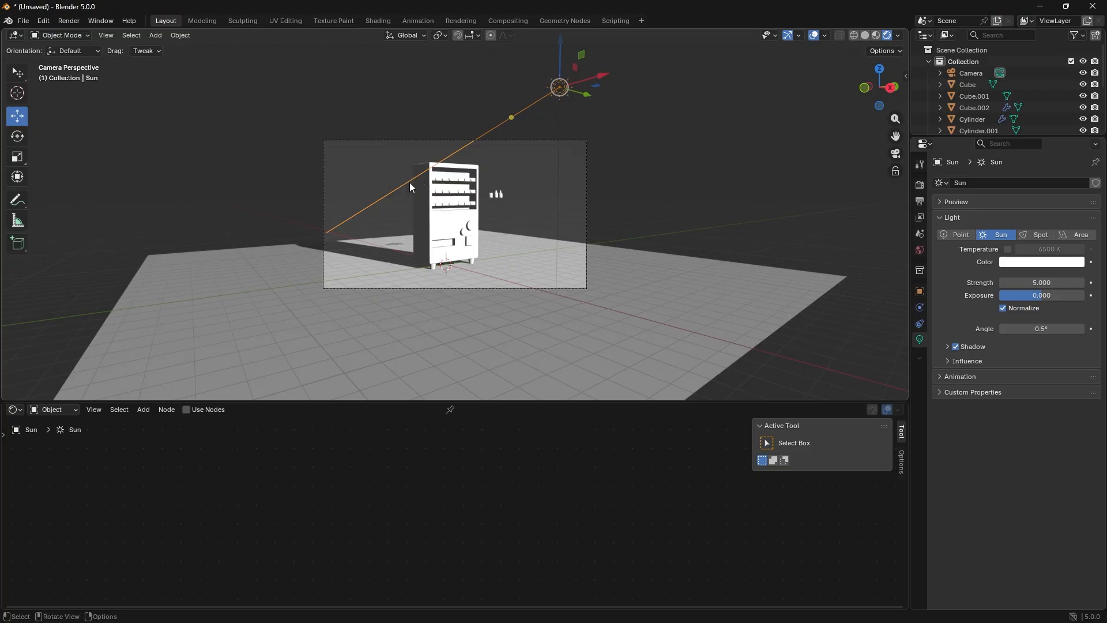
pyautogui.press('Home')
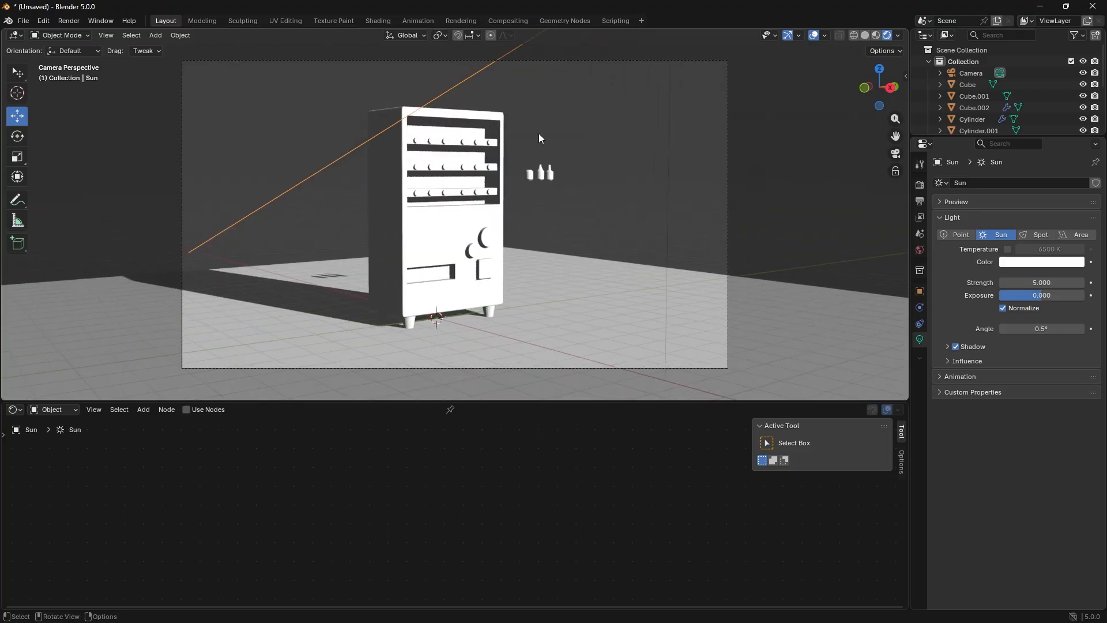
pyautogui.click(582, 203)
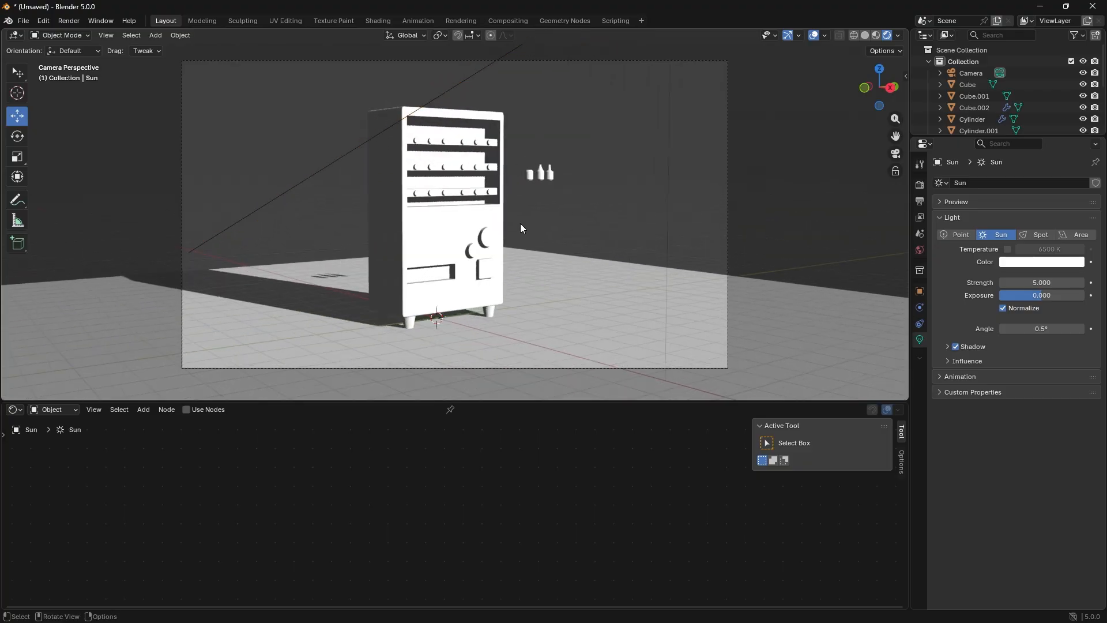
# - Select the vending machine body and switch the Shader Editor to the World shader
pyautogui.click(445, 226)
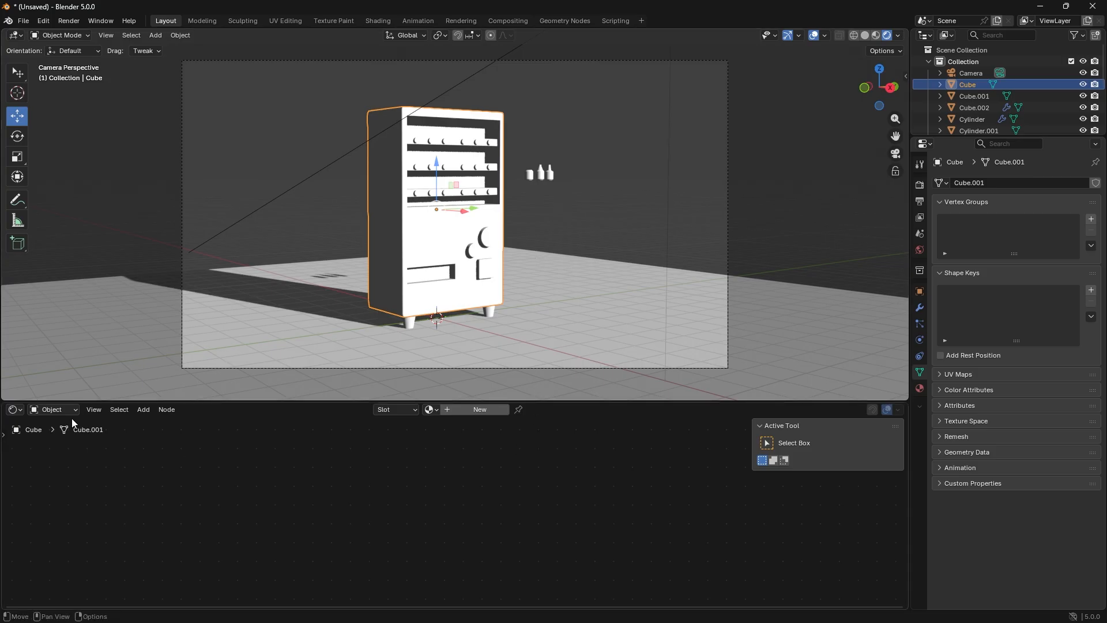
pyautogui.click(57, 410)
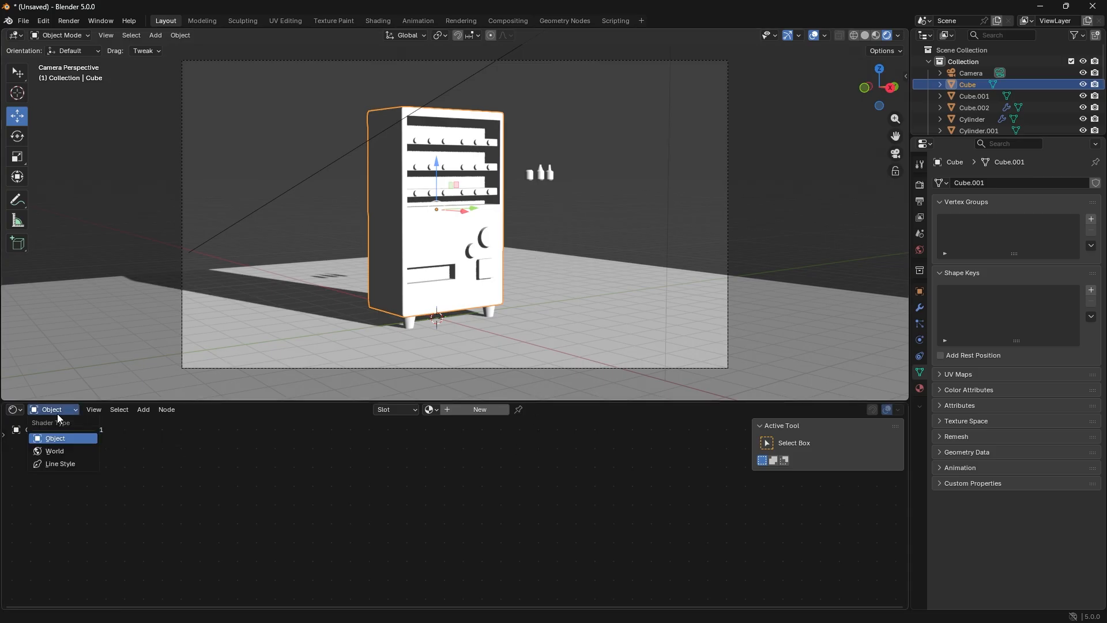
pyautogui.click(60, 451)
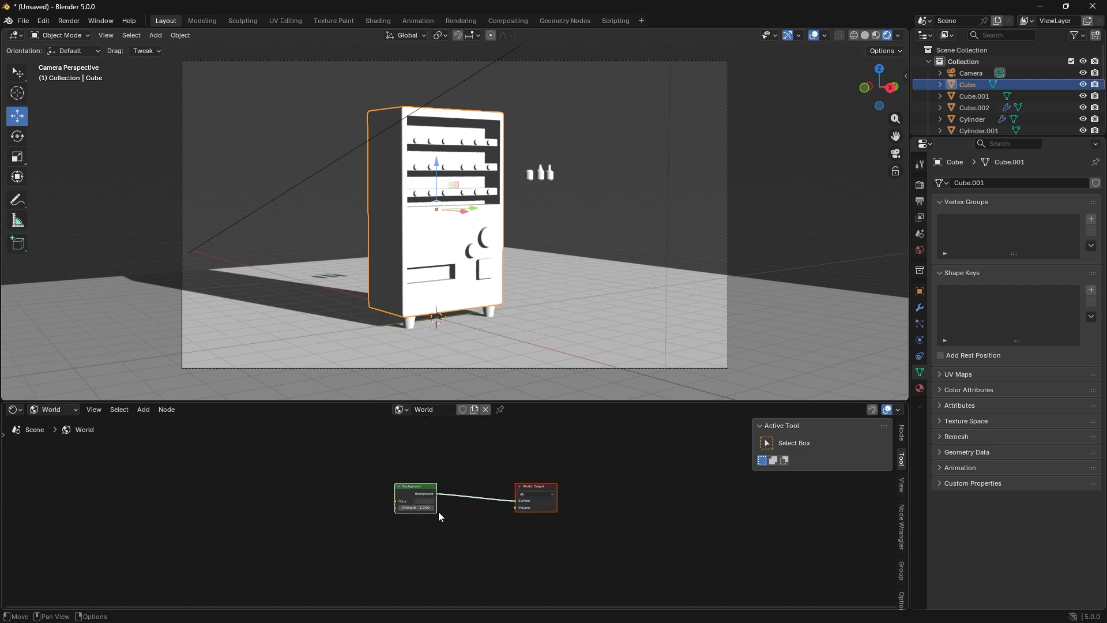
# - Duplicate the world's Background node and place the copy directly below the original
pyautogui.scroll(6, 438, 511)
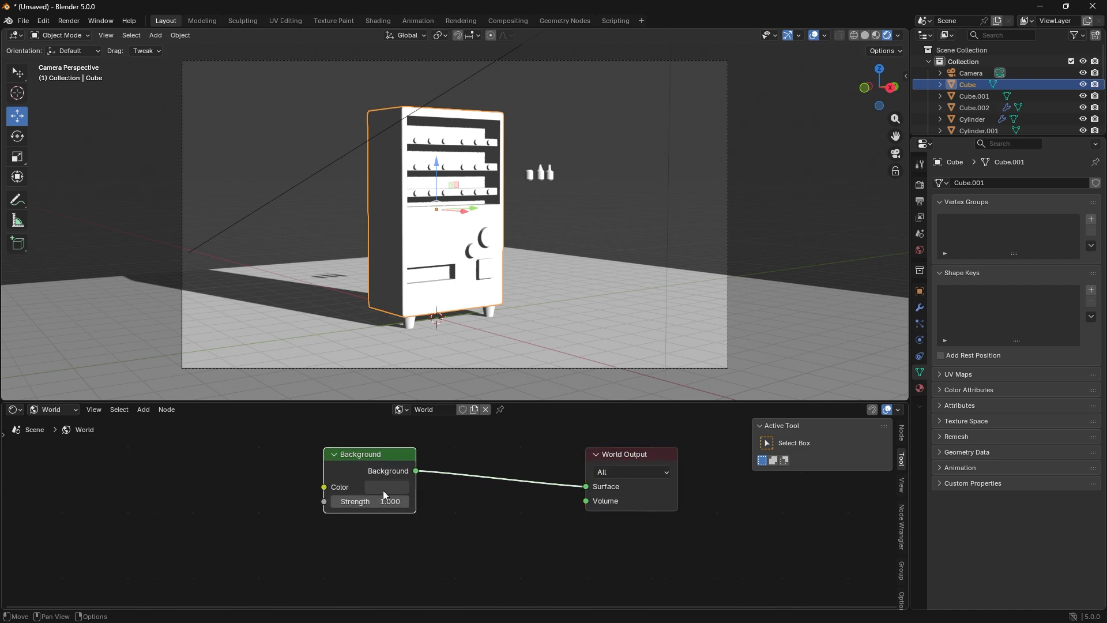
pyautogui.hotkey('shift', 'd')
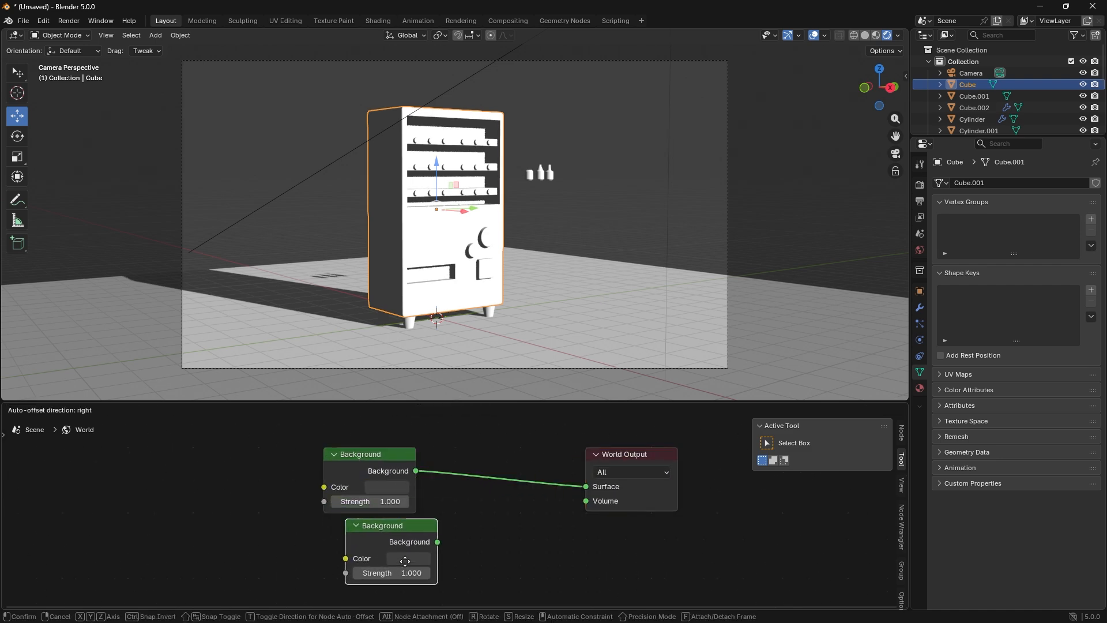
pyautogui.click(405, 561)
pyautogui.scroll(-1, 465, 521)
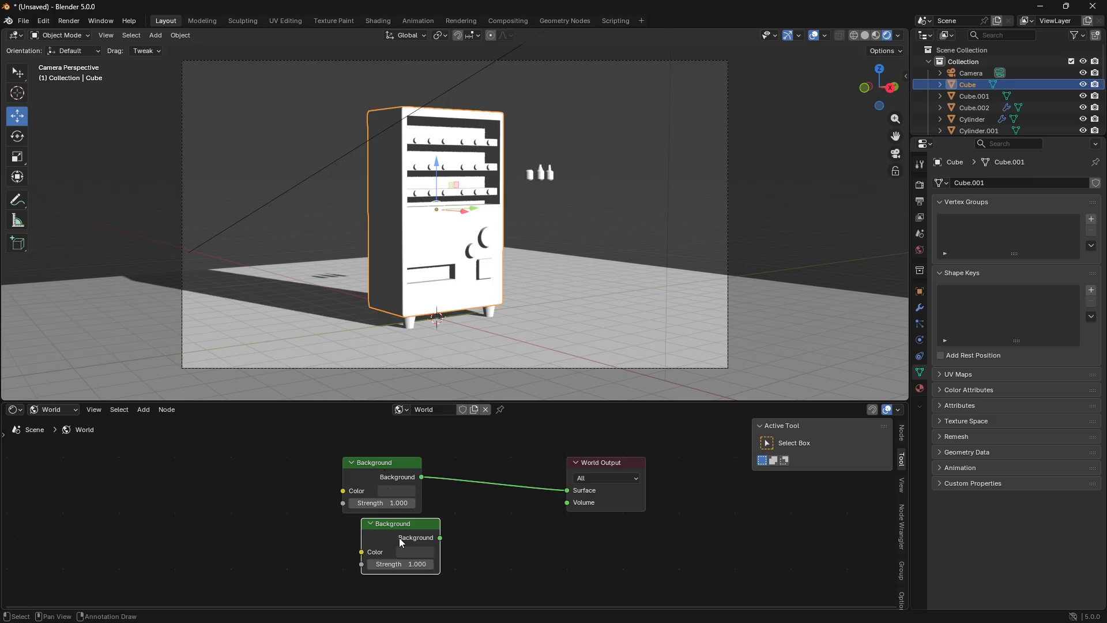
pyautogui.moveTo(396, 533); pyautogui.dragTo(376, 538)
pyautogui.click(454, 527)
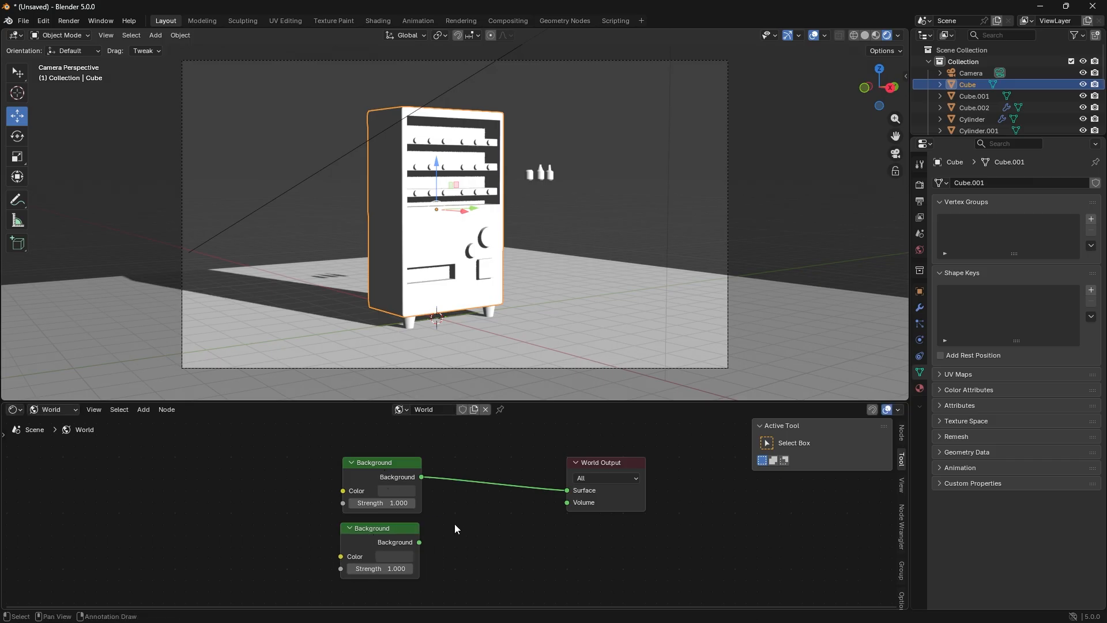
# - Add a Mix Color node between the two Background nodes and the World Output
pyautogui.hotkey('shift', 'a')
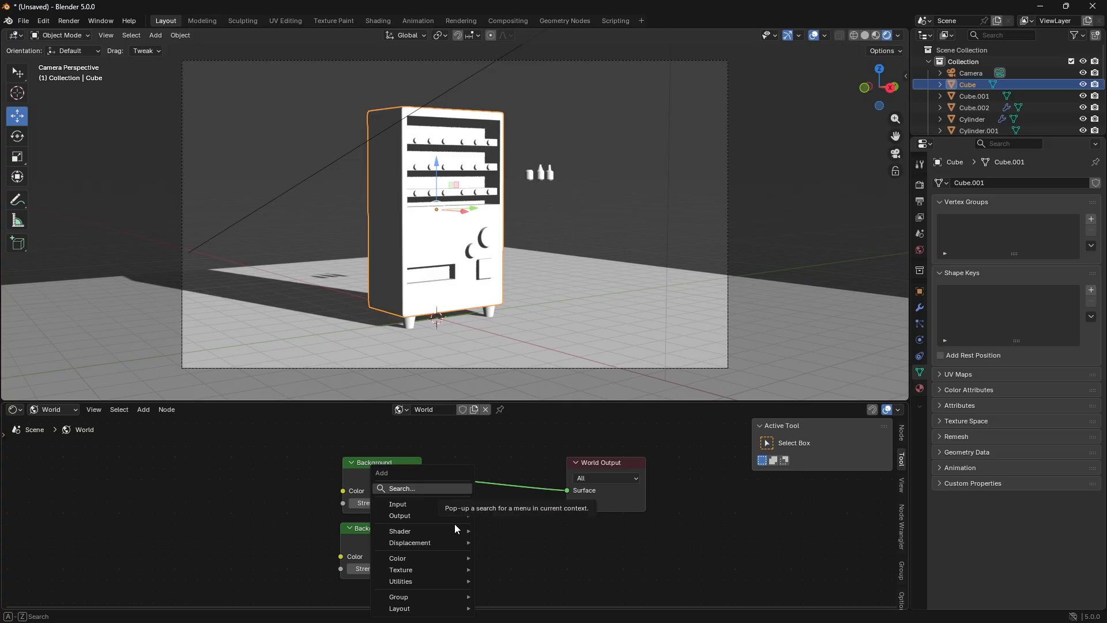
pyautogui.click(420, 490)
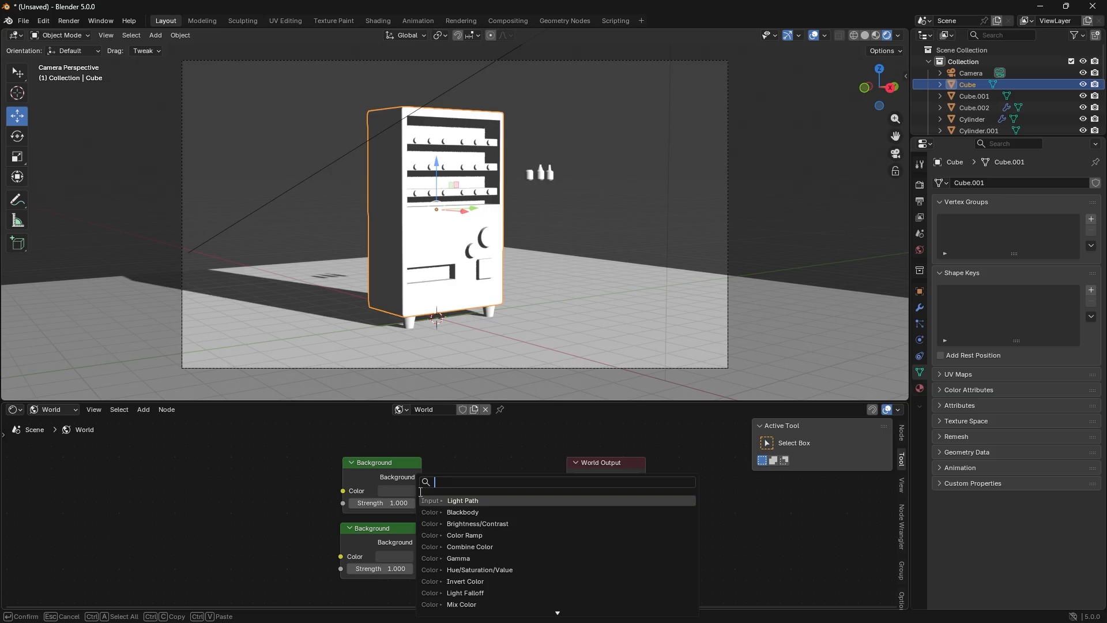
pyautogui.click(466, 603)
pyautogui.click(459, 490)
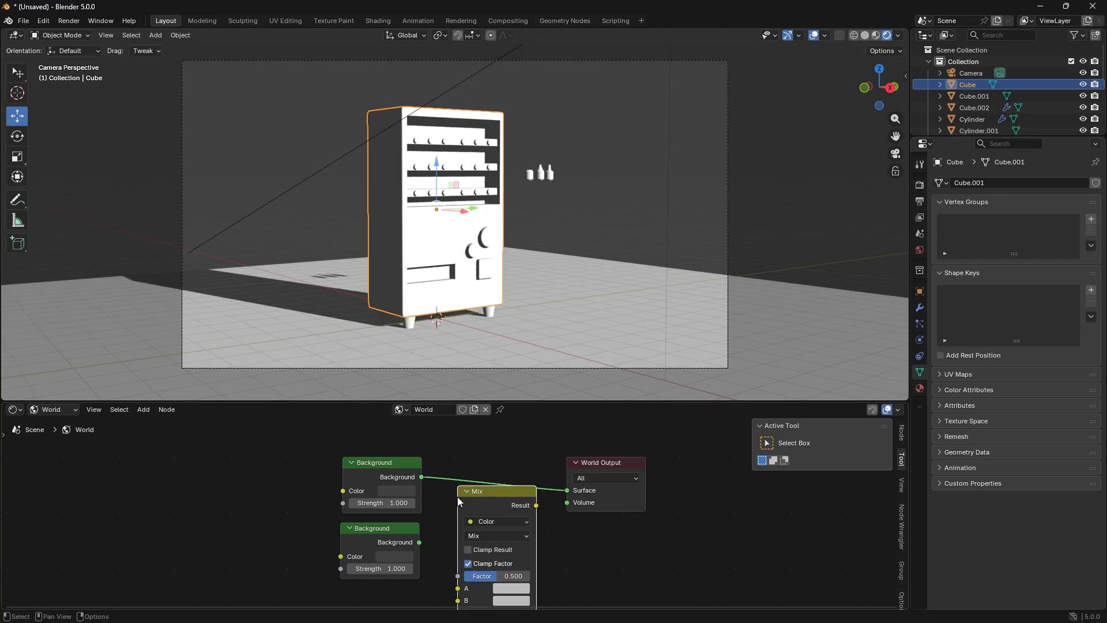
# - Replace the Mix Color node with a Mix Shader between the Background and World Output, and link the second Background to its lower Shader input
pyautogui.press('Delete')
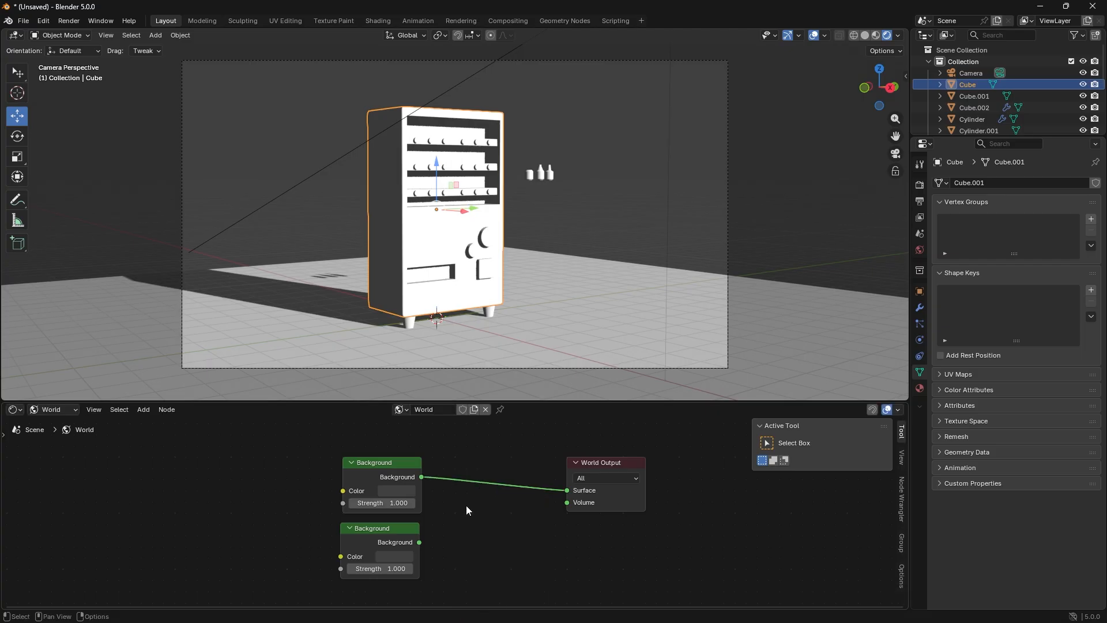
pyautogui.hotkey('shift', 'a')
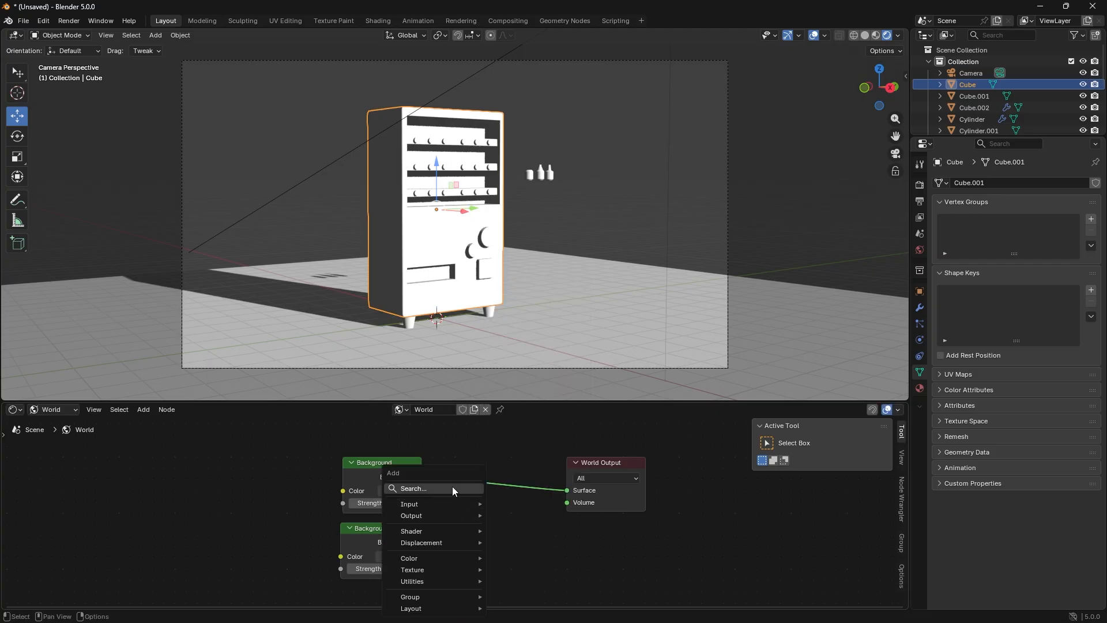
pyautogui.click(452, 487)
pyautogui.write('m')
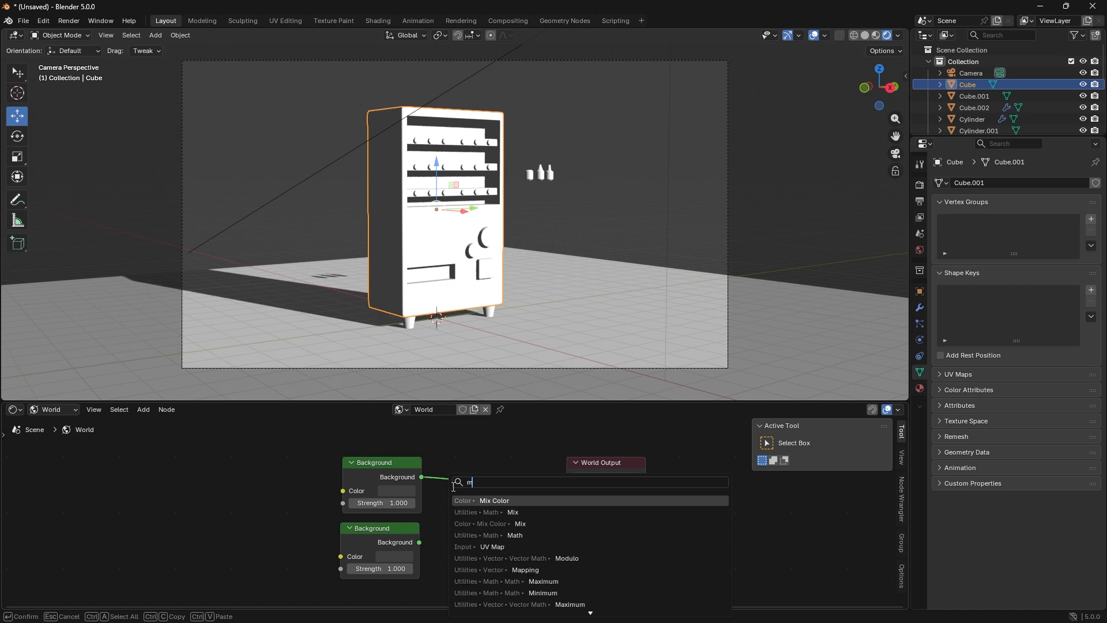
pyautogui.write('ix')
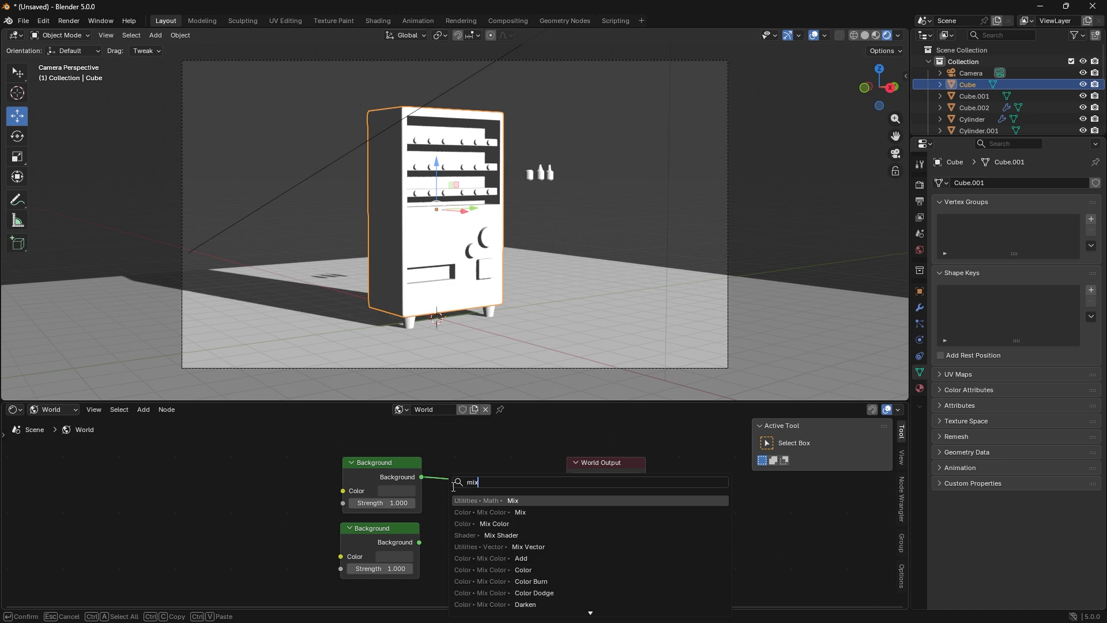
pyautogui.press('Down')
pyautogui.press('Down')
pyautogui.press('Down')
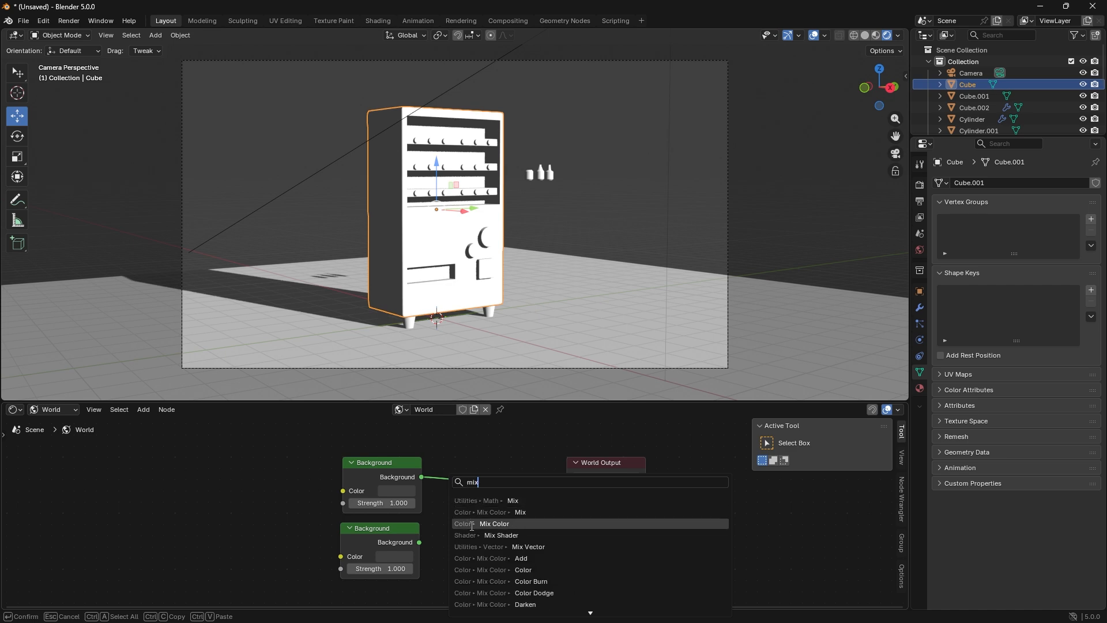
pyautogui.press('Return')
pyautogui.click(456, 466)
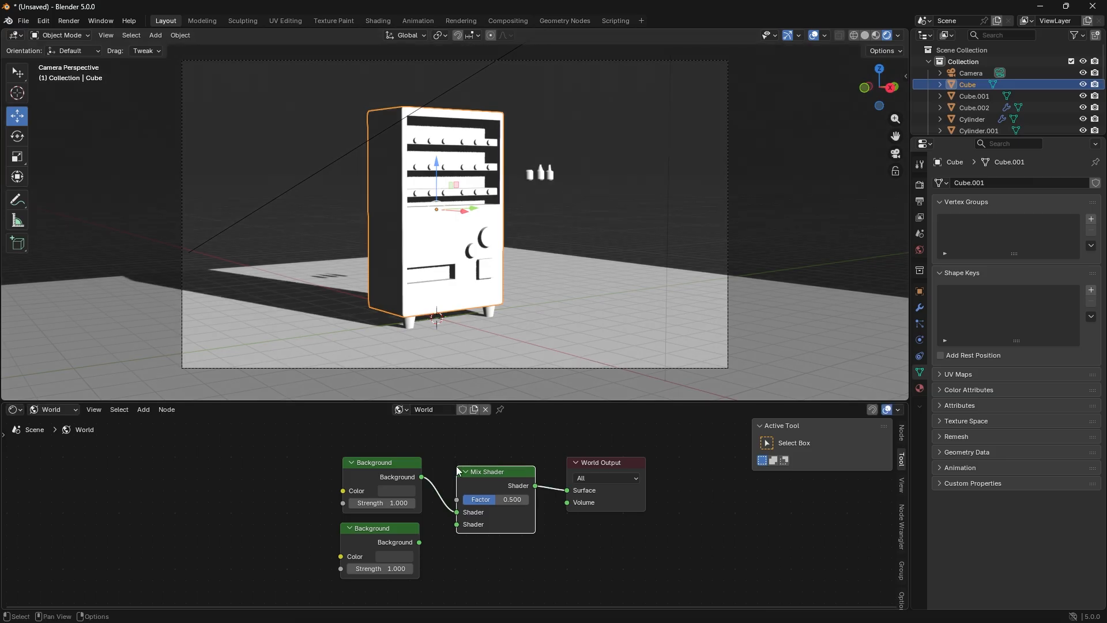
pyautogui.moveTo(423, 540); pyautogui.dragTo(458, 527)
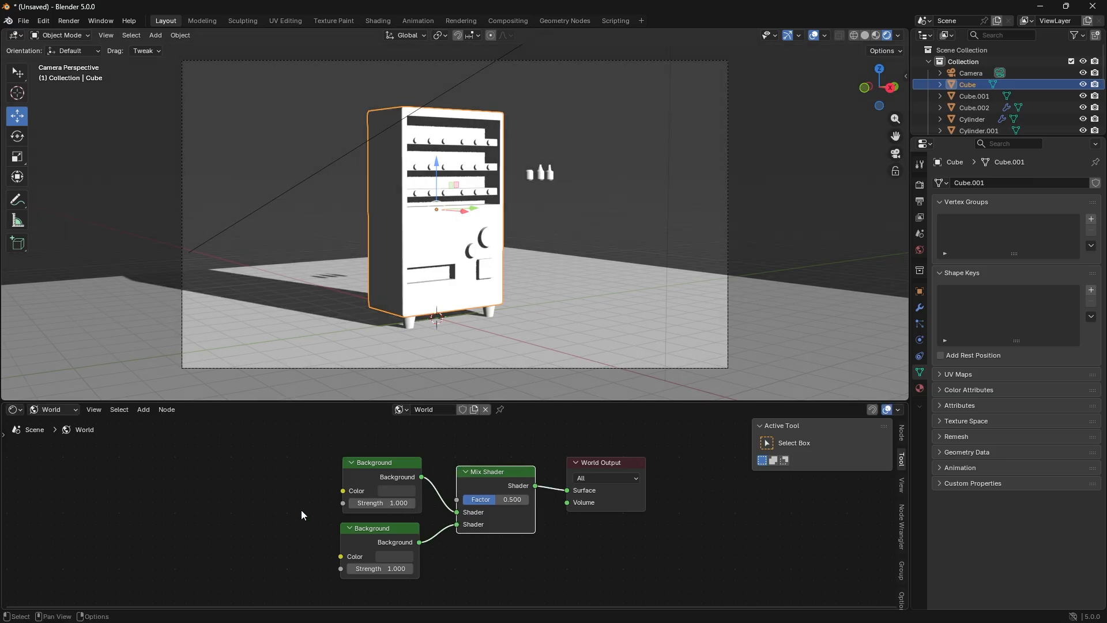
# - Add a Light Path node beside the Background nodes and connect its Is Camera Ray output to the Mix Shader's Factor
pyautogui.moveTo(293, 500); pyautogui.dragTo(309, 517, button='middle')
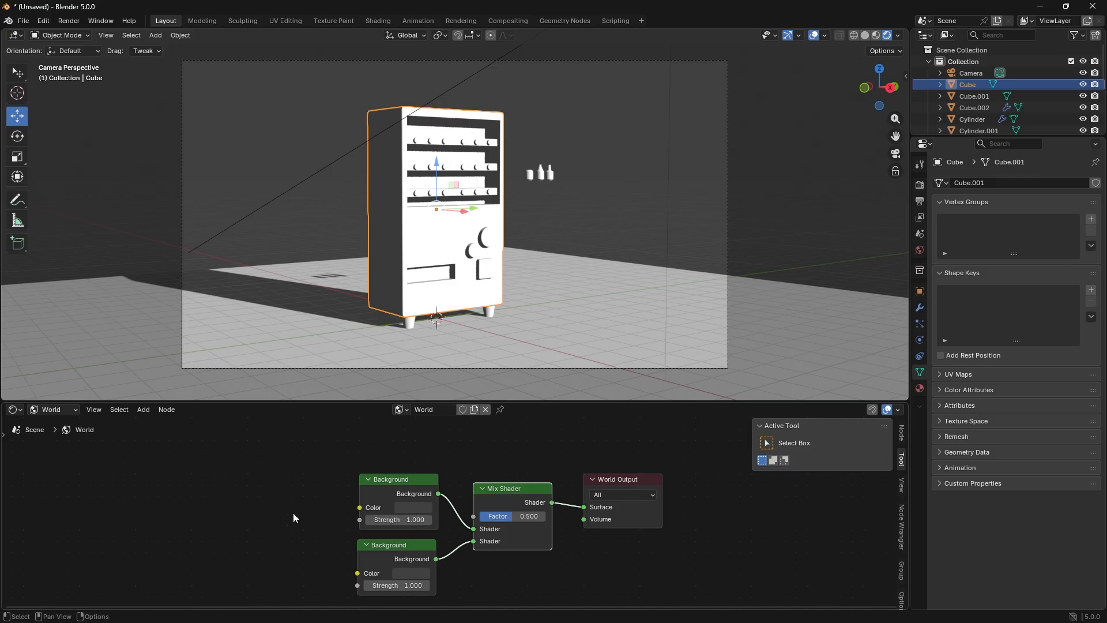
pyautogui.hotkey('shift', 'a')
pyautogui.click(240, 484)
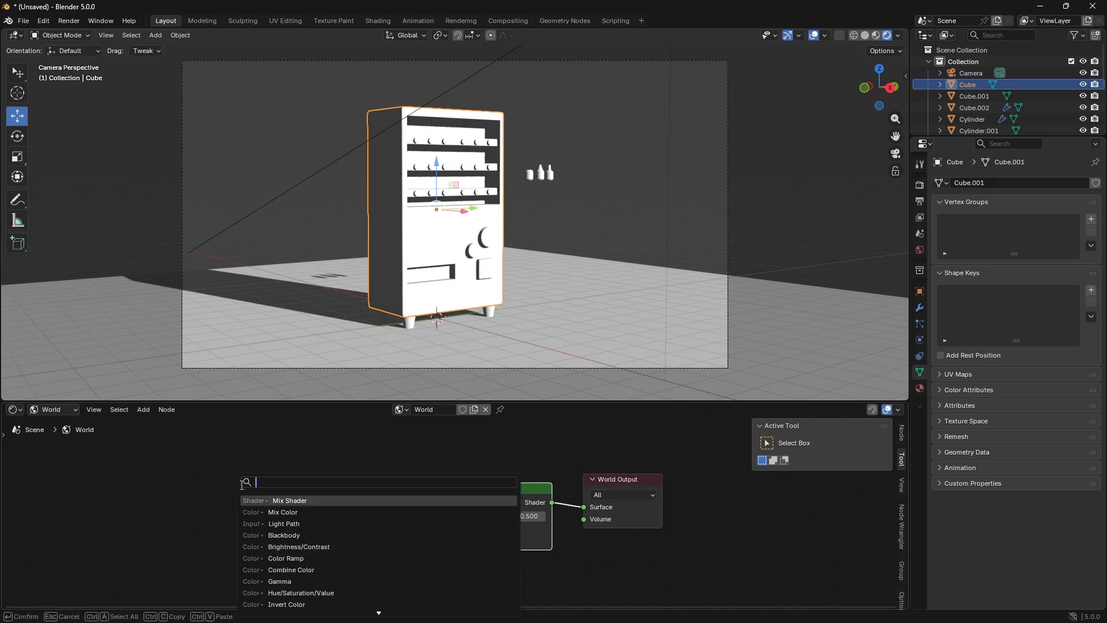
pyautogui.click(260, 524)
pyautogui.click(230, 437)
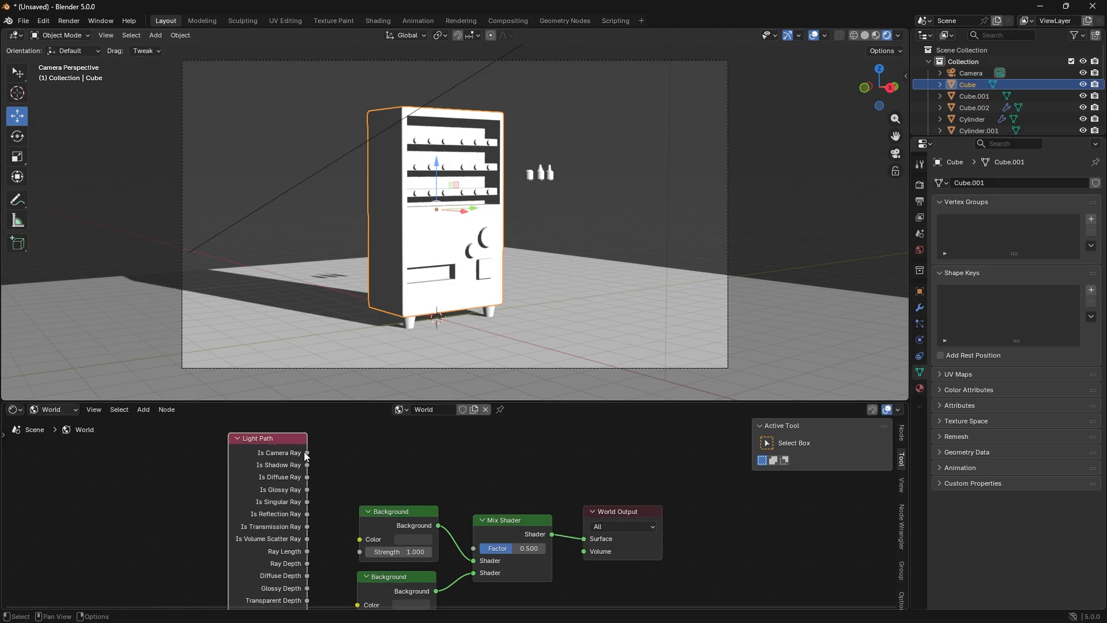
pyautogui.moveTo(306, 453); pyautogui.dragTo(474, 548)
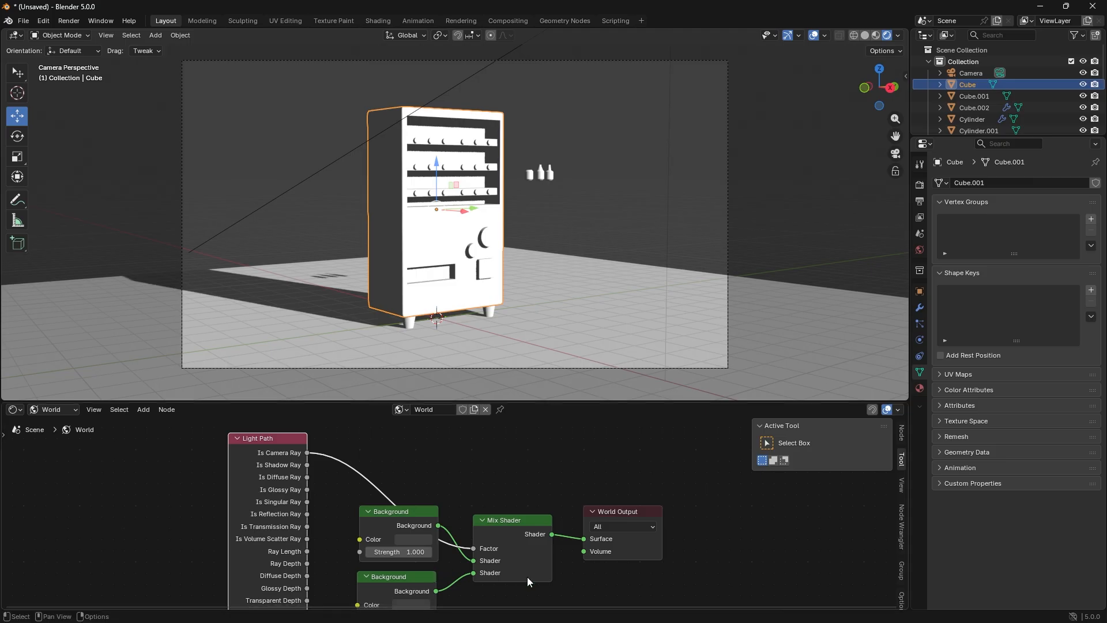
# - Set the lower Background node's color to light orange, hex #DCA976FF
pyautogui.scroll(-3, 551, 529)
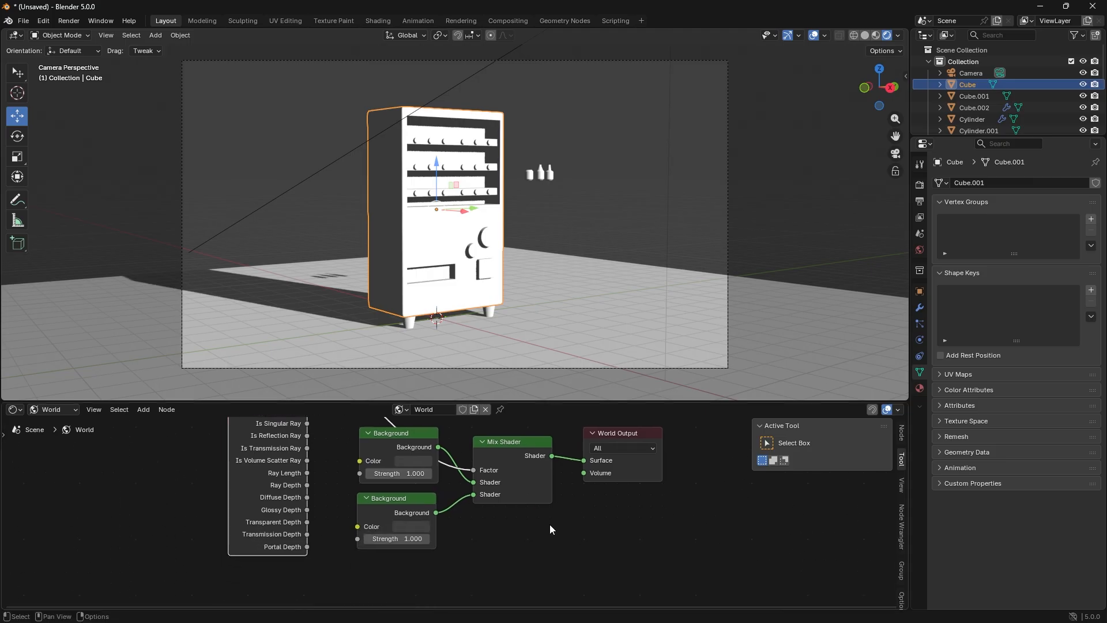
pyautogui.click(414, 526)
pyautogui.moveTo(495, 396); pyautogui.dragTo(495, 343)
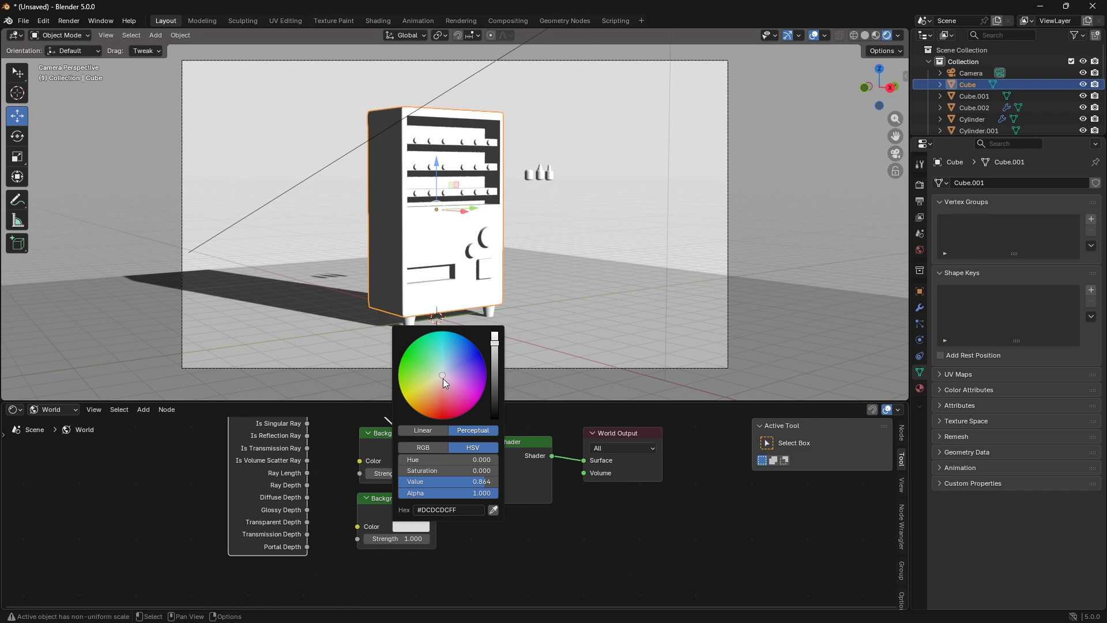
pyautogui.moveTo(449, 382); pyautogui.dragTo(432, 393)
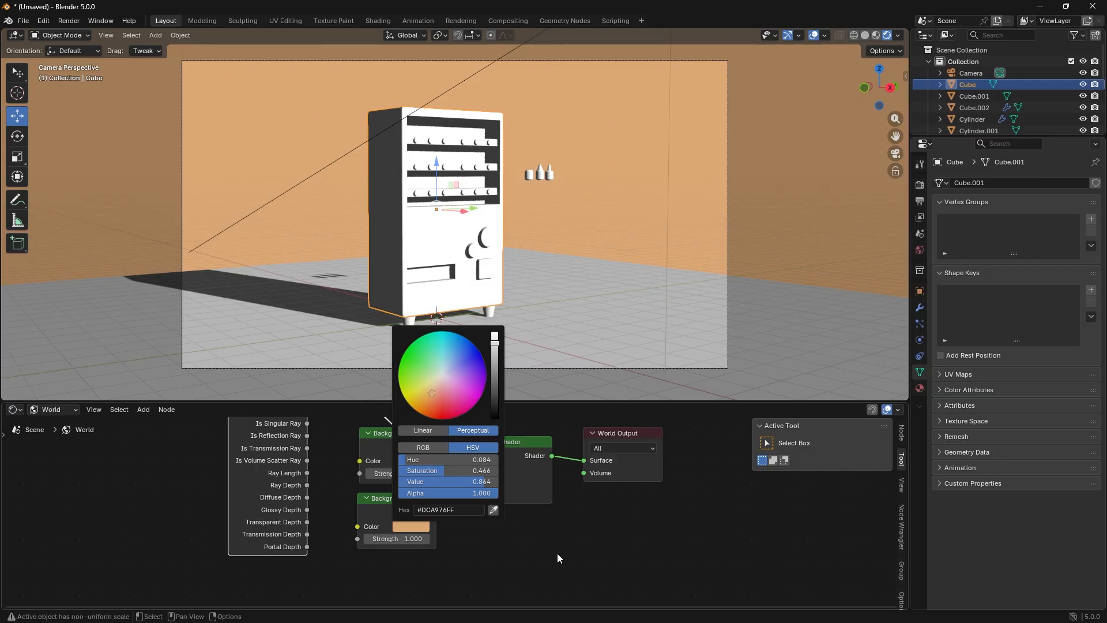
# - Switch the Shader Editor back to the Object shader and create a new material for the vending machine body
pyautogui.click(64, 410)
pyautogui.click(56, 439)
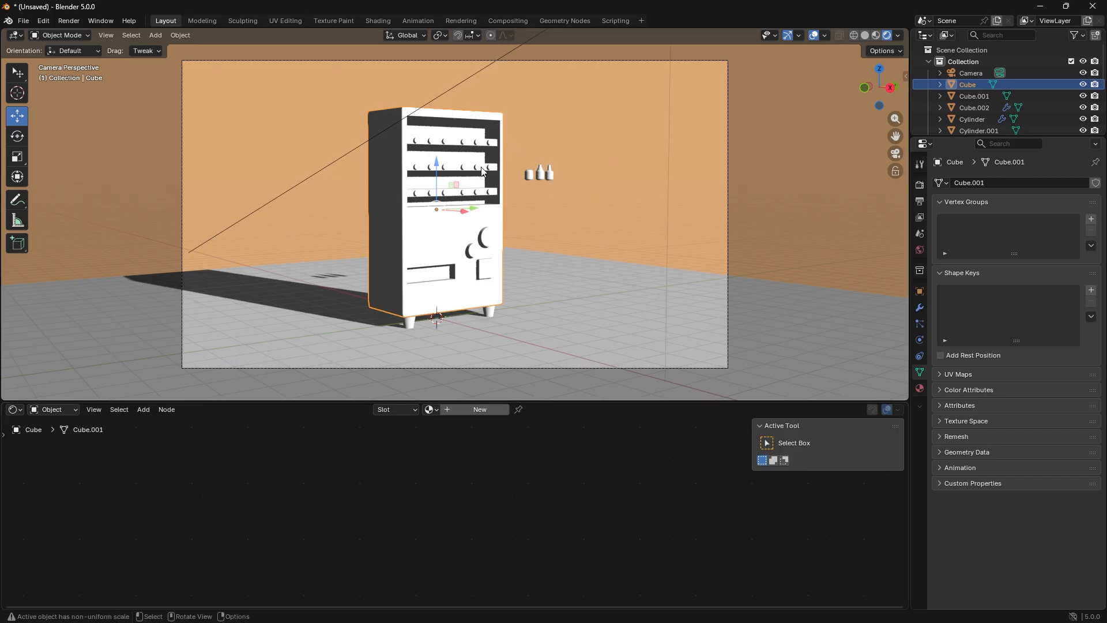
pyautogui.scroll(2, 402, 262)
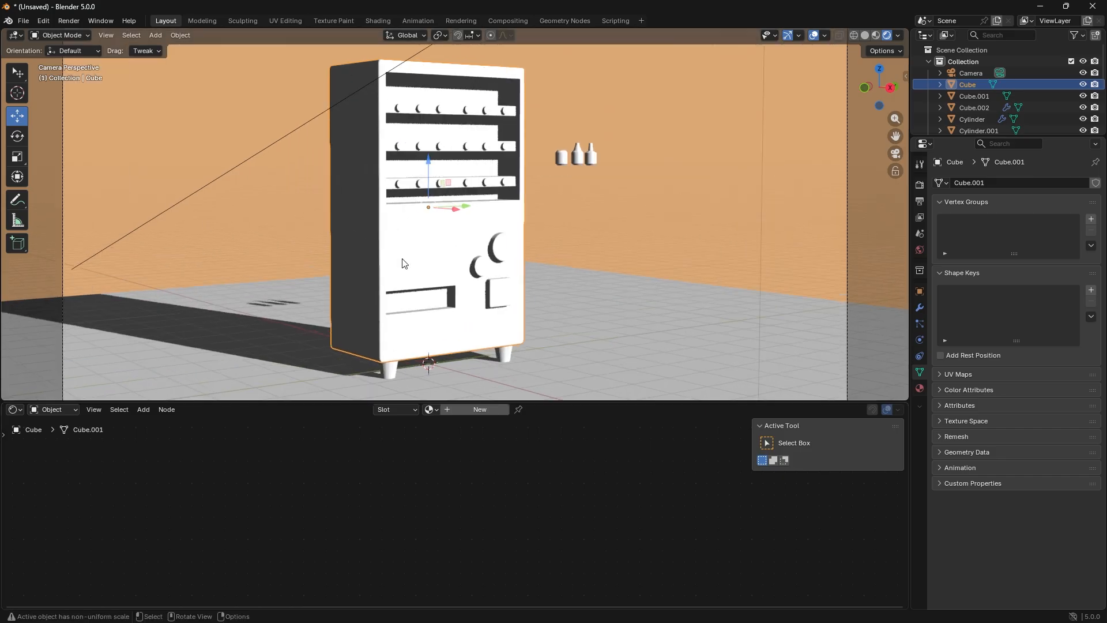
pyautogui.click(465, 409)
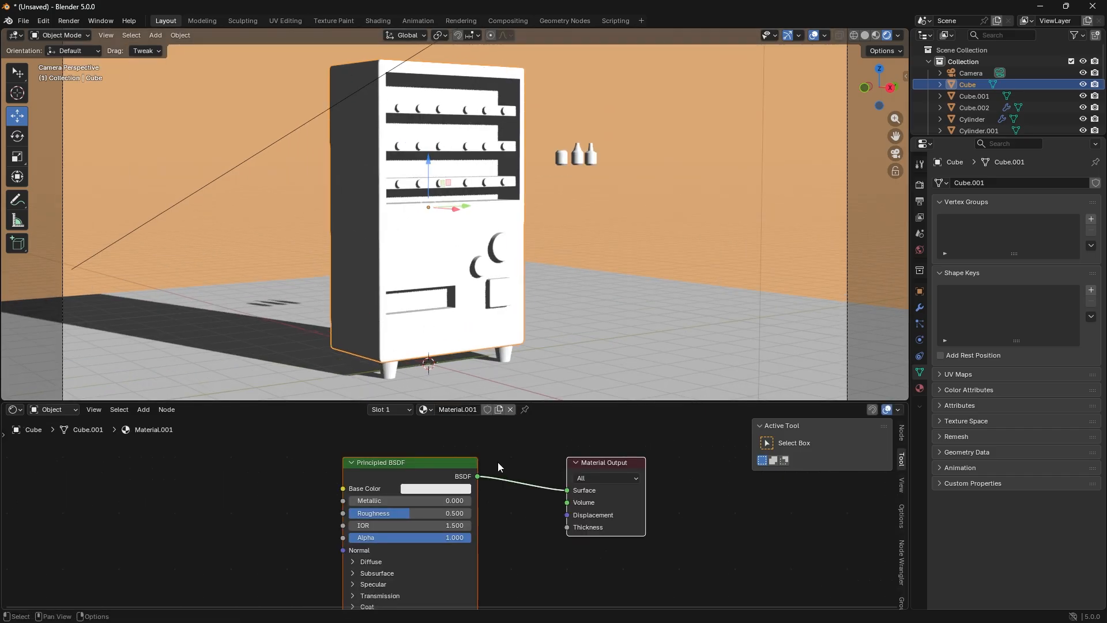
# - Spread the cabinet material's Principled BSDF and Material Output nodes apart to leave a wide gap between them
pyautogui.scroll(-1, 499, 496)
pyautogui.moveTo(397, 477); pyautogui.dragTo(278, 465)
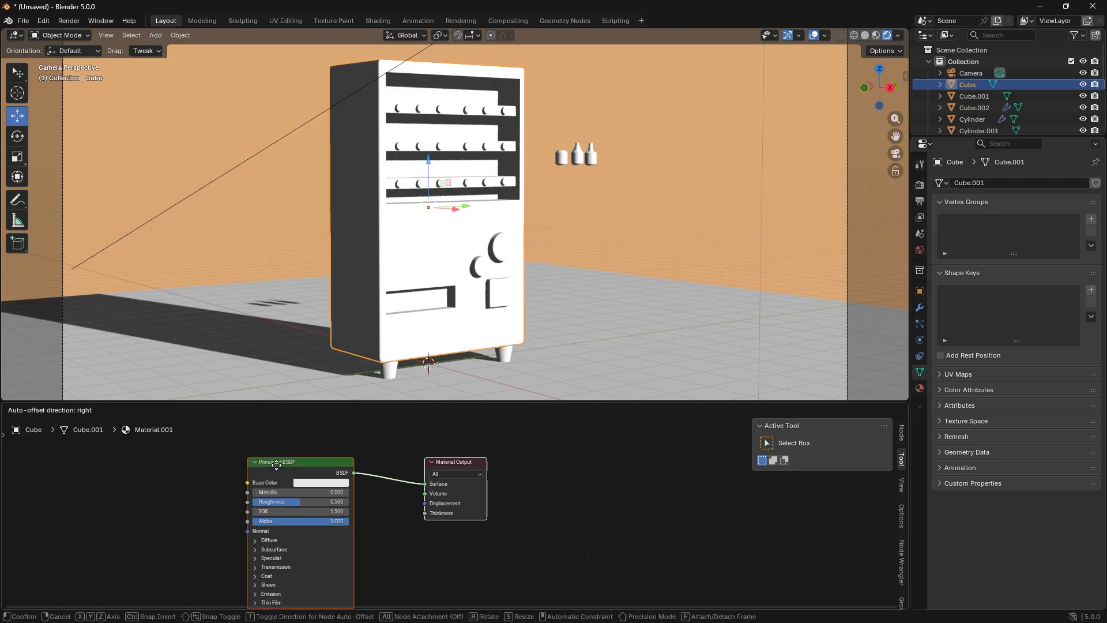
pyautogui.click(430, 461)
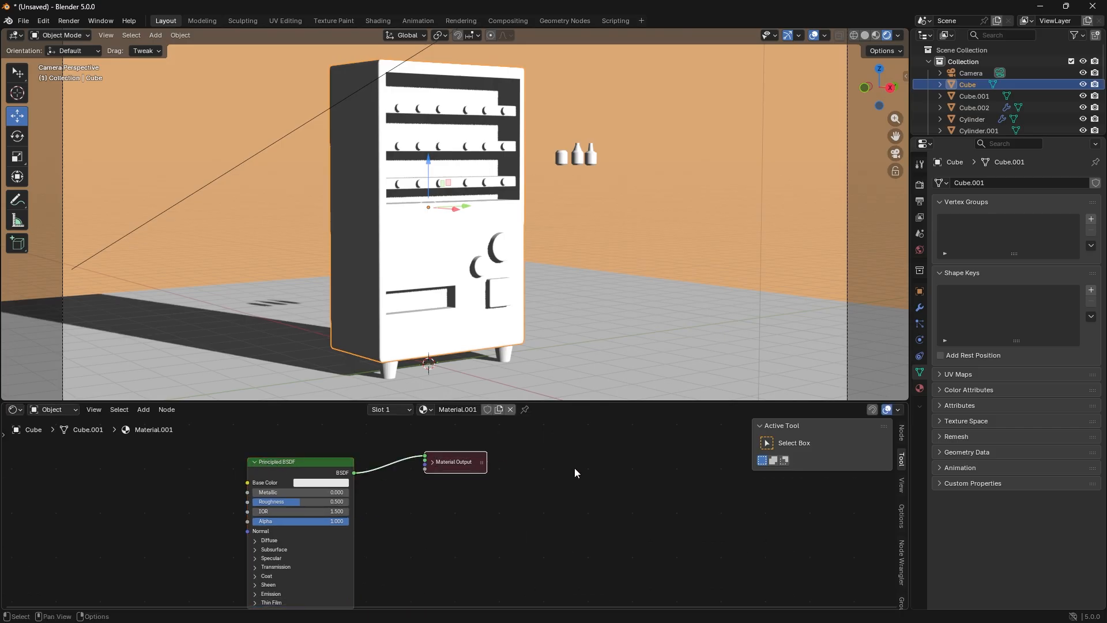
pyautogui.click(431, 462)
pyautogui.moveTo(438, 462); pyautogui.dragTo(661, 450)
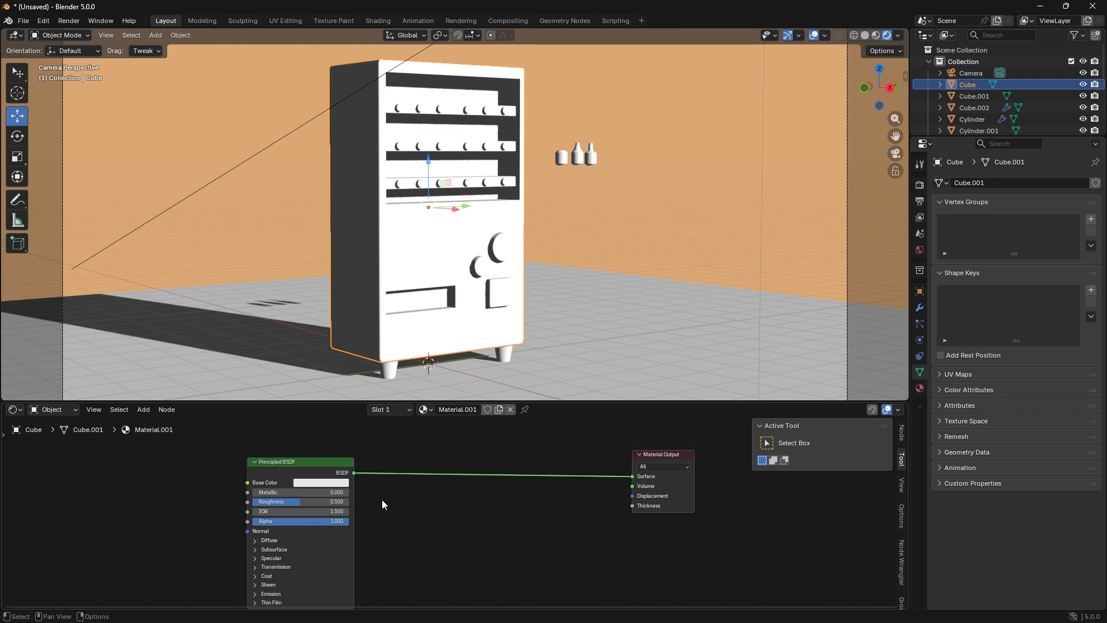
# - Add a Shader to RGB node on the link between the Principled BSDF and the Material Output
pyautogui.hotkey('shift', 'a')
pyautogui.click(413, 477)
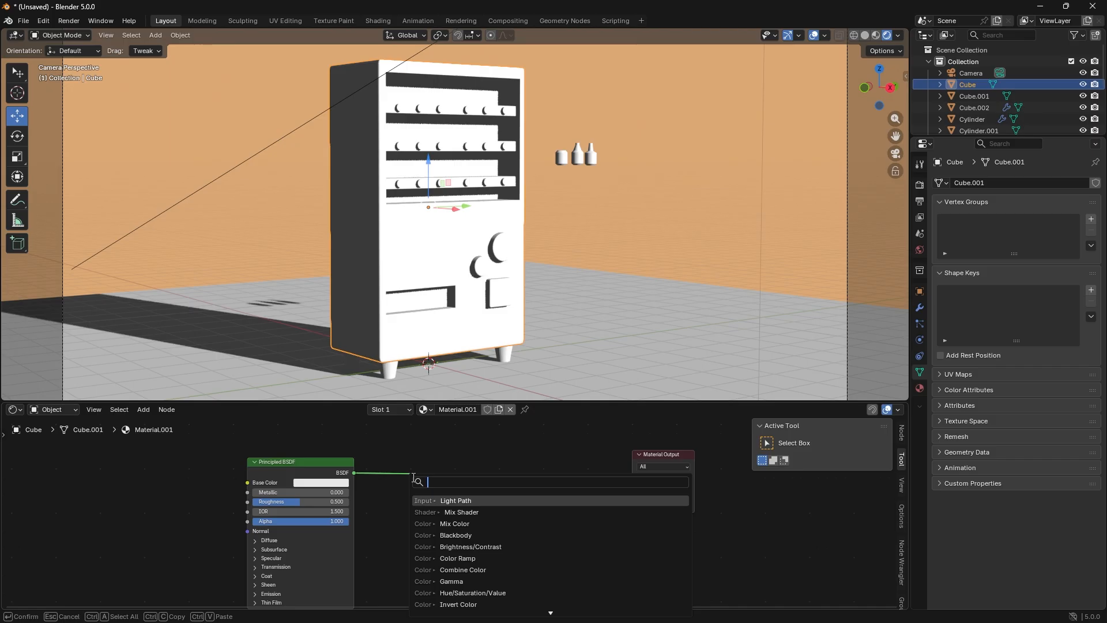
pyautogui.write('sh')
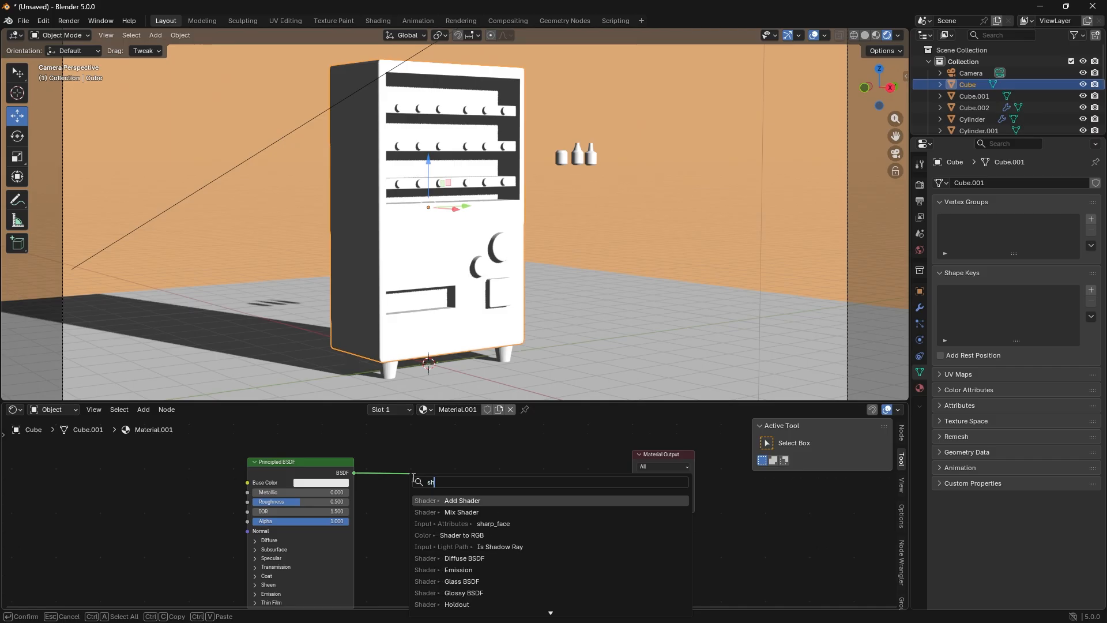
pyautogui.write('a')
pyautogui.write('de')
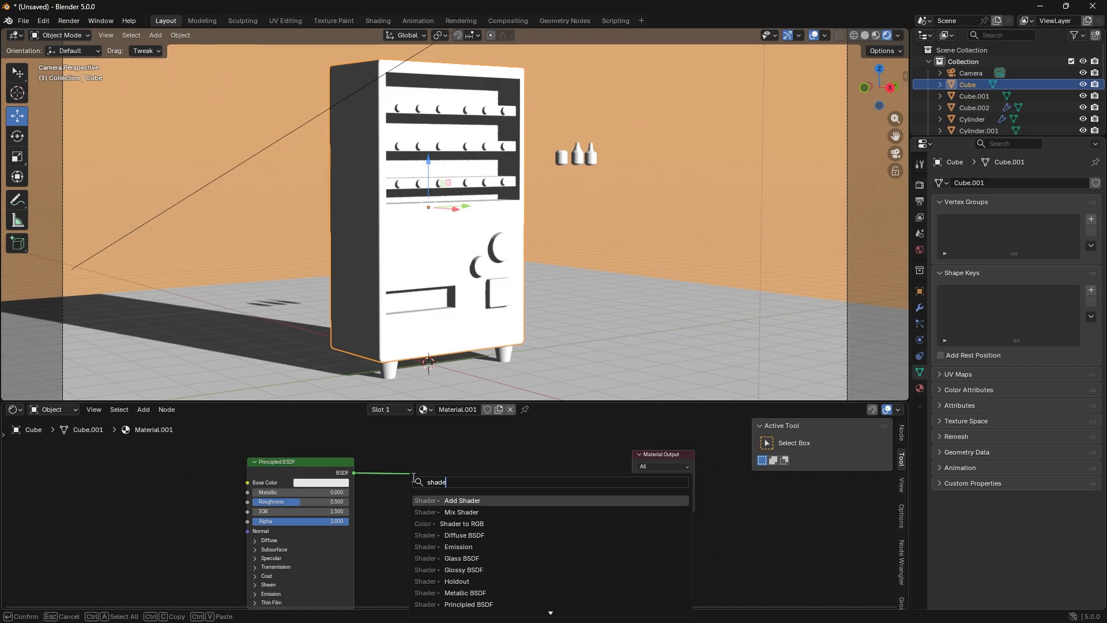
pyautogui.write('r to')
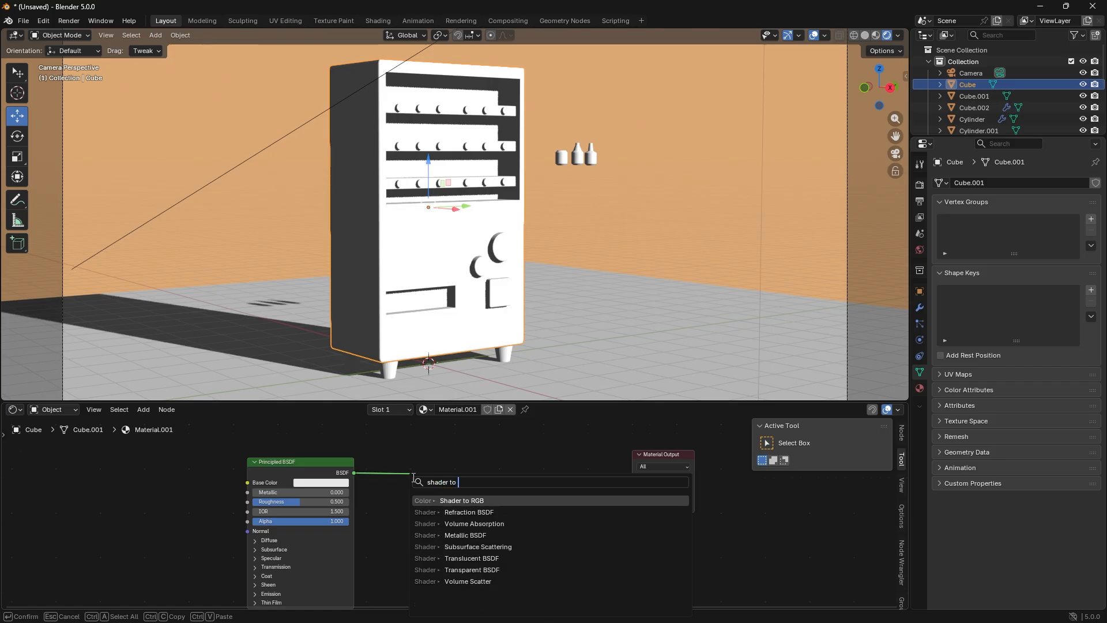
pyautogui.write(' r')
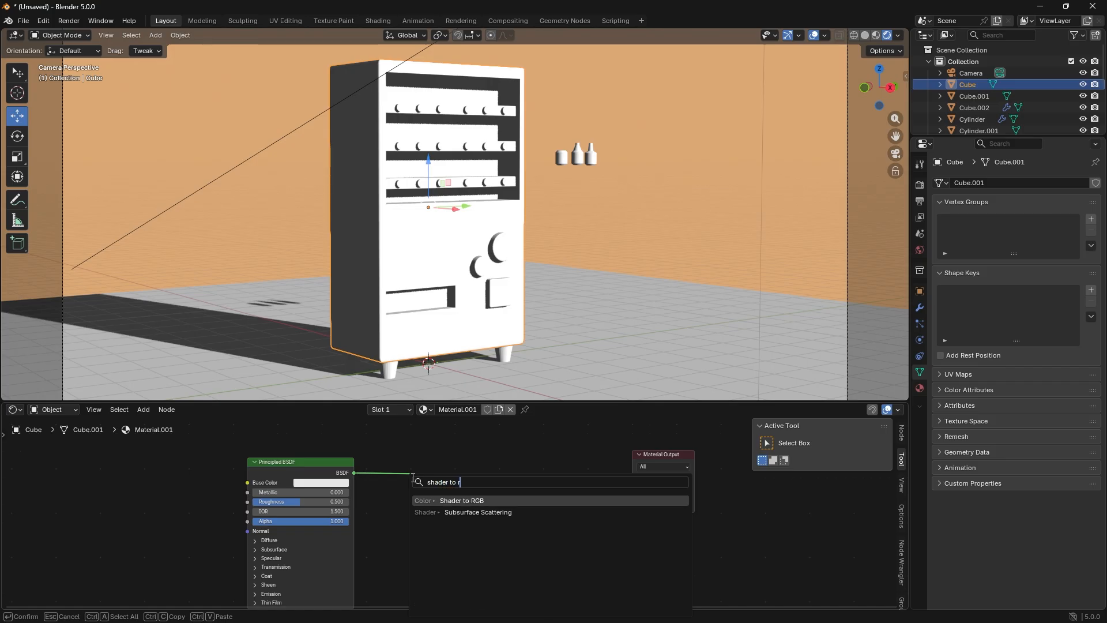
pyautogui.press('Return')
pyautogui.click(403, 465)
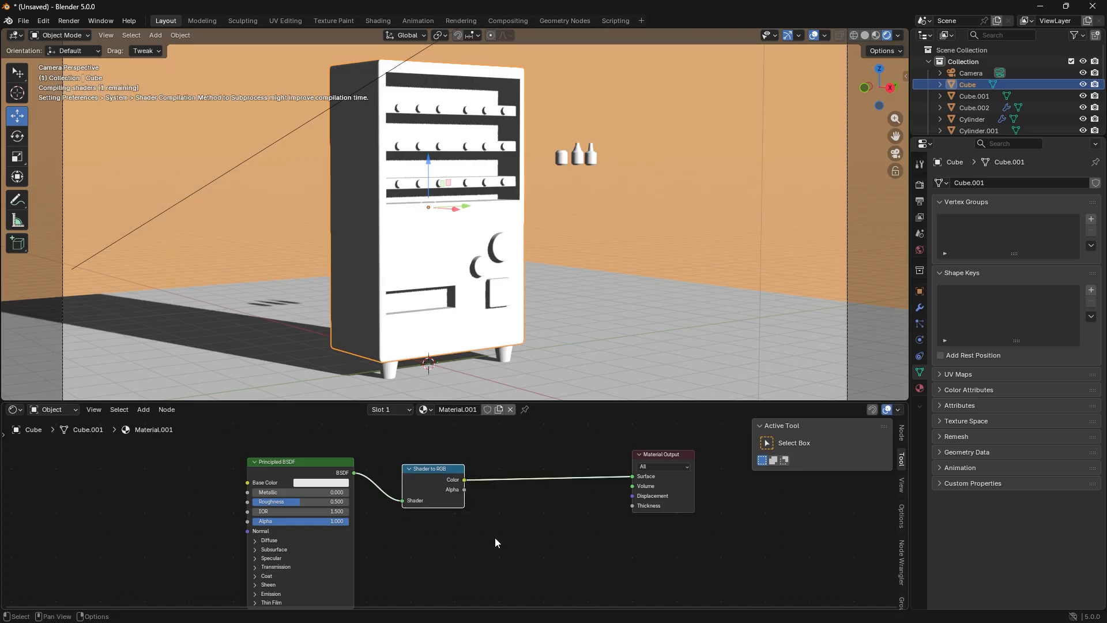
# - Insert a Color Ramp node on the link between Shader to RGB and the Material Output
pyautogui.hotkey('shift', 'a')
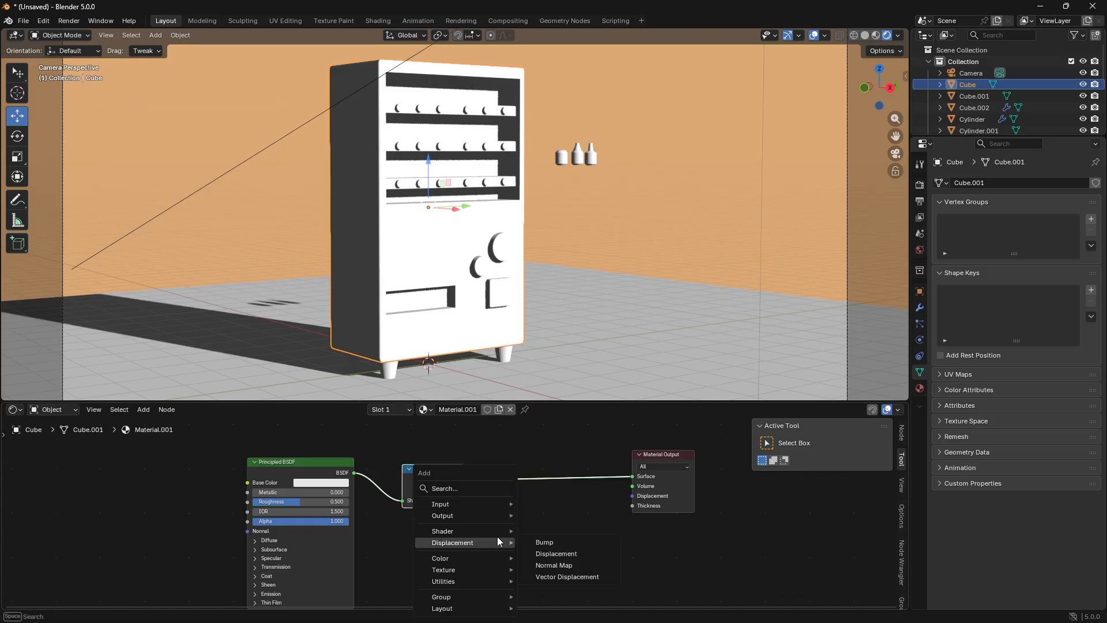
pyautogui.click(472, 492)
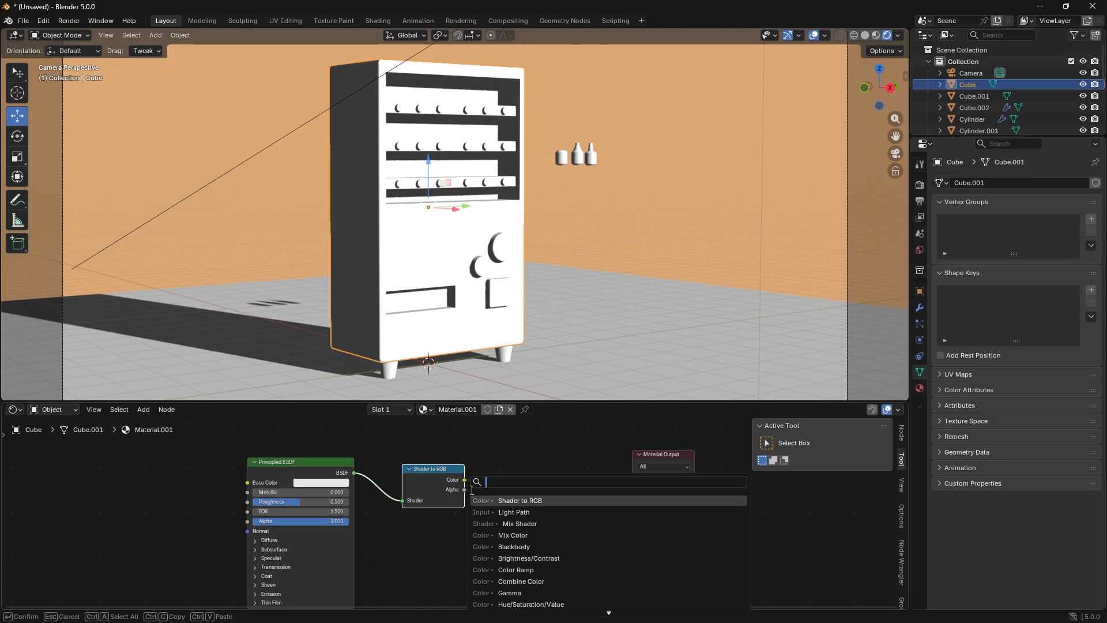
pyautogui.write('color')
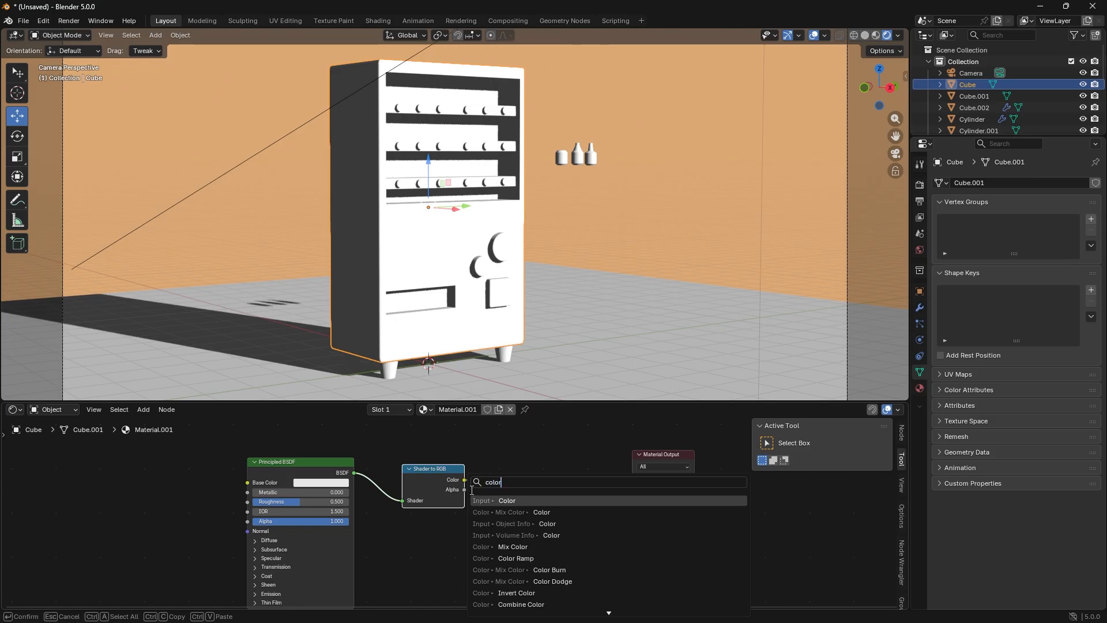
pyautogui.write(' re')
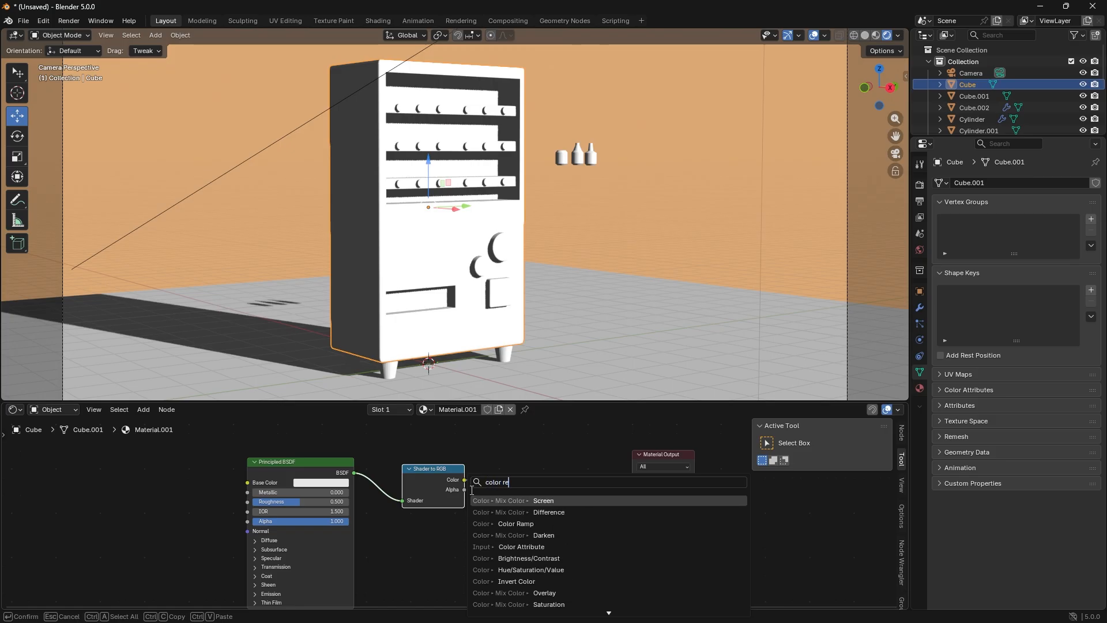
pyautogui.press('BackSpace')
pyautogui.write('a')
pyautogui.press('Return')
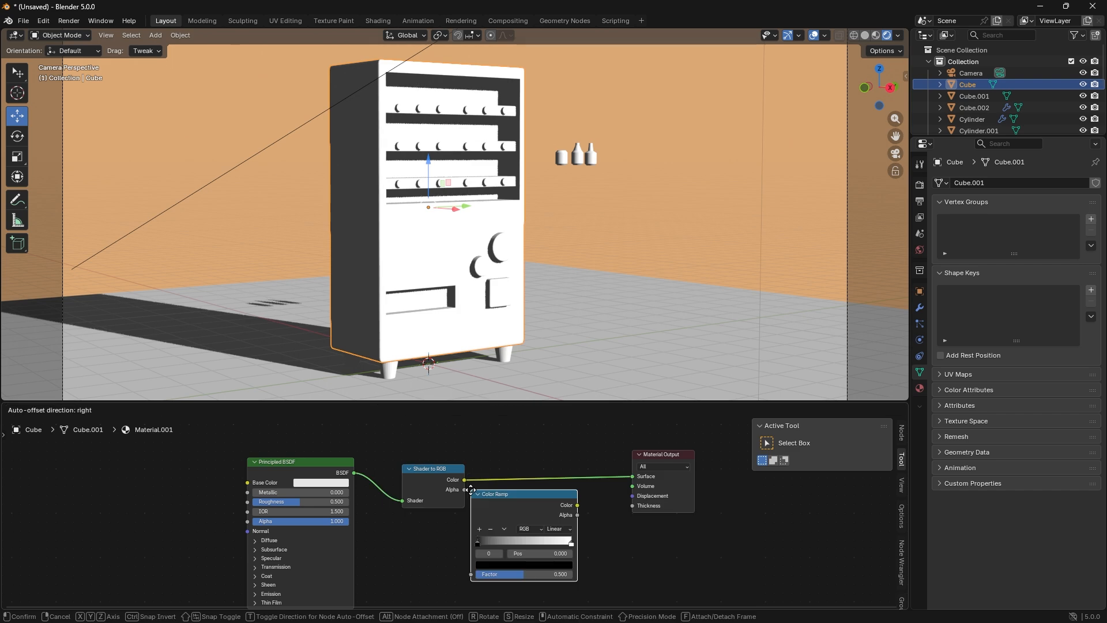
pyautogui.click(483, 459)
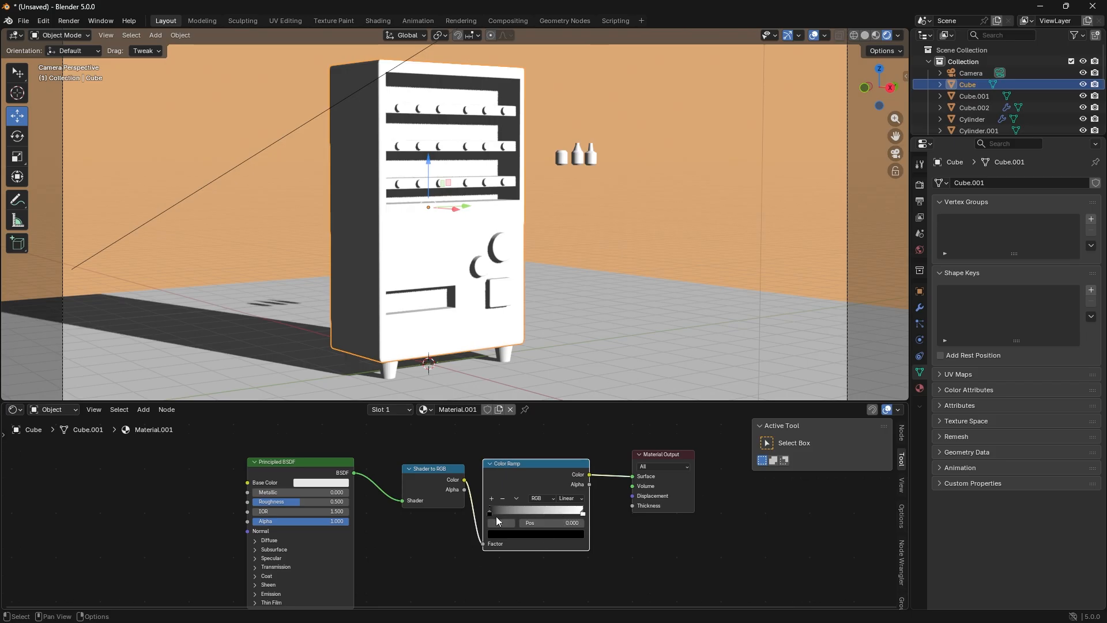
# - Set the Color Ramp's interpolation to Constant and move its white stop to about 0.459
pyautogui.click(570, 498)
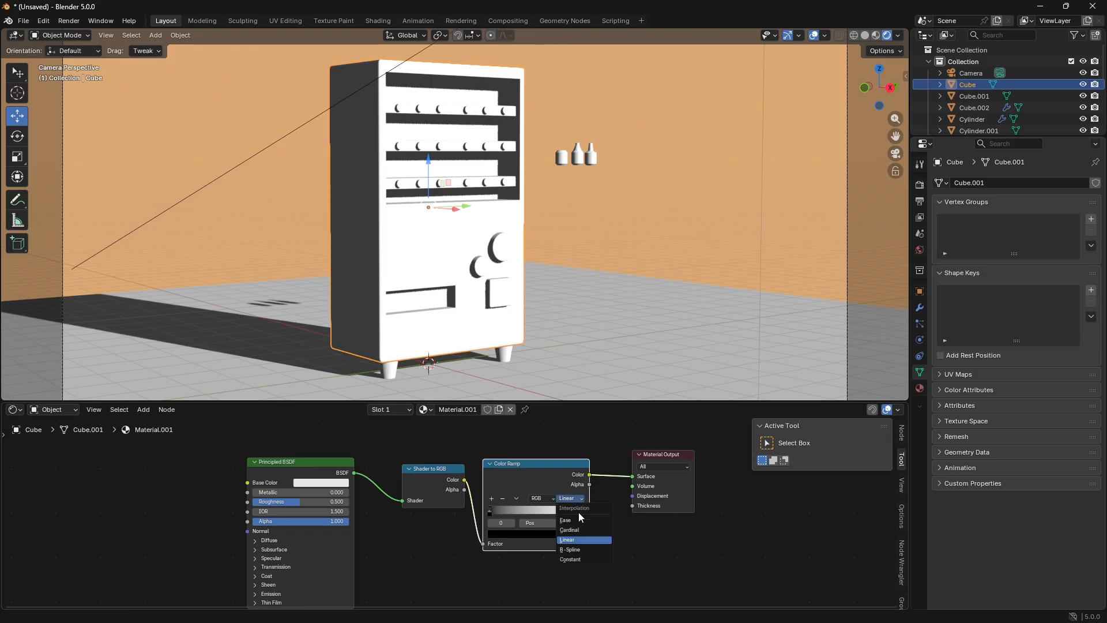
pyautogui.click(582, 558)
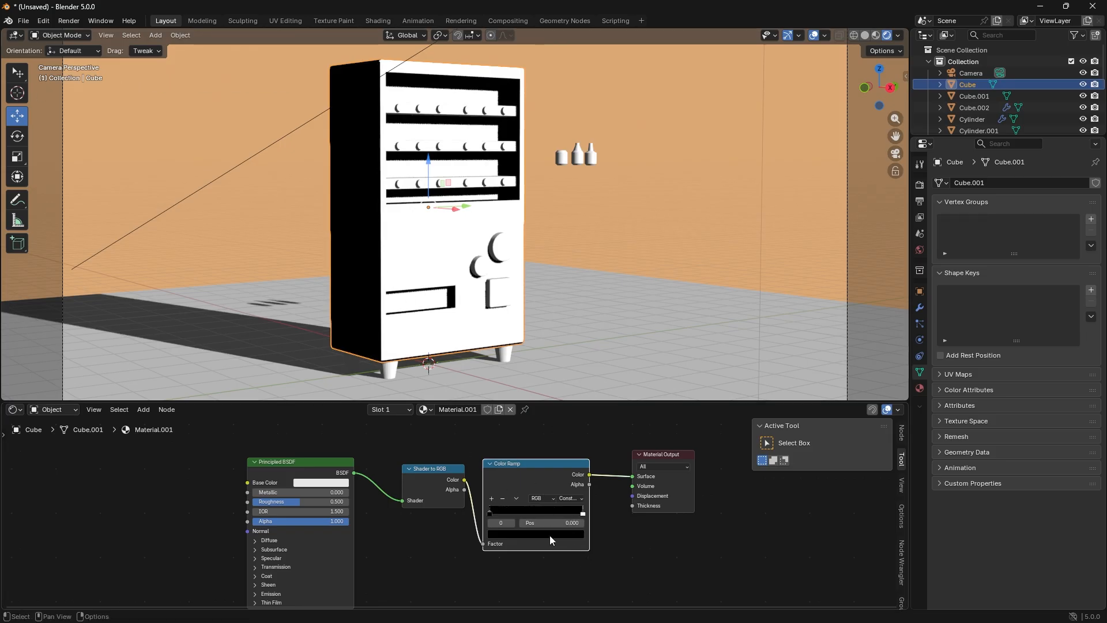
pyautogui.moveTo(582, 513); pyautogui.dragTo(533, 522)
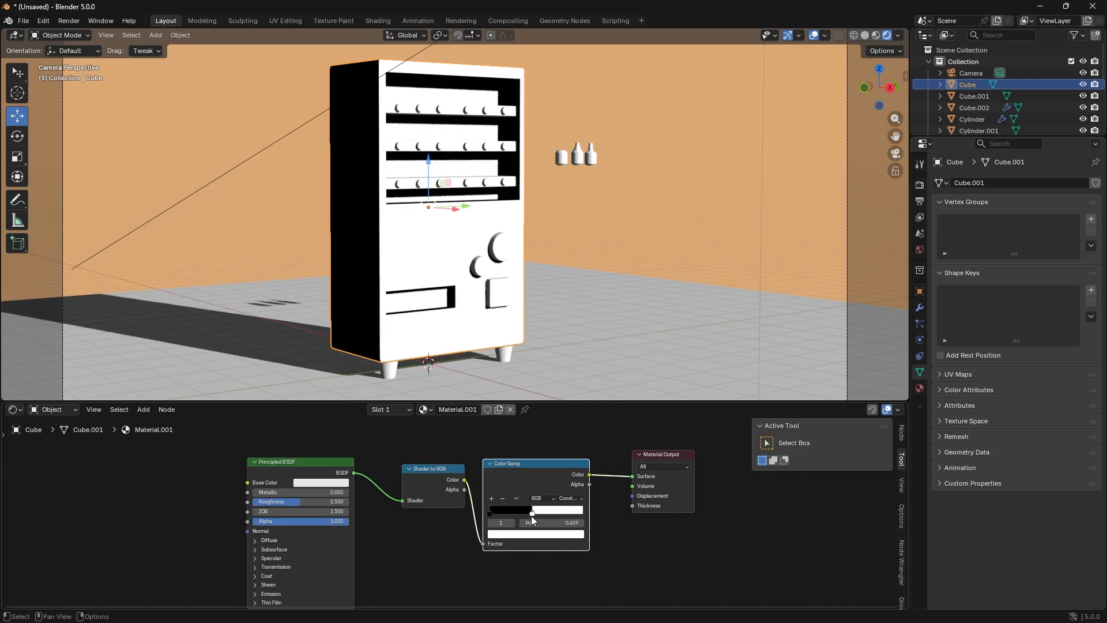
# - Colour the ramp's white stop teal (#1DD5B5) and sample that same teal onto the black stop
pyautogui.click(532, 535)
pyautogui.moveTo(520, 397)
pyautogui.mouseDown()
pyautogui.moveTo(518, 386)
pyautogui.moveTo(568, 393)
pyautogui.moveTo(522, 384)
pyautogui.mouseUp()
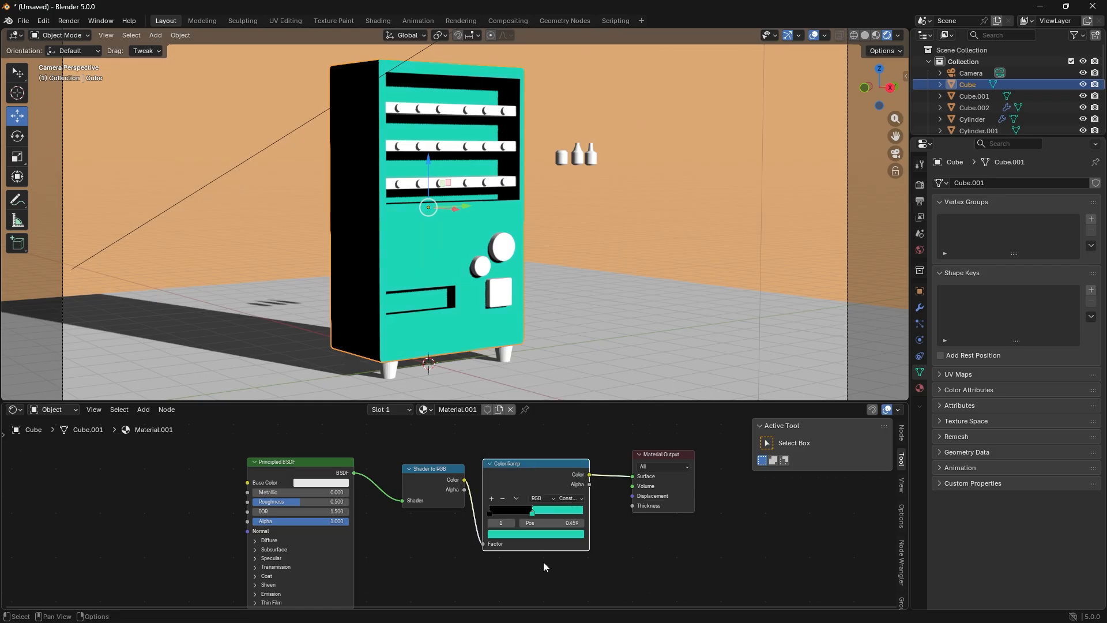
pyautogui.click(489, 511)
pyautogui.click(508, 536)
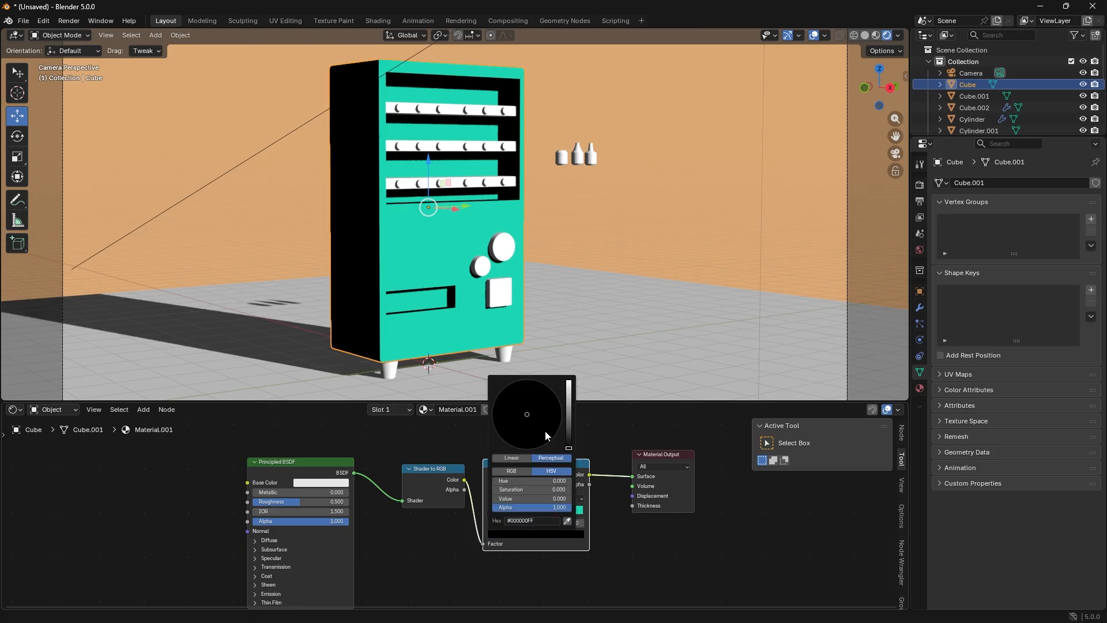
pyautogui.click(568, 523)
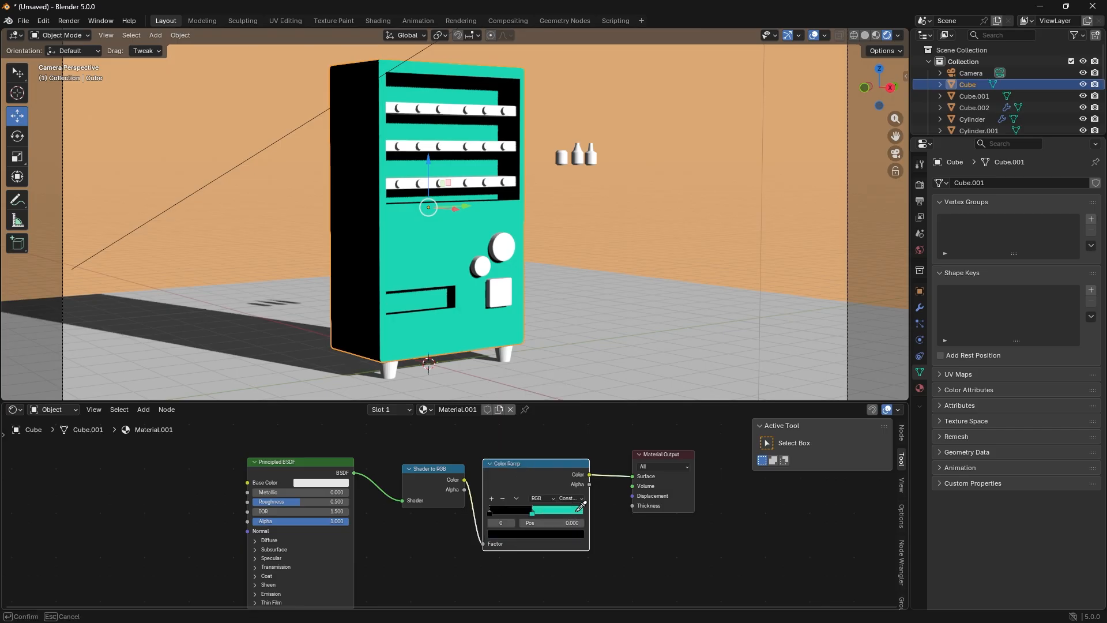
pyautogui.click(579, 510)
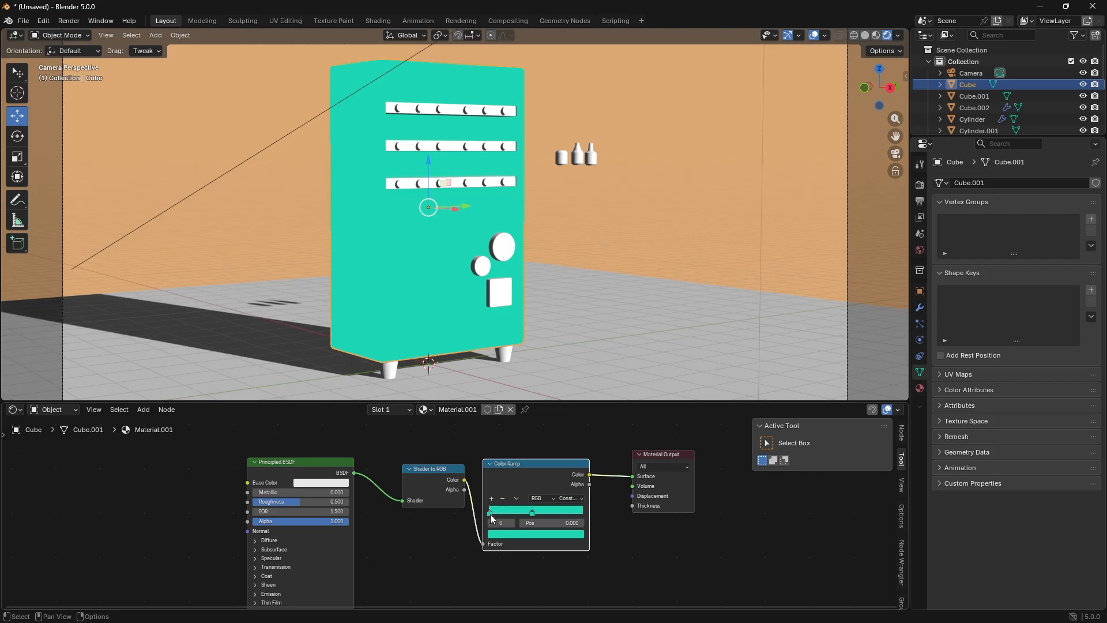
# - Darken the ramp's first stop to a deep teal and move the light teal stop to about 0.418
pyautogui.click(507, 534)
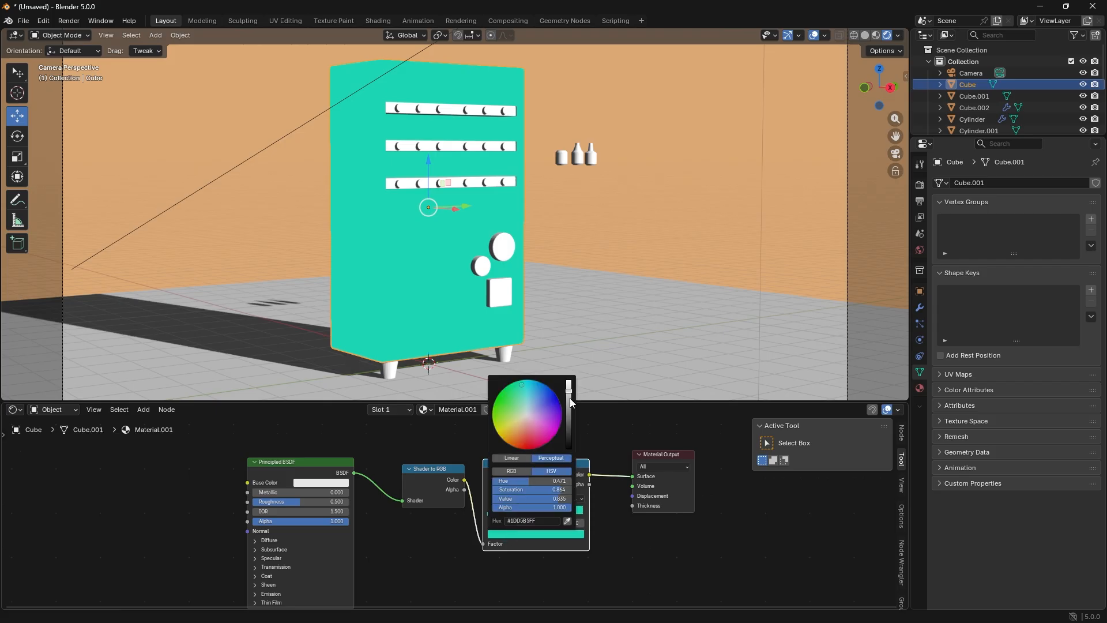
pyautogui.moveTo(570, 392); pyautogui.dragTo(569, 420)
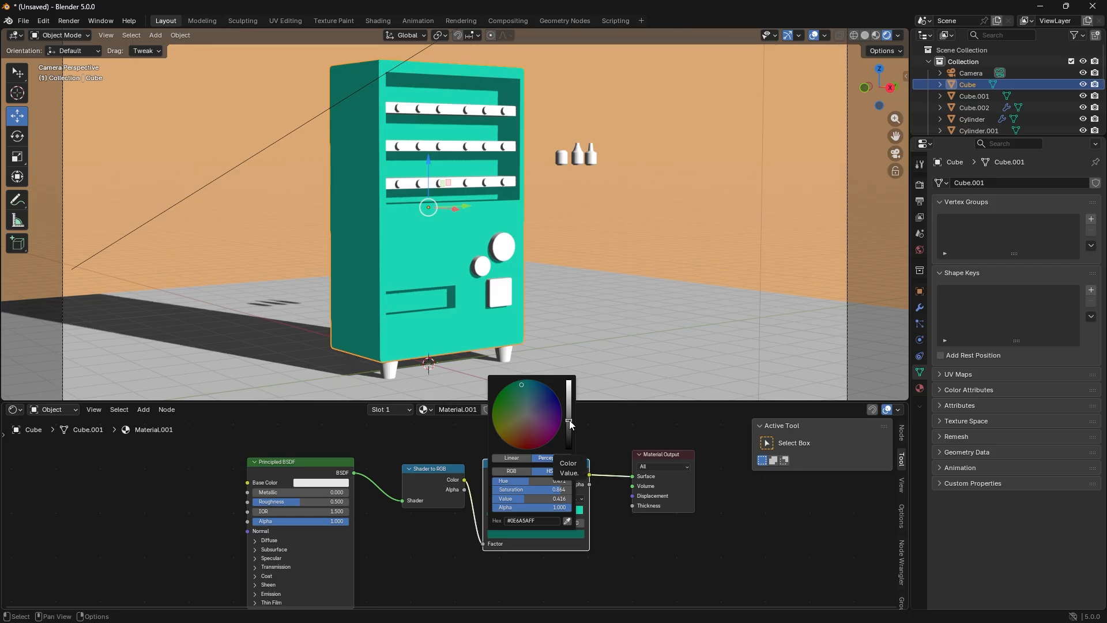
pyautogui.moveTo(569, 420); pyautogui.dragTo(569, 425)
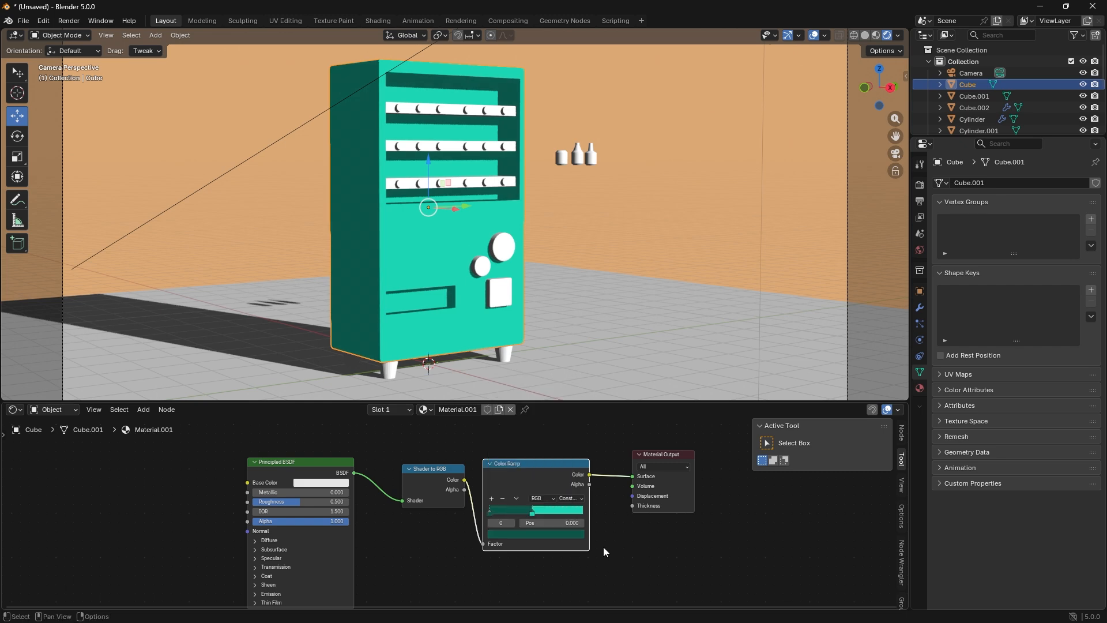
pyautogui.moveTo(531, 513)
pyautogui.mouseDown()
pyautogui.moveTo(495, 518)
pyautogui.moveTo(526, 523)
pyautogui.moveTo(517, 524)
pyautogui.mouseUp()
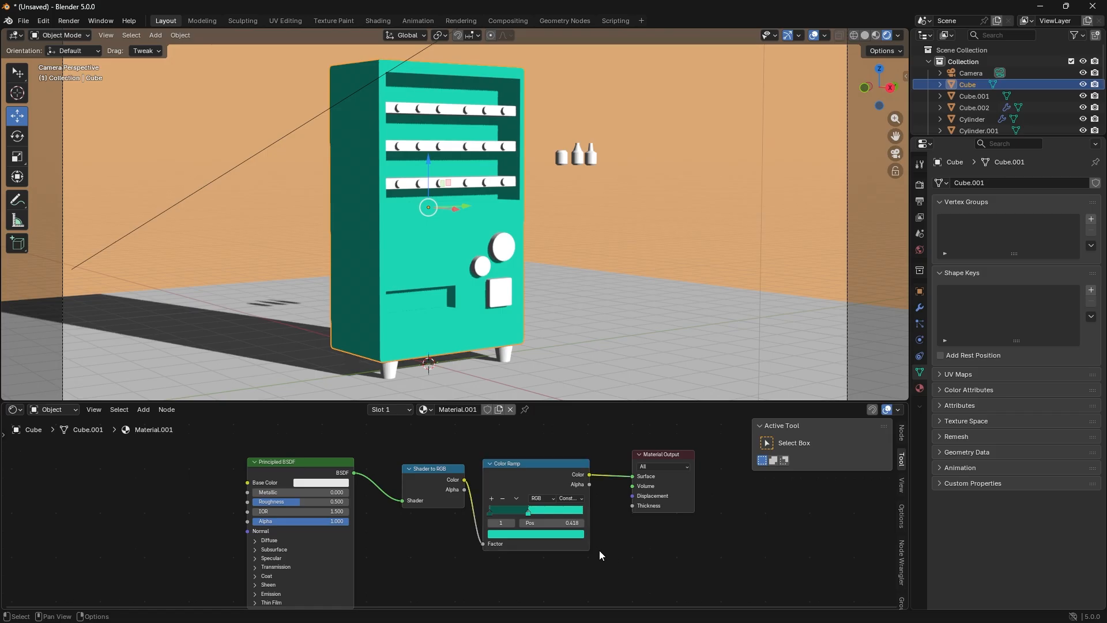
# - Copy all of the cabinet material's nodes and select the large round dial on the cabinet's front
pyautogui.scroll(-2, 371, 484)
pyautogui.moveTo(270, 458); pyautogui.dragTo(671, 594)
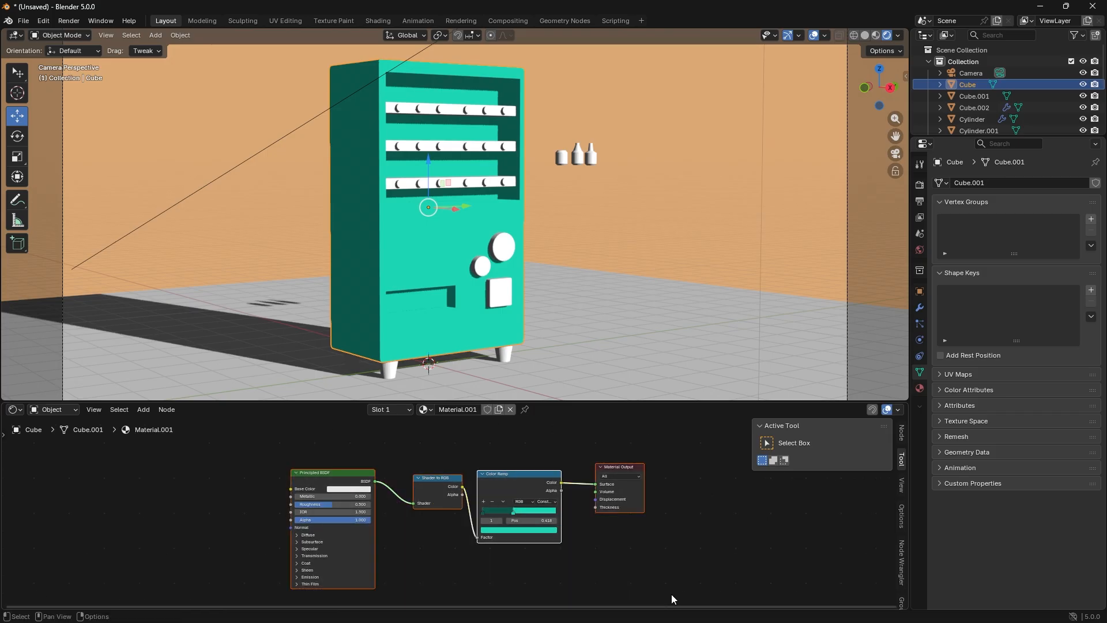
pyautogui.click(631, 184)
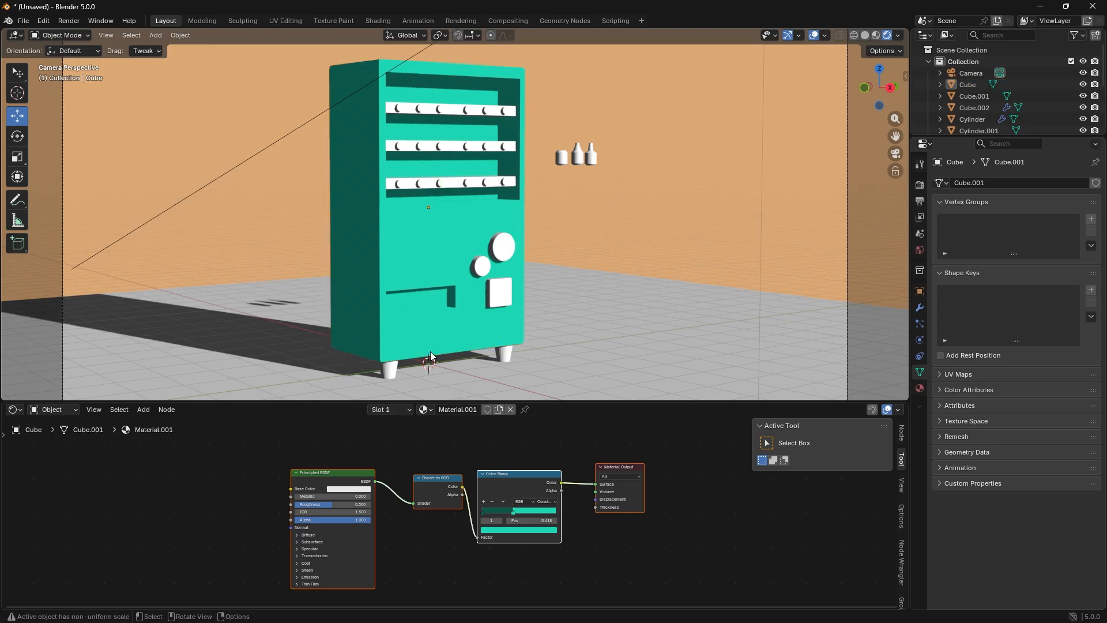
pyautogui.click(392, 370)
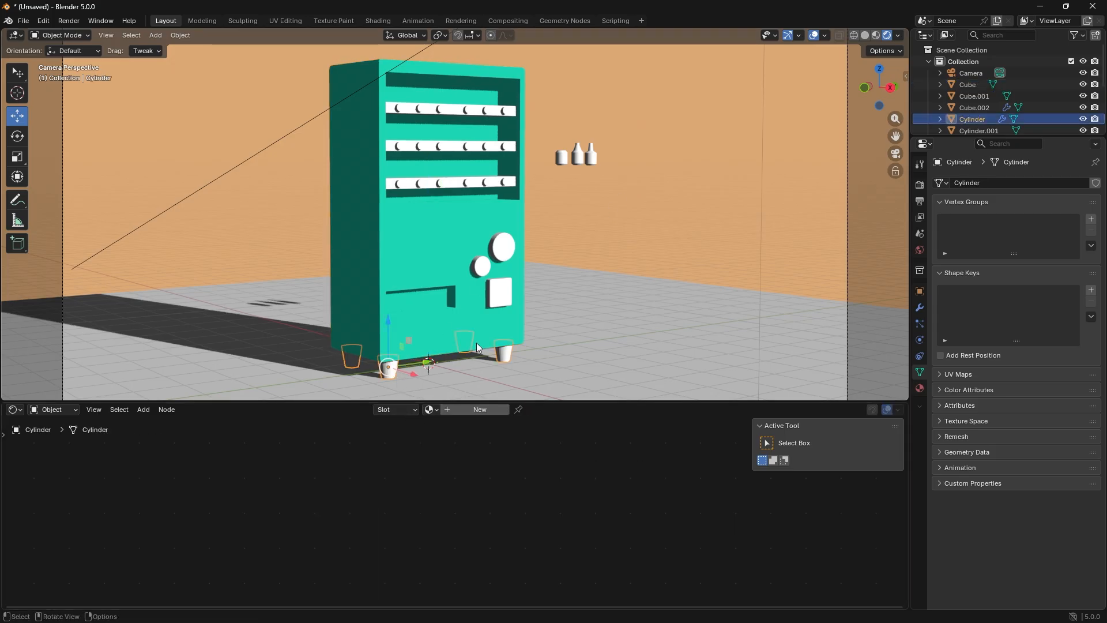
pyautogui.click(486, 263)
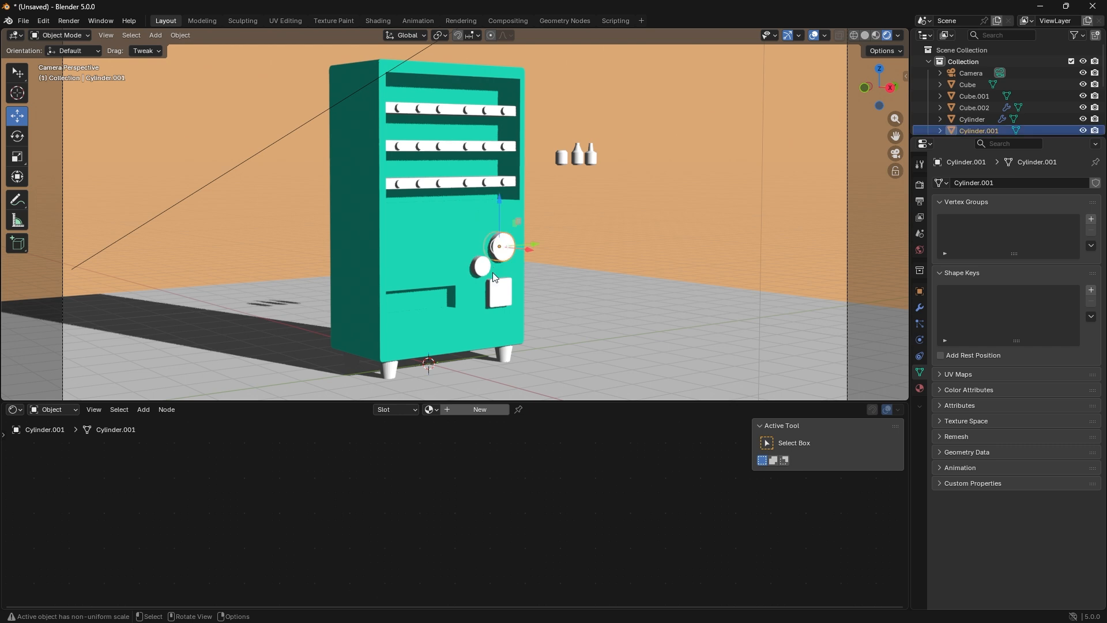
pyautogui.click(490, 288)
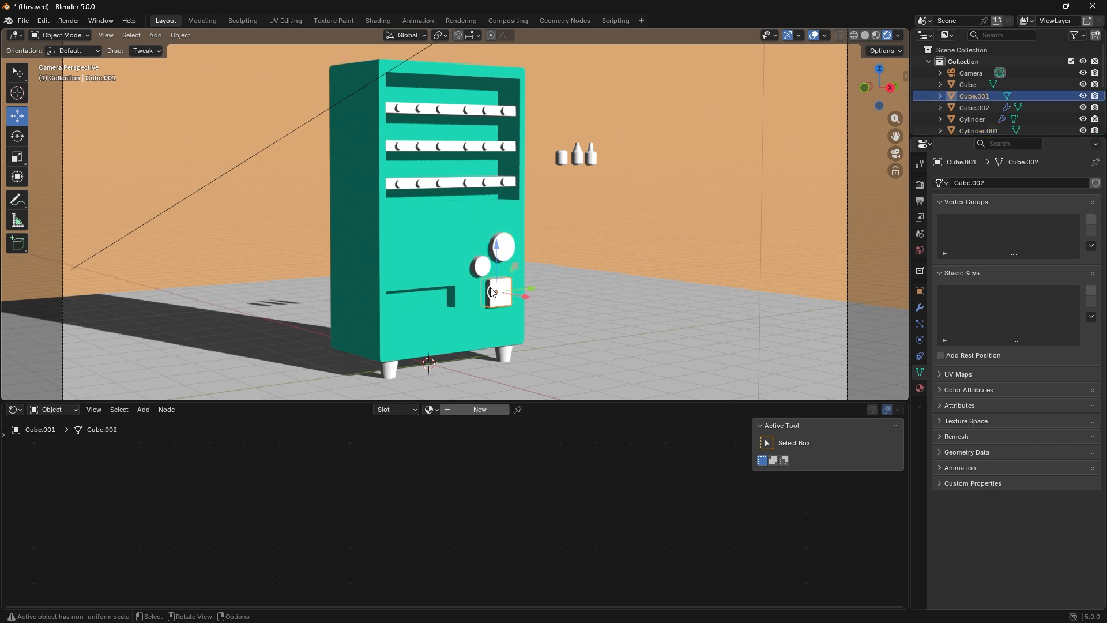
pyautogui.click(500, 250)
# - Create a new material for the large round dial and replace its default nodes with the copied cabinet nodes
pyautogui.click(476, 409)
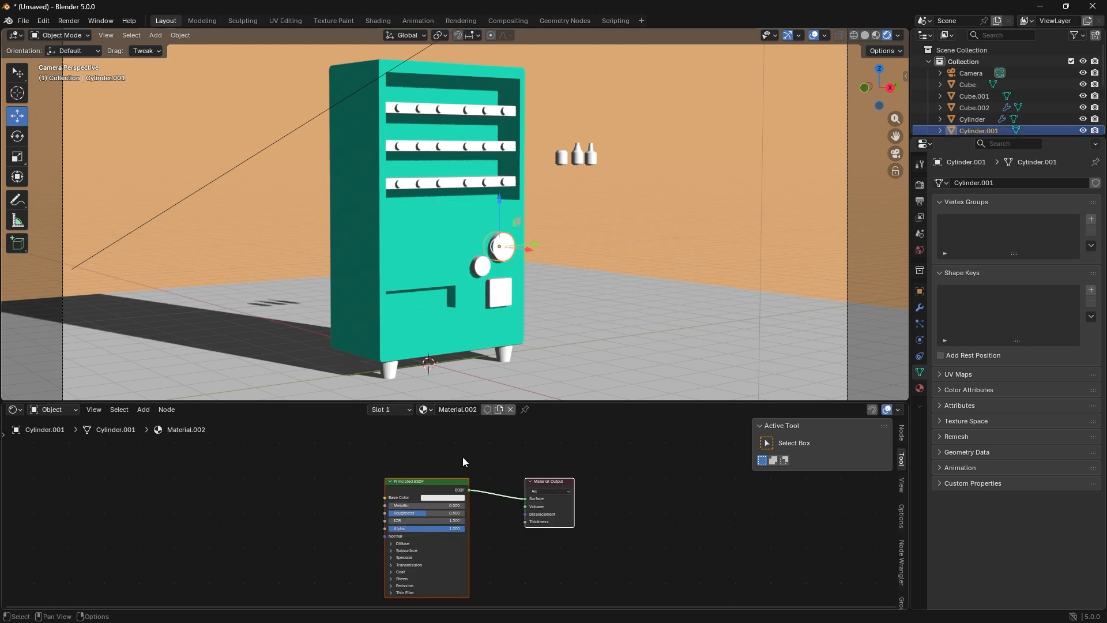
pyautogui.press('x')
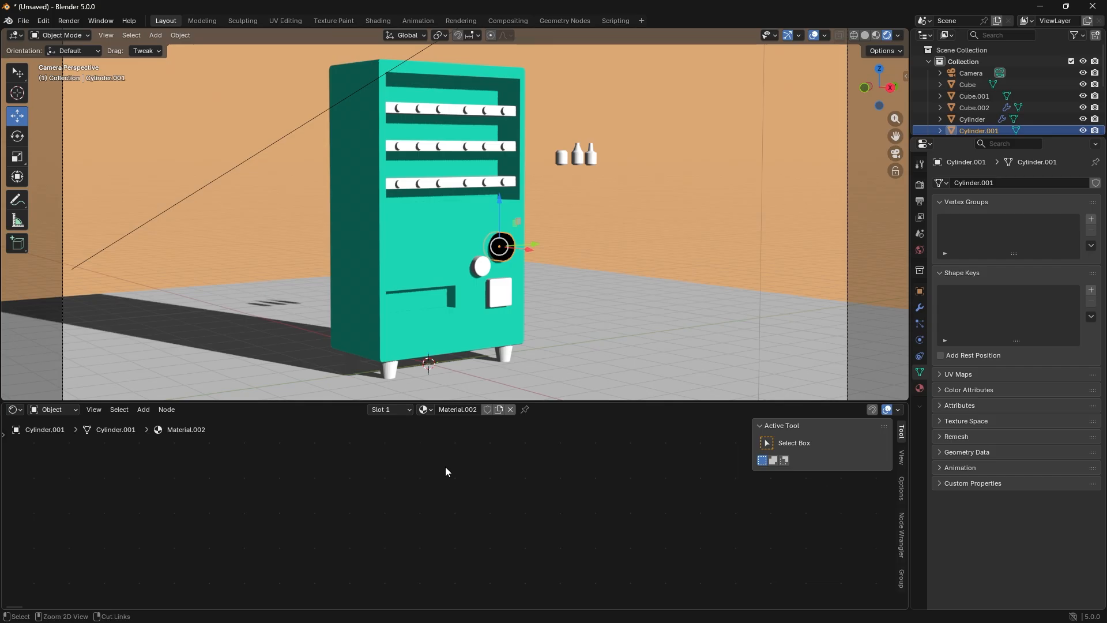
pyautogui.hotkey('ctrl', 'v')
# - Recolour the light Color Ramp stop of the large dial's material to mid grey with hue 0, saturation 0 and value about 0.538
pyautogui.scroll(2, 503, 496)
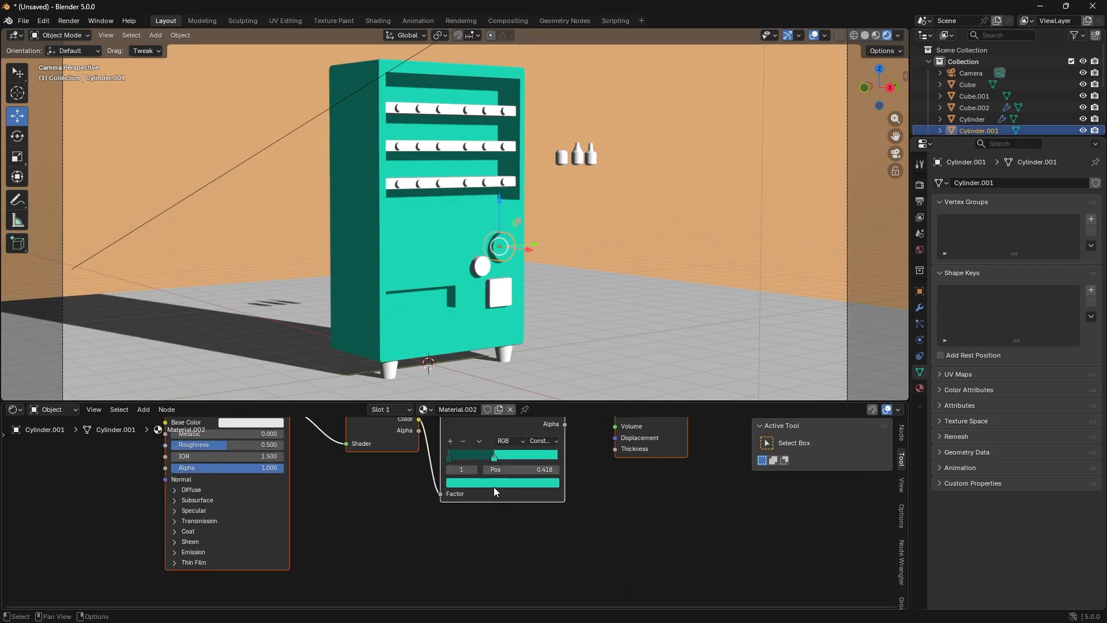
pyautogui.click(493, 485)
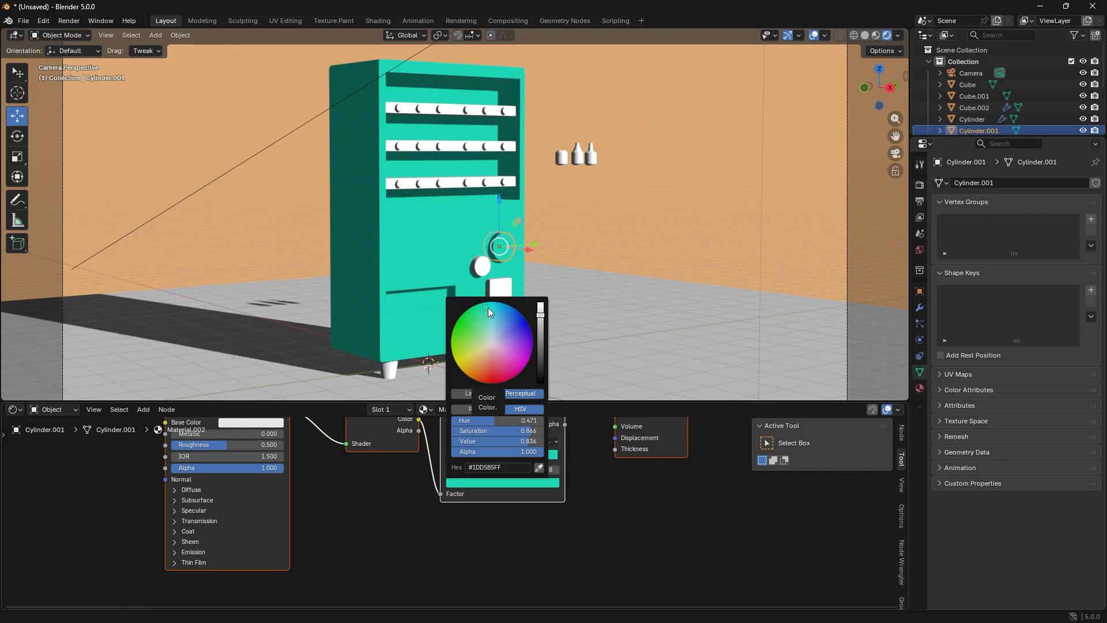
pyautogui.moveTo(488, 307); pyautogui.dragTo(490, 302)
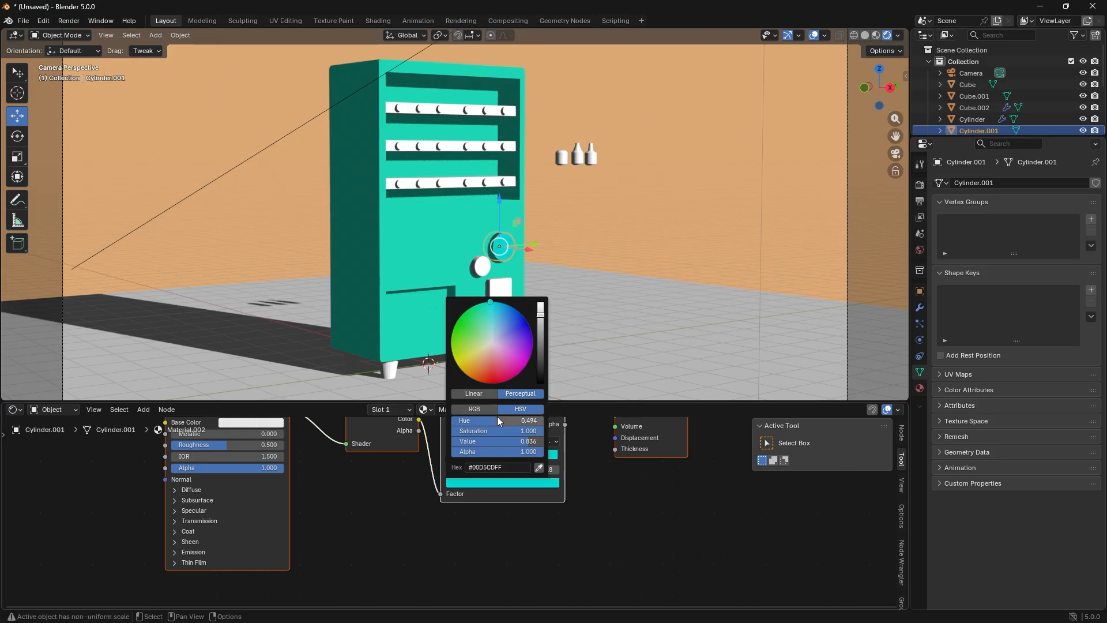
pyautogui.moveTo(497, 419); pyautogui.dragTo(451, 420)
pyautogui.moveTo(528, 431); pyautogui.dragTo(453, 431)
pyautogui.moveTo(541, 316); pyautogui.dragTo(540, 340)
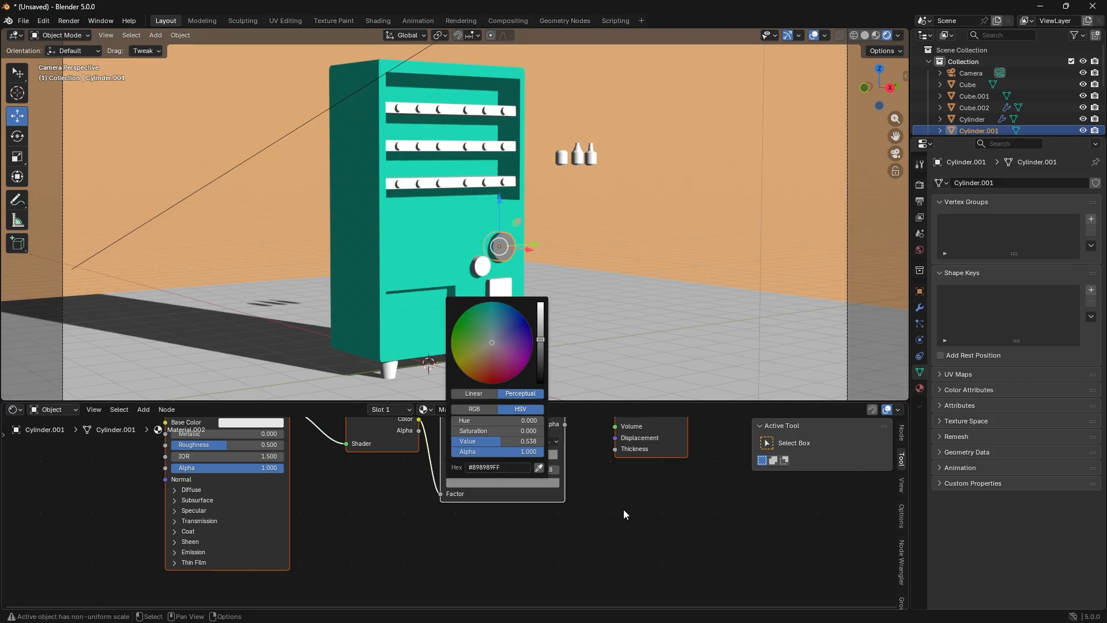
# - Recolour the ramp's first stop to a dark neutral grey, with hue and saturation at 0 and a lowered value
pyautogui.click(449, 459)
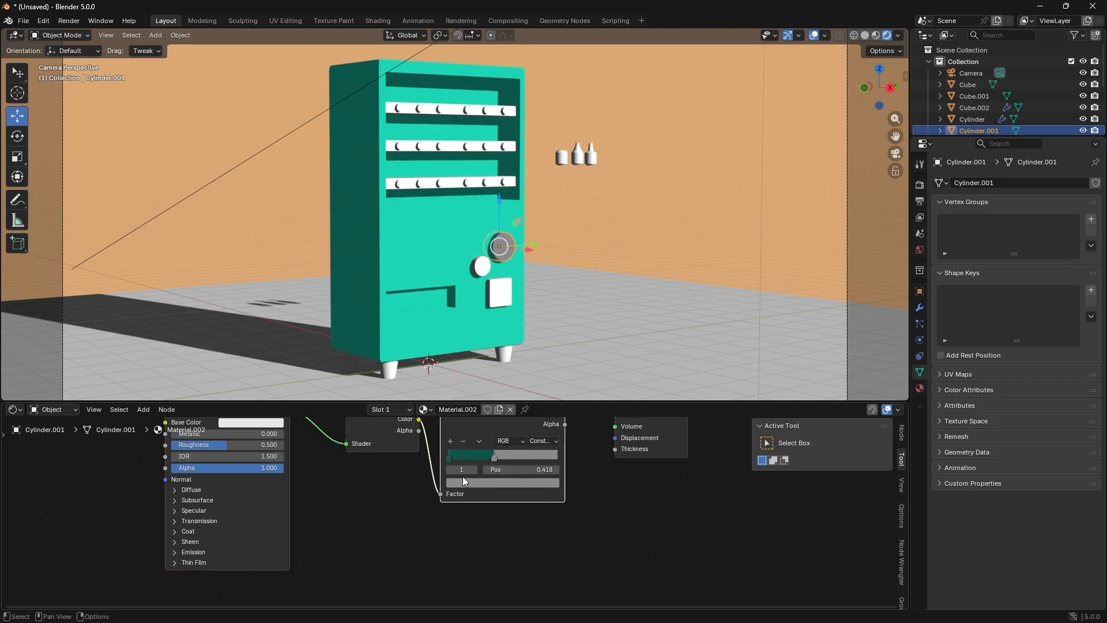
pyautogui.click(451, 457)
pyautogui.click(482, 482)
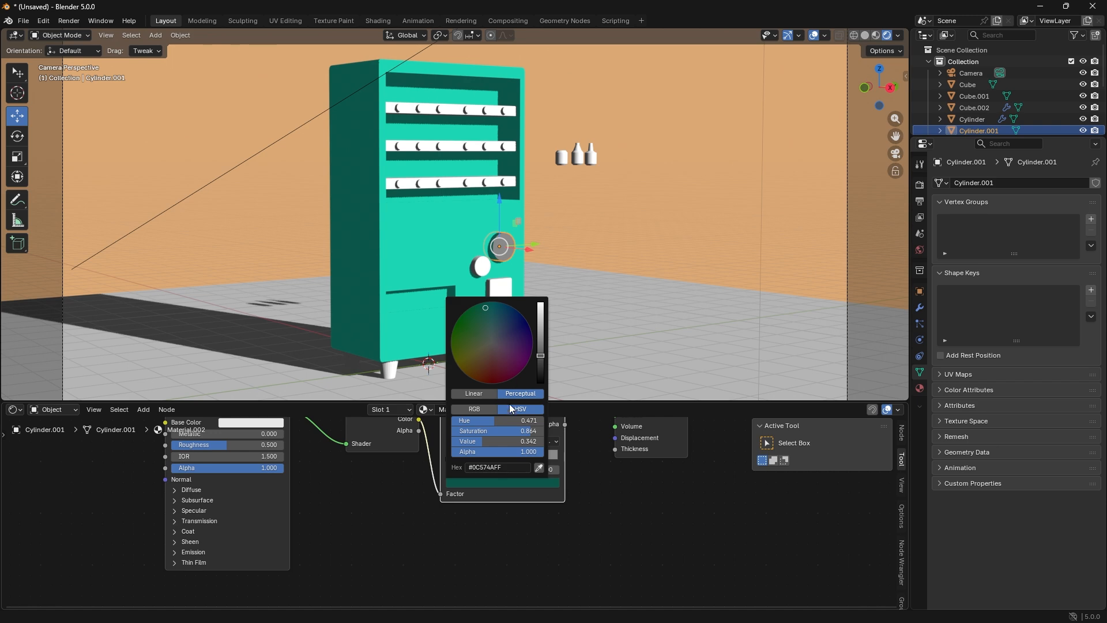
pyautogui.moveTo(511, 416); pyautogui.dragTo(451, 421)
pyautogui.moveTo(527, 432); pyautogui.dragTo(452, 432)
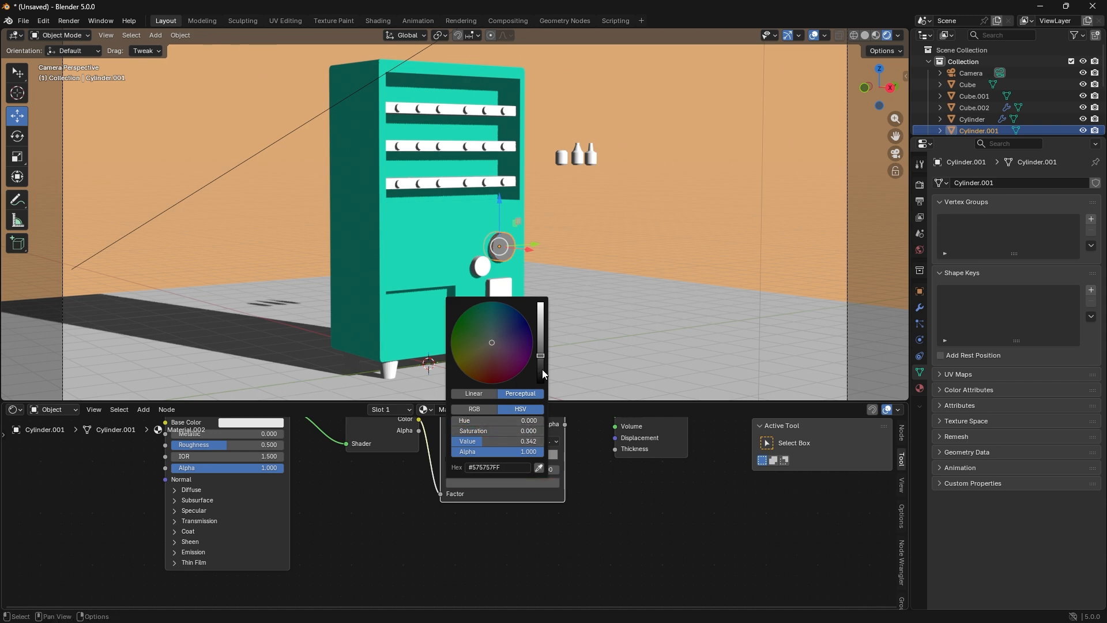
pyautogui.moveTo(541, 356); pyautogui.dragTo(540, 363)
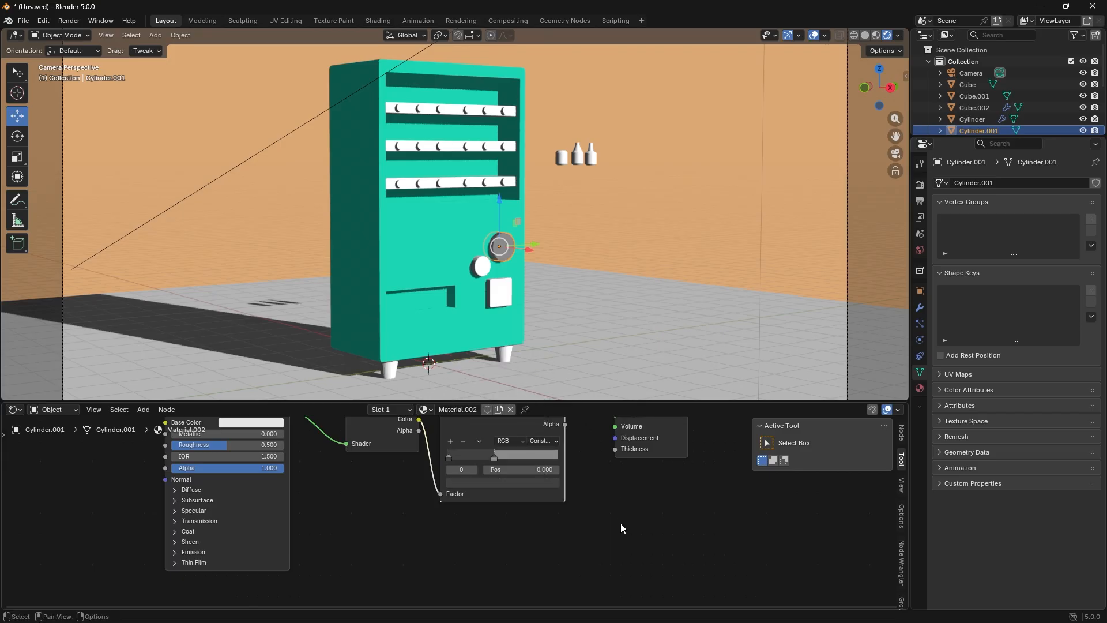
# - Link the large dial's grey material to the small dial, square panel, legs and shelf bars, and clear the selection
pyautogui.click(479, 268)
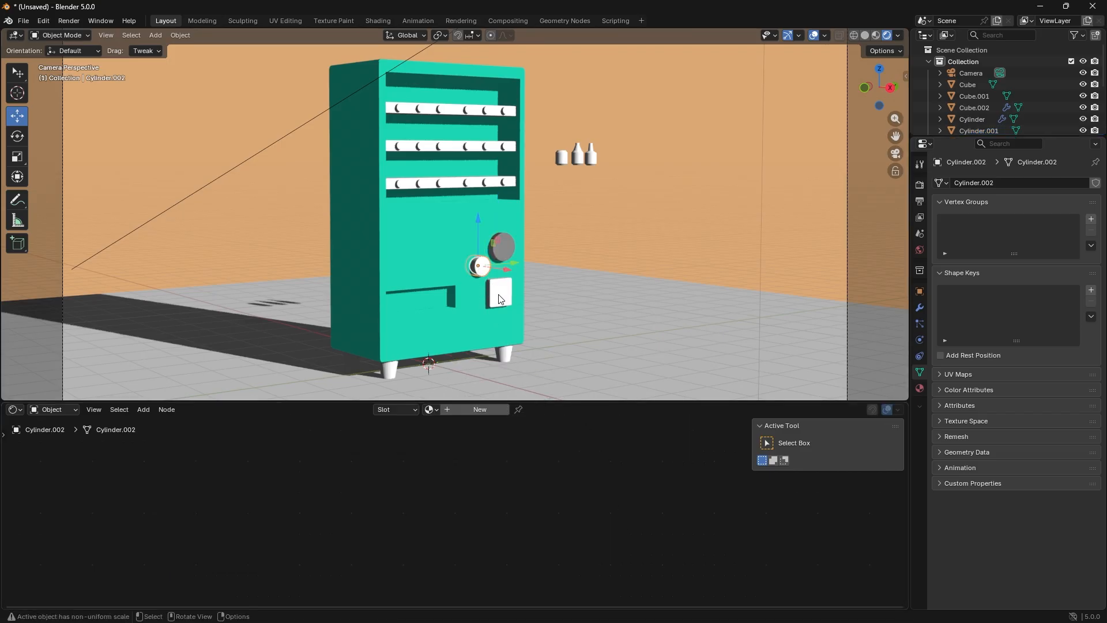
pyautogui.keyDown('shift'); pyautogui.click(500, 297); pyautogui.keyUp('shift')
pyautogui.keyDown('shift'); pyautogui.click(395, 370); pyautogui.keyUp('shift')
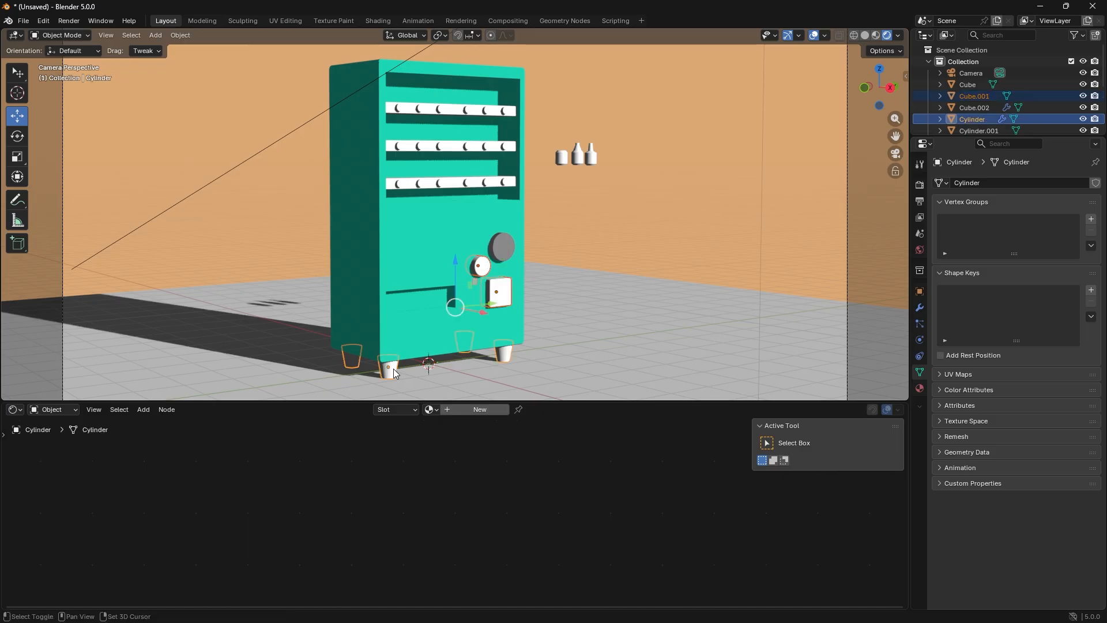
pyautogui.keyDown('shift'); pyautogui.click(504, 247); pyautogui.keyUp('shift')
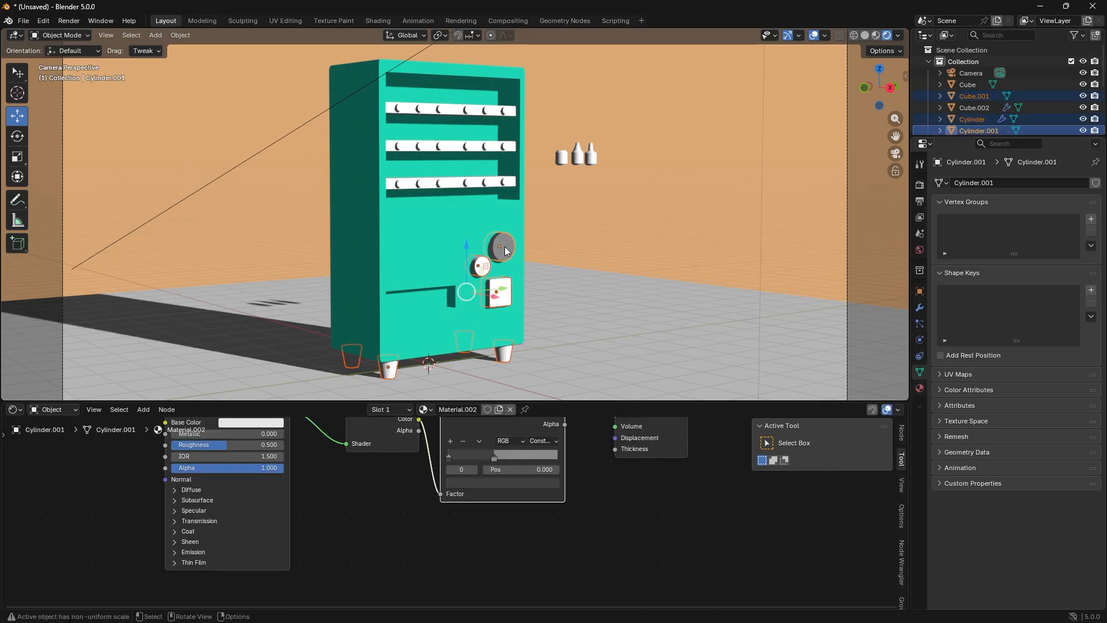
pyautogui.keyDown('shift'); pyautogui.click(410, 185); pyautogui.keyUp('shift')
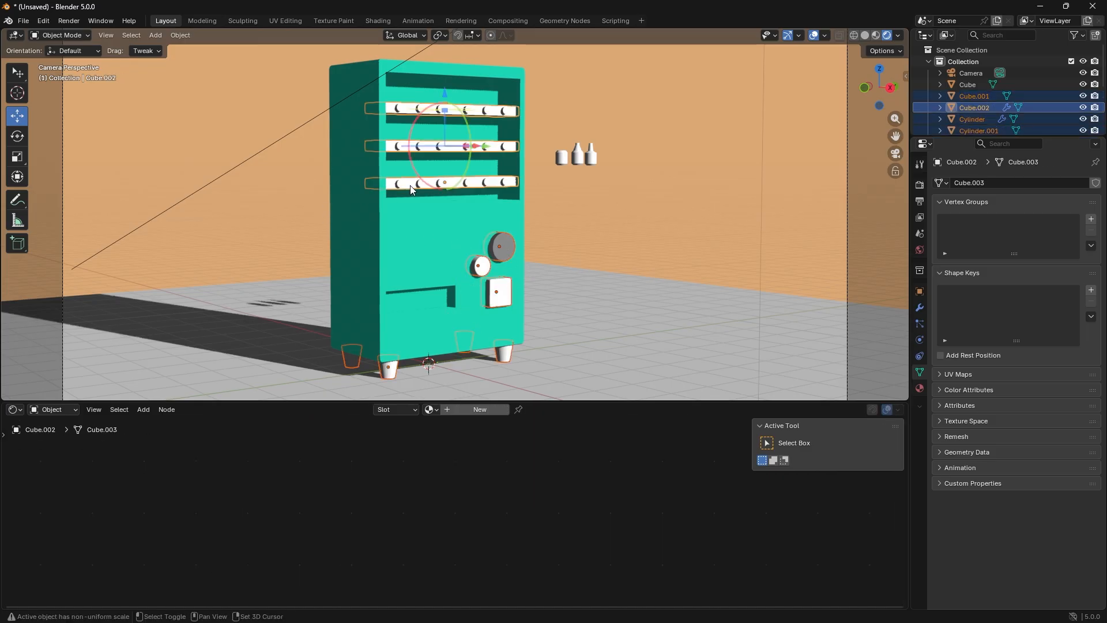
pyautogui.keyDown('shift'); pyautogui.click(506, 243); pyautogui.keyUp('shift')
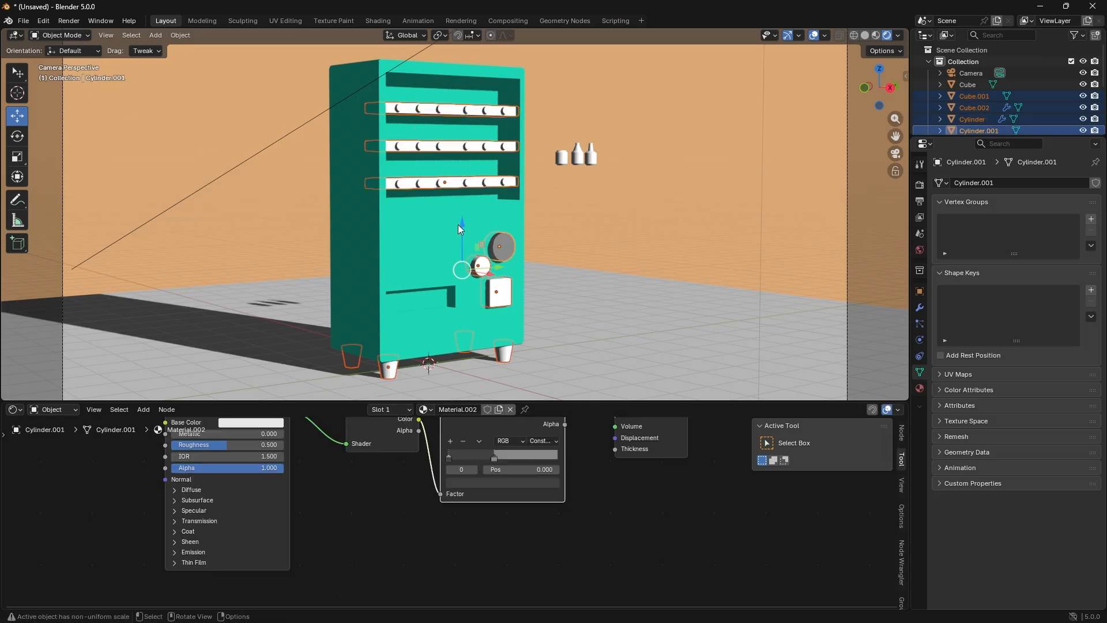
pyautogui.hotkey('ctrl', 'l')
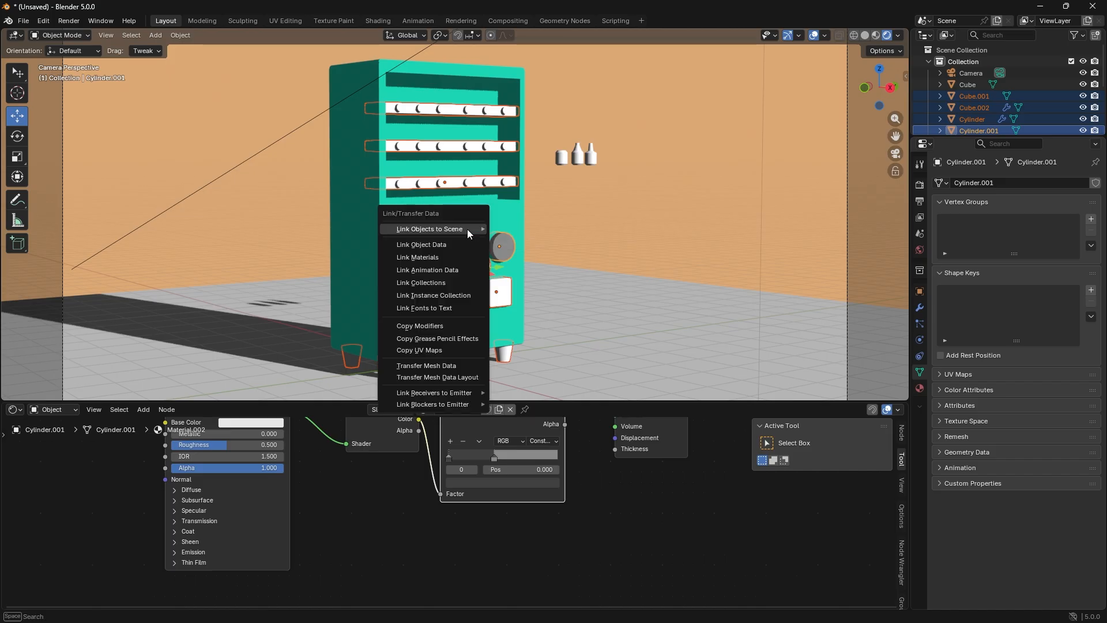
pyautogui.click(448, 259)
pyautogui.click(387, 523)
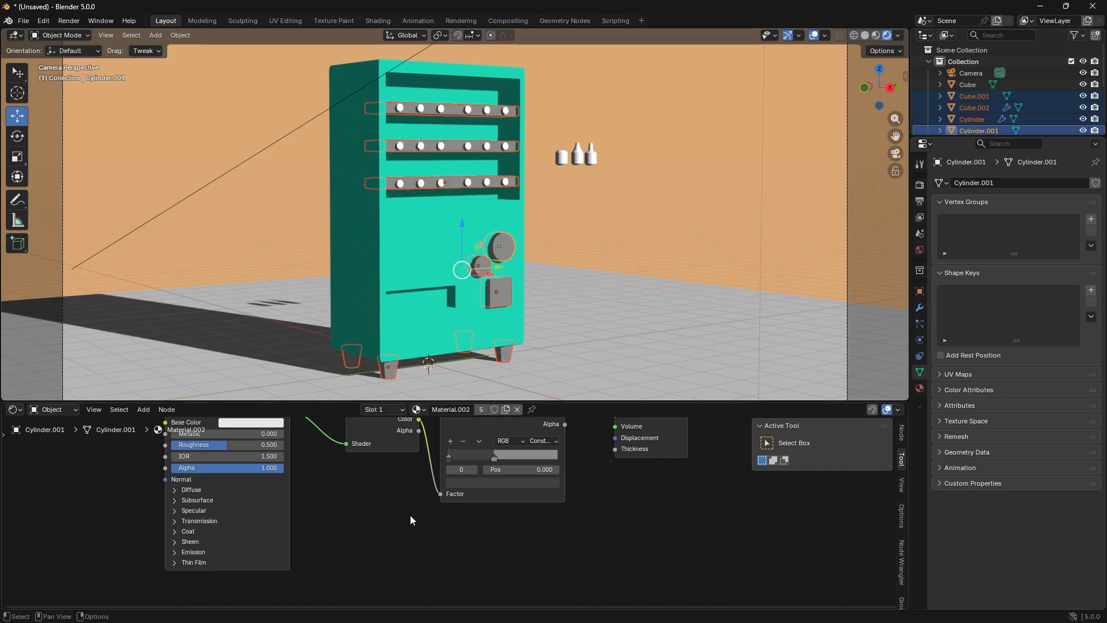
pyautogui.click(645, 227)
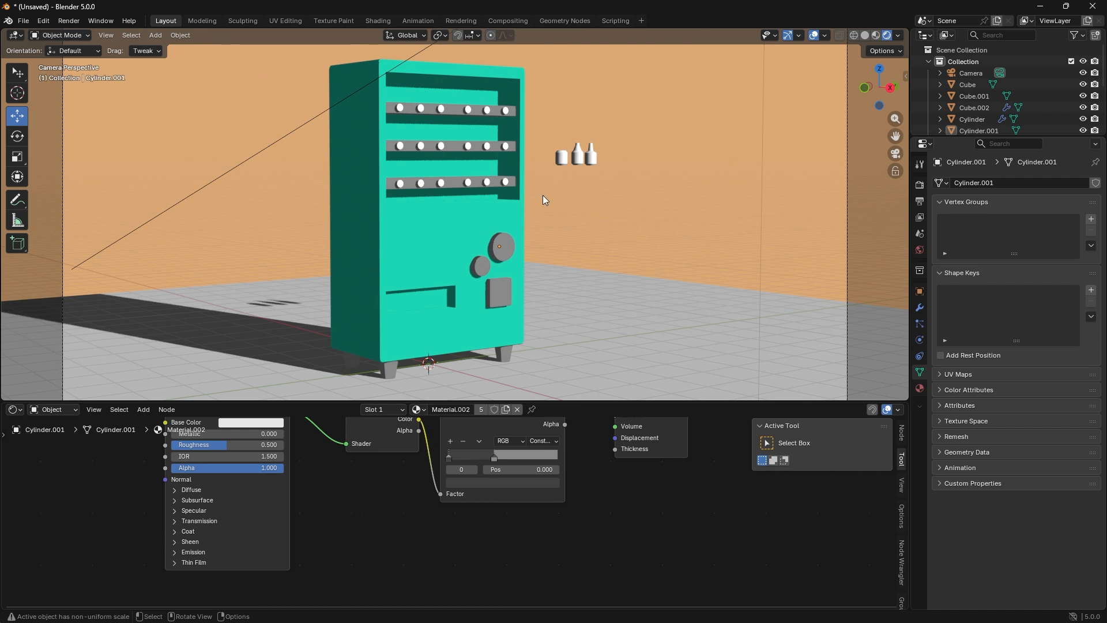
# - Create a new material for the round shelf buttons and replace its default nodes with the copied cabinet nodes
pyautogui.click(399, 182)
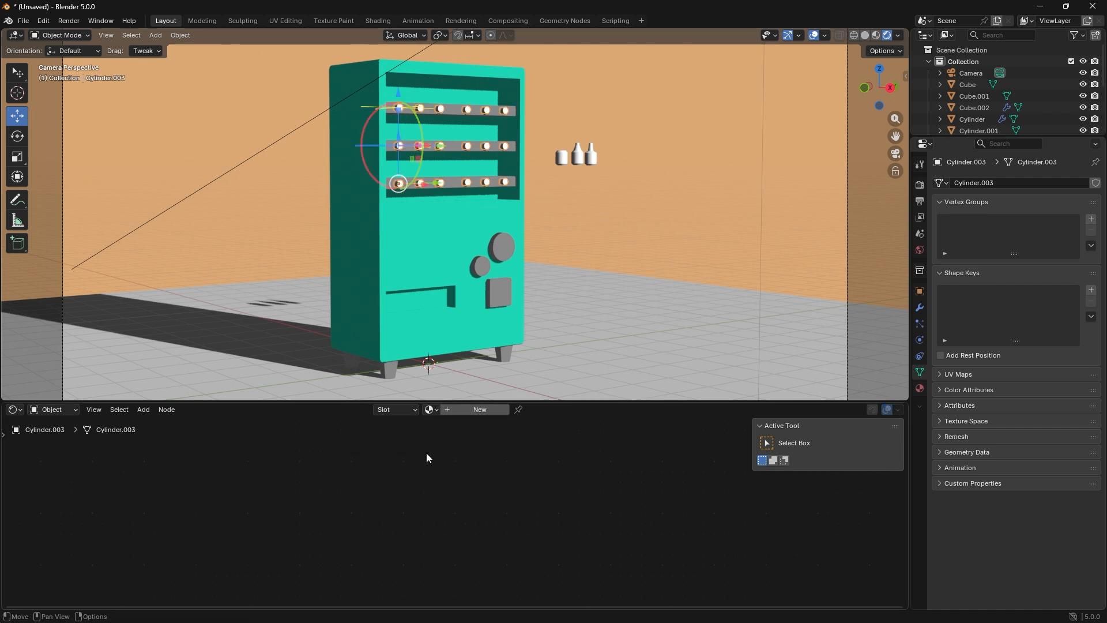
pyautogui.click(465, 410)
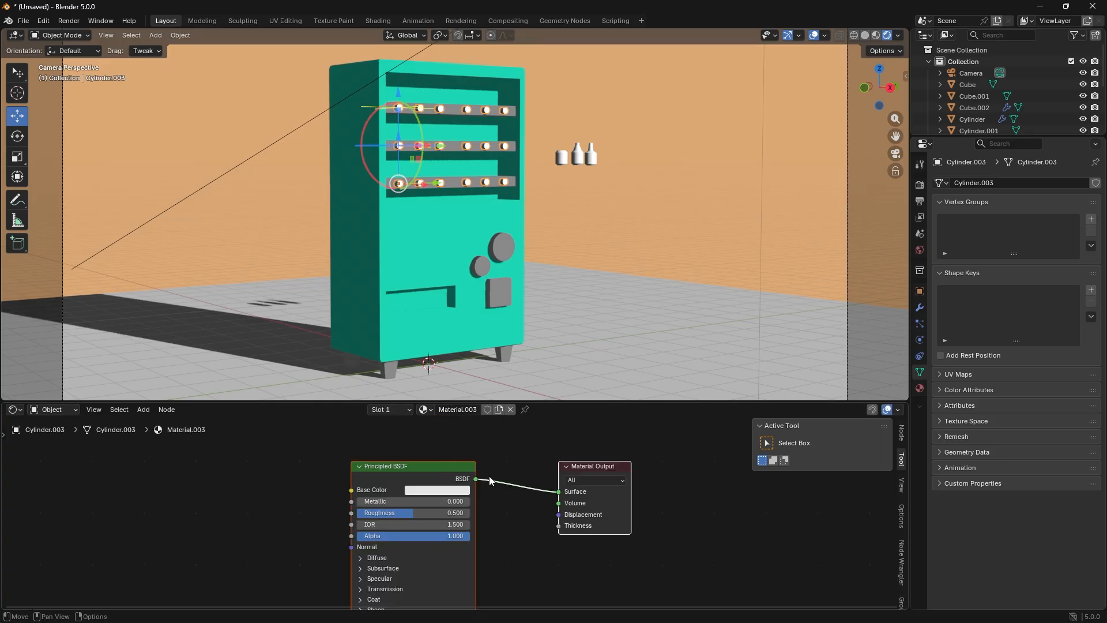
pyautogui.press('x')
pyautogui.hotkey('ctrl', 'v')
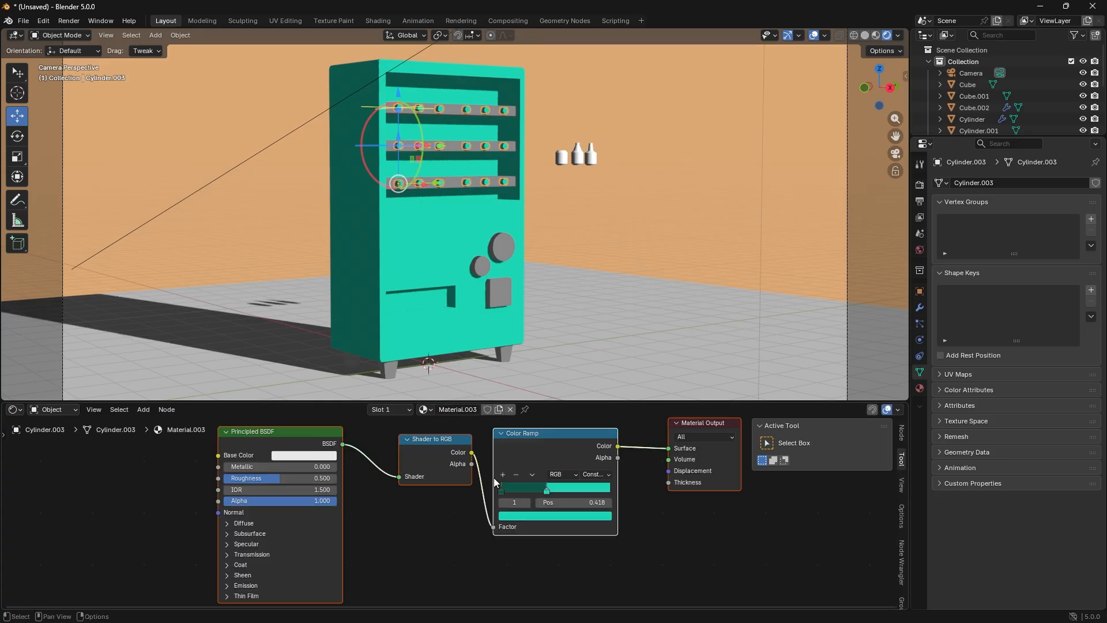
# - Recolour the light Color Ramp stop of the shelf buttons' material to magenta (#D551CE)
pyautogui.click(539, 509)
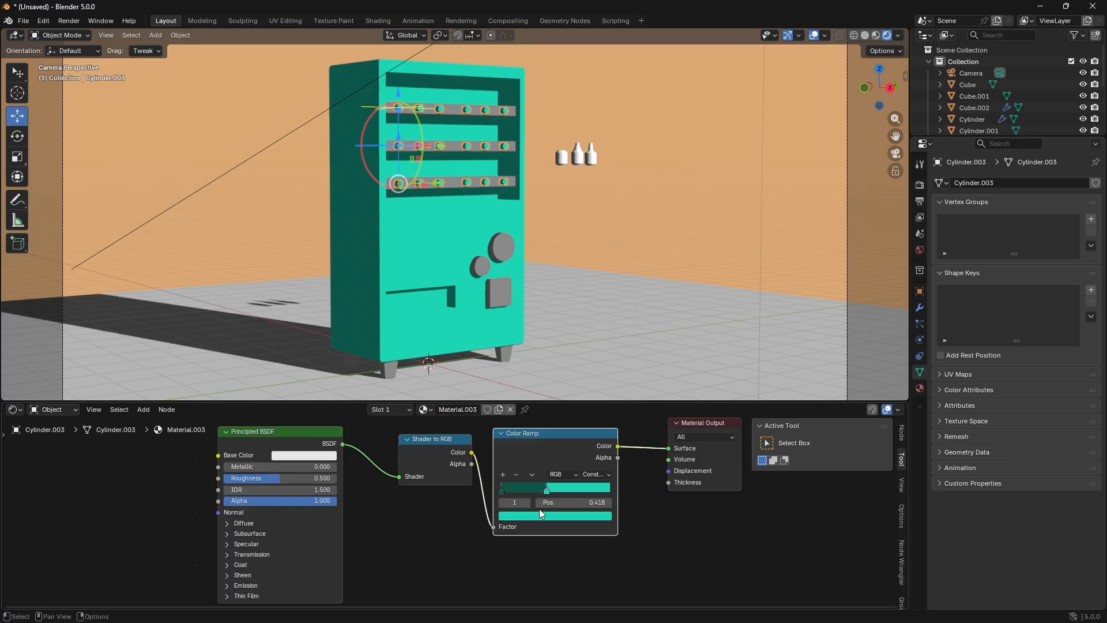
pyautogui.click(540, 514)
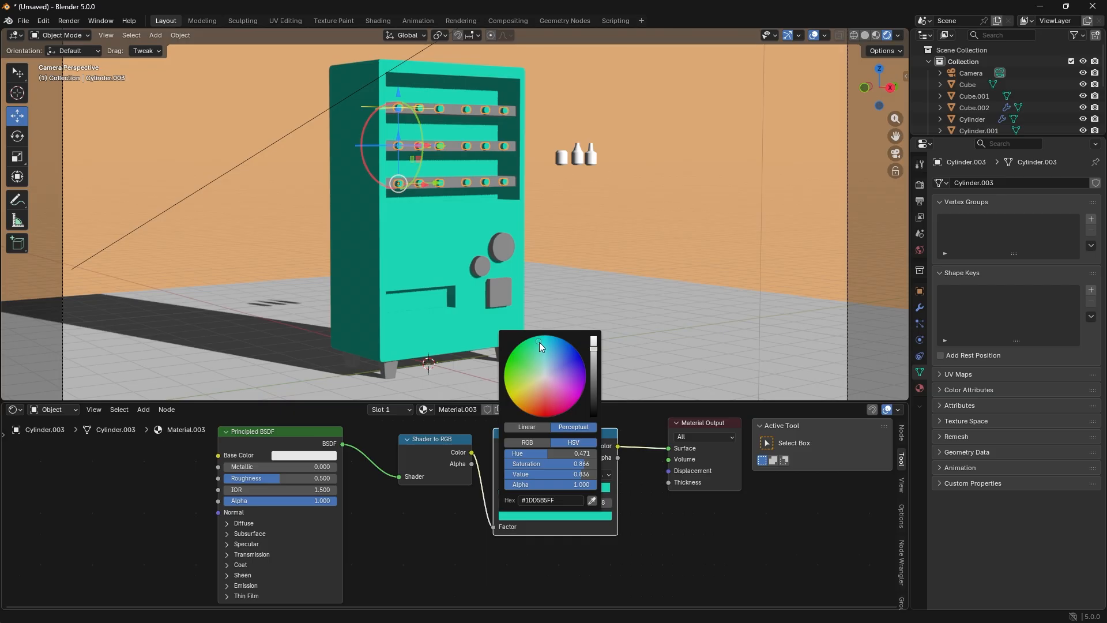
pyautogui.moveTo(538, 341); pyautogui.dragTo(566, 390)
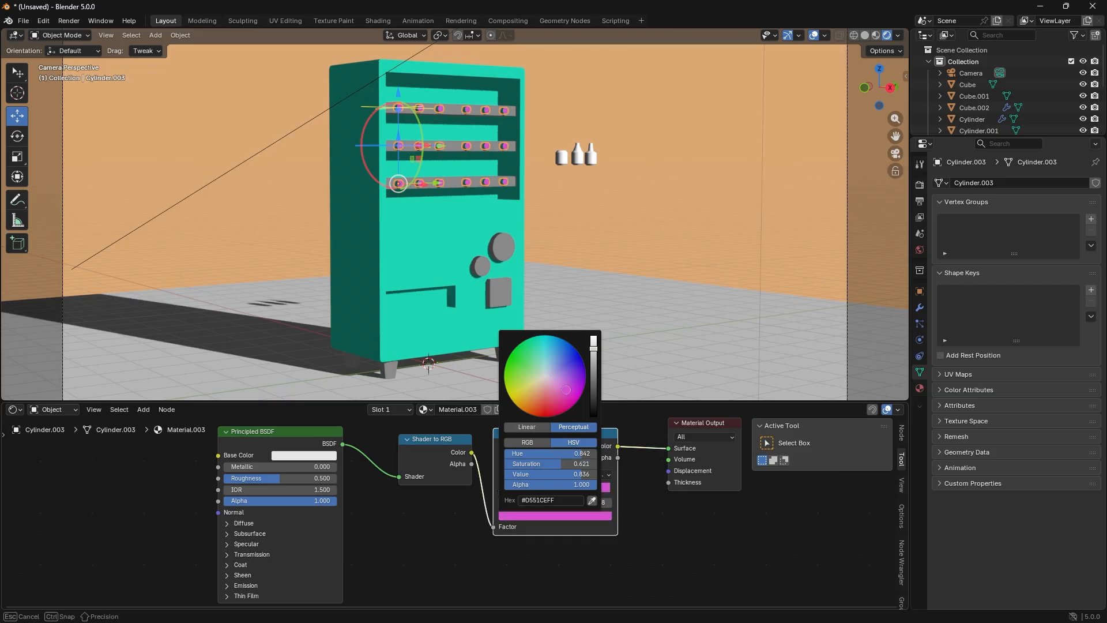
pyautogui.moveTo(566, 390); pyautogui.dragTo(567, 390)
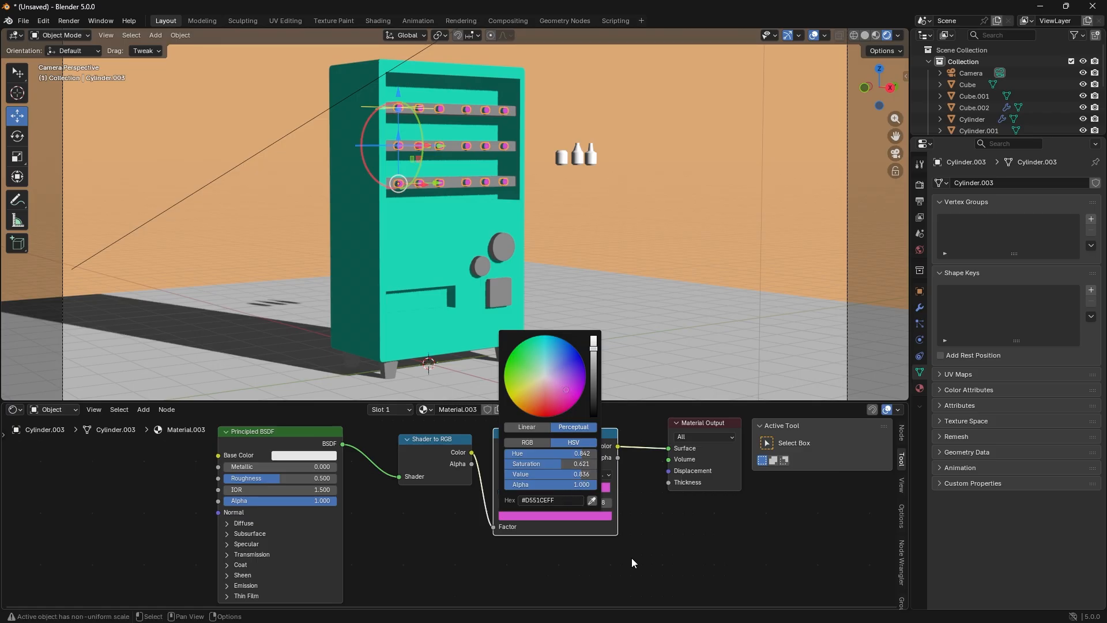
# - Sample the ramp's magenta onto its first stop and darken that stop to a deep purple
pyautogui.click(503, 489)
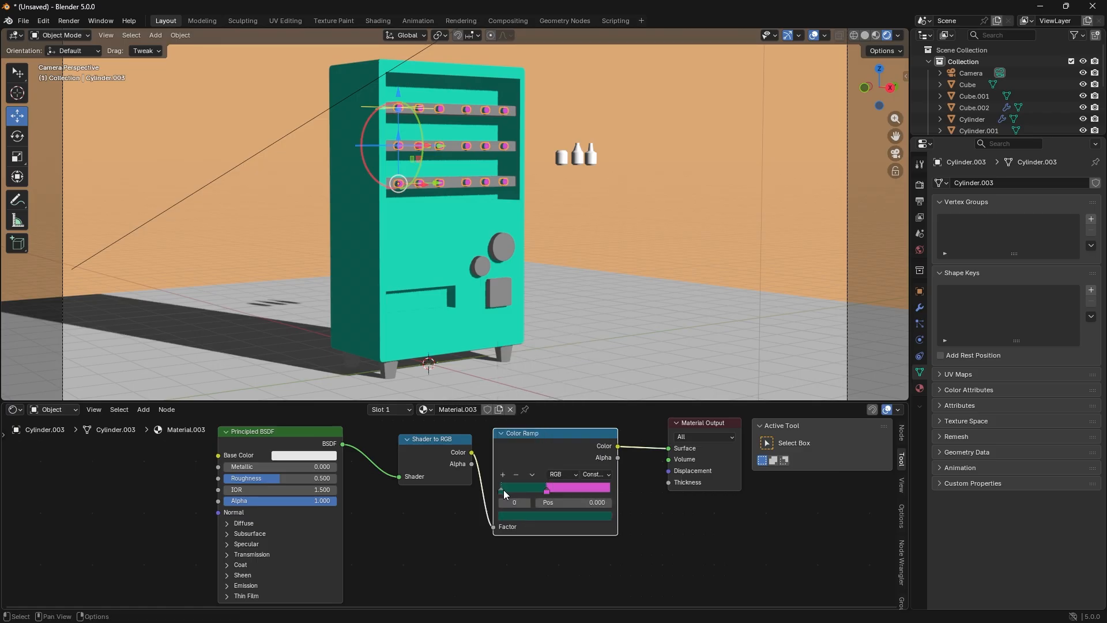
pyautogui.click(524, 518)
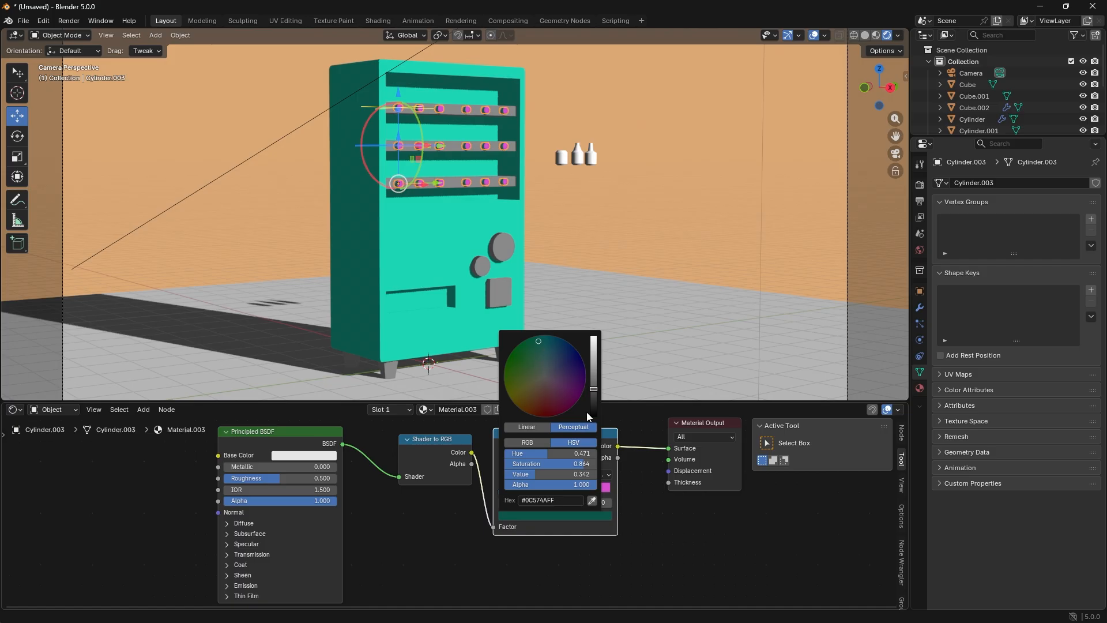
pyautogui.click(592, 500)
pyautogui.click(604, 486)
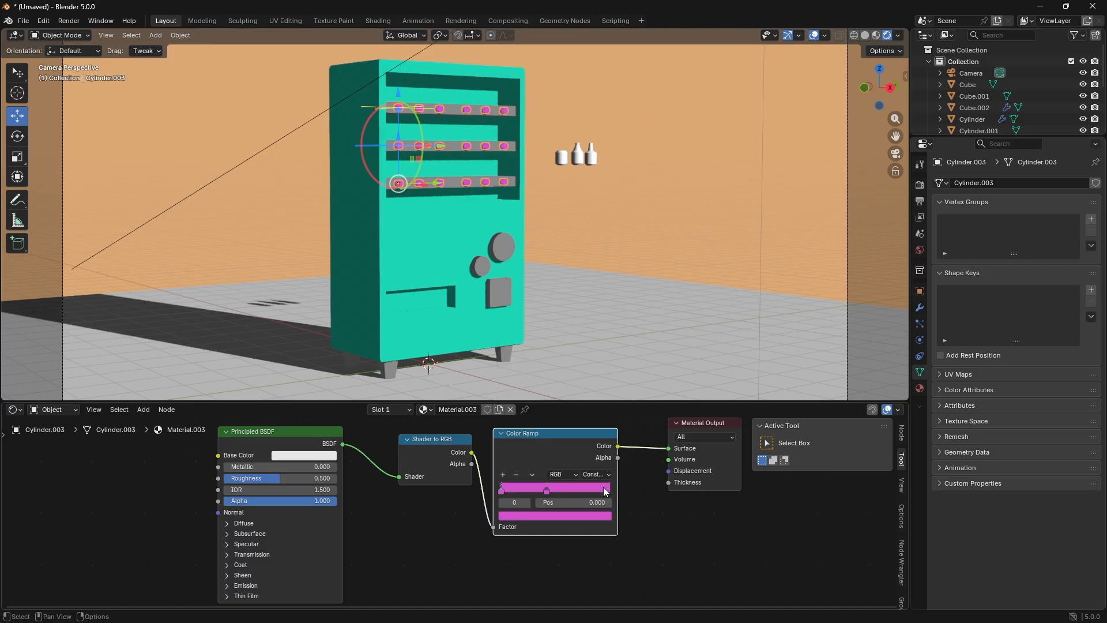
pyautogui.click(523, 516)
pyautogui.moveTo(596, 351); pyautogui.dragTo(592, 388)
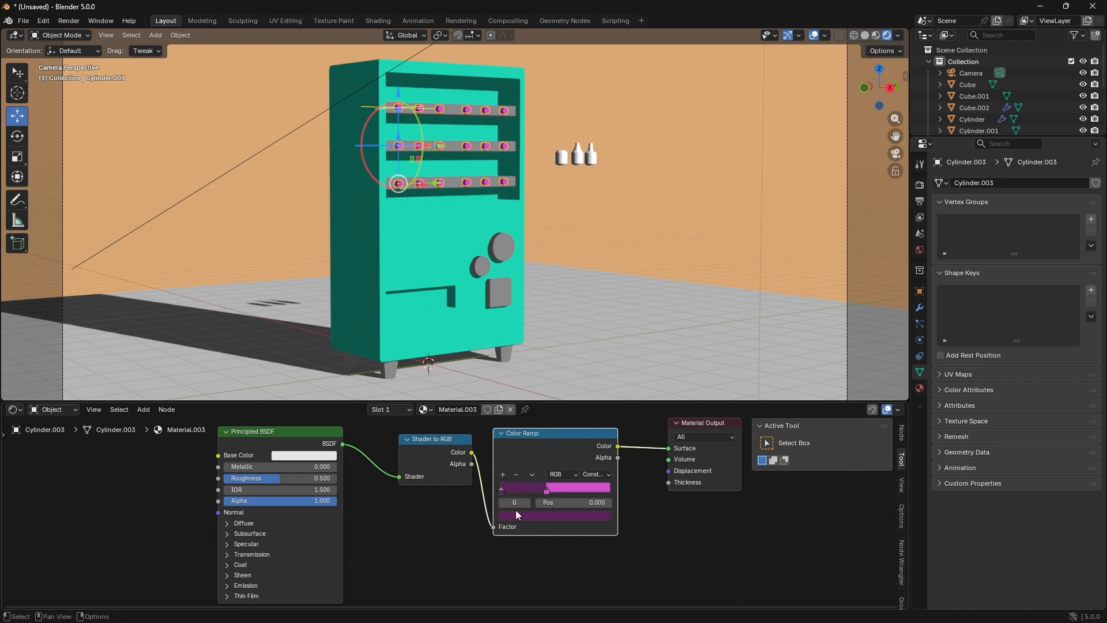
# - Inspect the toon shading on the shelf buttons up close and across the whole machine, and clear the selection
pyautogui.scroll(4, 487, 171)
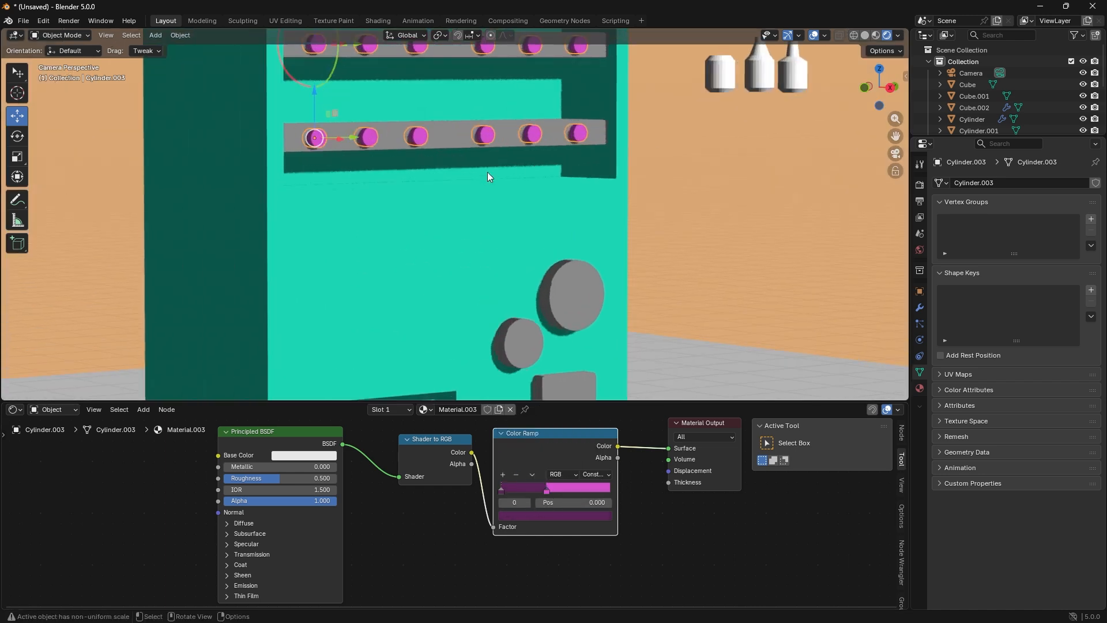
pyautogui.keyDown('shift'); pyautogui.moveTo(500, 150); pyautogui.dragTo(469, 265, button='middle'); pyautogui.keyUp('shift')
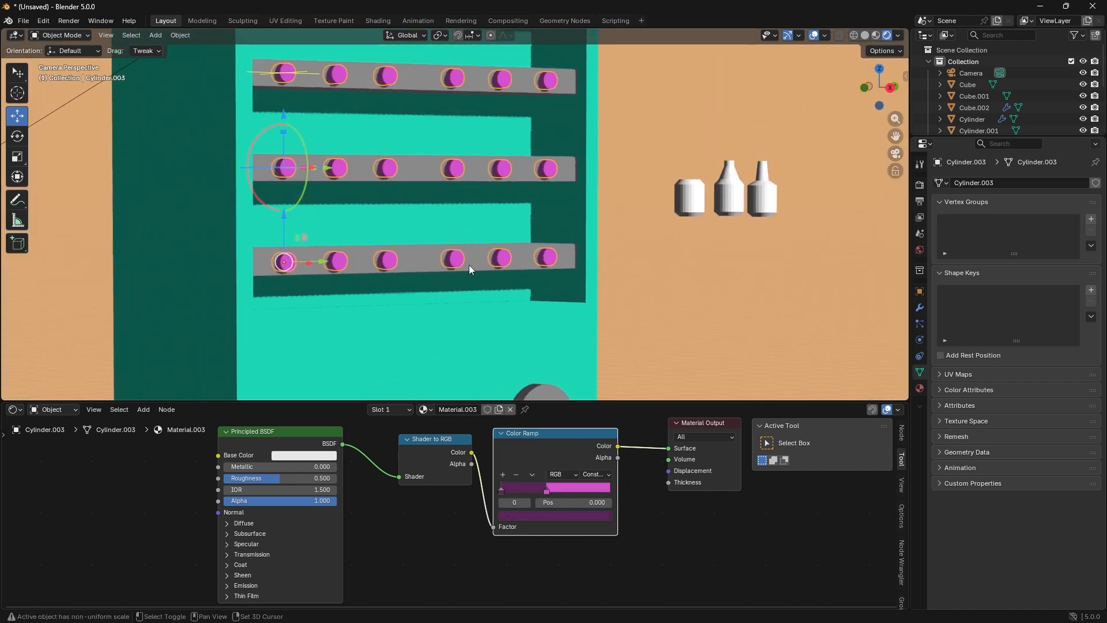
pyautogui.scroll(4, 443, 151)
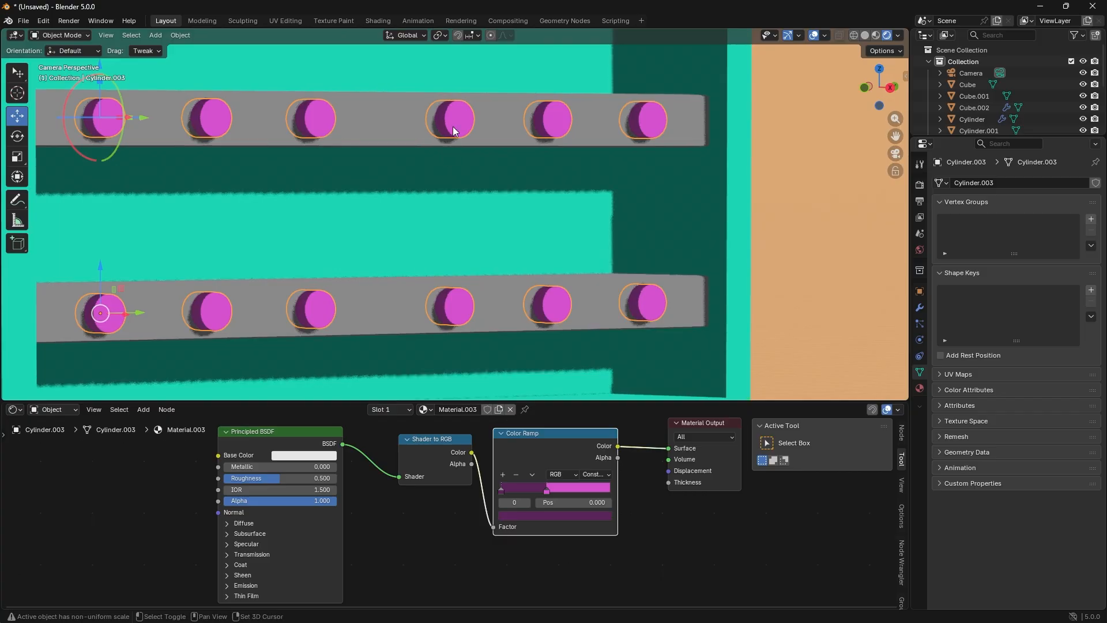
pyautogui.keyDown('shift'); pyautogui.moveTo(452, 126); pyautogui.dragTo(460, 181, button='middle'); pyautogui.keyUp('shift')
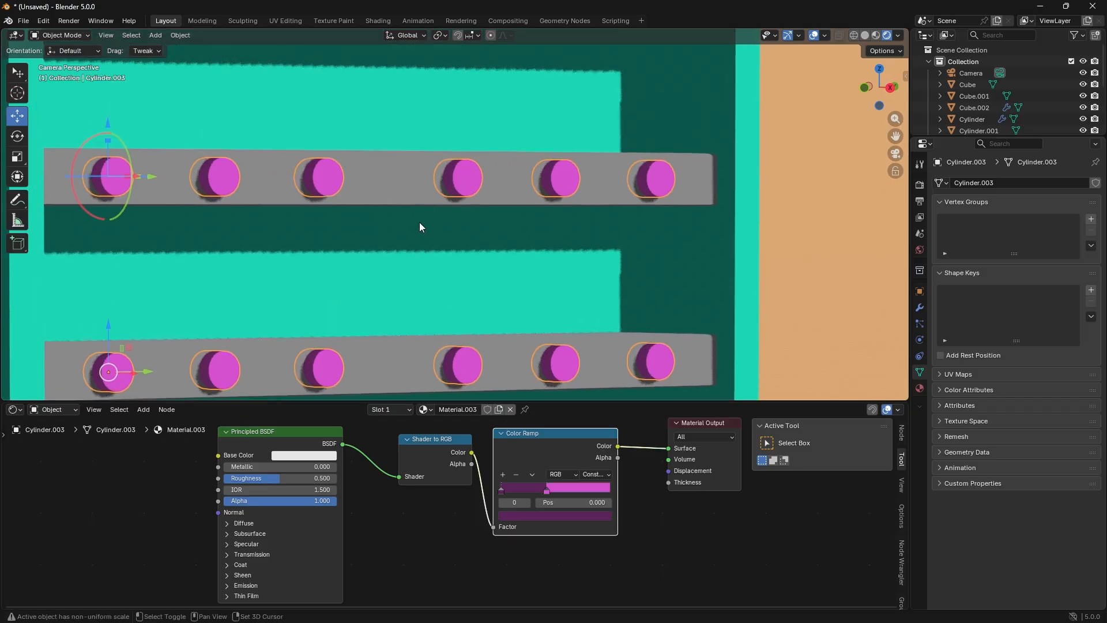
pyautogui.scroll(-8, 446, 234)
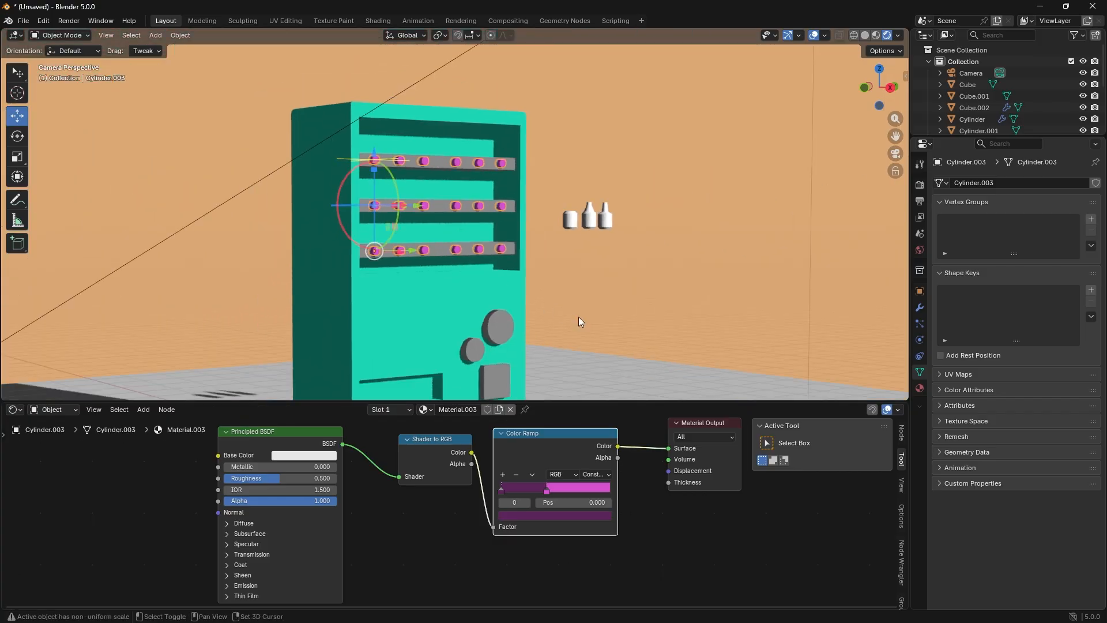
pyautogui.scroll(-4, 563, 263)
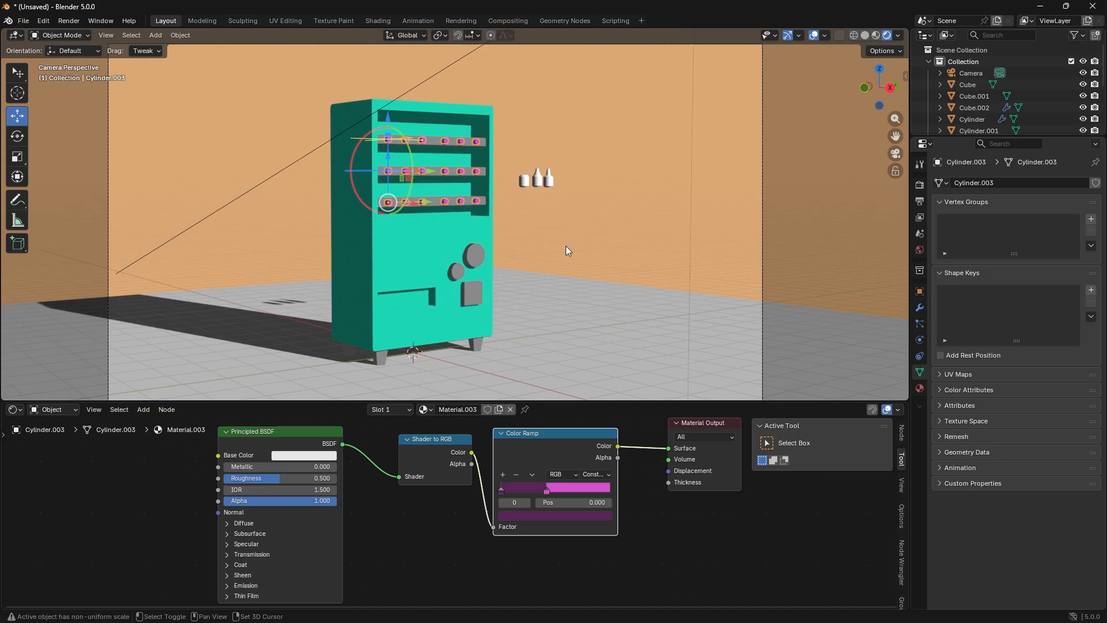
pyautogui.keyDown('shift'); pyautogui.moveTo(566, 245); pyautogui.dragTo(502, 259, button='middle'); pyautogui.keyUp('shift')
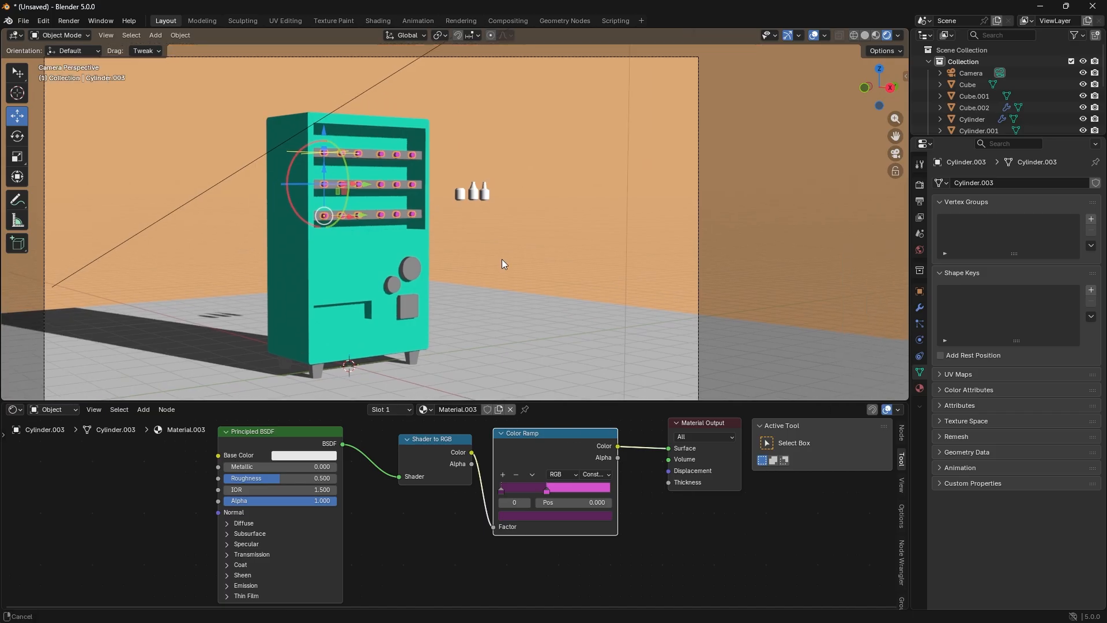
pyautogui.click(503, 211)
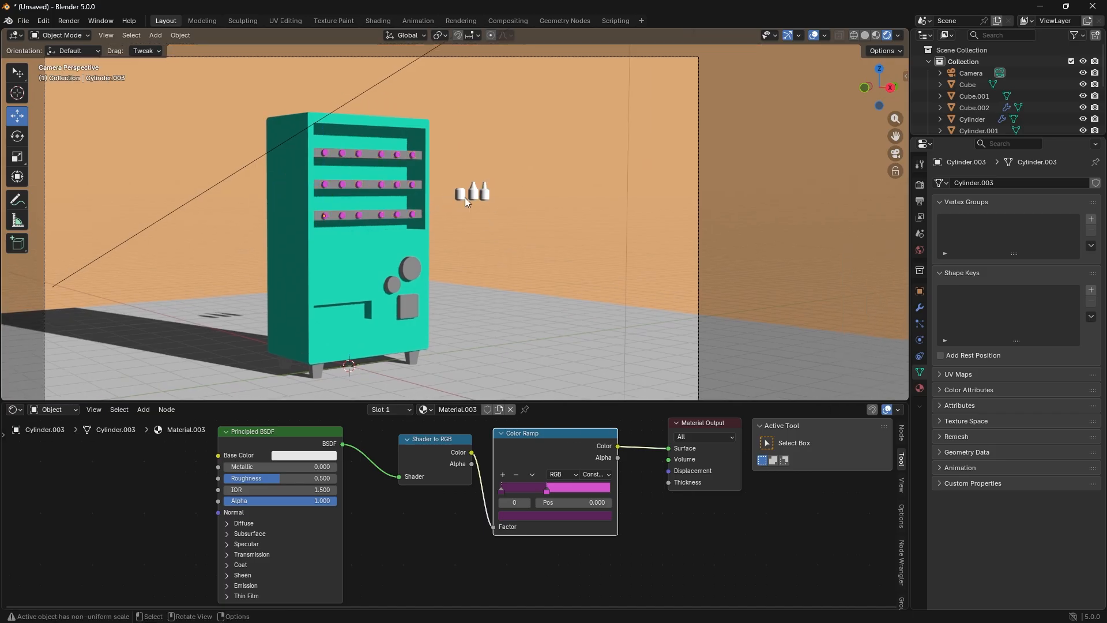
# - Open the cabinet's material settings and switch the cabinet mesh into Edit Mode
pyautogui.click(332, 278)
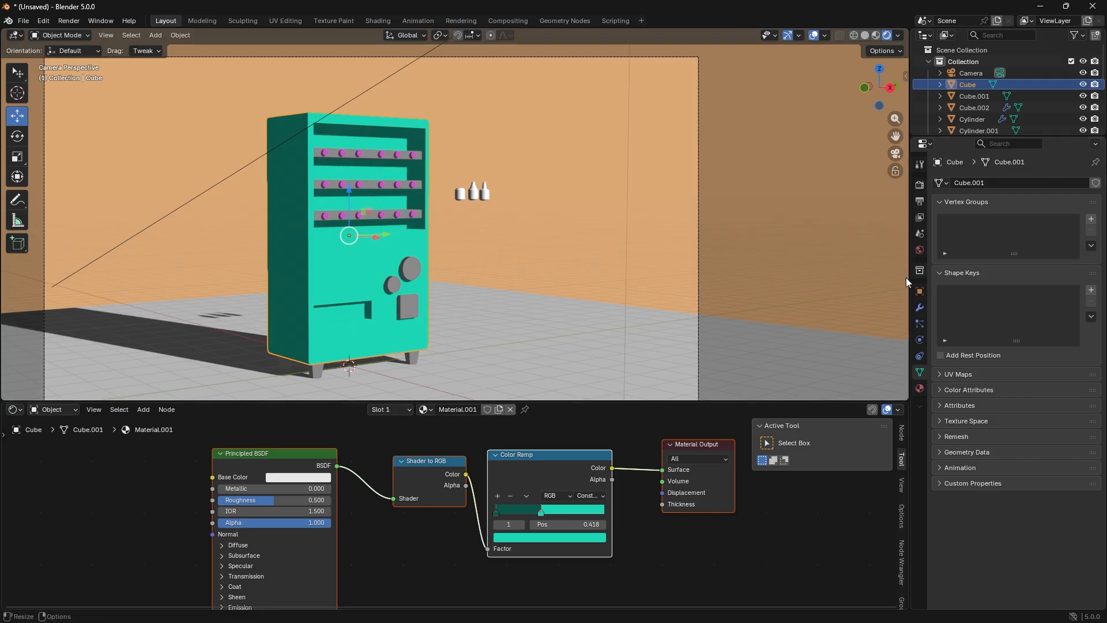
pyautogui.click(919, 389)
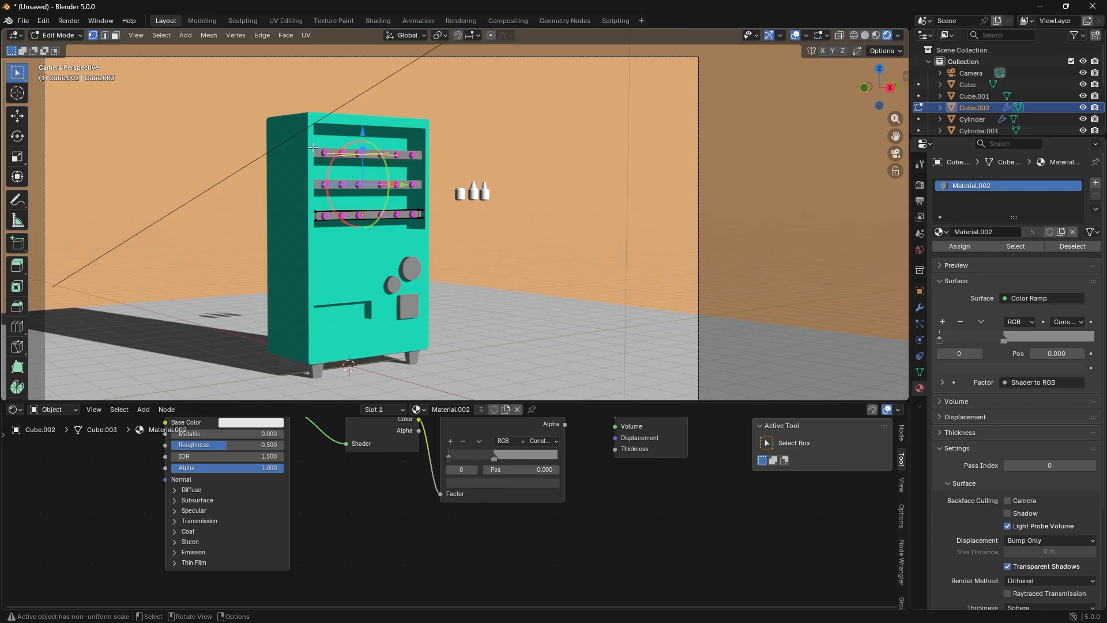
pyautogui.press('Tab')
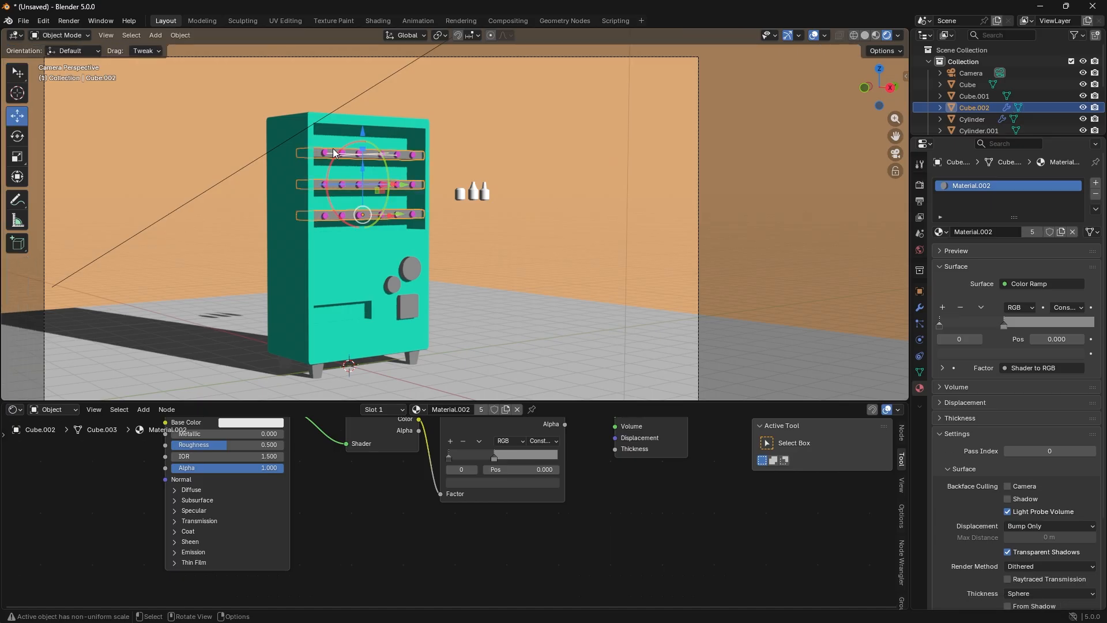
pyautogui.click(300, 150)
pyautogui.press('Tab')
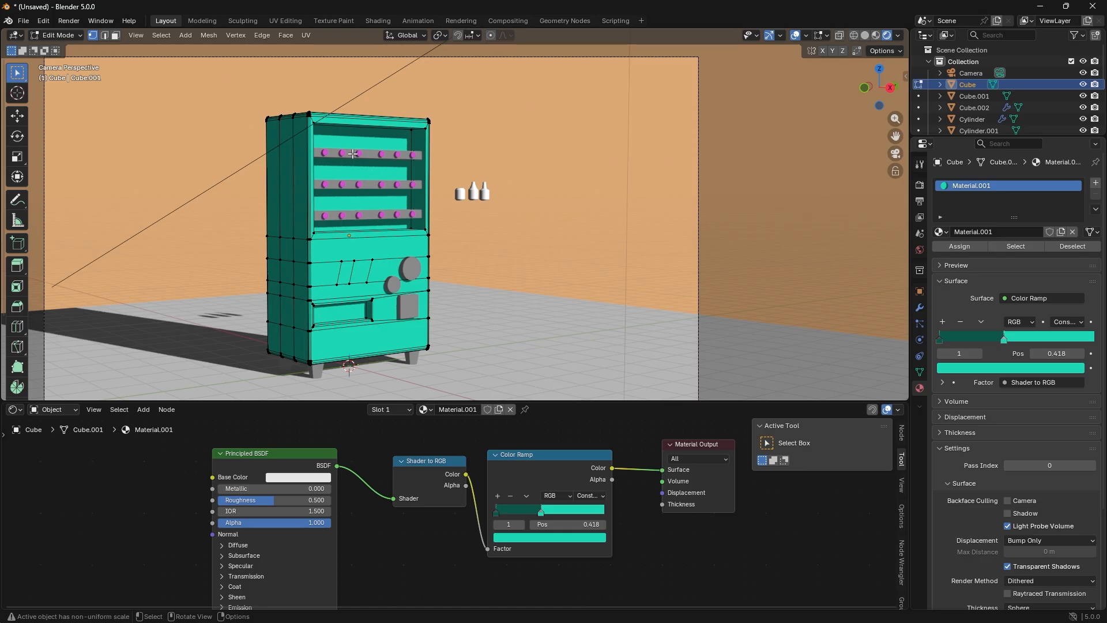
# - Select the inner faces of the cabinet's display recess: floor, back, ceiling and both side walls
pyautogui.scroll(2, 354, 154)
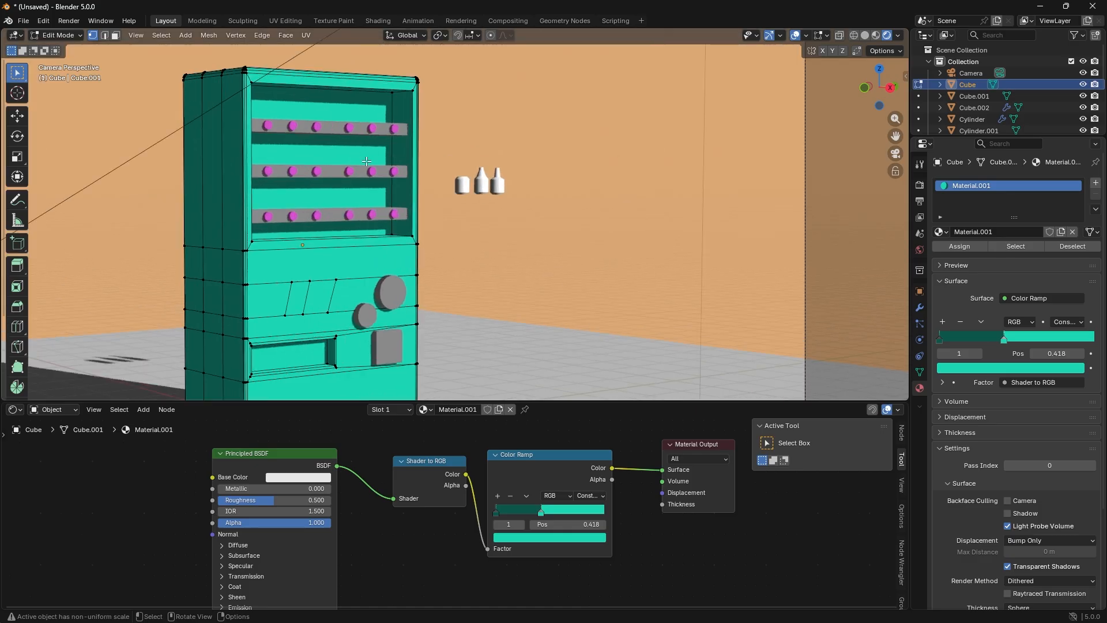
pyautogui.scroll(3, 366, 160)
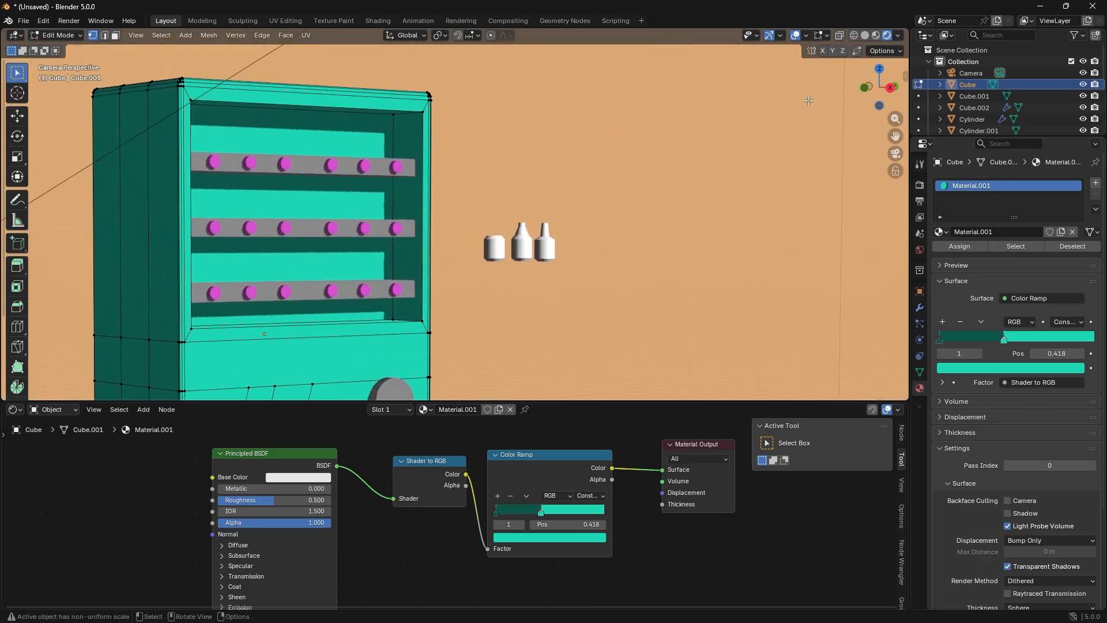
pyautogui.moveTo(890, 93); pyautogui.dragTo(877, 88)
pyautogui.scroll(5, 456, 265)
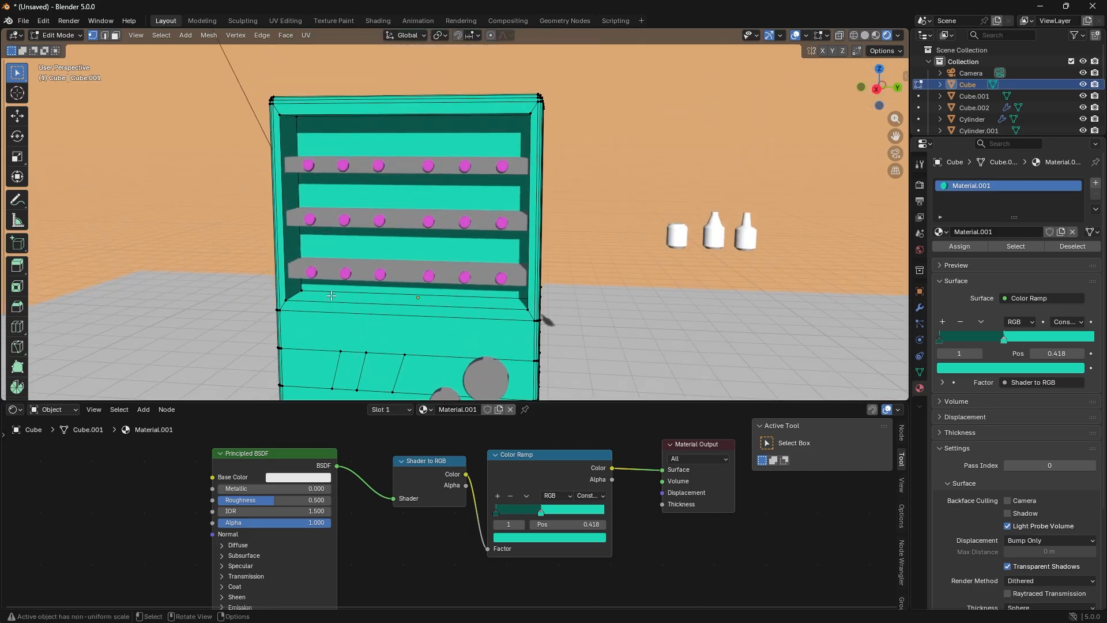
pyautogui.press('3')
pyautogui.click(357, 296)
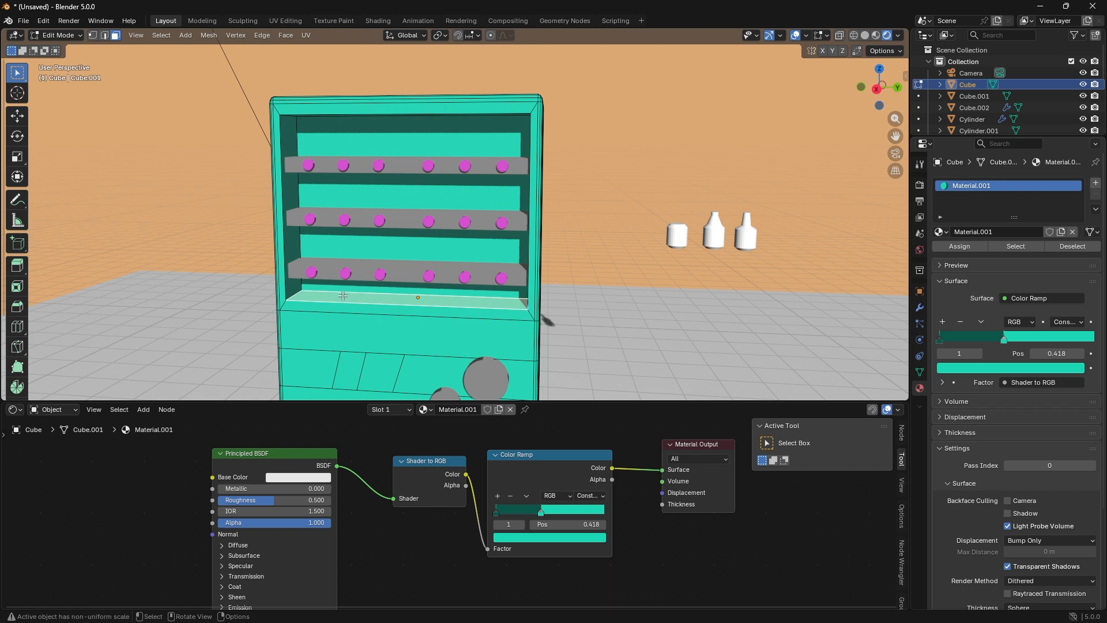
pyautogui.keyDown('shift'); pyautogui.click(295, 283); pyautogui.keyUp('shift')
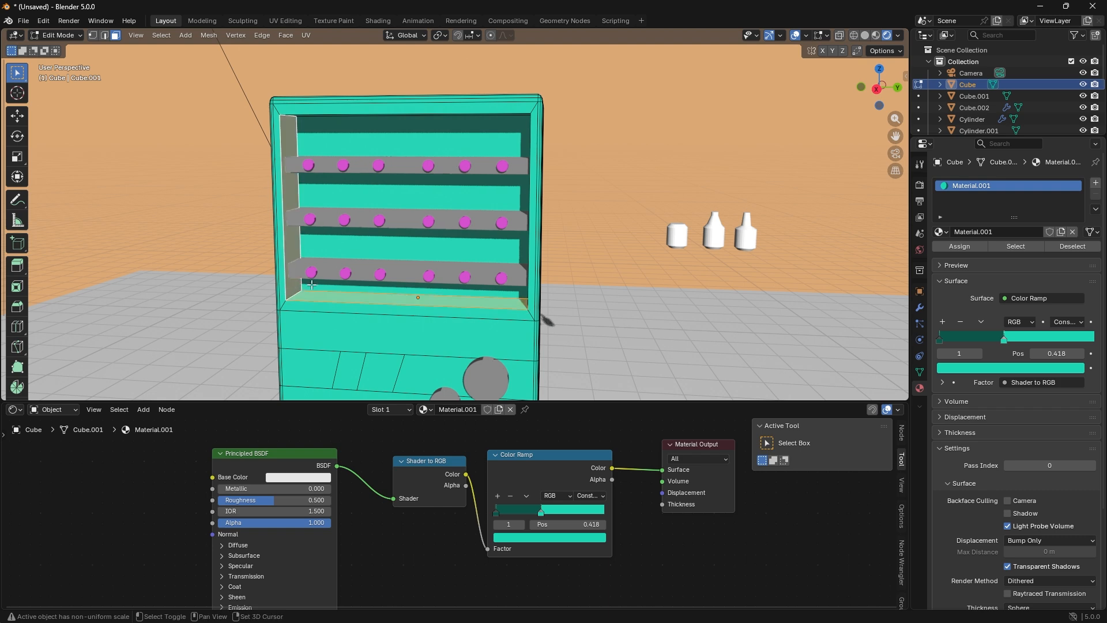
pyautogui.keyDown('shift'); pyautogui.click(351, 247); pyautogui.keyUp('shift')
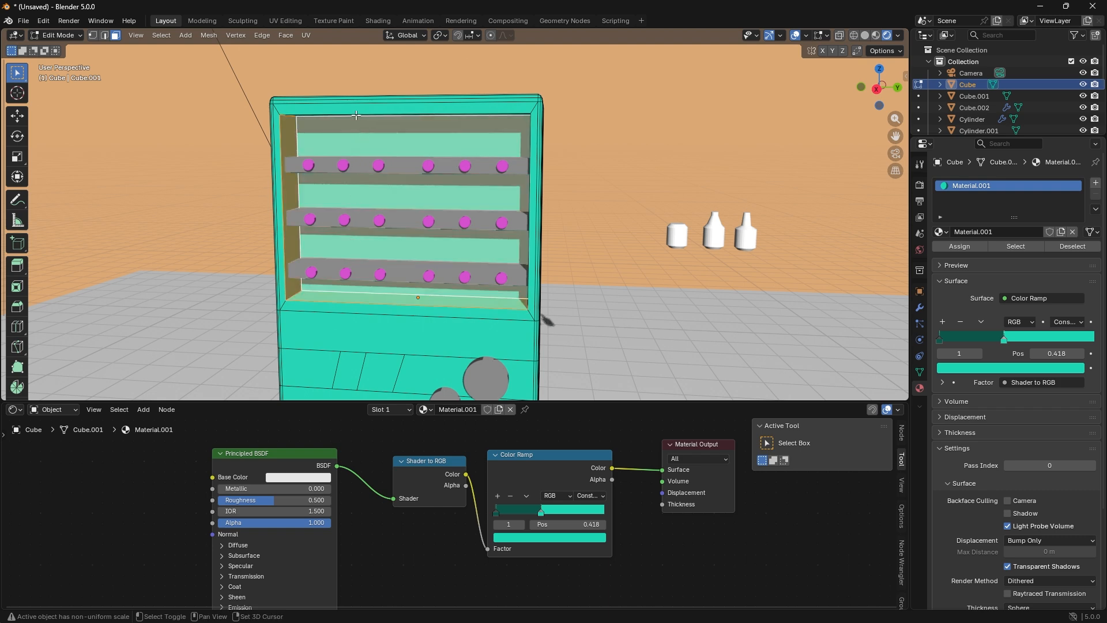
pyautogui.keyDown('shift'); pyautogui.click(356, 115); pyautogui.keyUp('shift')
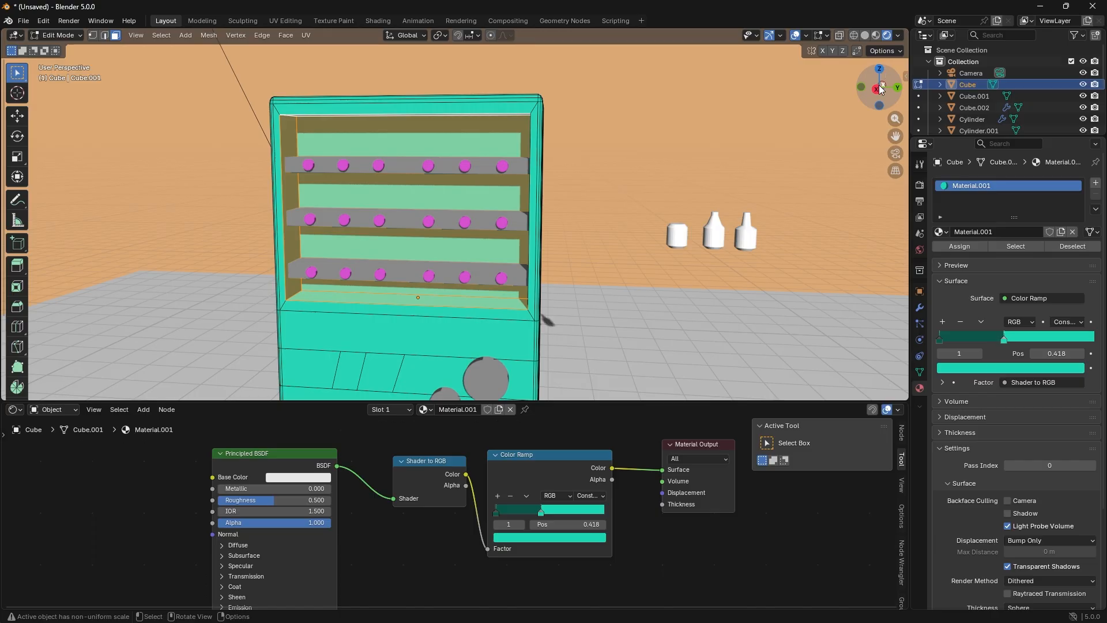
pyautogui.moveTo(880, 89); pyautogui.dragTo(923, 88)
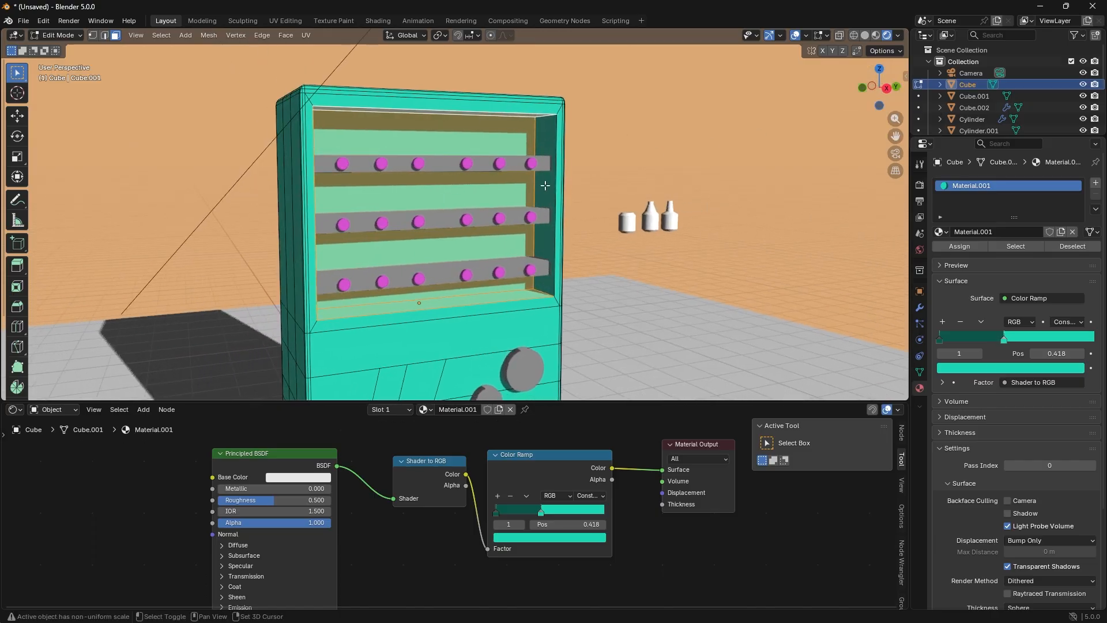
pyautogui.scroll(-4, 521, 204)
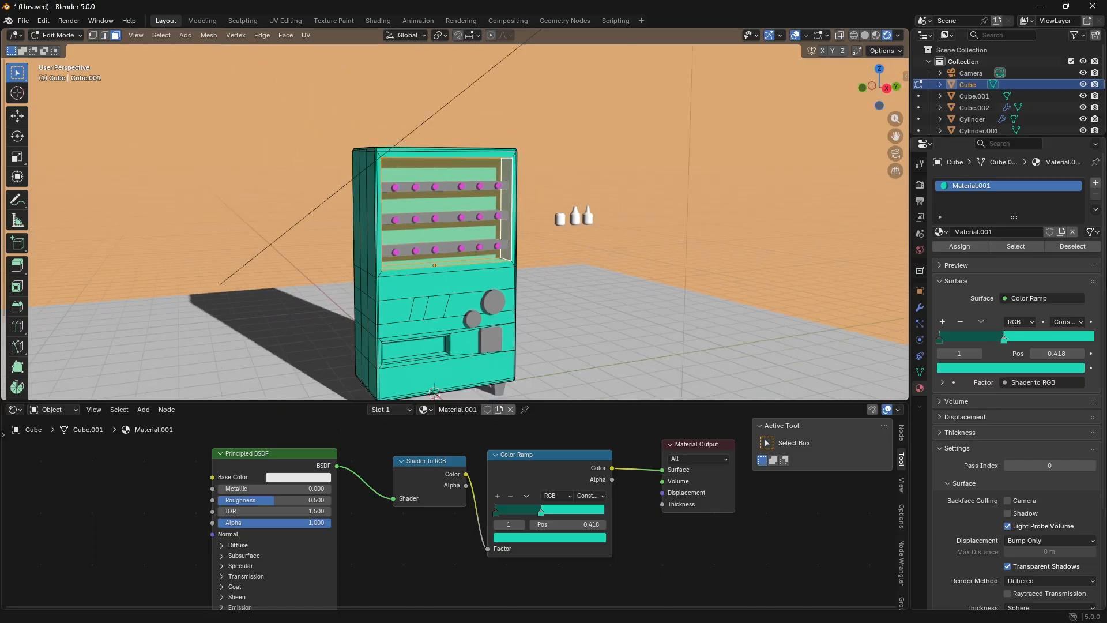
# - Assign a second material slot to the selected recess faces and replace its new material's default nodes with the copied cabinet nodes
pyautogui.click(1096, 184)
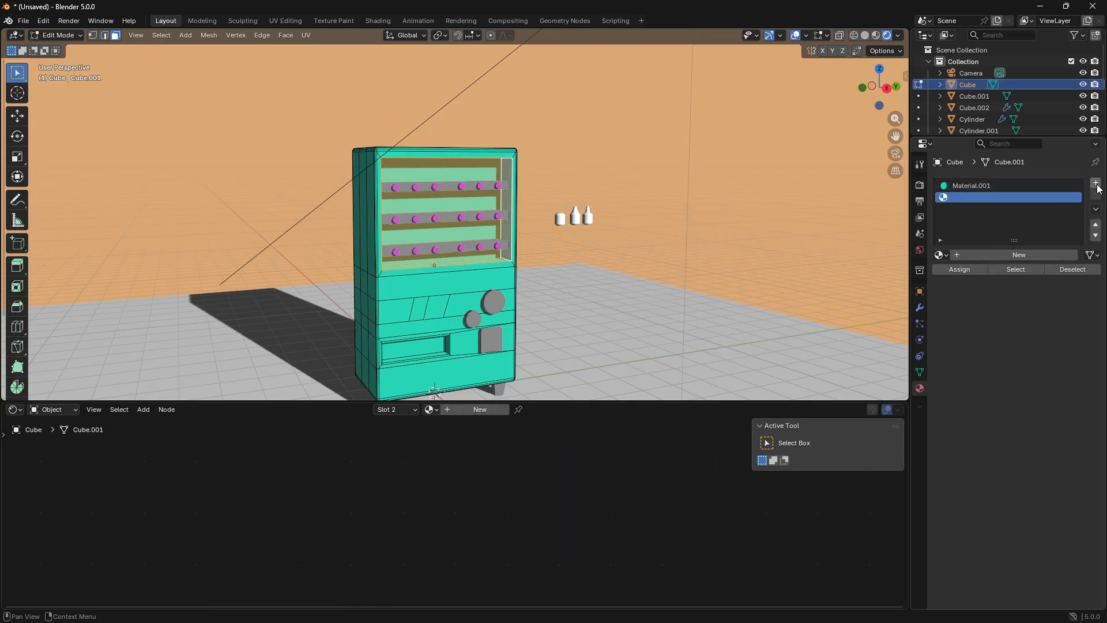
pyautogui.click(960, 269)
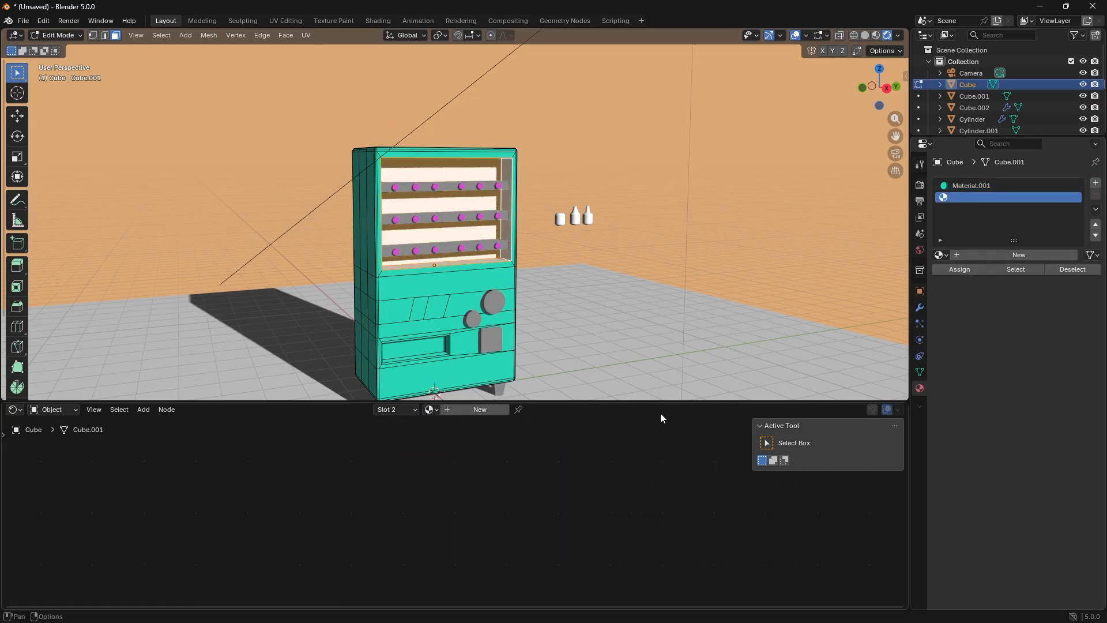
pyautogui.click(465, 411)
pyautogui.press('x')
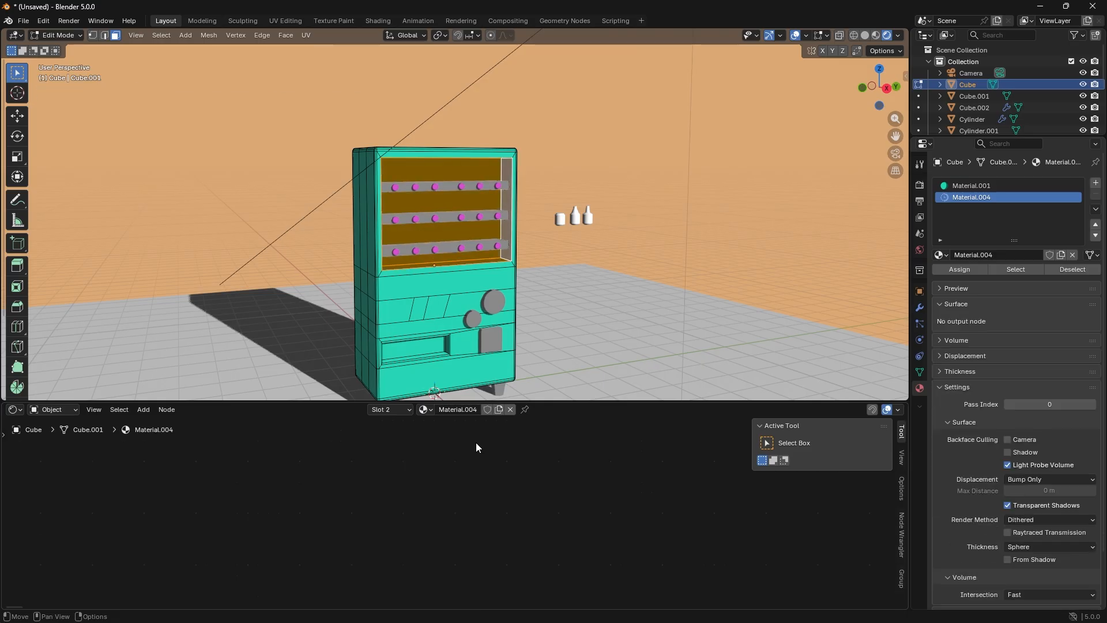
pyautogui.hotkey('ctrl', 'v')
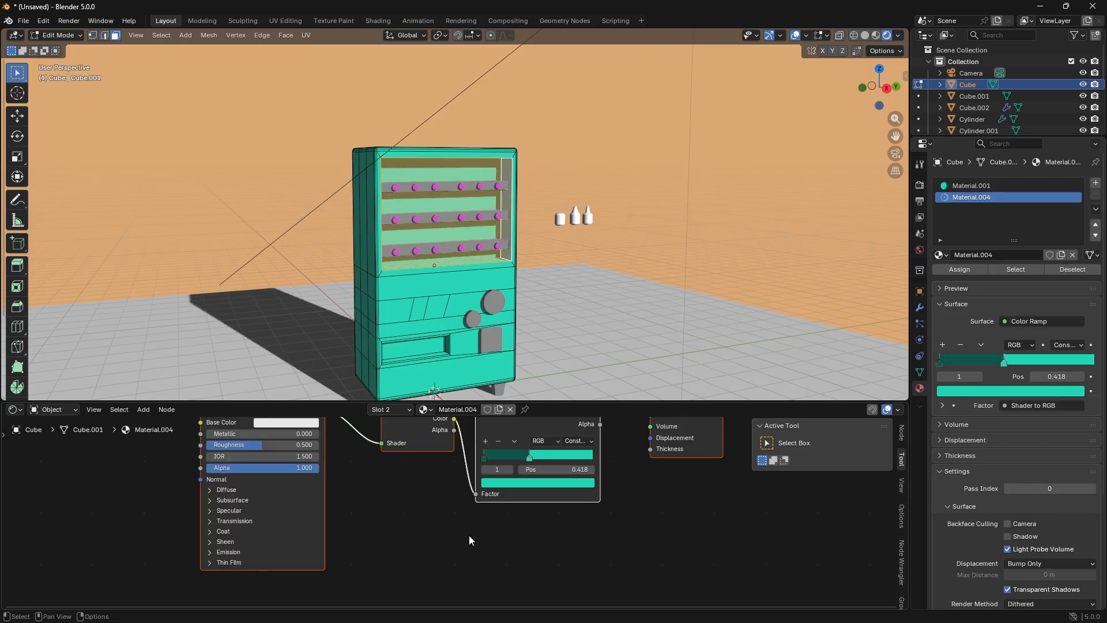
# - Recolour the recess material's Color Ramp, making the light stop vivid purple and the first stop dark purple
pyautogui.moveTo(469, 536); pyautogui.dragTo(373, 581, button='middle')
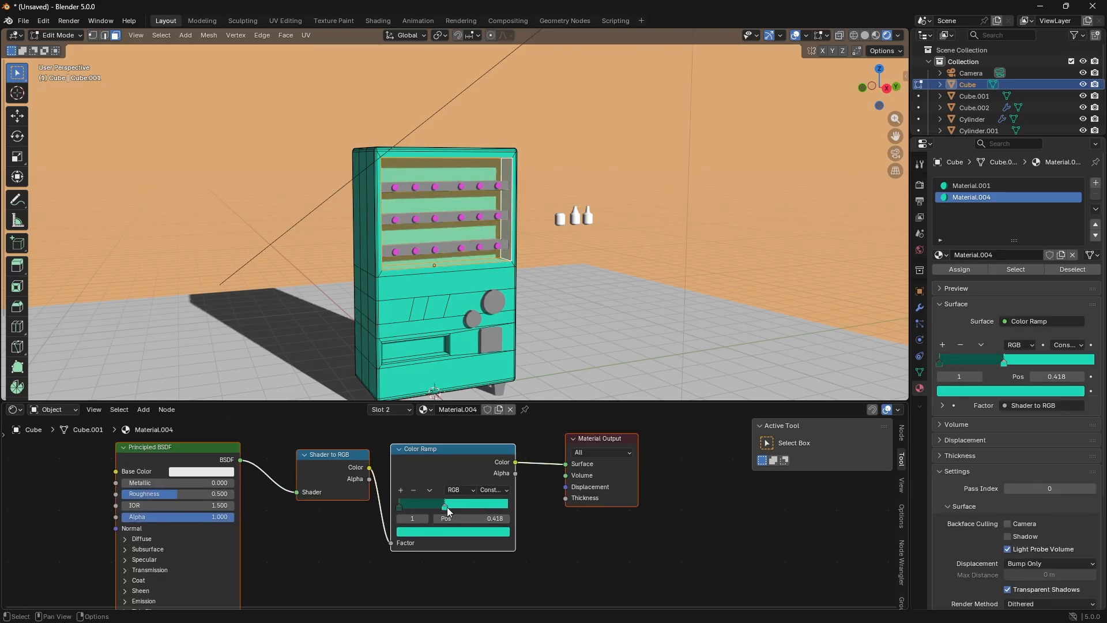
pyautogui.click(447, 530)
pyautogui.moveTo(463, 414)
pyautogui.mouseDown()
pyautogui.moveTo(464, 397)
pyautogui.moveTo(478, 404)
pyautogui.moveTo(479, 393)
pyautogui.mouseUp()
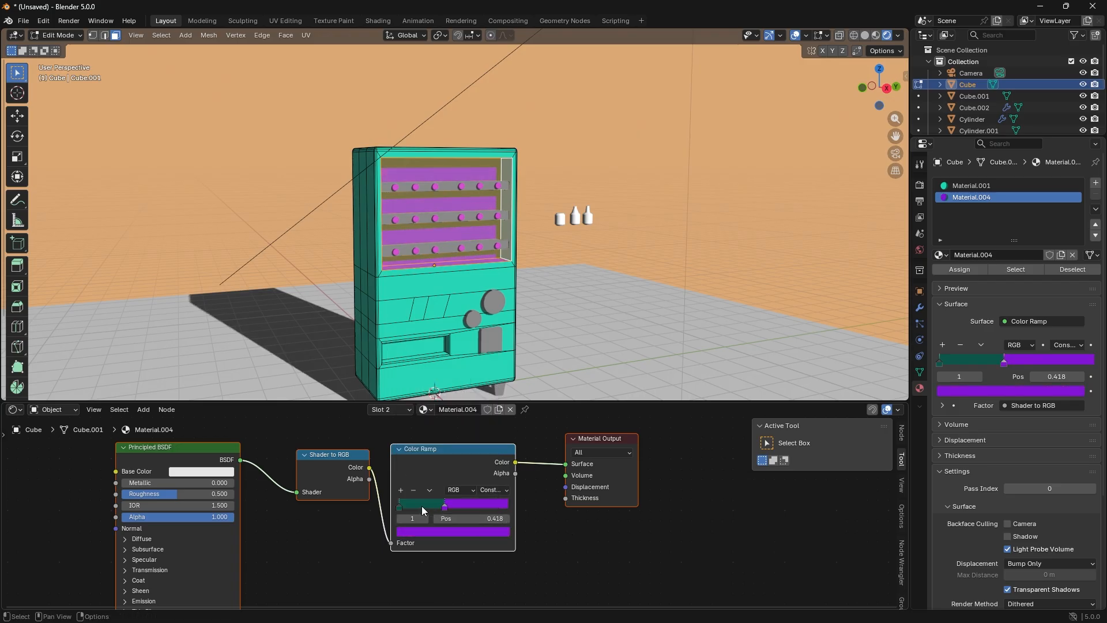
pyautogui.click(400, 507)
pyautogui.click(414, 532)
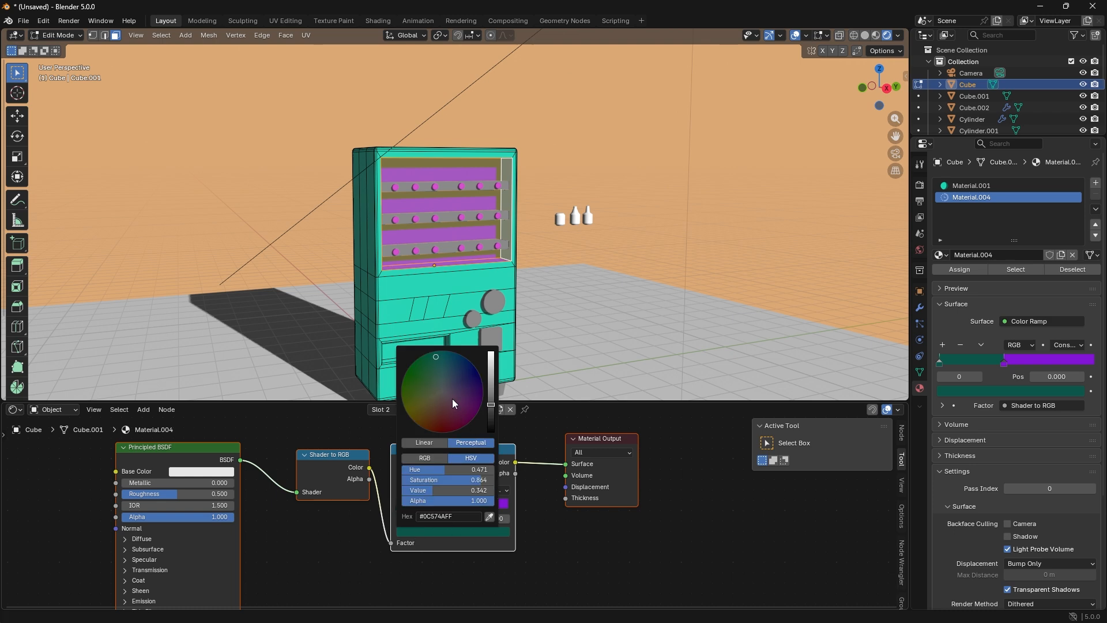
pyautogui.moveTo(465, 401)
pyautogui.mouseDown()
pyautogui.moveTo(468, 414)
pyautogui.moveTo(472, 396)
pyautogui.mouseUp()
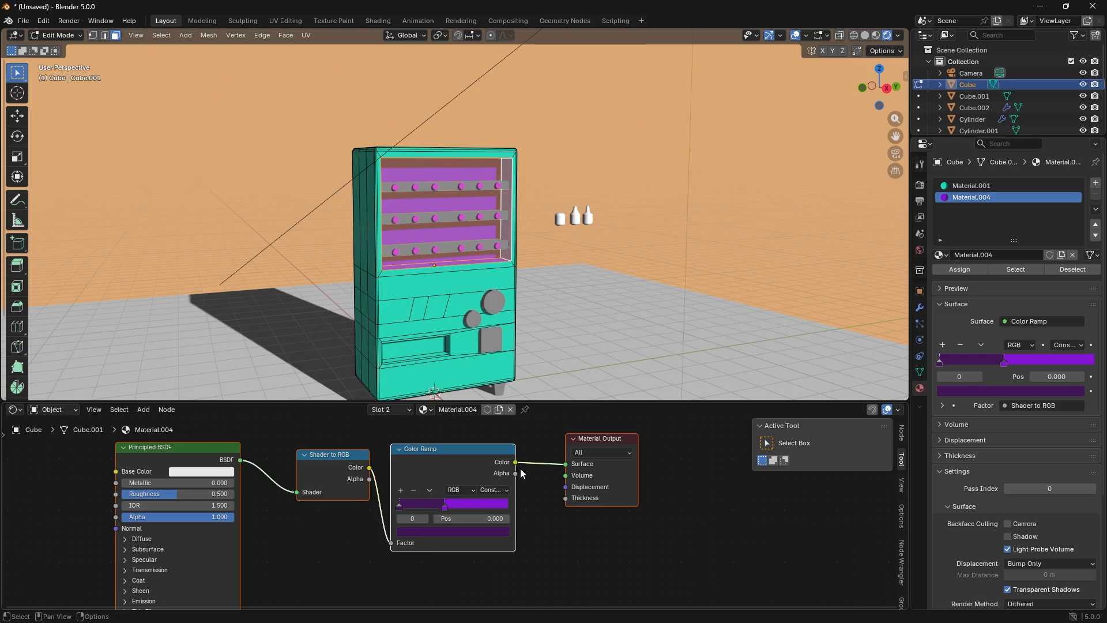
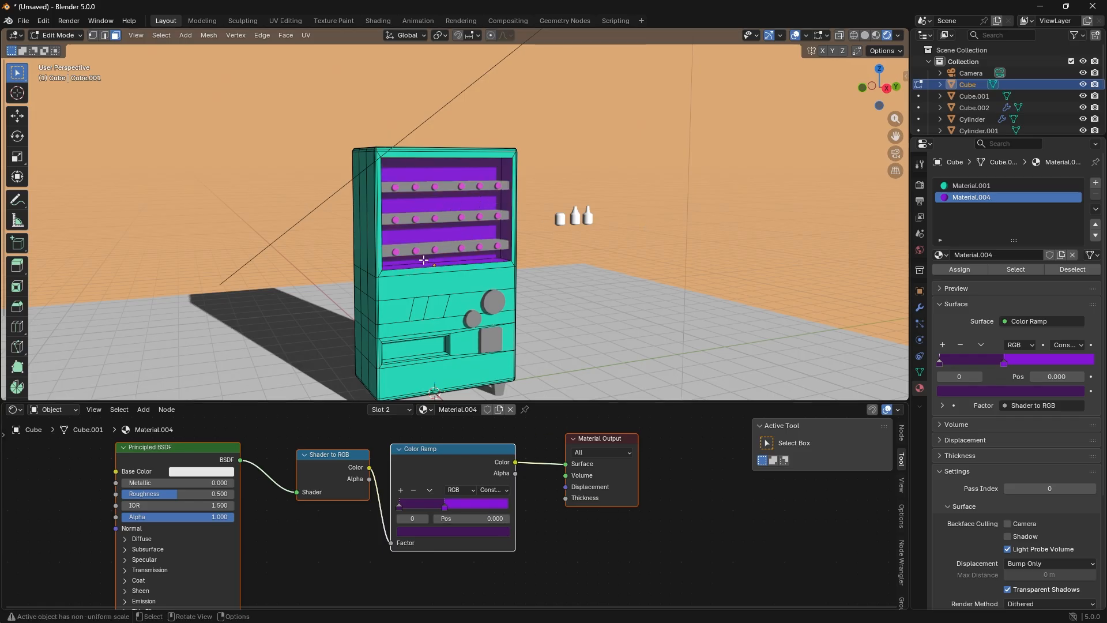
# - Select the vertical face loop that runs around the cabinet through the middle strip of its side
pyautogui.moveTo(868, 87); pyautogui.dragTo(900, 87)
pyautogui.click(377, 229)
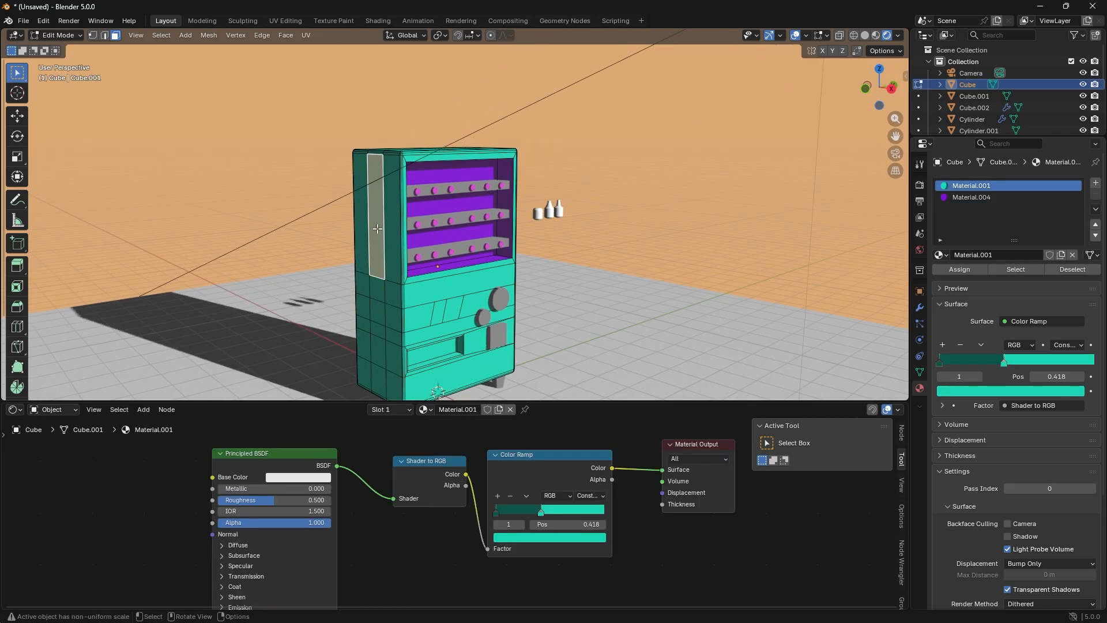
pyautogui.press('shift')
pyautogui.keyDown('shift'); pyautogui.click(378, 287); pyautogui.keyUp('shift')
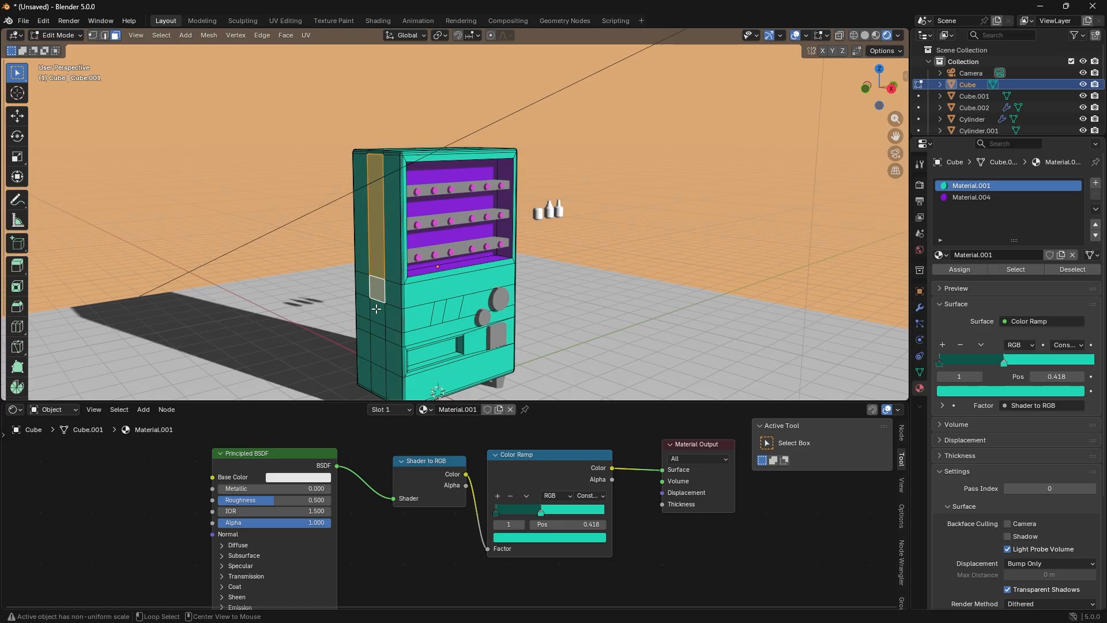
pyautogui.keyDown('alt'); pyautogui.click(376, 309); pyautogui.keyUp('alt')
pyautogui.click(377, 294)
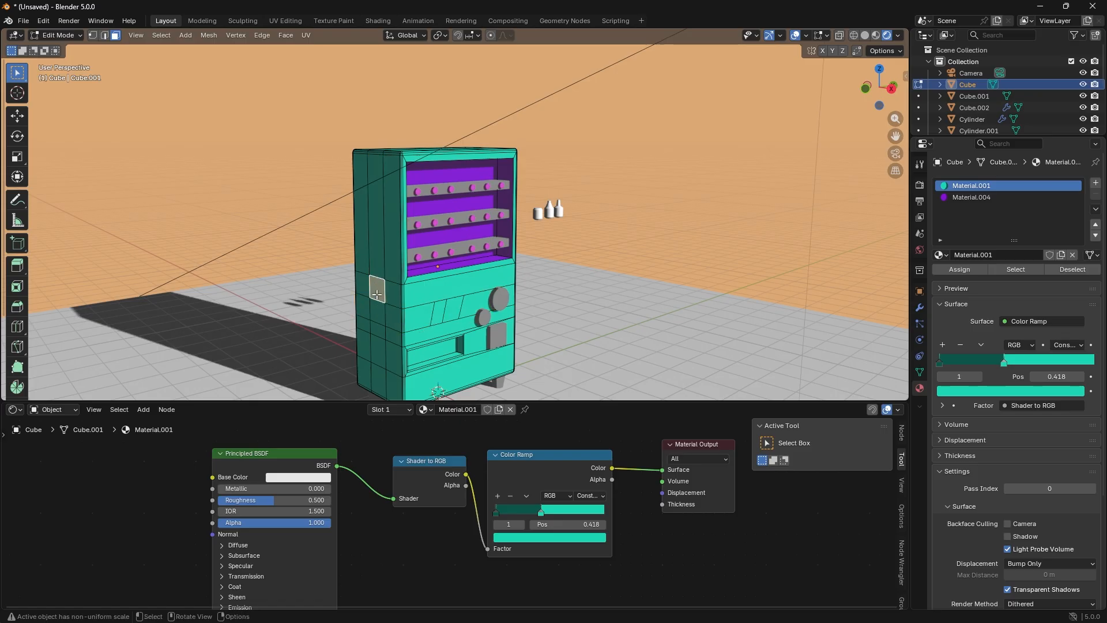
pyautogui.keyDown('shift'); pyautogui.click(372, 259); pyautogui.keyUp('shift')
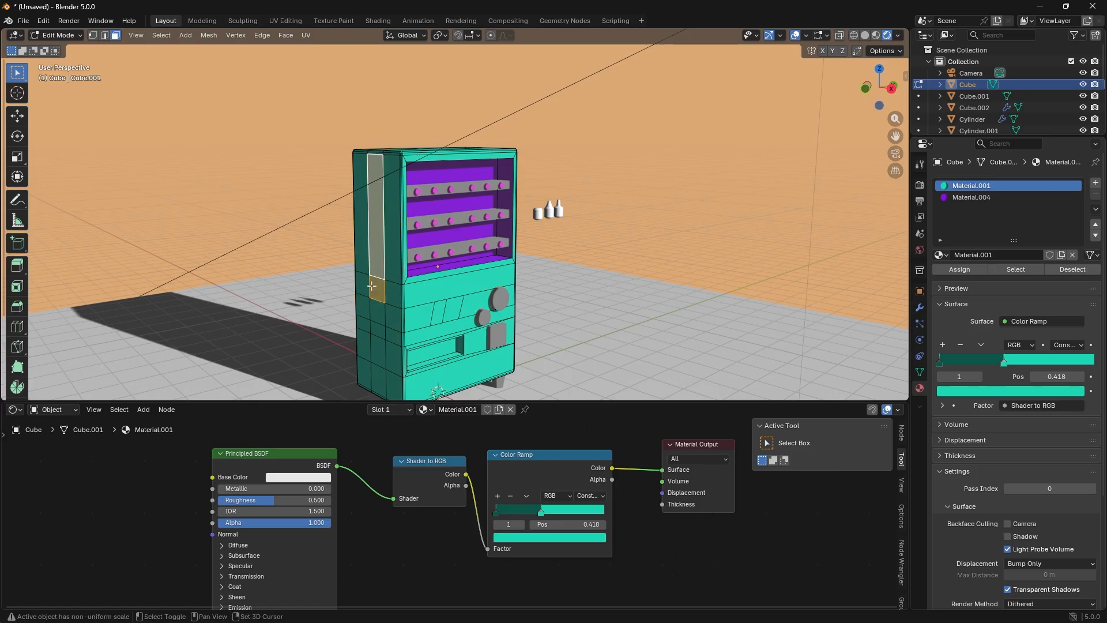
pyautogui.keyDown('alt'); pyautogui.click(376, 151); pyautogui.keyUp('alt')
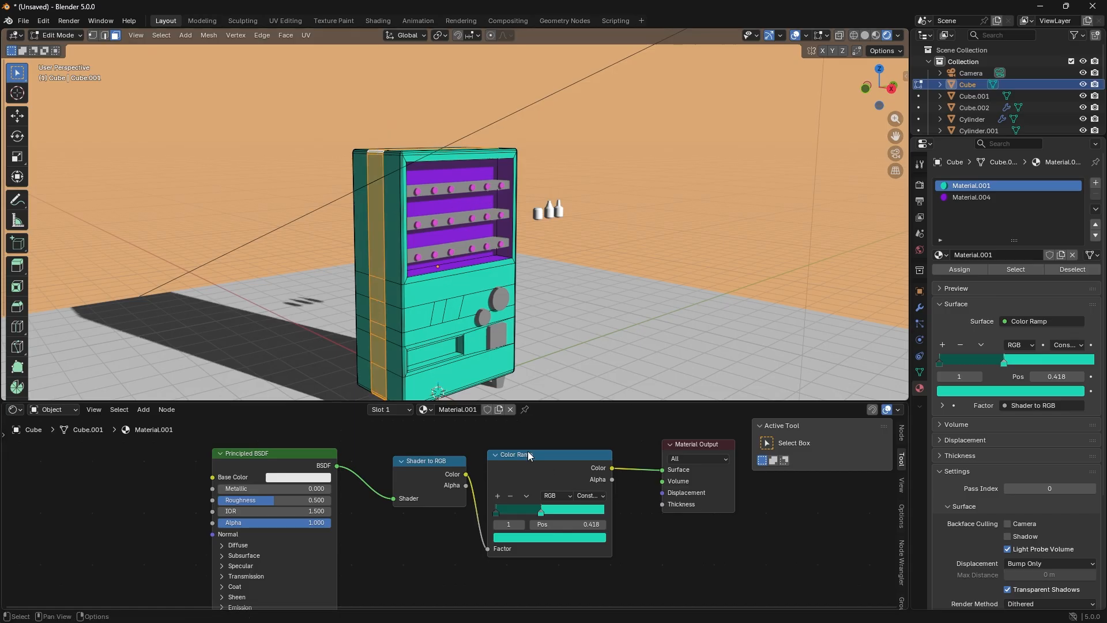
# - Assign a third material slot to the selected face loop and replace its new material's default nodes with the copied cabinet nodes
pyautogui.click(1095, 183)
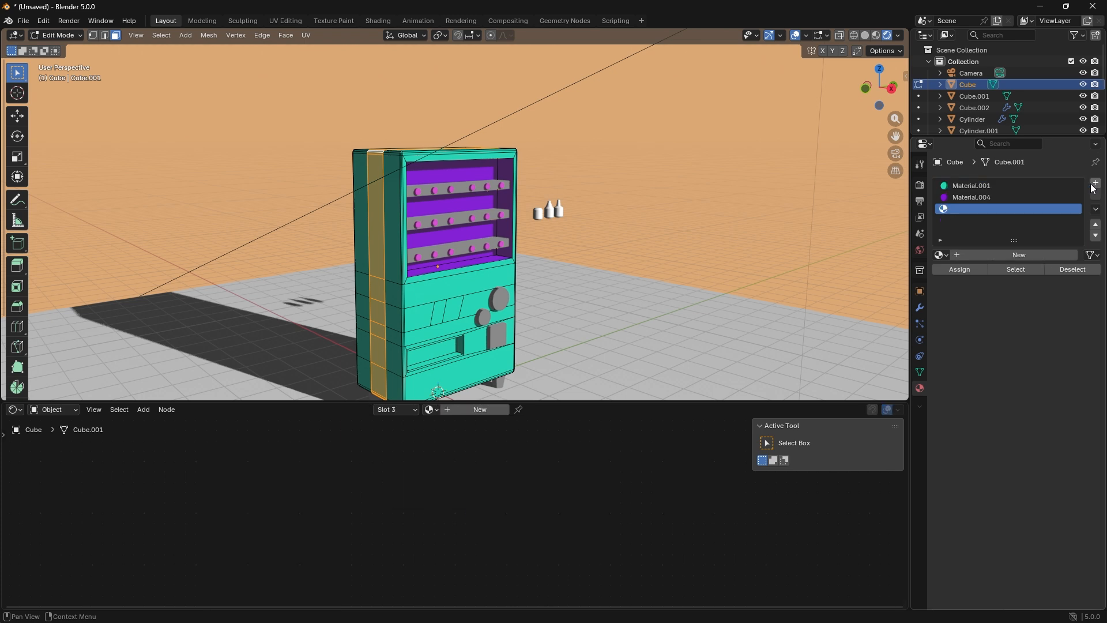
pyautogui.click(969, 269)
pyautogui.click(452, 408)
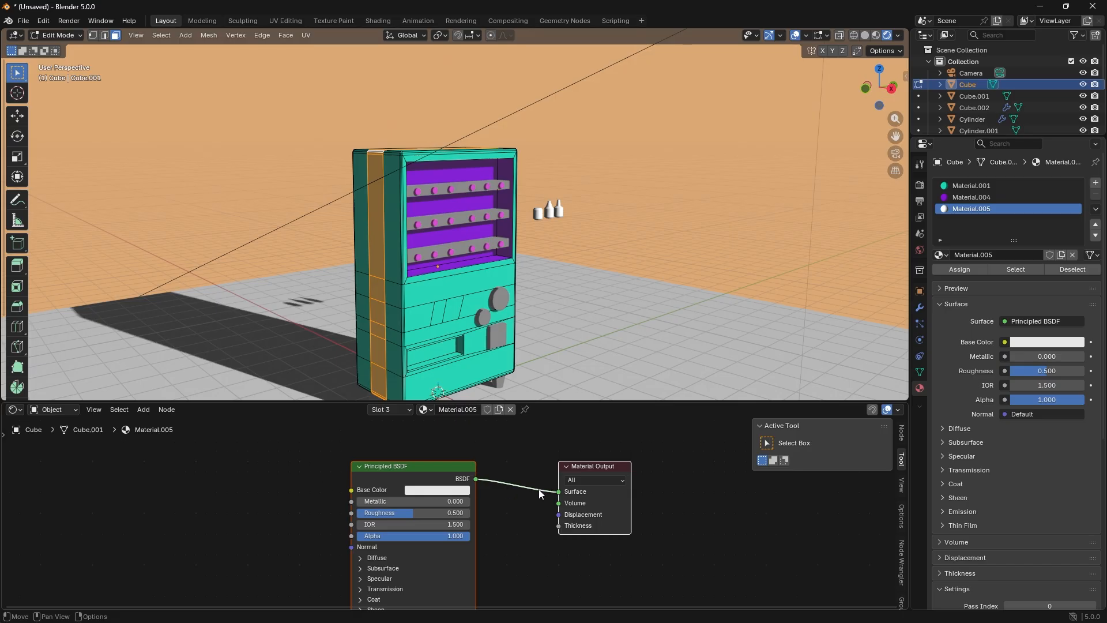
pyautogui.press('x')
pyautogui.hotkey('ctrl', 'z')
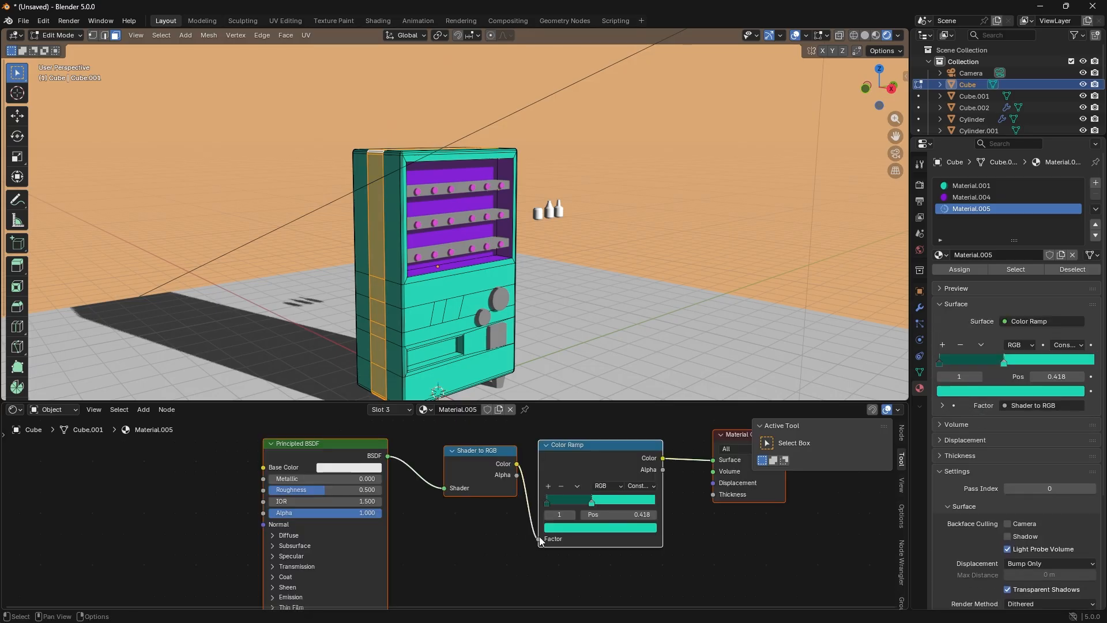
# - Desaturate both Color Ramp stops of the stripe material to light grey and darker grey, and clear the face selection
pyautogui.click(595, 528)
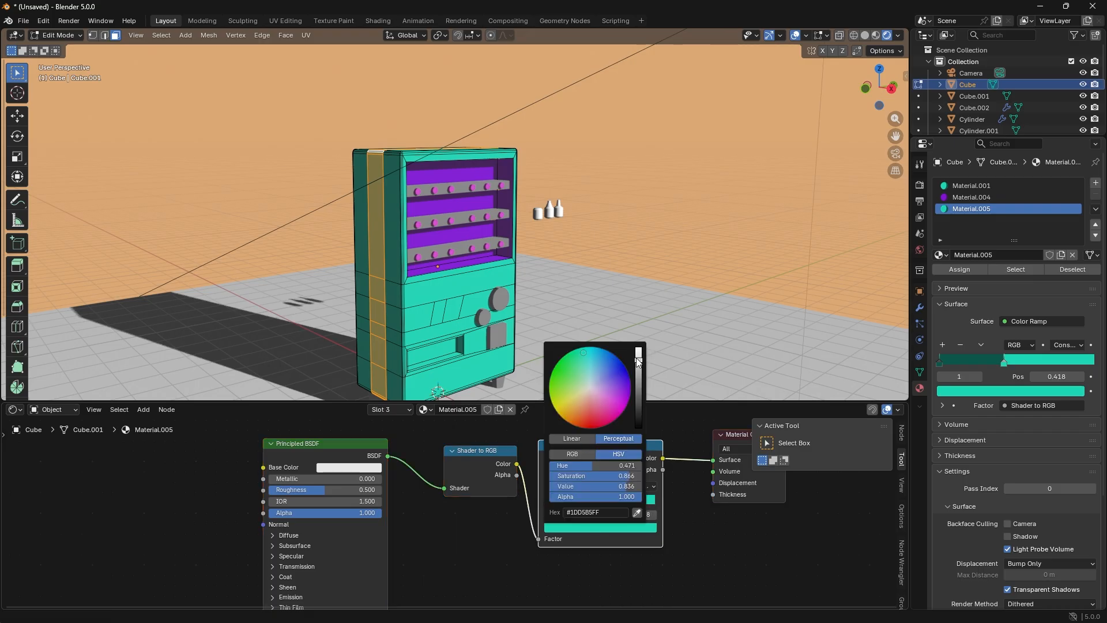
pyautogui.moveTo(599, 466); pyautogui.dragTo(549, 476)
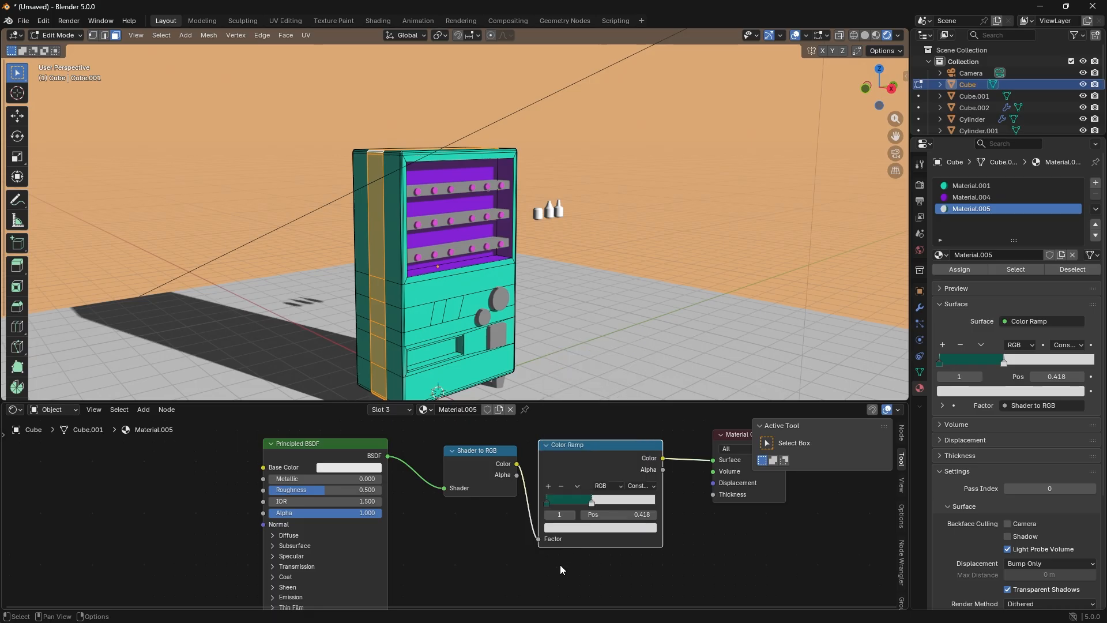
pyautogui.click(548, 503)
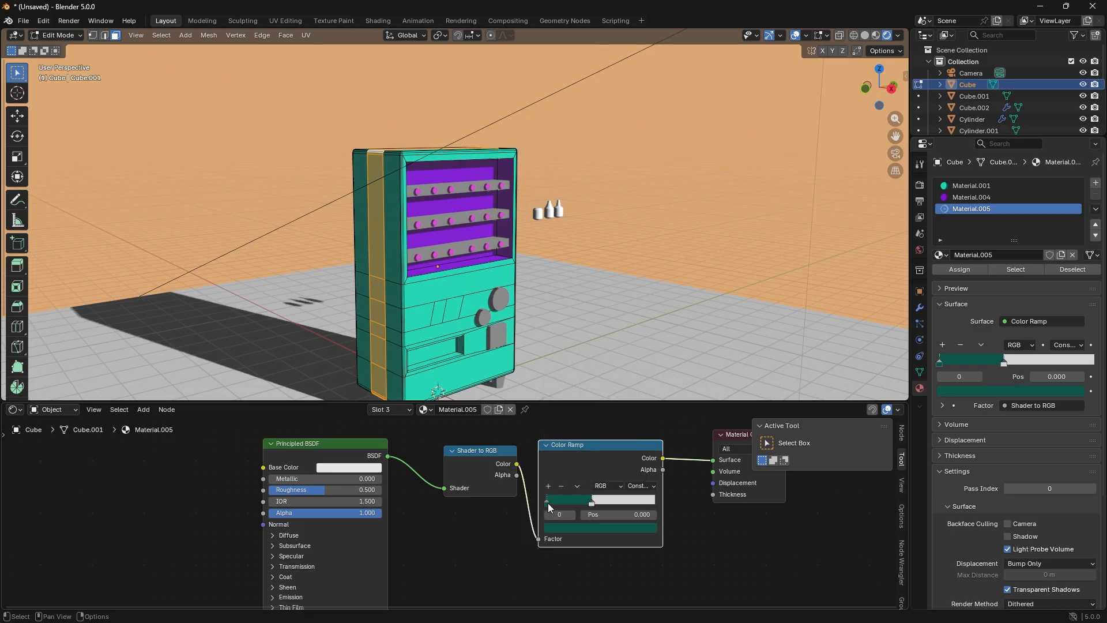
pyautogui.click(599, 527)
pyautogui.moveTo(596, 464); pyautogui.dragTo(548, 480)
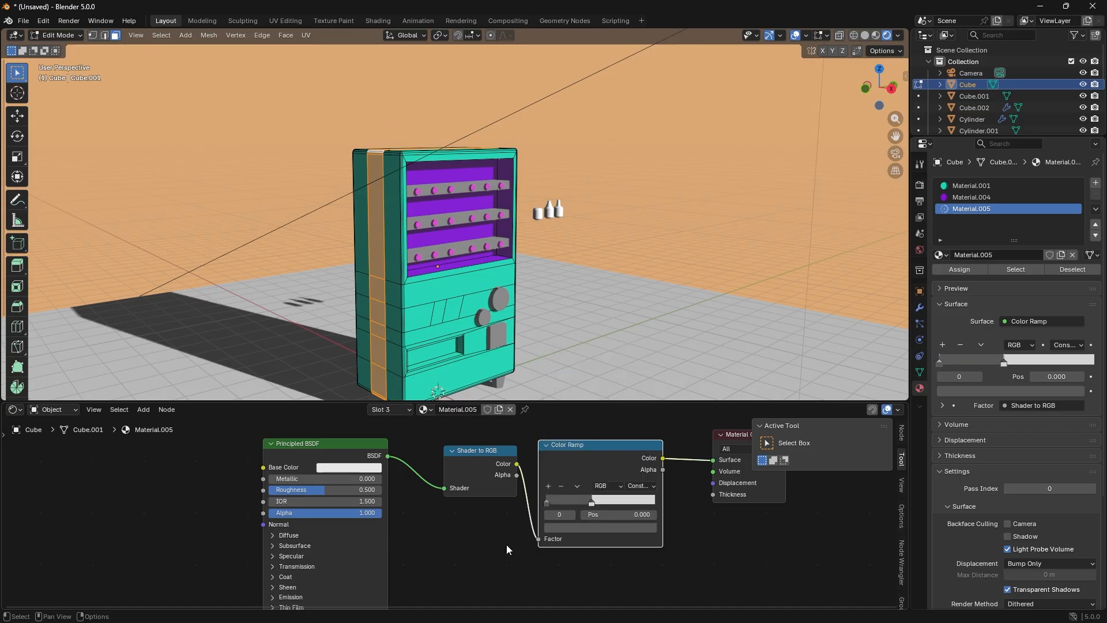
pyautogui.click(661, 249)
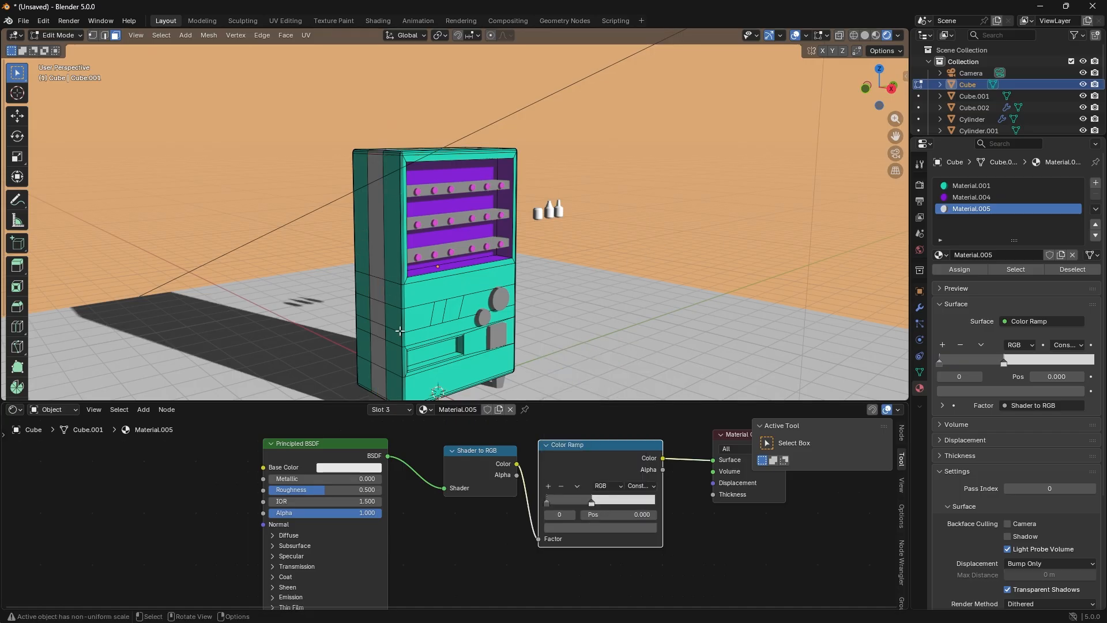
# - Select the back, side and bottom inner faces of the dispensing slot on the cabinet's lower front
pyautogui.scroll(5, 459, 353)
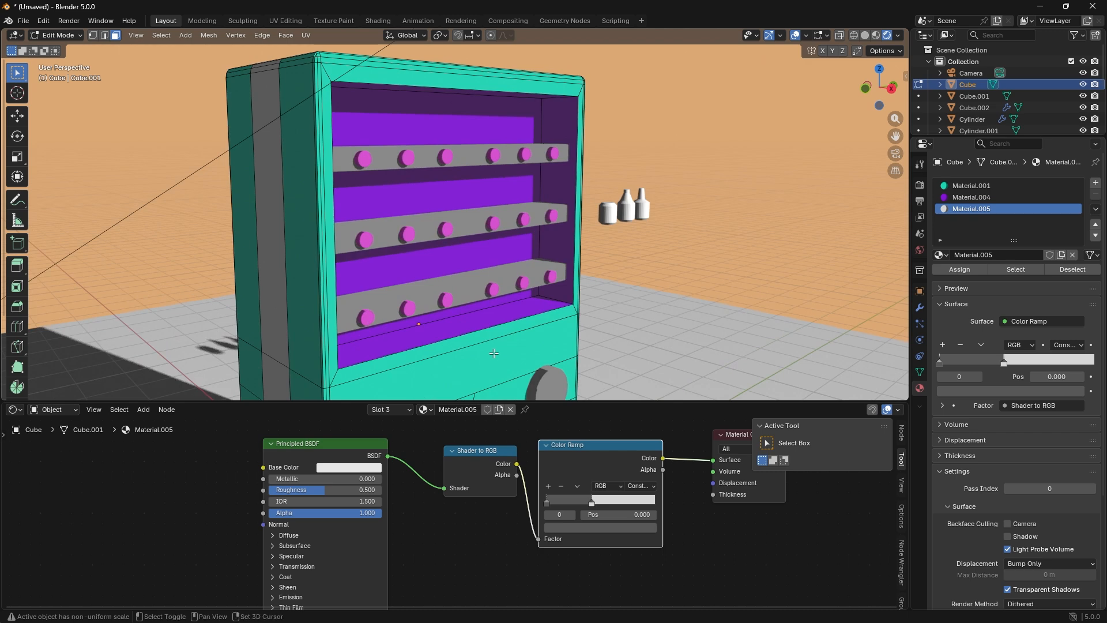
pyautogui.keyDown('shift'); pyautogui.moveTo(494, 353); pyautogui.dragTo(492, 165, button='middle'); pyautogui.keyUp('shift')
pyautogui.scroll(1, 419, 283)
pyautogui.keyDown('shift'); pyautogui.moveTo(431, 301); pyautogui.dragTo(436, 235, button='middle'); pyautogui.keyUp('shift')
pyautogui.scroll(2, 435, 235)
pyautogui.click(403, 242)
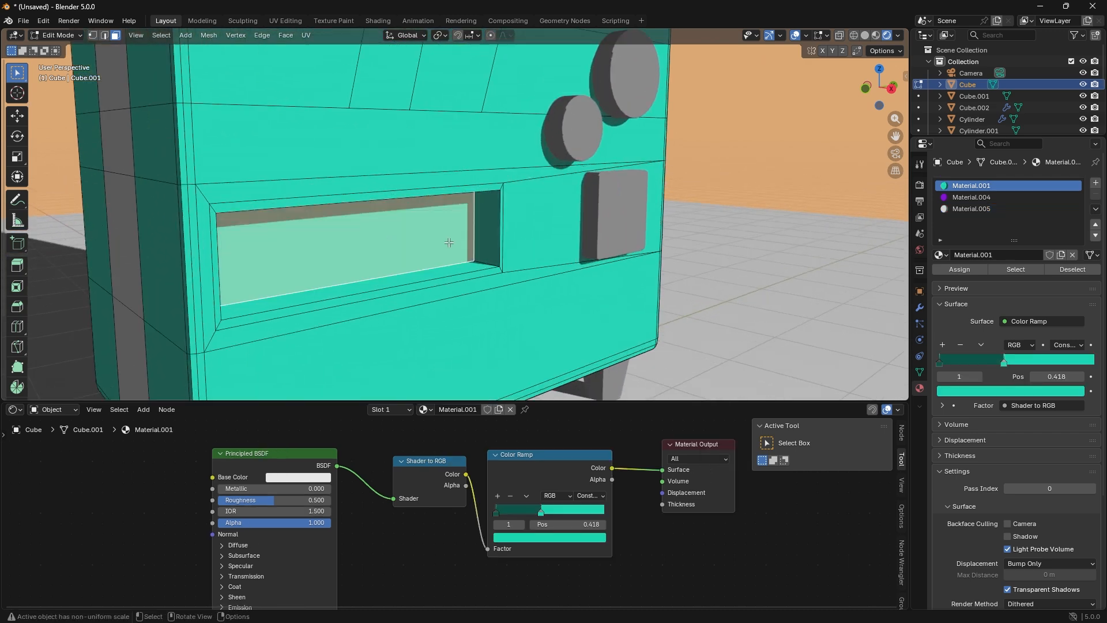
pyautogui.keyDown('shift'); pyautogui.click(485, 230); pyautogui.keyUp('shift')
pyautogui.keyDown('shift'); pyautogui.click(450, 268); pyautogui.keyUp('shift')
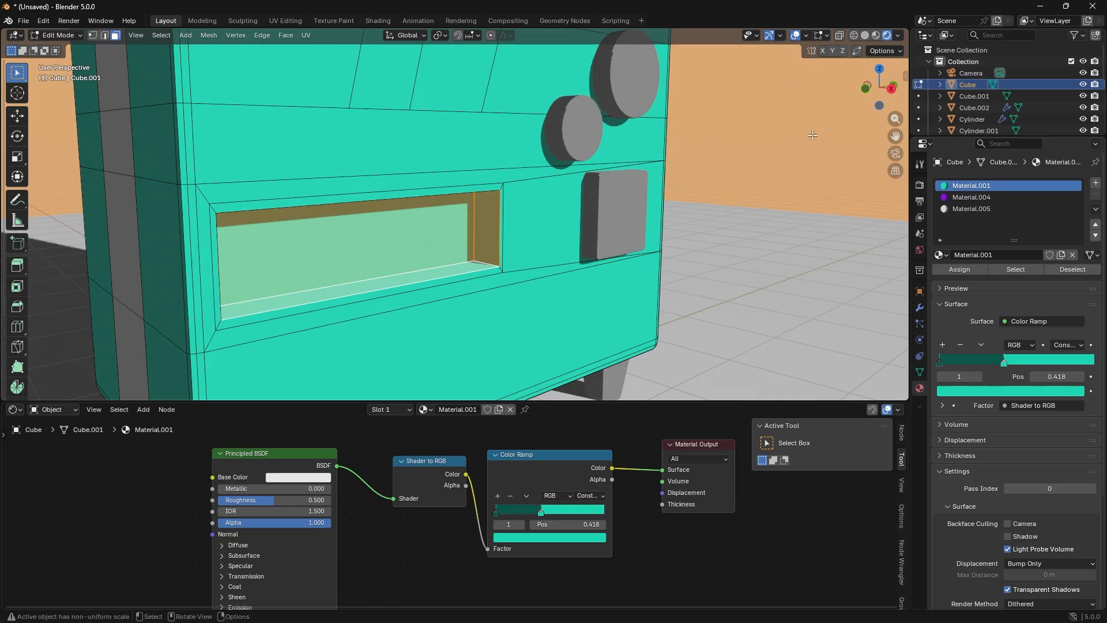
# - Assign a fourth material slot to the selected dispensing-slot faces and give it a new material built from the copied toon nodes
pyautogui.moveTo(892, 93); pyautogui.dragTo(895, 128)
pyautogui.scroll(-1, 553, 252)
pyautogui.scroll(-5, 553, 252)
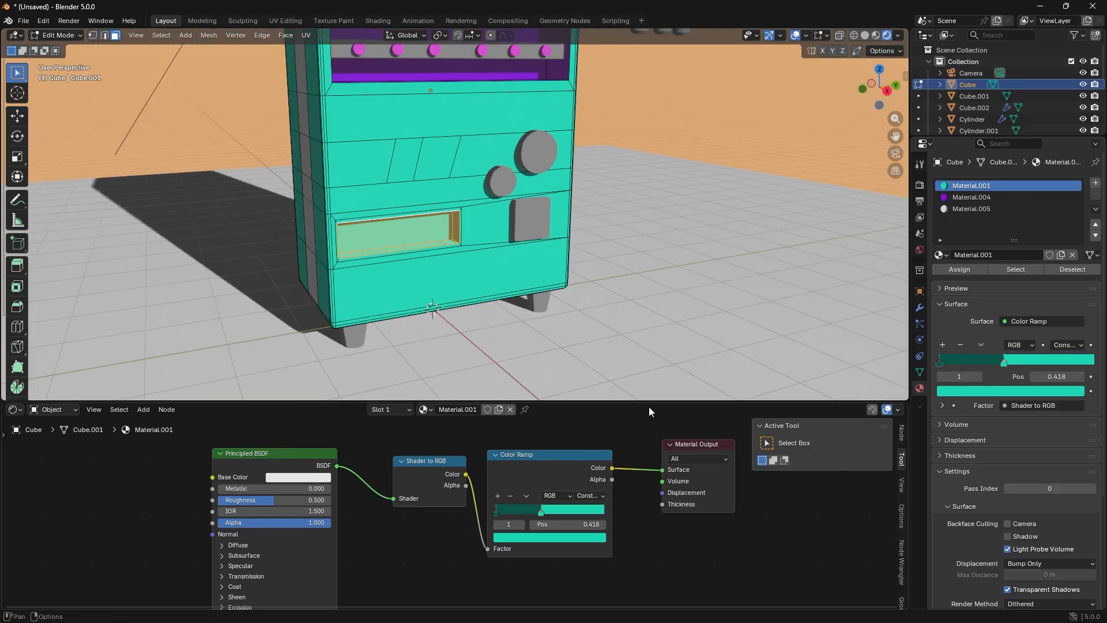
pyautogui.click(1095, 185)
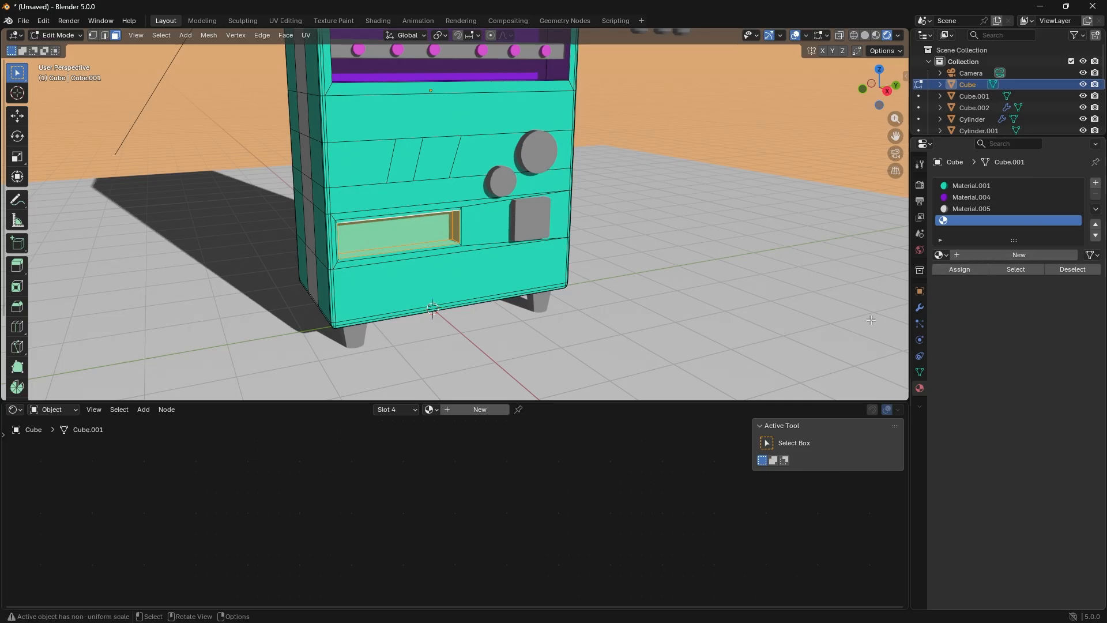
pyautogui.click(953, 267)
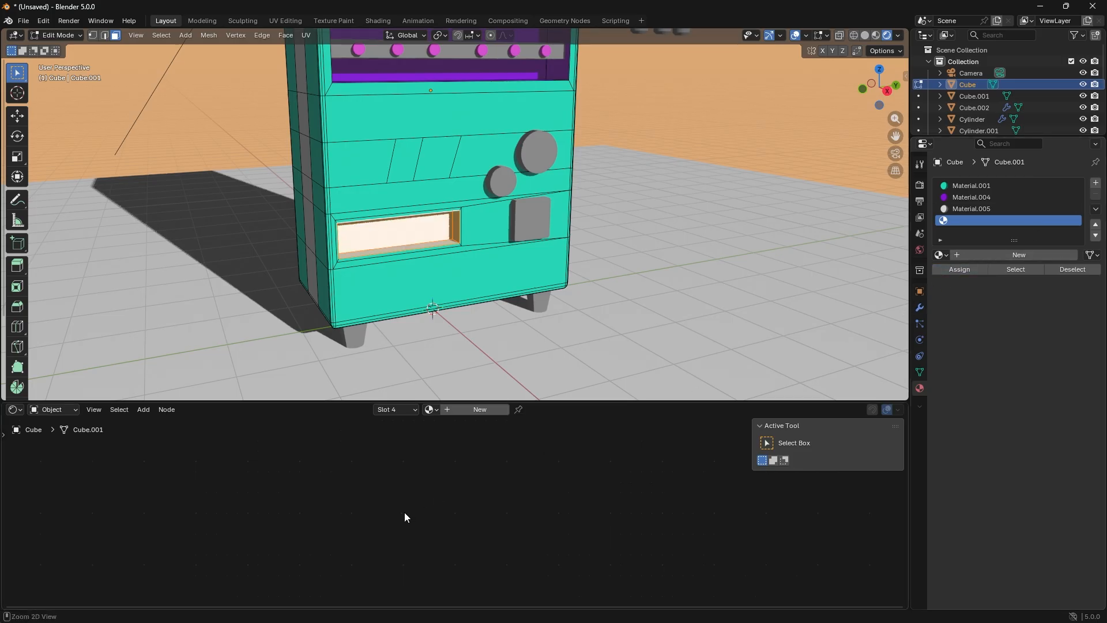
pyautogui.click(476, 413)
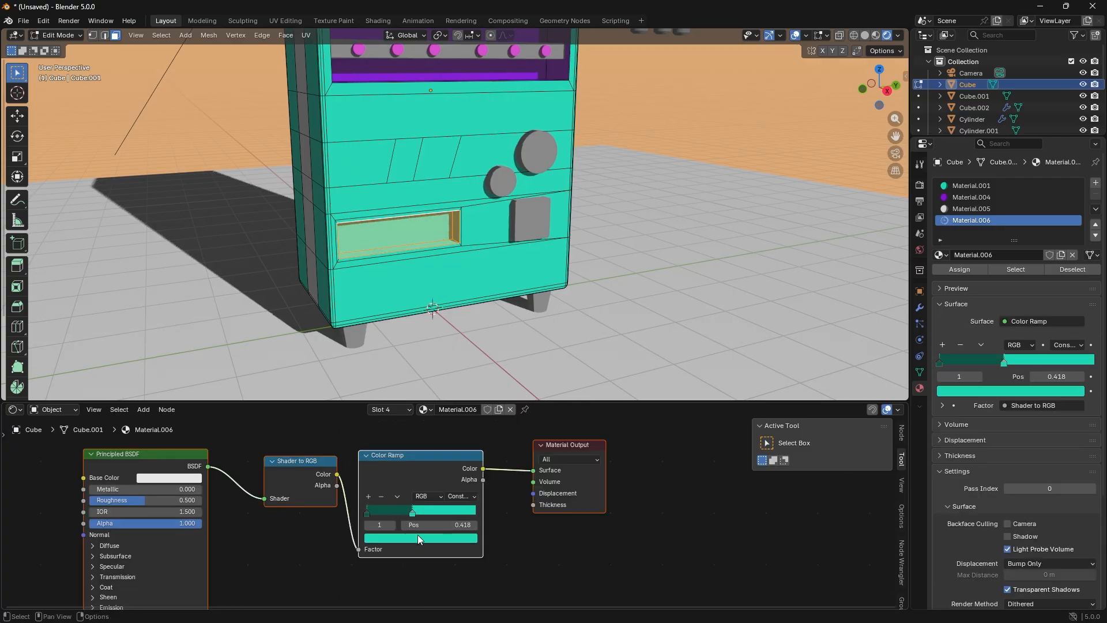
# - Desaturate the dispensing-slot material's Color Ramp, setting the light stop to grey #626262 and the first stop to #292929, and clear the face selection
pyautogui.click(419, 538)
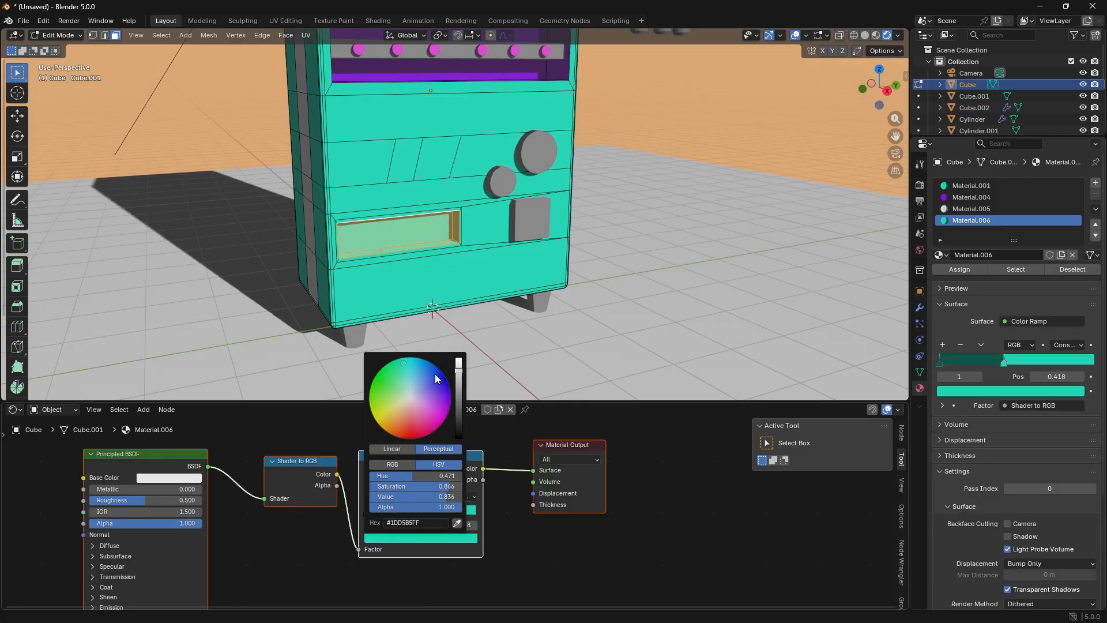
pyautogui.moveTo(436, 475); pyautogui.dragTo(370, 487)
pyautogui.moveTo(459, 371); pyautogui.dragTo(460, 407)
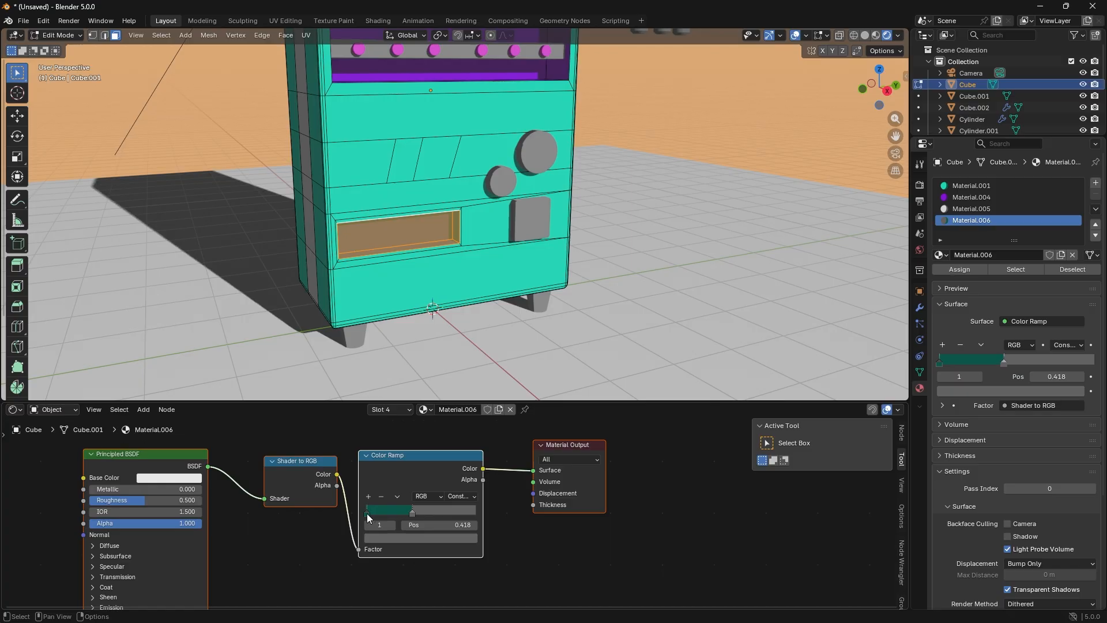
pyautogui.click(367, 512)
pyautogui.click(404, 539)
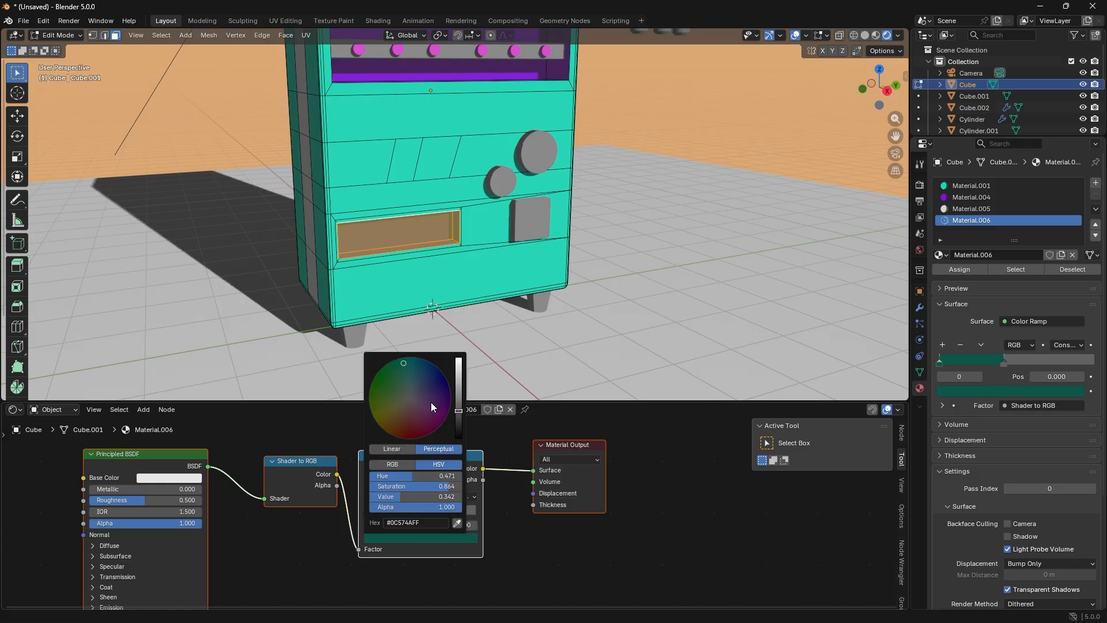
pyautogui.moveTo(440, 475); pyautogui.dragTo(370, 486)
pyautogui.moveTo(459, 411); pyautogui.dragTo(459, 425)
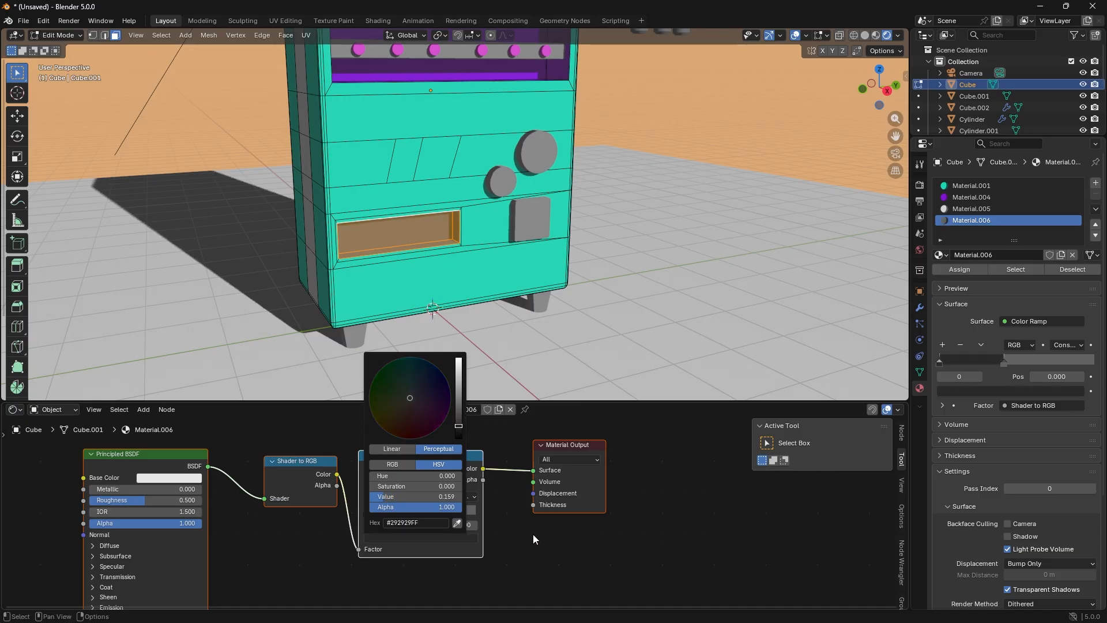
pyautogui.click(663, 225)
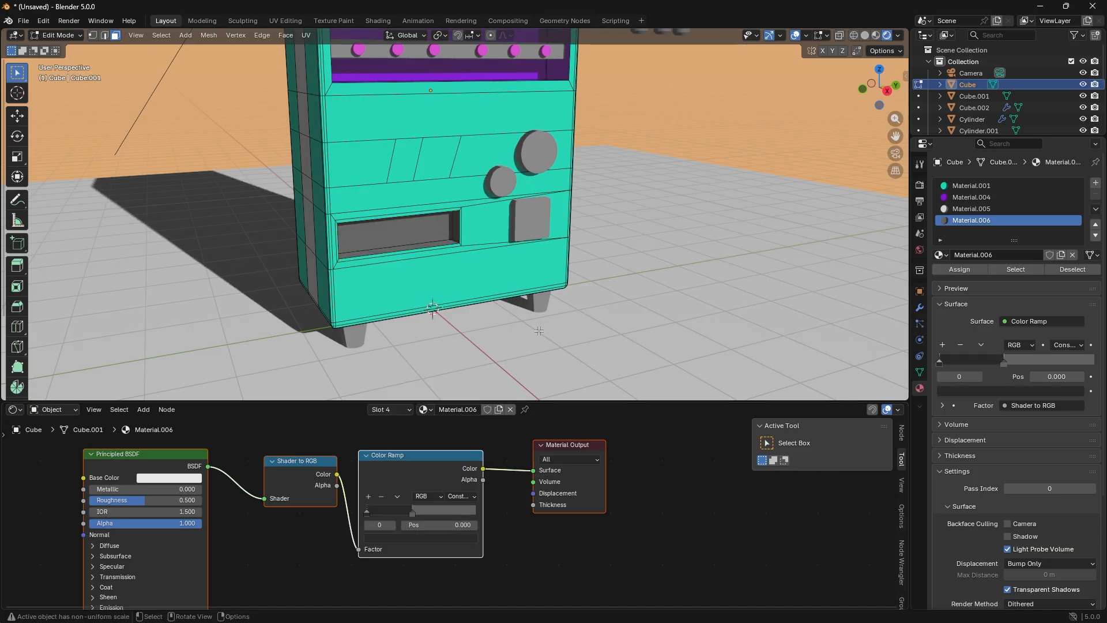
# - Darken the light Color Ramp stop of the dispensing-slot material to about #474747 and return to Object Mode
pyautogui.click(411, 513)
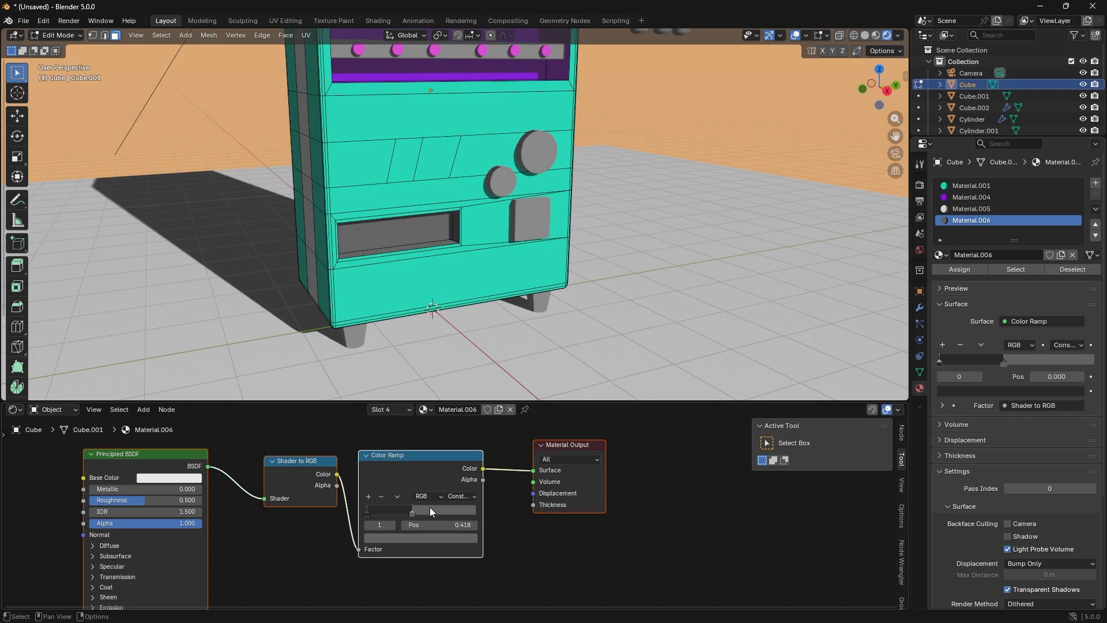
pyautogui.click(407, 540)
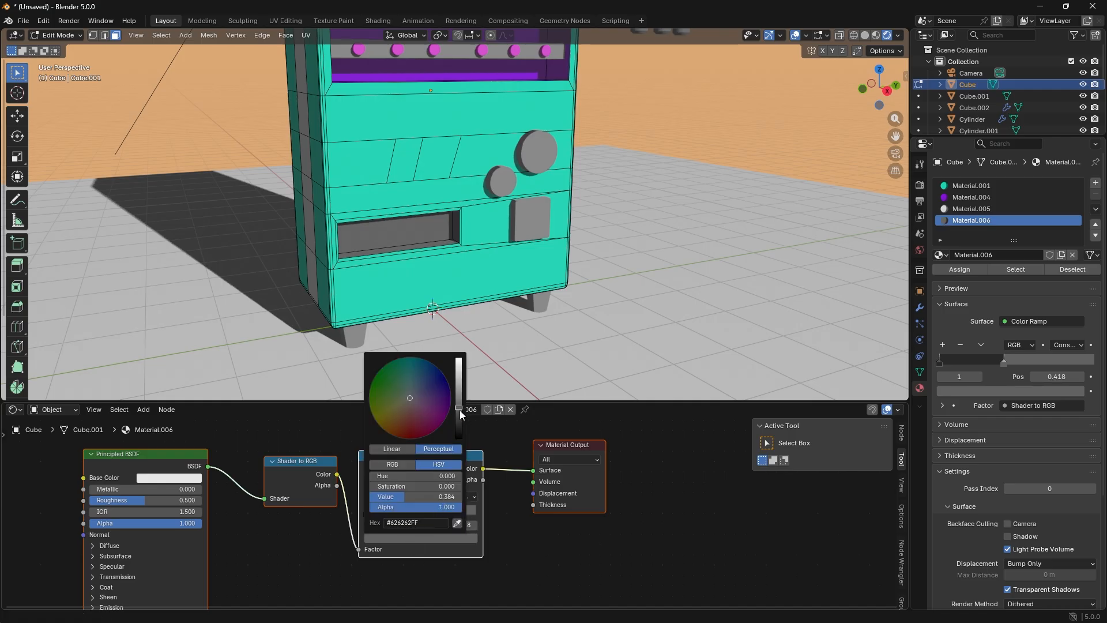
pyautogui.moveTo(461, 414); pyautogui.dragTo(461, 417)
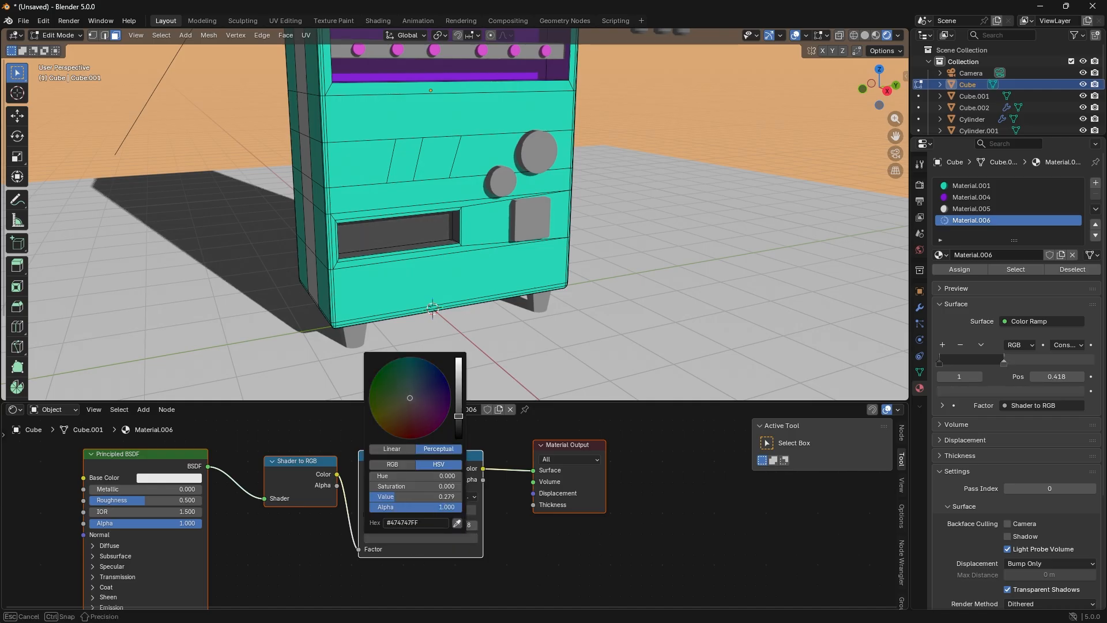
pyautogui.scroll(-3, 660, 214)
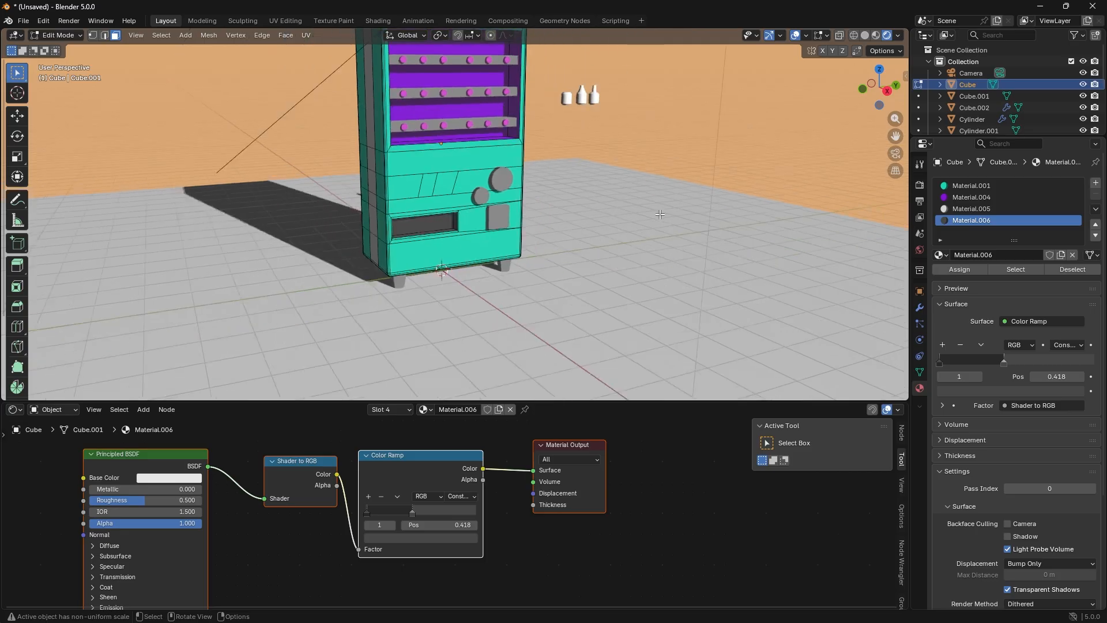
pyautogui.scroll(-1, 660, 214)
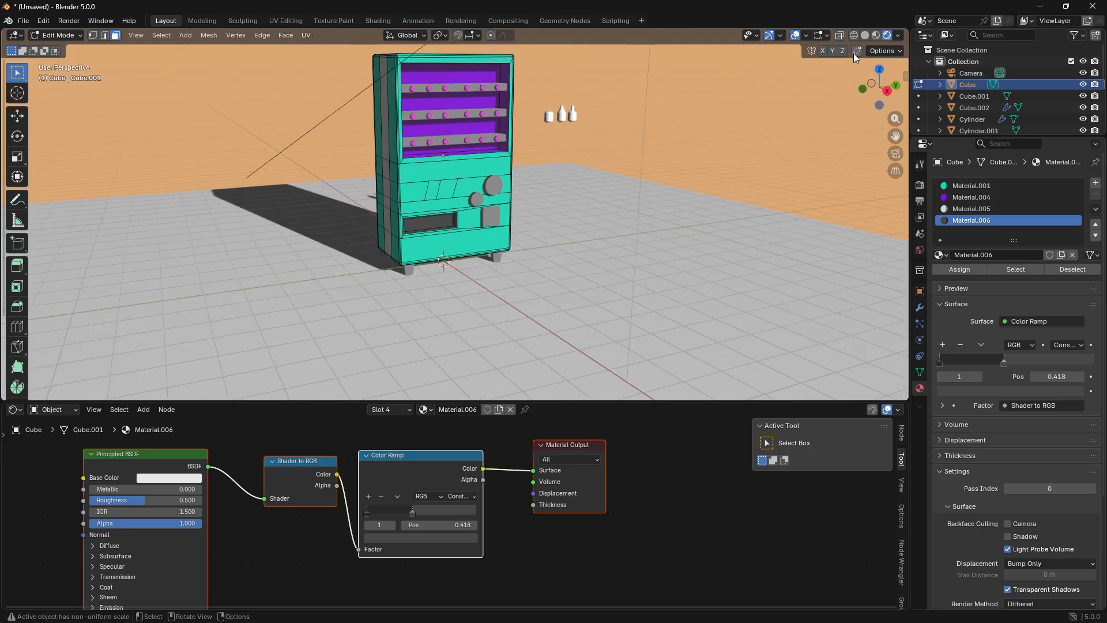
pyautogui.press('Tab')
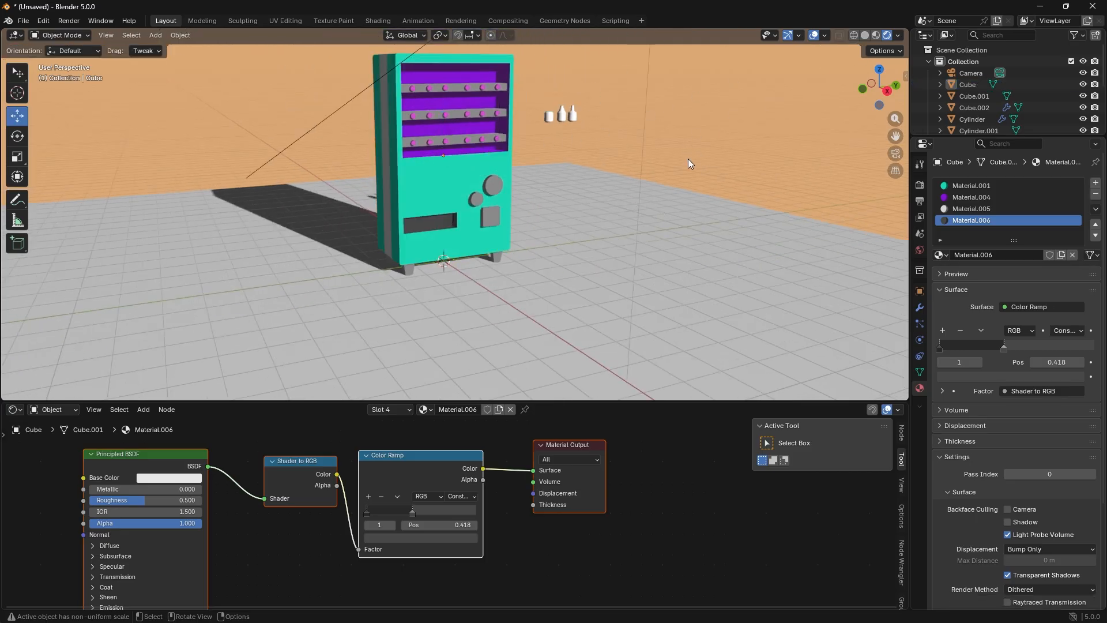
# - Give the short can beside the machine a new material and replace its default nodes with the copied toon nodes
pyautogui.moveTo(886, 89); pyautogui.dragTo(853, 89)
pyautogui.scroll(2, 607, 123)
pyautogui.scroll(7, 607, 124)
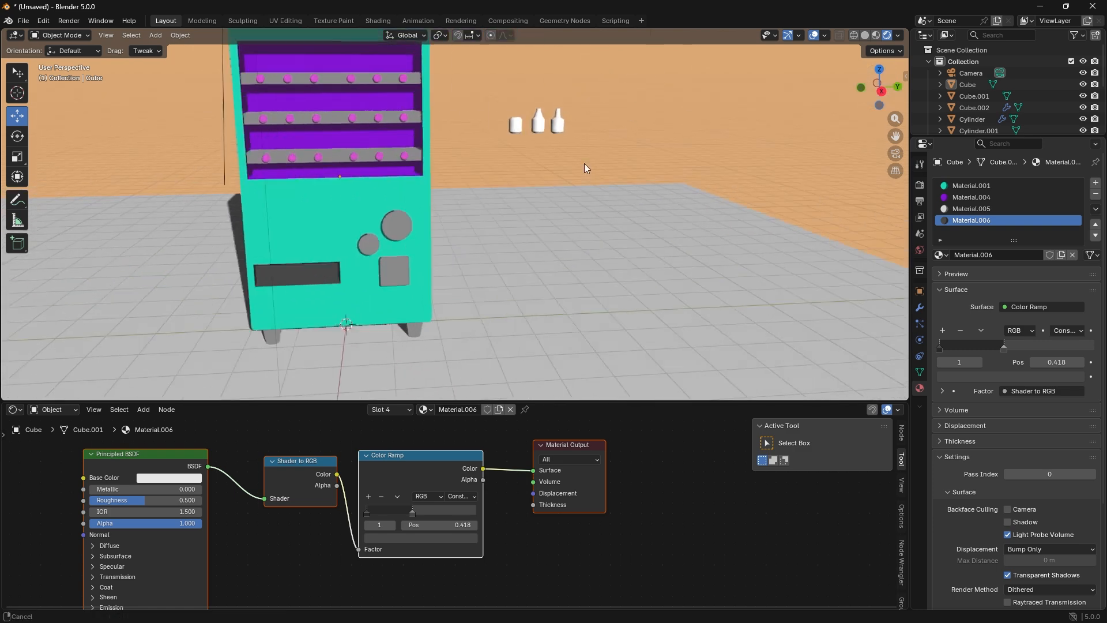
pyautogui.scroll(3, 446, 214)
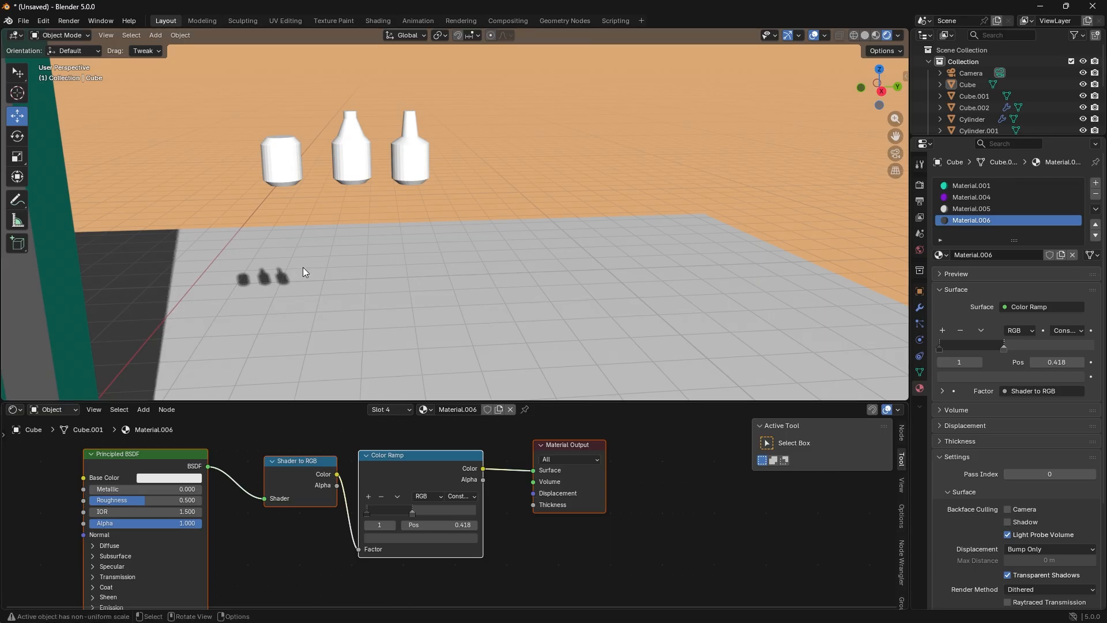
pyautogui.click(279, 167)
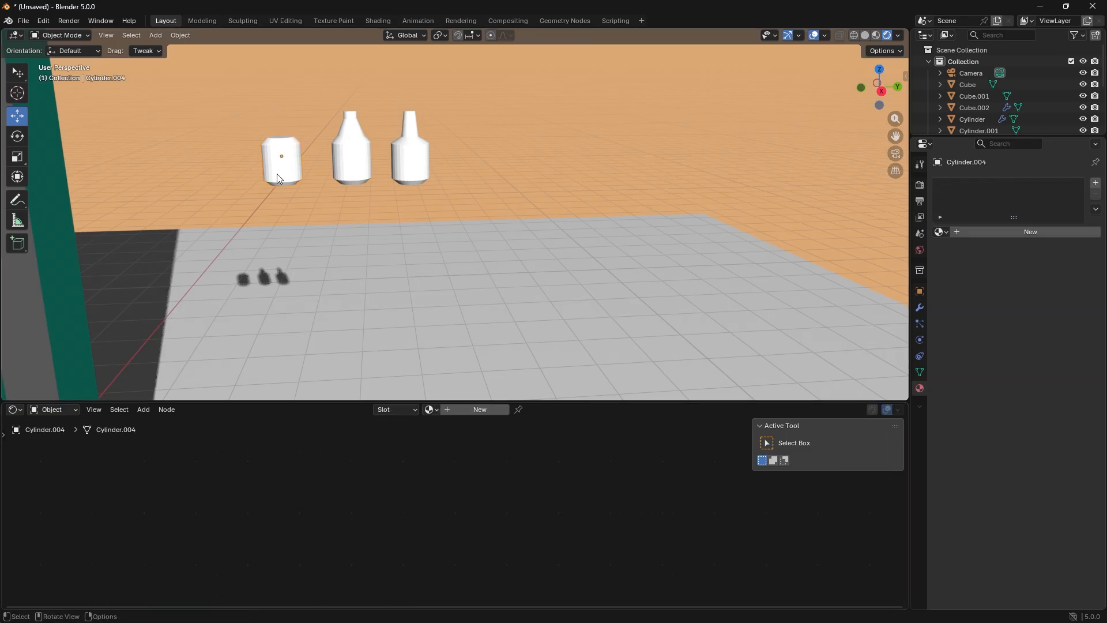
pyautogui.click(470, 411)
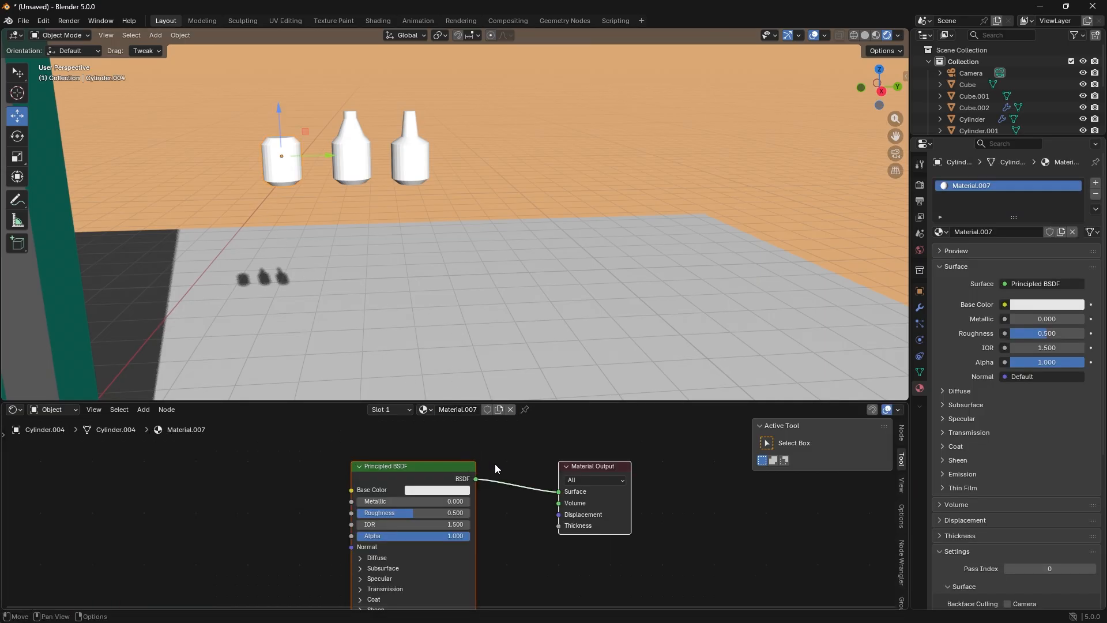
pyautogui.press('x')
pyautogui.hotkey('ctrl', 'v')
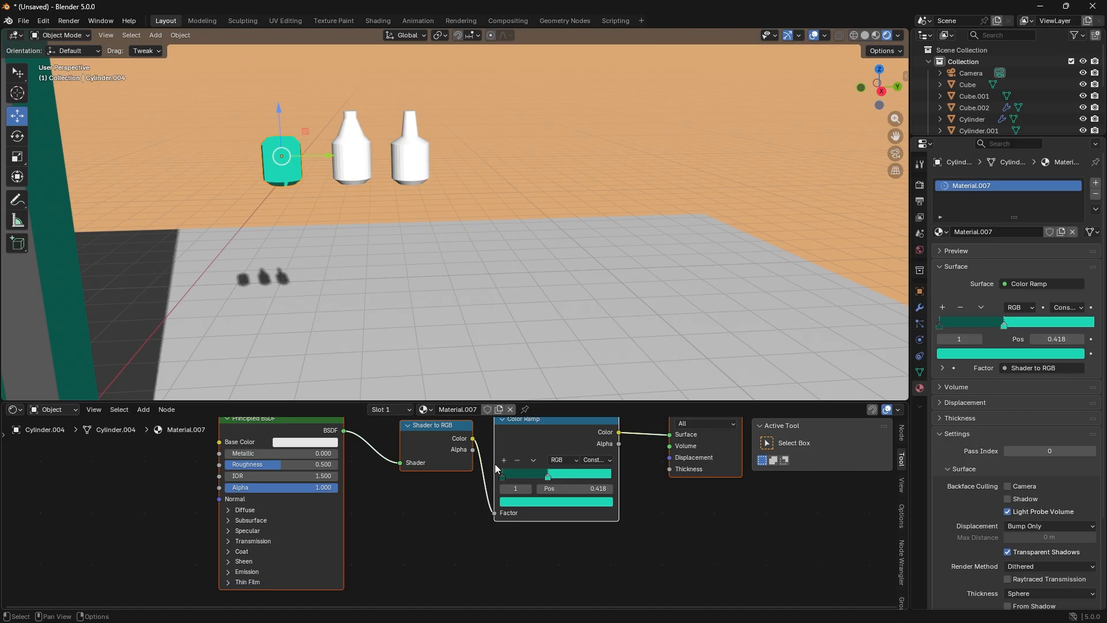
# - Recolour the can's Color Ramp with a golden yellow light stop, sampling that yellow for the first stop and darkening it to deep brown
pyautogui.click(551, 503)
pyautogui.moveTo(544, 348); pyautogui.dragTo(528, 381)
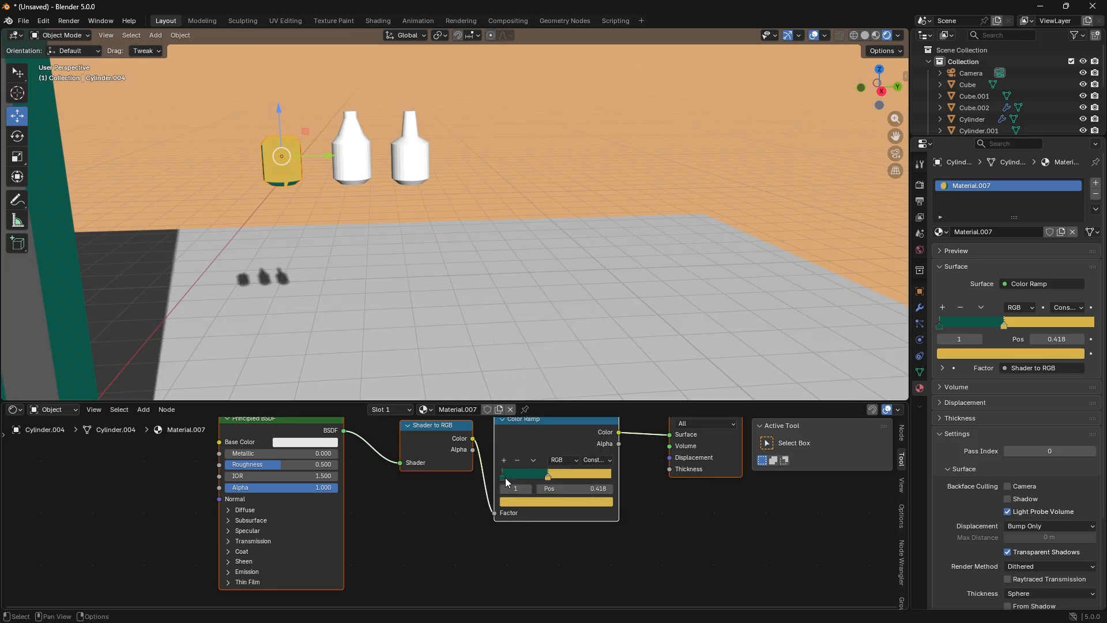
pyautogui.click(503, 474)
pyautogui.click(531, 503)
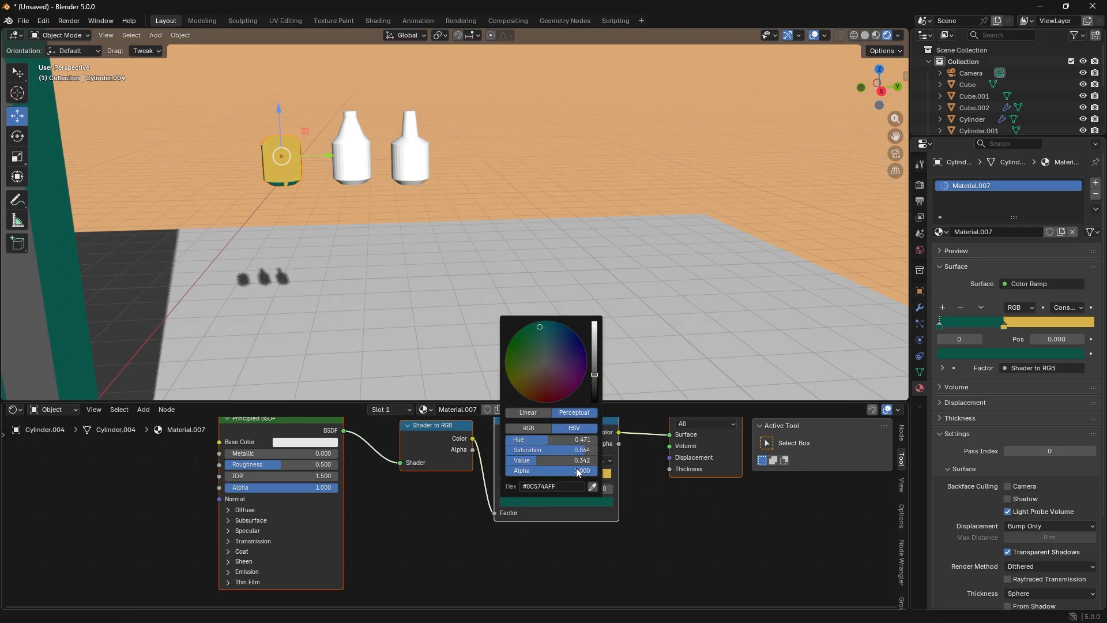
pyautogui.click(592, 490)
pyautogui.click(604, 473)
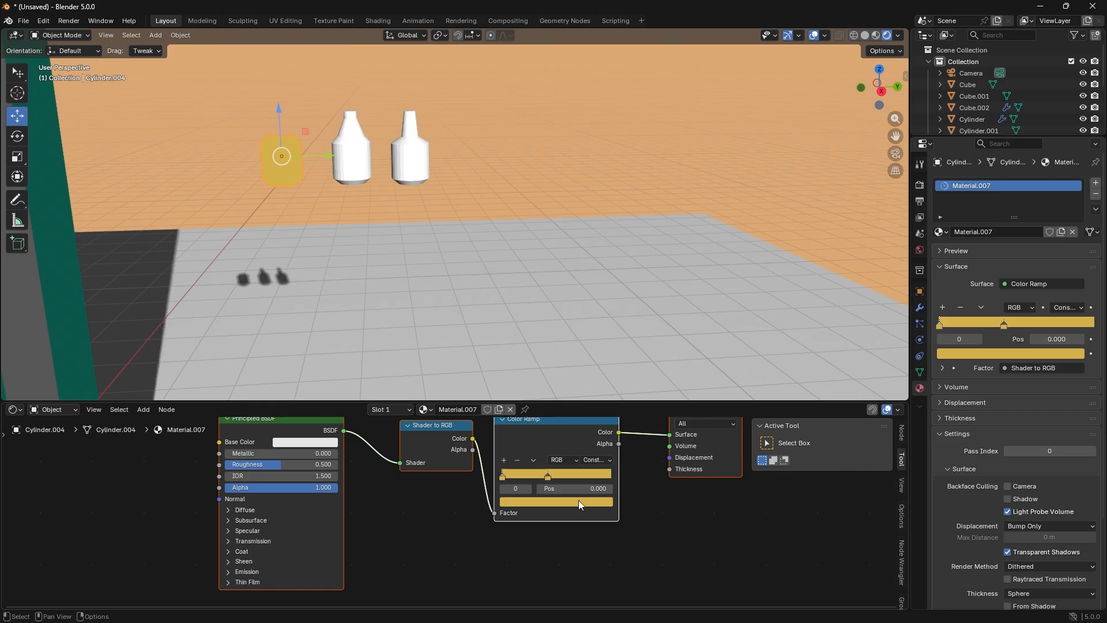
pyautogui.click(579, 499)
pyautogui.moveTo(596, 343); pyautogui.dragTo(597, 386)
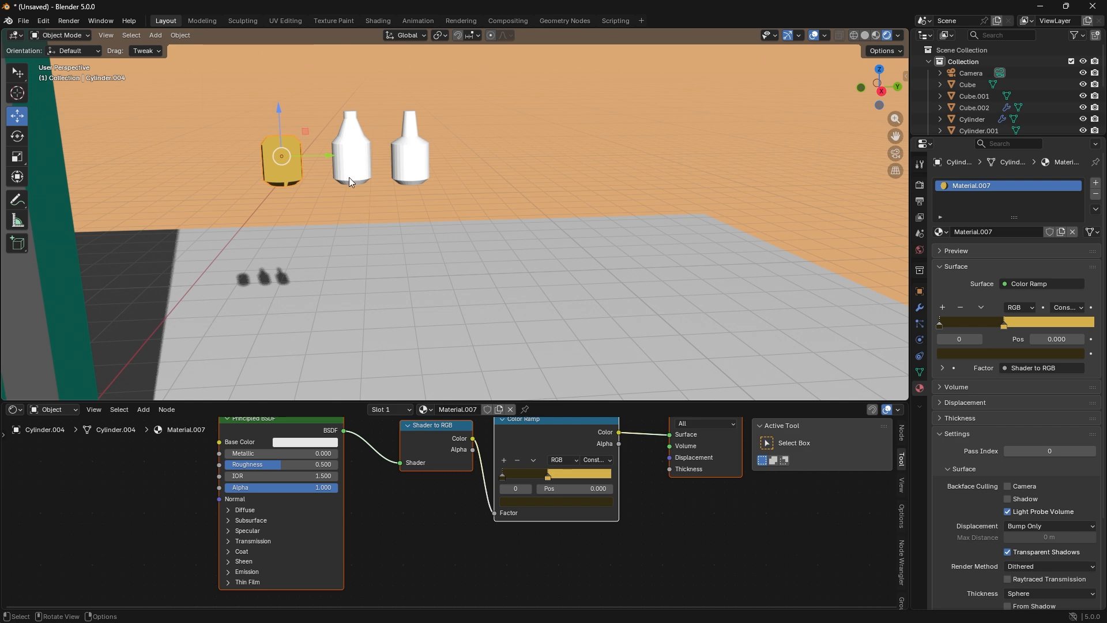
# - Enter Edit Mode on the can and select the face loop around its body
pyautogui.scroll(-1, 441, 503)
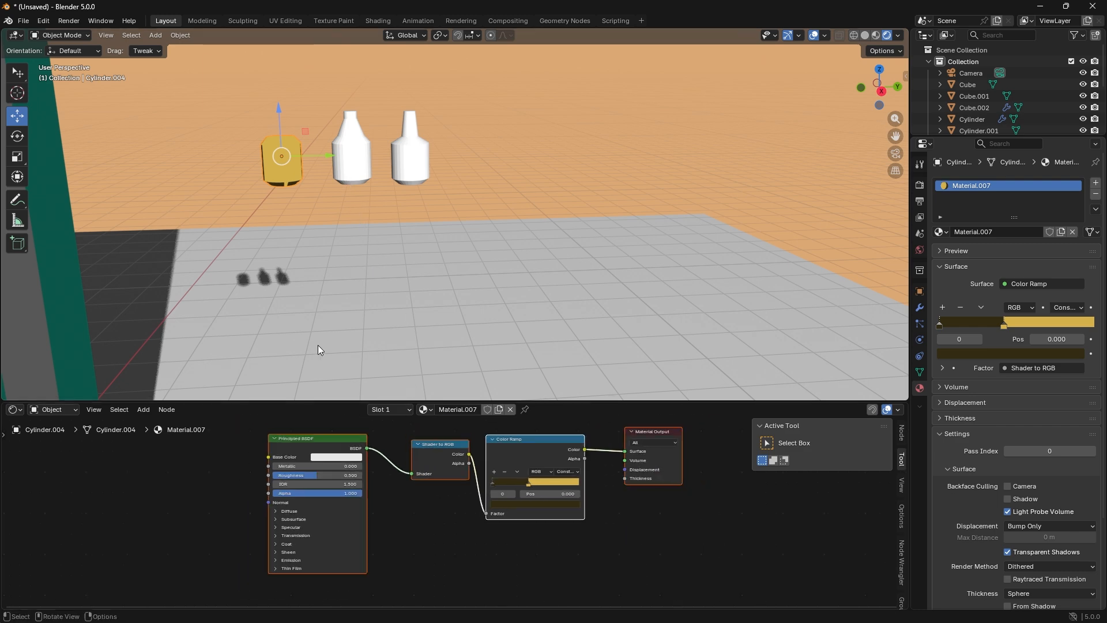
pyautogui.press('Tab')
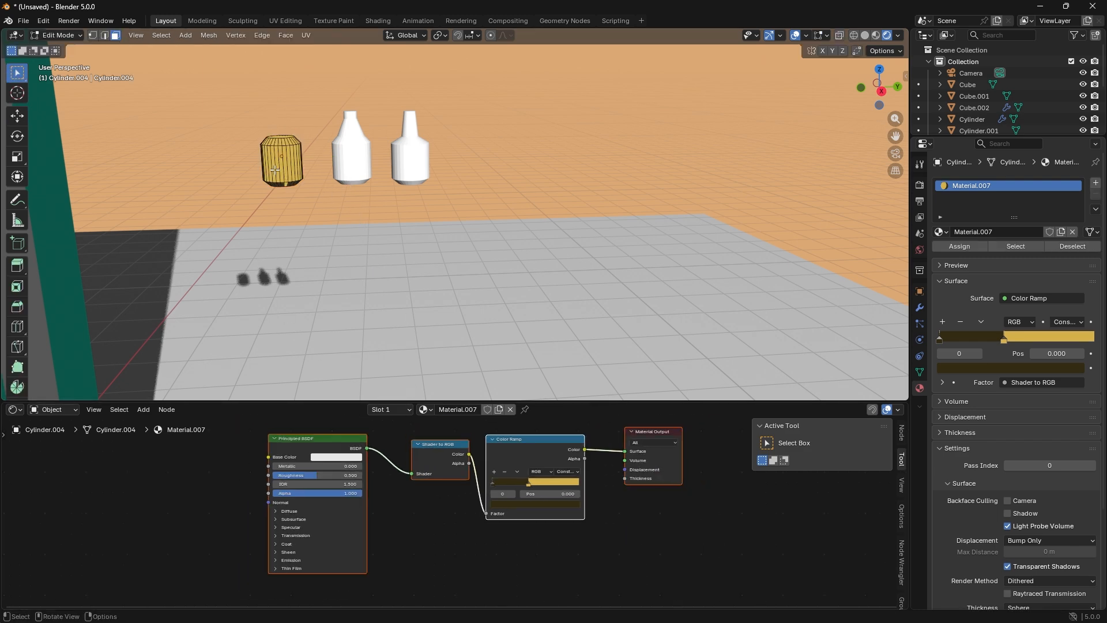
pyautogui.click(281, 165)
pyautogui.keyDown('alt'); pyautogui.click(283, 163); pyautogui.keyUp('alt')
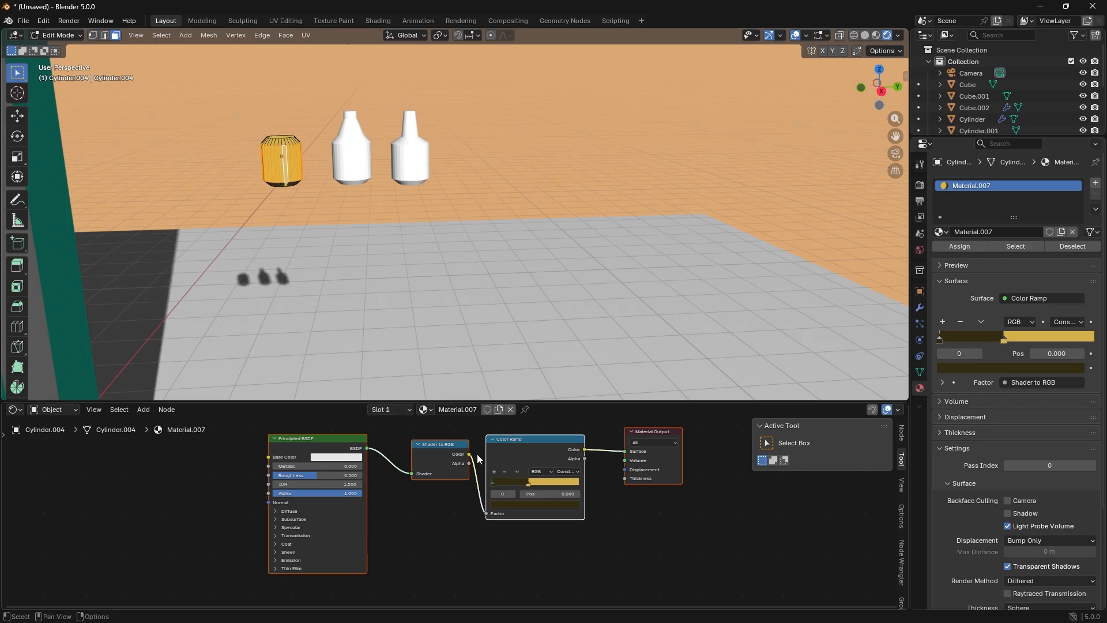
# - Assign a second slot with a new material to the can's selected body faces and replace its default nodes with the copied toon nodes
pyautogui.click(1096, 183)
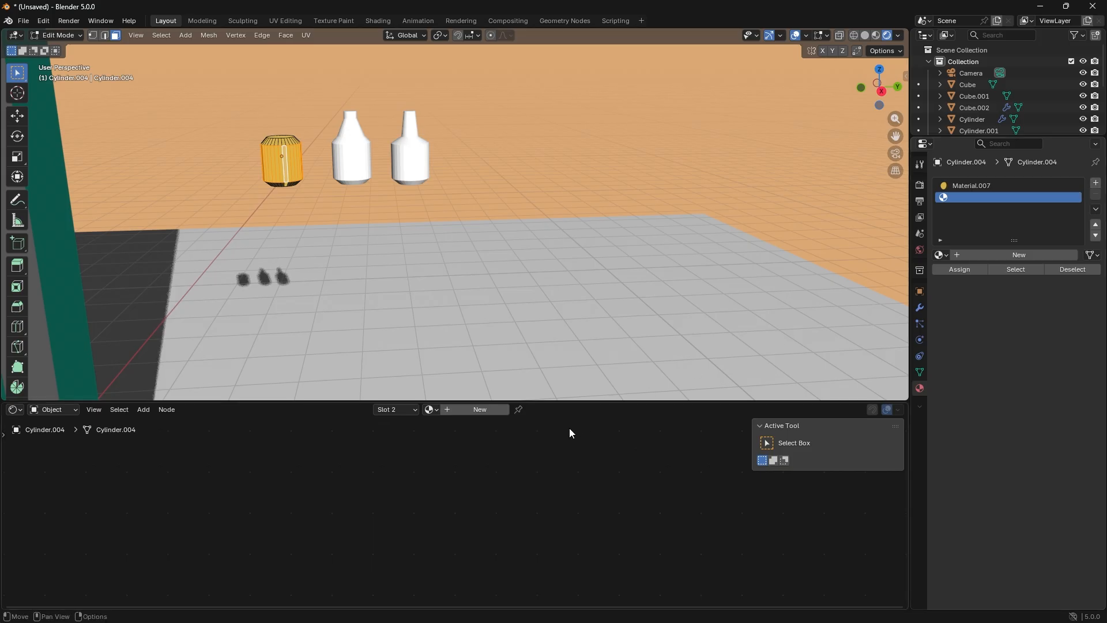
pyautogui.click(482, 410)
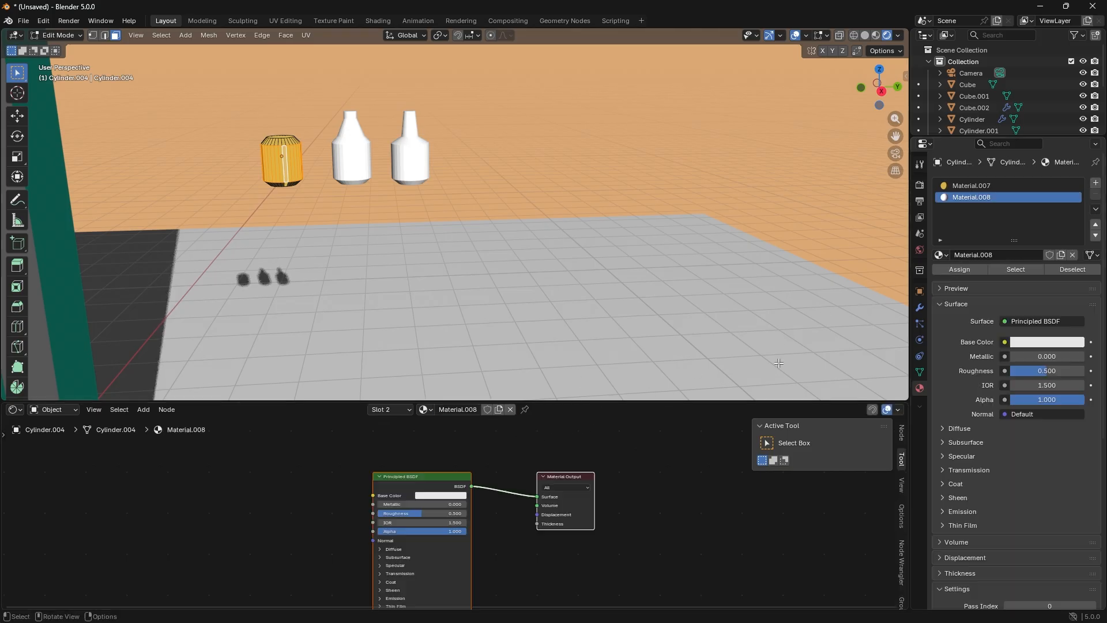
pyautogui.click(971, 271)
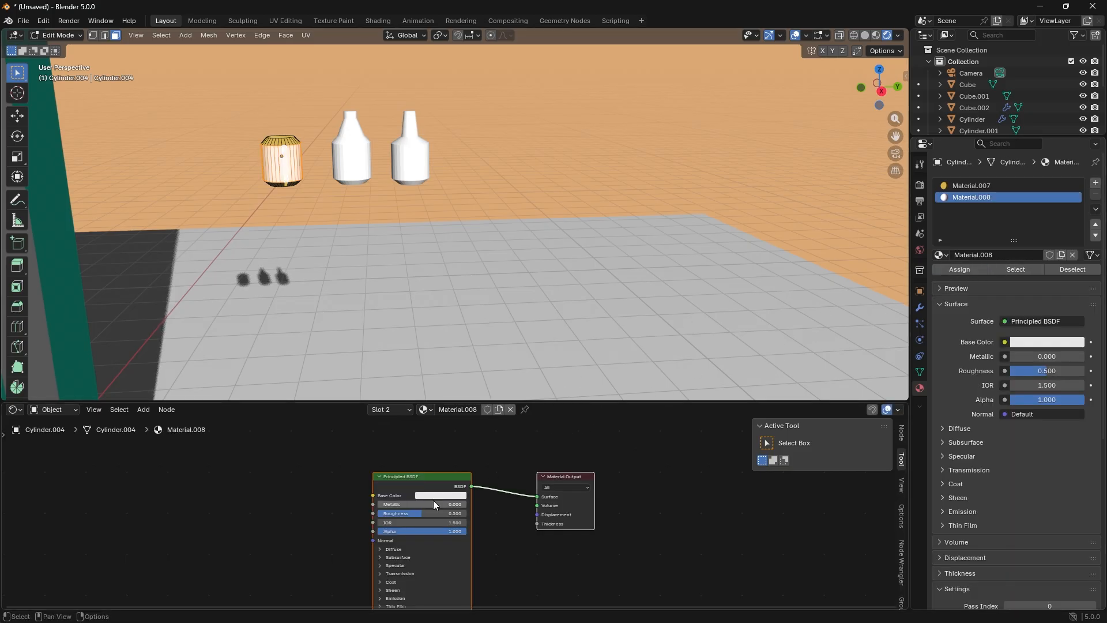
pyautogui.press('x')
pyautogui.hotkey('ctrl', 'v')
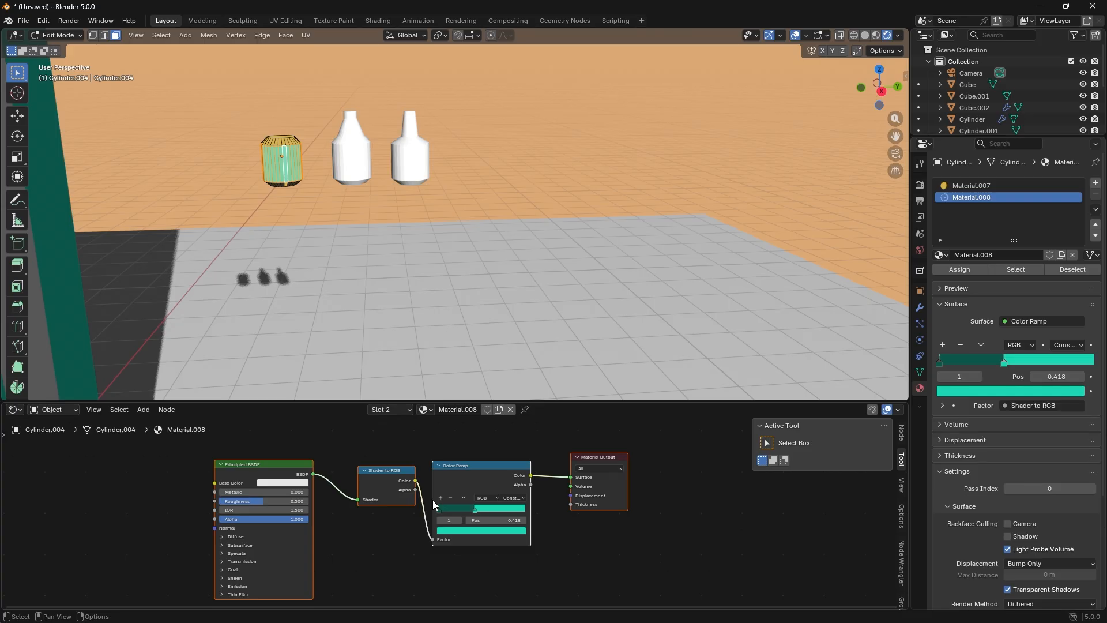
# - Recolour the can body's Color Ramp with a pink light stop and that pink, sampled and darkened to deep maroon, for the first stop
pyautogui.click(472, 530)
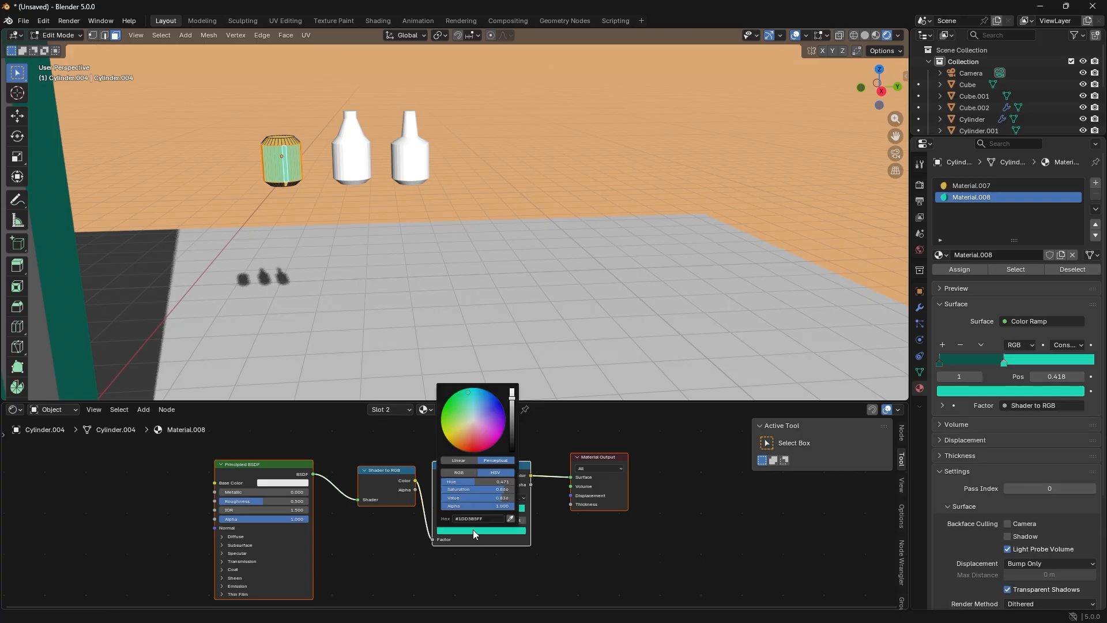
pyautogui.moveTo(473, 424); pyautogui.dragTo(479, 435)
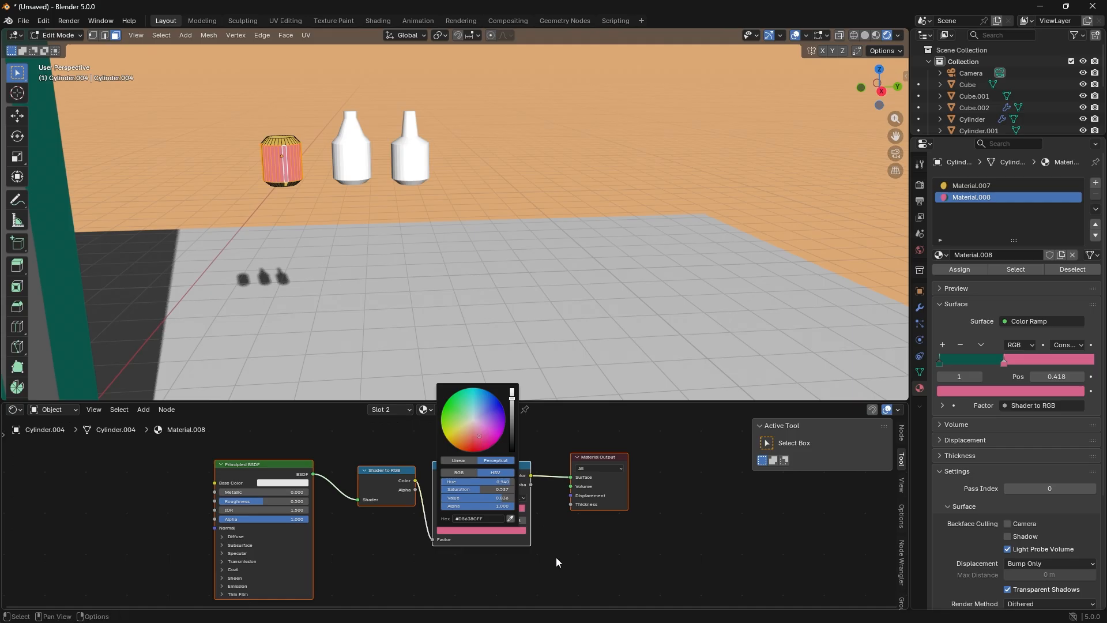
pyautogui.click(438, 512)
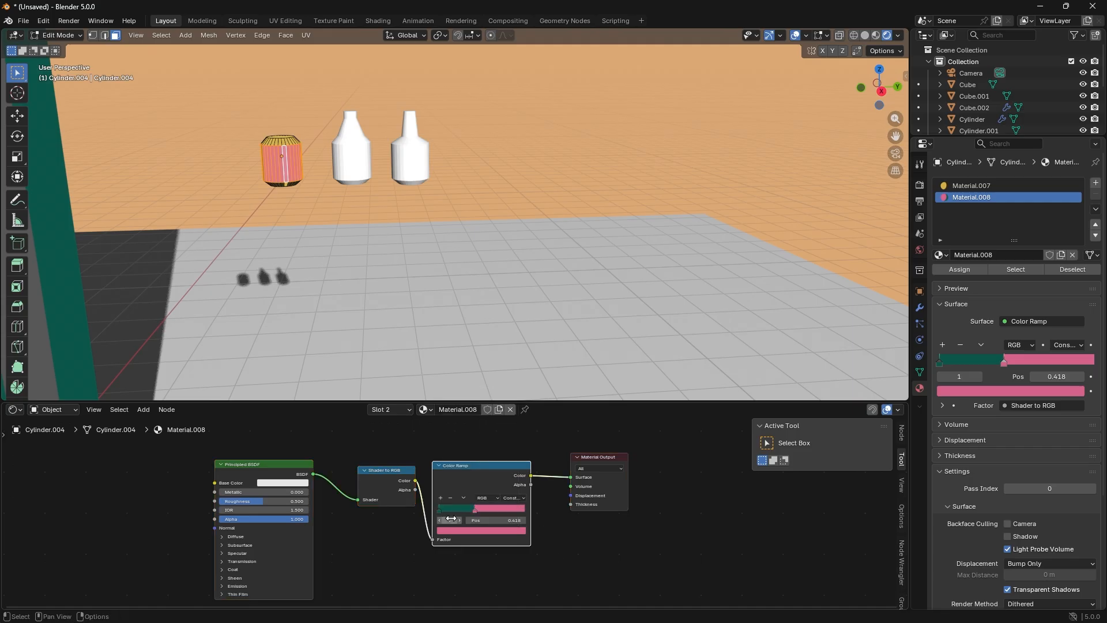
pyautogui.click(439, 510)
pyautogui.click(466, 529)
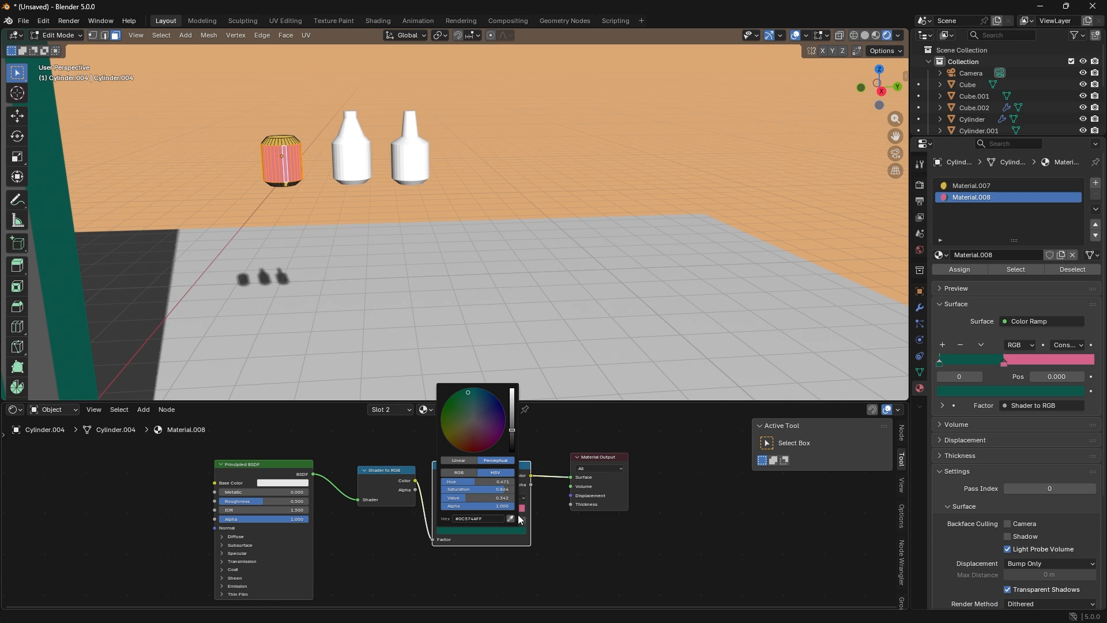
pyautogui.click(511, 518)
pyautogui.click(516, 509)
pyautogui.click(494, 528)
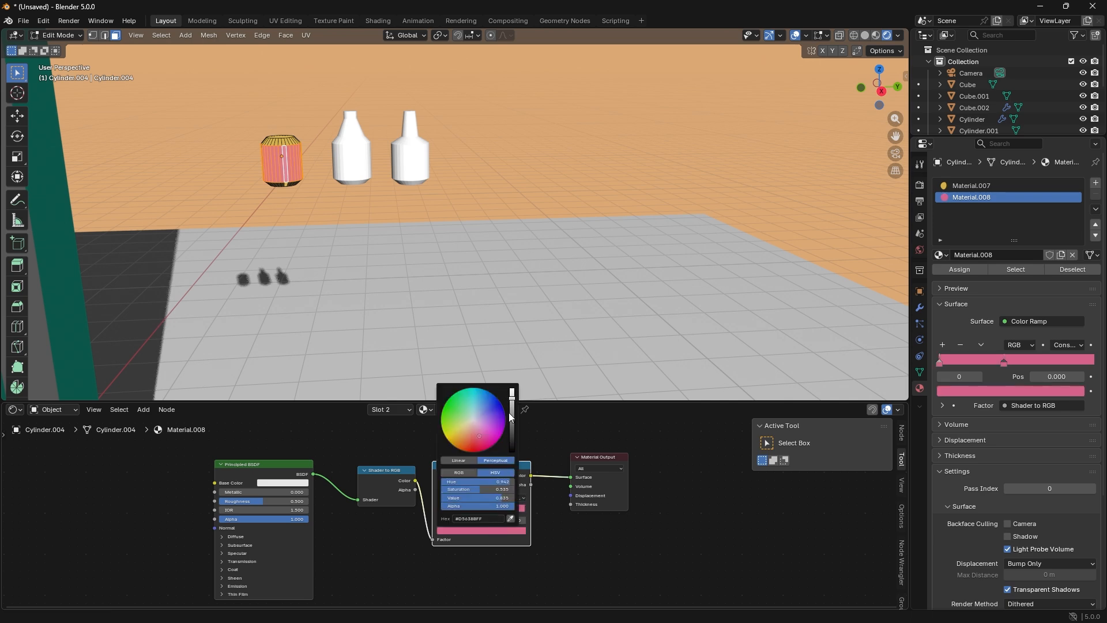
pyautogui.moveTo(512, 405); pyautogui.dragTo(512, 437)
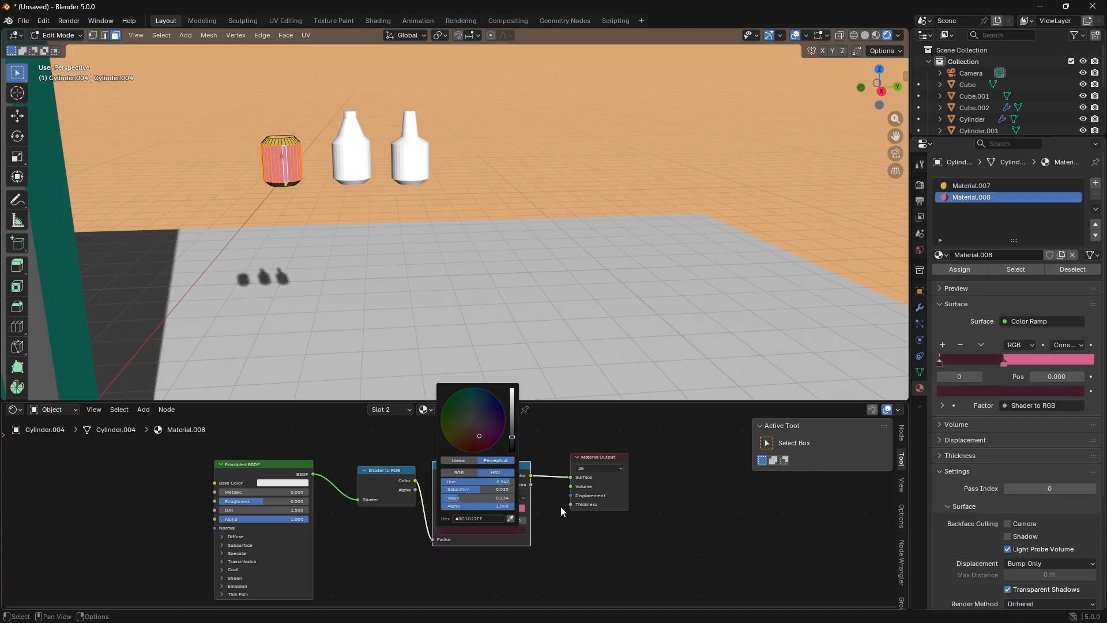
pyautogui.click(451, 173)
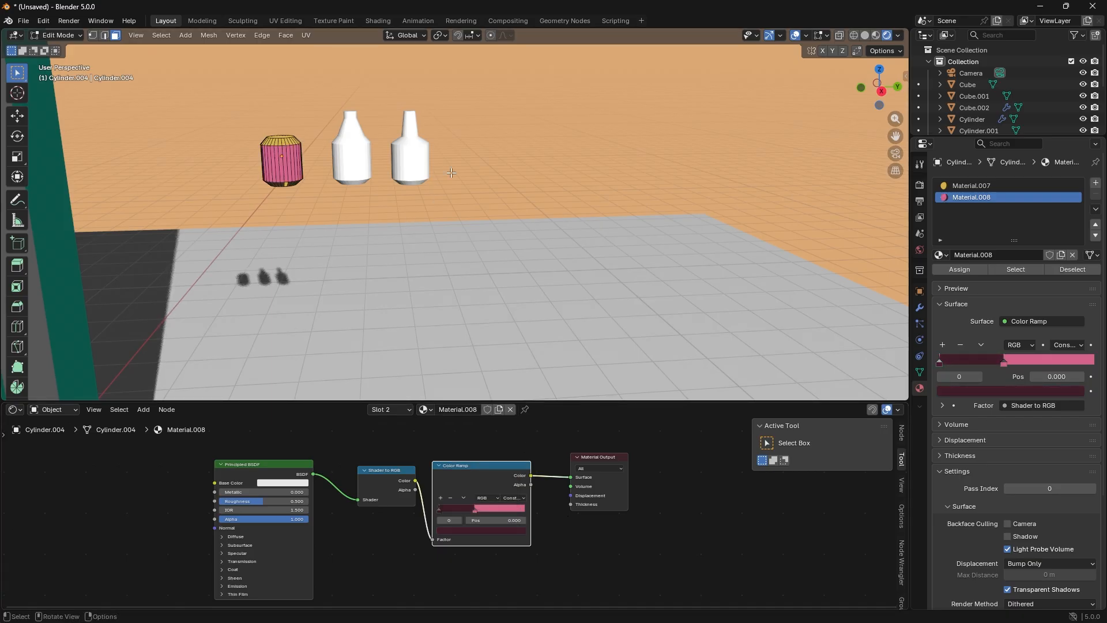
pyautogui.press('Tab')
# - Give the middle bottle a new material and replace its default nodes with the copied toon nodes
pyautogui.scroll(-1, 338, 170)
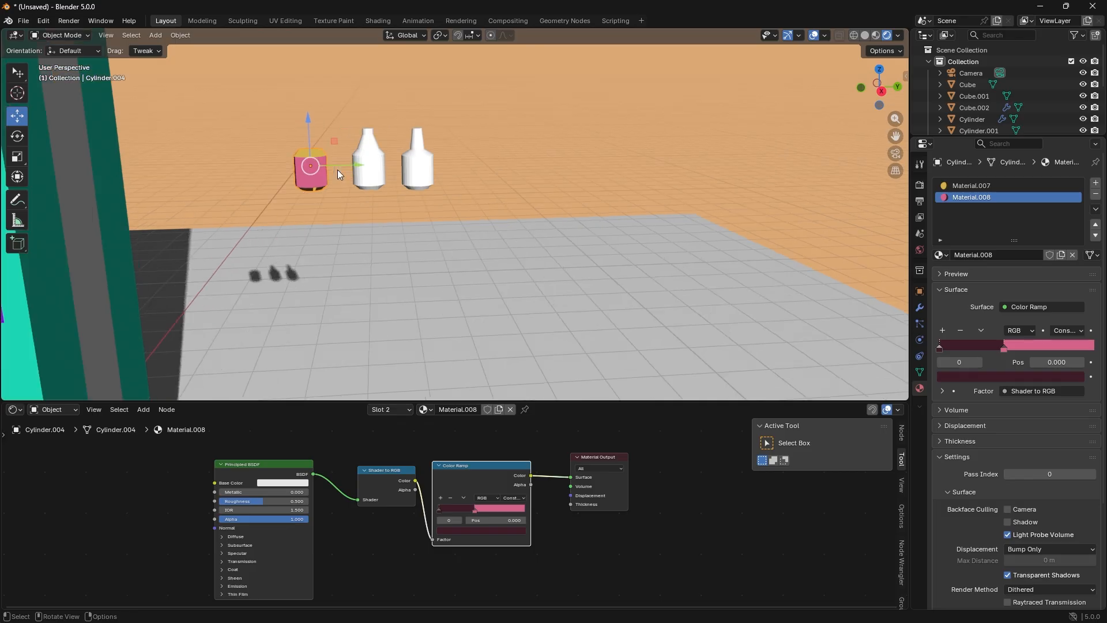
pyautogui.scroll(2, 347, 177)
pyautogui.click(348, 158)
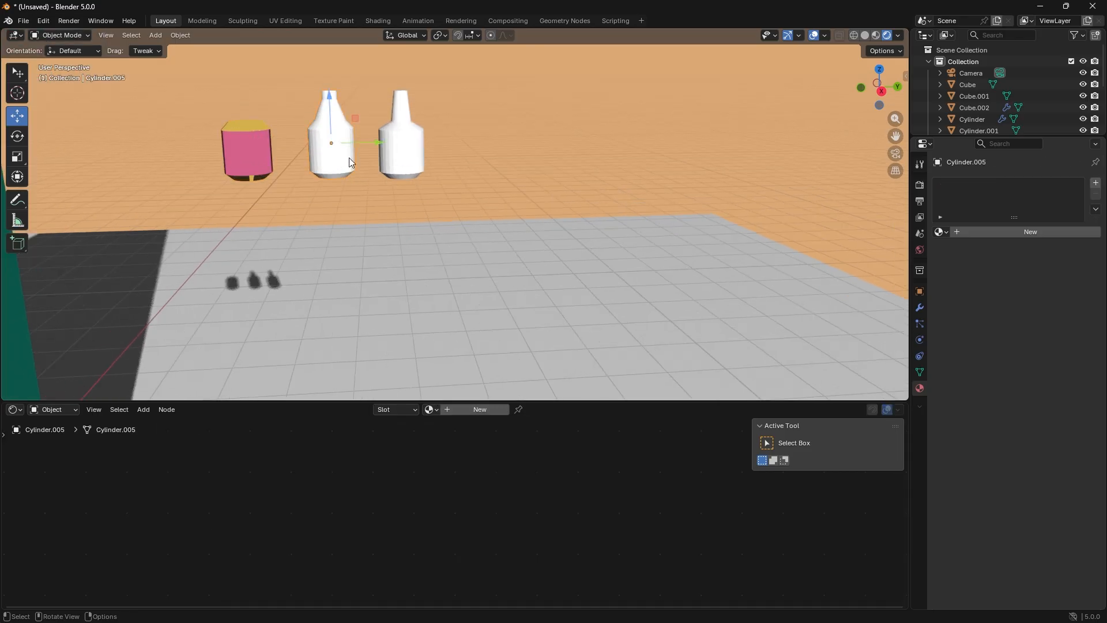
pyautogui.click(464, 410)
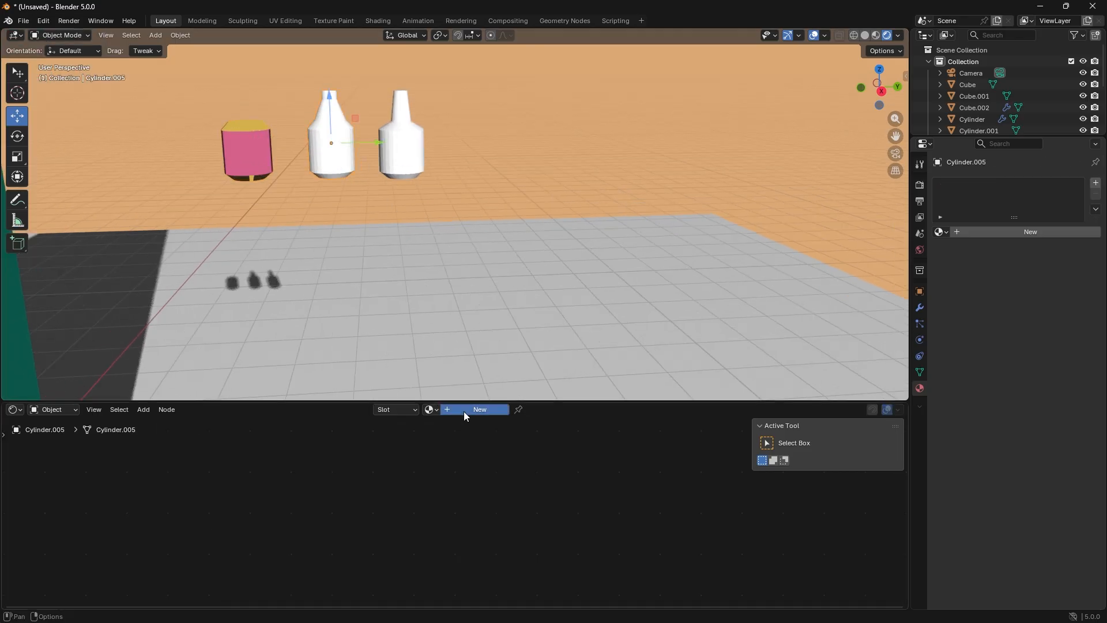
pyautogui.press('x')
pyautogui.hotkey('ctrl', 'v')
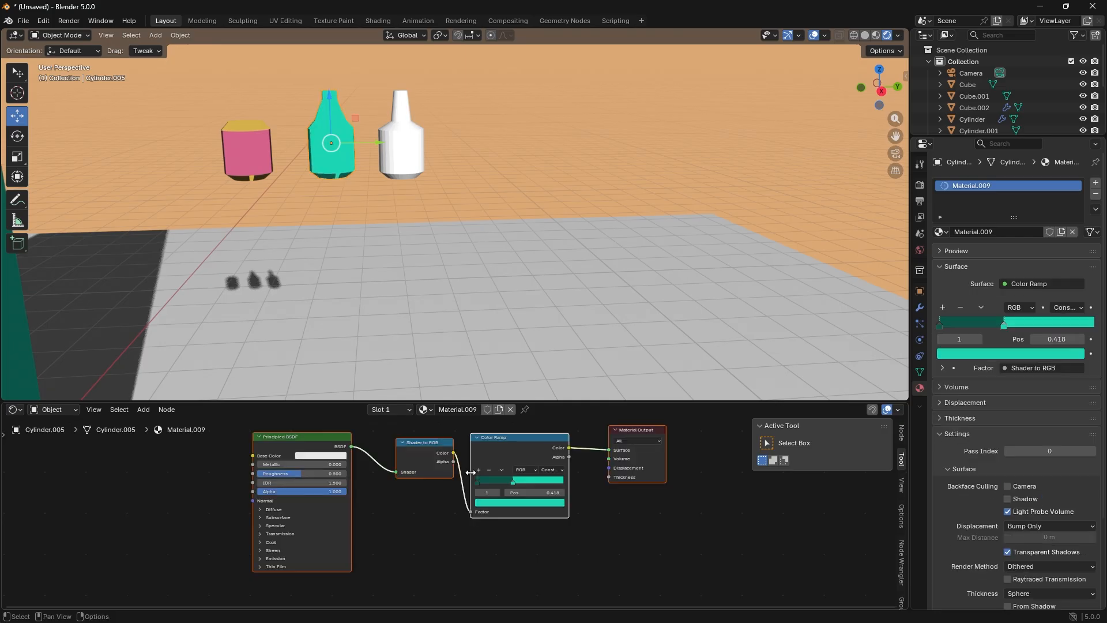
# - Recolour the middle bottle's Color Ramp with a violet-blue light stop and a dark navy first stop
pyautogui.click(535, 504)
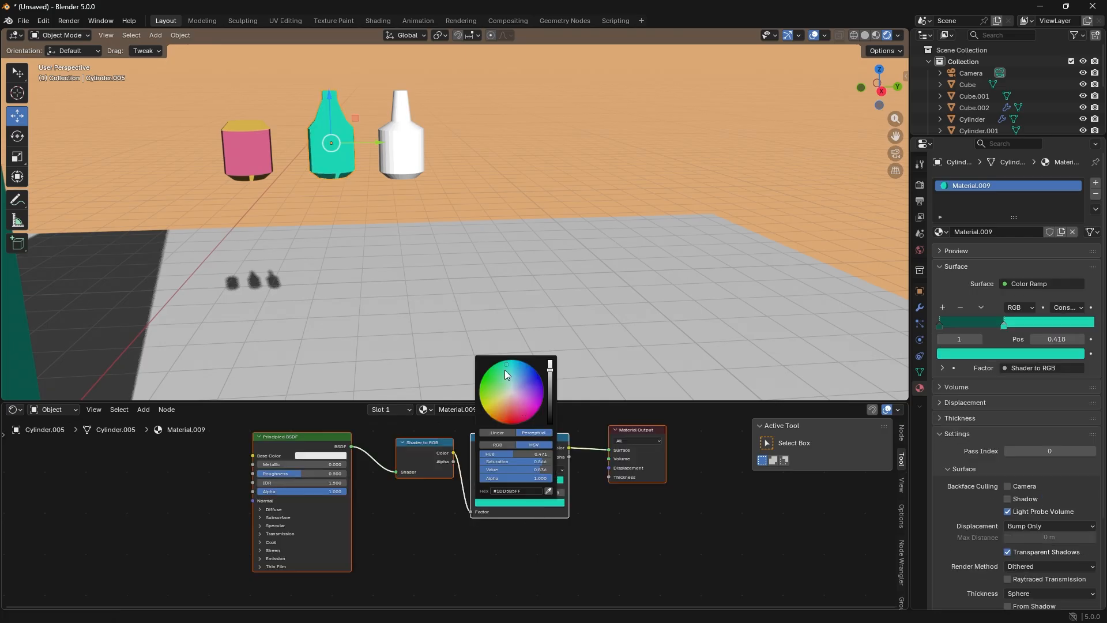
pyautogui.moveTo(506, 375); pyautogui.dragTo(527, 380)
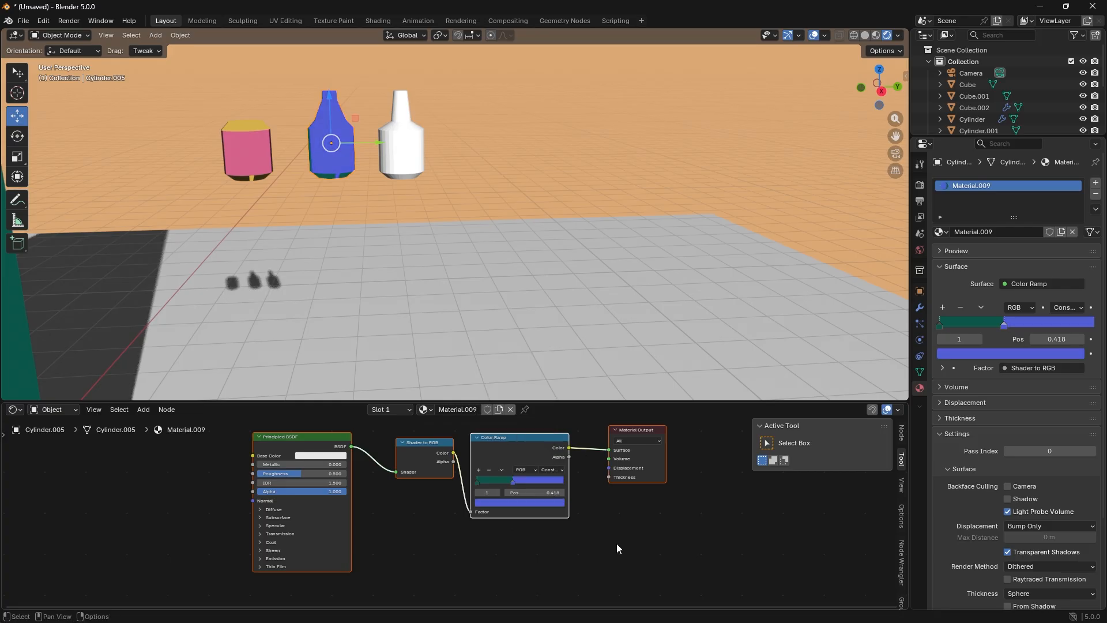
pyautogui.click(479, 482)
pyautogui.click(512, 502)
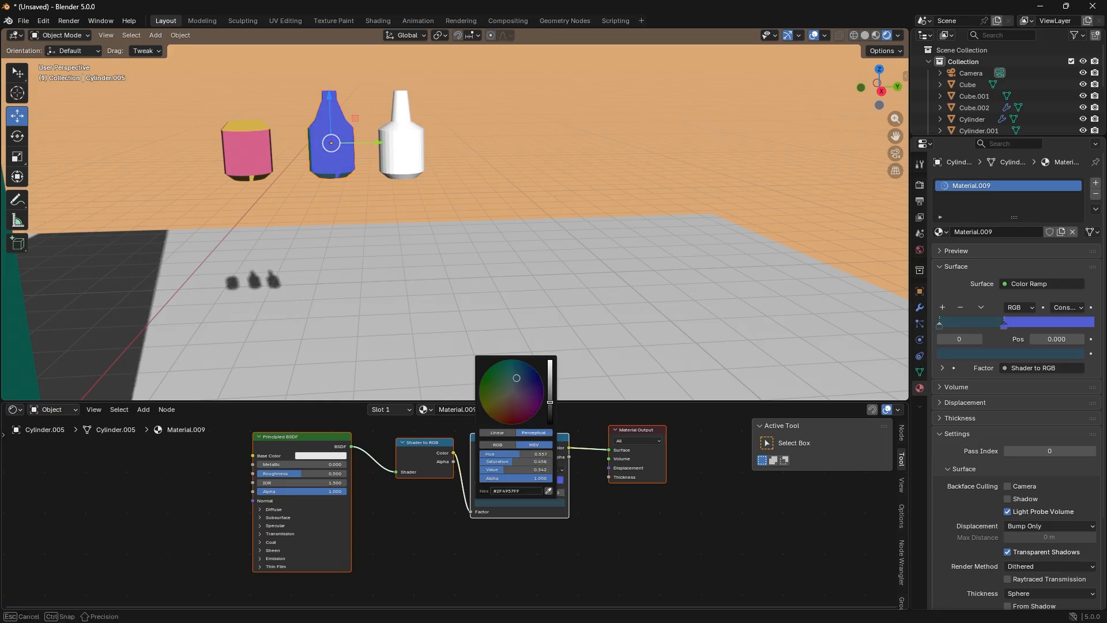
pyautogui.click(523, 385)
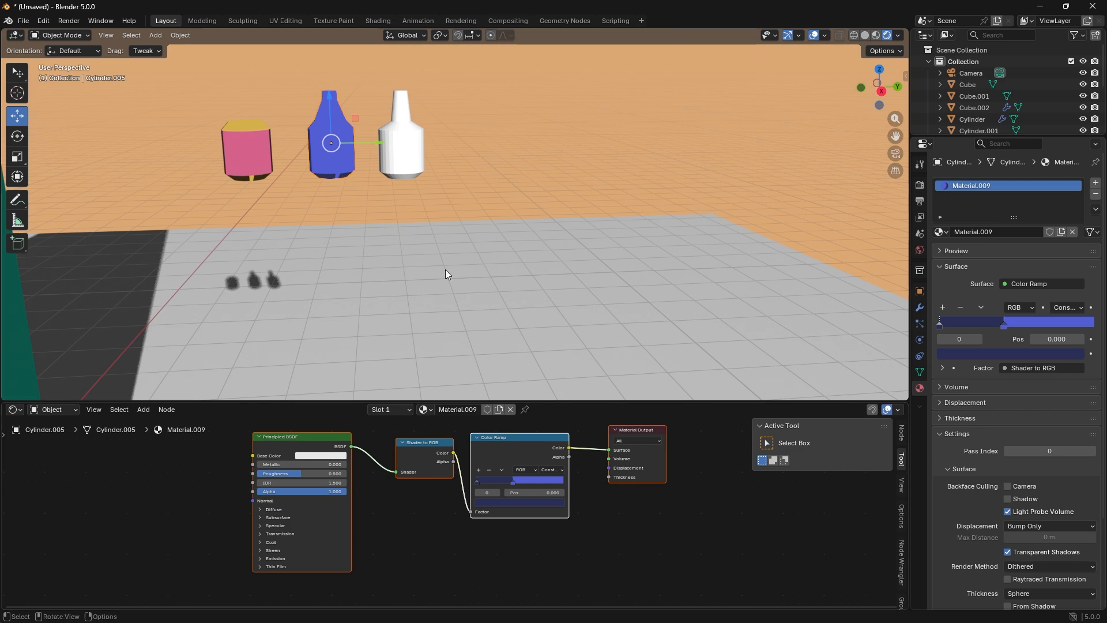
# - Assign the middle bottle's body face loop a second slot with a new material built from the copied toon nodes
pyautogui.press('Tab')
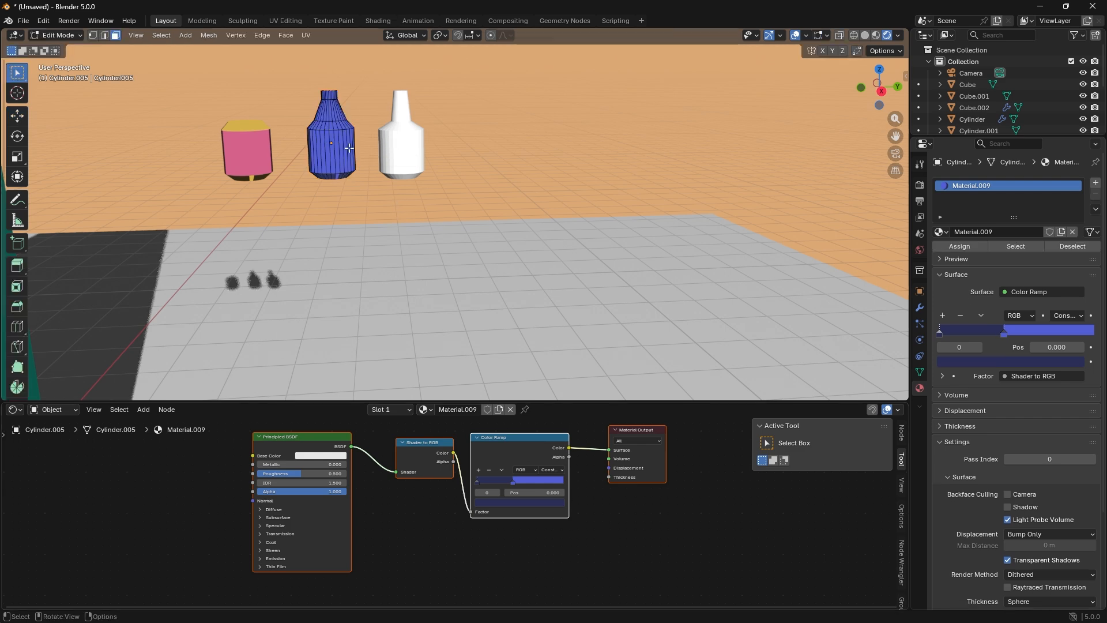
pyautogui.click(324, 152)
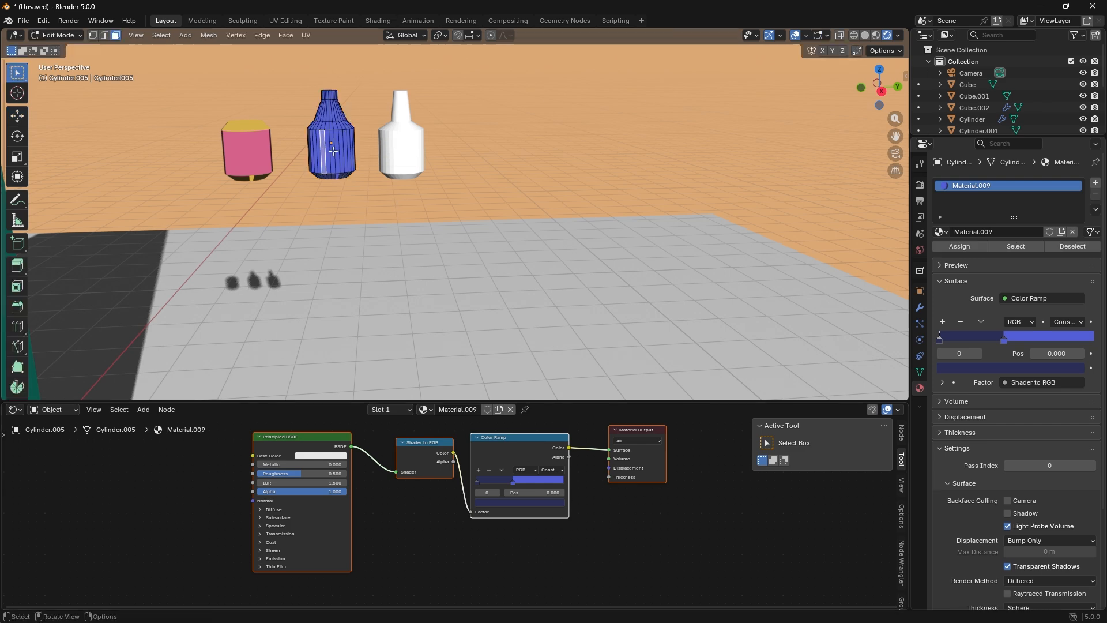
pyautogui.keyDown('alt'); pyautogui.click(330, 154); pyautogui.keyUp('alt')
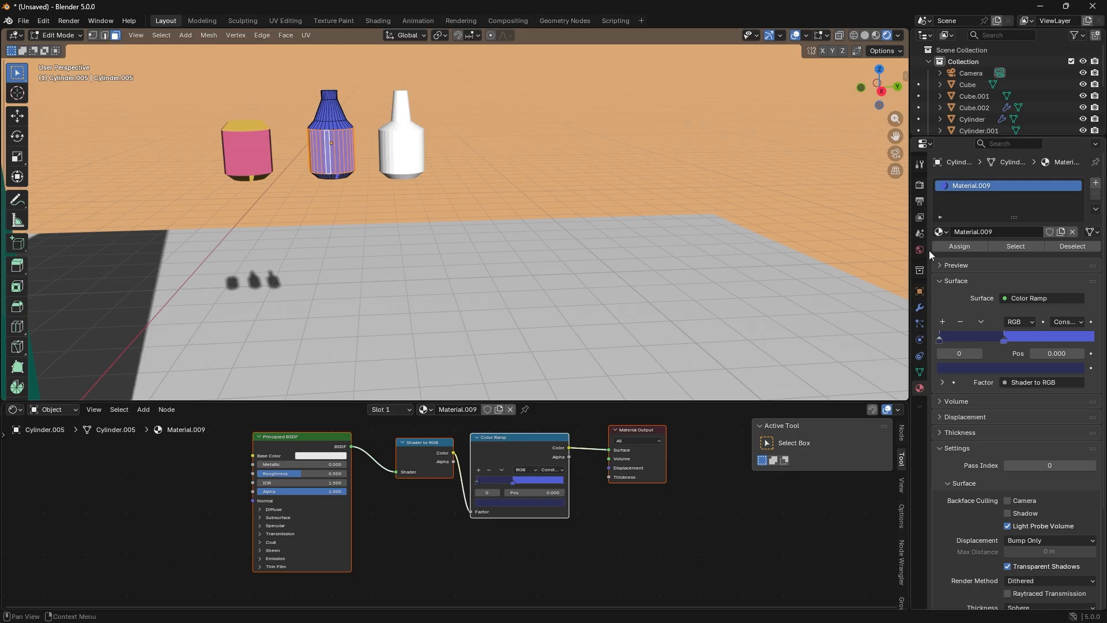
pyautogui.click(1095, 183)
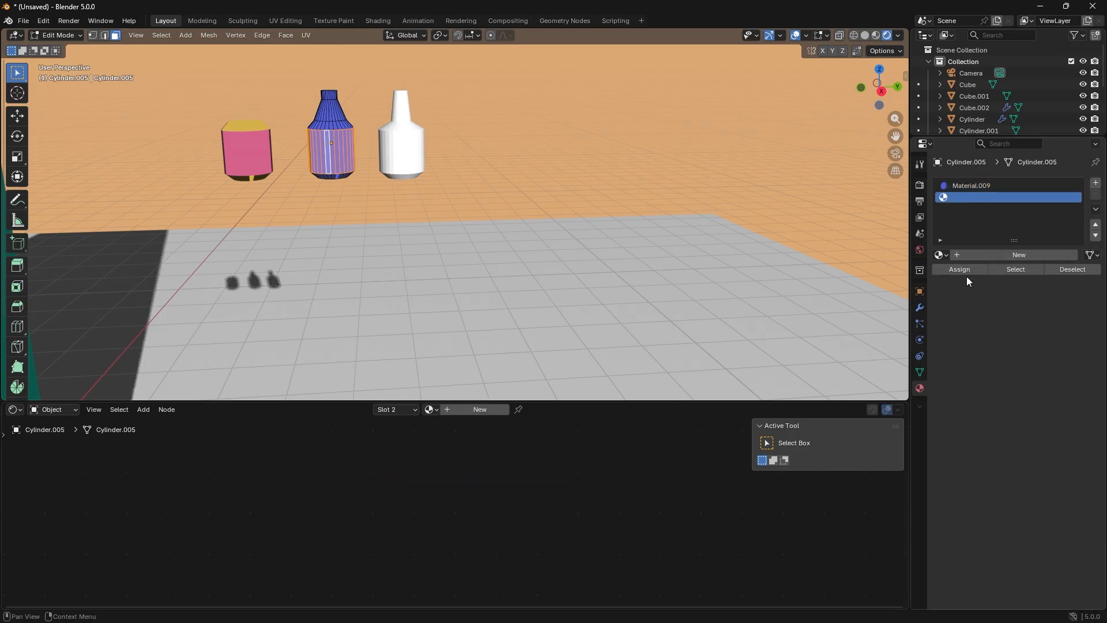
pyautogui.click(963, 268)
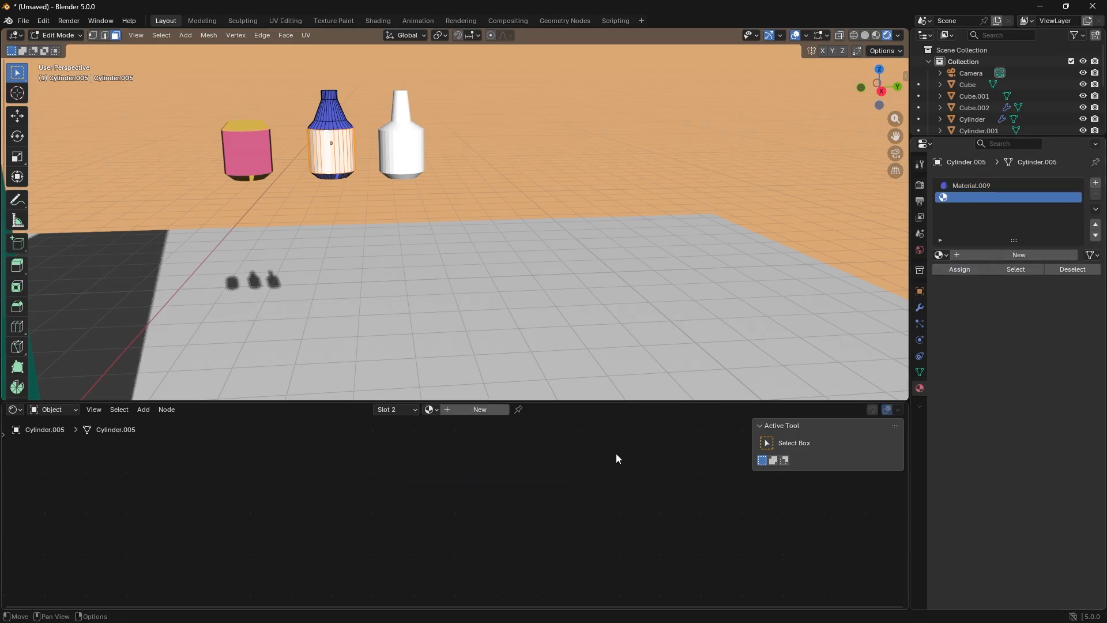
pyautogui.click(480, 410)
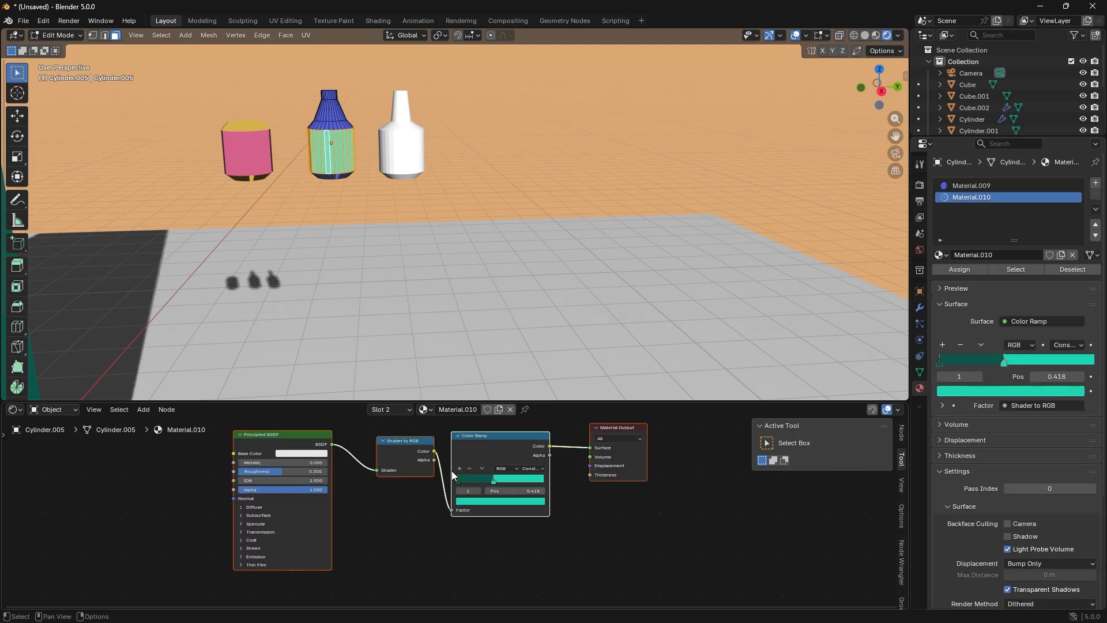
# - Recolour the middle bottle body's Color Ramp with an orange light stop and a dark olive-brown first stop, then return to Object Mode
pyautogui.click(500, 502)
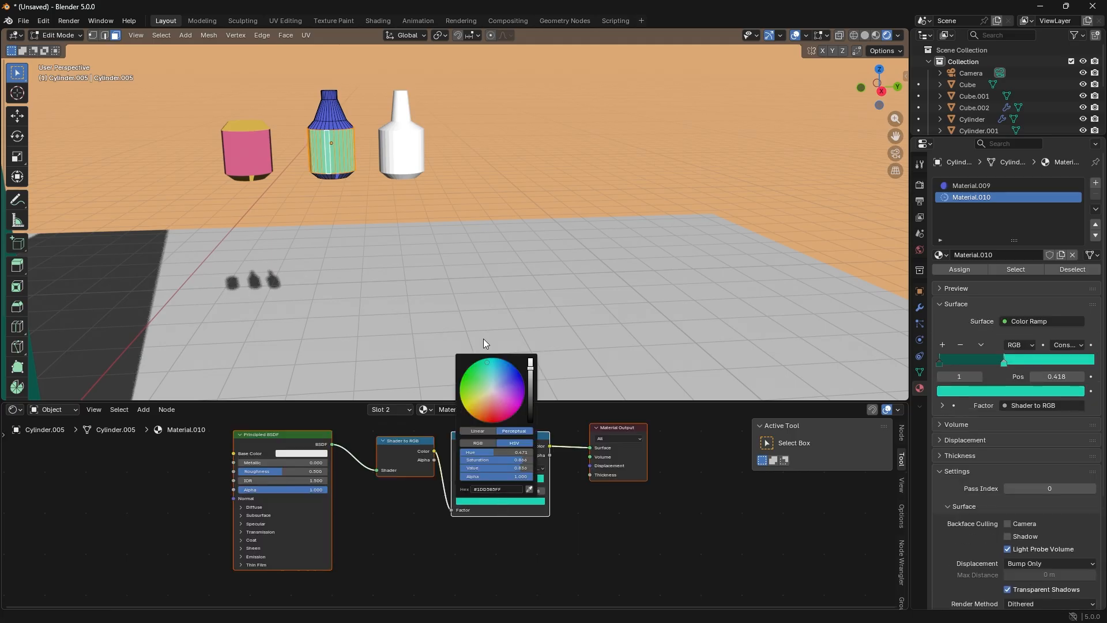
pyautogui.click(479, 409)
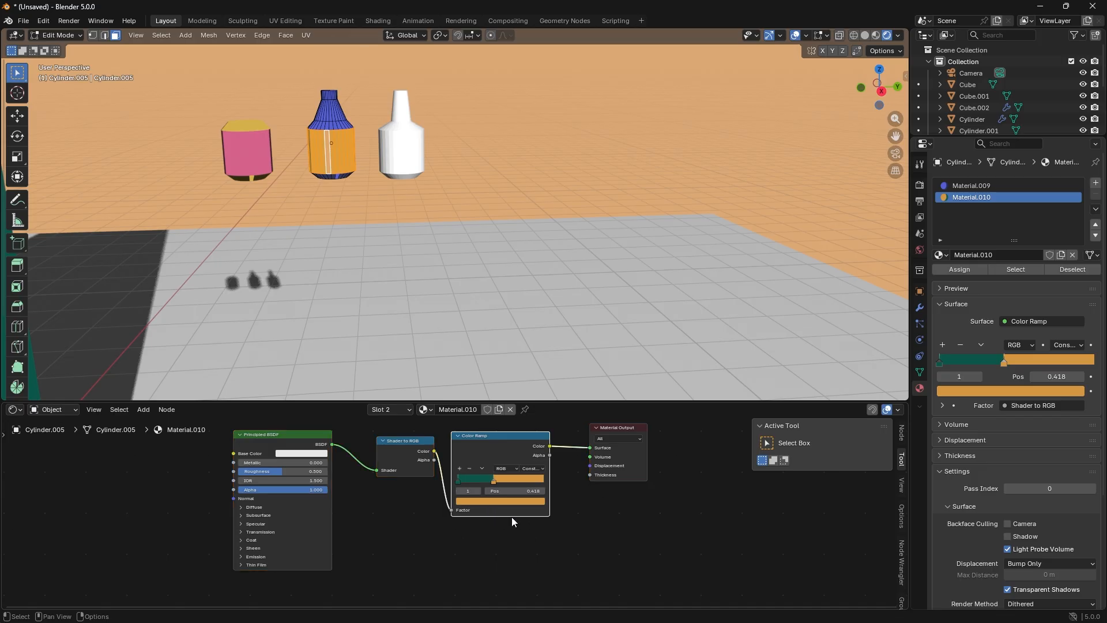
pyautogui.click(458, 480)
pyautogui.click(489, 501)
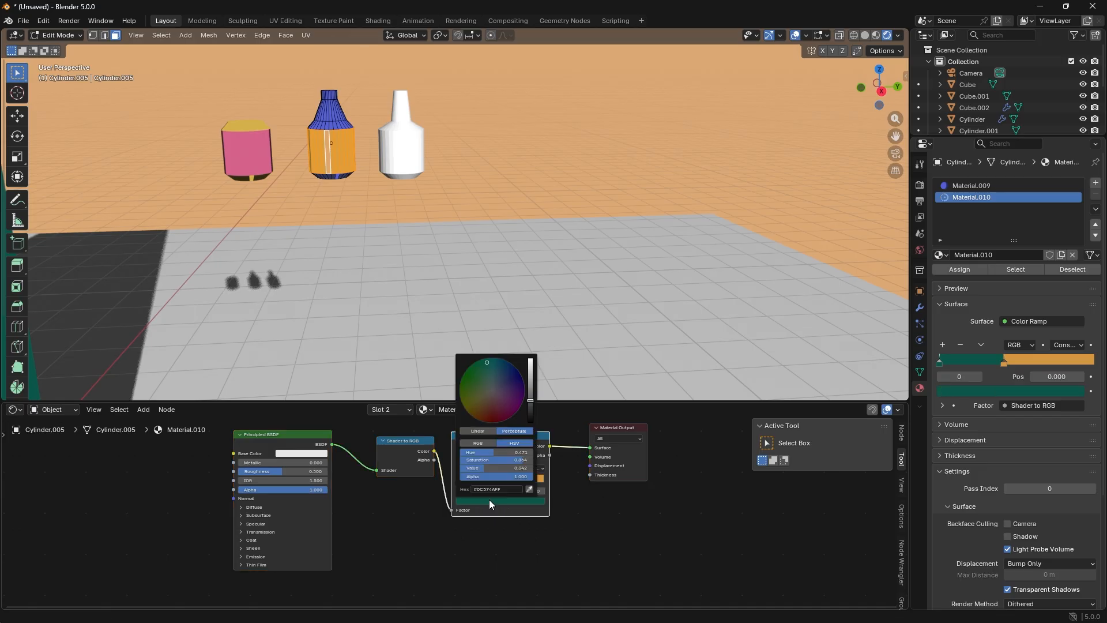
pyautogui.moveTo(498, 374); pyautogui.dragTo(472, 406)
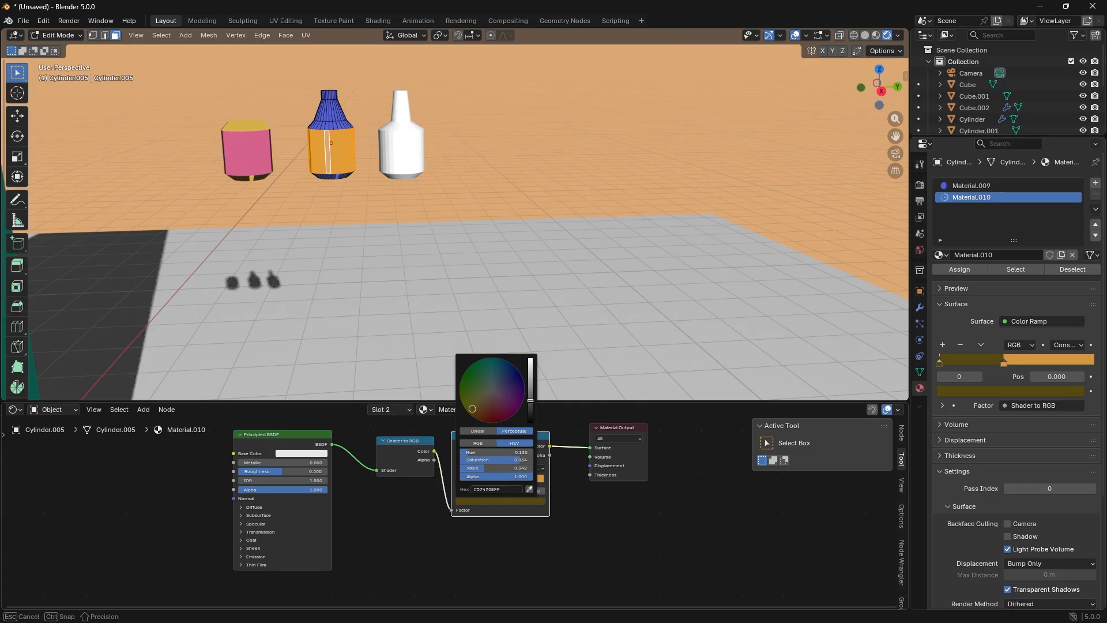
pyautogui.click(583, 501)
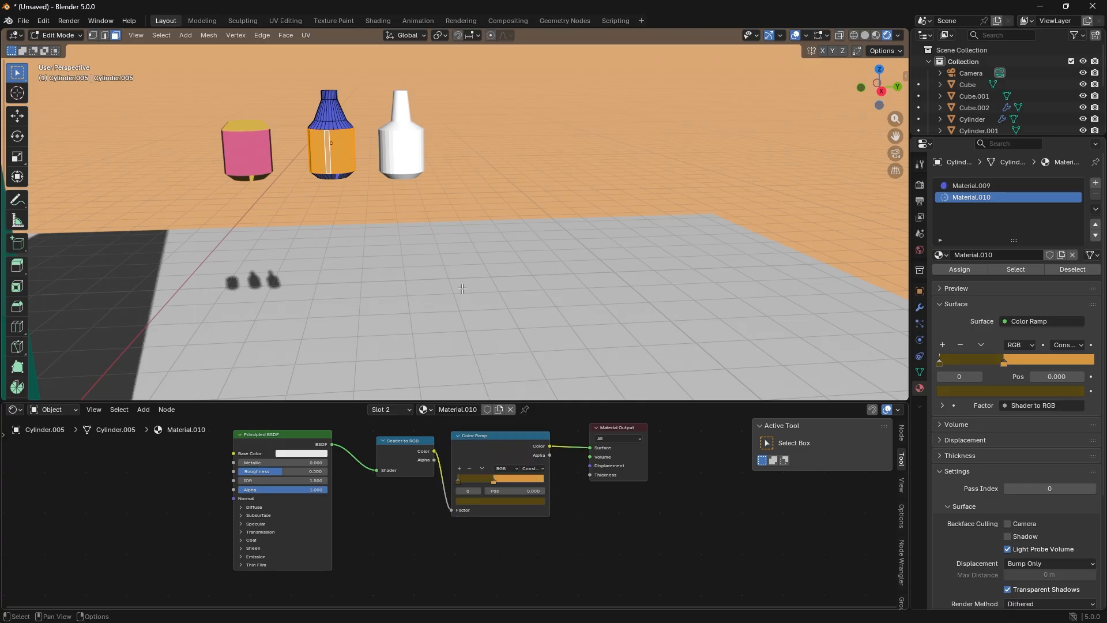
pyautogui.press('Tab')
# - Give the remaining white, narrow-necked bottle a new material and replace its default nodes with the copied toon nodes
pyautogui.click(405, 149)
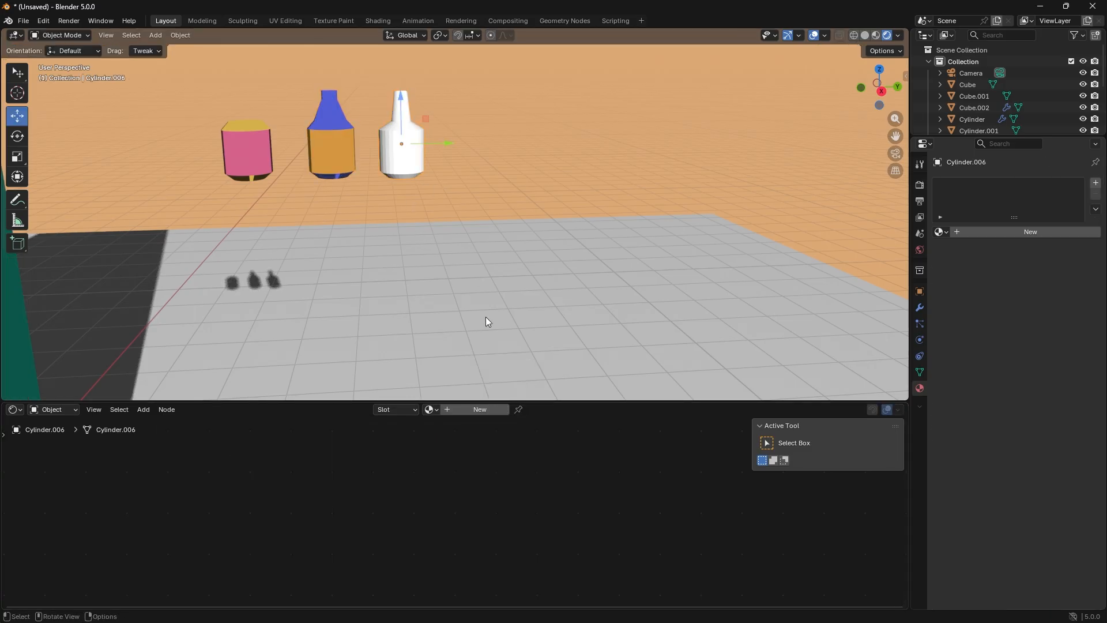
pyautogui.click(479, 409)
pyautogui.press('x')
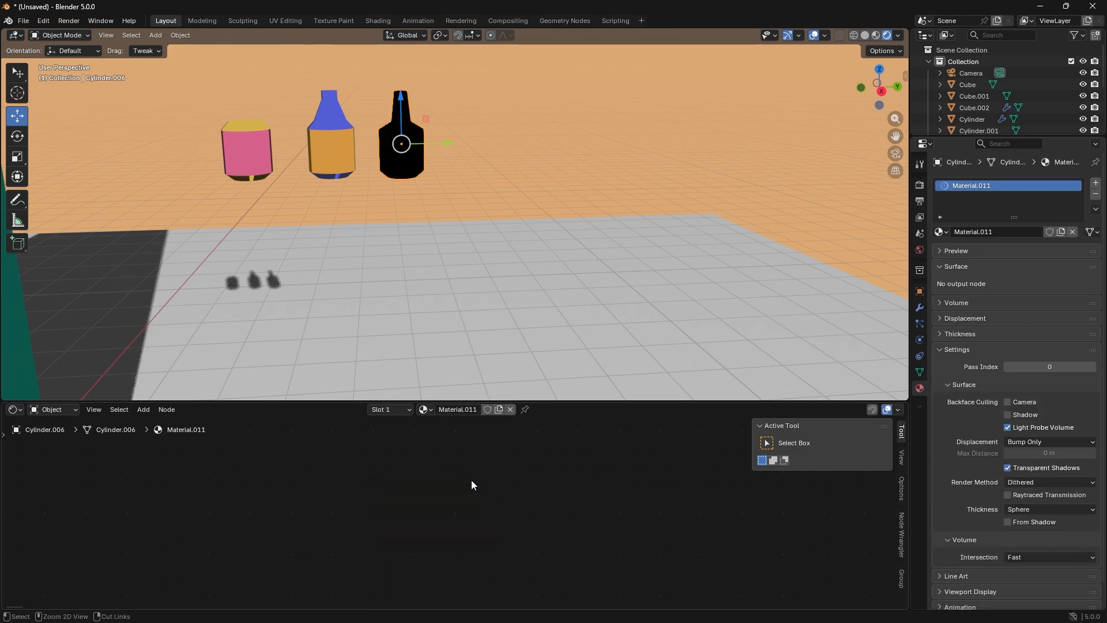
pyautogui.hotkey('ctrl', 'v')
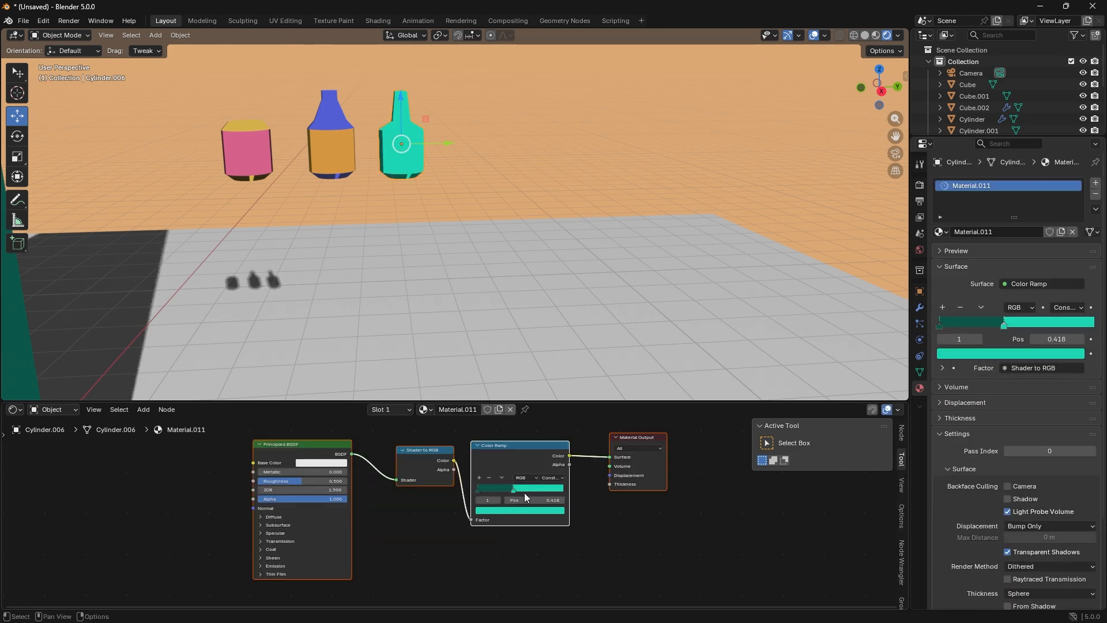
# - Recolour the narrow-necked bottle's Color Ramp with a sky-blue light stop and a dark blue-teal first stop
pyautogui.click(526, 511)
pyautogui.moveTo(531, 391); pyautogui.dragTo(516, 381)
pyautogui.click(476, 490)
pyautogui.click(503, 511)
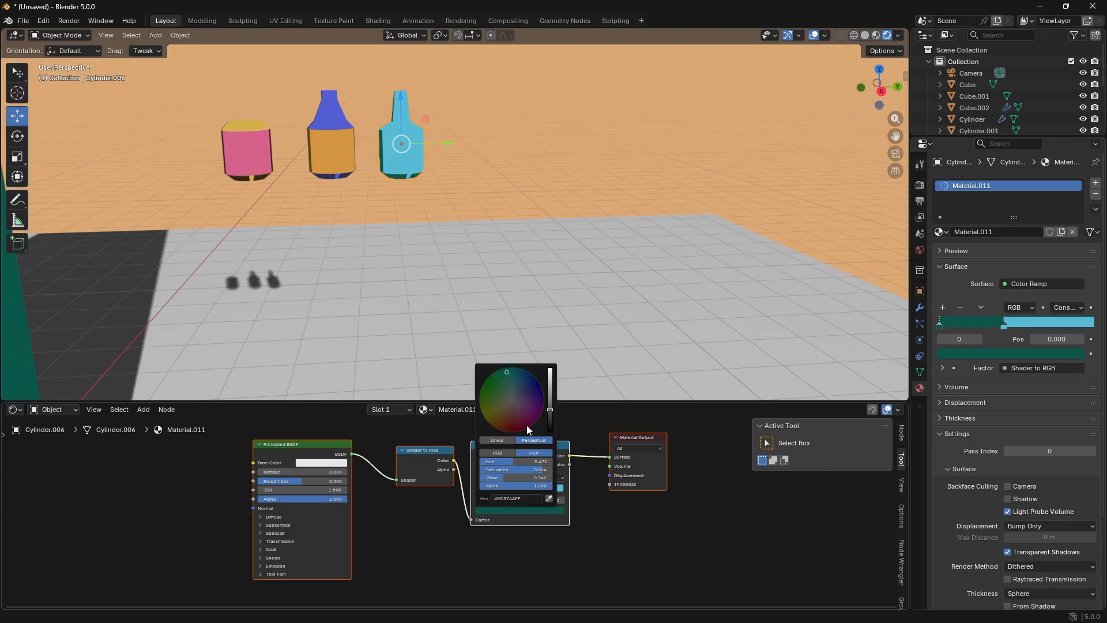
pyautogui.moveTo(538, 401); pyautogui.dragTo(517, 376)
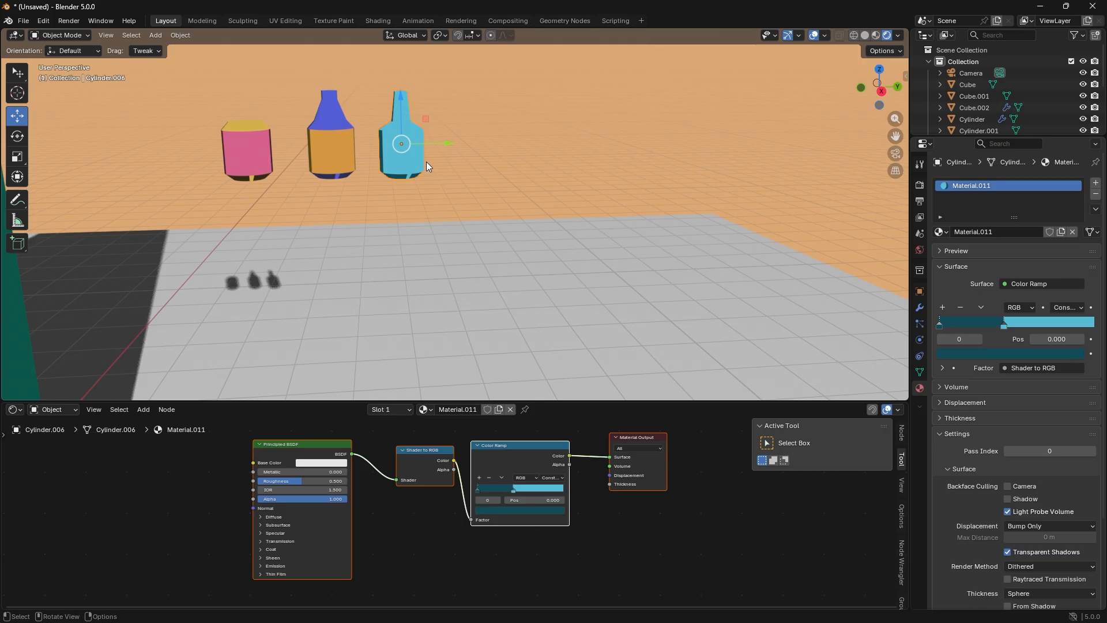
# - Assign the narrow-necked bottle's body face loop a second slot and create a new material in it
pyautogui.press('Tab')
pyautogui.click(392, 150)
pyautogui.keyDown('ctrl'); pyautogui.click(400, 152); pyautogui.keyUp('ctrl')
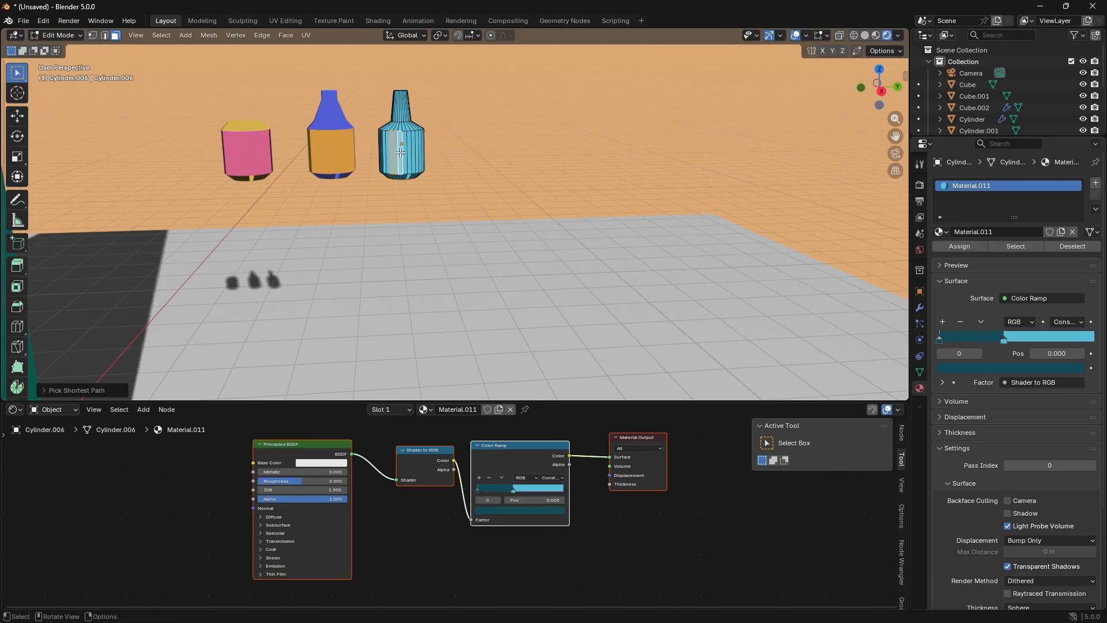
pyautogui.keyDown('alt'); pyautogui.click(407, 153); pyautogui.keyUp('alt')
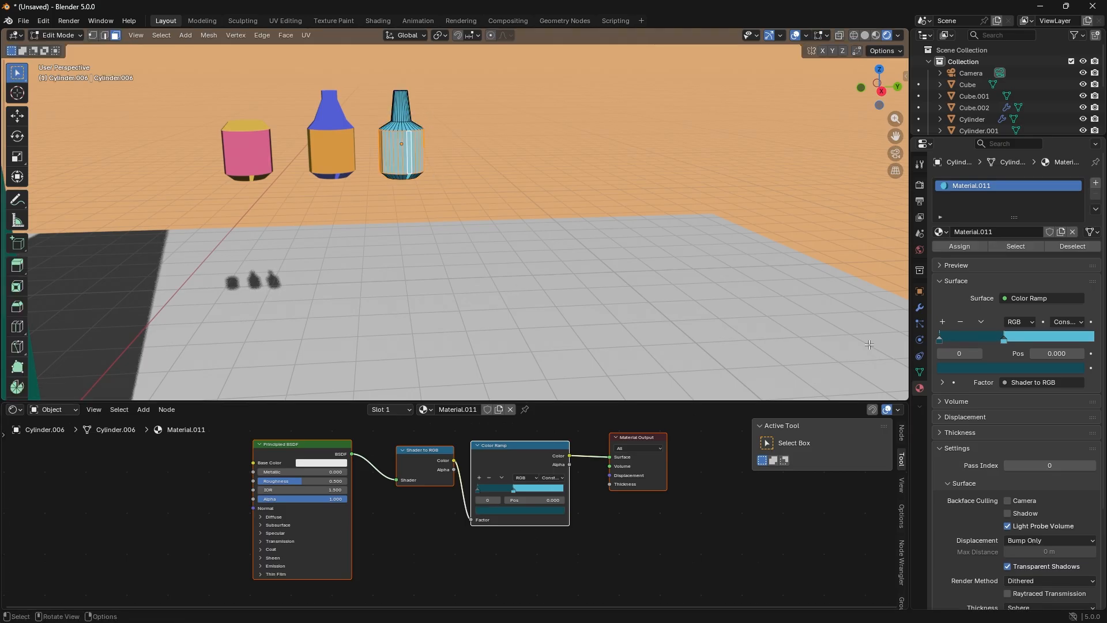
pyautogui.click(1095, 183)
pyautogui.click(965, 270)
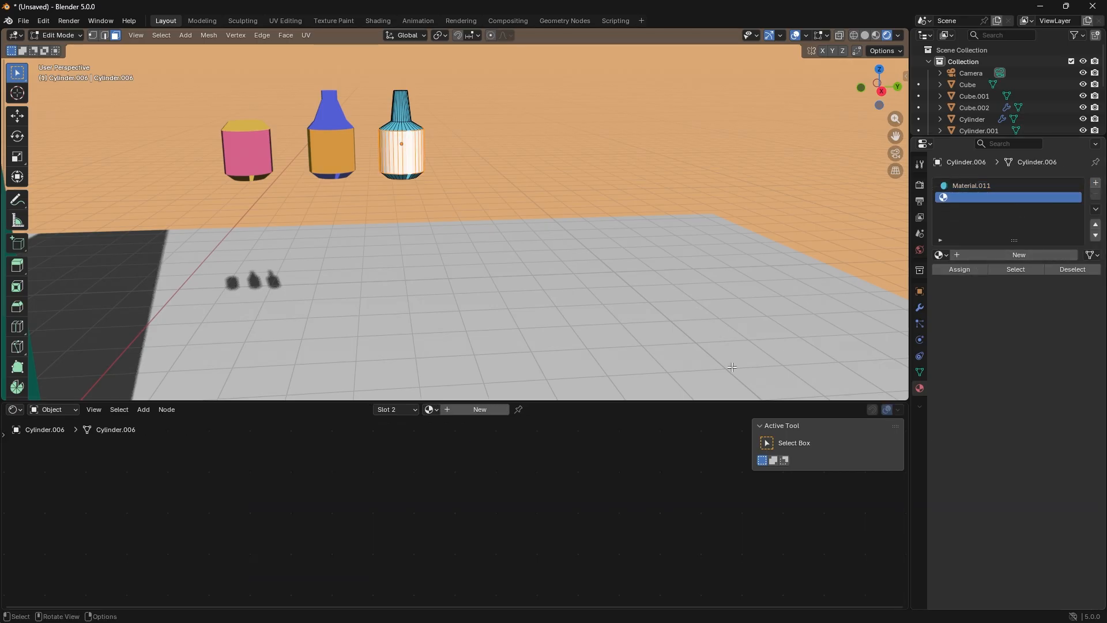
pyautogui.click(478, 410)
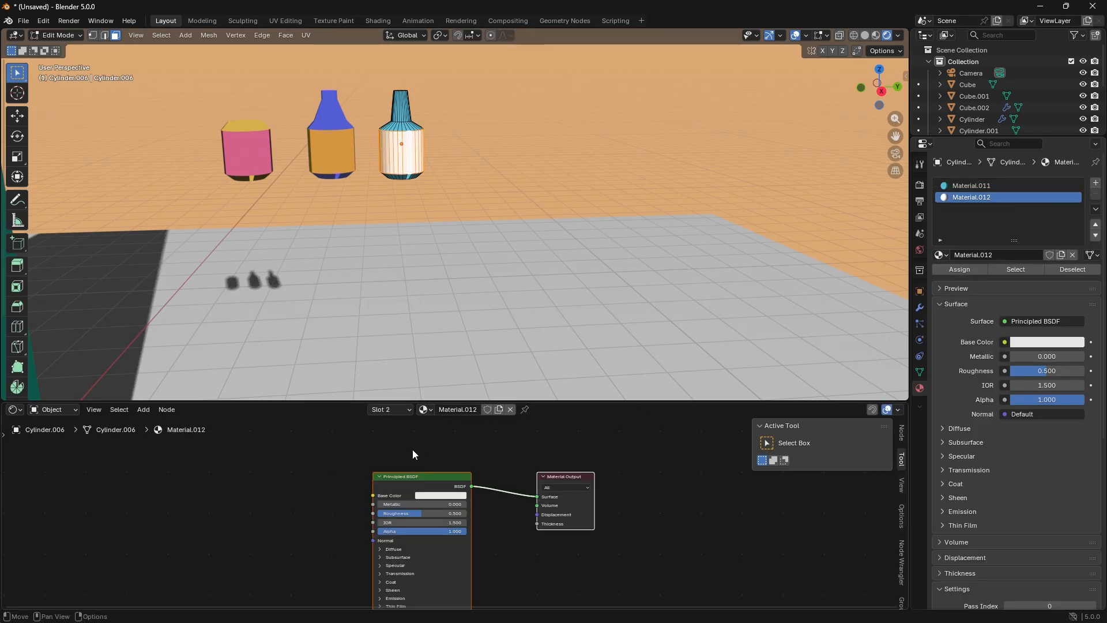
# - Replace the new second-slot material's default nodes with the copied Shader to RGB and Color Ramp toon nodes
pyautogui.press('x')
pyautogui.hotkey('ctrl', 'v')
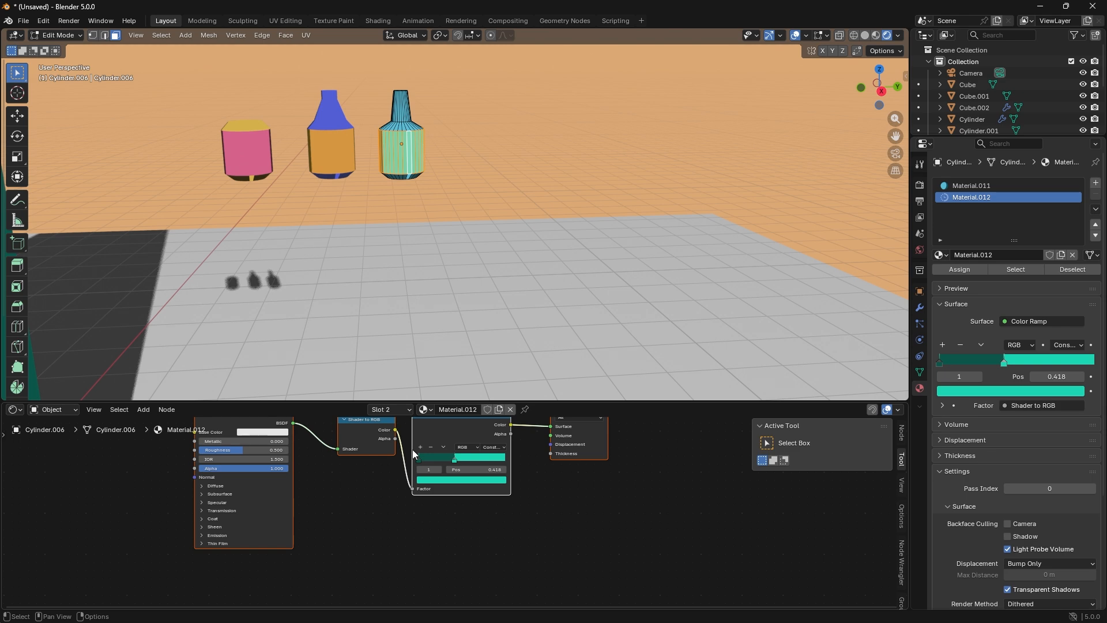
pyautogui.moveTo(488, 531)
pyautogui.mouseDown(button='middle')
pyautogui.moveTo(478, 574)
pyautogui.moveTo(484, 532)
pyautogui.mouseUp(button='middle')
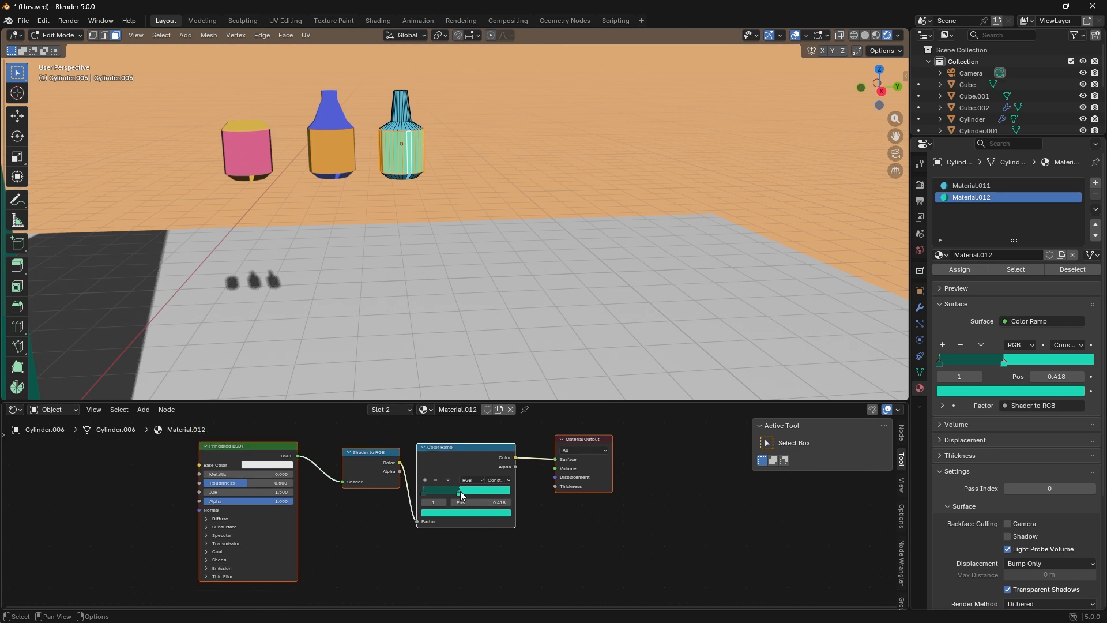
# - Recolour the narrow-necked bottle body's Color Ramp with a light green stop and a dark green first stop, then return to Object Mode
pyautogui.click(469, 513)
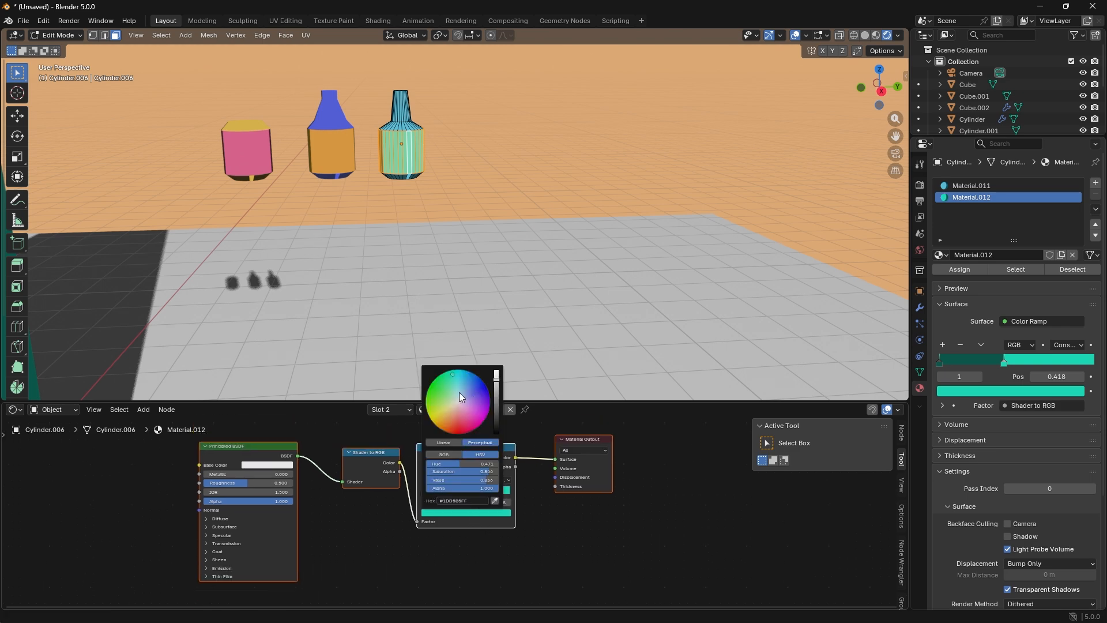
pyautogui.moveTo(459, 392)
pyautogui.mouseDown()
pyautogui.moveTo(429, 397)
pyautogui.moveTo(443, 387)
pyautogui.mouseUp()
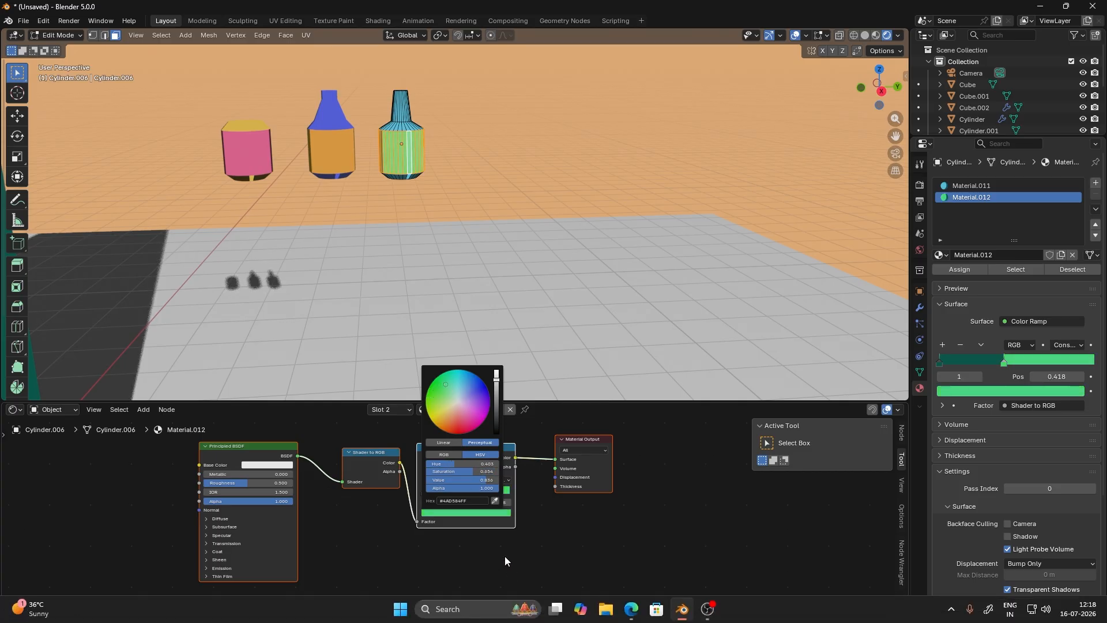
pyautogui.click(424, 490)
pyautogui.click(455, 512)
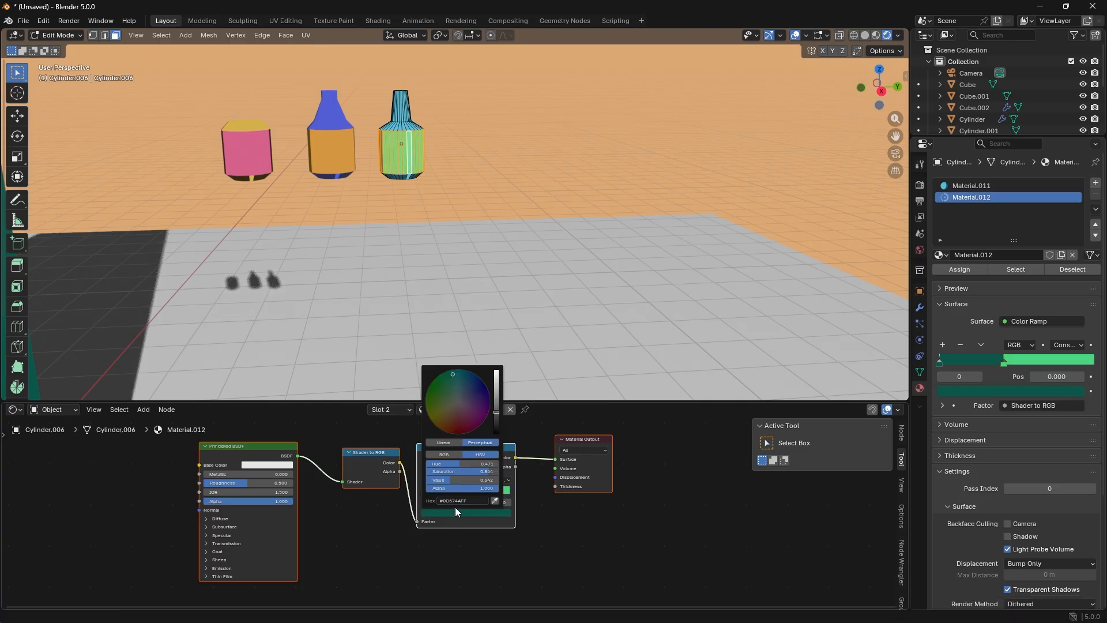
pyautogui.moveTo(447, 382); pyautogui.dragTo(439, 382)
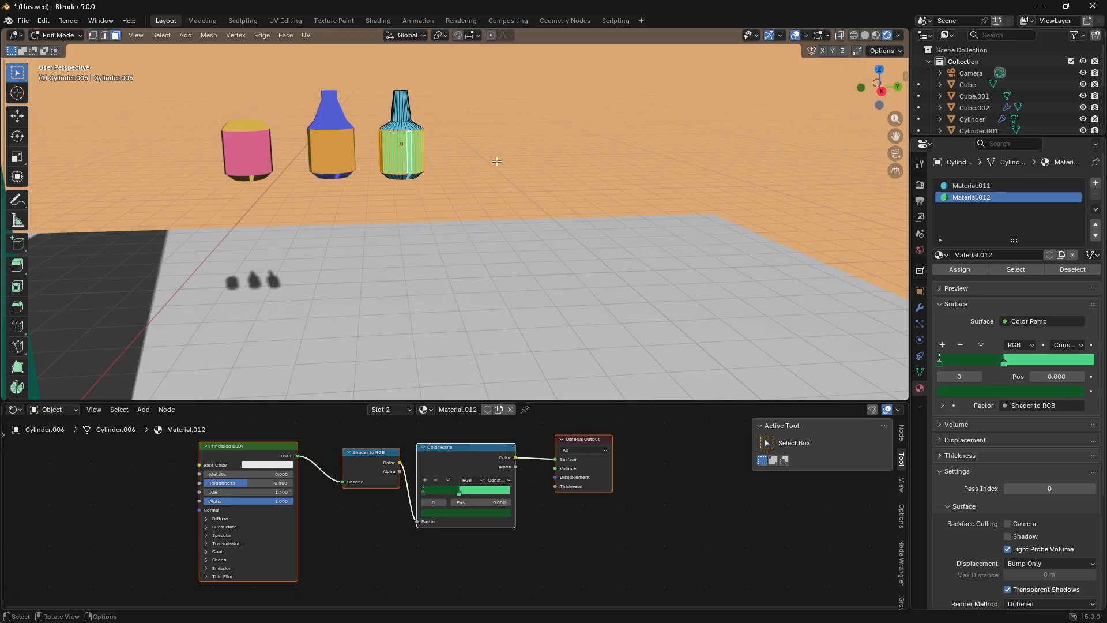
pyautogui.press('Tab')
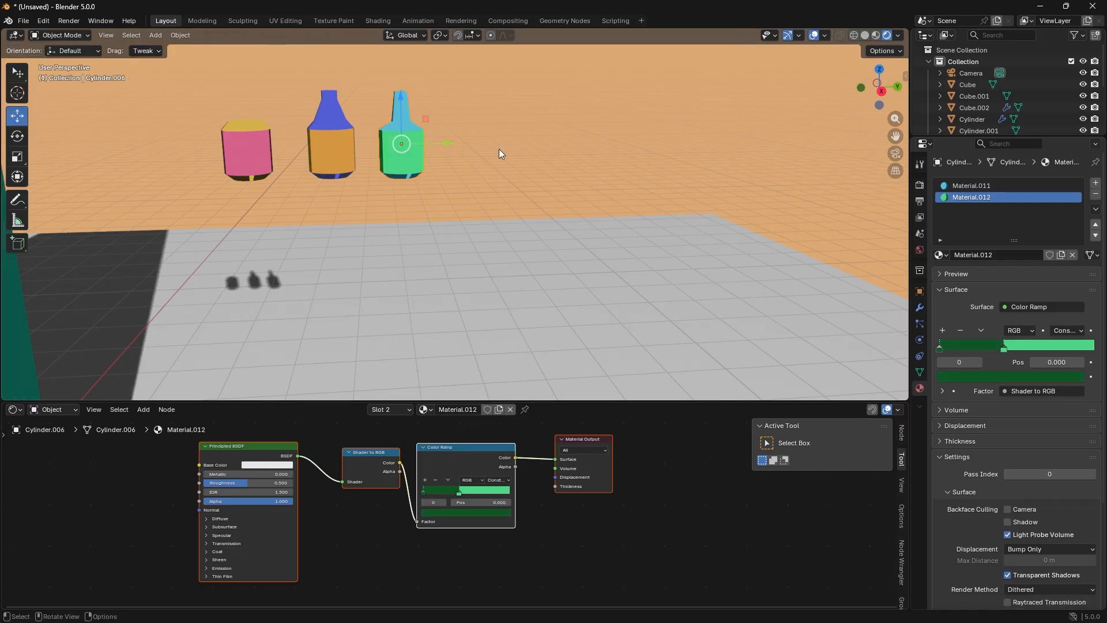
# - Assign the light grey Material.005 to the narrow slanted face and the wide slanted-edge face in the cabinet front's stripe band, then return to Object Mode
pyautogui.scroll(-6, 499, 148)
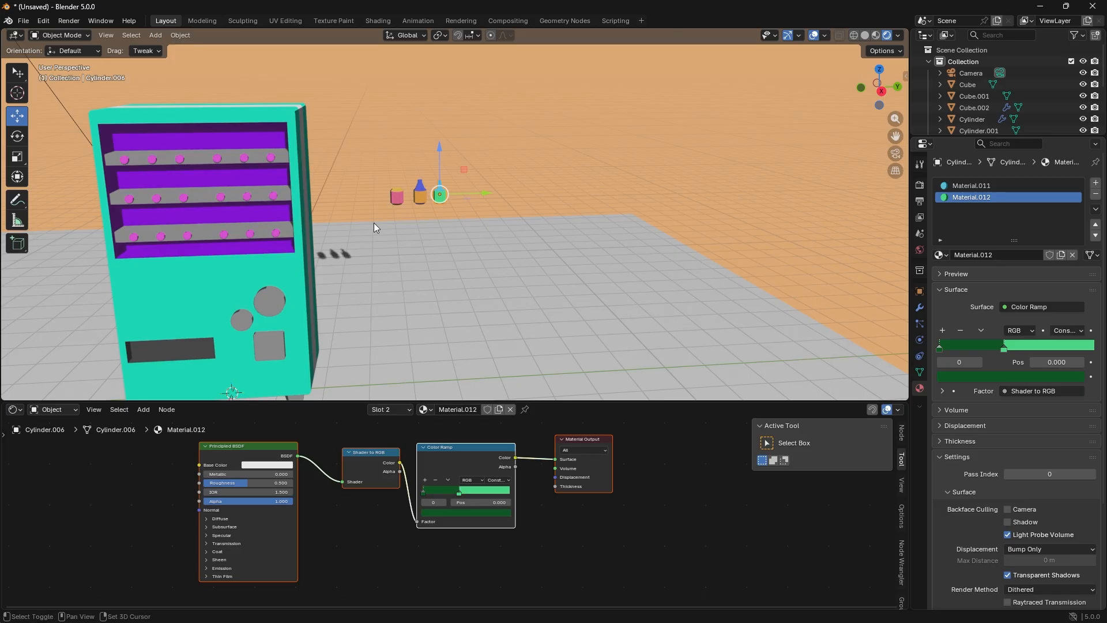
pyautogui.keyDown('shift'); pyautogui.moveTo(373, 222); pyautogui.dragTo(562, 151, button='middle'); pyautogui.keyUp('shift')
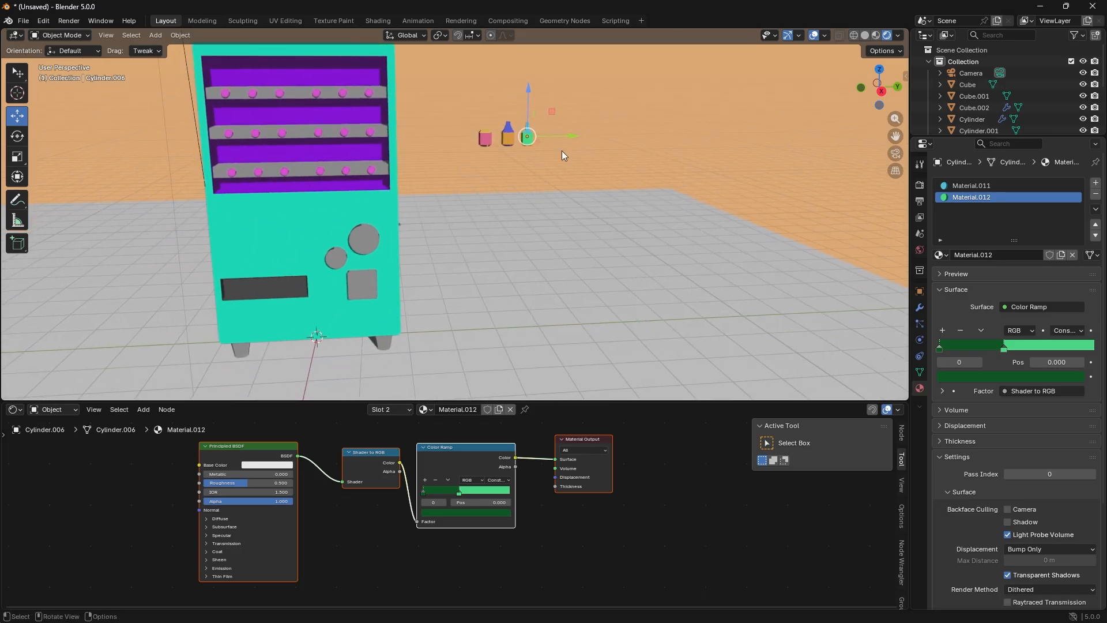
pyautogui.click(879, 90)
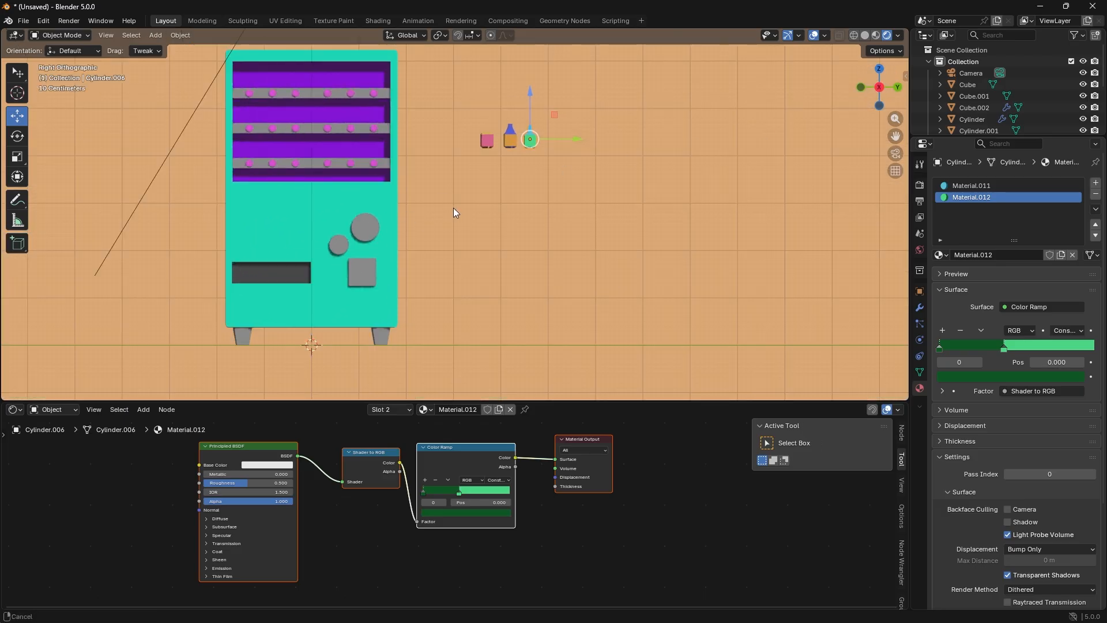
pyautogui.keyDown('shift'); pyautogui.moveTo(453, 207); pyautogui.dragTo(591, 276, button='middle'); pyautogui.keyUp('shift')
pyautogui.scroll(3, 464, 224)
pyautogui.keyDown('shift'); pyautogui.moveTo(714, 264); pyautogui.dragTo(614, 259, button='middle'); pyautogui.keyUp('shift')
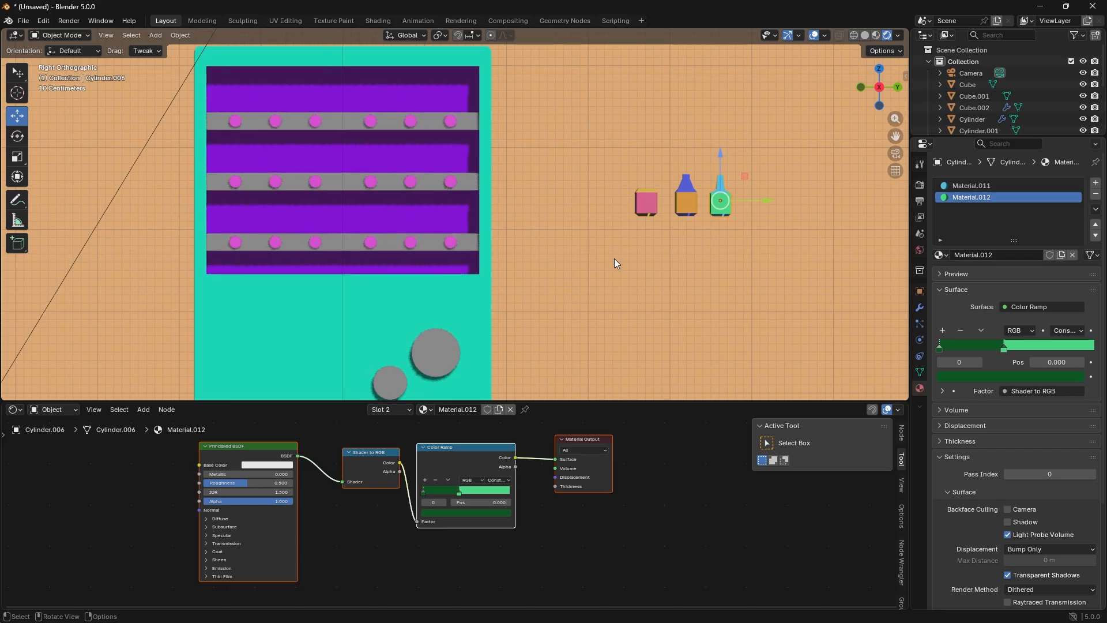
pyautogui.click(327, 359)
pyautogui.press('Tab')
pyautogui.scroll(-2, 329, 313)
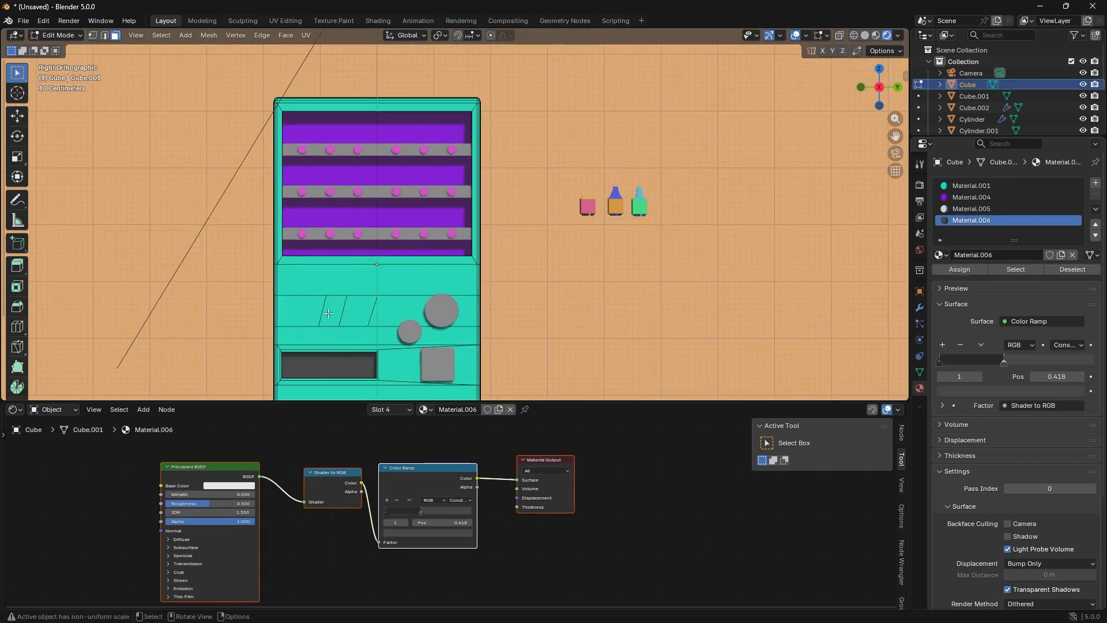
pyautogui.click(328, 313)
pyautogui.keyDown('ctrl'); pyautogui.click(373, 308); pyautogui.keyUp('ctrl')
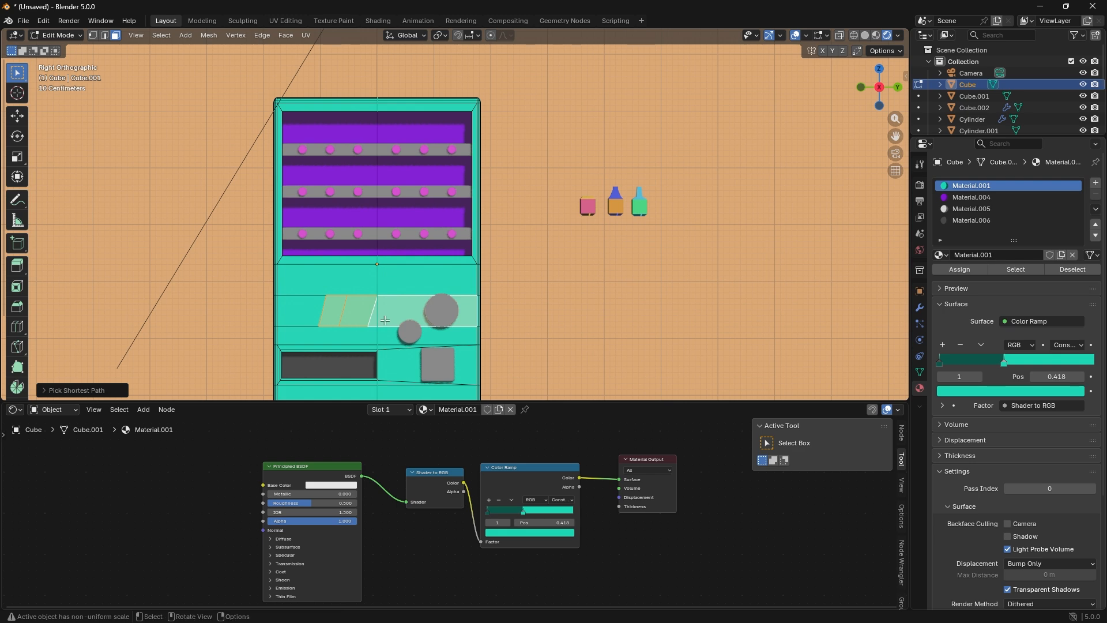
pyautogui.click(383, 319)
pyautogui.keyDown('shift'); pyautogui.click(324, 311); pyautogui.keyUp('shift')
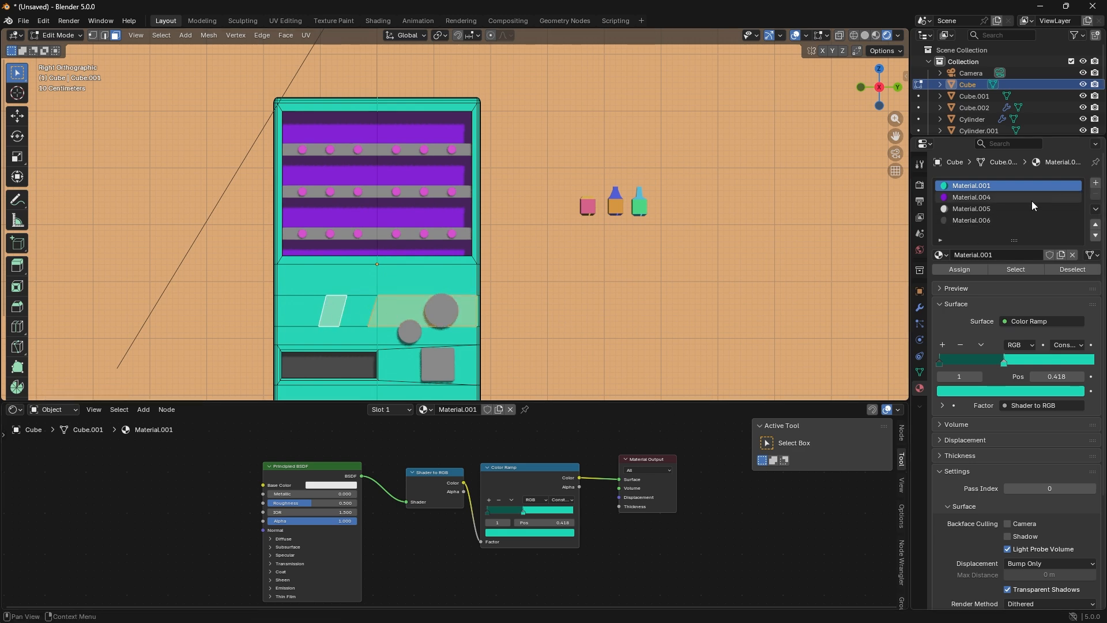
pyautogui.click(1000, 210)
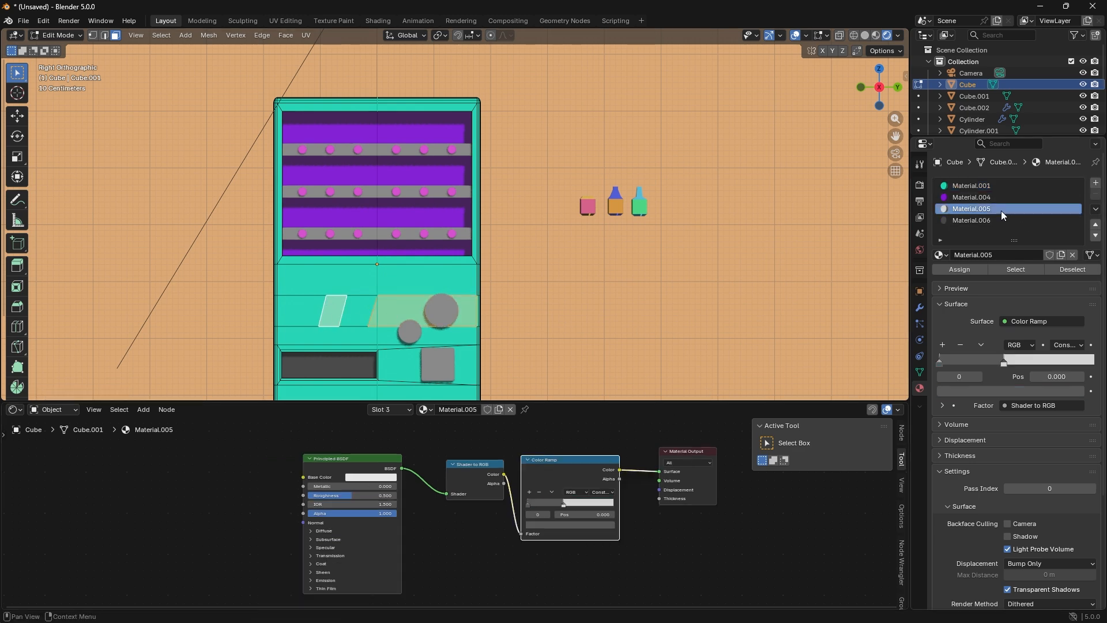
pyautogui.click(960, 269)
pyautogui.click(518, 265)
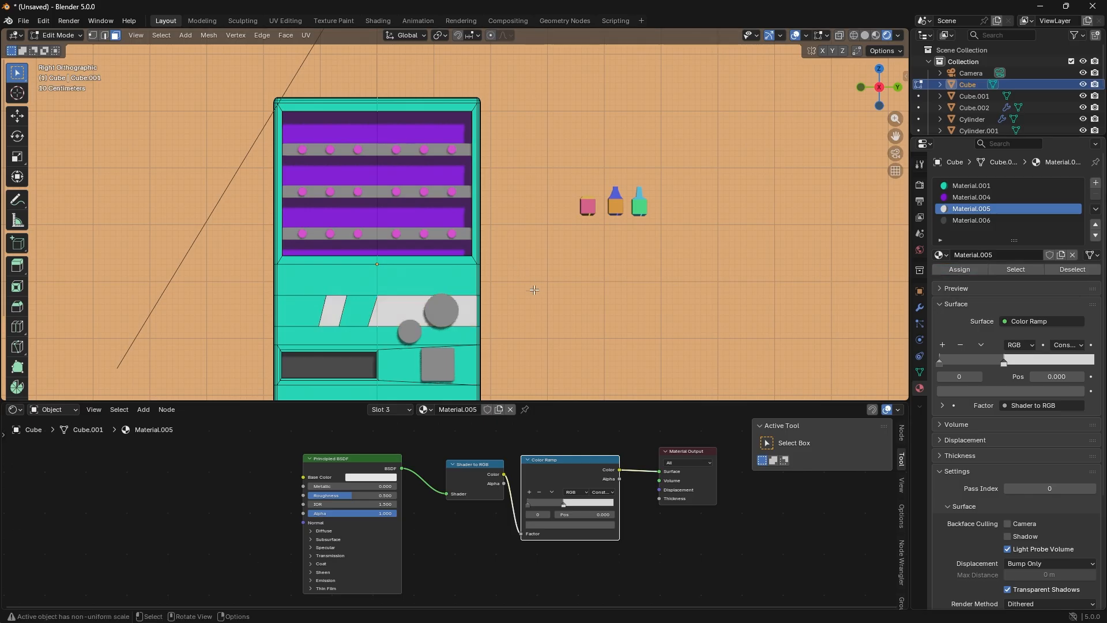
pyautogui.press('Tab')
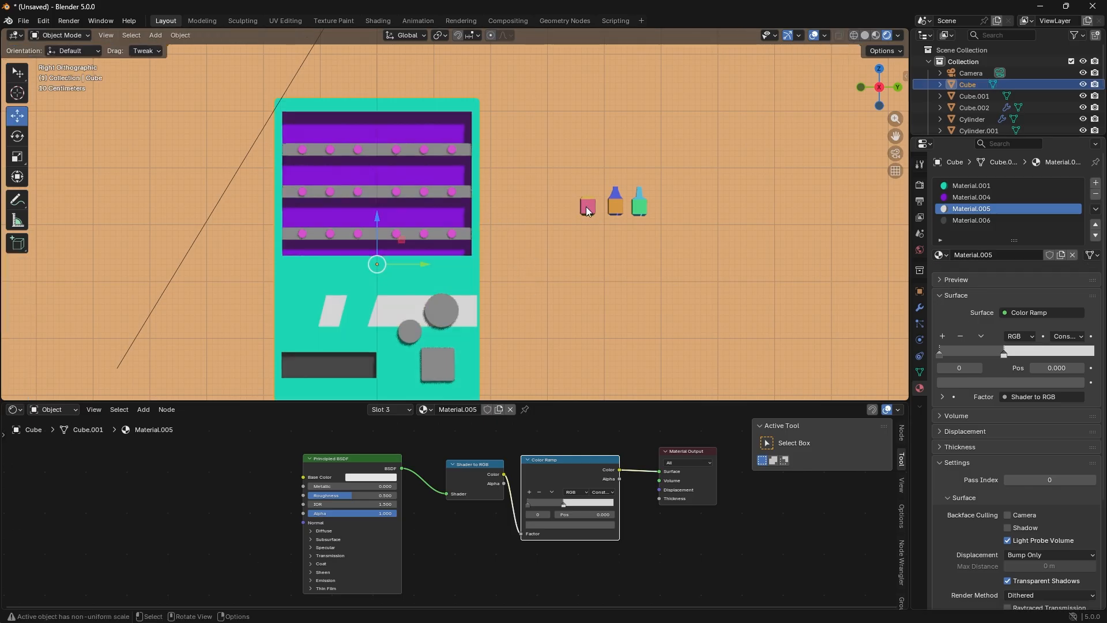
# - Move the pink can along Y into the cabinet and split off a second 3D viewport with a front orthographic wireframe view
pyautogui.click(585, 209)
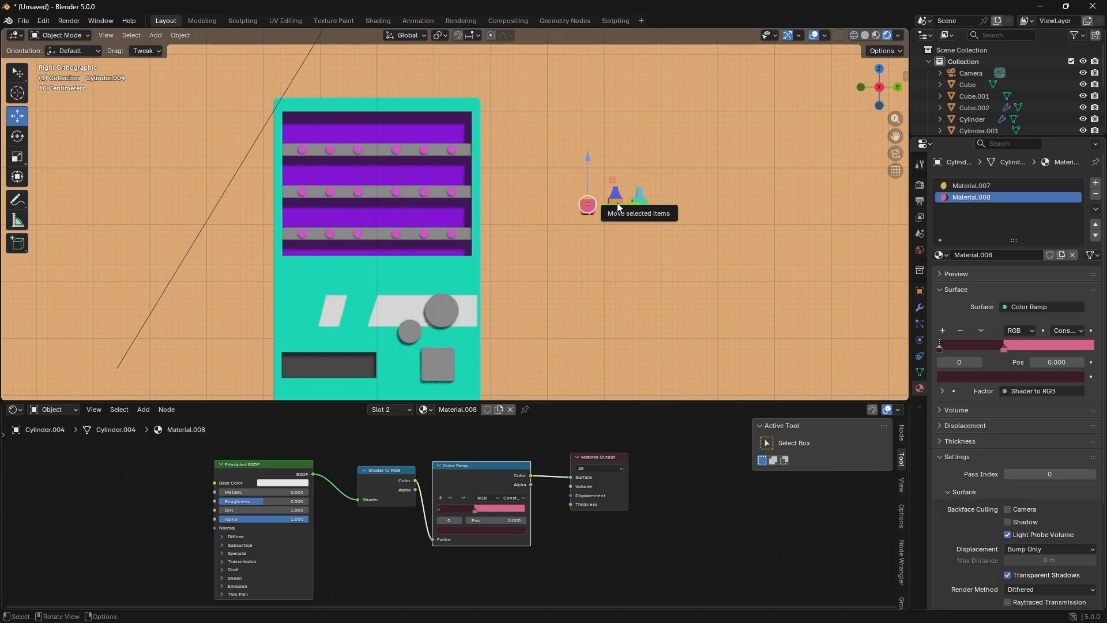
pyautogui.moveTo(614, 211); pyautogui.dragTo(447, 211)
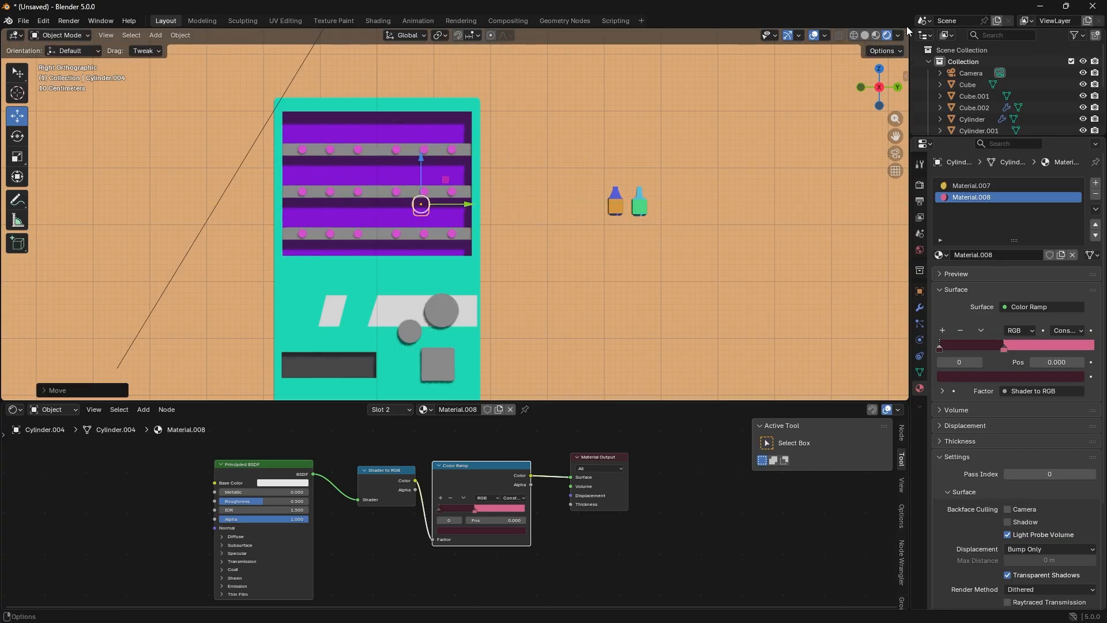
pyautogui.moveTo(908, 27); pyautogui.dragTo(520, 57)
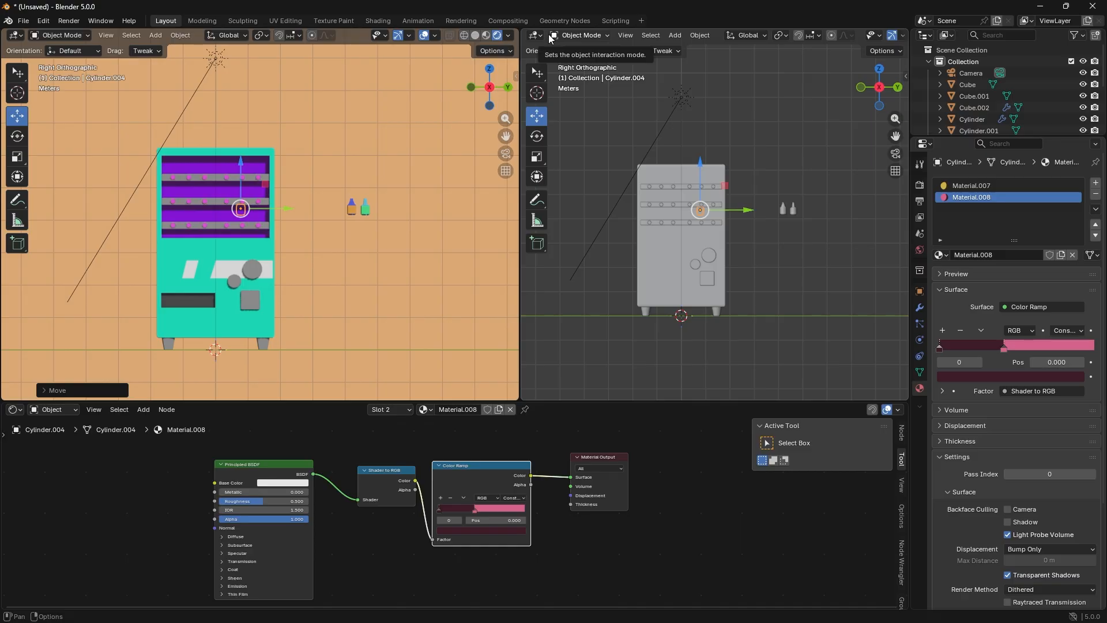
pyautogui.click(537, 36)
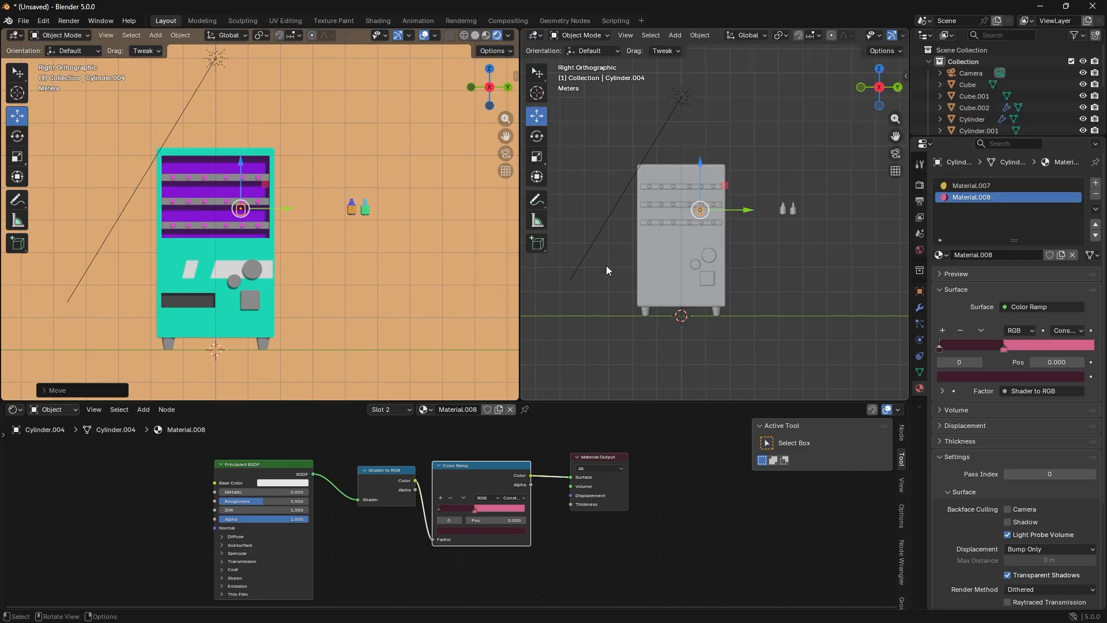
pyautogui.click(861, 88)
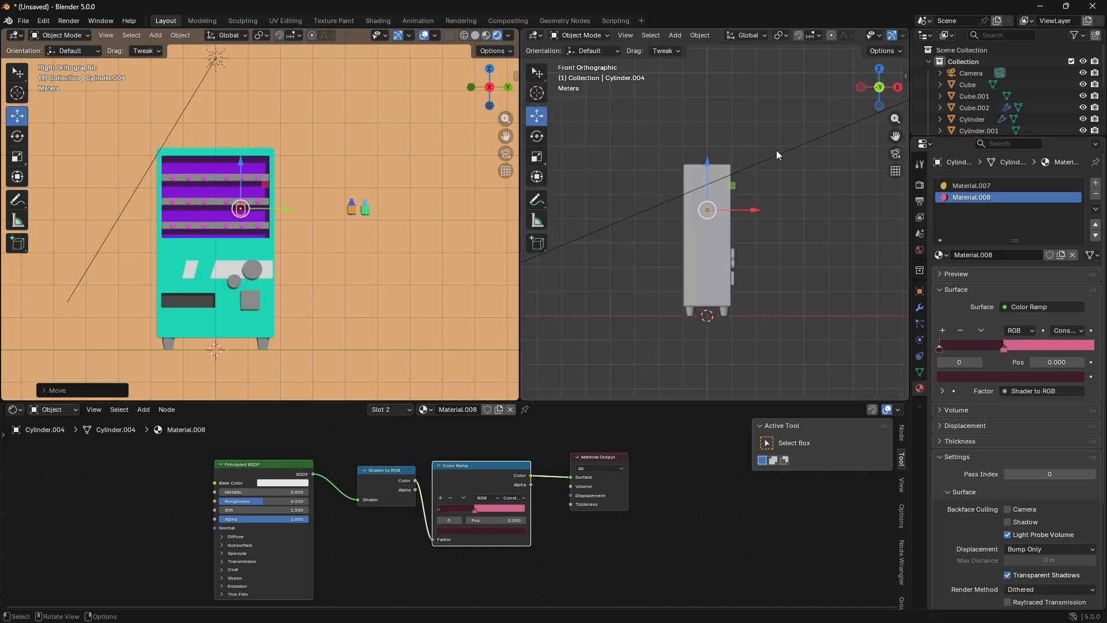
pyautogui.scroll(-2, 853, 35)
pyautogui.scroll(-5, 852, 34)
pyautogui.click(855, 35)
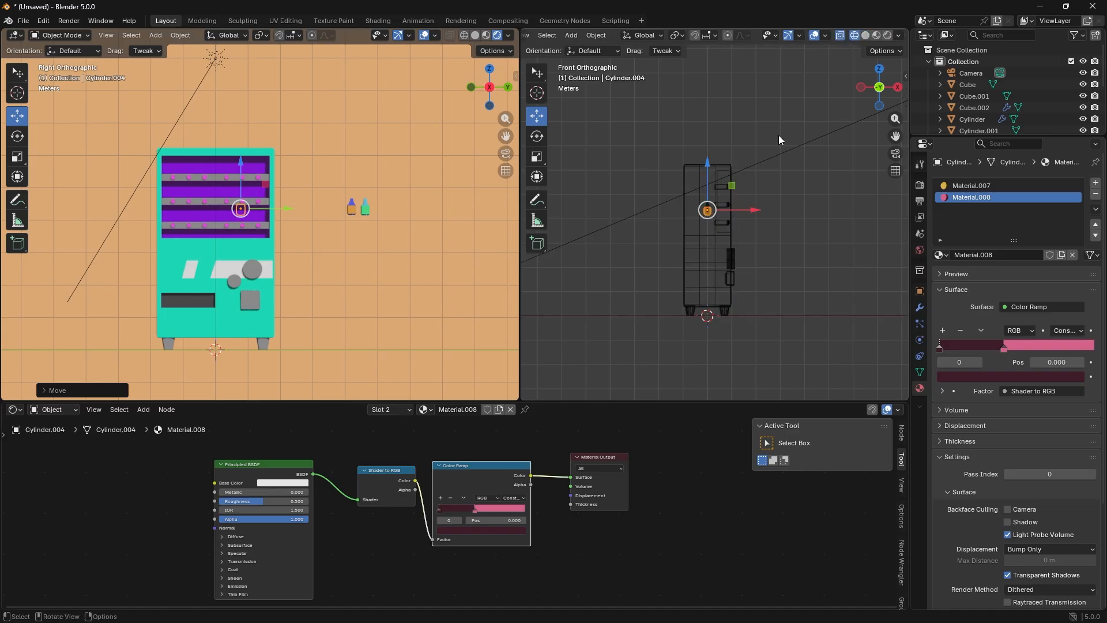
pyautogui.scroll(8, 723, 224)
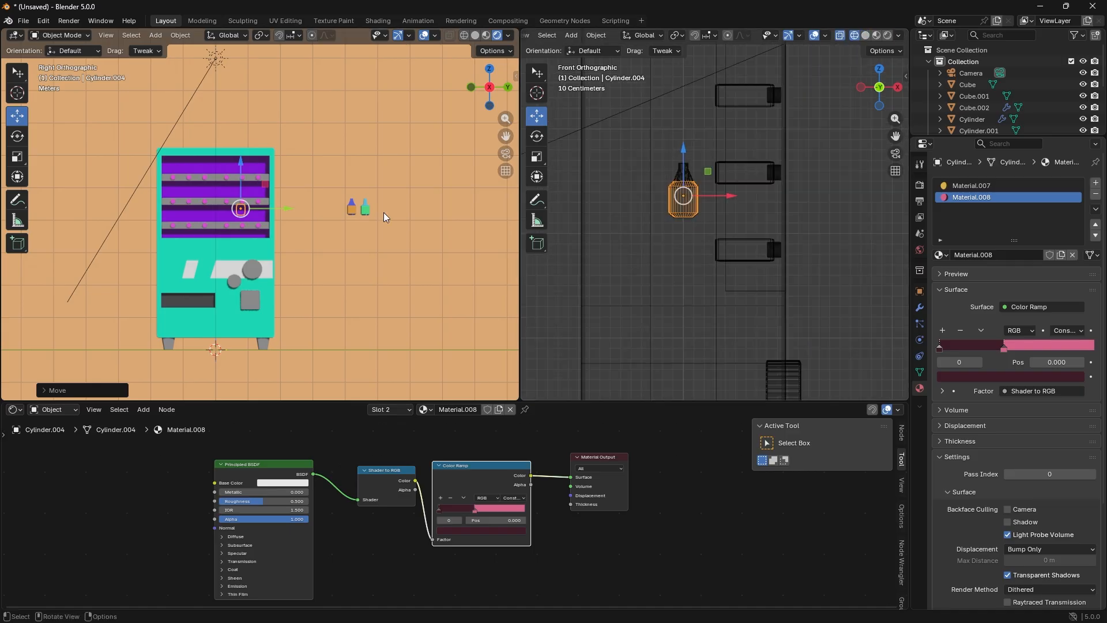
# - Place the can on the lowest shelf above its first pink knob, moving it about 0.7 m forward along X
pyautogui.scroll(5, 245, 248)
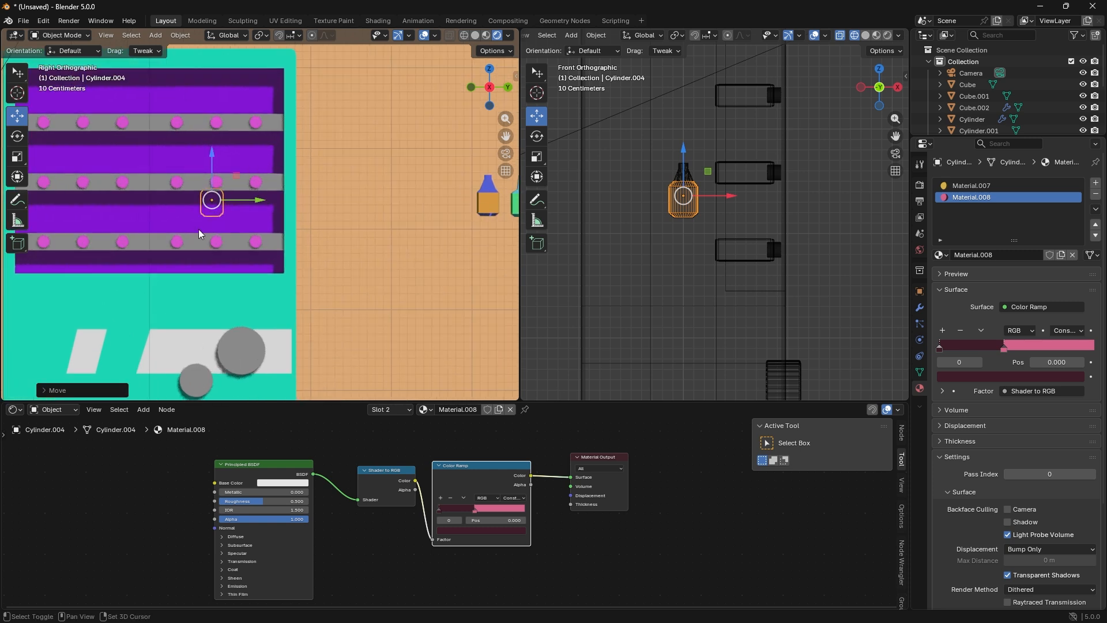
pyautogui.keyDown('shift'); pyautogui.moveTo(198, 230); pyautogui.dragTo(356, 264, button='middle'); pyautogui.keyUp('shift')
pyautogui.moveTo(406, 237); pyautogui.dragTo(235, 248)
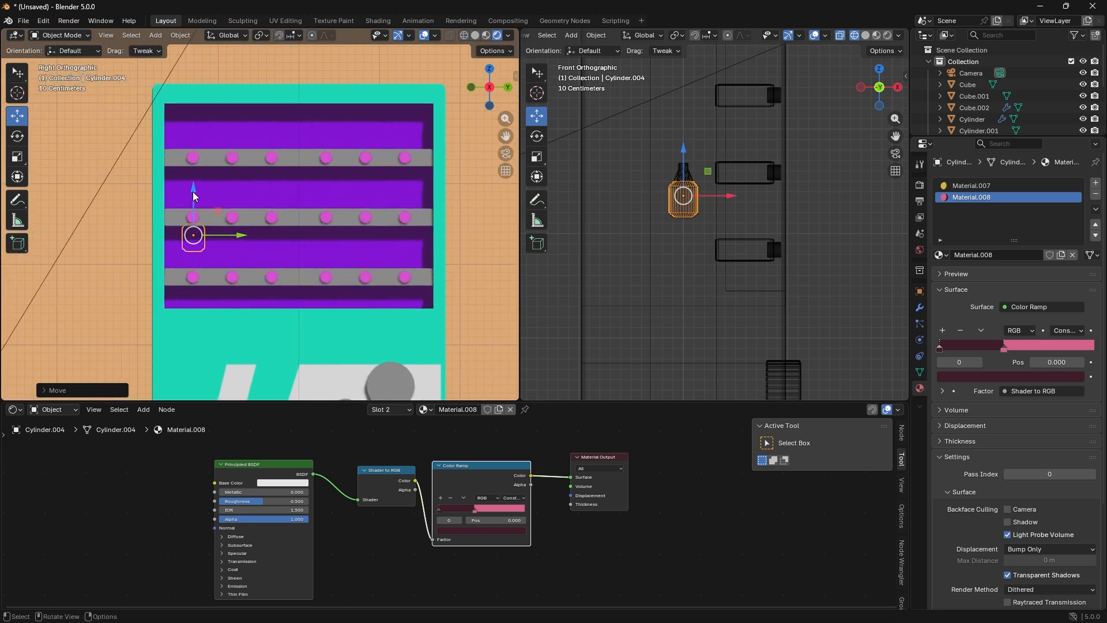
pyautogui.moveTo(193, 196); pyautogui.dragTo(195, 215)
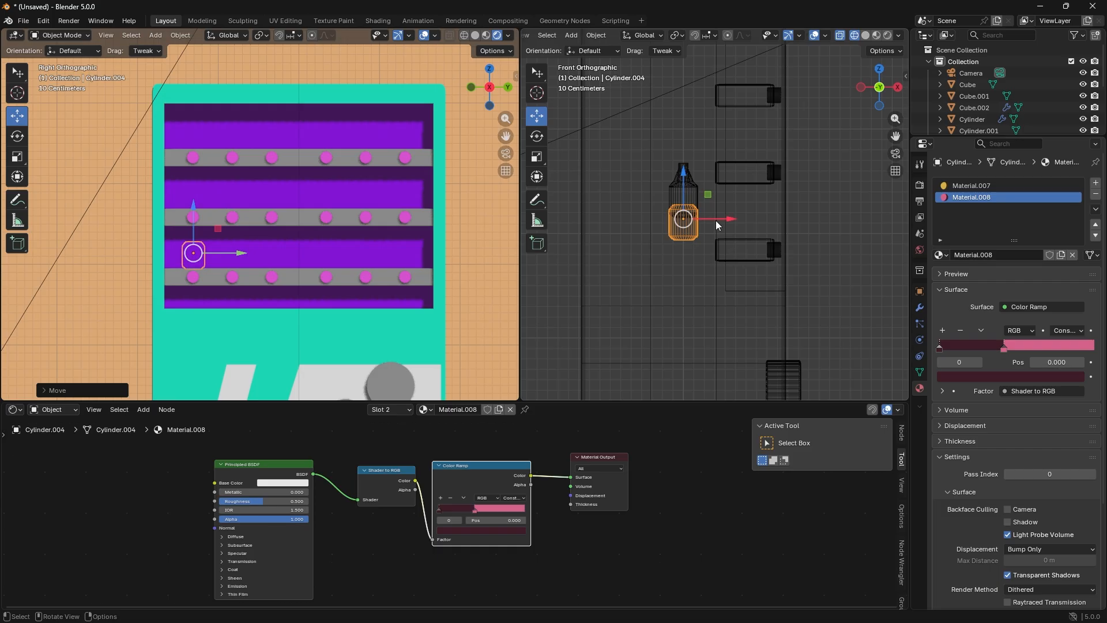
pyautogui.moveTo(715, 220); pyautogui.dragTo(794, 224)
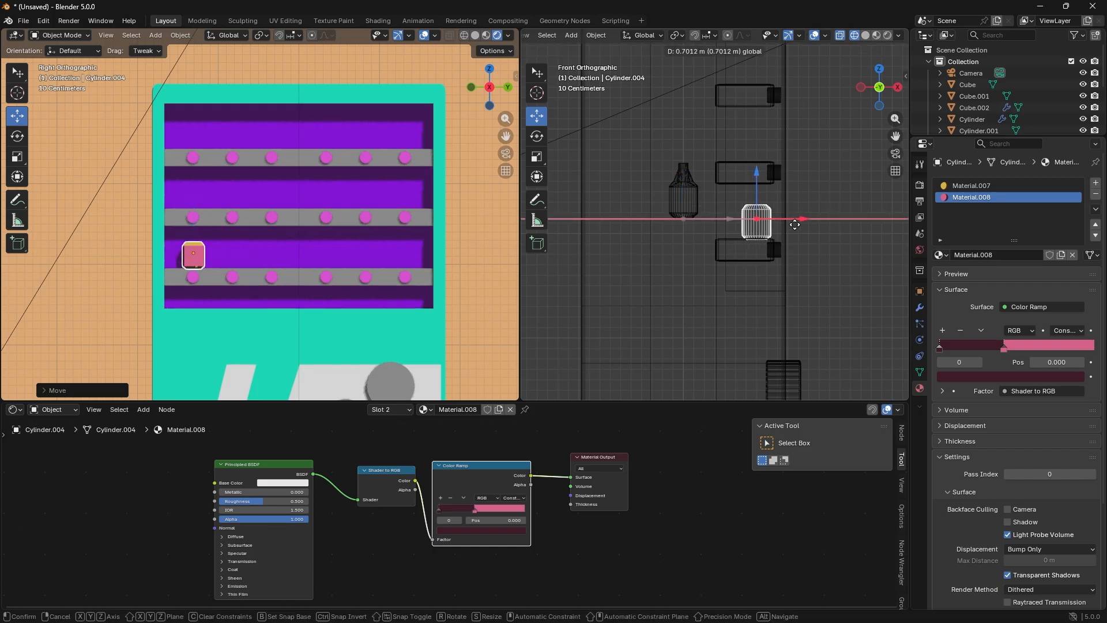
pyautogui.moveTo(794, 224); pyautogui.dragTo(795, 225)
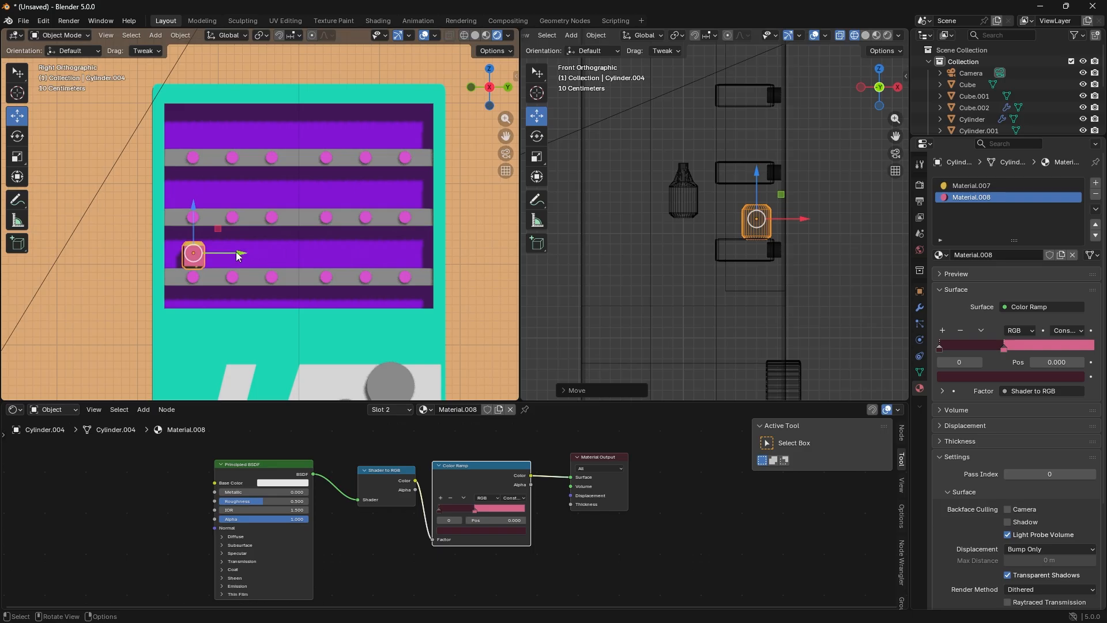
pyautogui.moveTo(239, 254); pyautogui.dragTo(231, 252)
# - Move the orange-bodied bottle above the middle shelf's first pink knob and forward along X, in line with the can
pyautogui.scroll(-3, 314, 255)
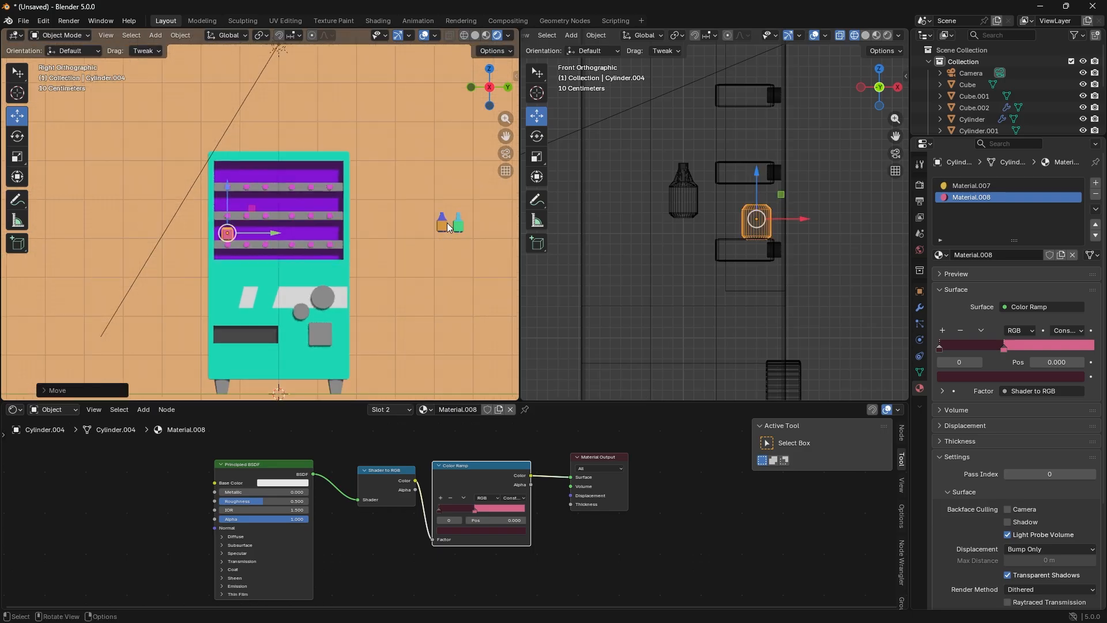
pyautogui.click(449, 227)
pyautogui.moveTo(472, 225); pyautogui.dragTo(259, 227)
pyautogui.moveTo(228, 181); pyautogui.dragTo(228, 165)
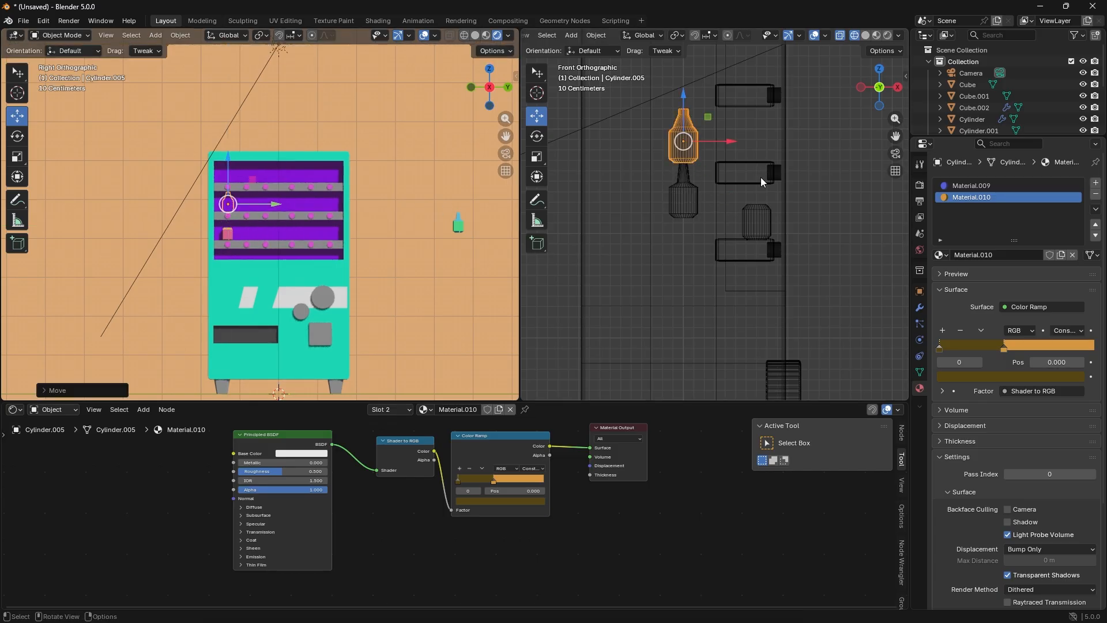
pyautogui.moveTo(720, 142); pyautogui.dragTo(795, 150)
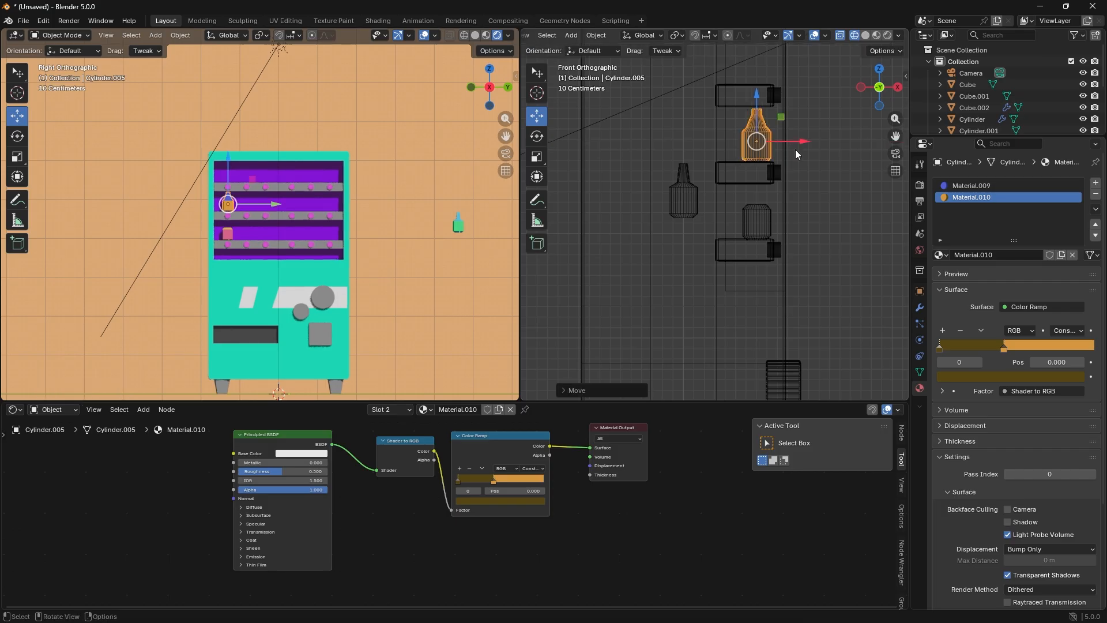
# - Scale the orange-bodied bottle down slightly and lower it onto the middle shelf
pyautogui.press('s')
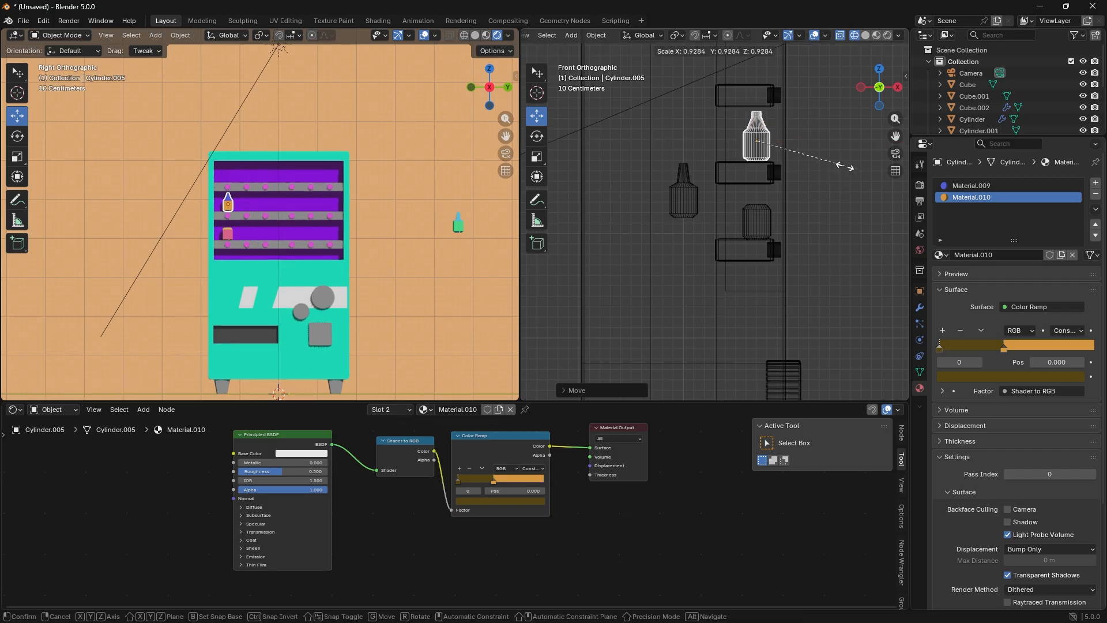
pyautogui.click(828, 161)
pyautogui.moveTo(756, 102); pyautogui.dragTo(754, 107)
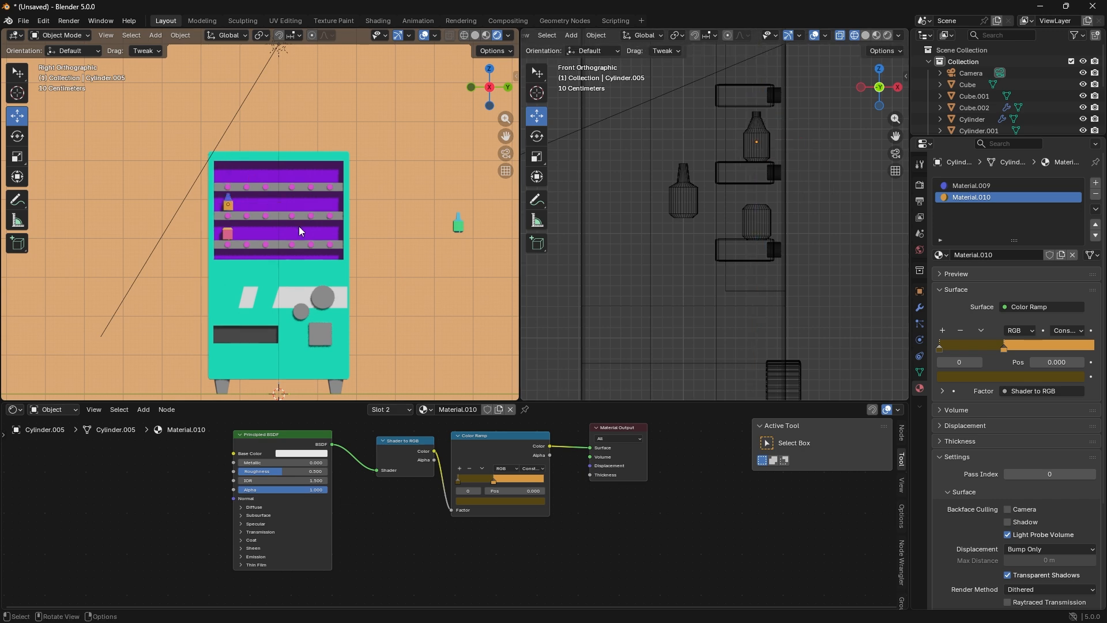
# - Move the green-bodied bottle onto the top shelf above its first pink knob, aligned along X with the other drinks
pyautogui.click(458, 224)
pyautogui.moveTo(484, 230); pyautogui.dragTo(268, 236)
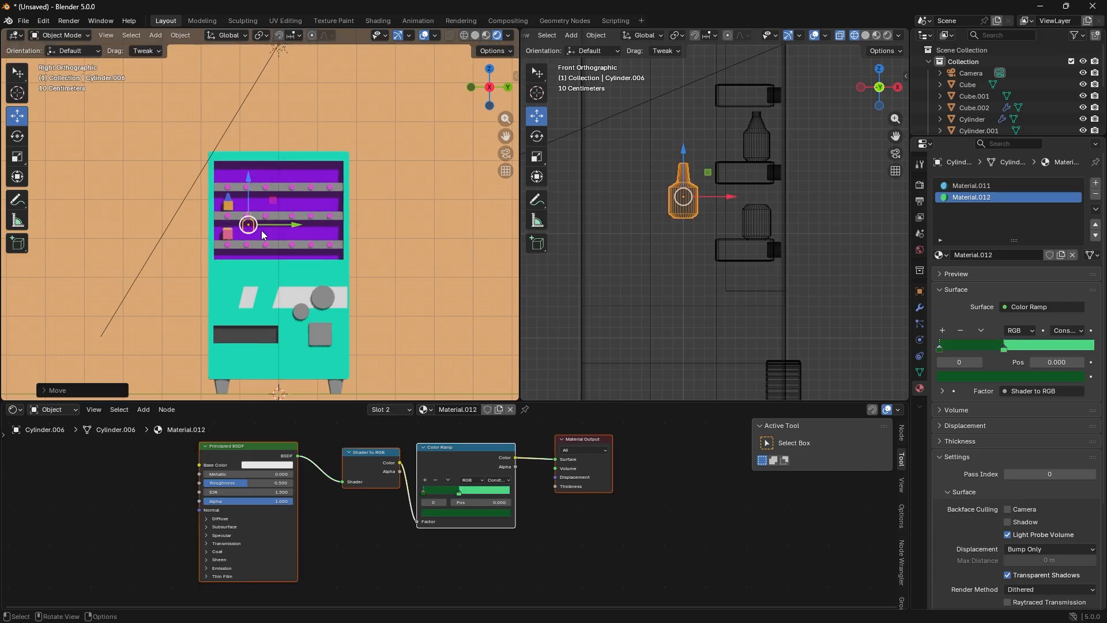
pyautogui.moveTo(249, 179); pyautogui.dragTo(249, 138)
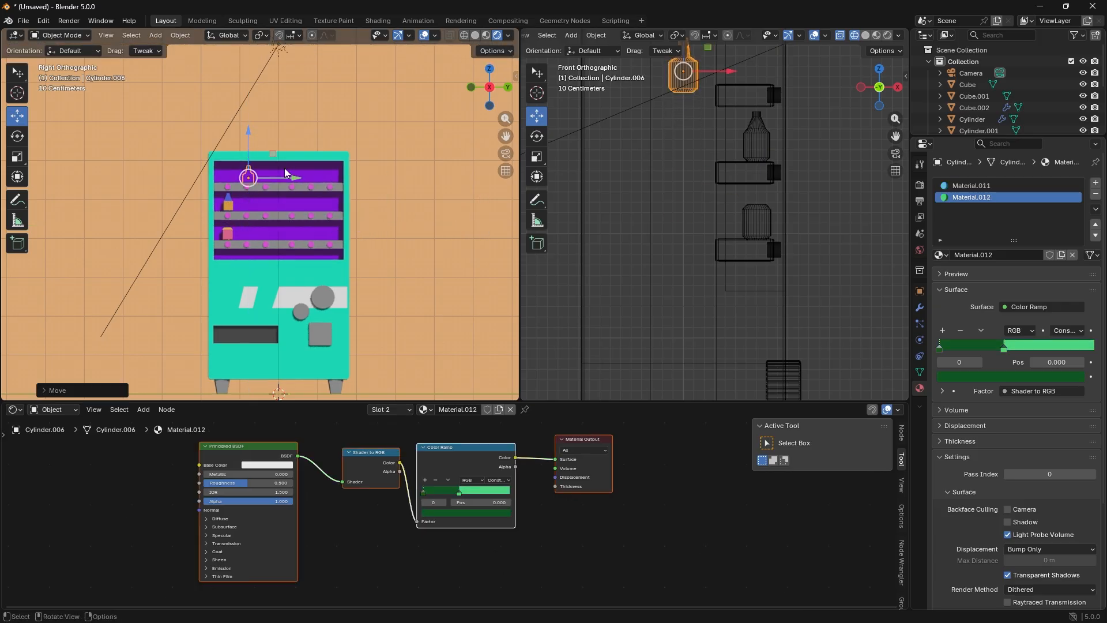
pyautogui.moveTo(288, 177); pyautogui.dragTo(267, 175)
pyautogui.moveTo(726, 73); pyautogui.dragTo(744, 54)
pyautogui.scroll(-1, 803, 107)
pyautogui.moveTo(788, 89); pyautogui.dragTo(790, 87)
pyautogui.scroll(4, 224, 193)
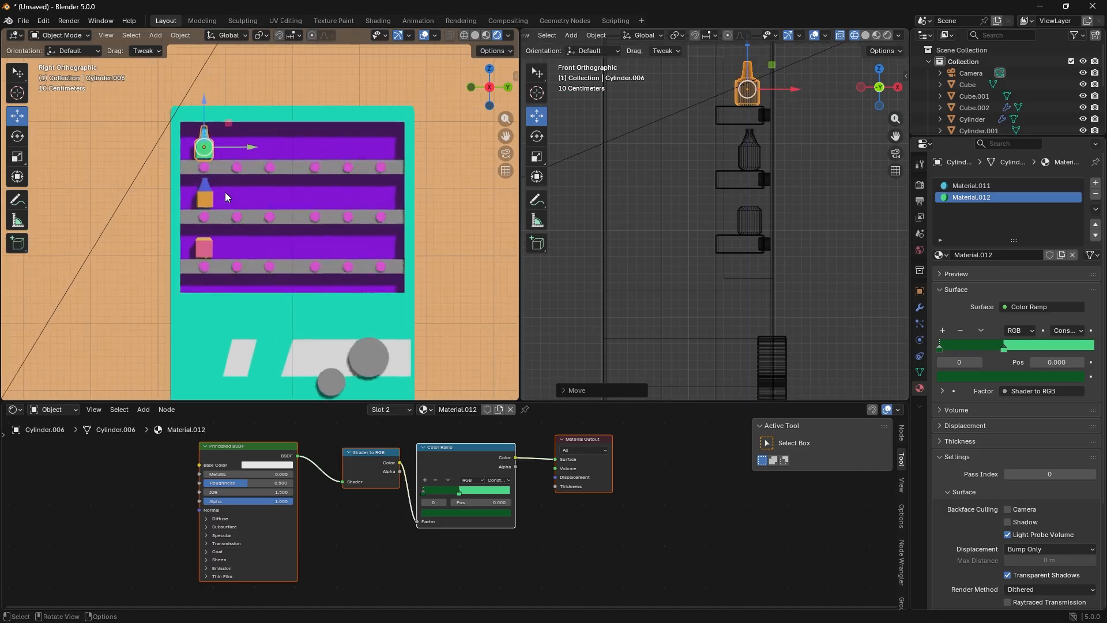
pyautogui.click(466, 223)
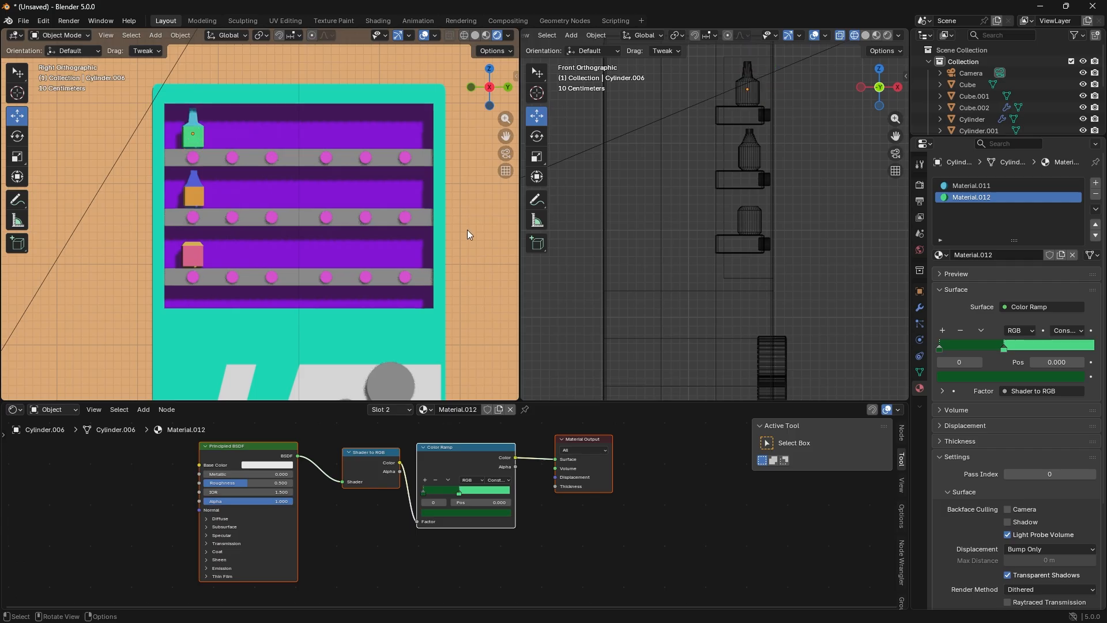
# - Duplicate the orange-bodied bottle about 0.4 m along Y, above the middle shelf's second pink knob
pyautogui.click(191, 192)
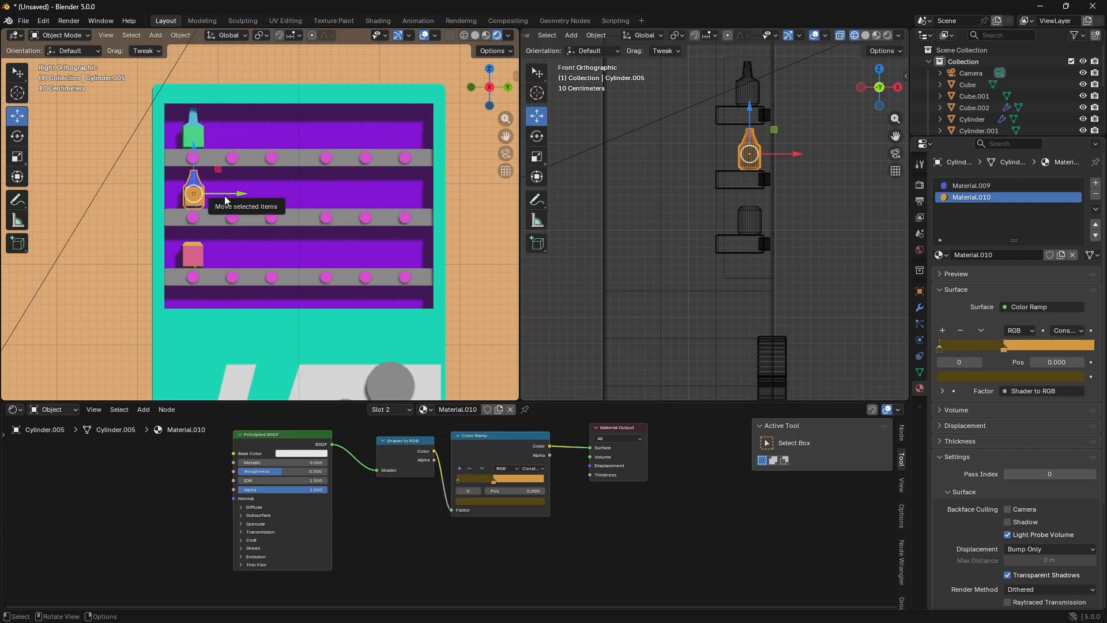
pyautogui.press('g')
pyautogui.press('y')
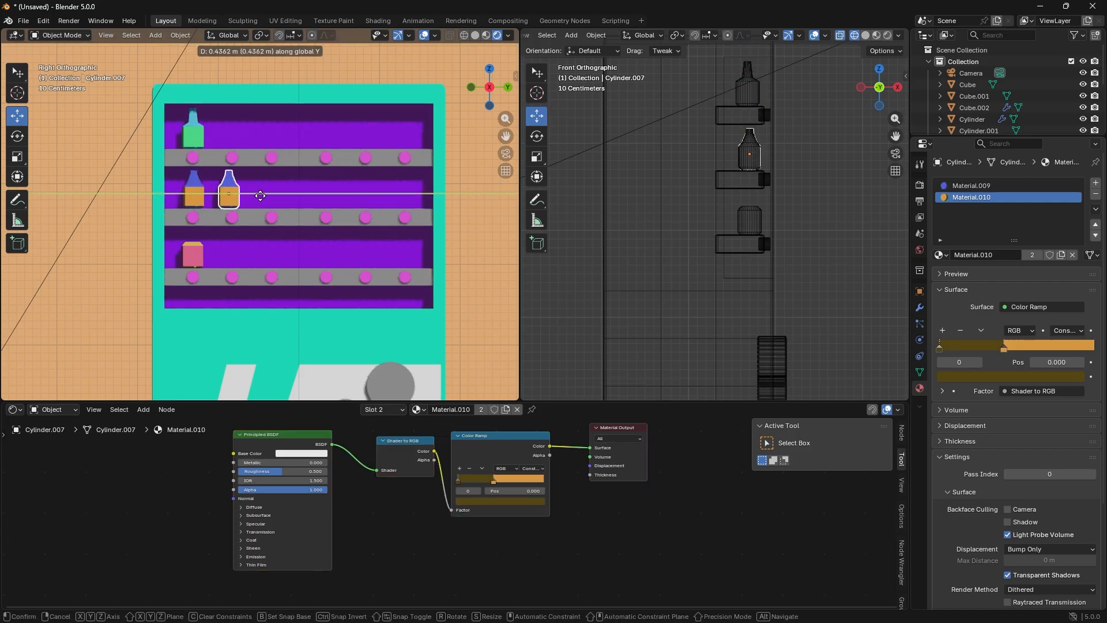
pyautogui.click(262, 199)
# - Duplicate the green-bodied bottle about 2.6 m along Y, above the top shelf's sixth pink knob
pyautogui.click(196, 136)
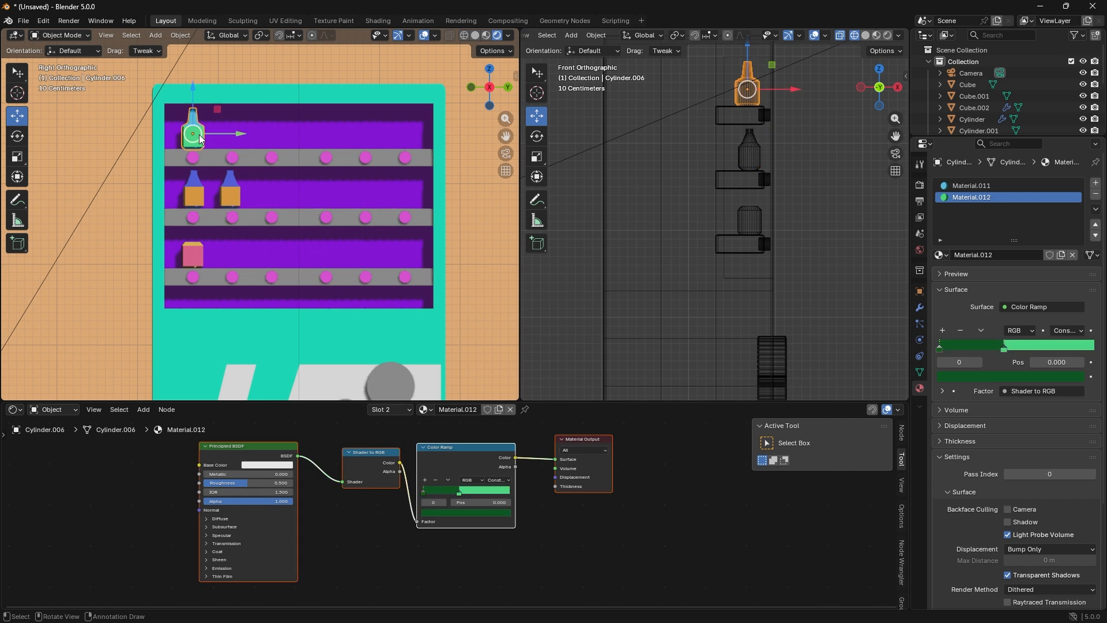
pyautogui.hotkey('shift', 'd')
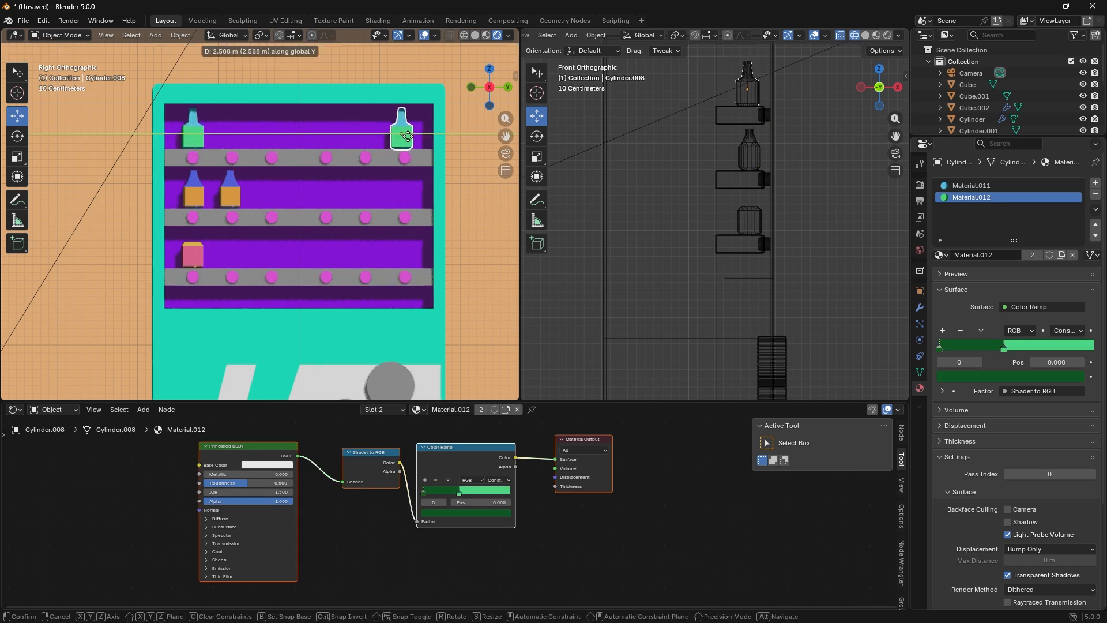
pyautogui.click(408, 136)
# - Duplicate the pink can along Y so the copy stands above the lowest shelf's fourth pink knob
pyautogui.click(183, 254)
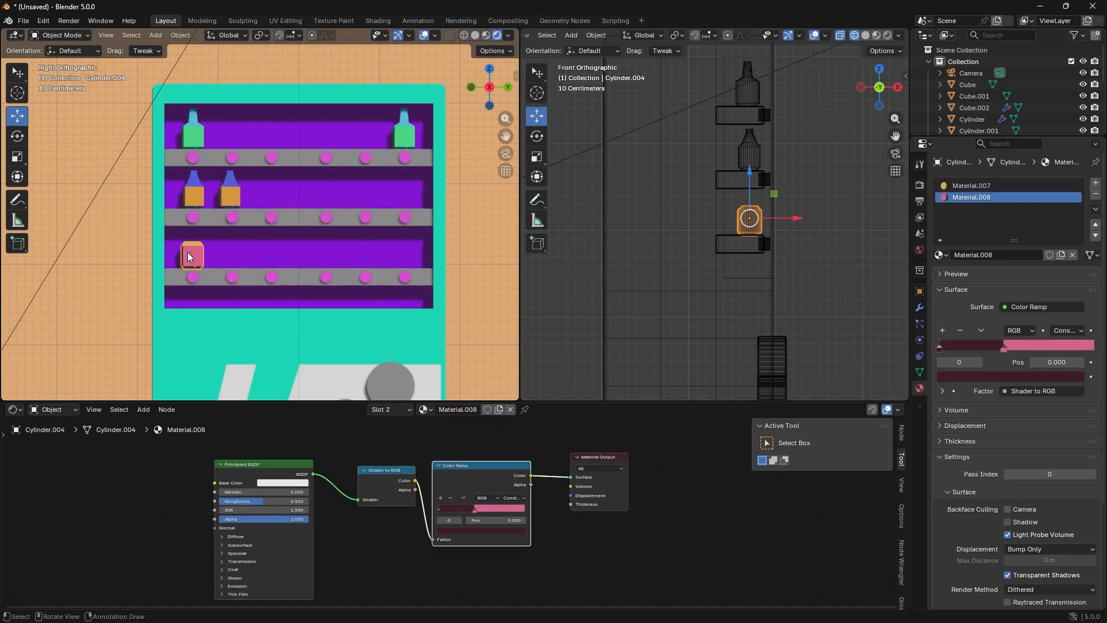
pyautogui.hotkey('shift', 'd')
pyautogui.press('y')
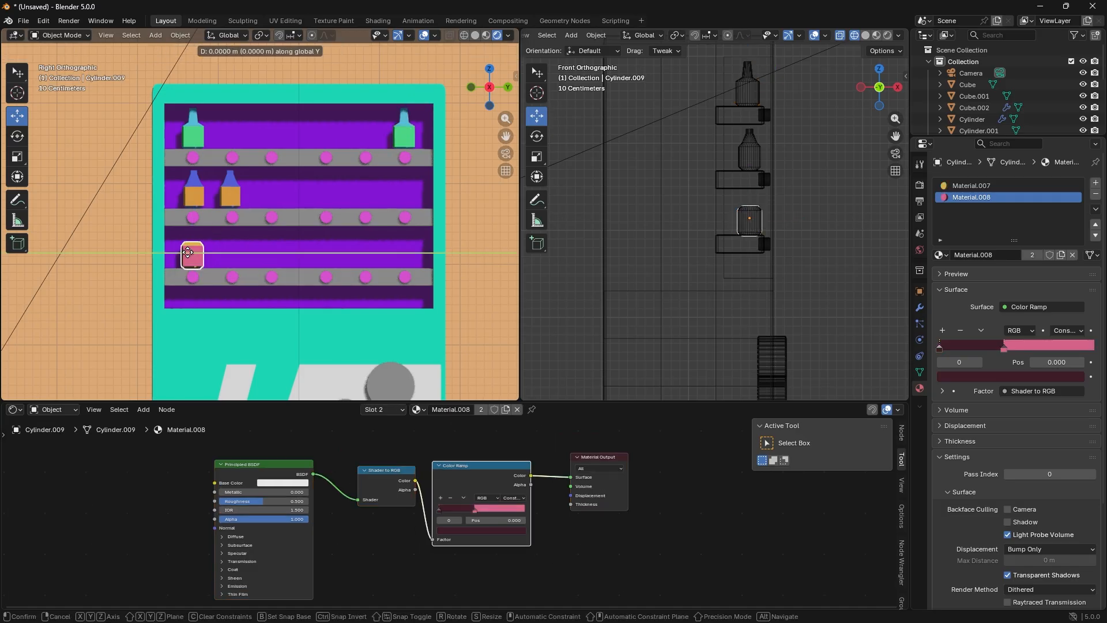
pyautogui.click(321, 260)
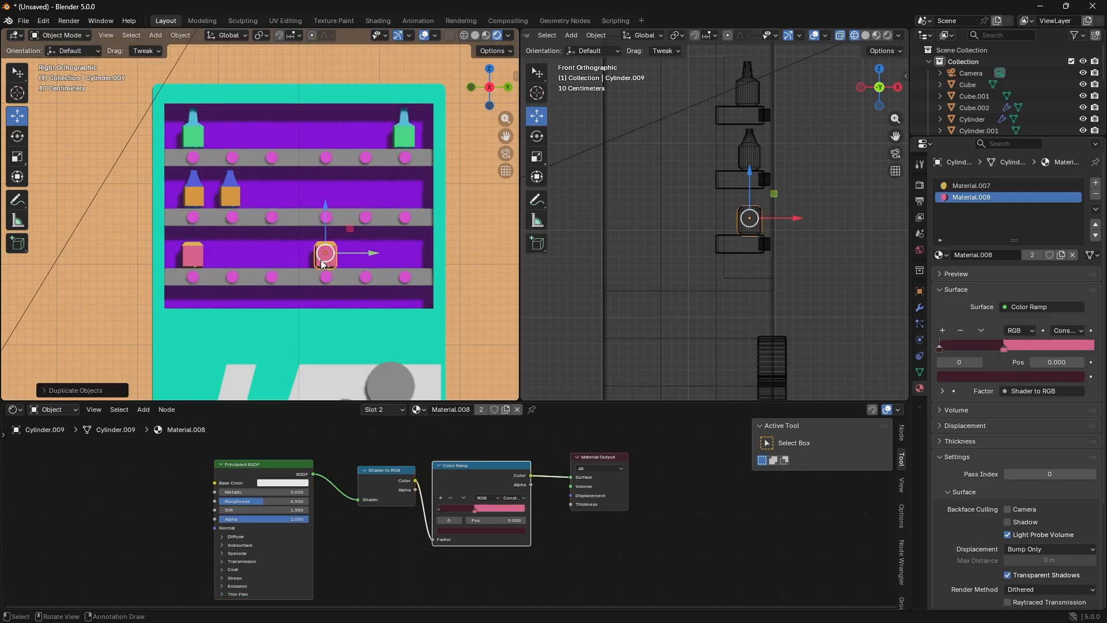
# - Duplicate both orange-bodied bottles up along Z to the top shelf and shift the copies along Y above its second and third knobs
pyautogui.click(230, 193)
pyautogui.keyDown('shift'); pyautogui.click(193, 193); pyautogui.keyUp('shift')
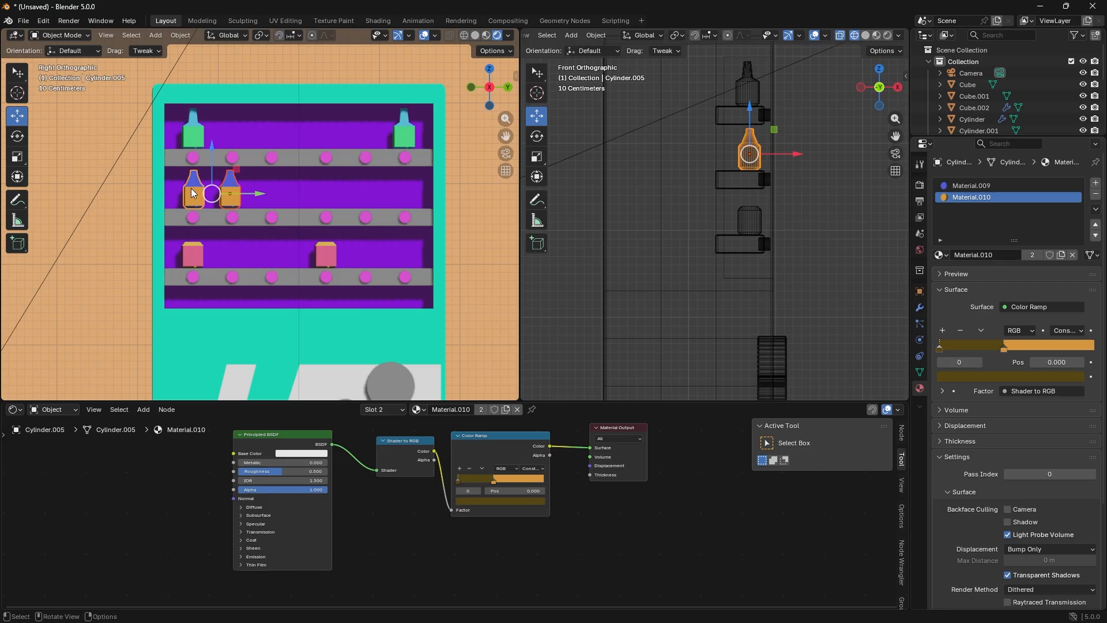
pyautogui.hotkey('shift', 'd')
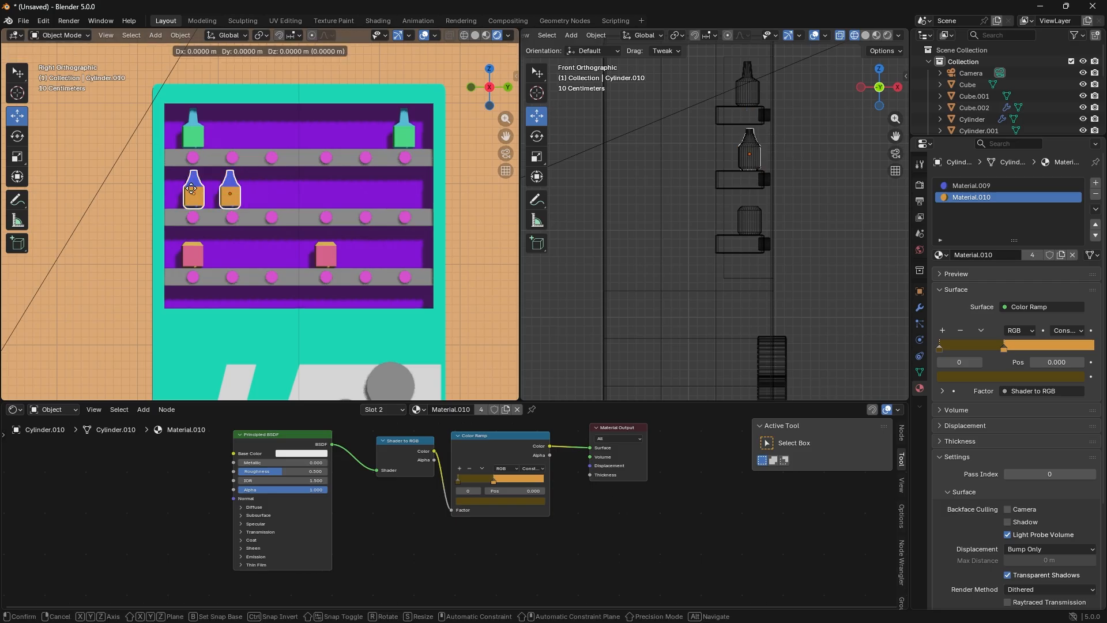
pyautogui.press('x')
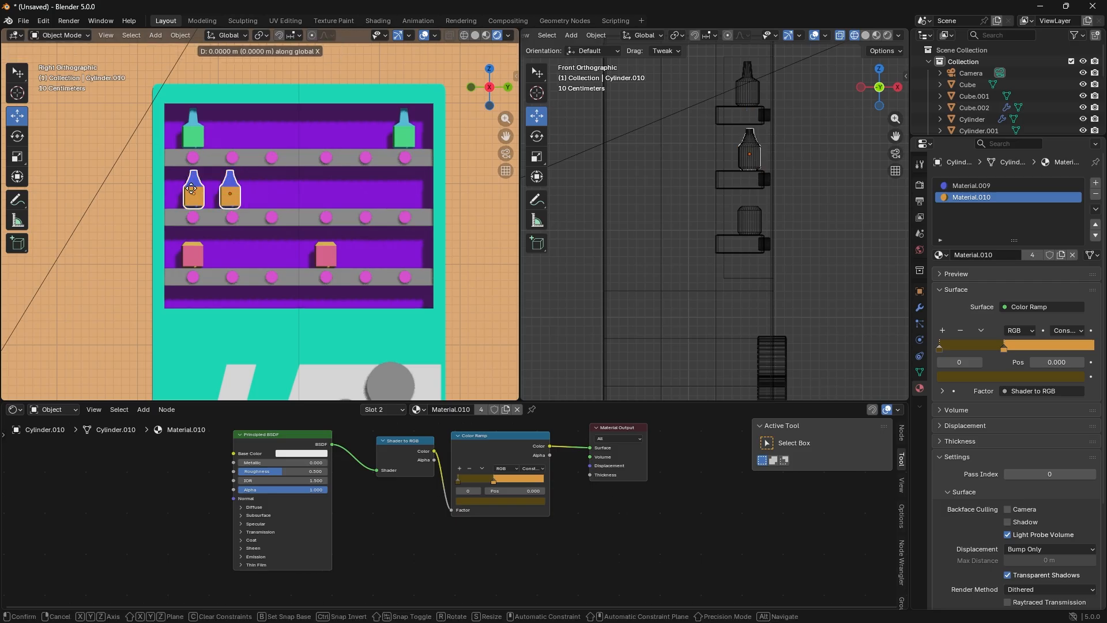
pyautogui.press('z')
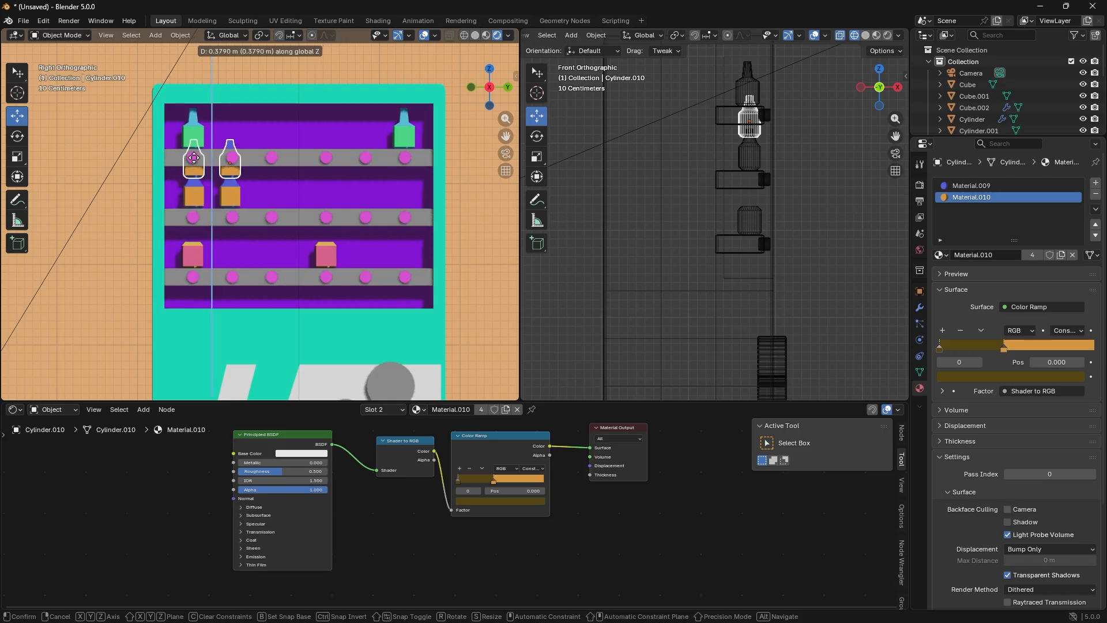
pyautogui.click(201, 134)
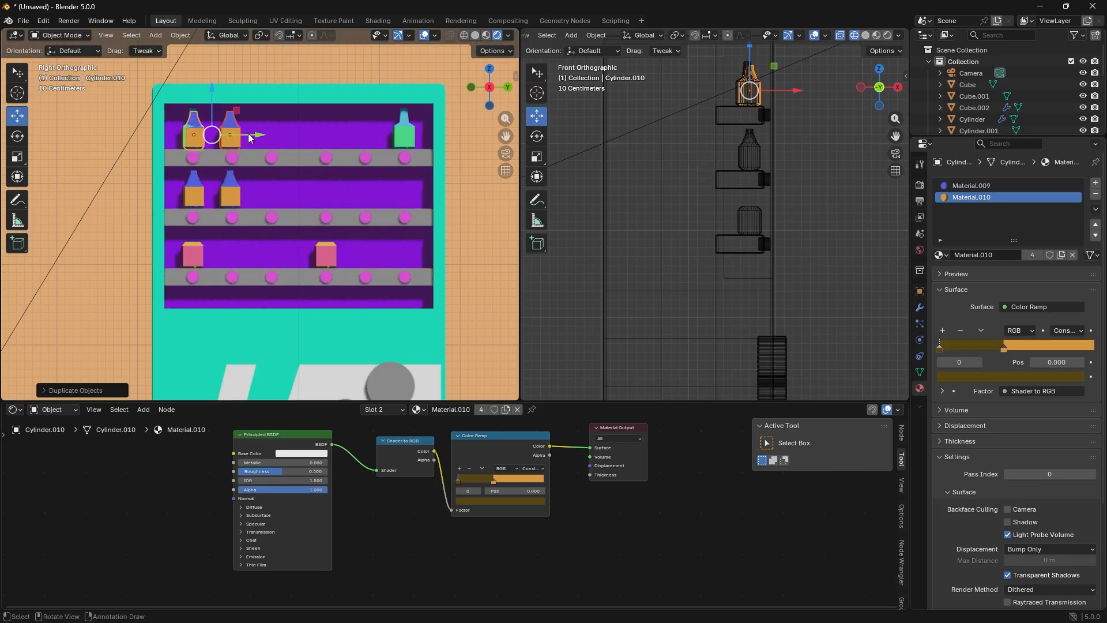
pyautogui.moveTo(253, 135); pyautogui.dragTo(293, 136)
# - Place a copy of the pink can above the top shelf's fourth knob and a copy of the orange-bodied bottle above its fifth
pyautogui.click(193, 258)
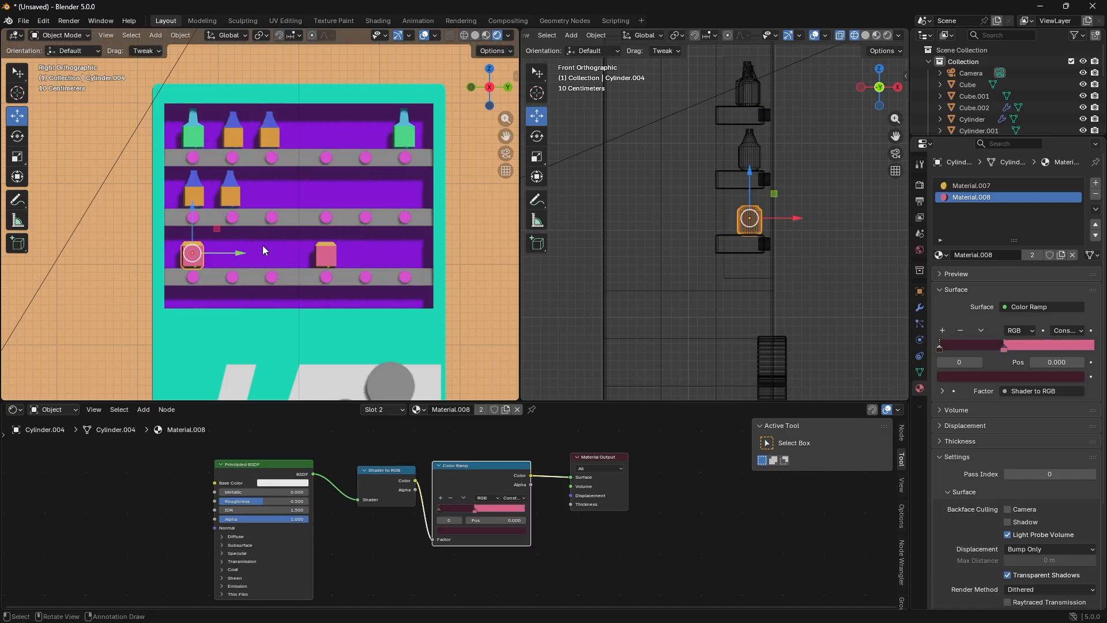
pyautogui.hotkey('shift', 'd')
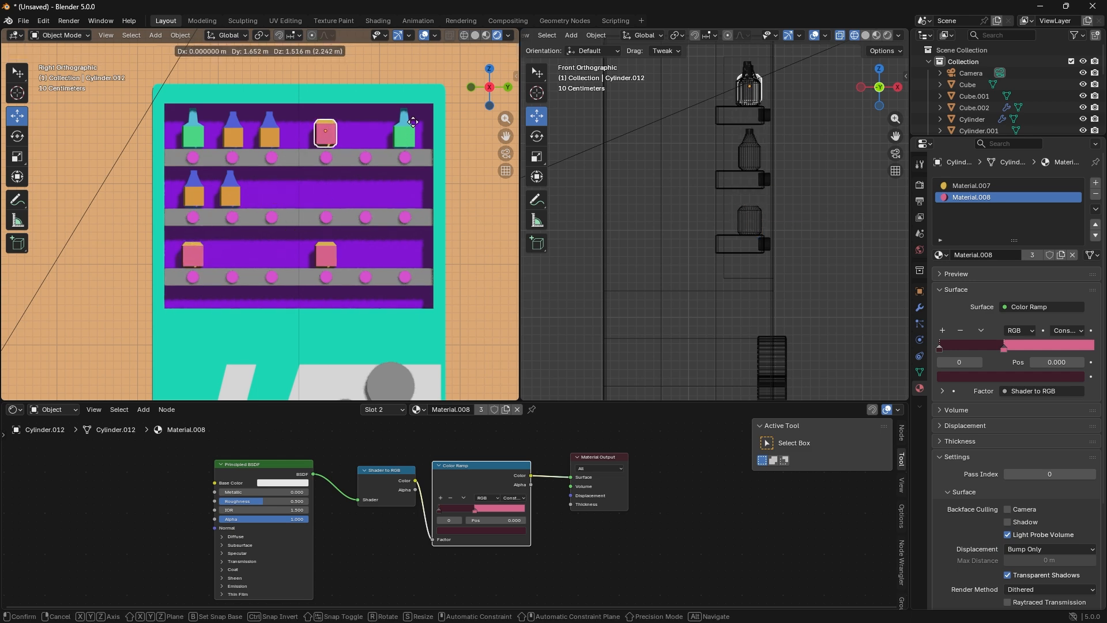
pyautogui.click(411, 125)
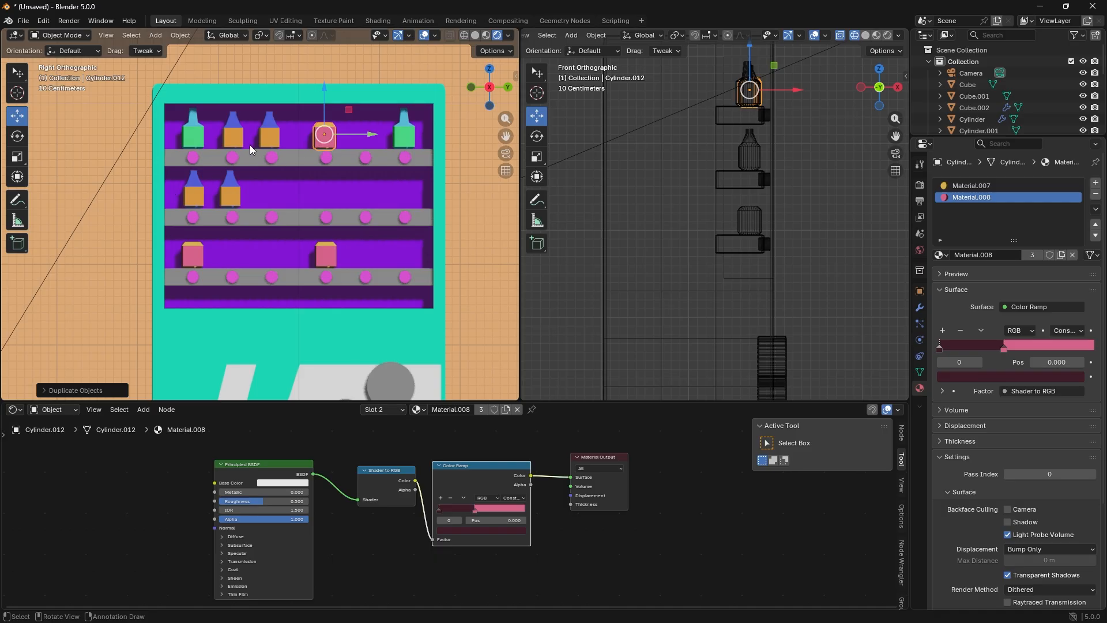
pyautogui.click(234, 194)
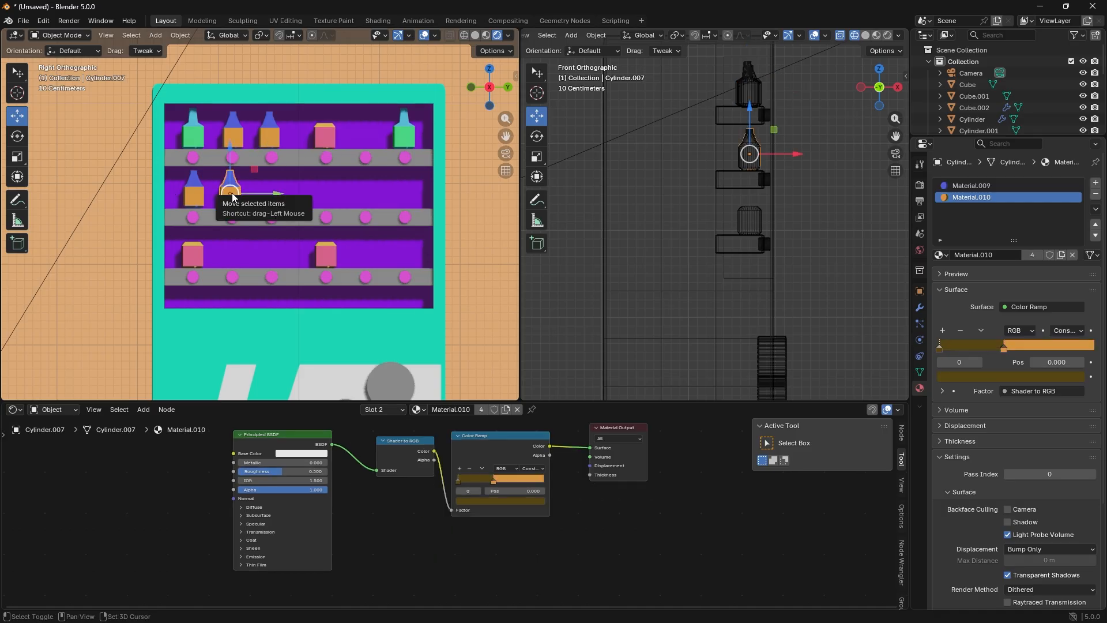
pyautogui.hotkey('shift', 'd')
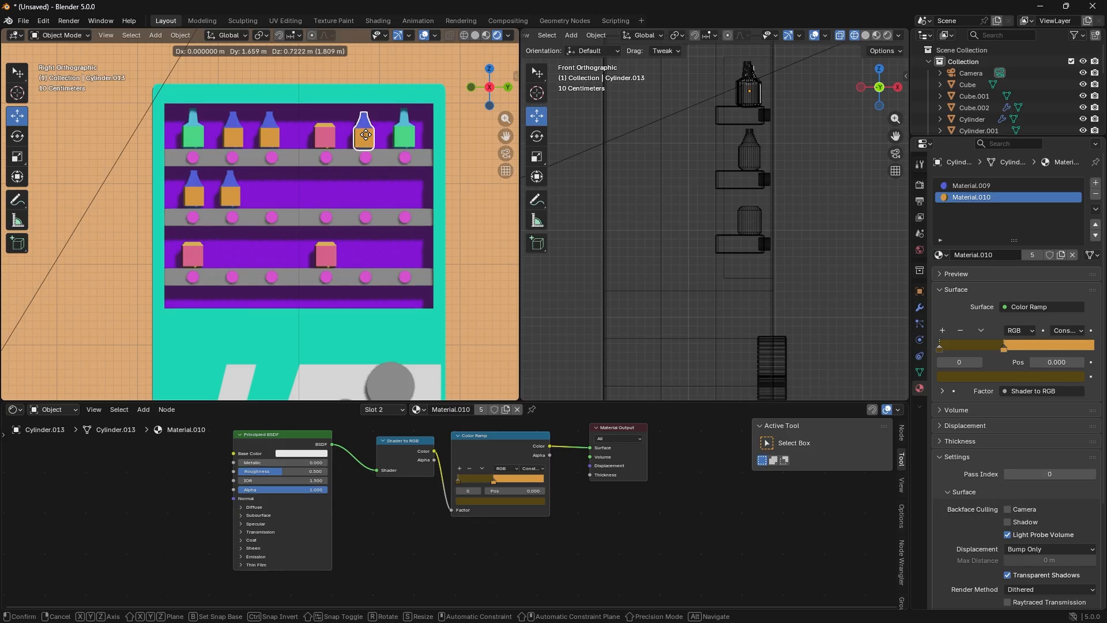
pyautogui.click(365, 133)
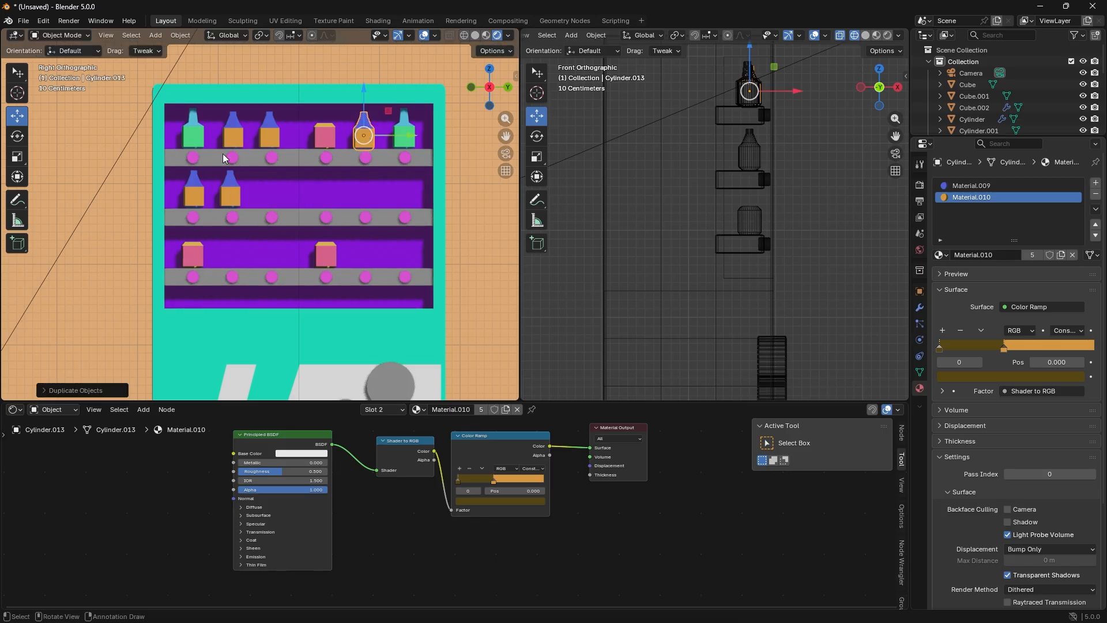
# - Duplicate the green-bodied bottle three times onto the middle shelf, above its third, fourth and fifth knobs
pyautogui.click(203, 133)
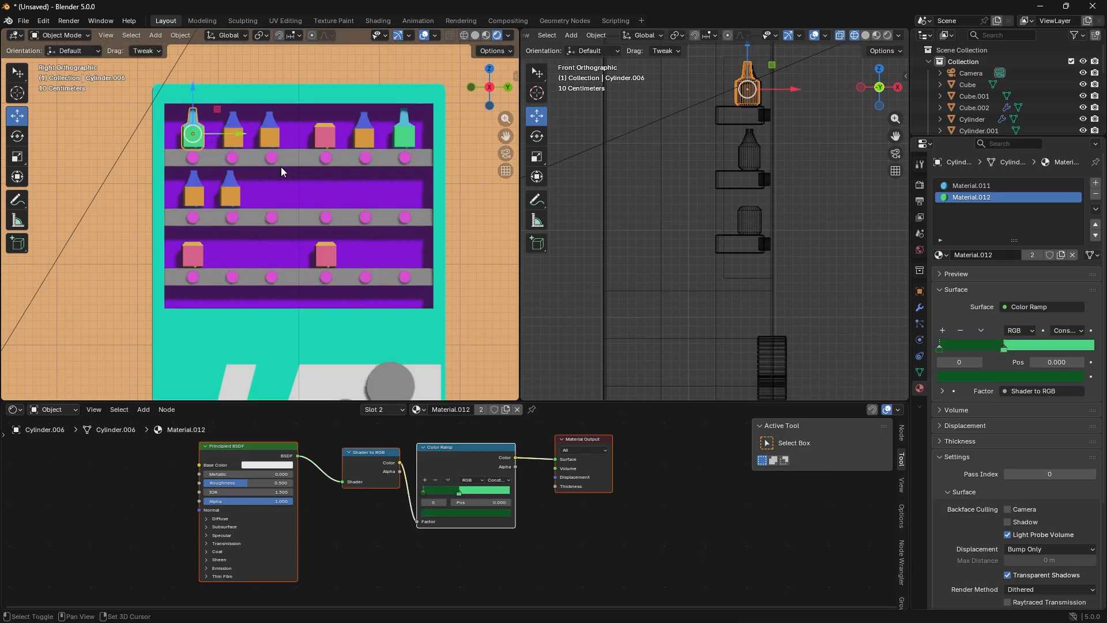
pyautogui.hotkey('shift', 'd')
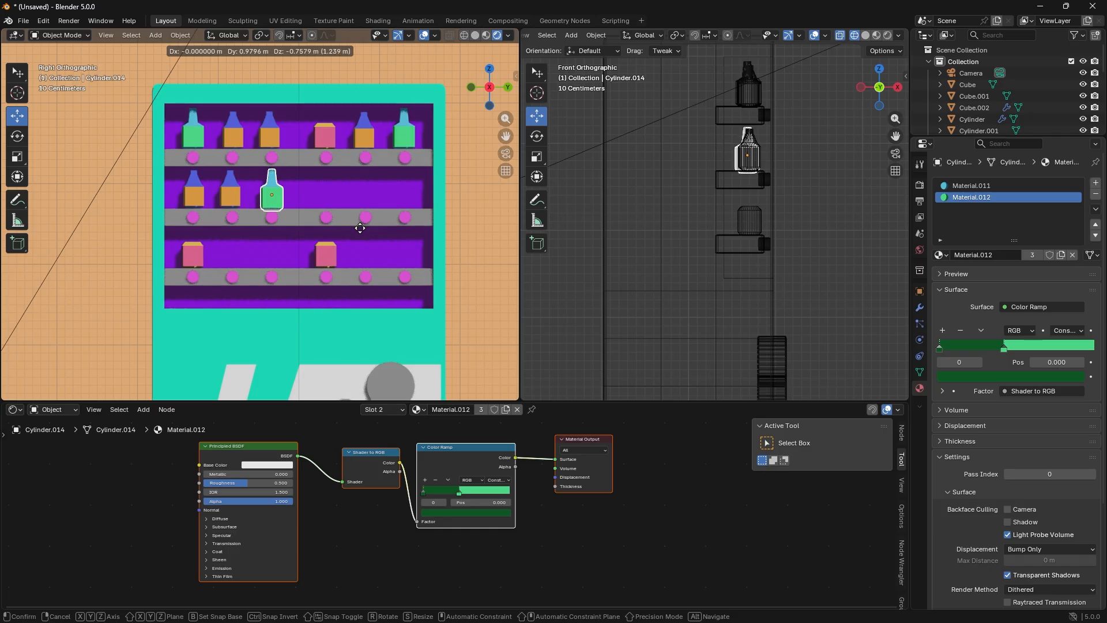
pyautogui.click(360, 233)
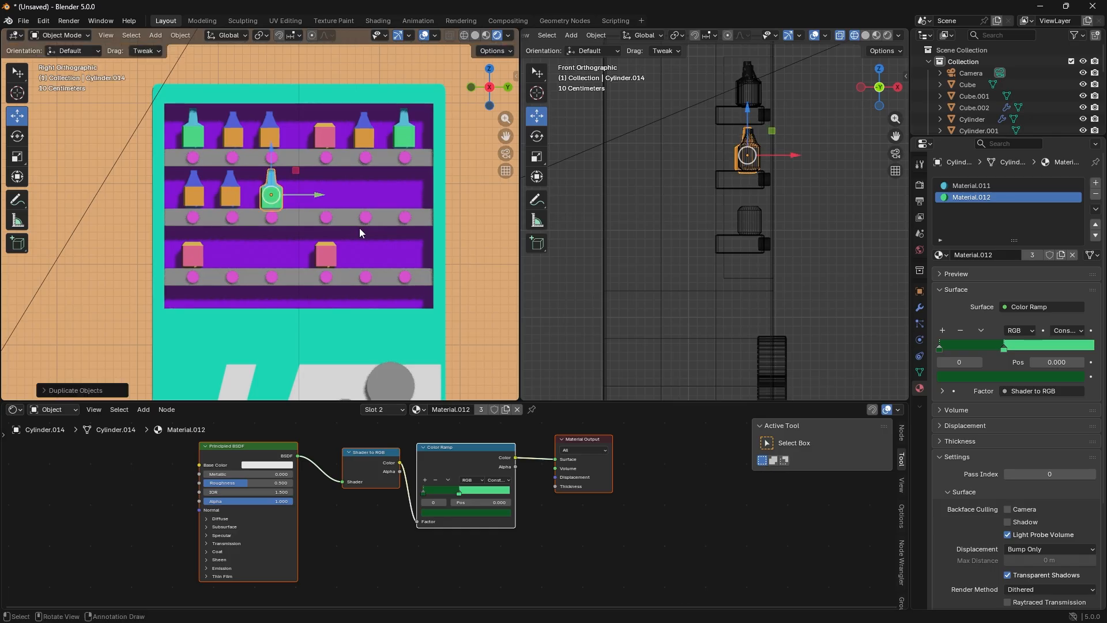
pyautogui.hotkey('shift', 'd')
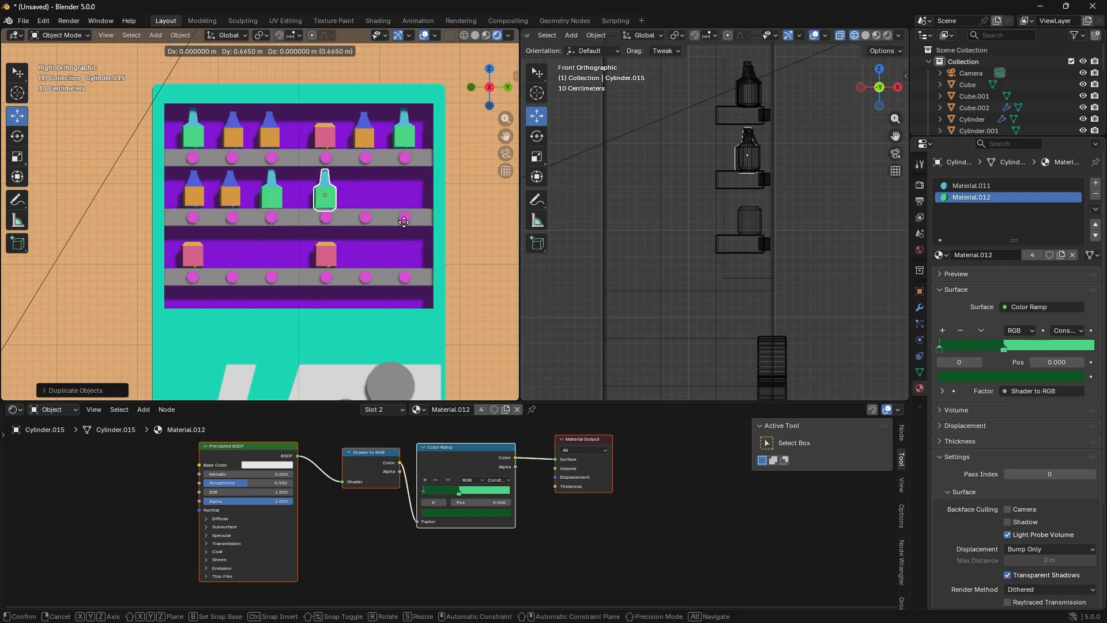
pyautogui.click(404, 222)
pyautogui.hotkey('shift', 'd')
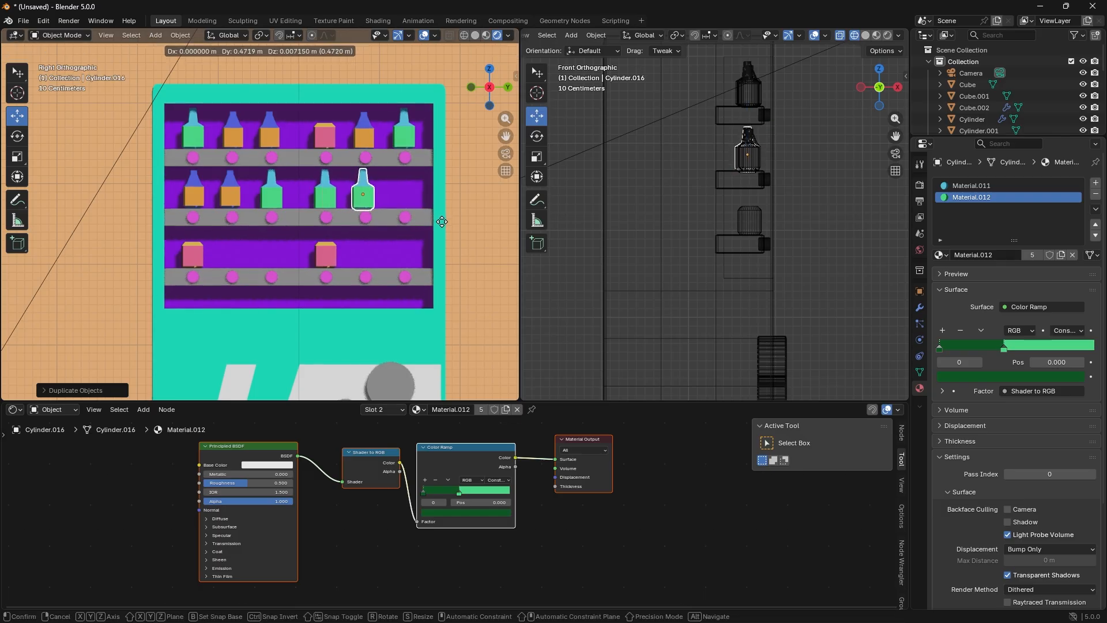
pyautogui.click(441, 222)
# - Duplicate the lowest shelf's second pink can to the middle shelf, above its sixth knob
pyautogui.click(324, 253)
pyautogui.hotkey('shift', 'd')
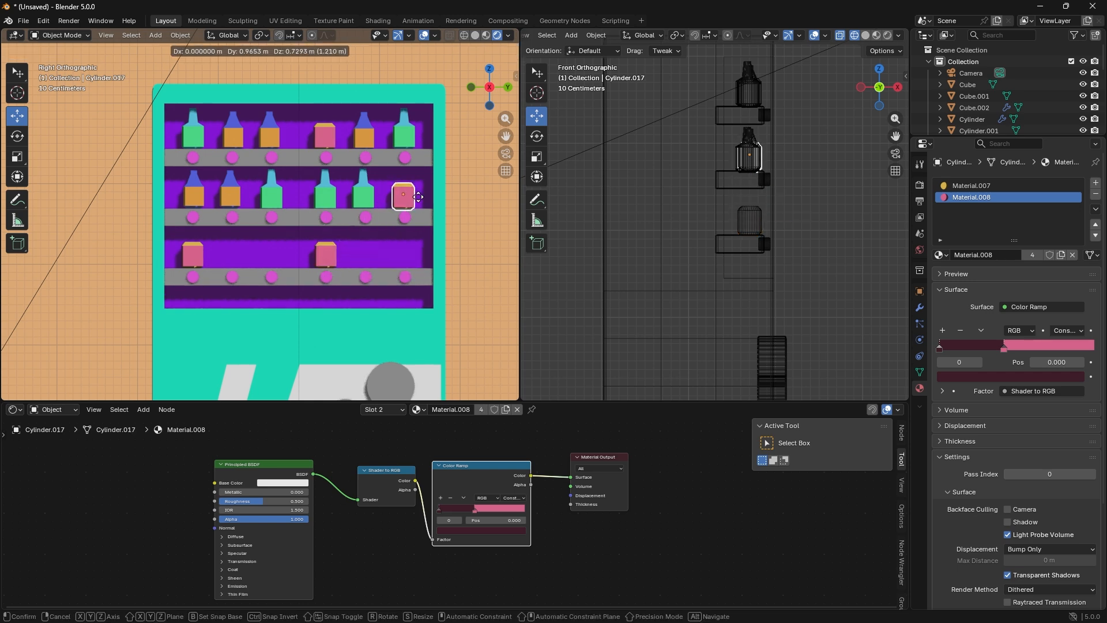
pyautogui.click(418, 197)
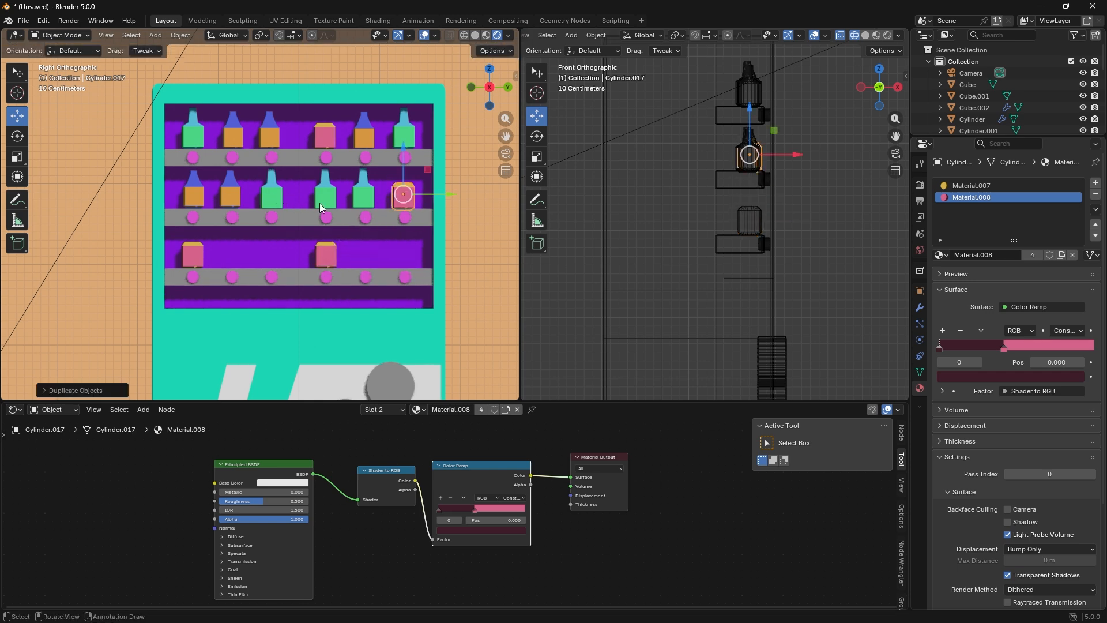
# - Duplicate the middle shelf's fourth and fifth bottles onto the lowest shelf, above its second and third knobs
pyautogui.click(321, 208)
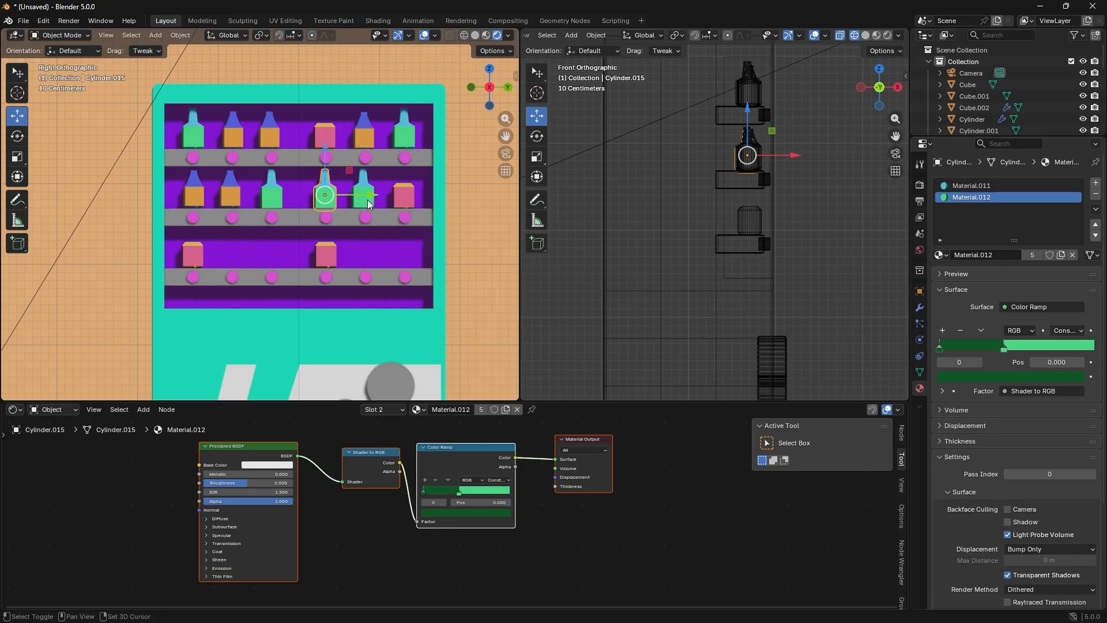
pyautogui.keyDown('shift'); pyautogui.click(367, 199); pyautogui.keyUp('shift')
pyautogui.hotkey('shift', 'd')
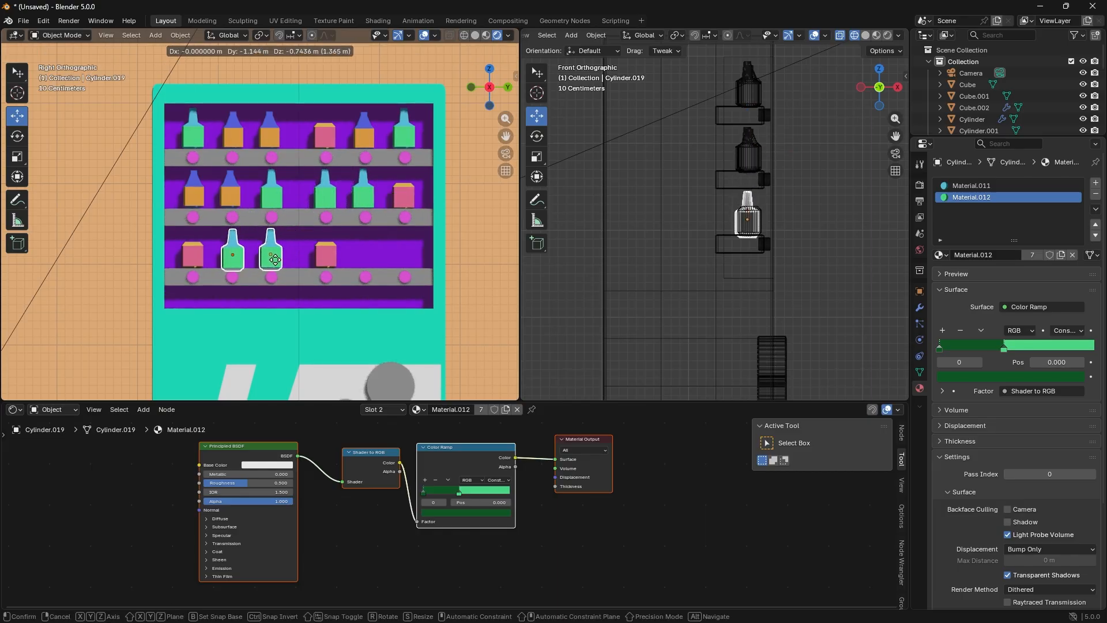
pyautogui.click(274, 261)
# - Duplicate the middle shelf's two orange-bodied bottles onto the lowest shelf, above its fifth and sixth knobs, and clear the selection
pyautogui.click(221, 196)
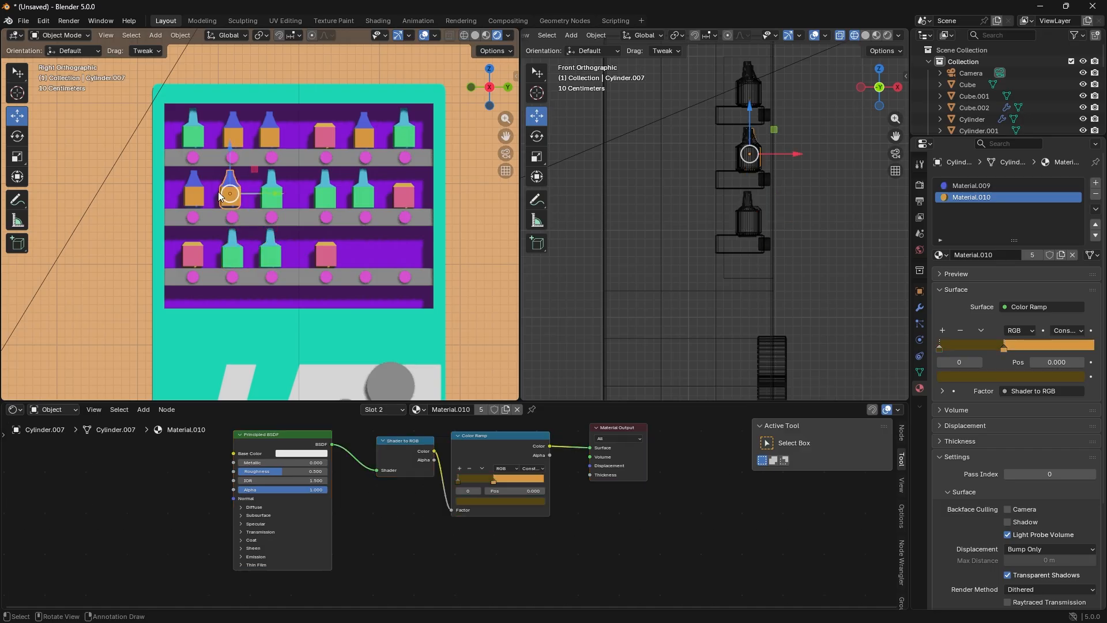
pyautogui.keyDown('shift'); pyautogui.click(199, 196); pyautogui.keyUp('shift')
pyautogui.hotkey('shift', 'd')
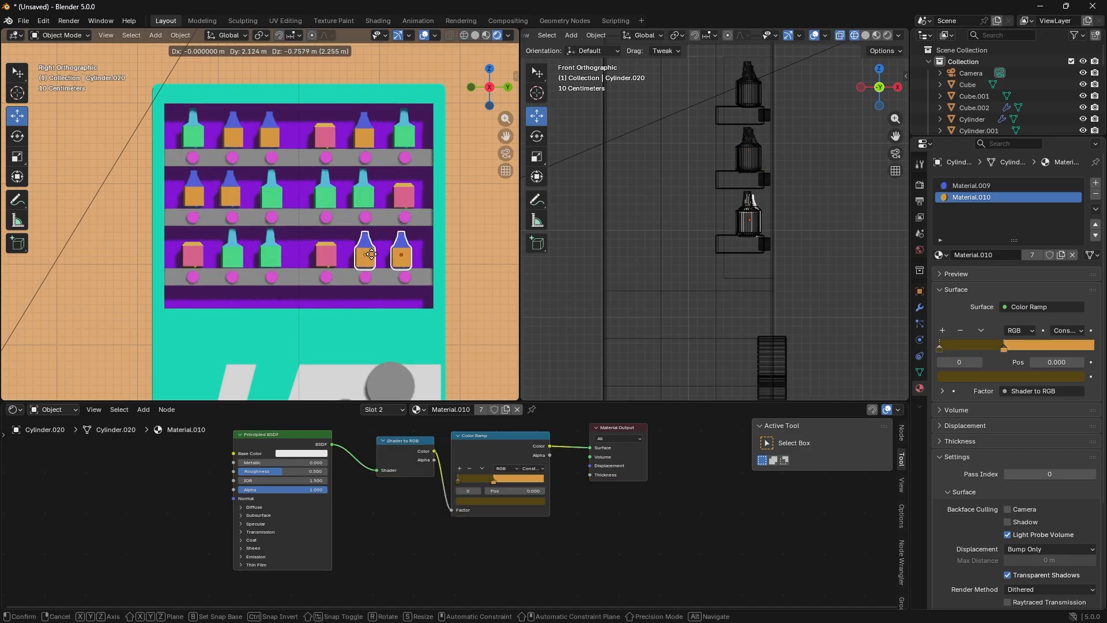
pyautogui.click(371, 254)
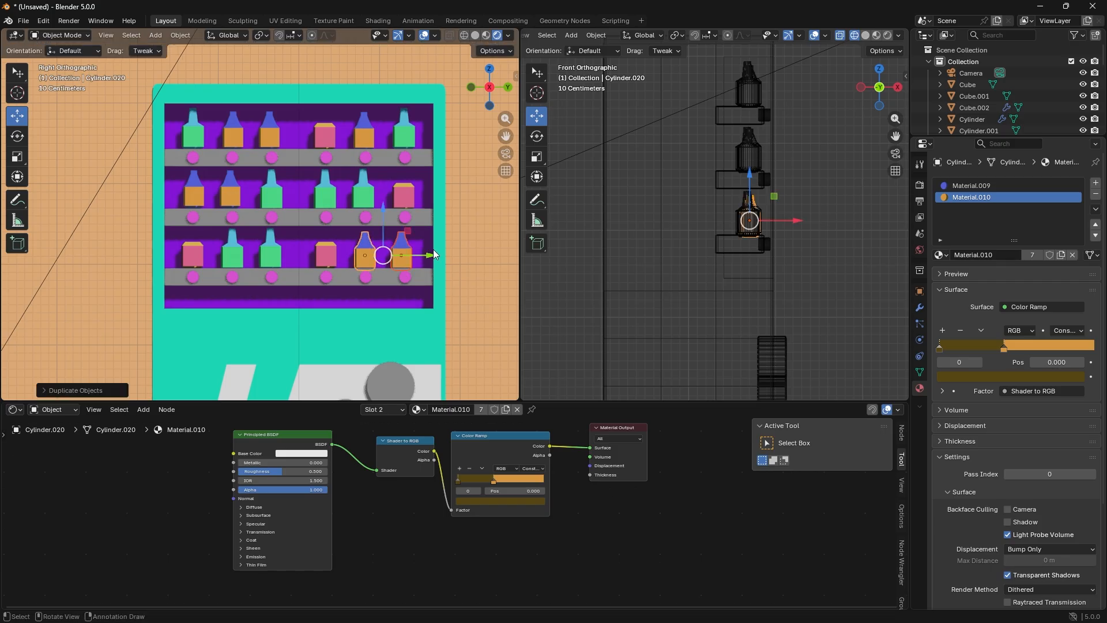
pyautogui.click(477, 232)
pyautogui.scroll(-4, 451, 247)
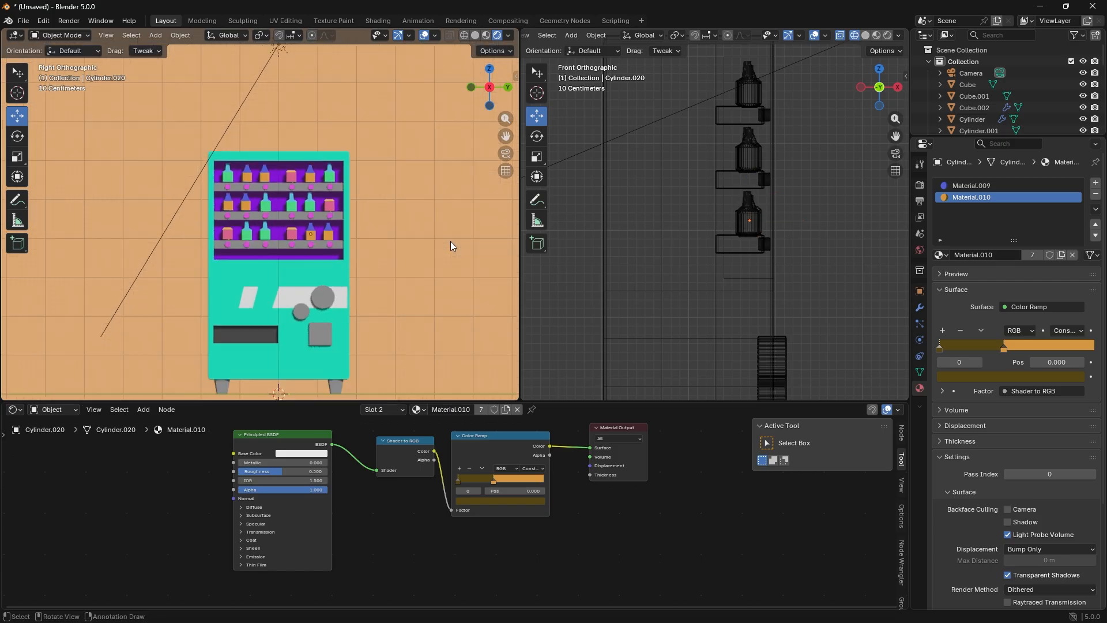
# - Show the scene through the camera and merge the two upper viewports into one wide 3D viewport
pyautogui.press('KP_0')
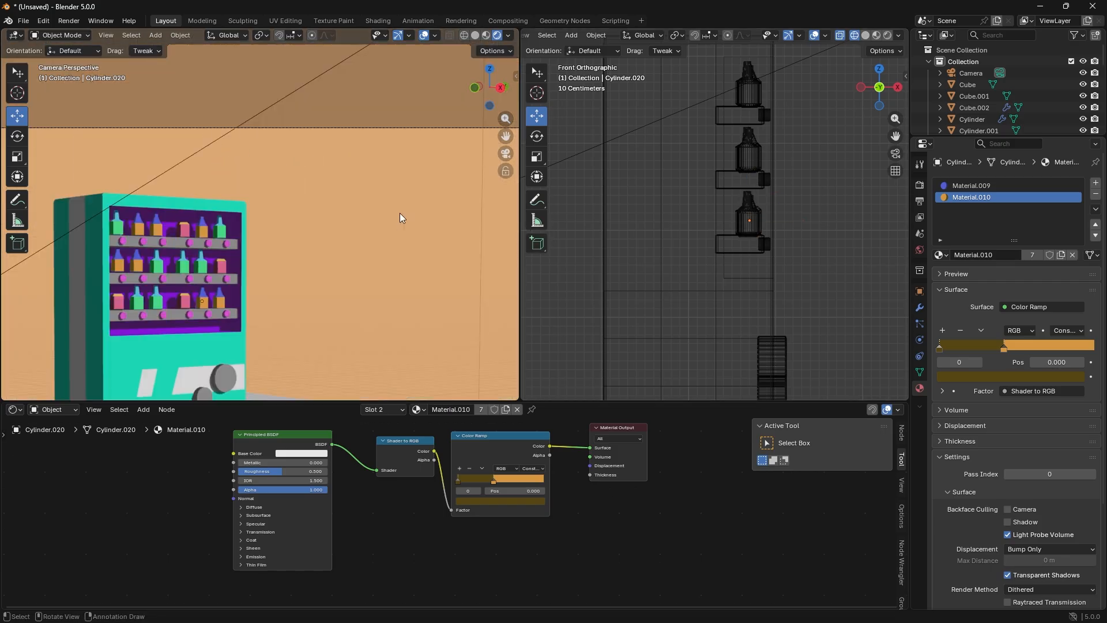
pyautogui.scroll(-3, 231, 261)
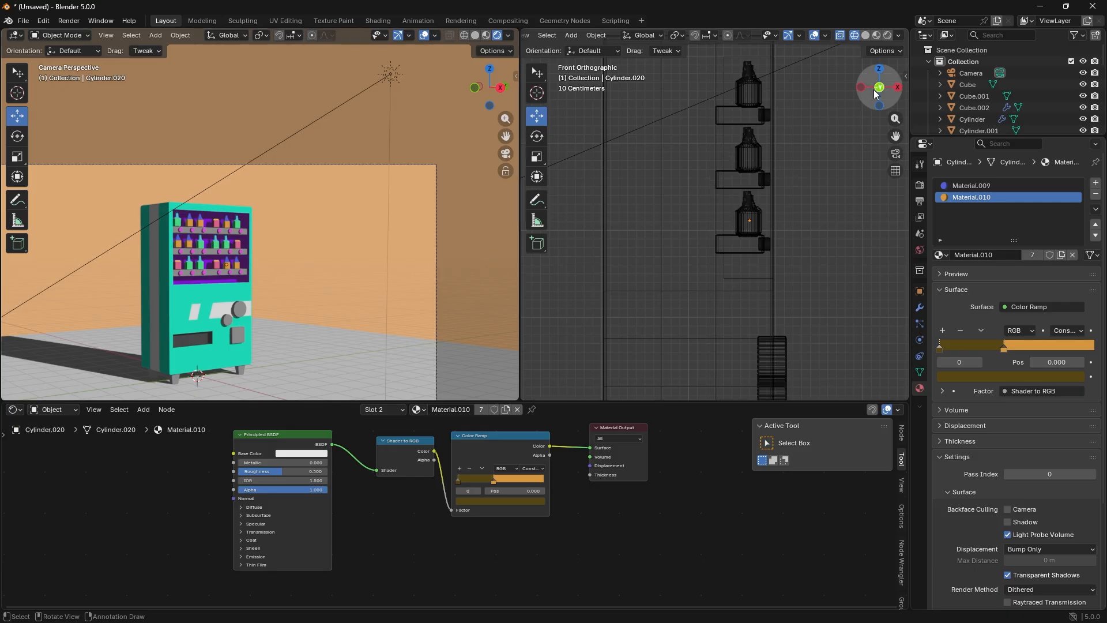
pyautogui.moveTo(516, 29); pyautogui.dragTo(554, 64)
pyautogui.scroll(-4, 589, 172)
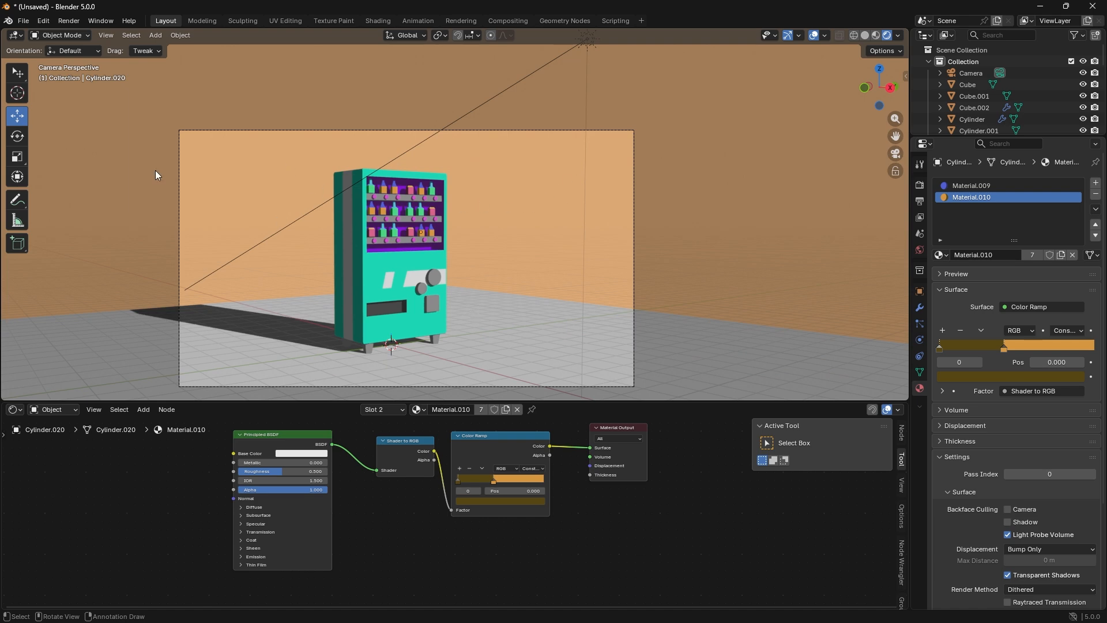
# - Move the vending machine, all its parts and products, and the backdrop plane into a new collection, leaving out the camera and Sun
pyautogui.click(17, 73)
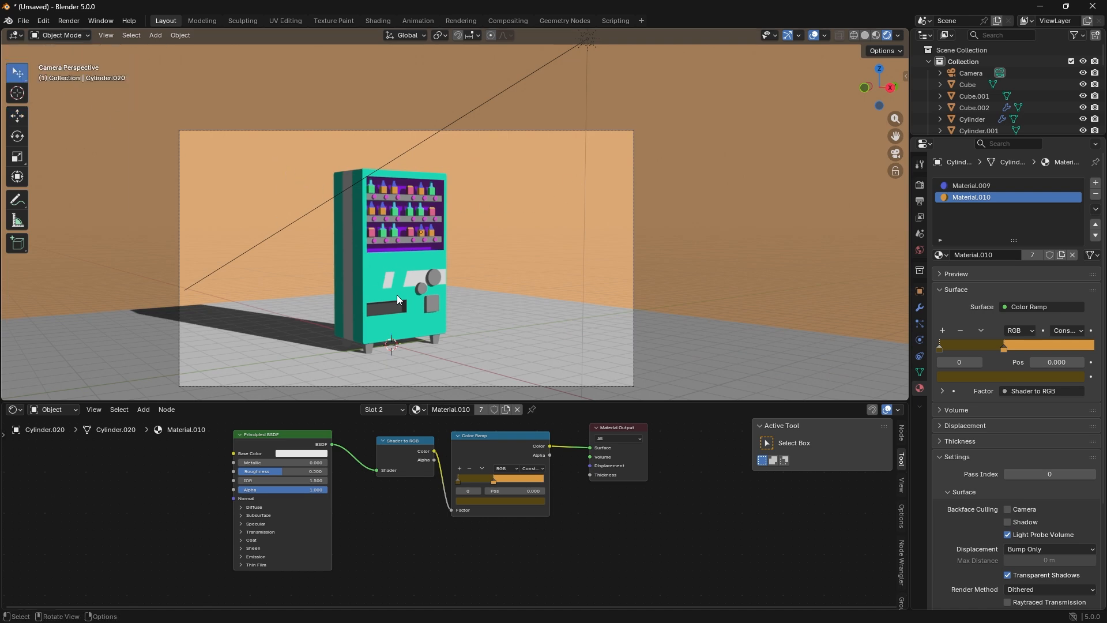
pyautogui.moveTo(16, 75); pyautogui.dragTo(80, 102)
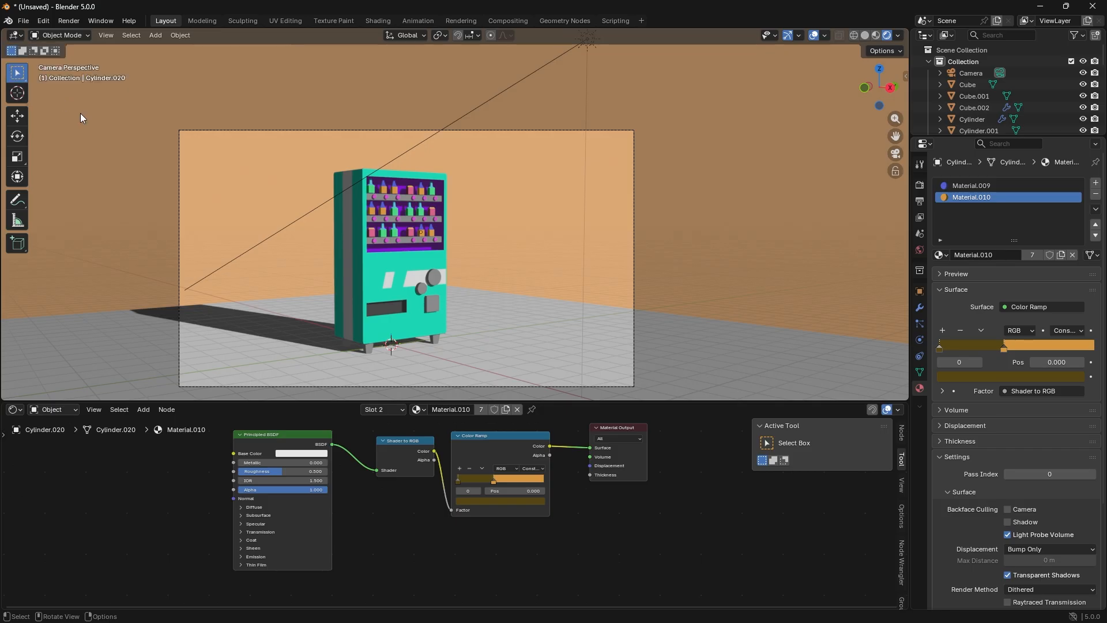
pyautogui.moveTo(259, 151); pyautogui.dragTo(549, 360)
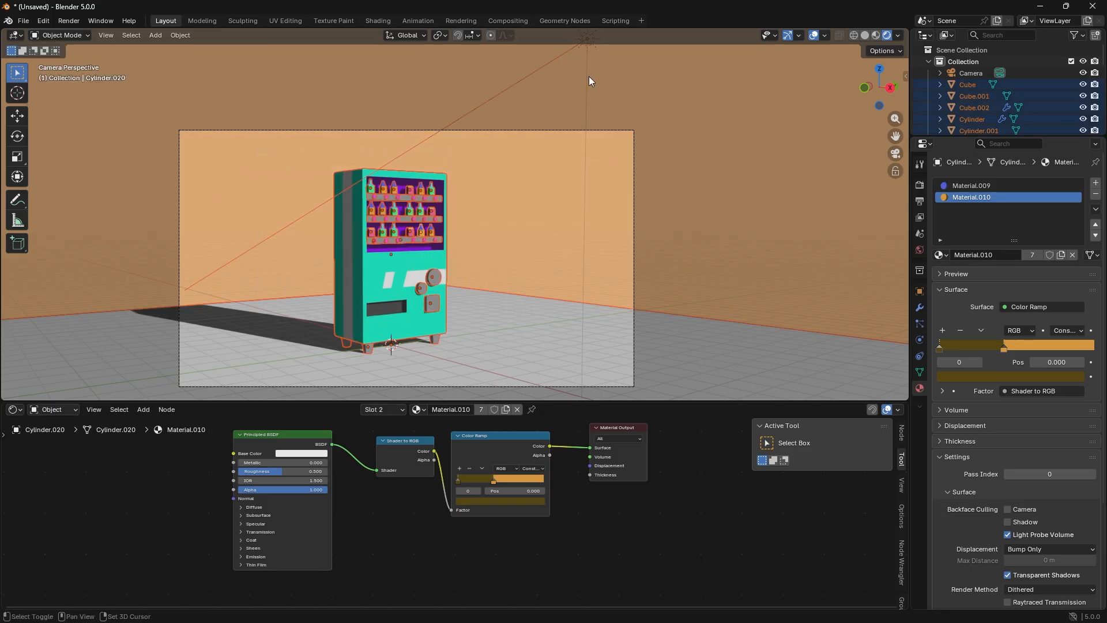
pyautogui.keyDown('shift'); pyautogui.click(590, 44); pyautogui.keyUp('shift')
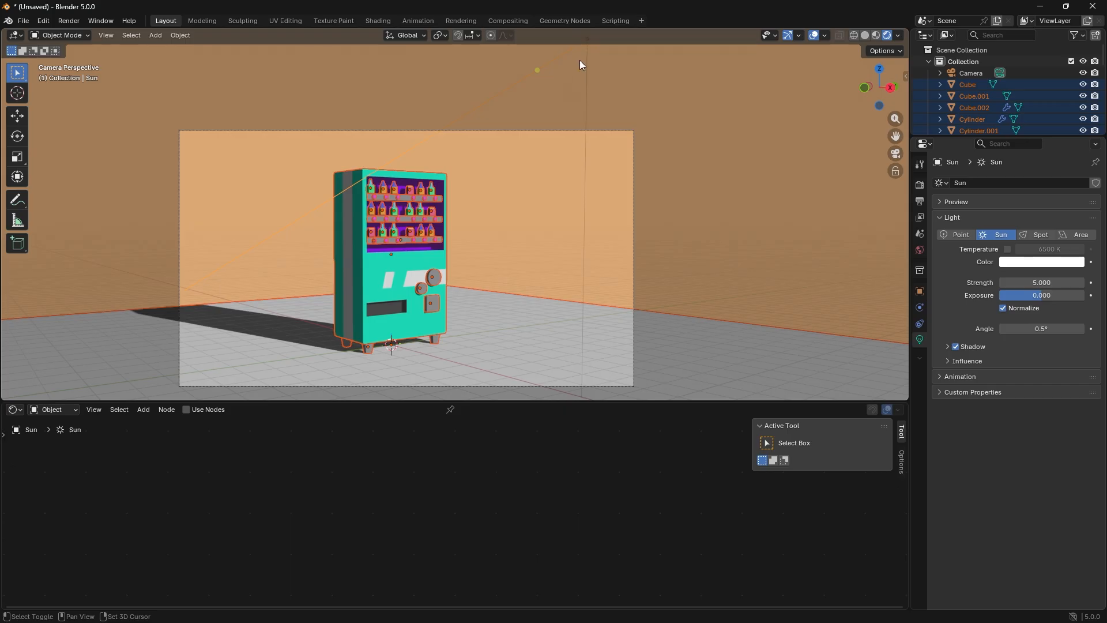
pyautogui.scroll(-1, 513, 237)
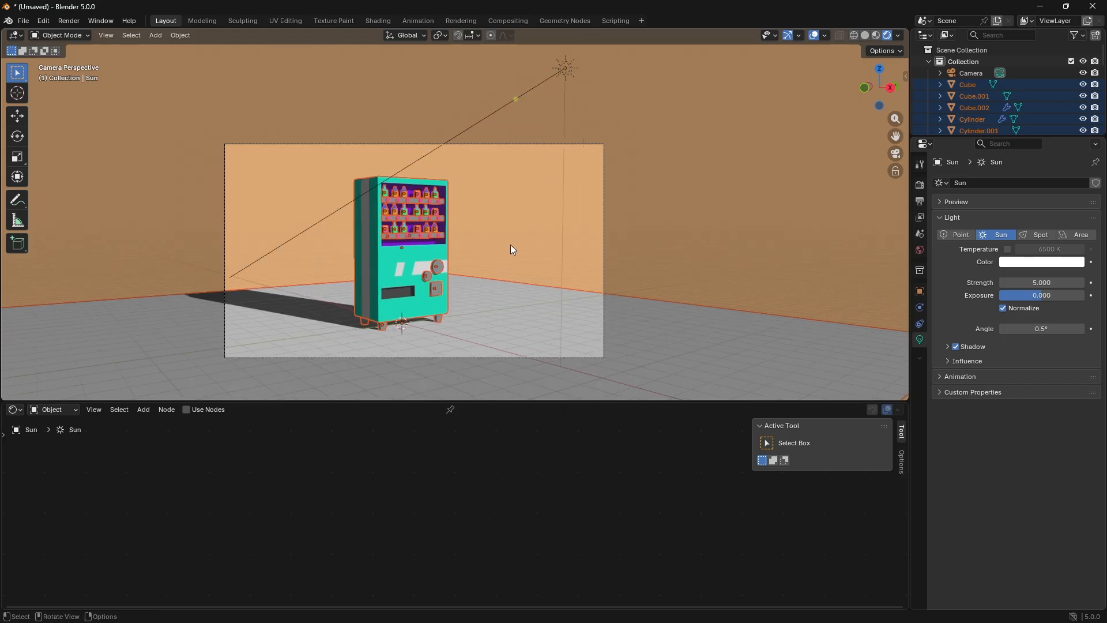
pyautogui.scroll(-1, 511, 246)
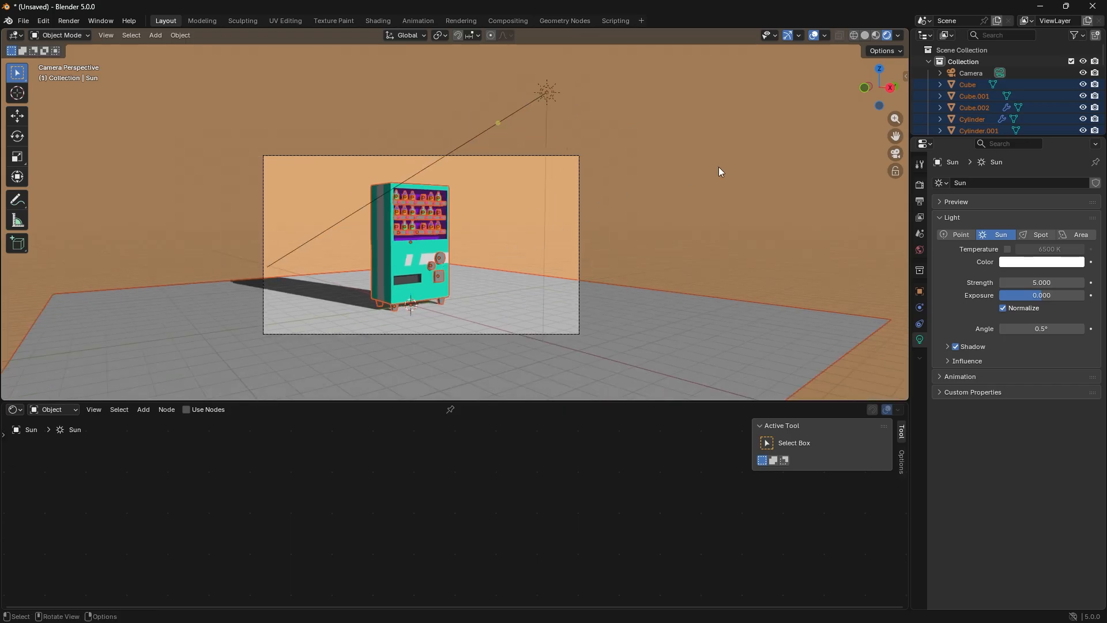
pyautogui.rightClick(963, 85)
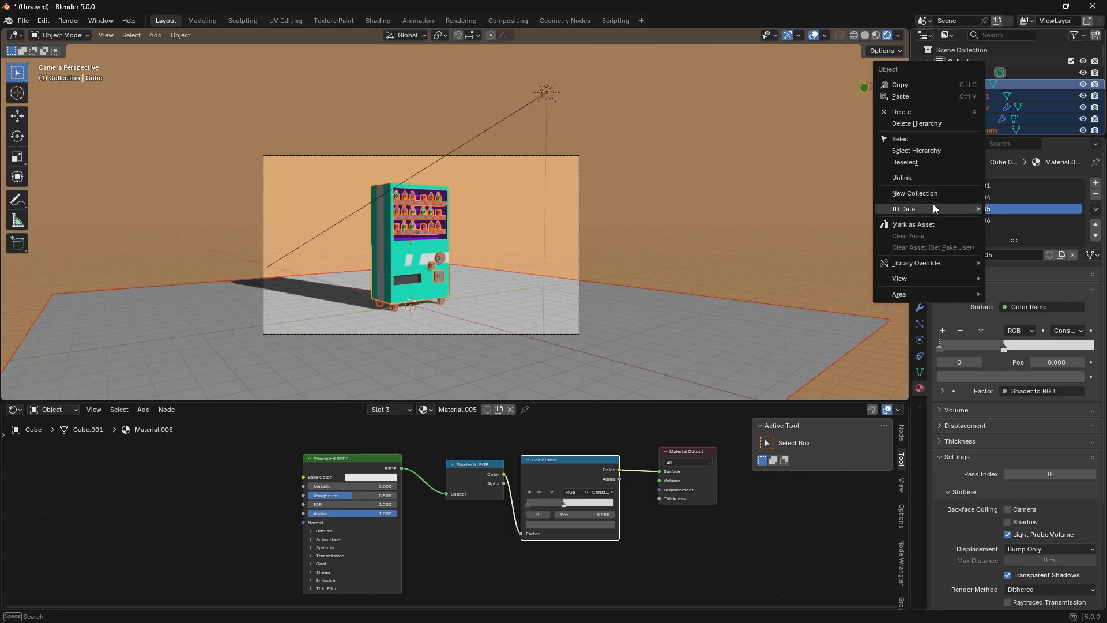
pyautogui.press('Escape')
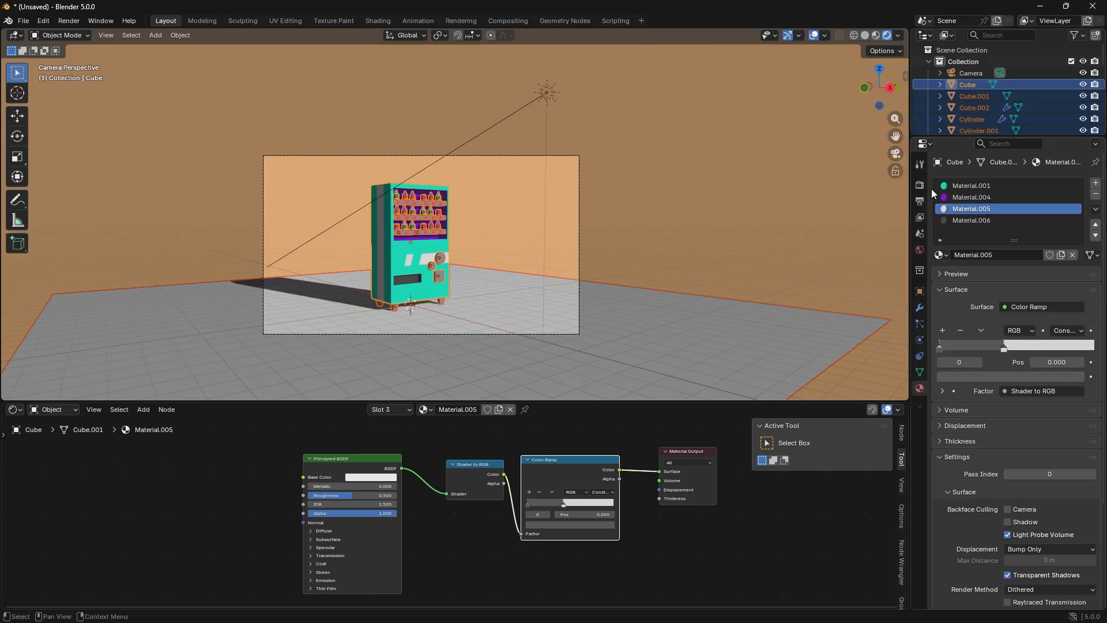
pyautogui.scroll(-10, 967, 107)
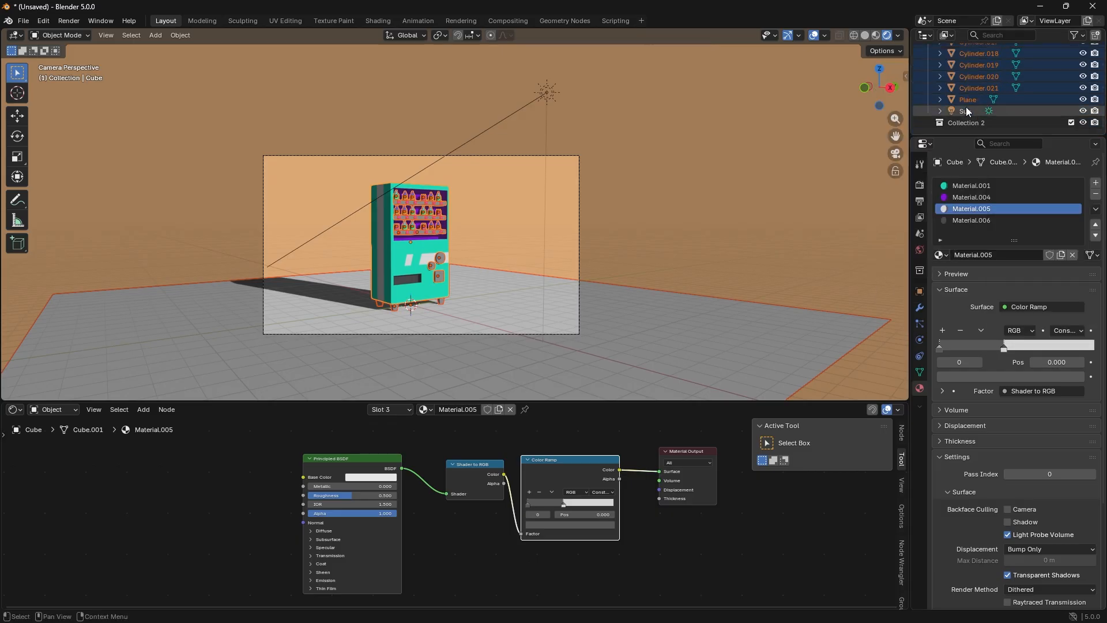
pyautogui.moveTo(971, 72); pyautogui.dragTo(959, 122)
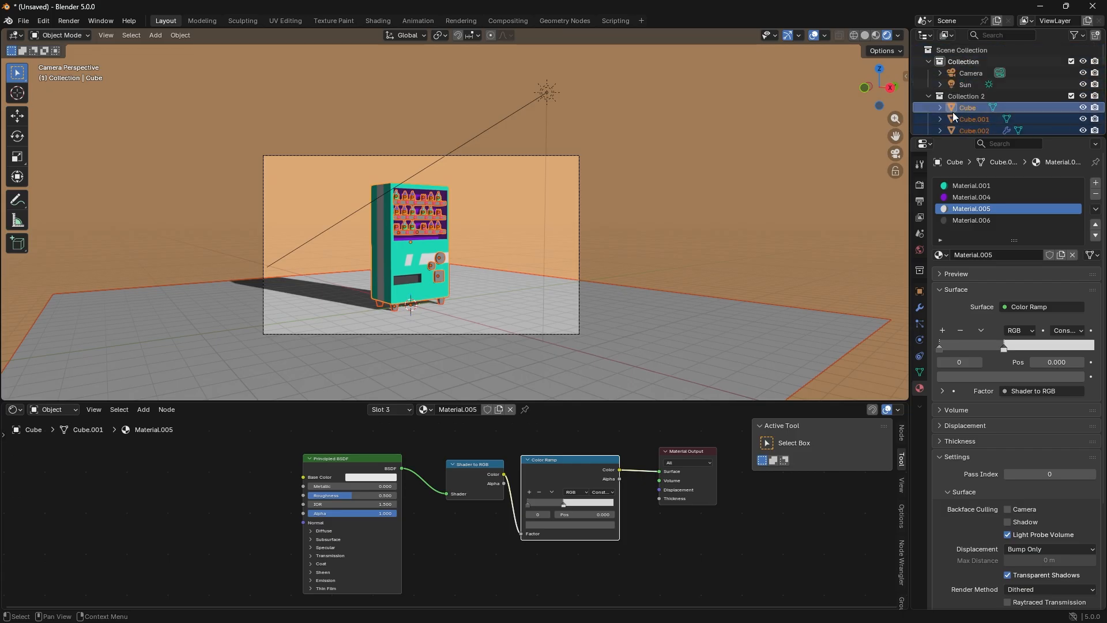
# - Rename the collection holding the vending machine objects to mesh, collapse it, and add another empty collection to the scene
pyautogui.click(960, 96)
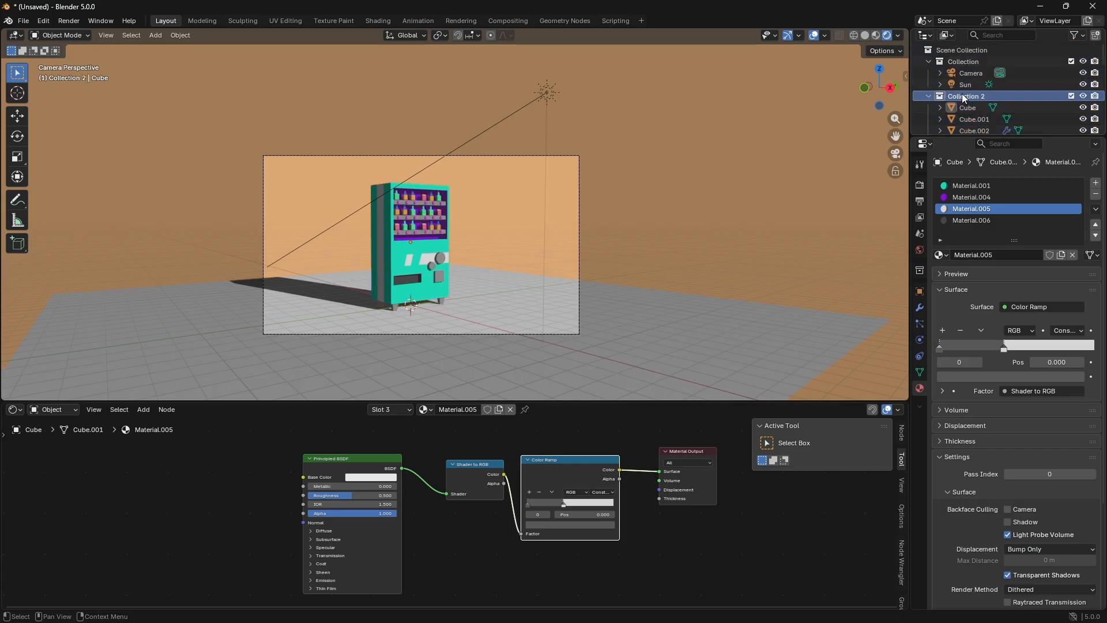
pyautogui.doubleClick(969, 96)
pyautogui.scroll(-1, 969, 98)
pyautogui.press('BackSpace')
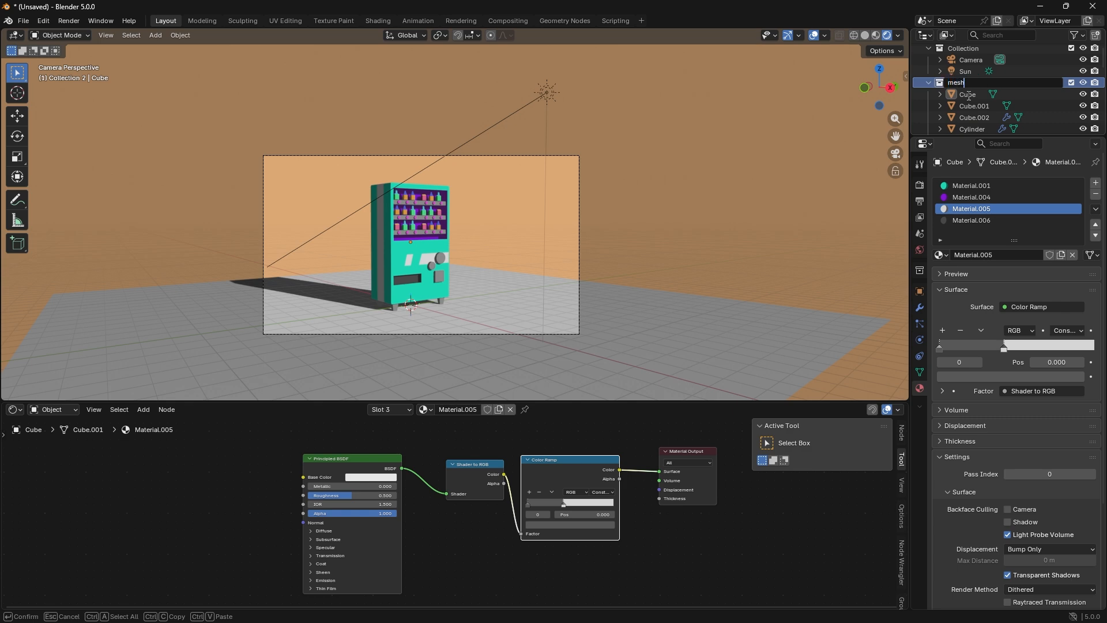
pyautogui.press('Return')
pyautogui.scroll(1, 926, 83)
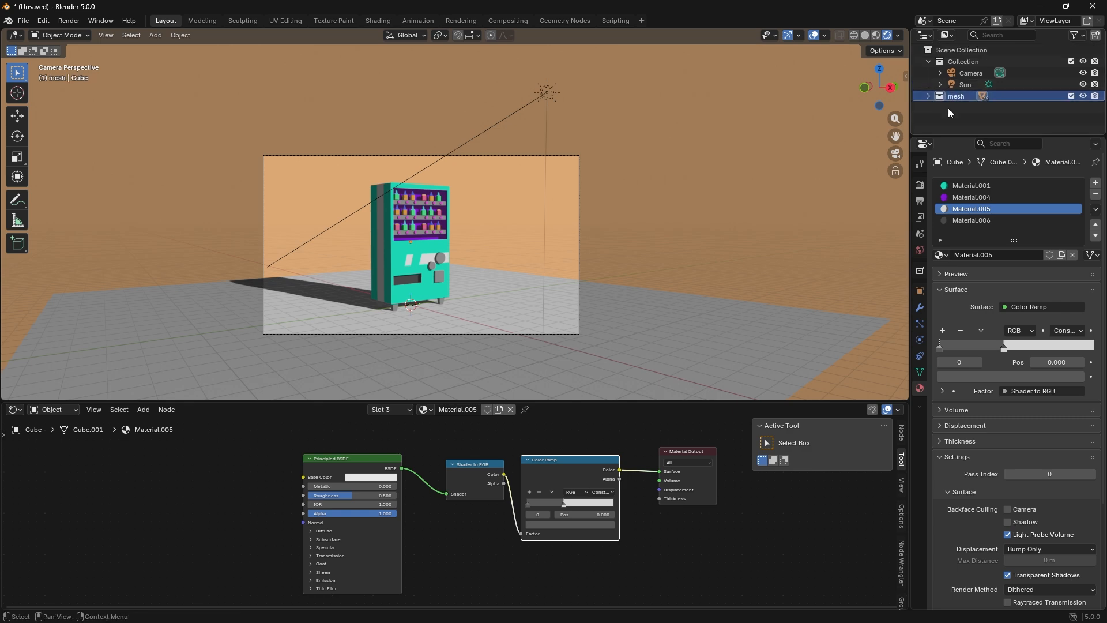
pyautogui.rightClick(956, 119)
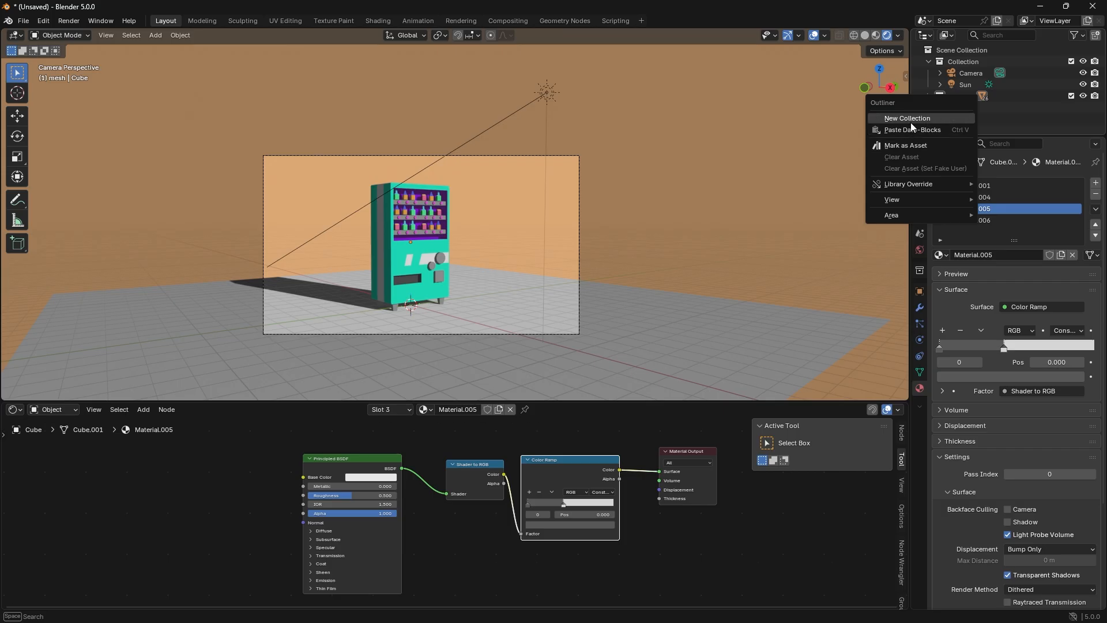
pyautogui.click(952, 118)
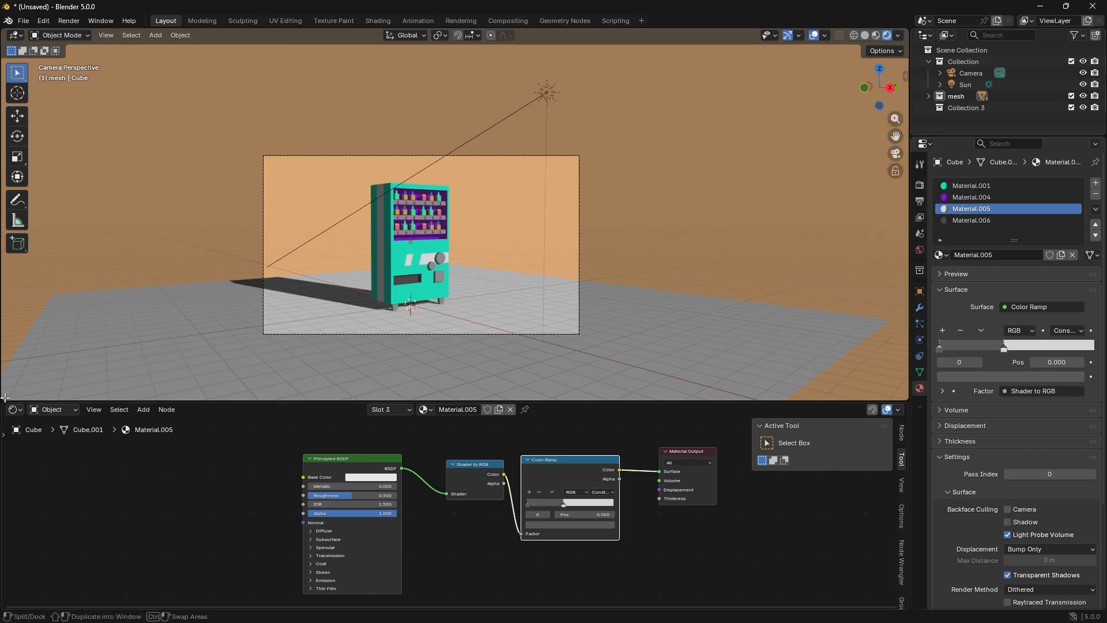
# - Merge the viewport and shader areas into one large 3D Viewport showing the camera view with Rendered shading
pyautogui.moveTo(4, 400); pyautogui.dragTo(2, 419)
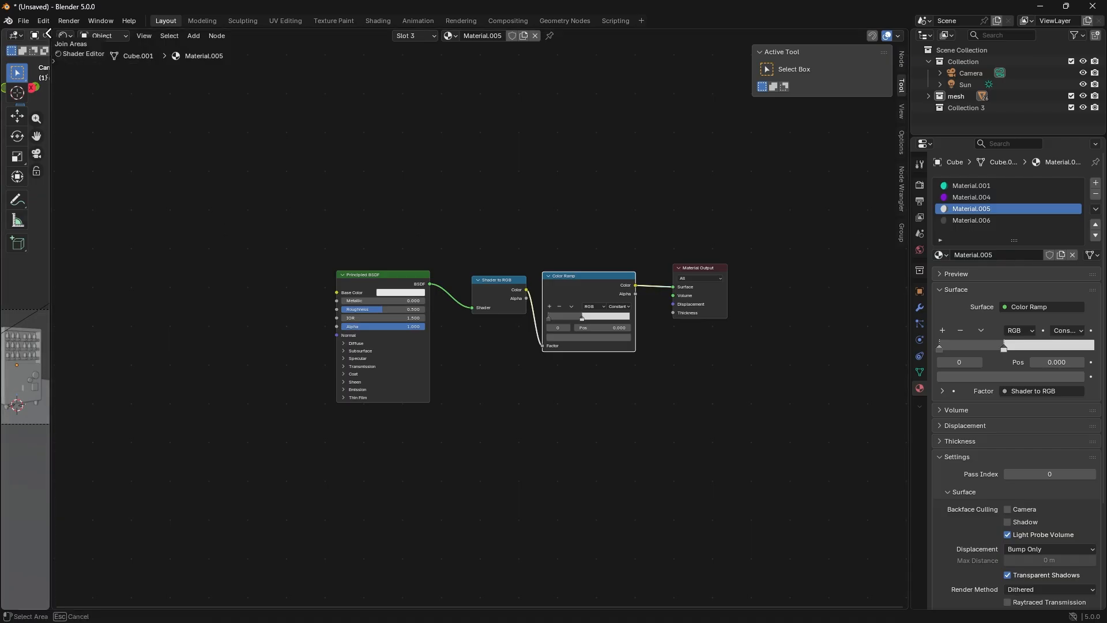
pyautogui.moveTo(51, 32); pyautogui.dragTo(6, 35)
pyautogui.rightClick(6, 36)
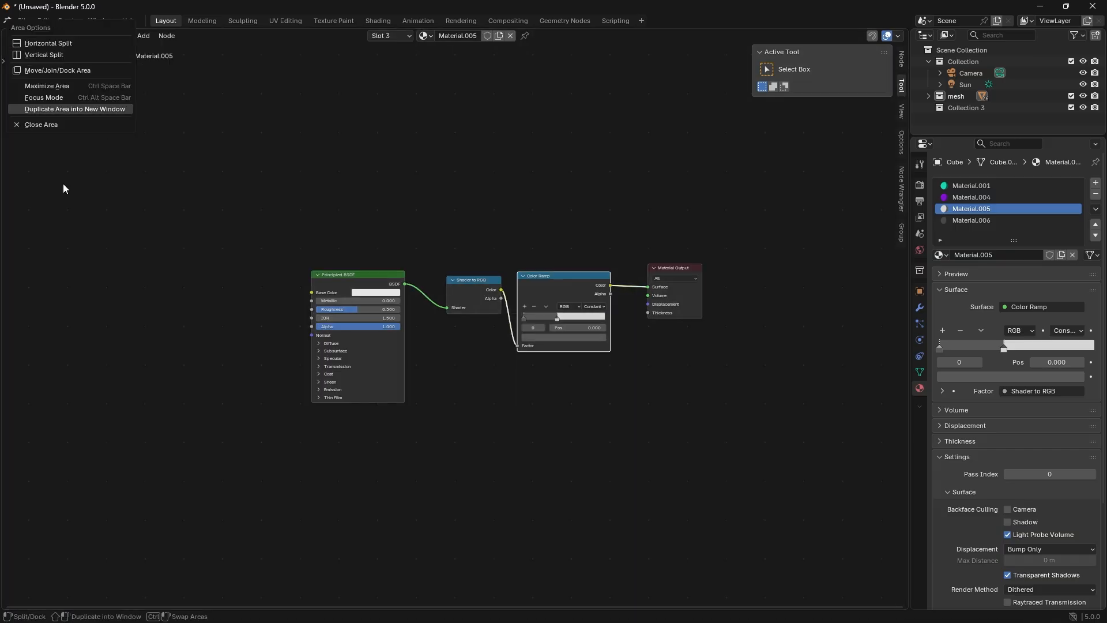
pyautogui.click(15, 36)
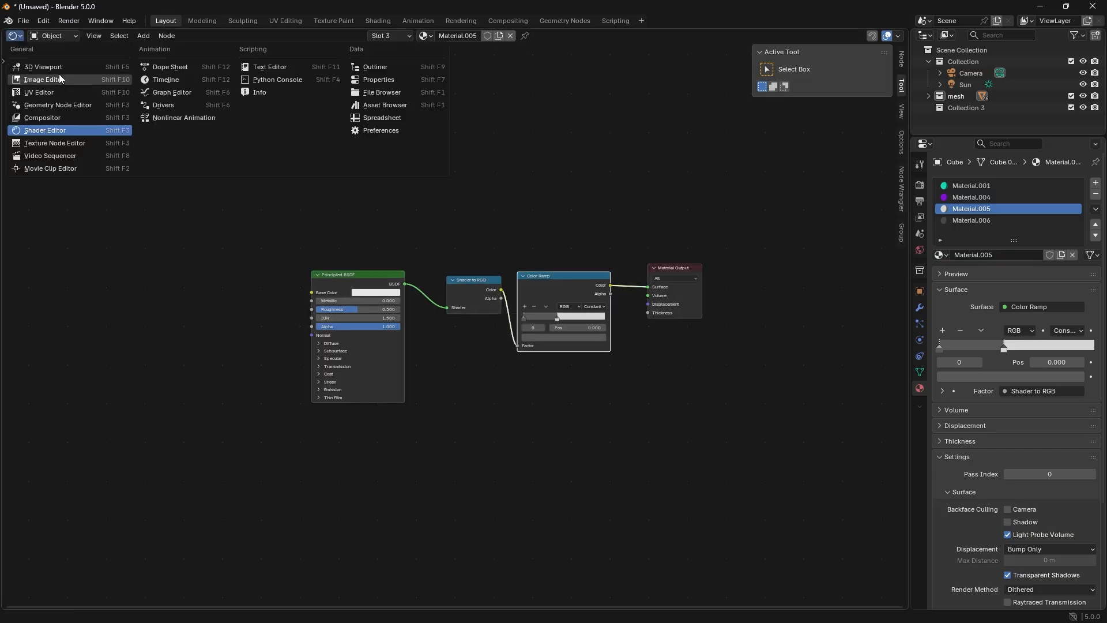
pyautogui.click(43, 67)
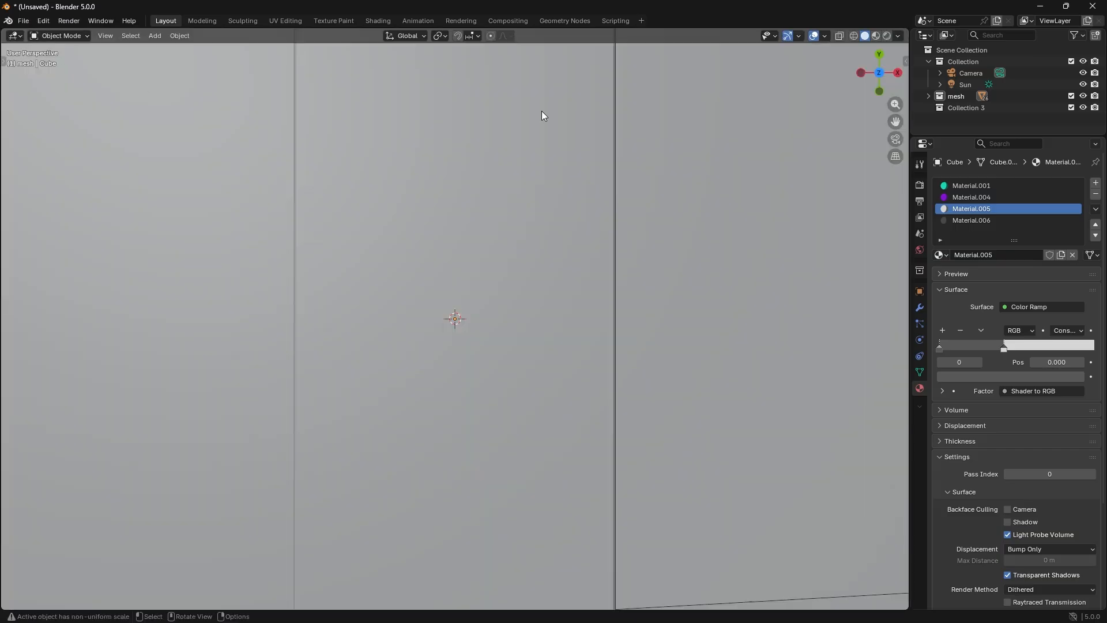
pyautogui.click(887, 36)
pyautogui.press('KP_0')
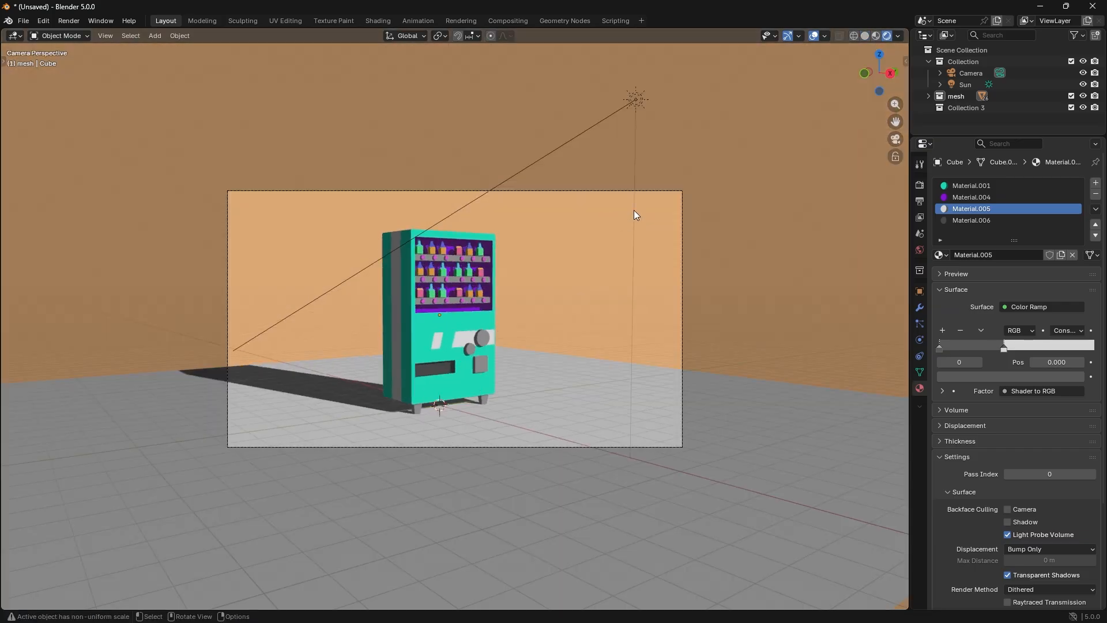
# - Rename the empty third collection to gpencil
pyautogui.doubleClick(964, 105)
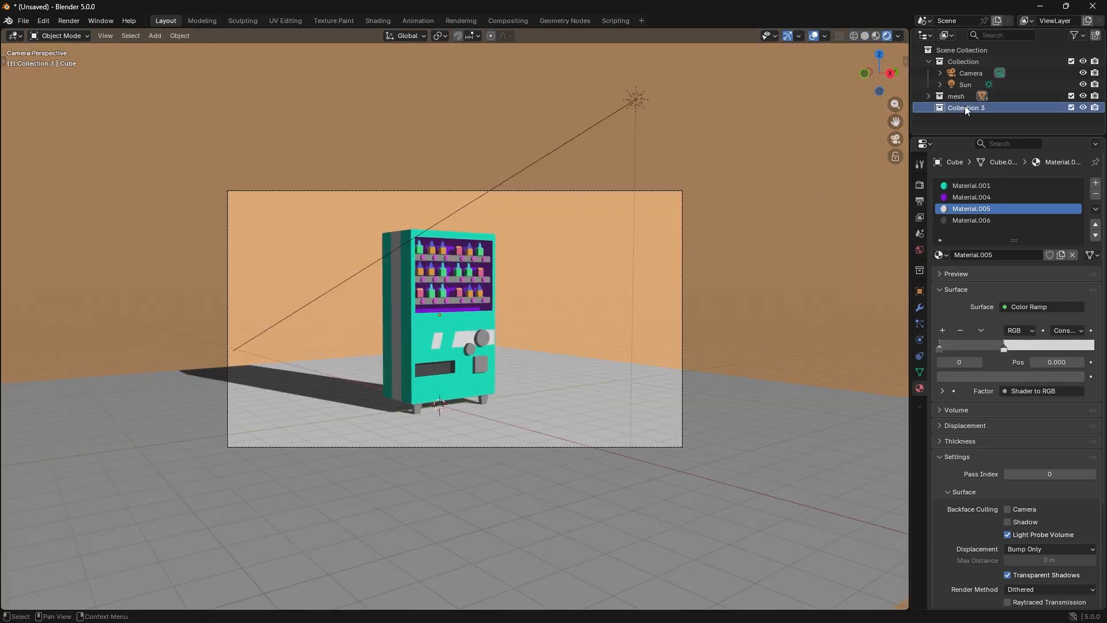
pyautogui.press('BackSpace')
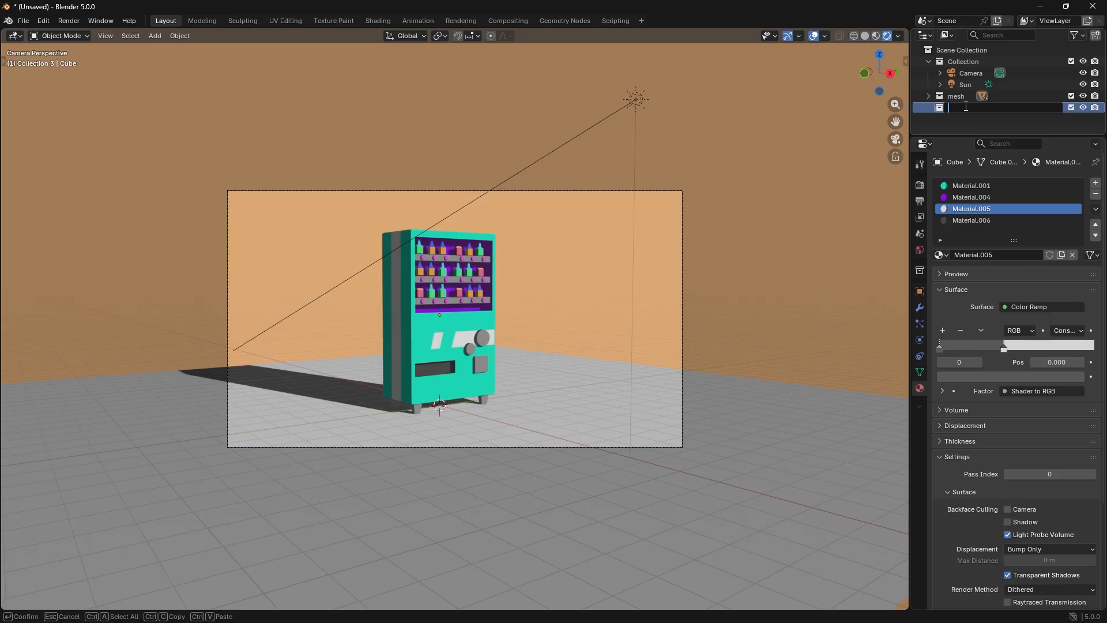
pyautogui.write('gpencil')
pyautogui.press('Return')
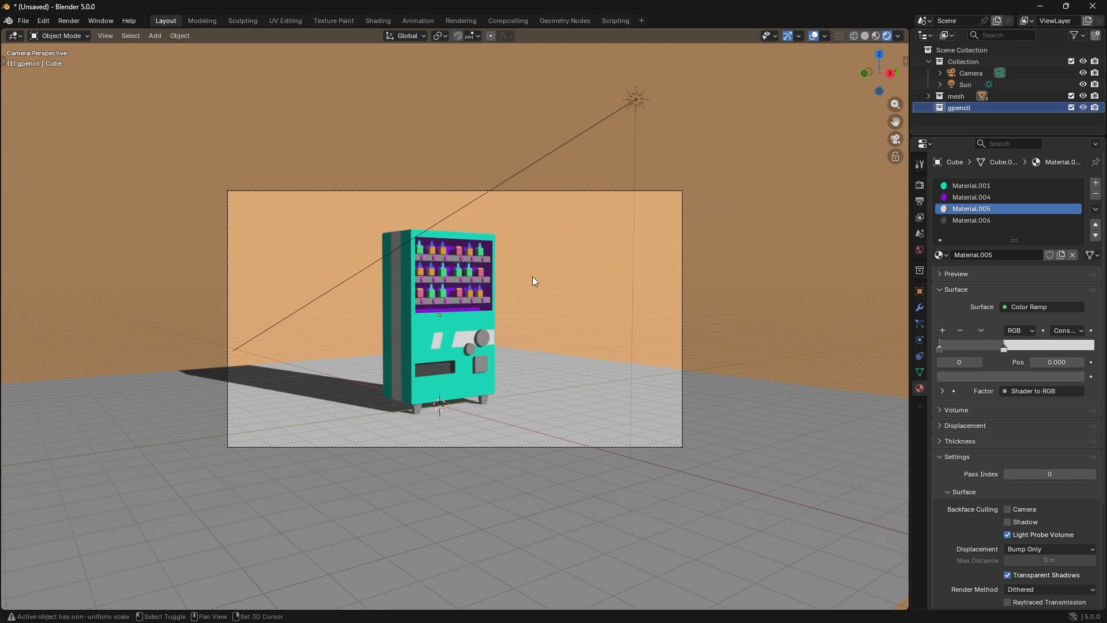
# - Add a blank Grease Pencil object to the gpencil collection
pyautogui.hotkey('shift', 'a')
pyautogui.moveTo(497, 375)
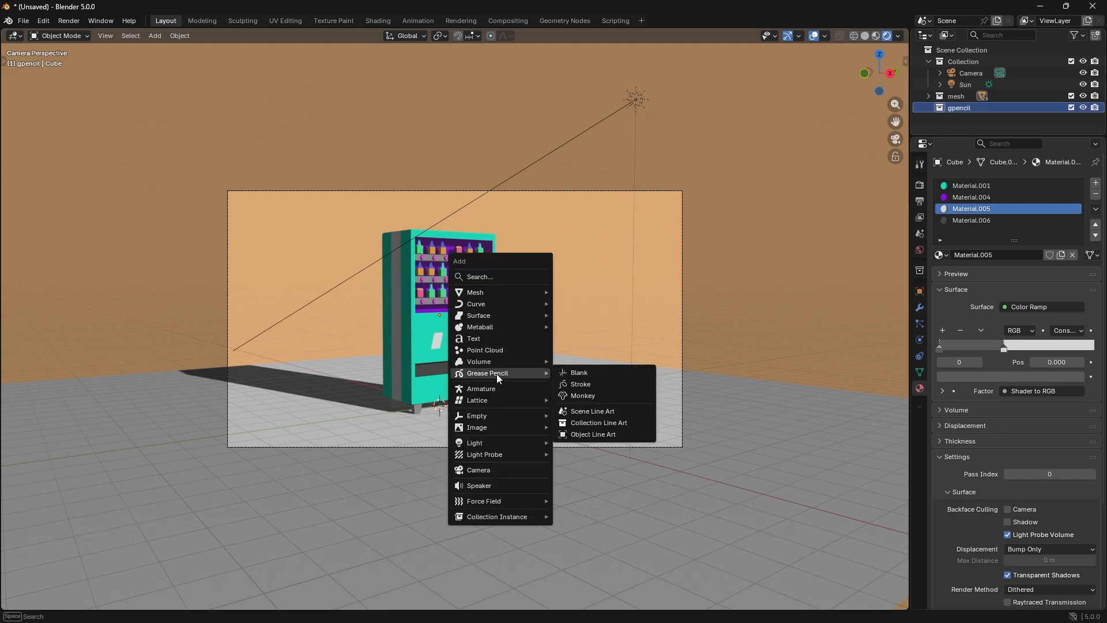
pyautogui.click(595, 377)
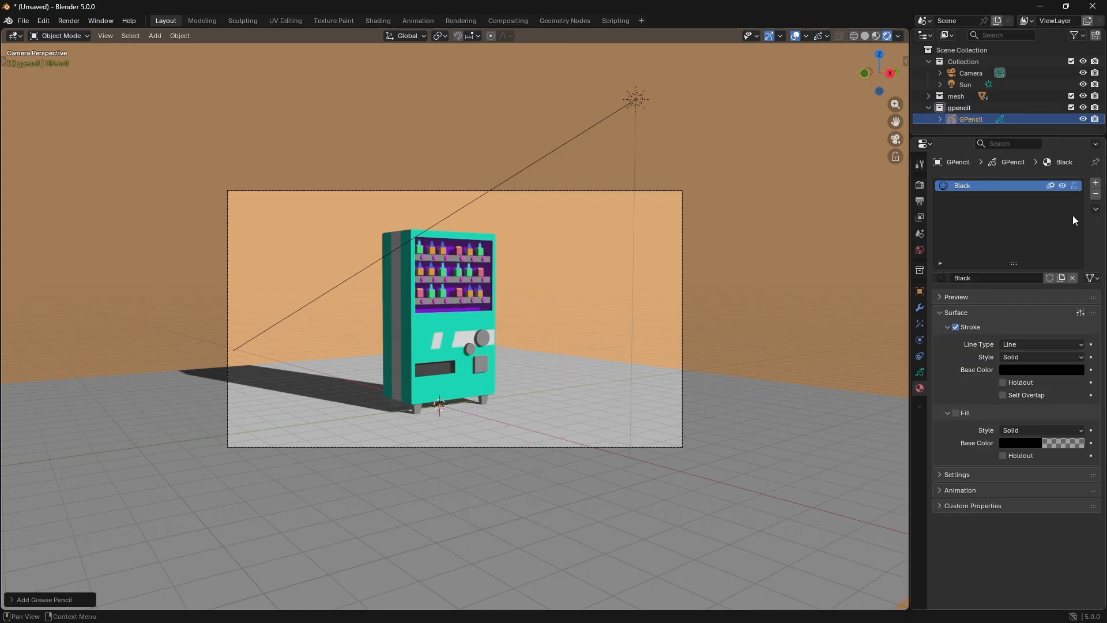
# - Make the Grease Pencil material's stroke base colour slightly lighter than pure black, and rename the material to mesh
pyautogui.click(1033, 374)
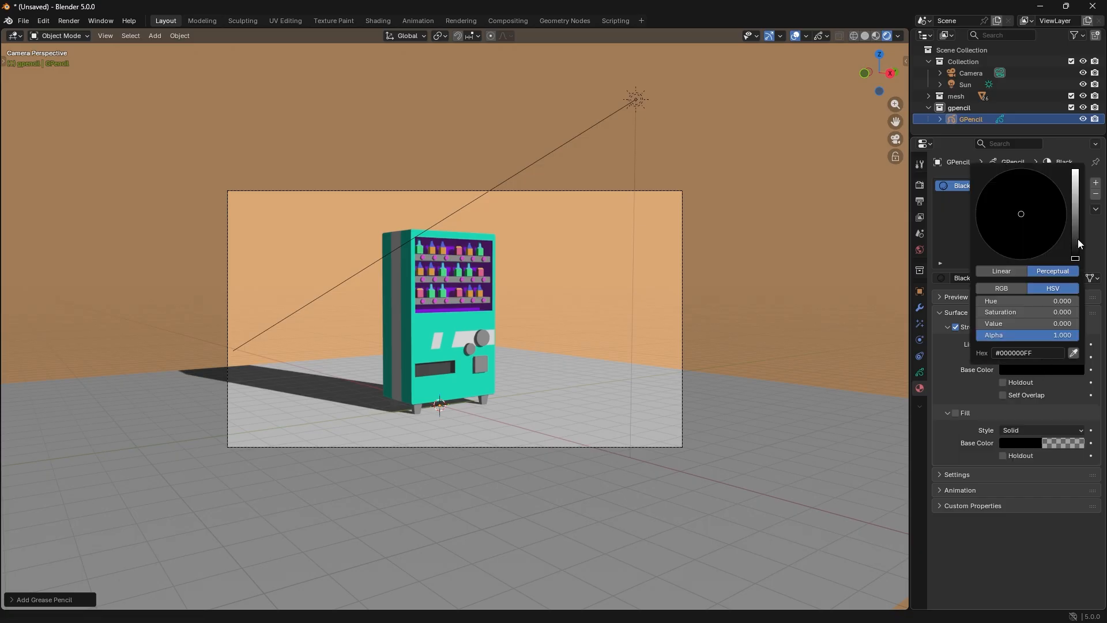
pyautogui.moveTo(1076, 257)
pyautogui.mouseDown()
pyautogui.moveTo(1075, 246)
pyautogui.moveTo(1071, 256)
pyautogui.mouseUp()
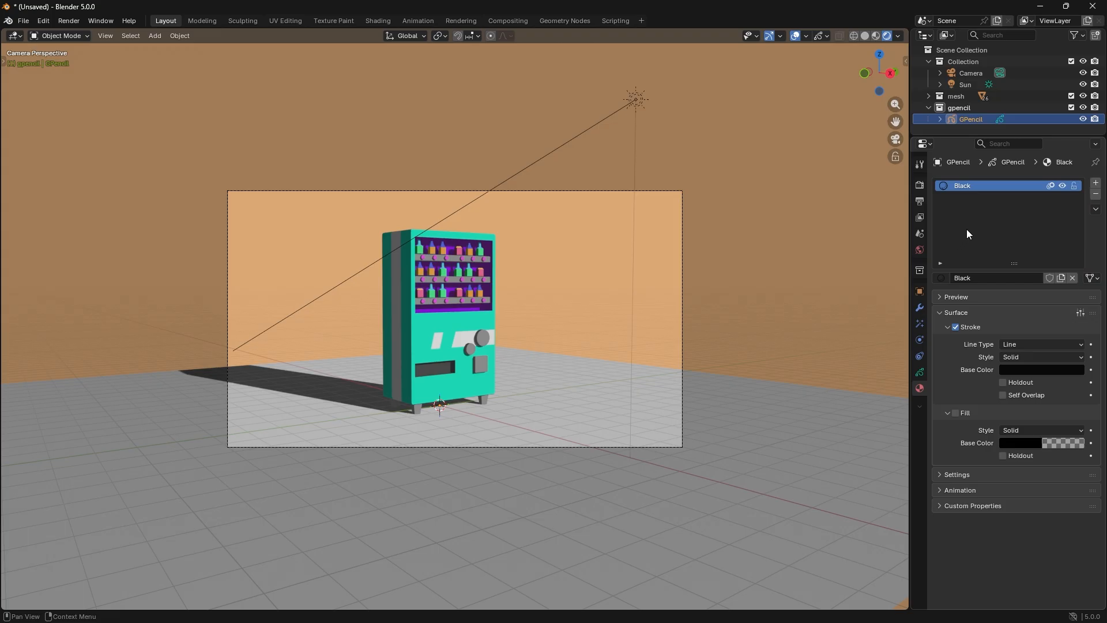
pyautogui.doubleClick(975, 185)
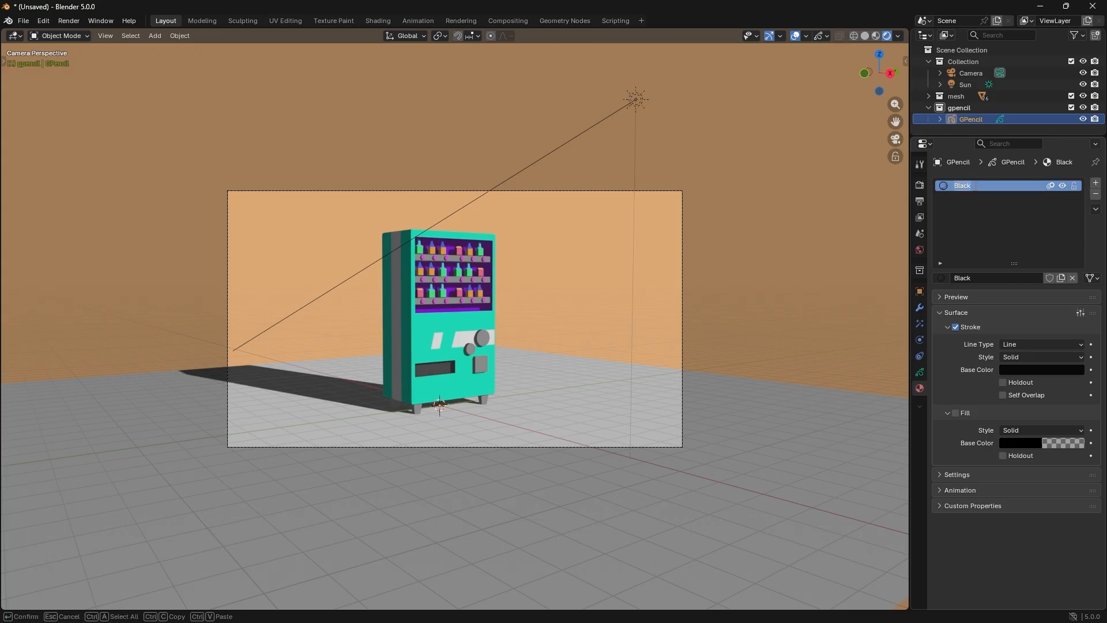
pyautogui.write('mw')
pyautogui.press('BackSpace')
pyautogui.write('esh')
pyautogui.press('Return')
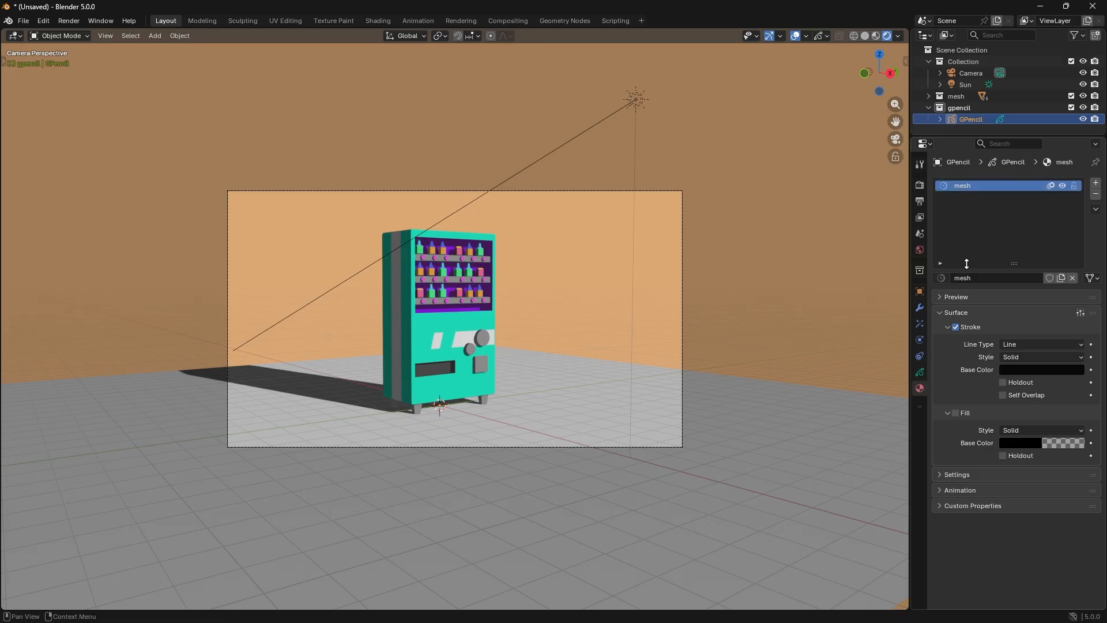
# - Rename the Grease Pencil object's layer to mesh
pyautogui.click(919, 372)
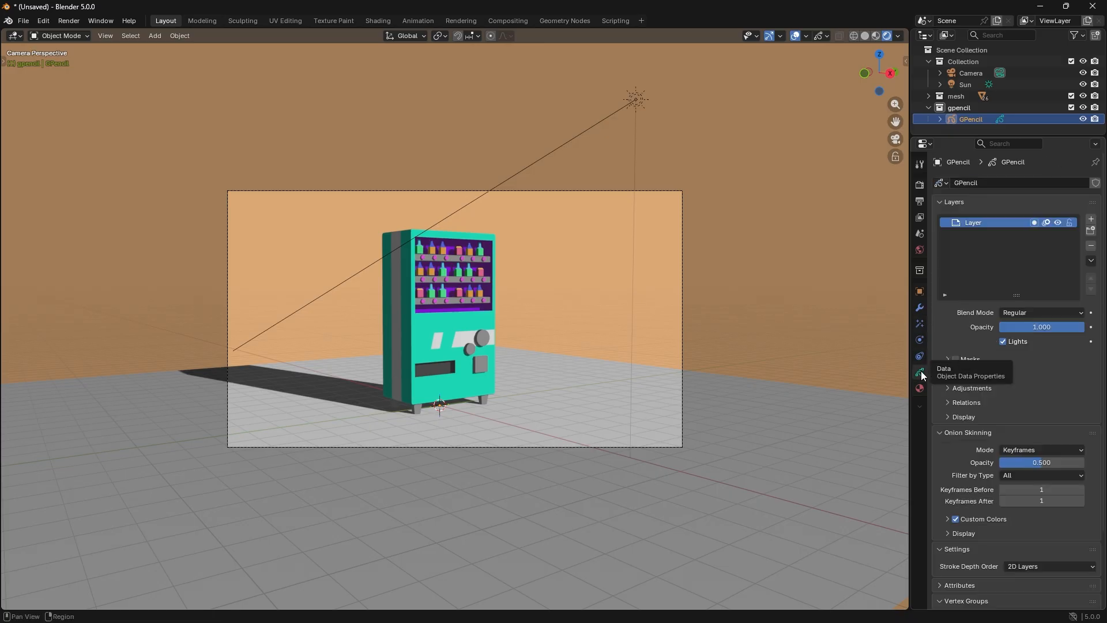
pyautogui.doubleClick(979, 222)
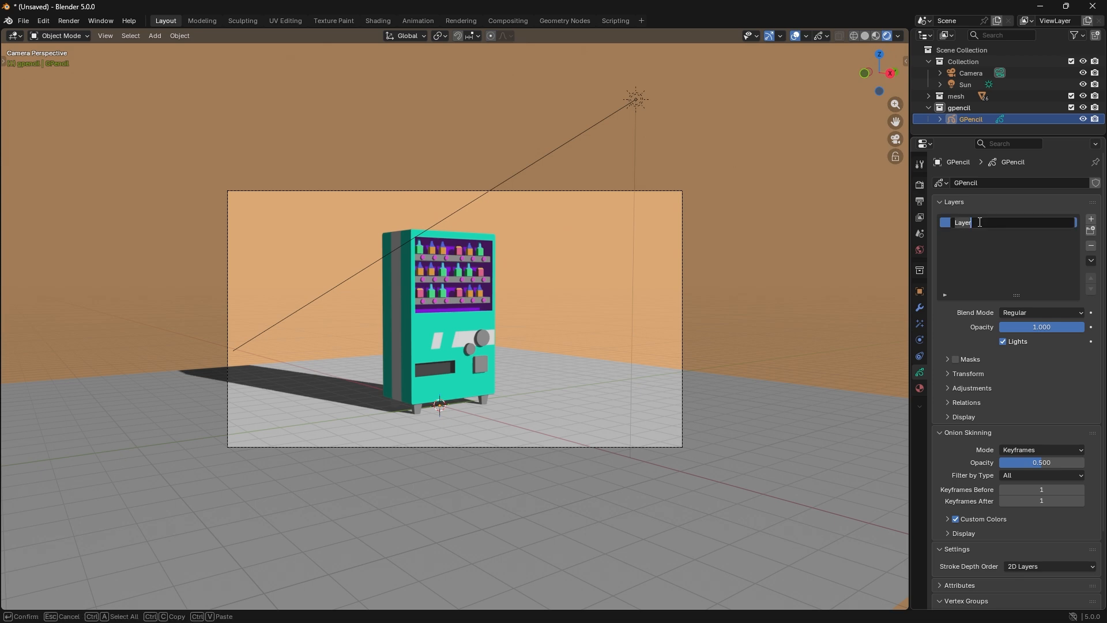
pyautogui.press('BackSpace')
pyautogui.write('mesh')
pyautogui.press('Return')
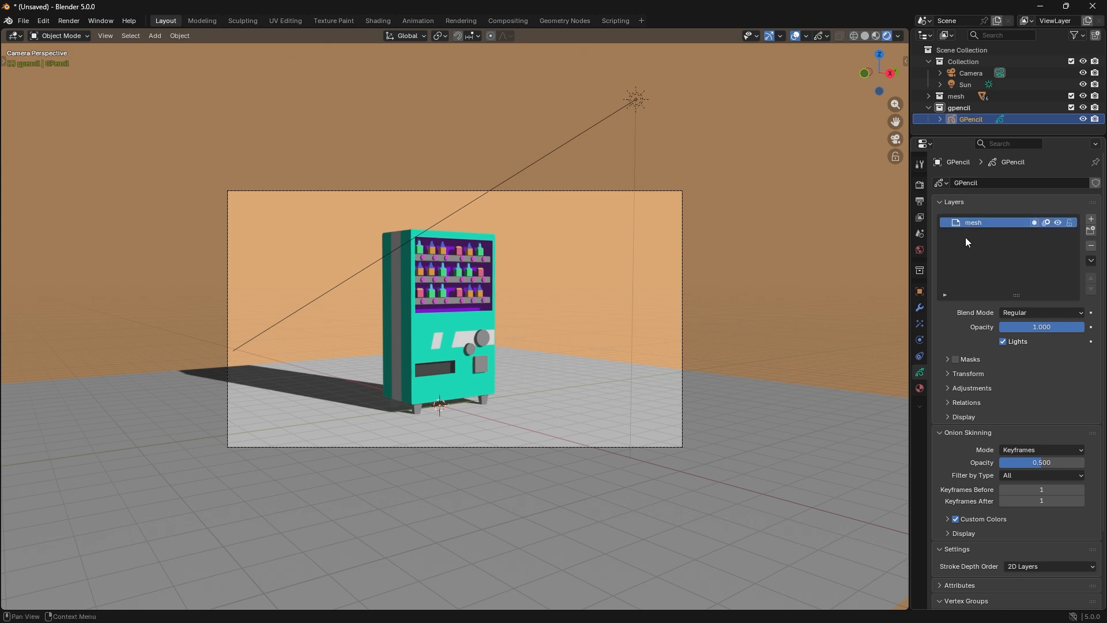
# - Add a Line Art modifier to the Grease Pencil object
pyautogui.click(920, 390)
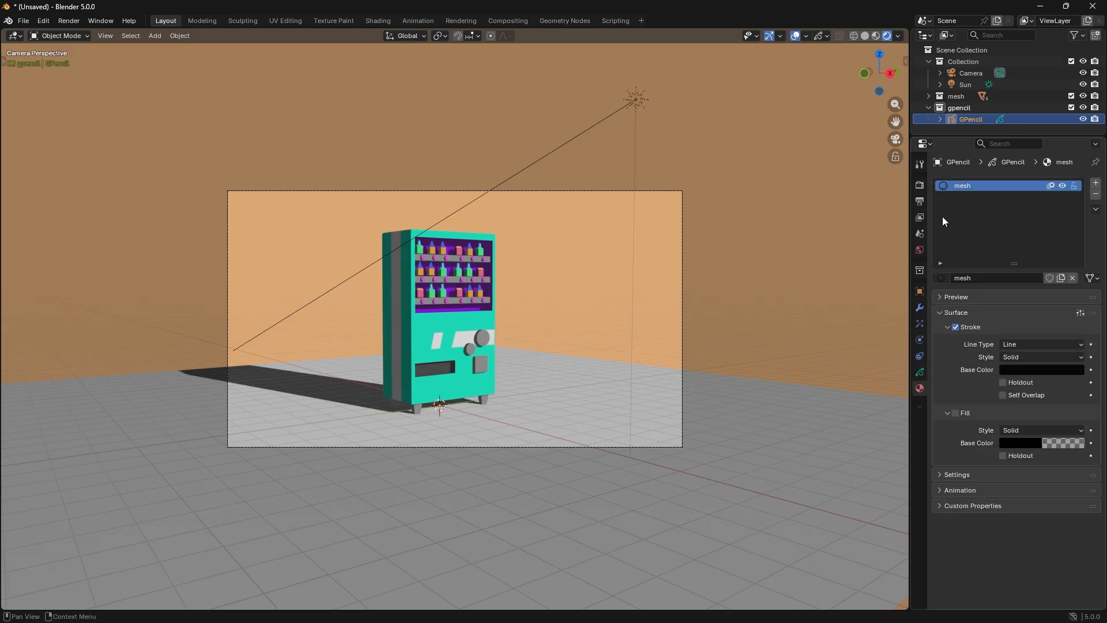
pyautogui.click(919, 309)
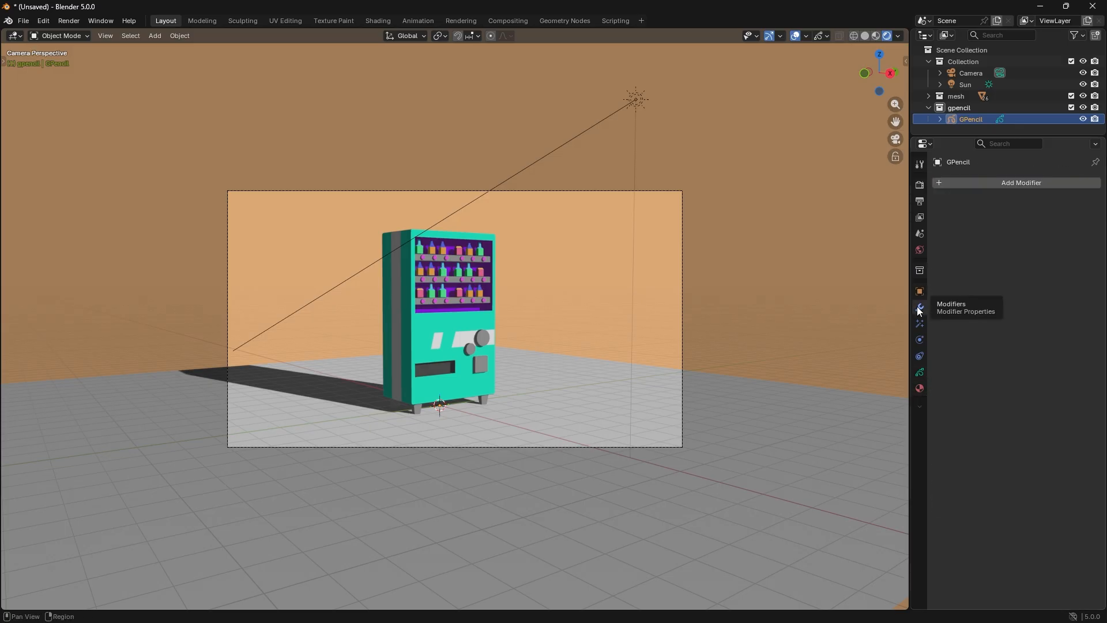
pyautogui.click(949, 179)
pyautogui.click(950, 178)
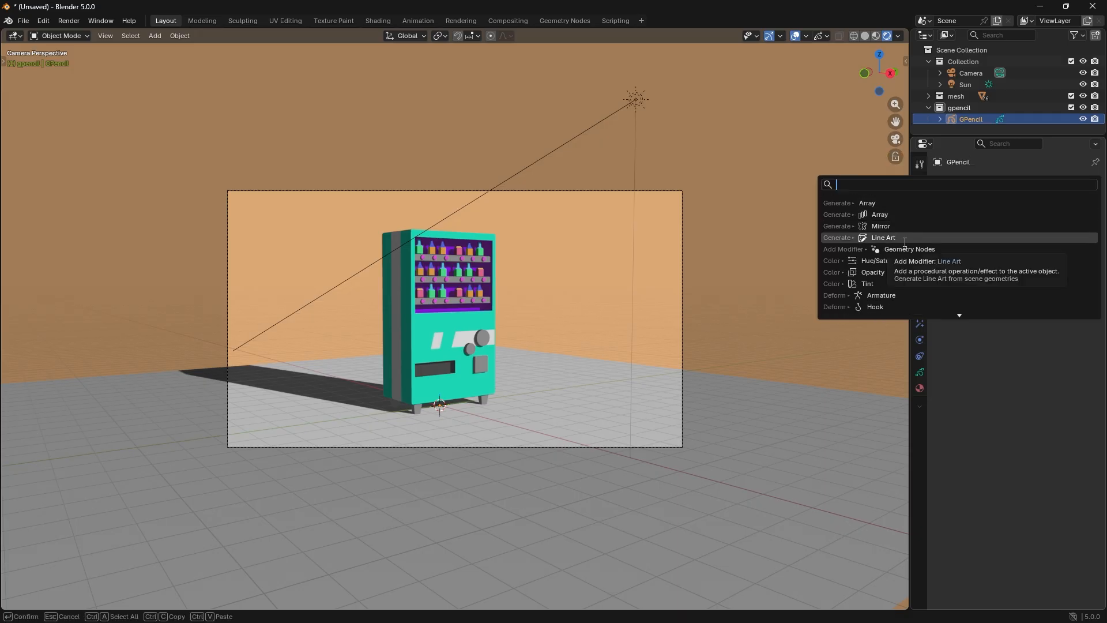
pyautogui.click(842, 238)
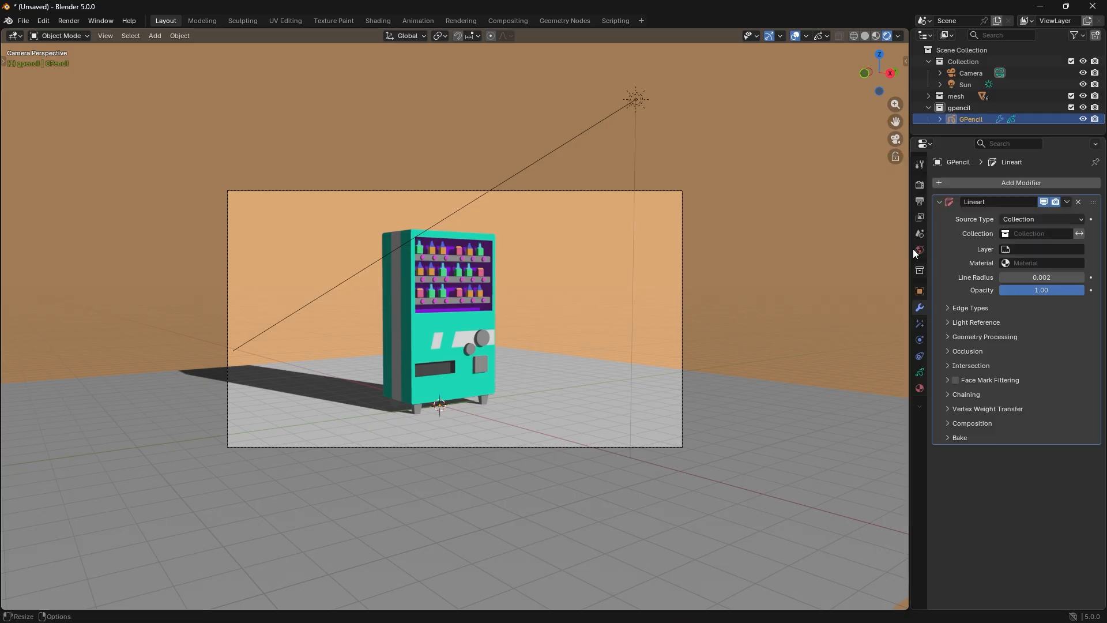
# - Set the Line Art modifier's source collection, target layer and material to mesh
pyautogui.click(1019, 234)
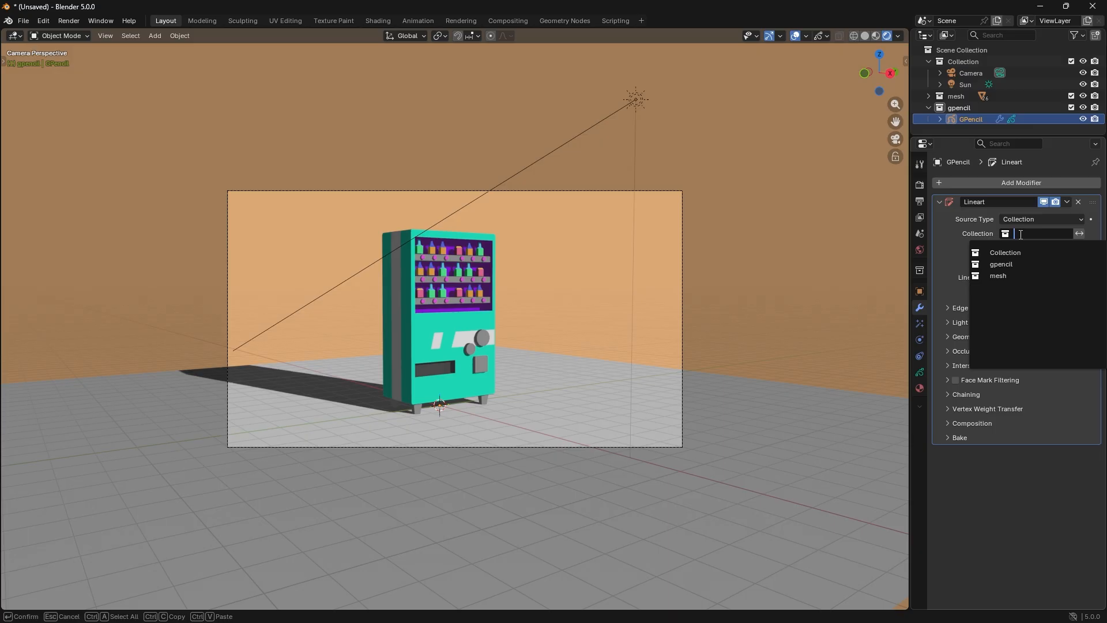
pyautogui.click(1011, 275)
pyautogui.click(1036, 249)
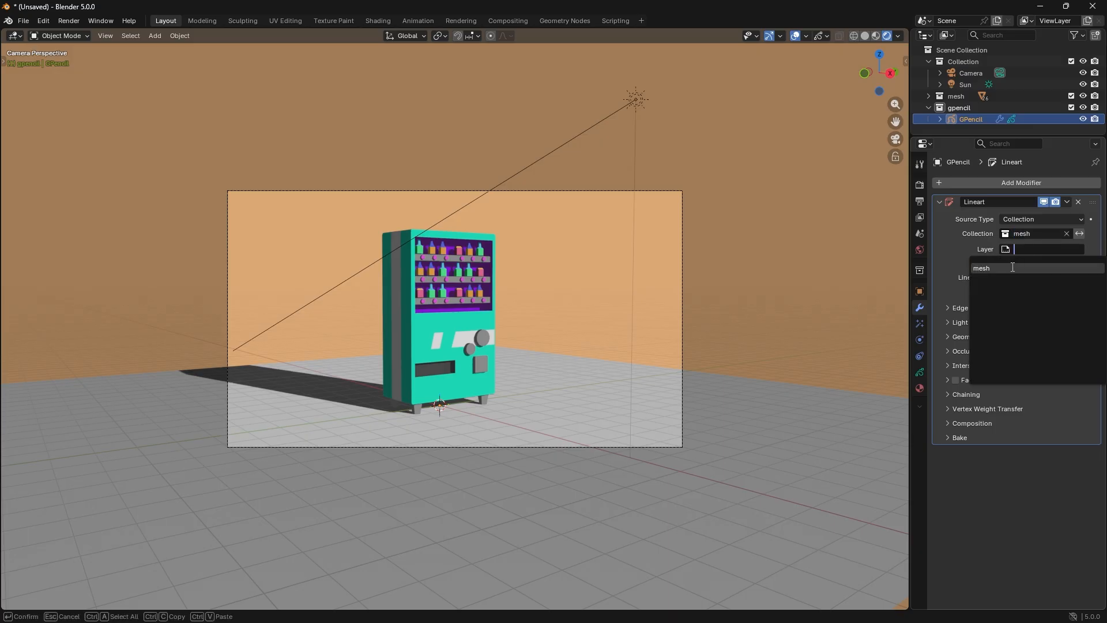
pyautogui.click(1032, 266)
pyautogui.click(1033, 264)
pyautogui.click(1016, 280)
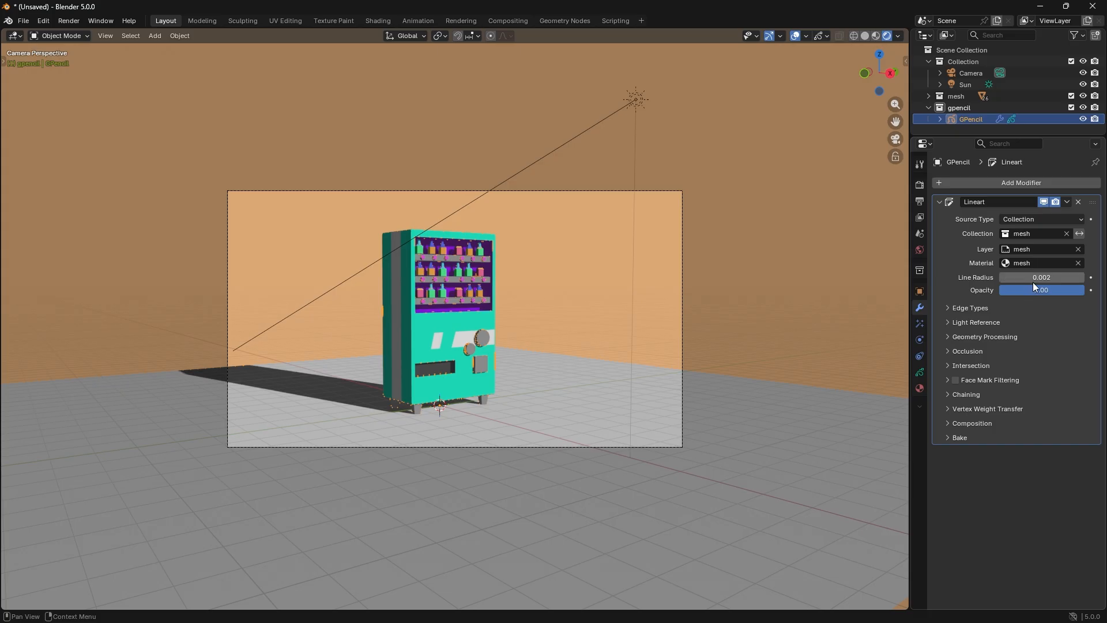
# - Set the Line Art edges to Individual Silhouette with Crease Threshold off and Material Borders on, and the line radius to 0.02
pyautogui.scroll(3, 425, 338)
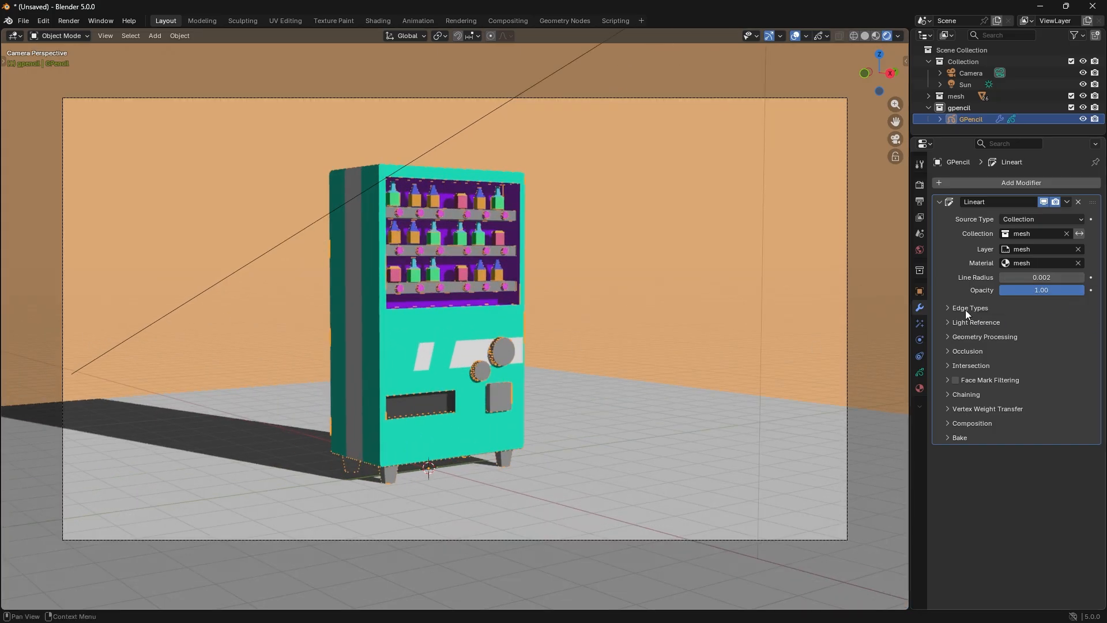
pyautogui.click(964, 309)
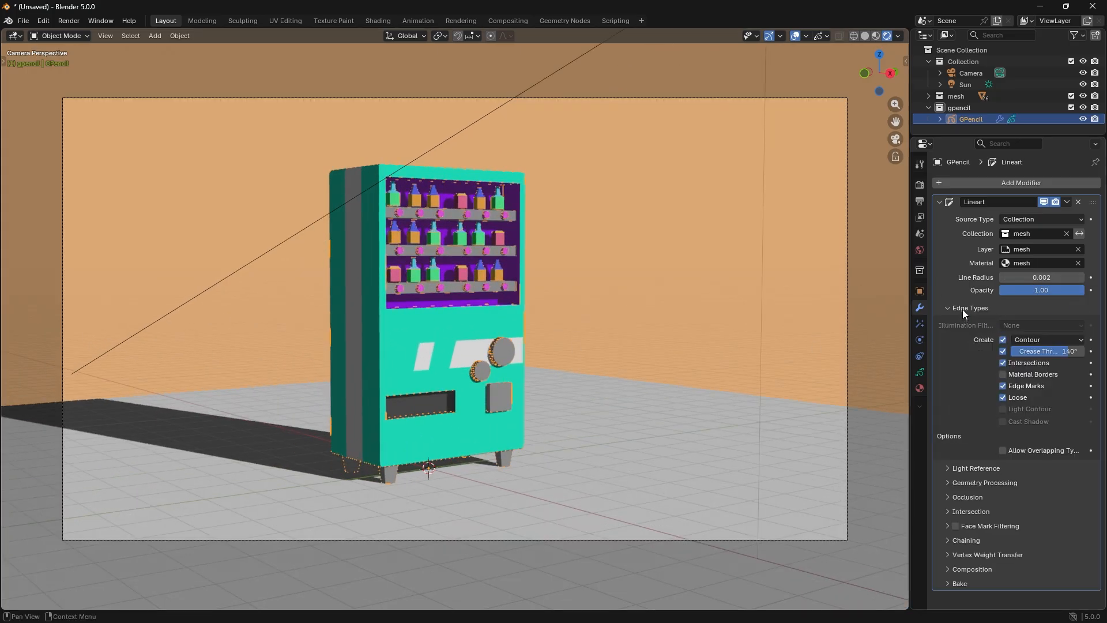
pyautogui.click(1029, 340)
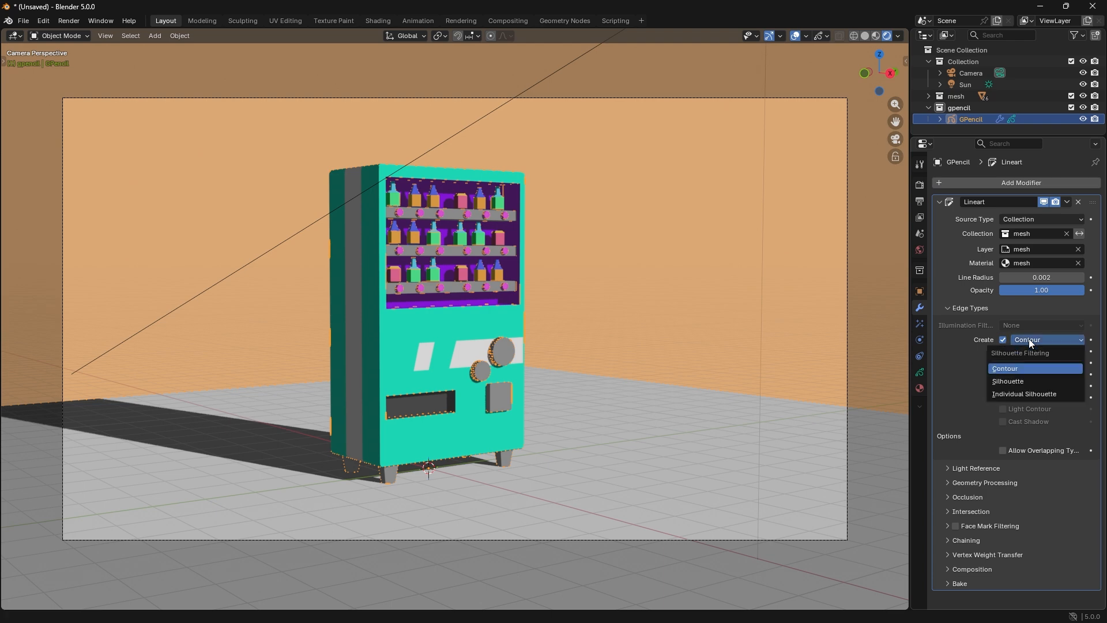
pyautogui.click(1025, 393)
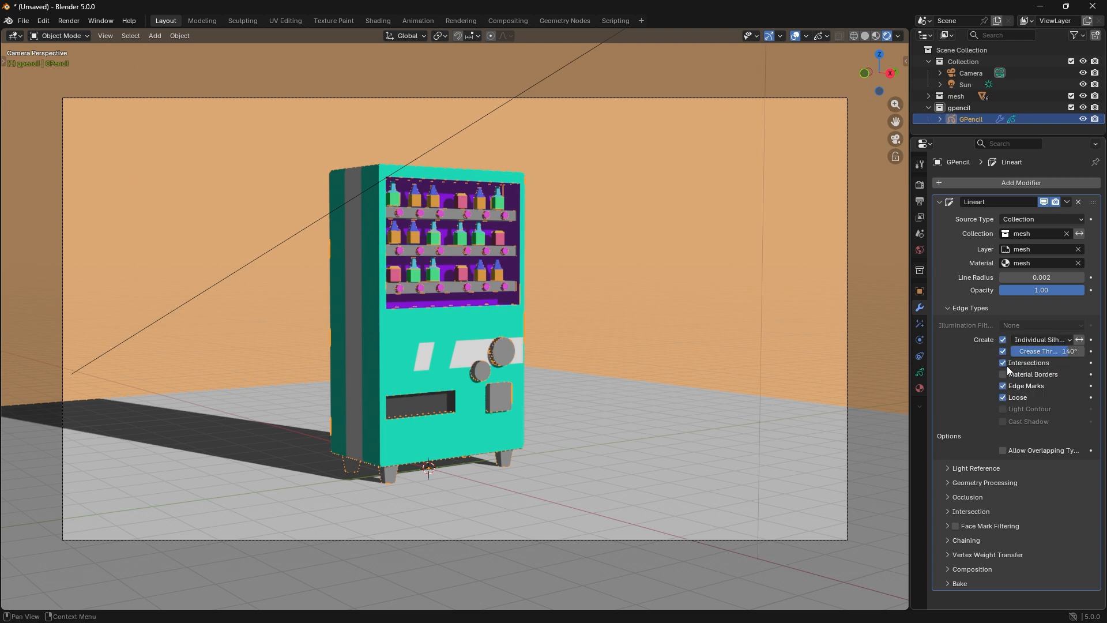
pyautogui.click(1004, 351)
pyautogui.click(1005, 376)
pyautogui.moveTo(1034, 278)
pyautogui.mouseDown()
pyautogui.moveTo(1055, 278)
pyautogui.moveTo(1040, 278)
pyautogui.mouseUp()
pyautogui.click(635, 309)
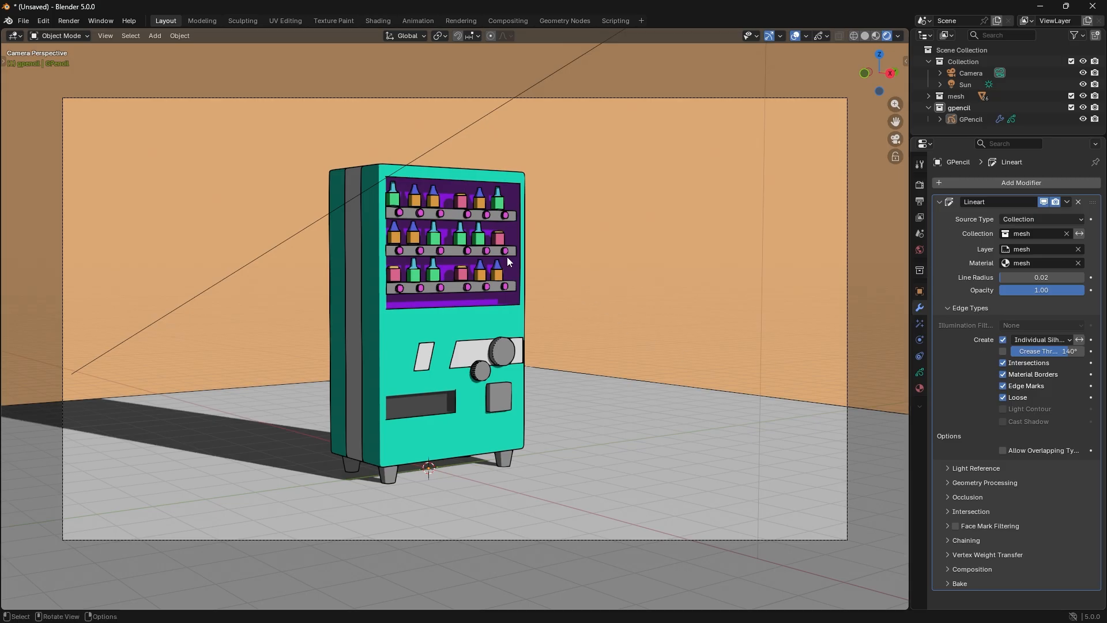
# - Compare the outlined vending machine with the reference picture on the desktop, and return to Blender
pyautogui.scroll(4, 483, 280)
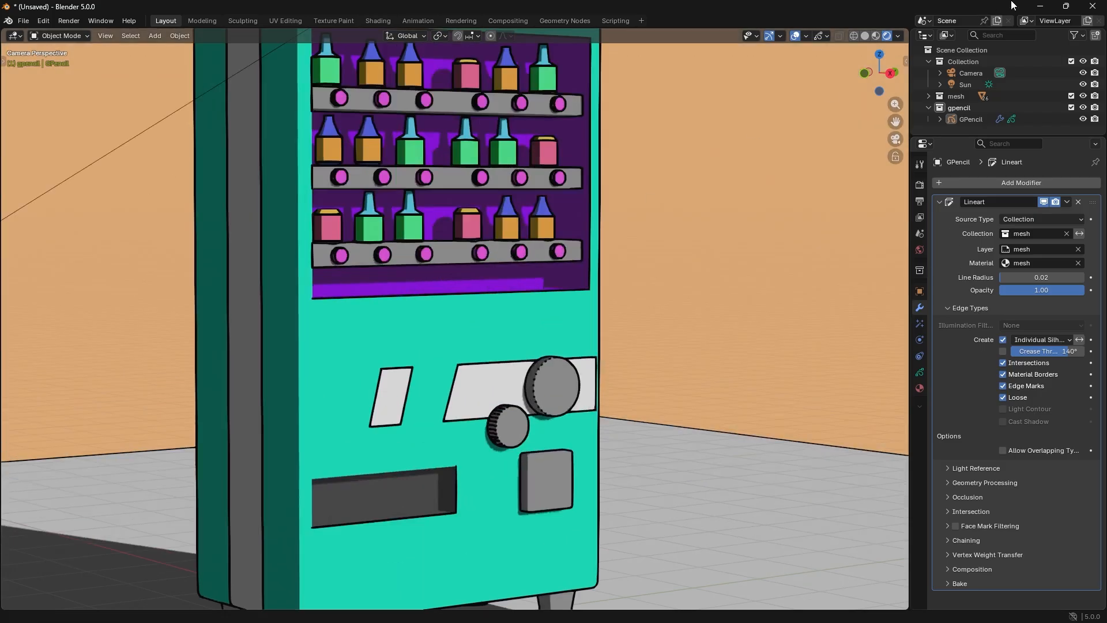
pyautogui.click(1045, 6)
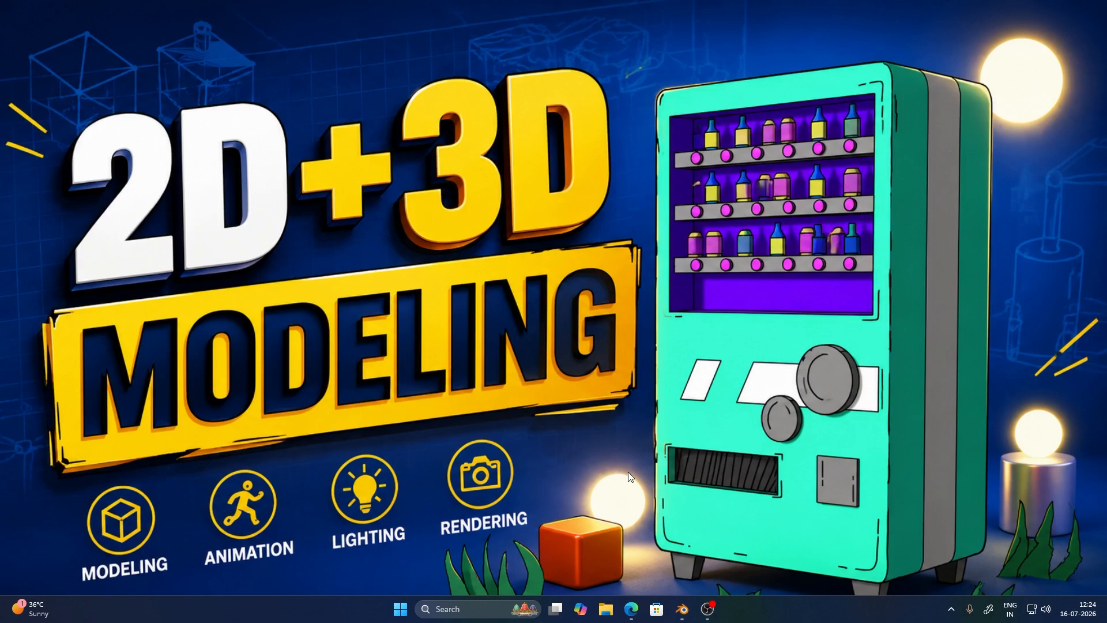
pyautogui.click(684, 610)
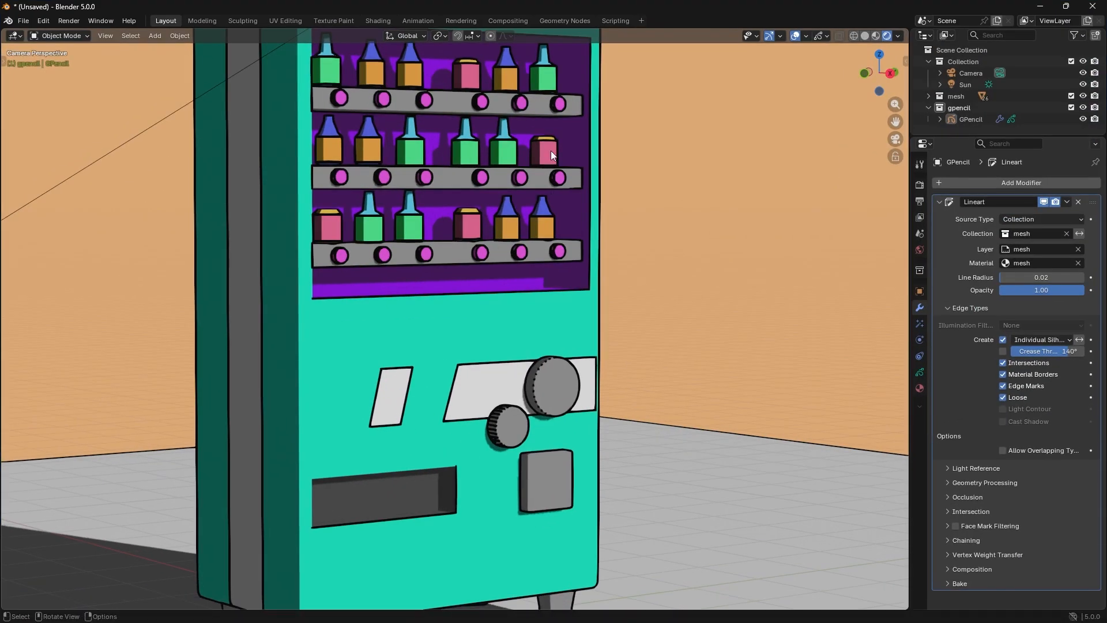
pyautogui.scroll(-1, 545, 130)
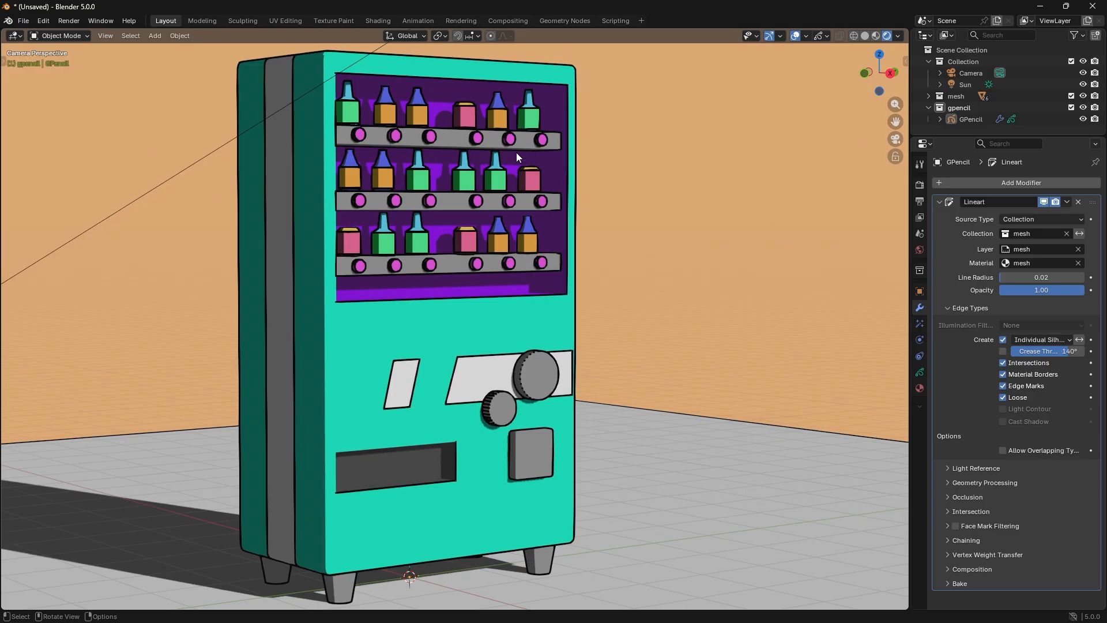
# - Mark the visible inner back and corner edges of the vending machine's display recess as Freestyle edges
pyautogui.click(442, 291)
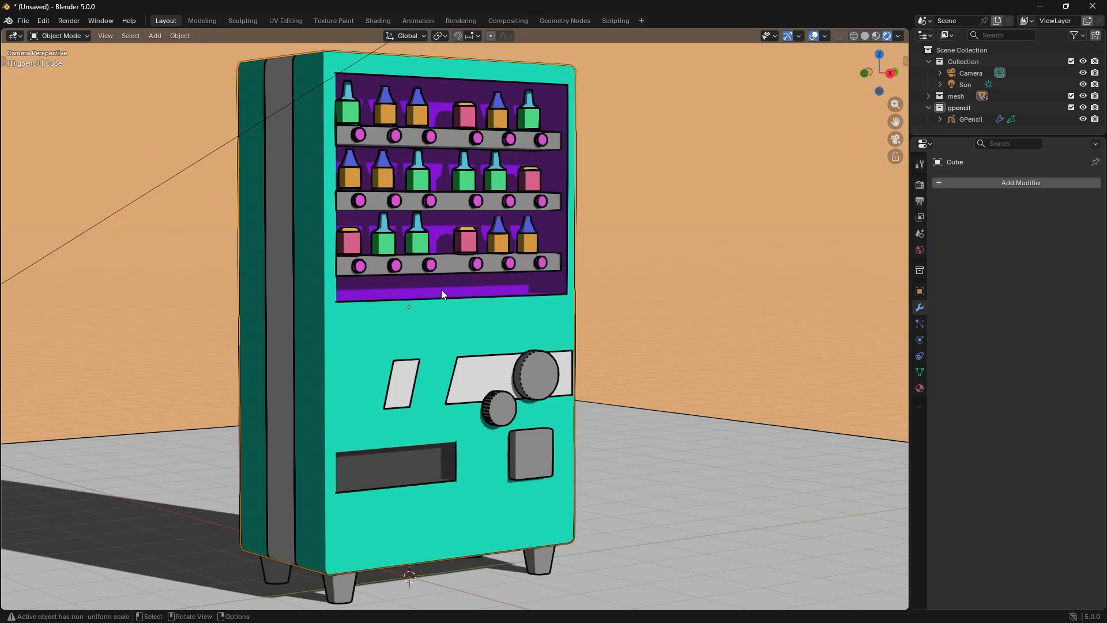
pyautogui.press('Tab')
pyautogui.scroll(3, 479, 286)
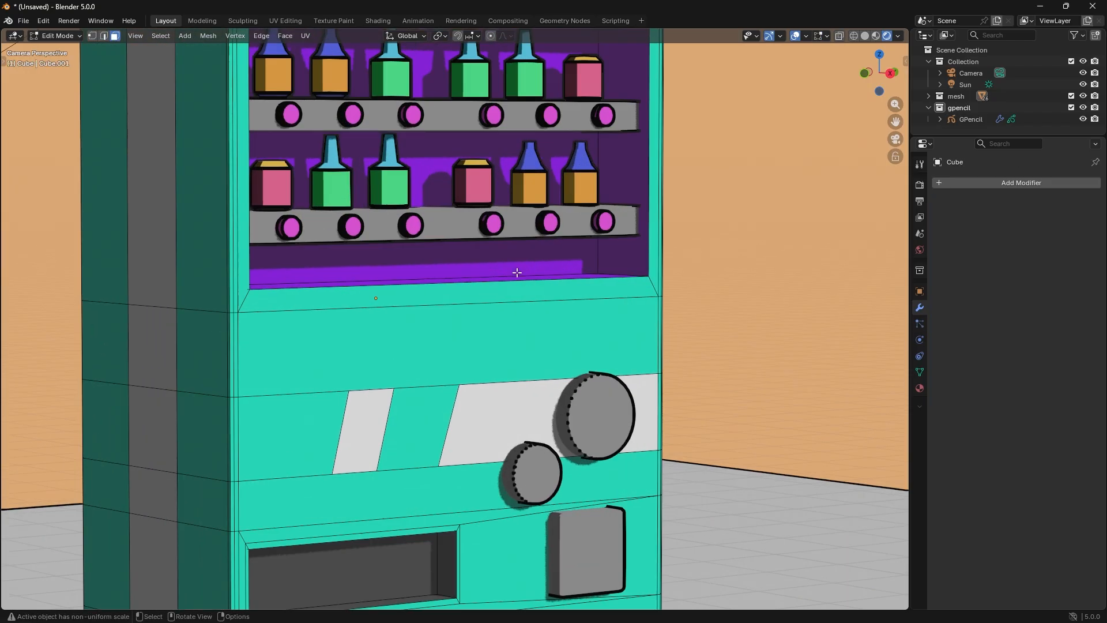
pyautogui.press('2')
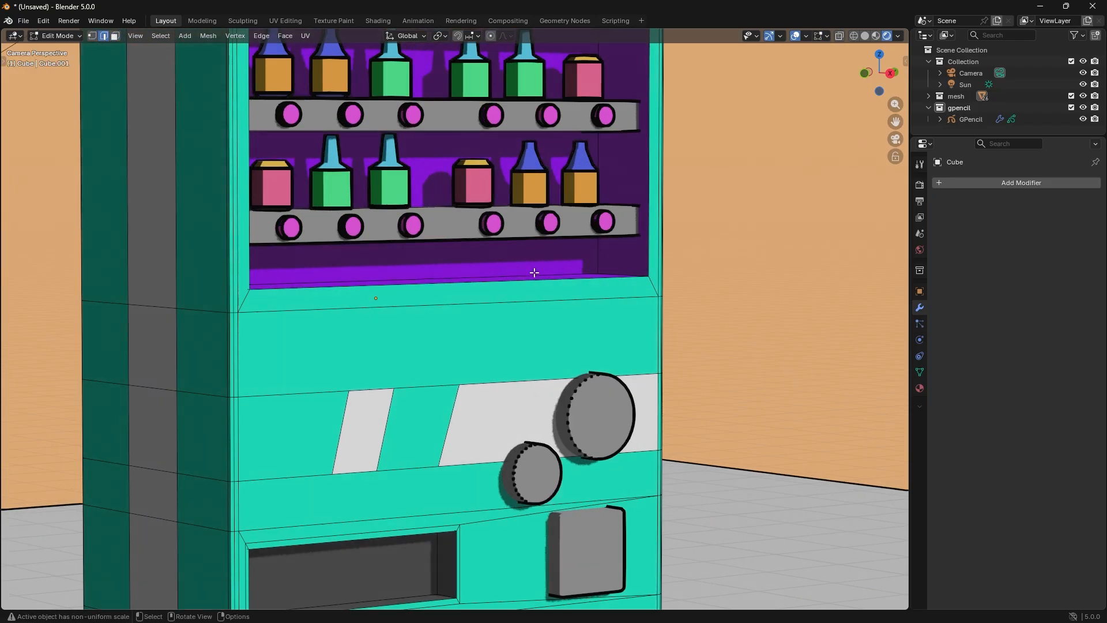
pyautogui.click(574, 270)
pyautogui.keyDown('shift'); pyautogui.click(597, 252); pyautogui.keyUp('shift')
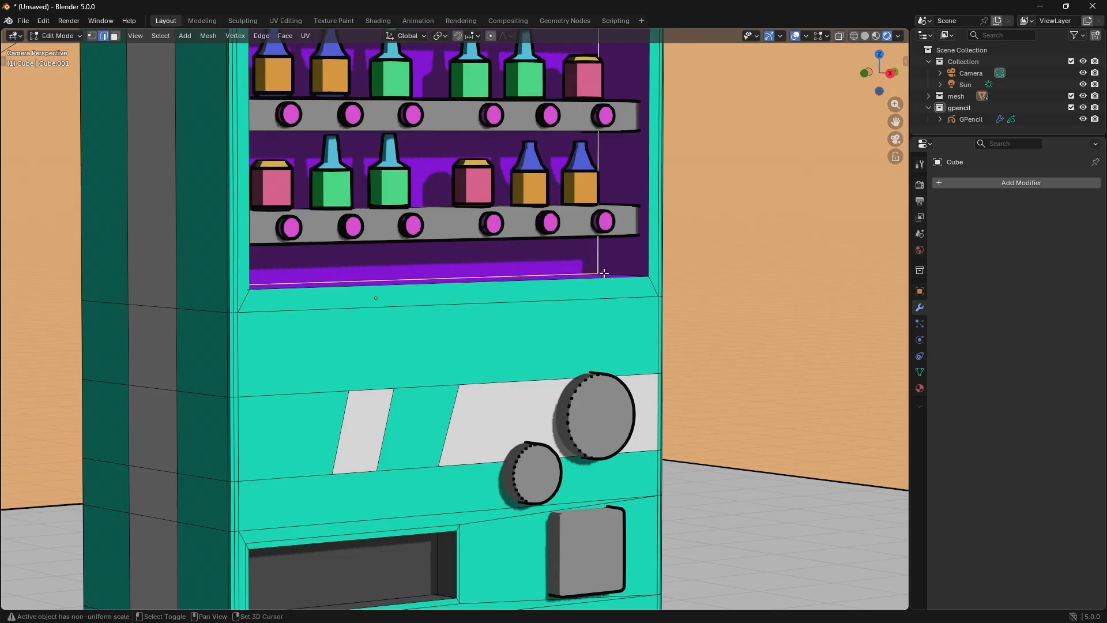
pyautogui.keyDown('shift'); pyautogui.click(605, 273); pyautogui.keyUp('shift')
pyautogui.keyDown('shift'); pyautogui.moveTo(620, 254); pyautogui.dragTo(638, 512, button='middle'); pyautogui.keyUp('shift')
pyautogui.keyDown('shift'); pyautogui.click(621, 174); pyautogui.keyUp('shift')
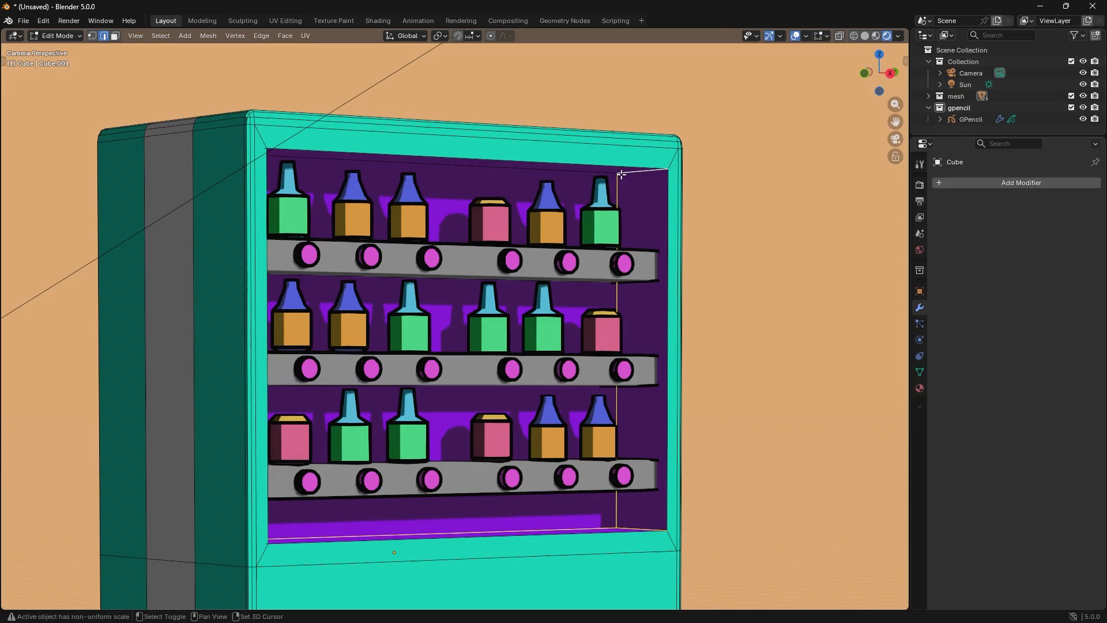
pyautogui.keyDown('shift'); pyautogui.click(557, 178); pyautogui.keyUp('shift')
pyautogui.hotkey('ctrl', 'e')
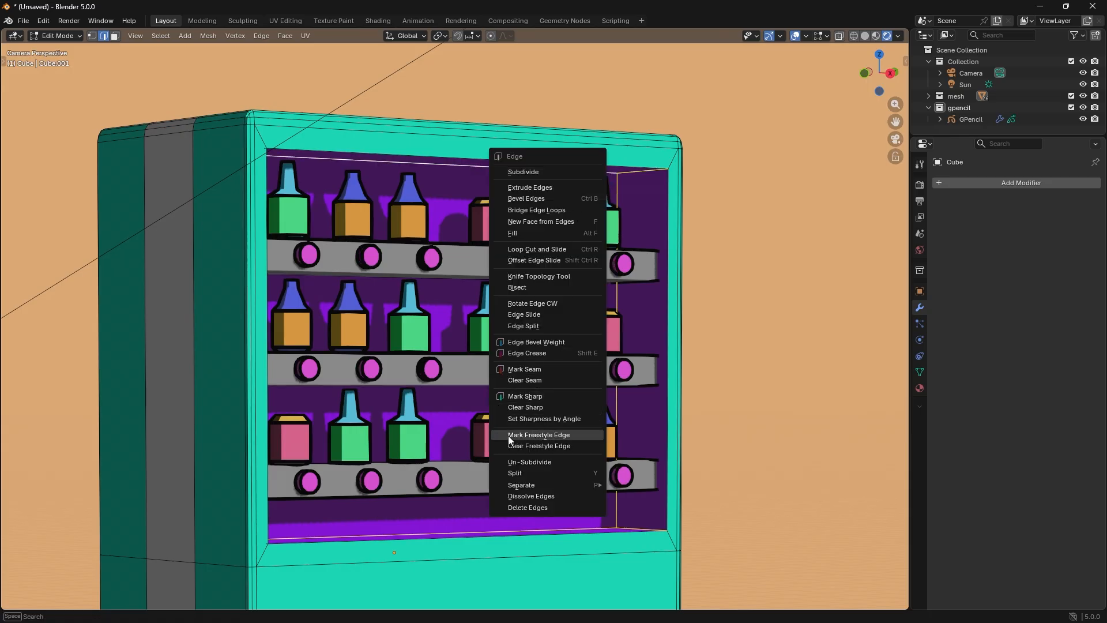
pyautogui.click(556, 435)
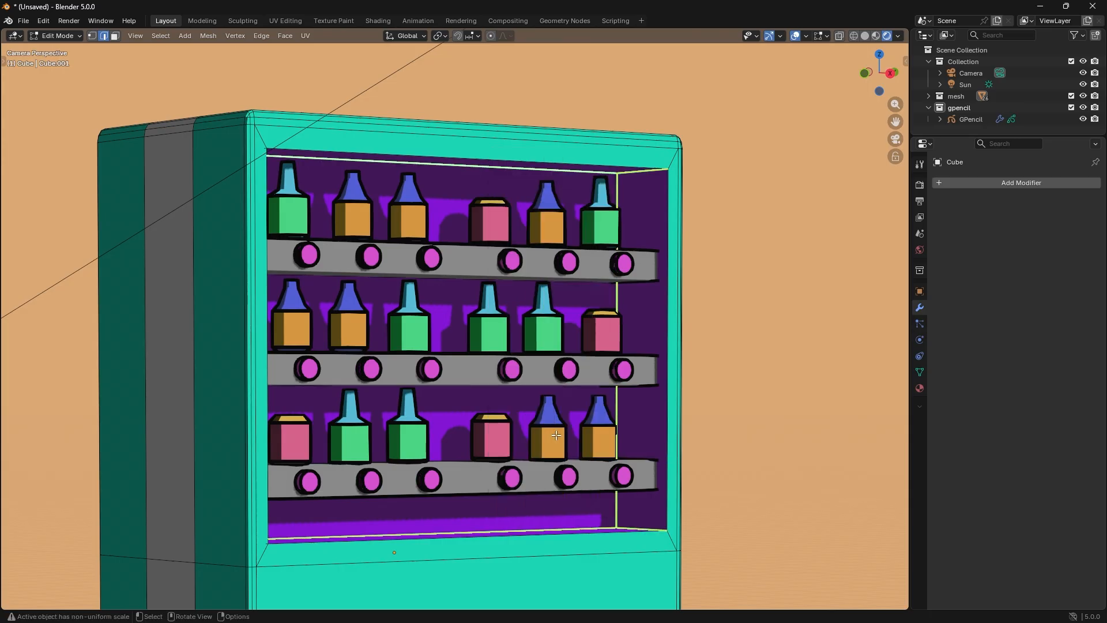
pyautogui.press('Tab')
# - Mark the visible inner back and corner edges of the machine's lower dispensing slot as Freestyle edges
pyautogui.scroll(-5, 686, 278)
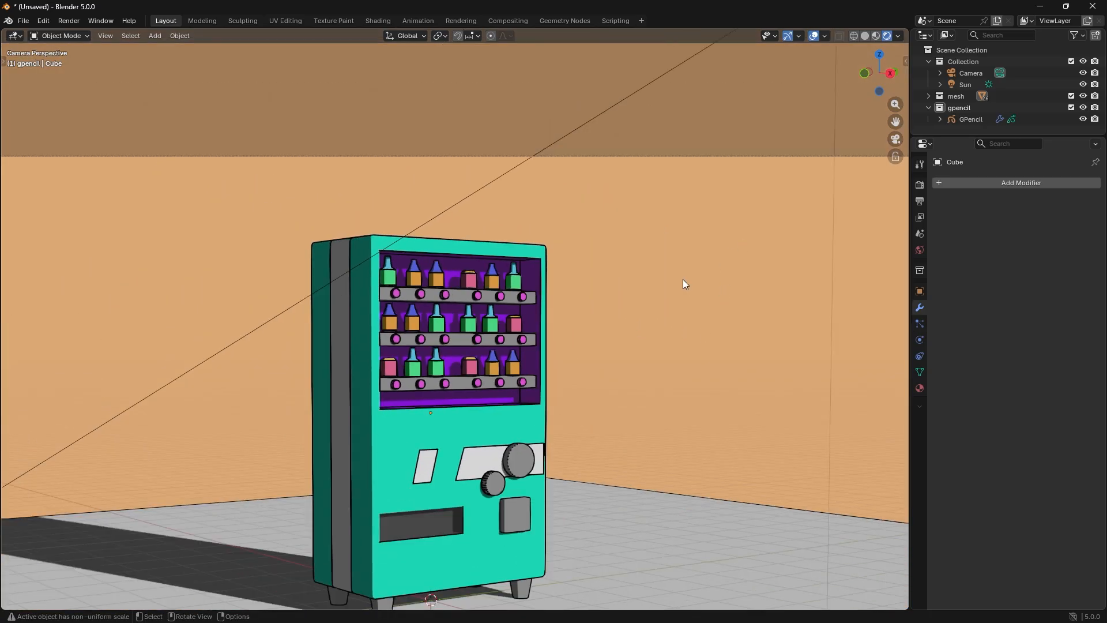
pyautogui.keyDown('shift'); pyautogui.moveTo(538, 417); pyautogui.dragTo(566, 290, button='middle'); pyautogui.keyUp('shift')
pyautogui.scroll(2, 443, 405)
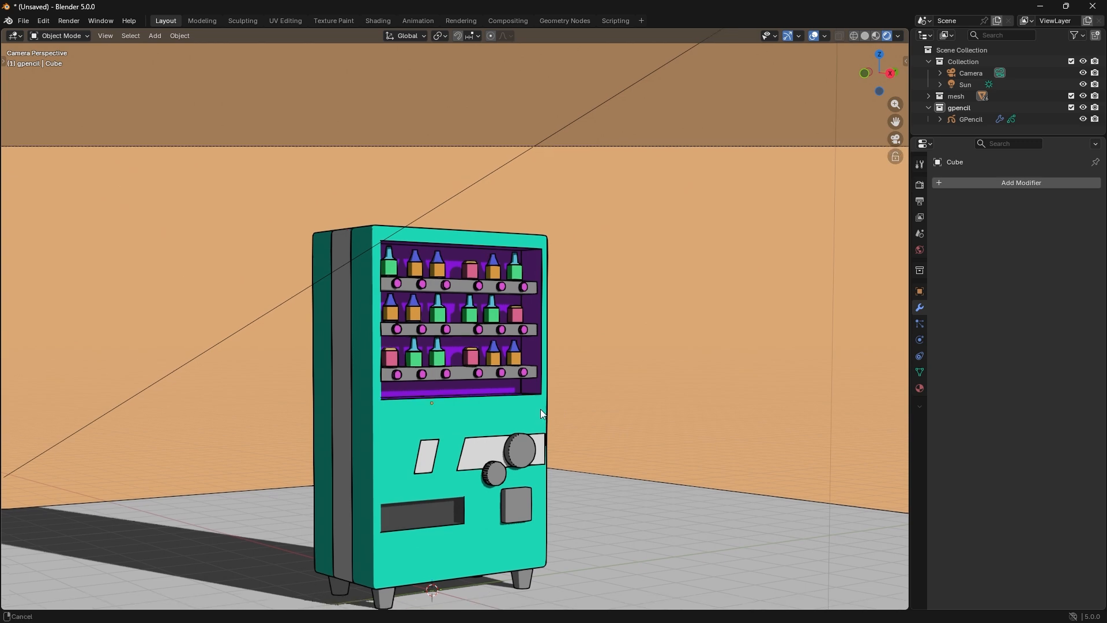
pyautogui.scroll(2, 443, 405)
pyautogui.keyDown('shift'); pyautogui.moveTo(487, 430); pyautogui.dragTo(503, 354, button='middle'); pyautogui.keyUp('shift')
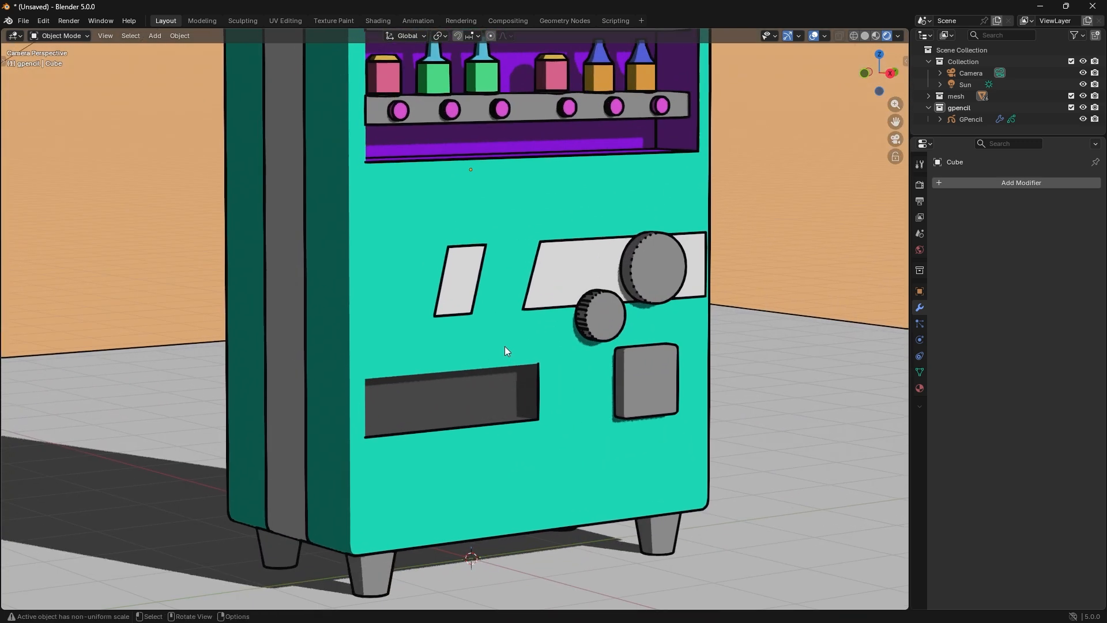
pyautogui.scroll(2, 427, 433)
pyautogui.keyDown('shift'); pyautogui.moveTo(453, 434); pyautogui.dragTo(462, 383, button='middle'); pyautogui.keyUp('shift')
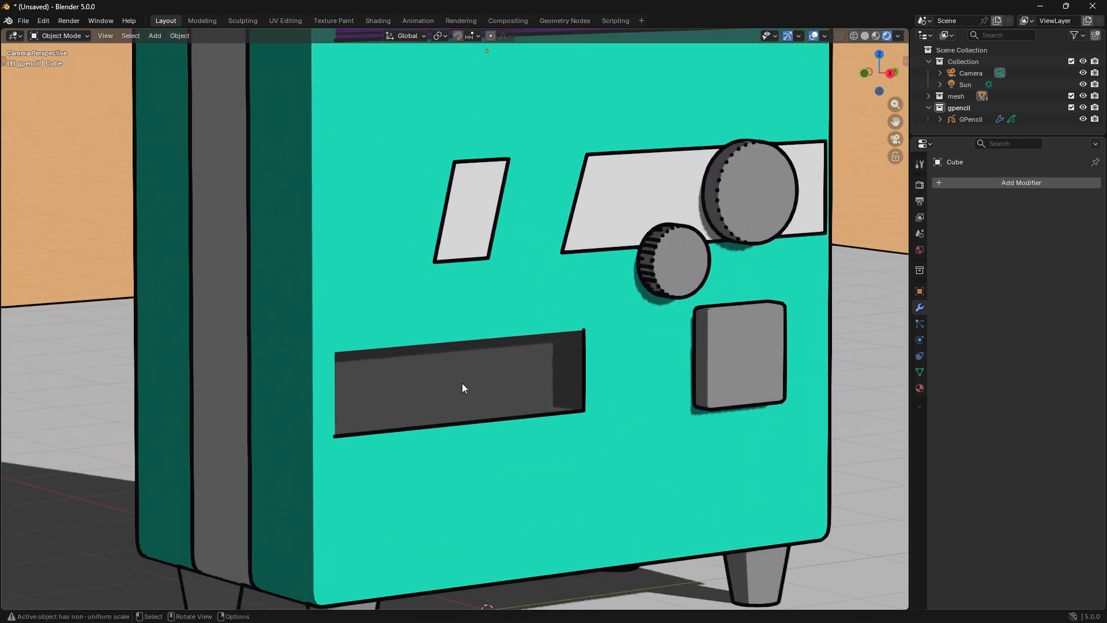
pyautogui.press('Tab')
pyautogui.click(560, 369)
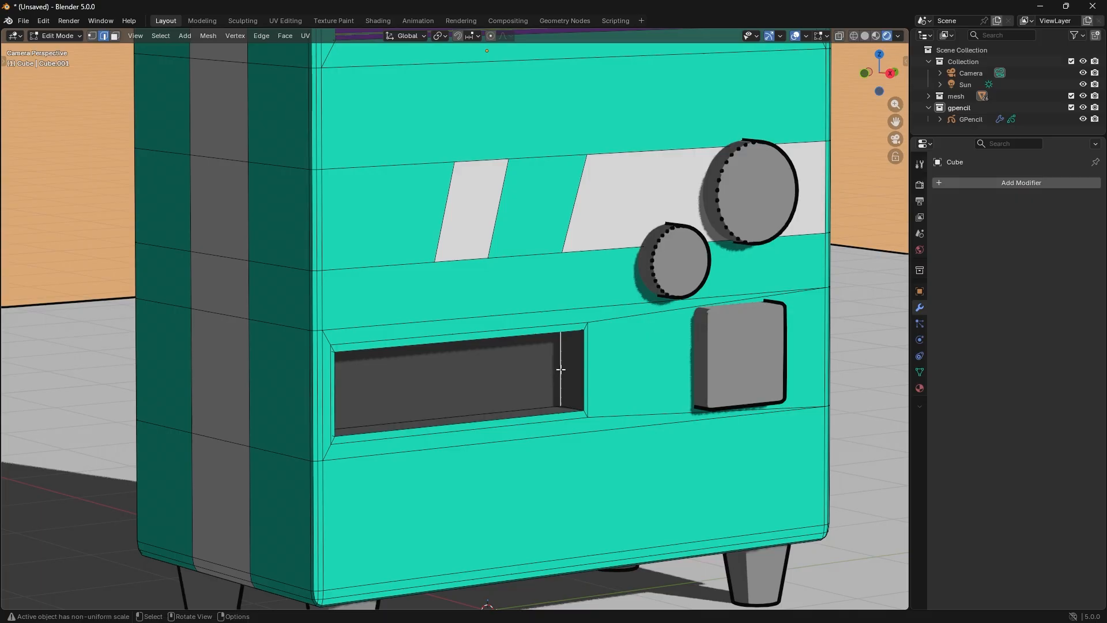
pyautogui.keyDown('shift'); pyautogui.click(533, 409); pyautogui.keyUp('shift')
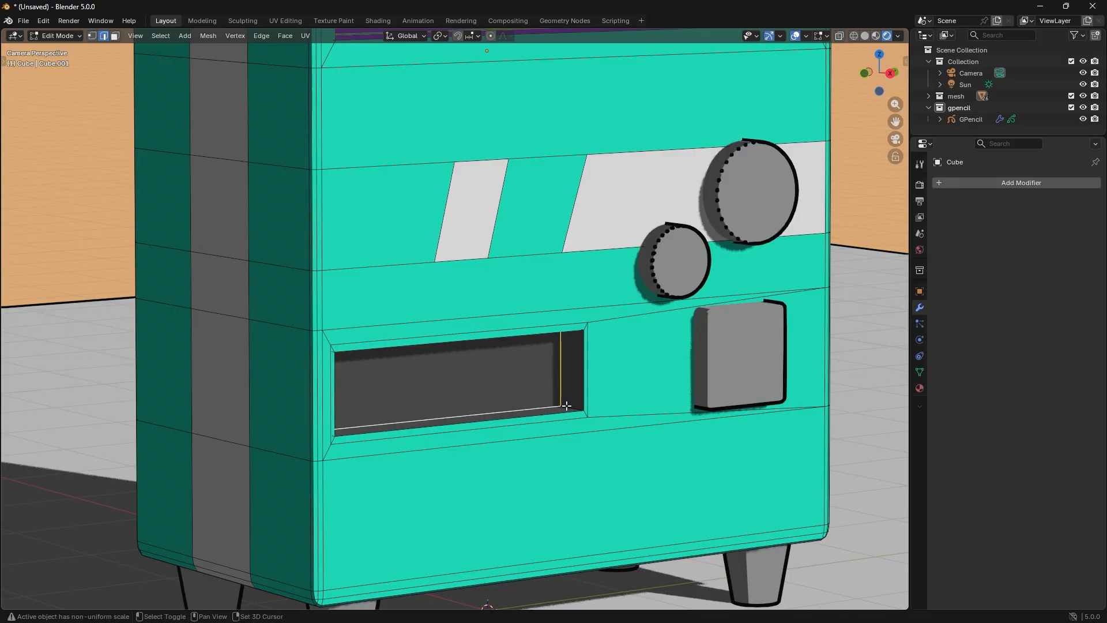
pyautogui.hotkey('ctrl', 'e')
pyautogui.click(567, 405)
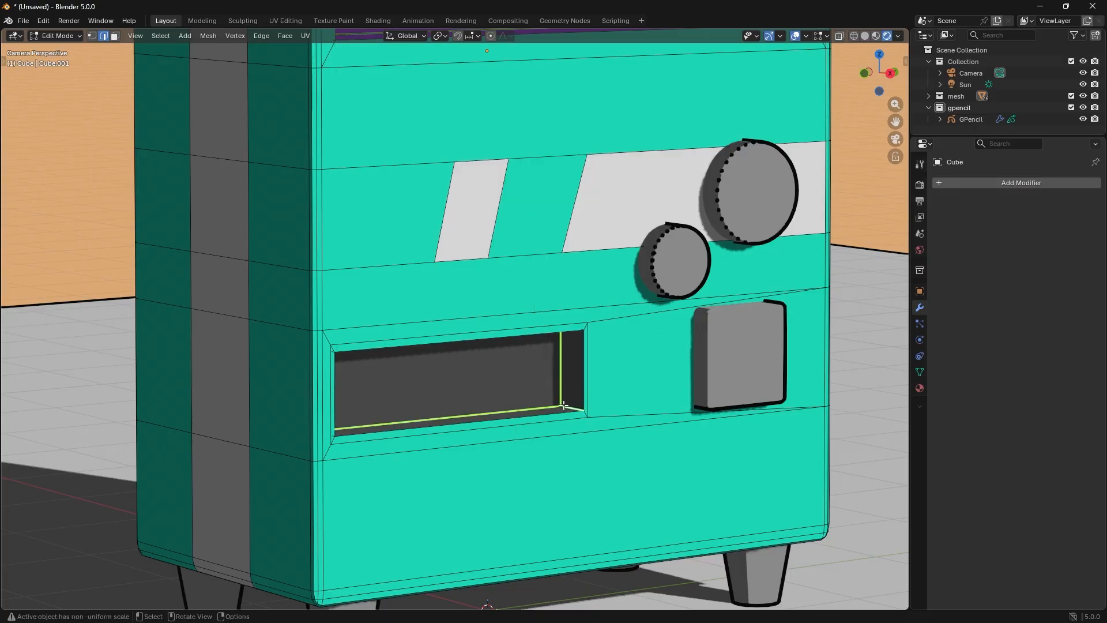
pyautogui.press('Tab')
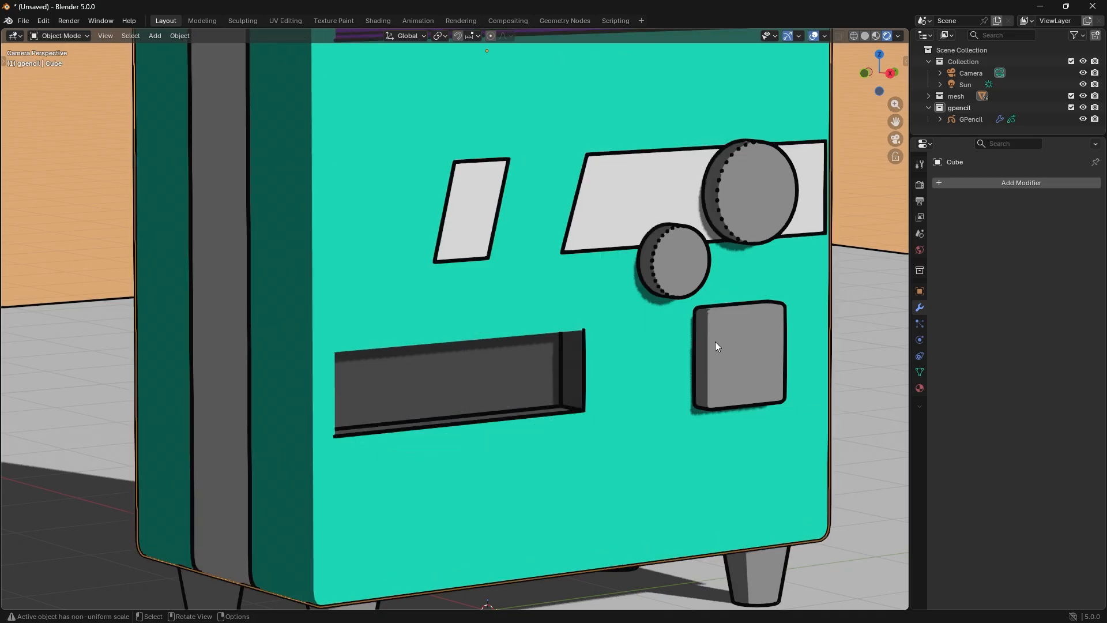
# - Mark the front-face edge loop of the square block beside the dispensing slot as Freestyle edges
pyautogui.click(715, 342)
pyautogui.rightClick(725, 348)
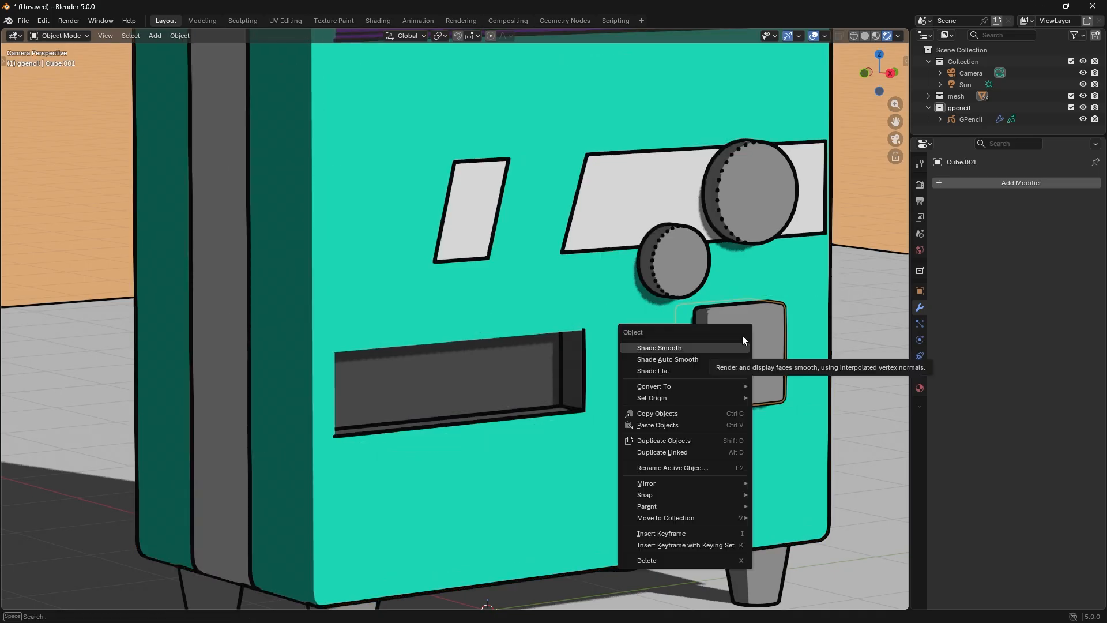
pyautogui.click(758, 327)
pyautogui.press('Tab')
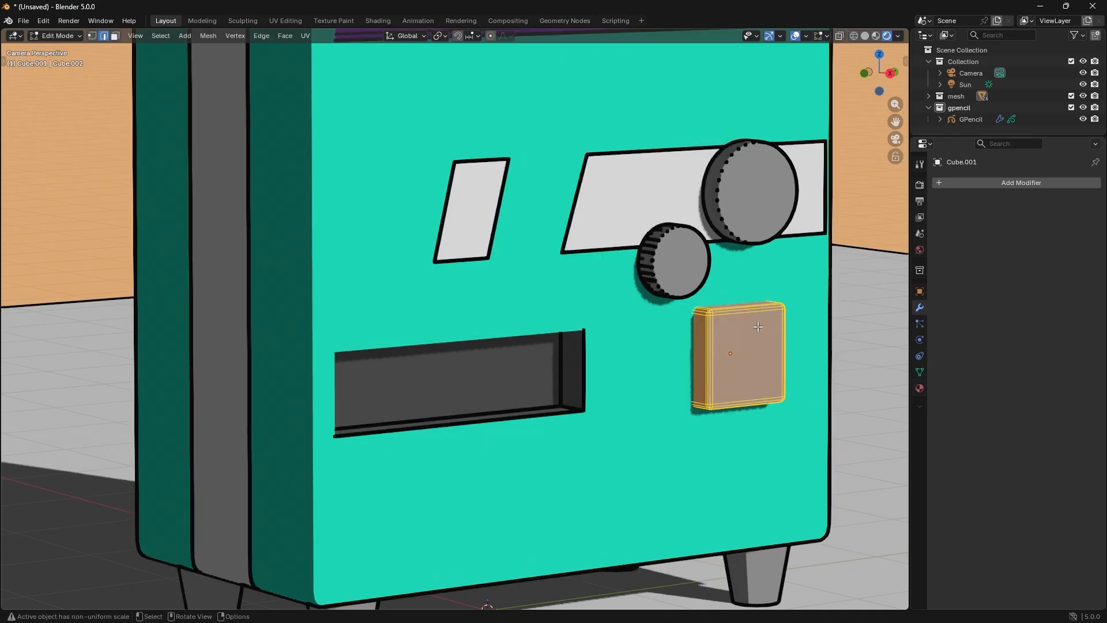
pyautogui.hotkey('alt', 'a')
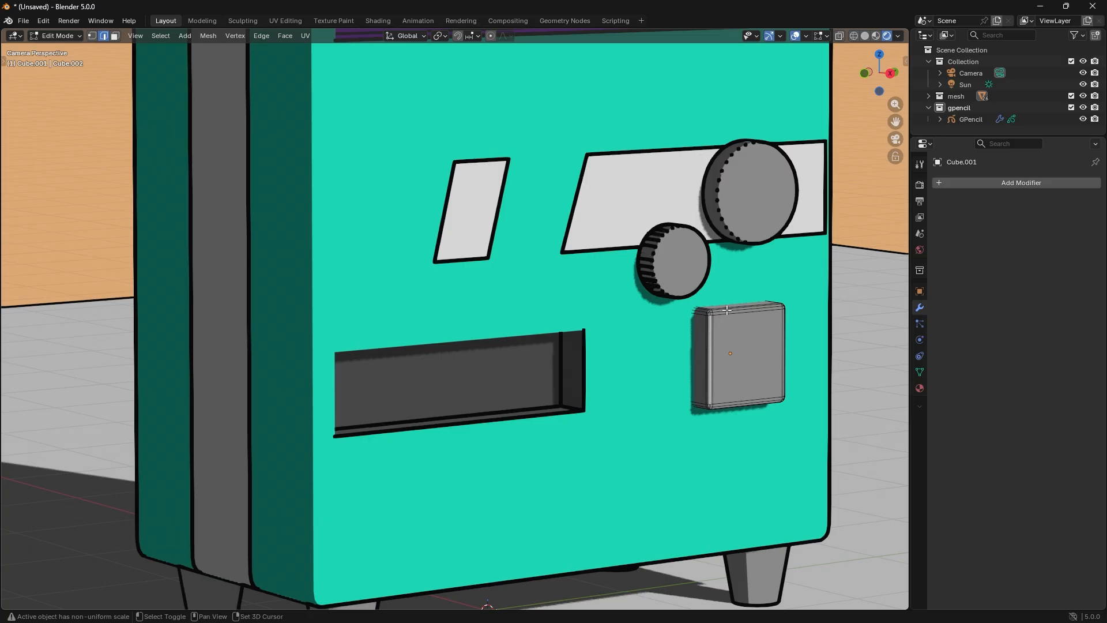
pyautogui.keyDown('shift'); pyautogui.click(726, 310); pyautogui.keyUp('shift')
pyautogui.hotkey('ctrl', 'e')
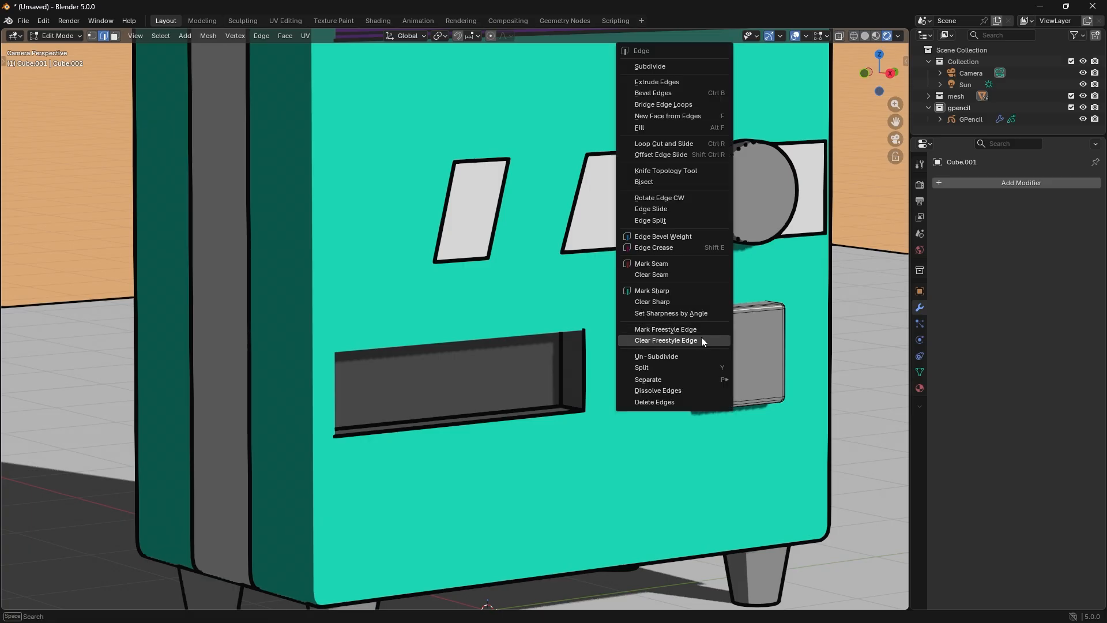
pyautogui.click(695, 329)
pyautogui.press('Tab')
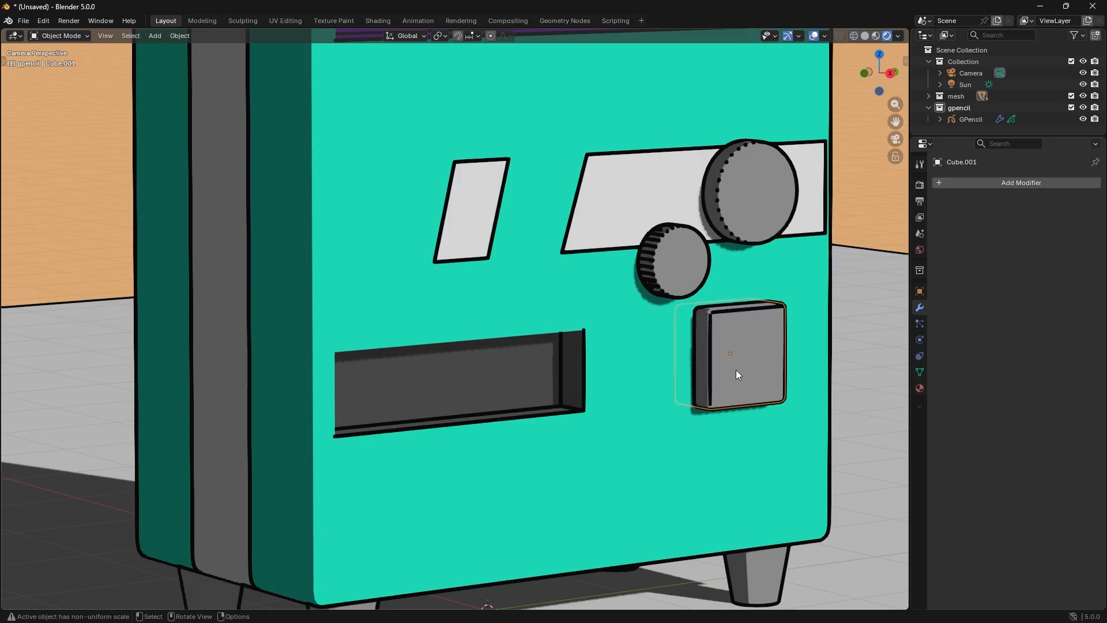
# - Add a second material slot with a new material to the GPencil object
pyautogui.scroll(-4, 723, 368)
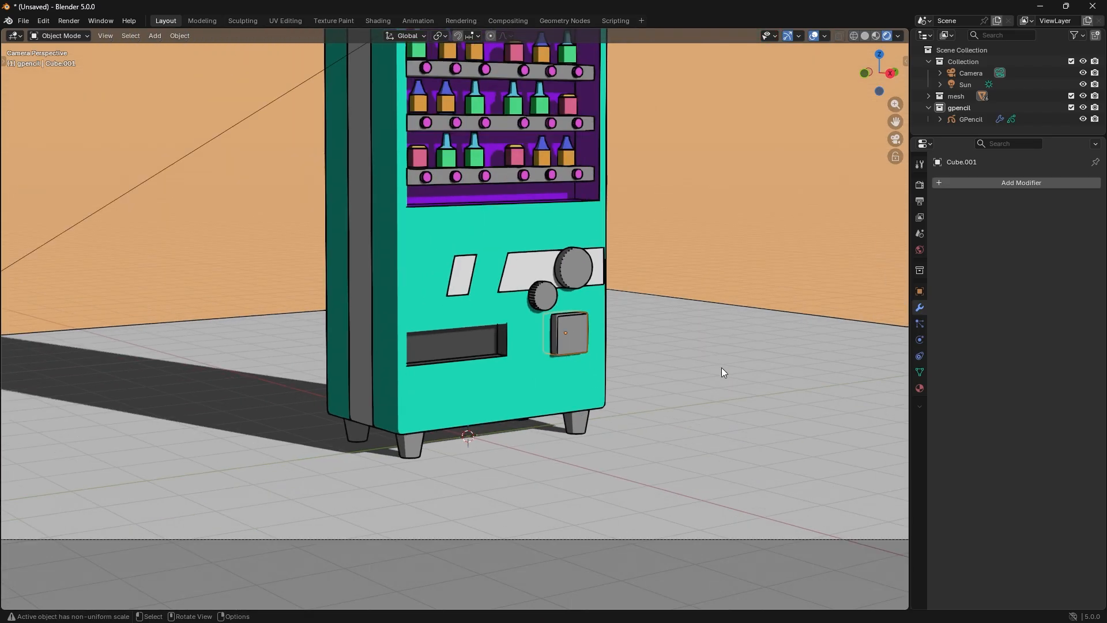
pyautogui.click(682, 272)
pyautogui.scroll(-5, 505, 310)
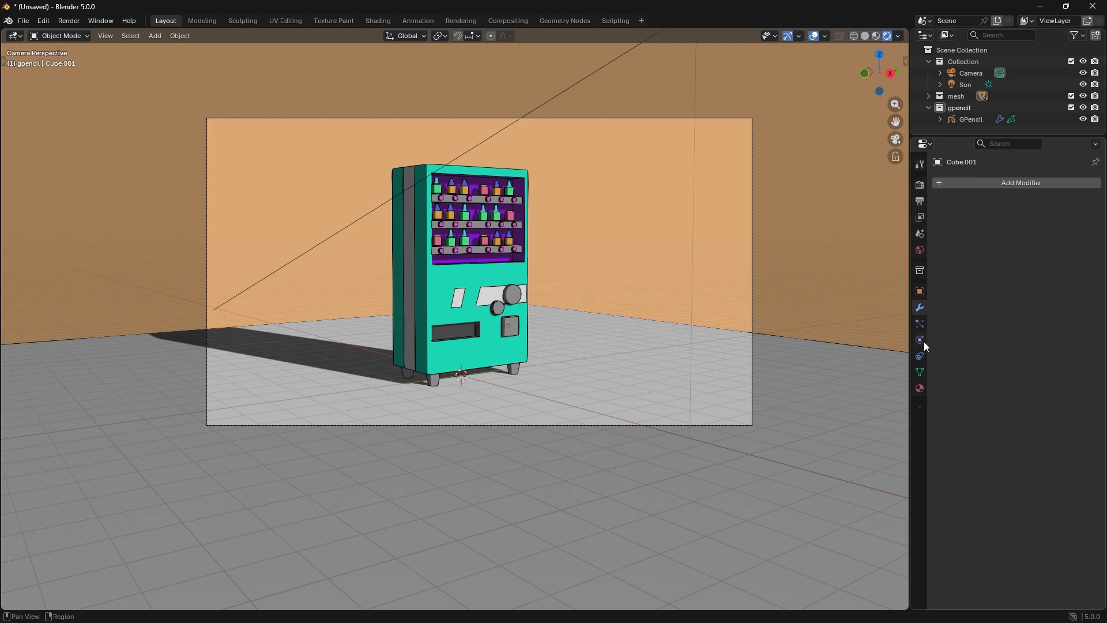
pyautogui.click(920, 388)
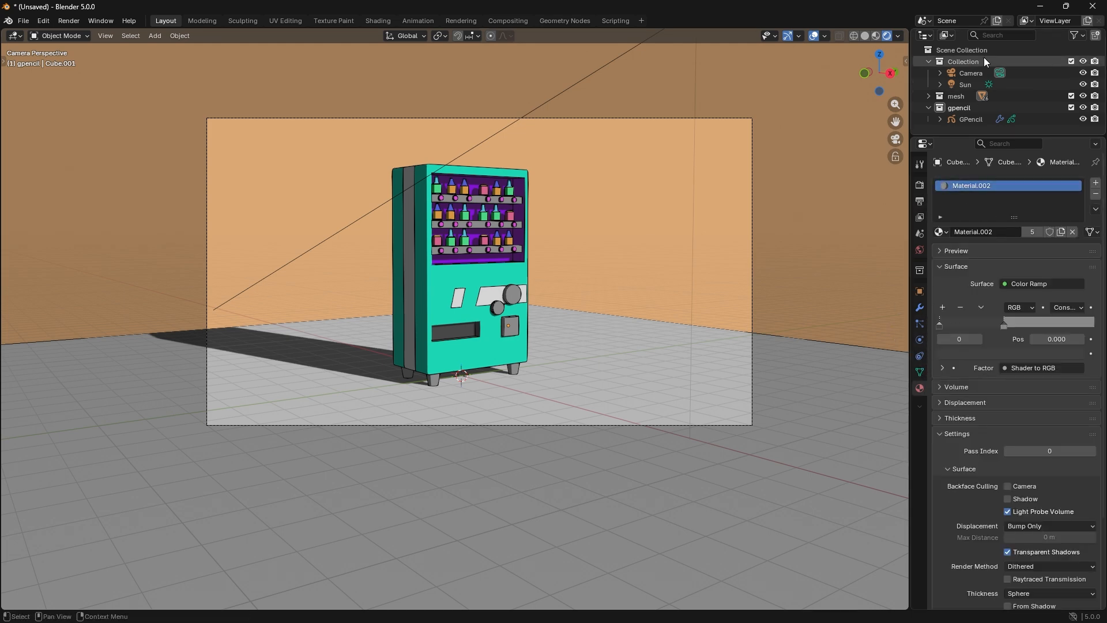
pyautogui.click(970, 118)
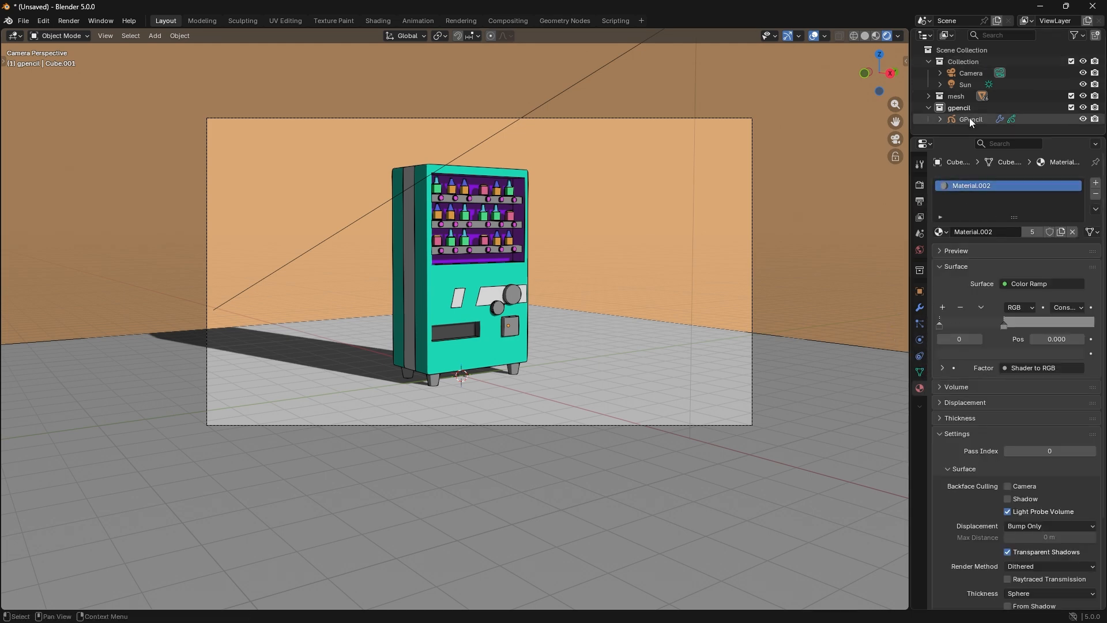
pyautogui.click(1095, 184)
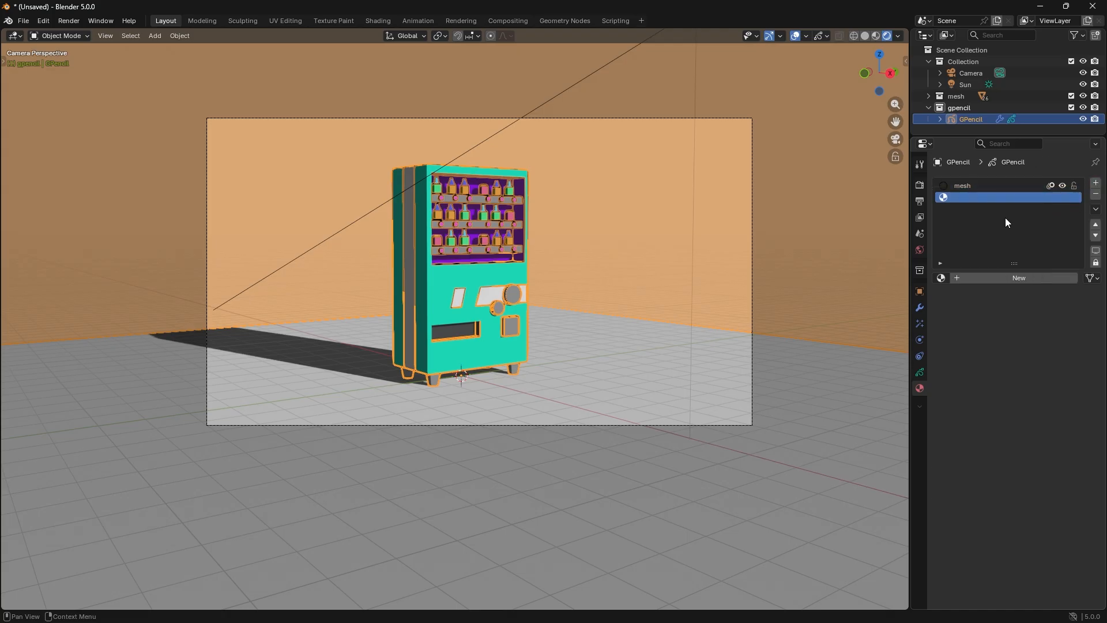
pyautogui.click(1005, 277)
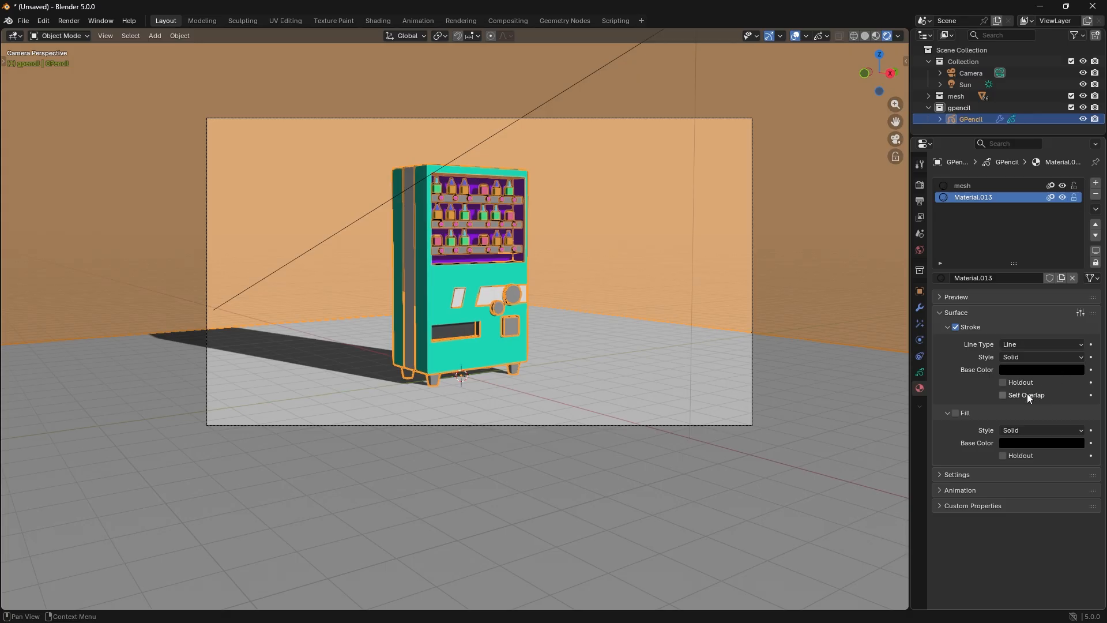
# - Check the reference picture on the desktop, then return to Blender and enable Fill on the new material with a green base color
pyautogui.click(1040, 6)
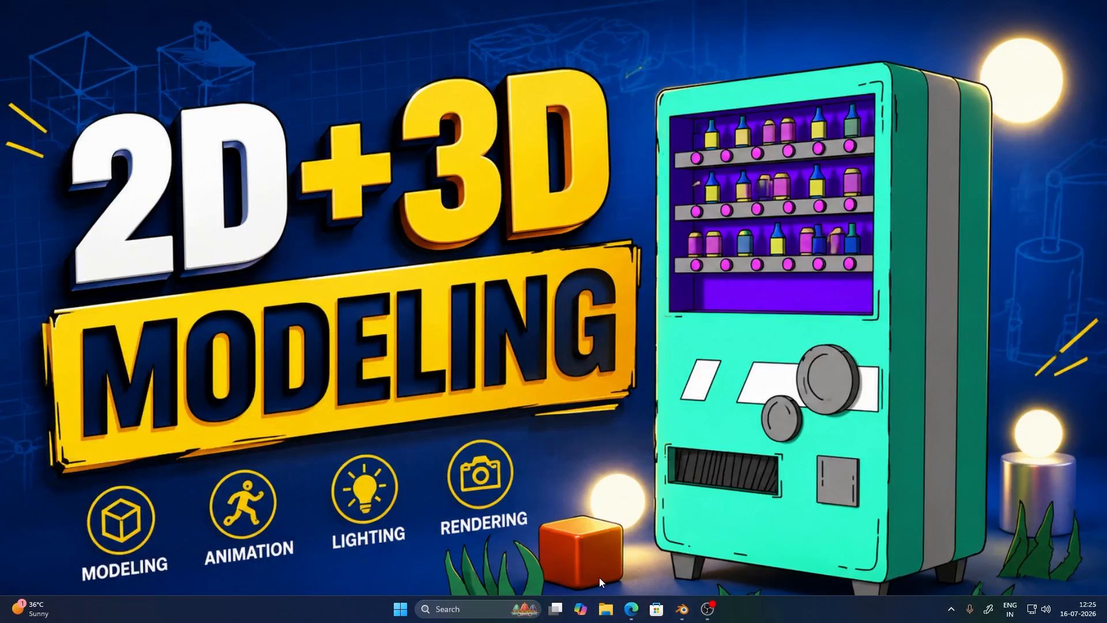
pyautogui.click(681, 609)
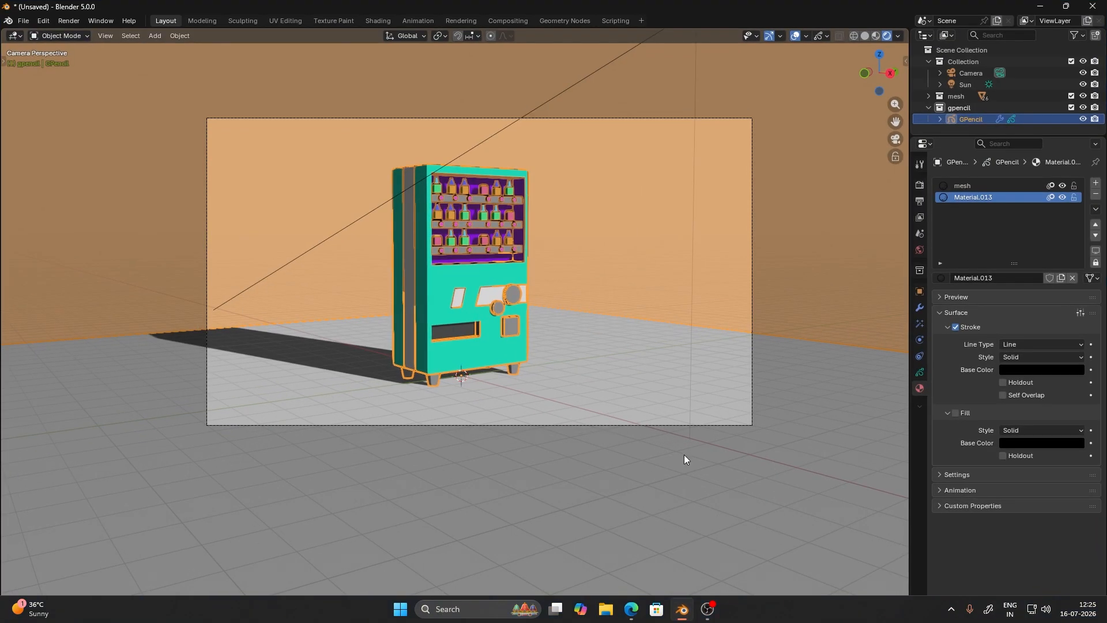
pyautogui.click(955, 414)
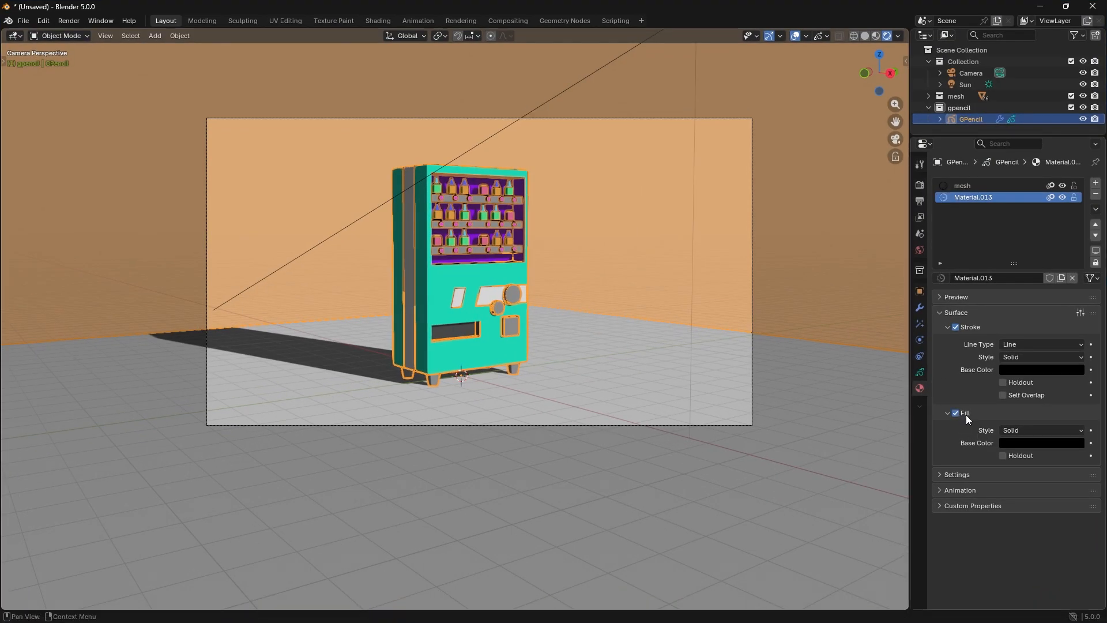
pyautogui.click(1010, 444)
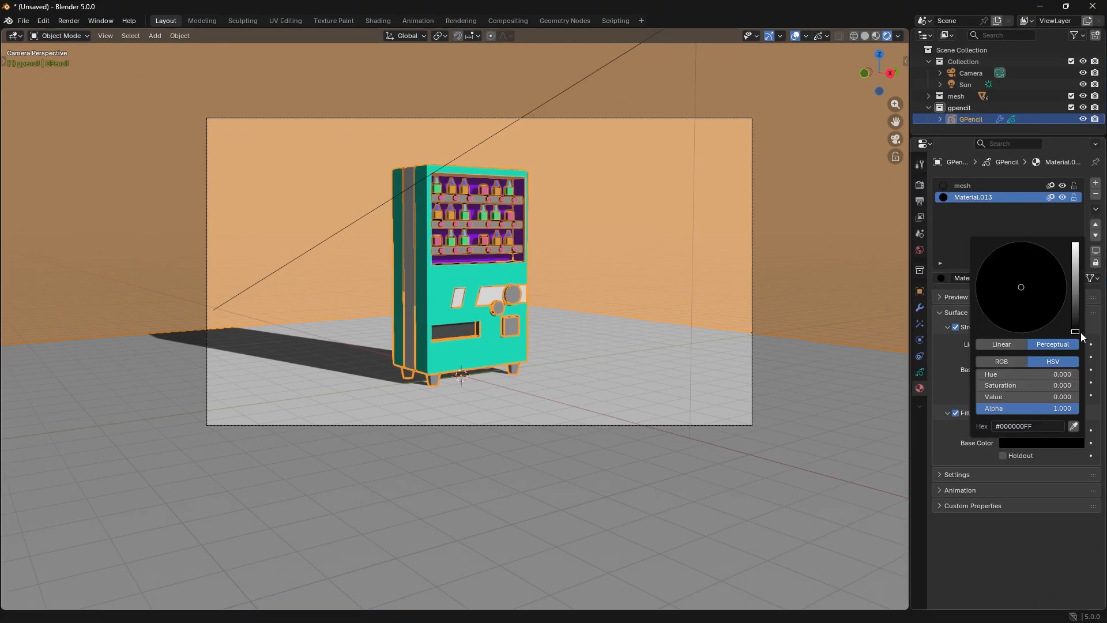
pyautogui.moveTo(1076, 331); pyautogui.dragTo(1075, 280)
pyautogui.moveTo(996, 275); pyautogui.dragTo(995, 251)
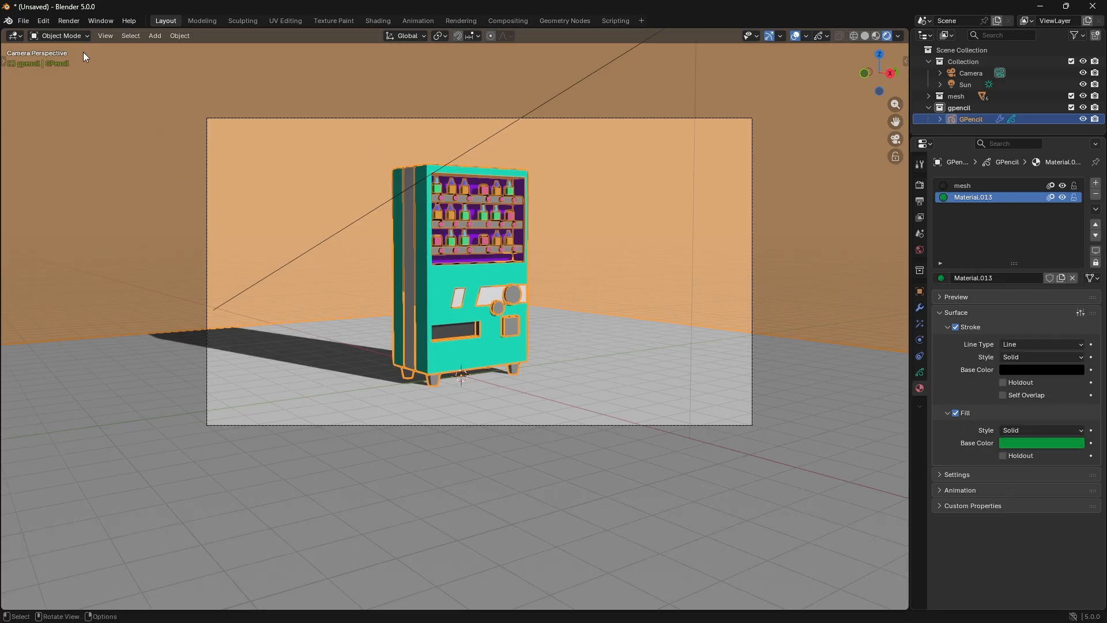
# - Switch the GPencil object to Draw Mode and draw green grass blades on the ground on both sides of the vending machine
pyautogui.click(64, 33)
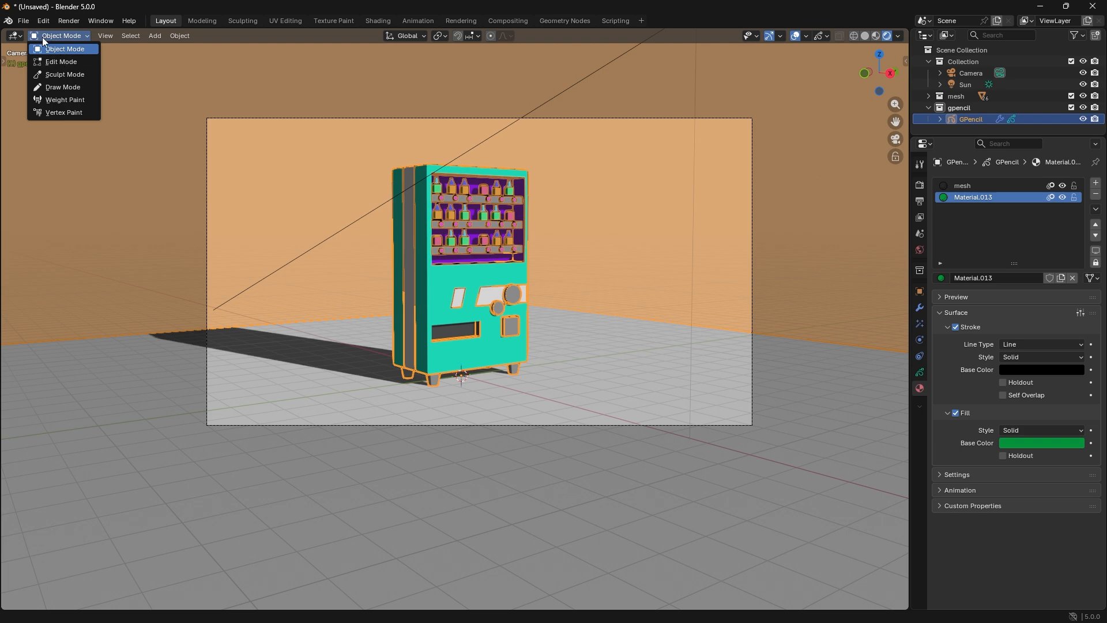
pyautogui.click(2, 61)
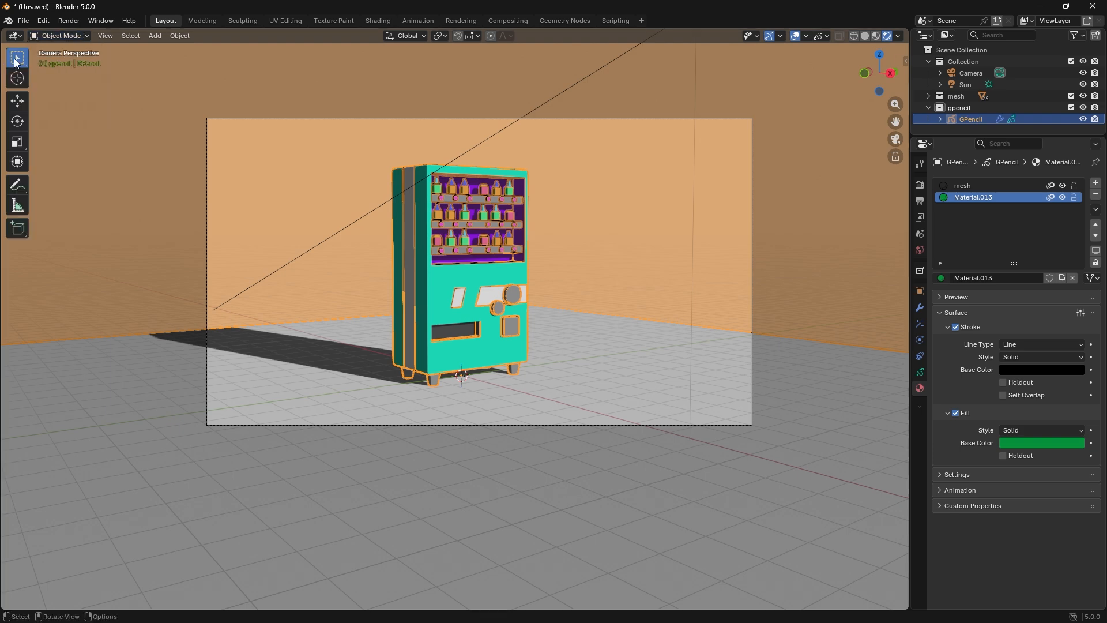
pyautogui.click(55, 36)
pyautogui.click(59, 87)
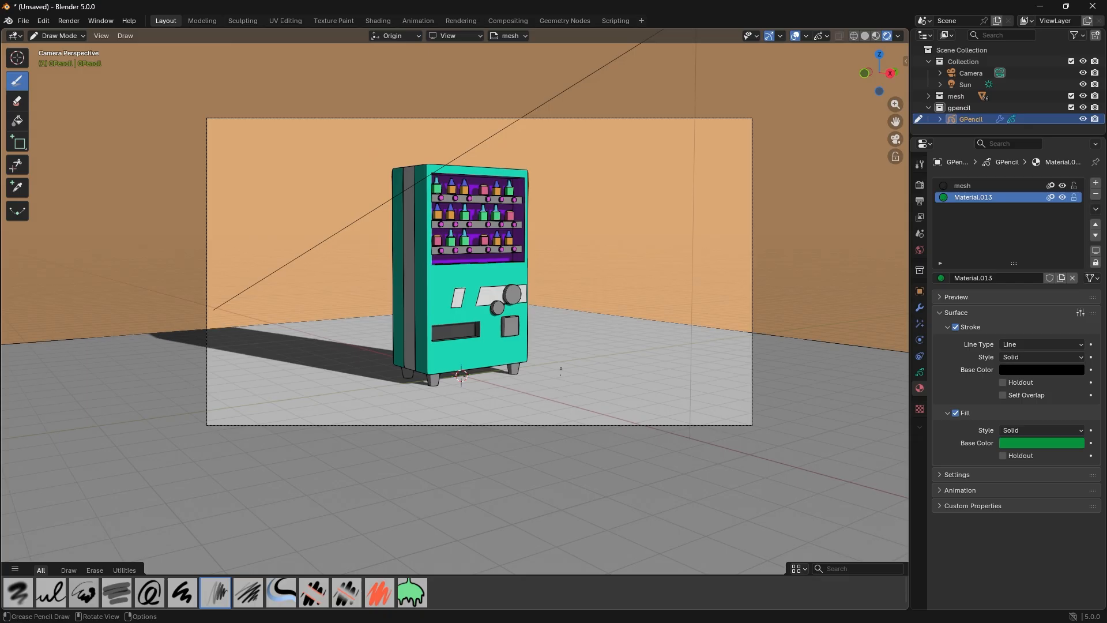
pyautogui.moveTo(571, 356)
pyautogui.mouseDown()
pyautogui.moveTo(576, 374)
pyautogui.moveTo(586, 350)
pyautogui.moveTo(591, 374)
pyautogui.moveTo(548, 356)
pyautogui.moveTo(549, 379)
pyautogui.mouseUp()
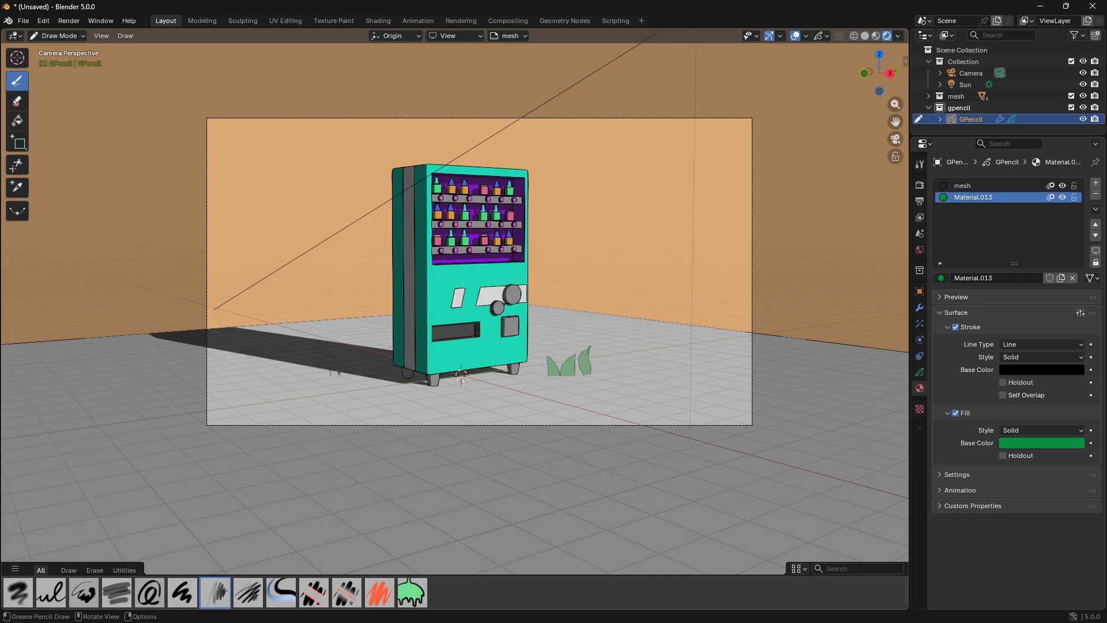
pyautogui.moveTo(329, 376)
pyautogui.mouseDown()
pyautogui.moveTo(310, 368)
pyautogui.moveTo(321, 355)
pyautogui.moveTo(320, 371)
pyautogui.moveTo(293, 363)
pyautogui.moveTo(299, 377)
pyautogui.mouseUp()
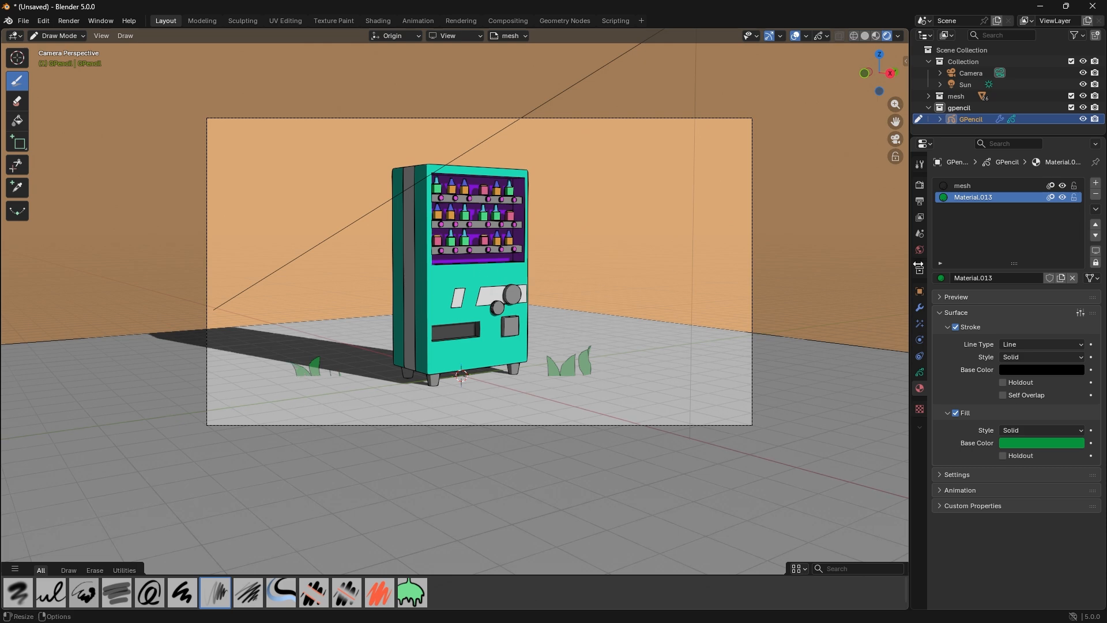
# - Recheck the desktop reference picture, return to Blender, and add a new stroke material named fineline to the GPencil object
pyautogui.click(1039, 7)
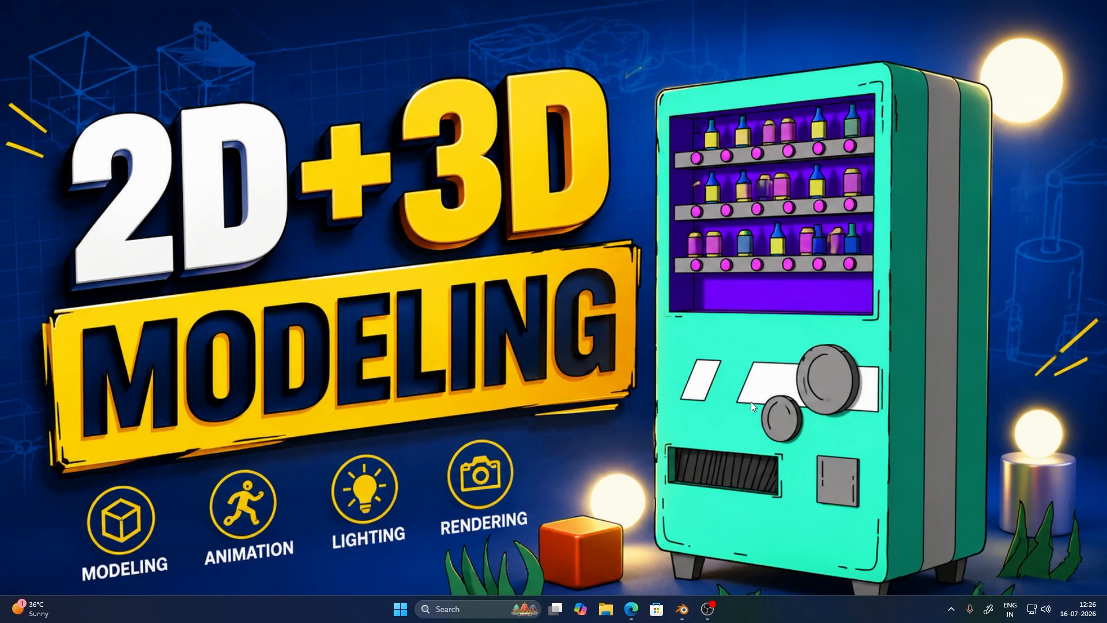
pyautogui.click(682, 608)
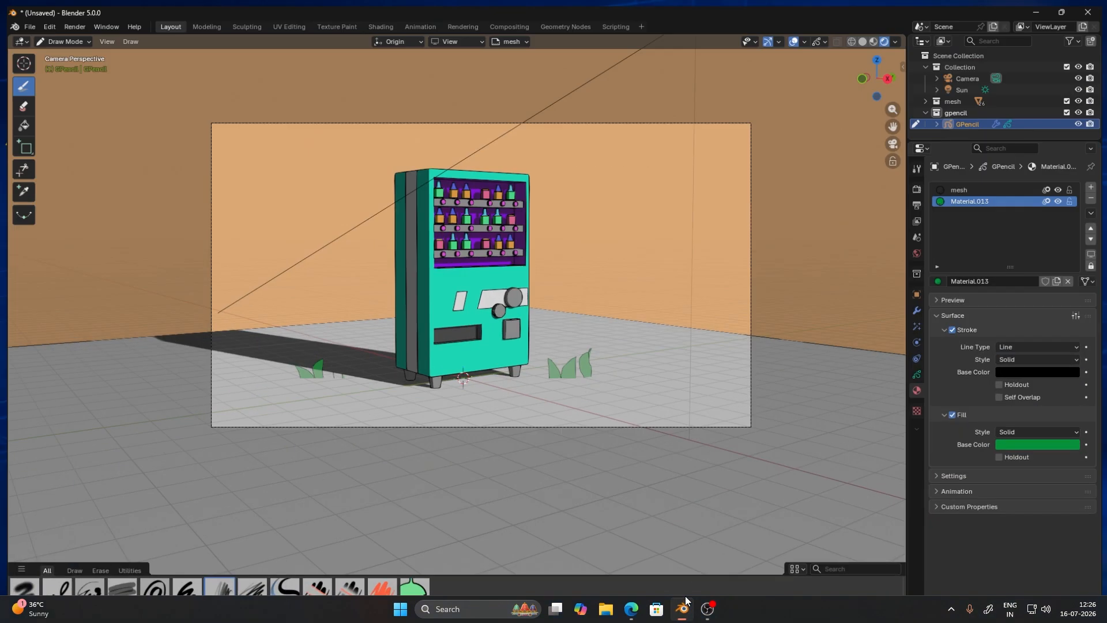
pyautogui.scroll(5, 442, 232)
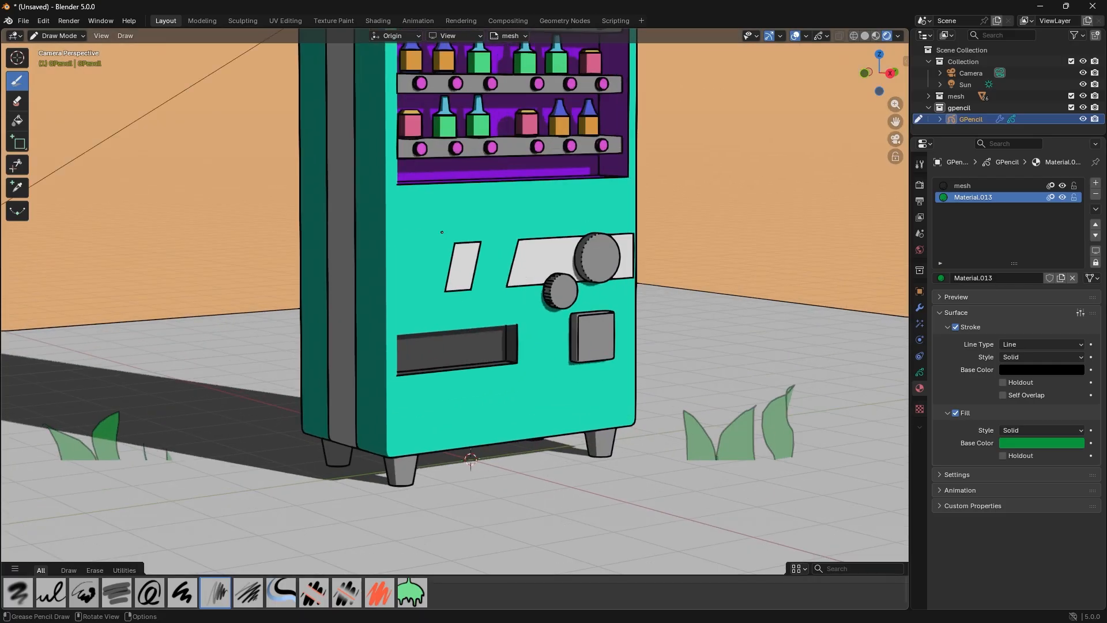
pyautogui.keyDown('shift'); pyautogui.moveTo(456, 325); pyautogui.dragTo(456, 464, button='middle'); pyautogui.keyUp('shift')
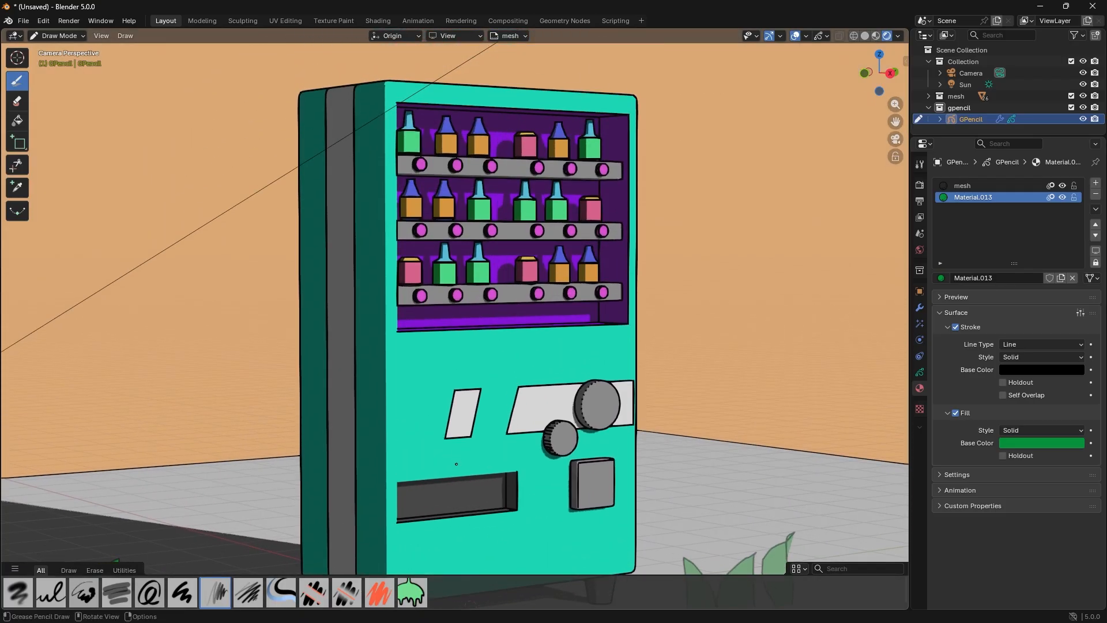
pyautogui.click(1096, 182)
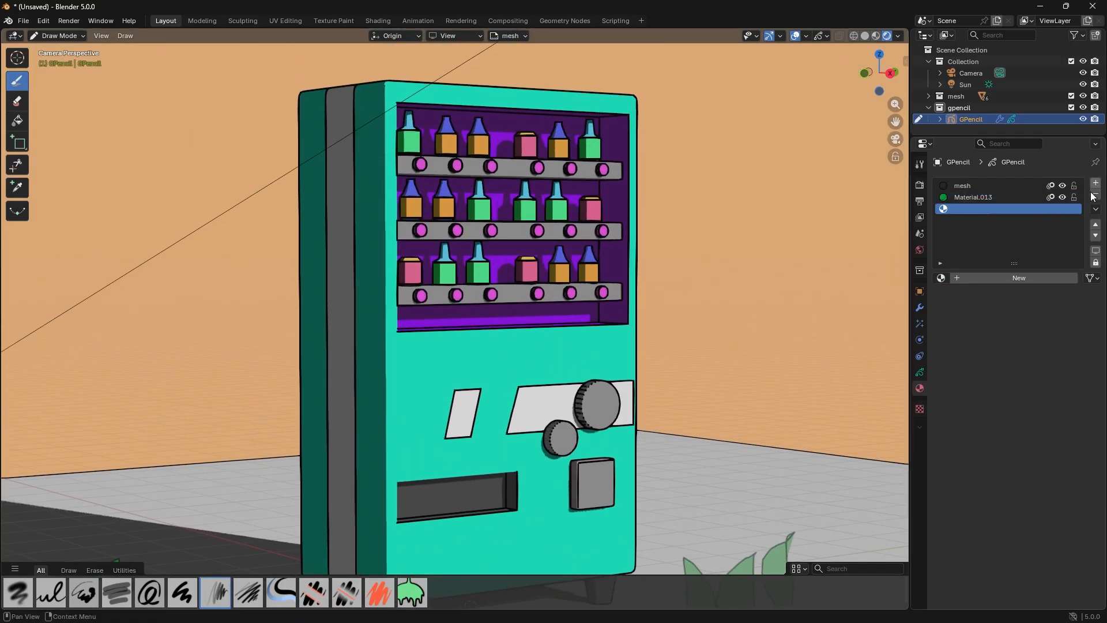
pyautogui.click(1001, 279)
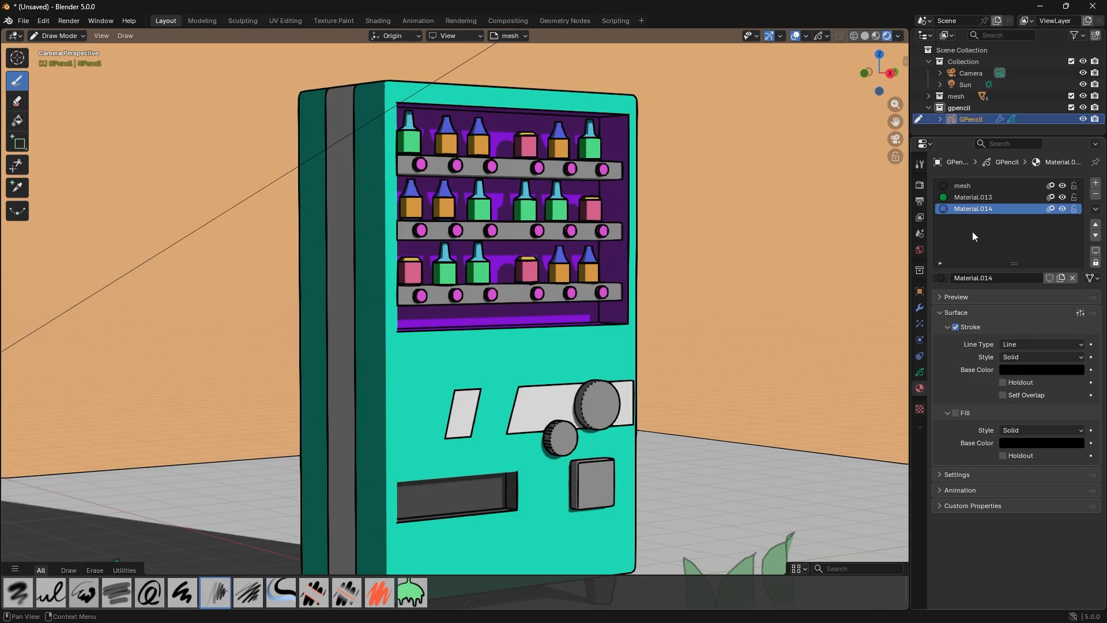
pyautogui.doubleClick(986, 210)
pyautogui.press('BackSpace')
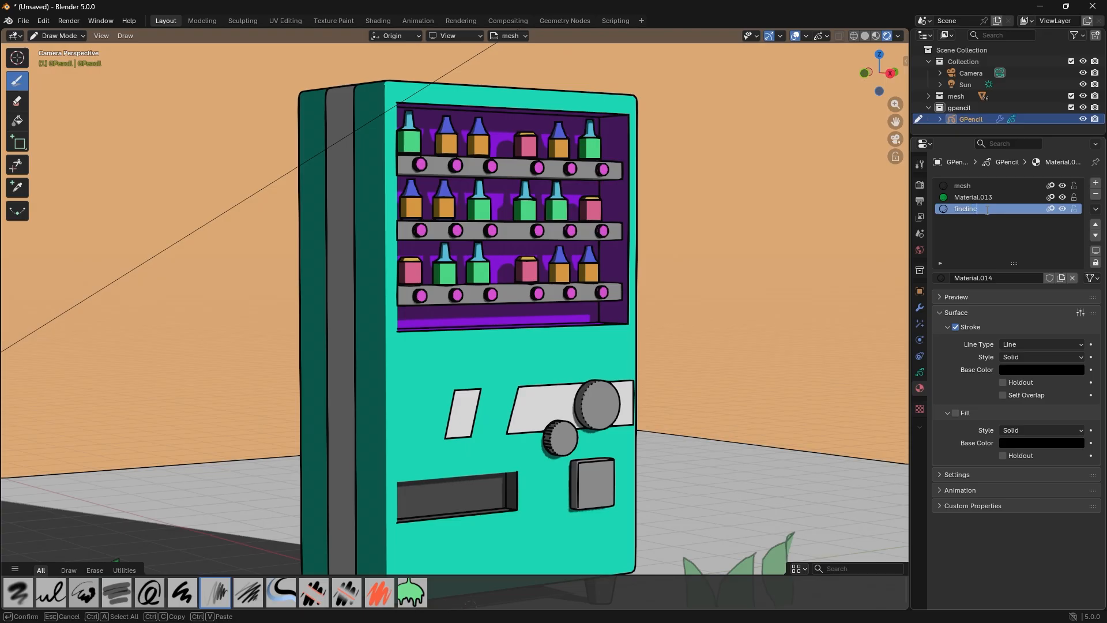
pyautogui.press('Return')
pyautogui.click(1055, 369)
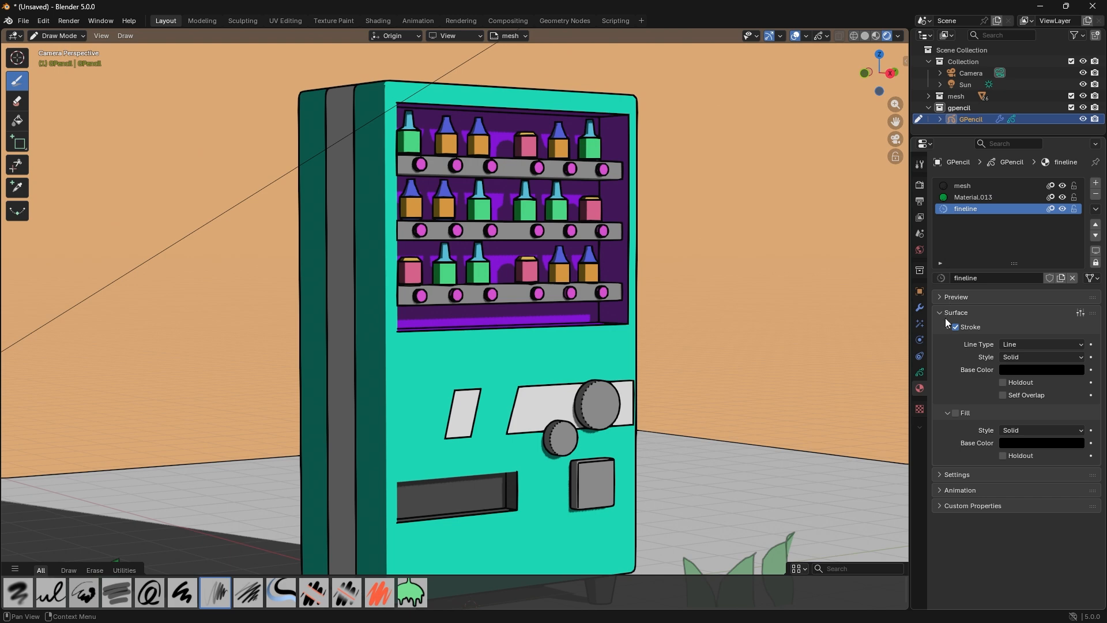
# - Add a new Grease Pencil layer for the hand-drawn lines and return to the fineline material settings
pyautogui.click(922, 372)
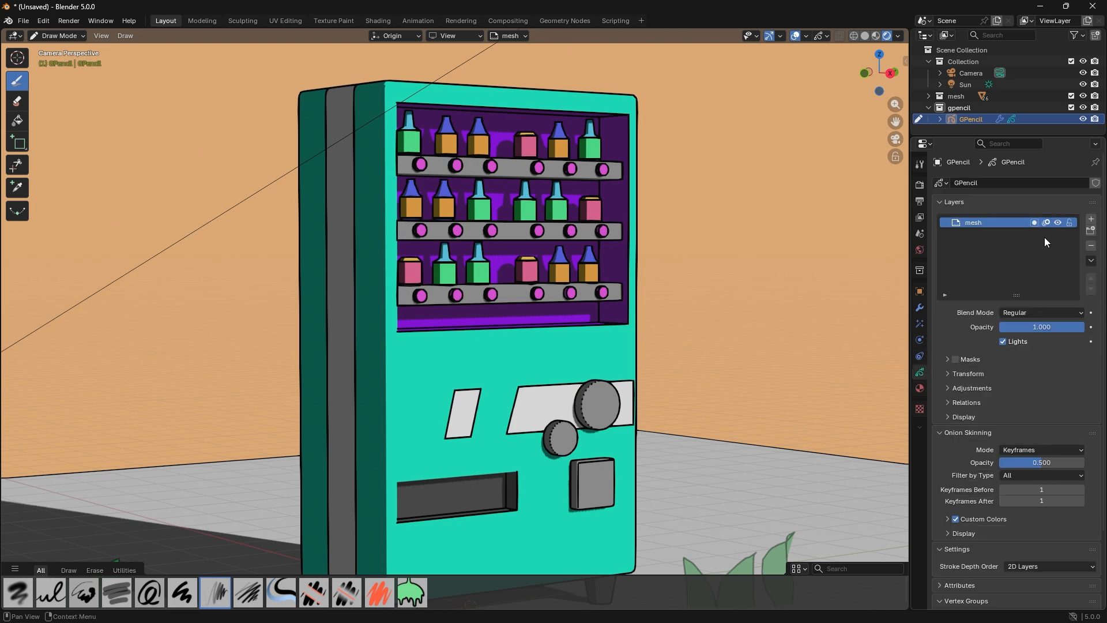
pyautogui.click(1088, 219)
pyautogui.click(919, 389)
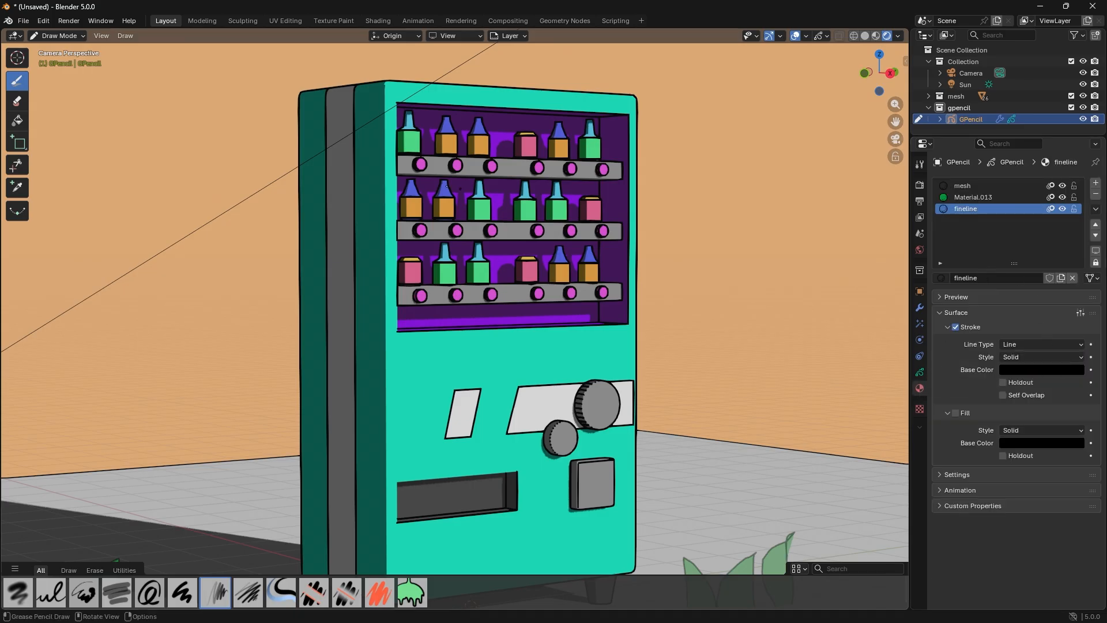
# - Switch to the bold ink brush beside the soft pencil brush and set the stroke placement to Surface
pyautogui.click(189, 590)
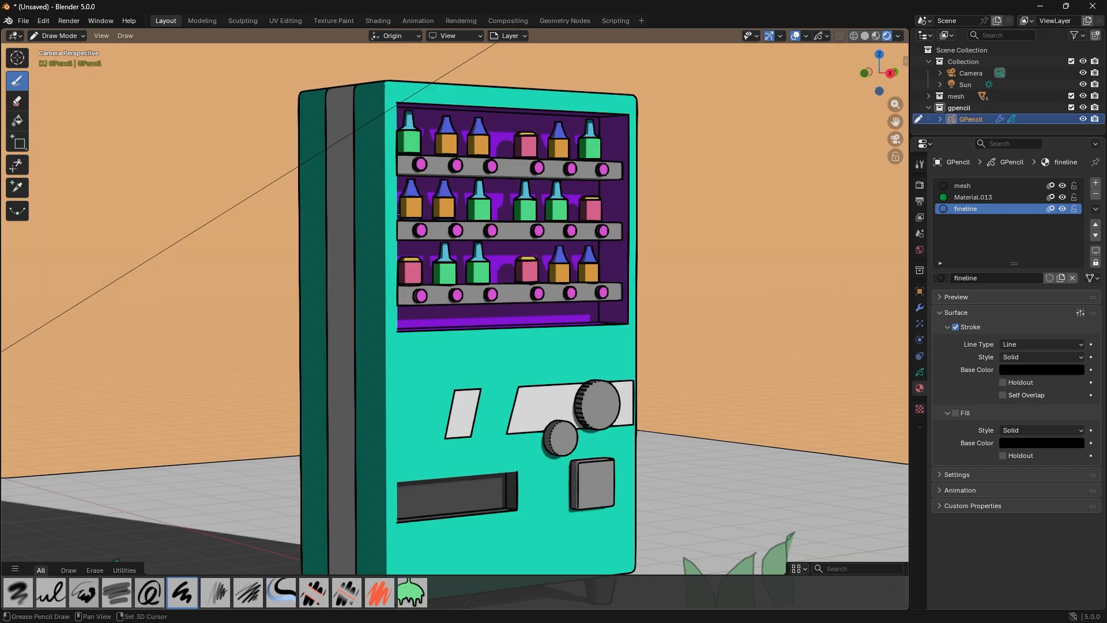
pyautogui.scroll(6, 384, 184)
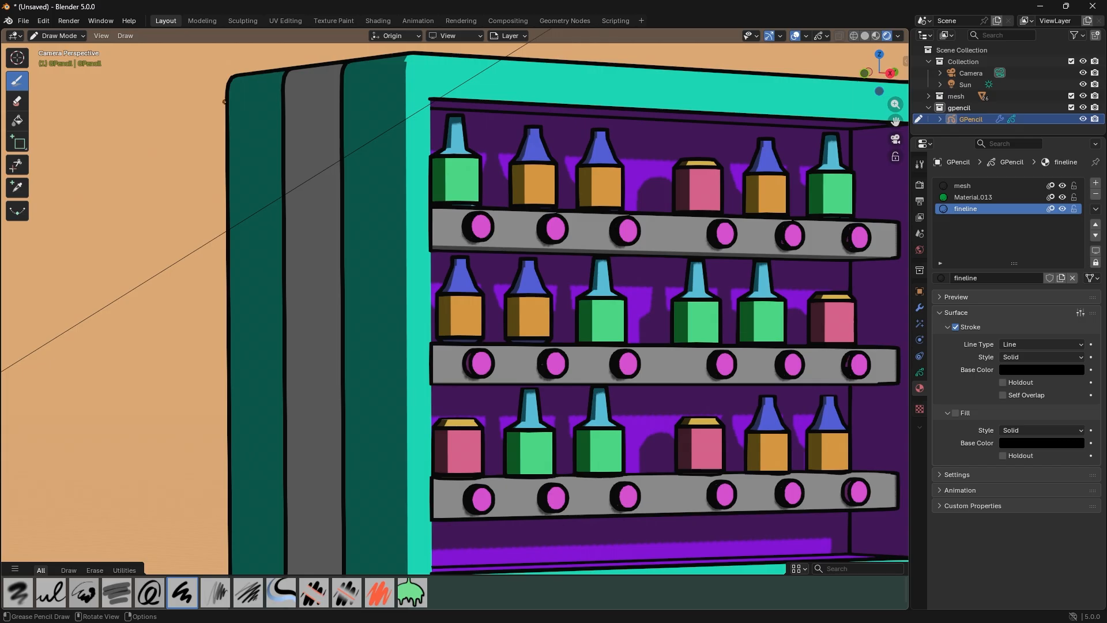
pyautogui.click(403, 38)
pyautogui.click(385, 95)
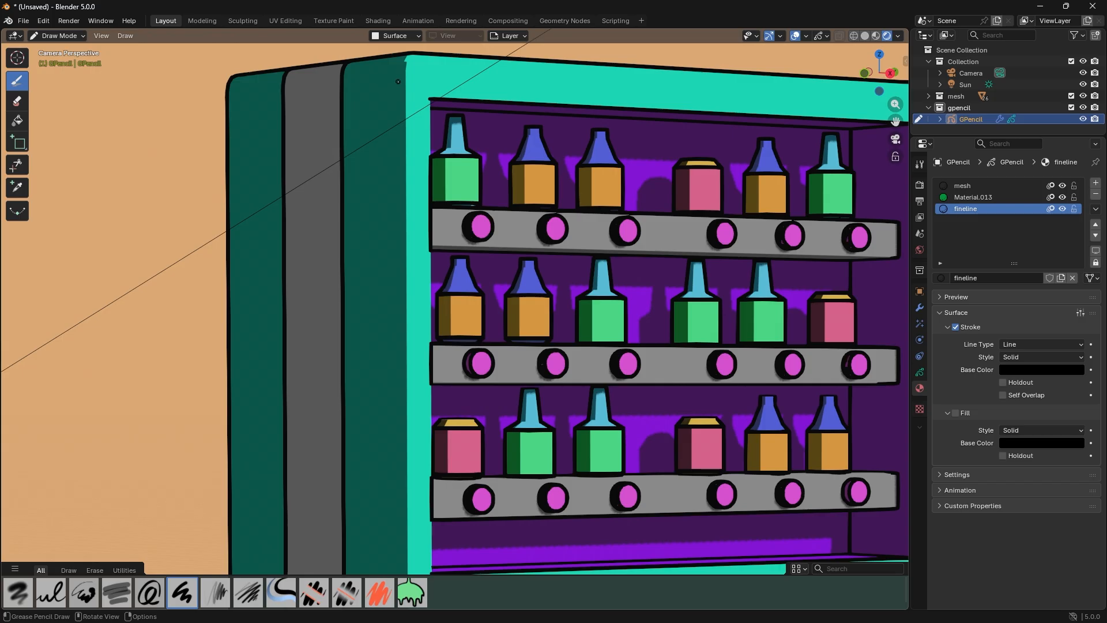
# - Draw a broken black line down the machine's vertical edge between the dark side and the front face
pyautogui.moveTo(408, 57); pyautogui.dragTo(404, 123)
pyautogui.moveTo(407, 166); pyautogui.dragTo(406, 247)
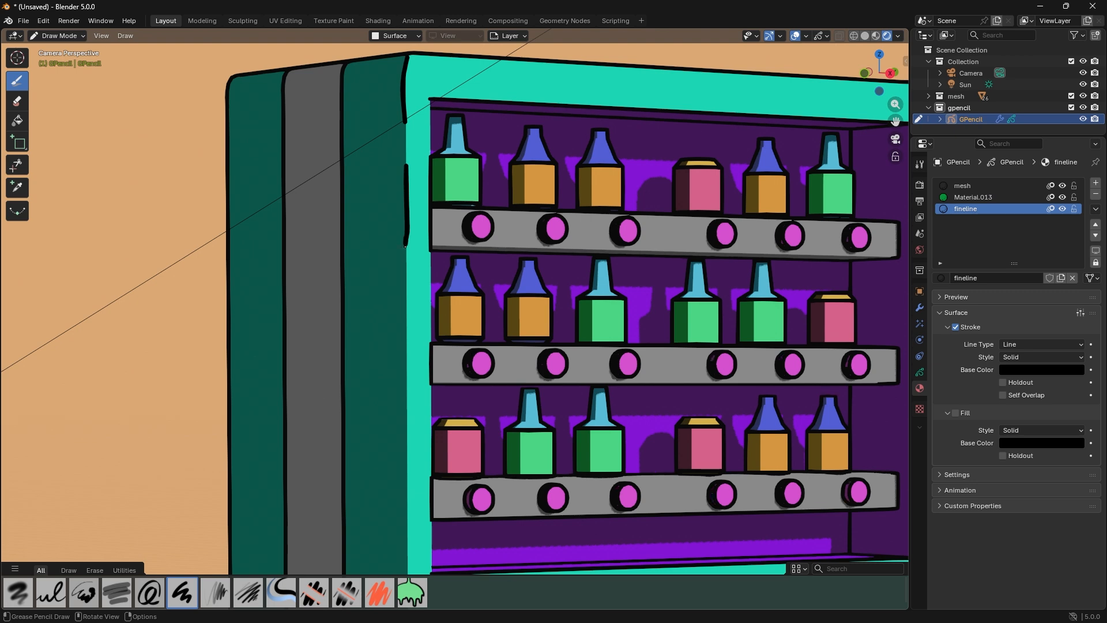
pyautogui.keyDown('shift'); pyautogui.moveTo(428, 332); pyautogui.dragTo(401, 270, button='middle'); pyautogui.keyUp('shift')
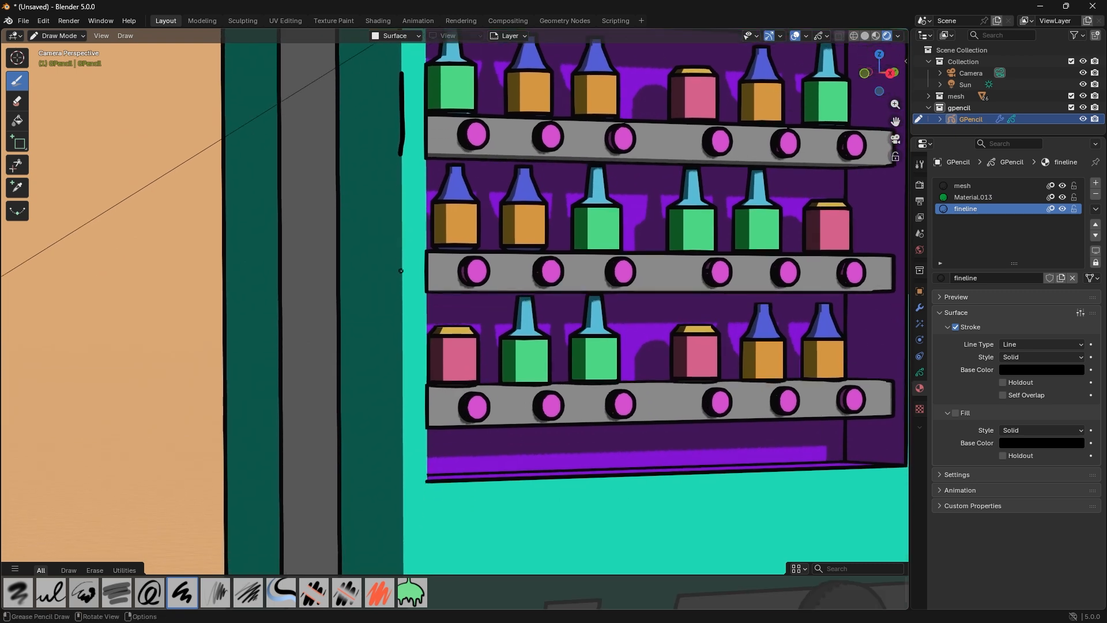
pyautogui.moveTo(403, 264); pyautogui.dragTo(401, 378)
pyautogui.keyDown('shift'); pyautogui.moveTo(402, 444); pyautogui.dragTo(393, 260, button='middle'); pyautogui.keyUp('shift')
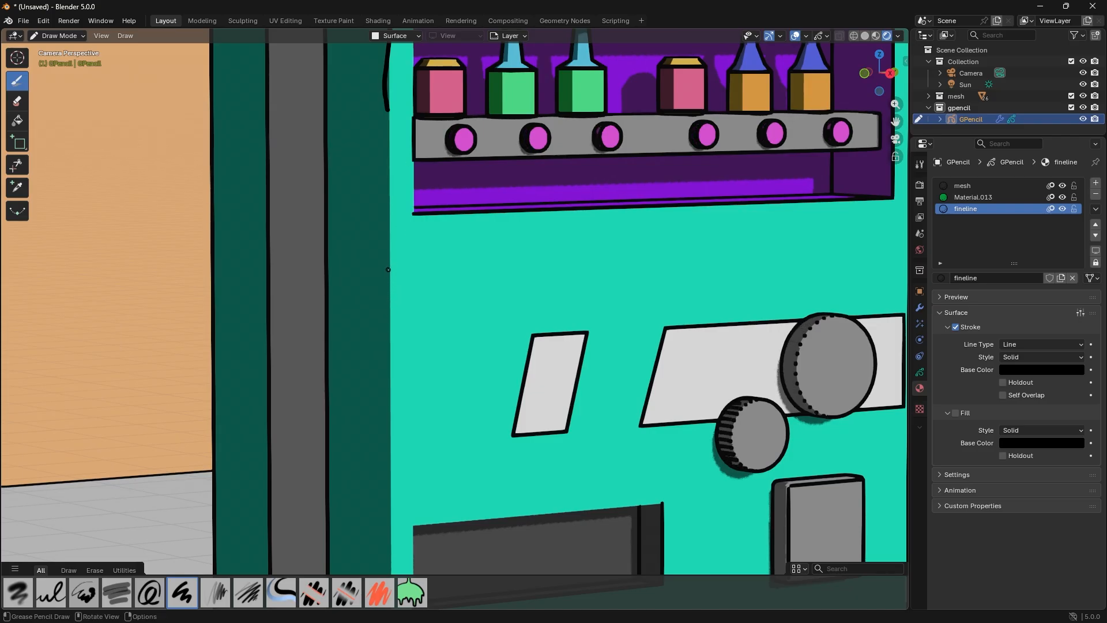
pyautogui.moveTo(389, 263); pyautogui.dragTo(390, 396)
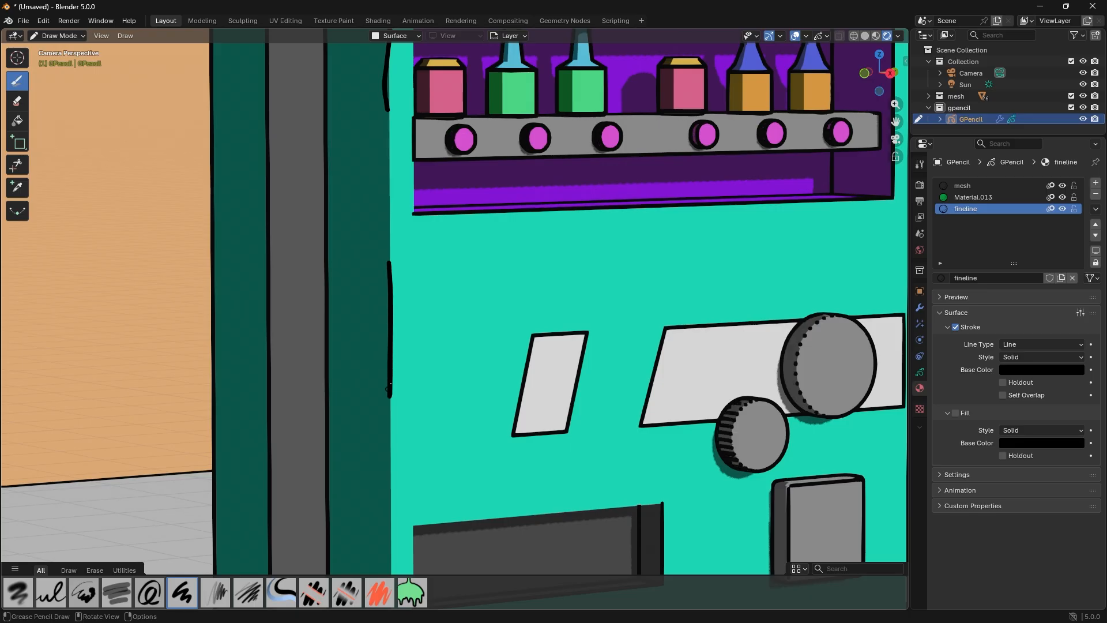
# - Draw curved detail strokes on the two round knobs and a short vertical stroke on the square plate below them
pyautogui.keyDown('shift'); pyautogui.moveTo(766, 349); pyautogui.dragTo(534, 285, button='middle'); pyautogui.keyUp('shift')
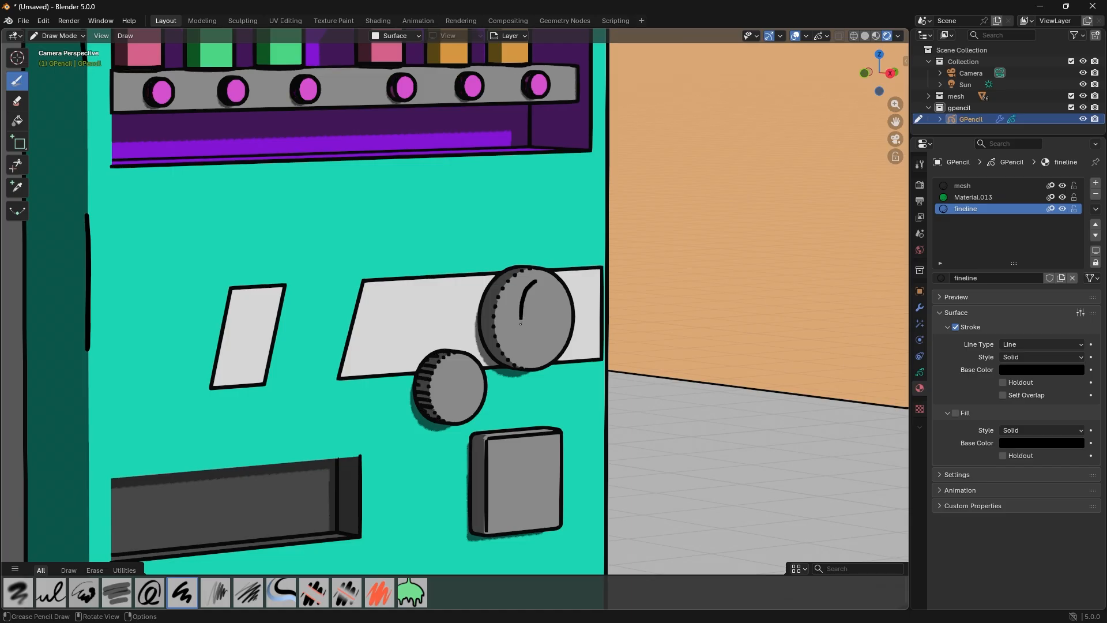
pyautogui.moveTo(536, 282); pyautogui.dragTo(536, 358)
pyautogui.moveTo(459, 363); pyautogui.dragTo(453, 421)
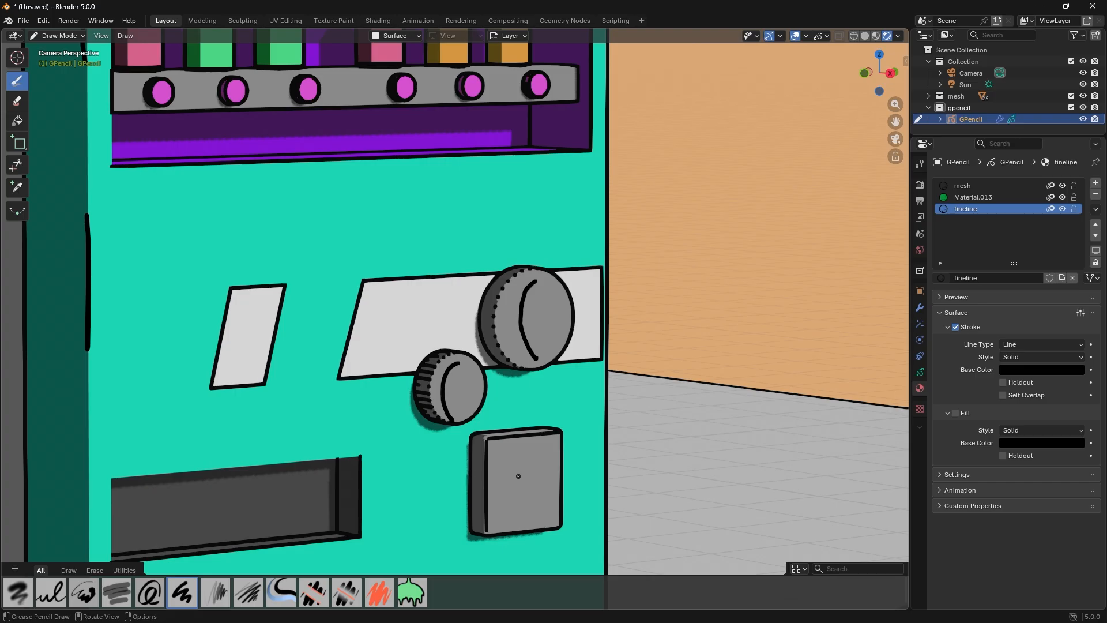
pyautogui.moveTo(500, 462); pyautogui.dragTo(497, 497)
pyautogui.hotkey('ctrl', 'z')
pyautogui.moveTo(499, 461); pyautogui.dragTo(503, 516)
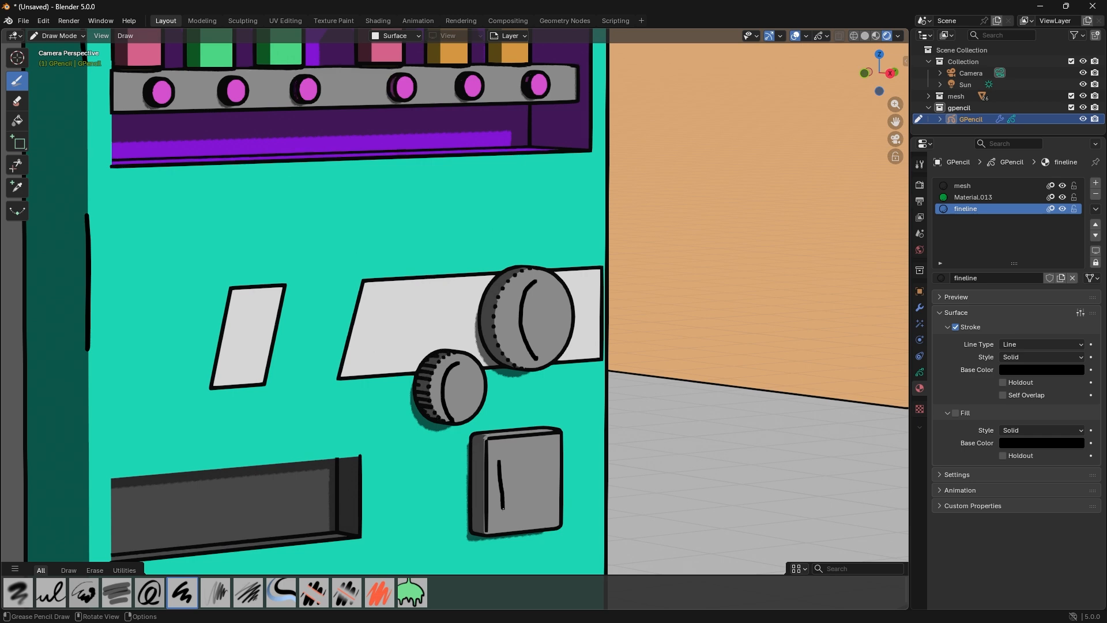
# - Continue the broken line down the front-left edge and add an L-shaped mark in the front panel's lower-left corner
pyautogui.scroll(-4, 229, 402)
pyautogui.keyDown('shift'); pyautogui.moveTo(200, 381); pyautogui.dragTo(290, 291, button='middle'); pyautogui.keyUp('shift')
pyautogui.moveTo(293, 318); pyautogui.dragTo(295, 375)
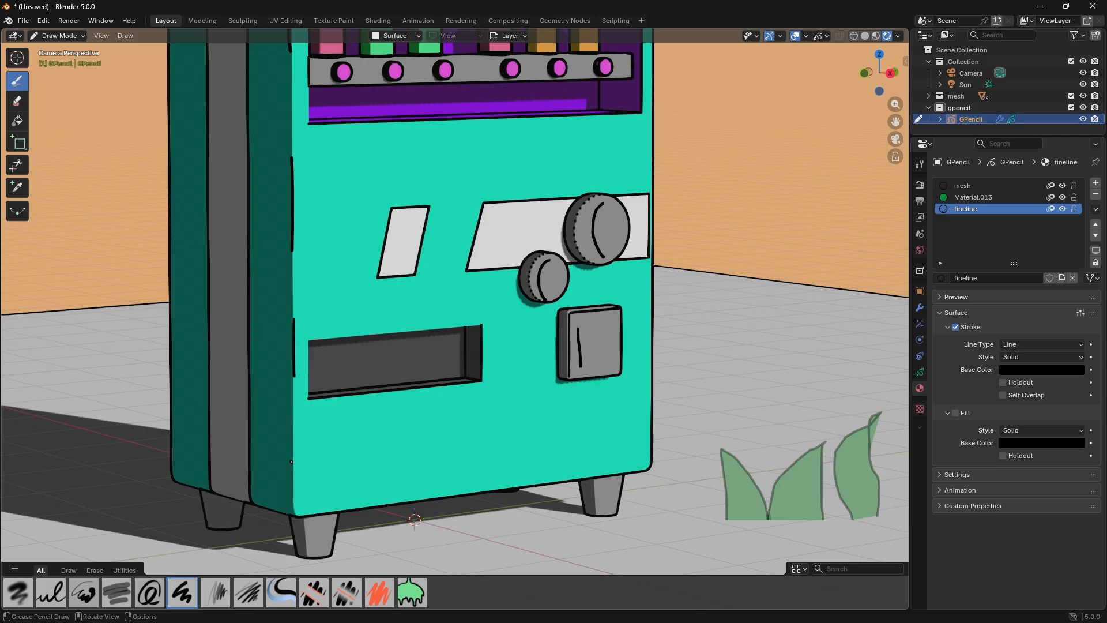
pyautogui.moveTo(293, 460)
pyautogui.mouseDown()
pyautogui.moveTo(291, 511)
pyautogui.moveTo(308, 494)
pyautogui.moveTo(334, 499)
pyautogui.mouseUp()
pyautogui.hotkey('ctrl', 'z')
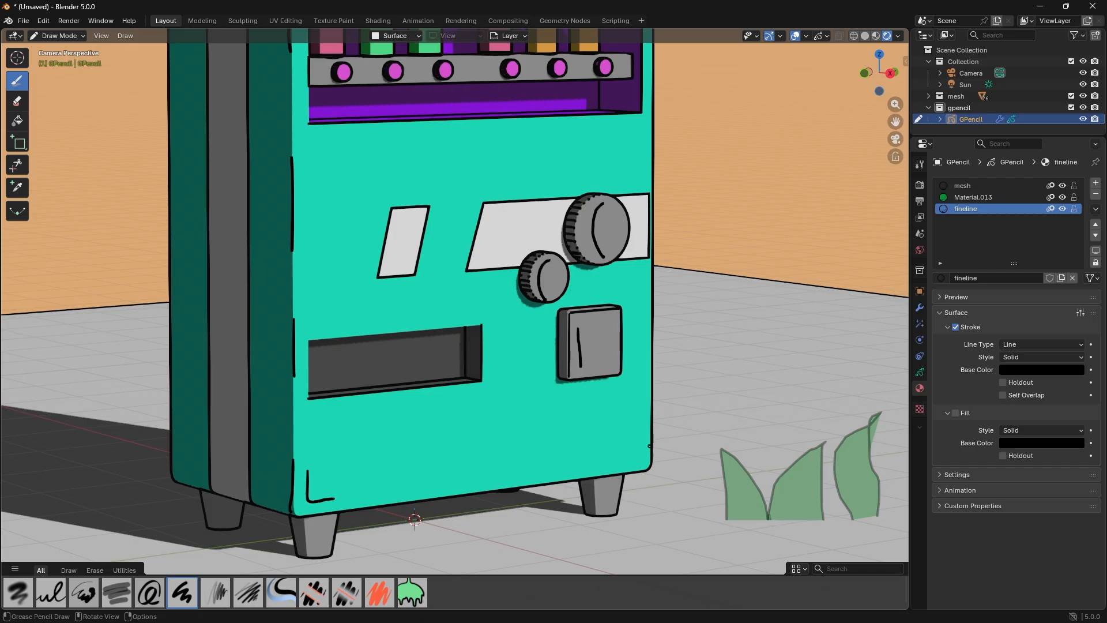
# - Draw a corner mark at the front panel's lower right and short vertical dashes along both of its sides
pyautogui.moveTo(639, 430)
pyautogui.mouseDown()
pyautogui.moveTo(639, 458)
pyautogui.moveTo(621, 462)
pyautogui.mouseUp()
pyautogui.moveTo(641, 276); pyautogui.dragTo(641, 307)
pyautogui.moveTo(640, 349); pyautogui.dragTo(638, 374)
pyautogui.moveTo(306, 139); pyautogui.dragTo(307, 171)
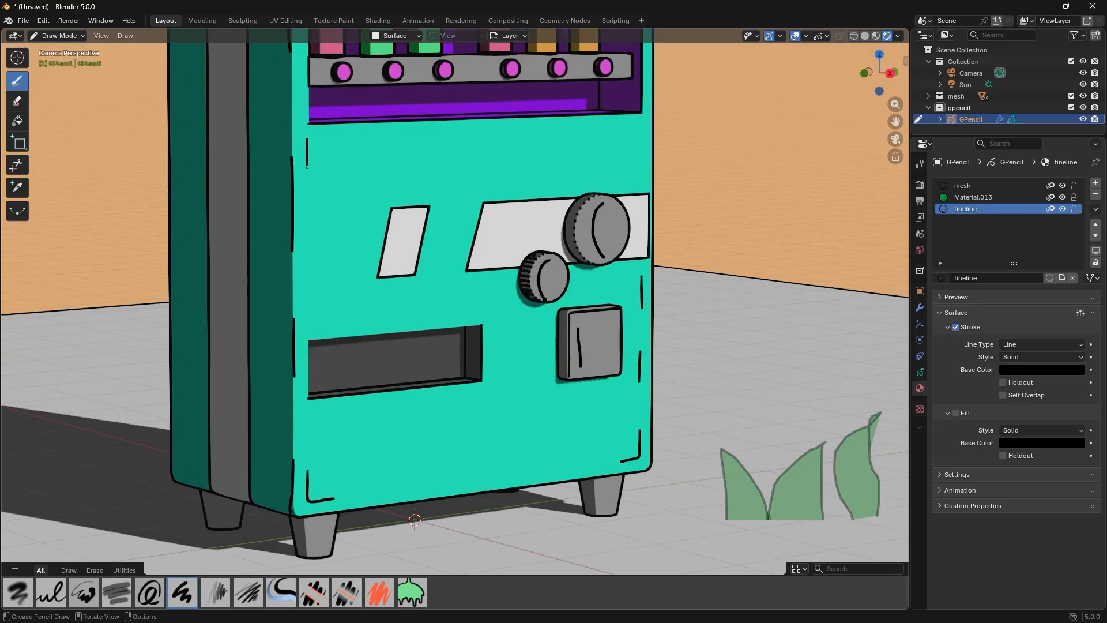
# - Draw fine marks at the front frame's upper corners and short horizontal dashes just below the display window
pyautogui.keyDown('shift'); pyautogui.moveTo(661, 143); pyautogui.dragTo(563, 309, button='middle'); pyautogui.keyUp('shift')
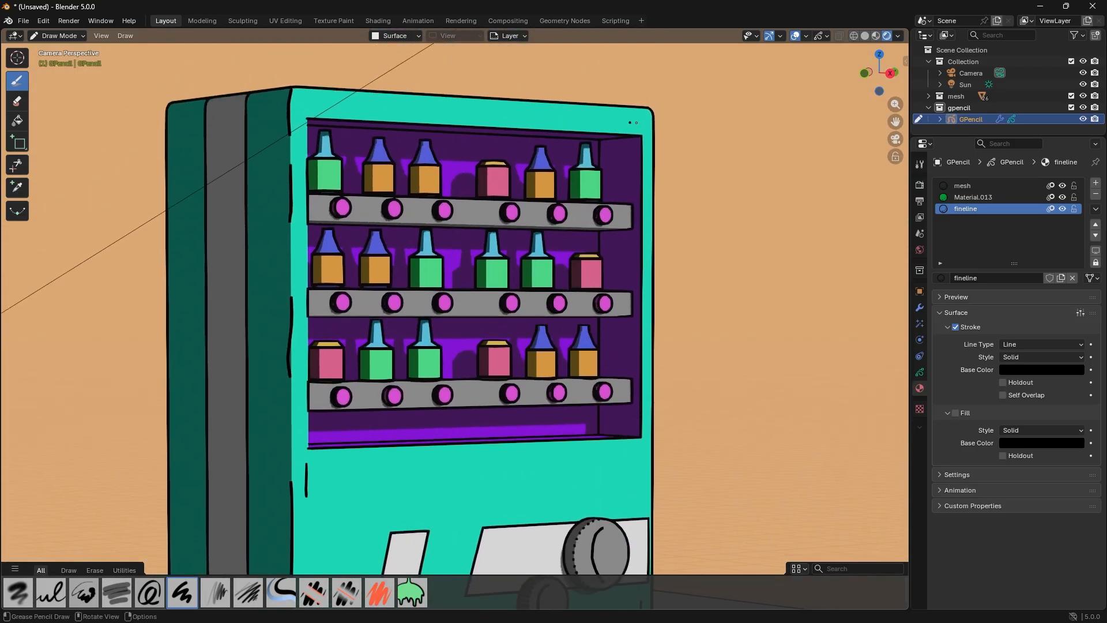
pyautogui.moveTo(644, 123); pyautogui.dragTo(630, 122)
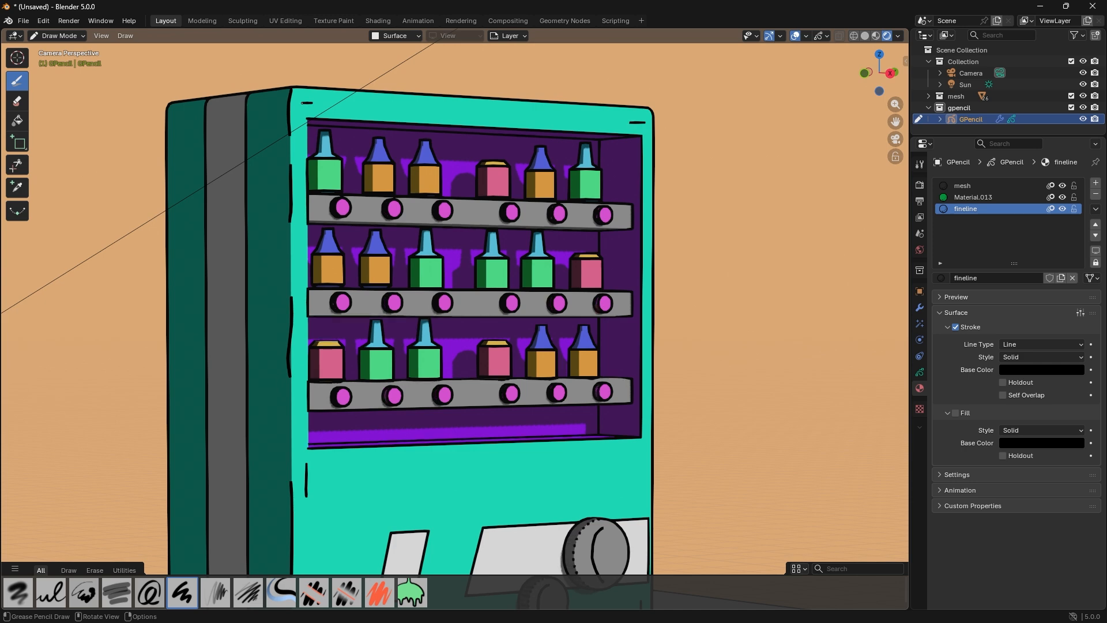
pyautogui.moveTo(311, 103); pyautogui.dragTo(300, 128)
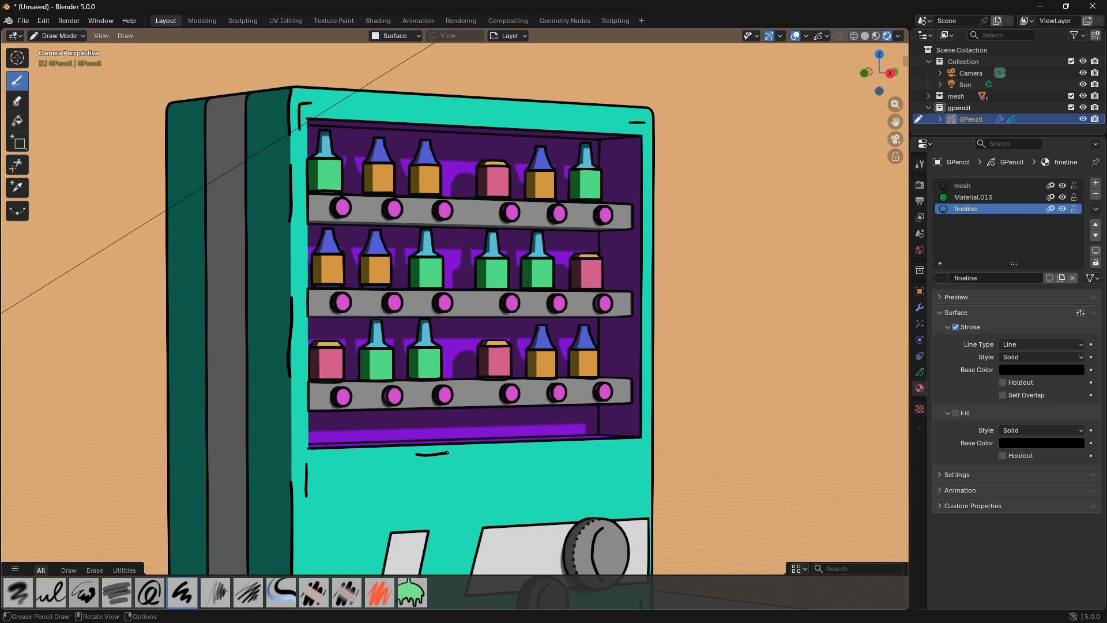
pyautogui.moveTo(433, 455); pyautogui.dragTo(518, 457)
pyautogui.moveTo(614, 452); pyautogui.dragTo(634, 450)
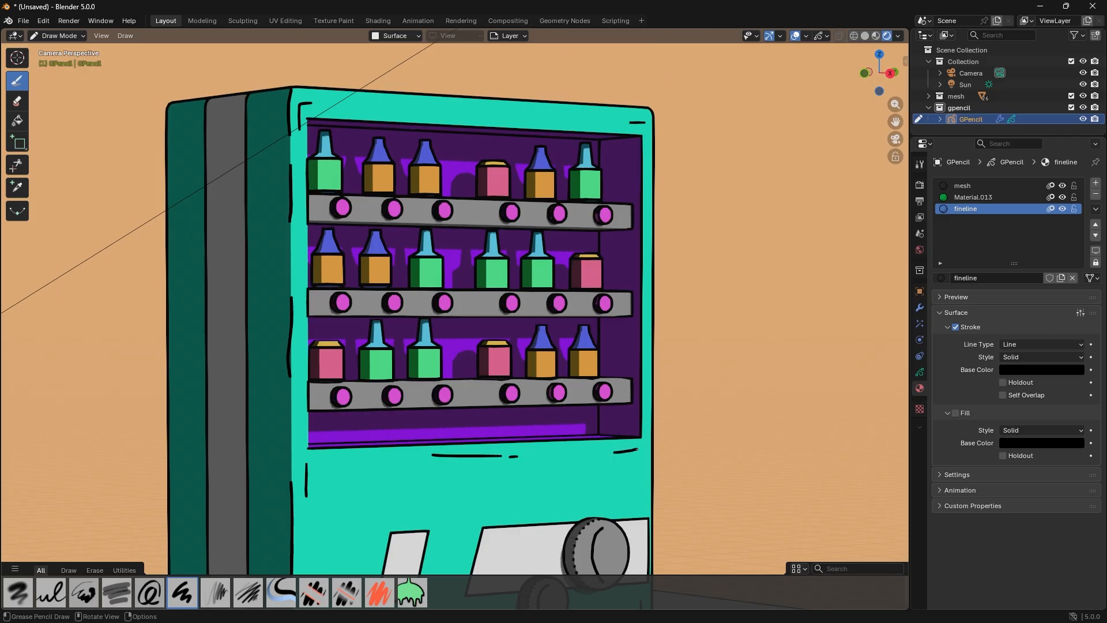
# - Add another Grease Pencil layer to the GPencil object and return to its material settings
pyautogui.scroll(-5, 490, 457)
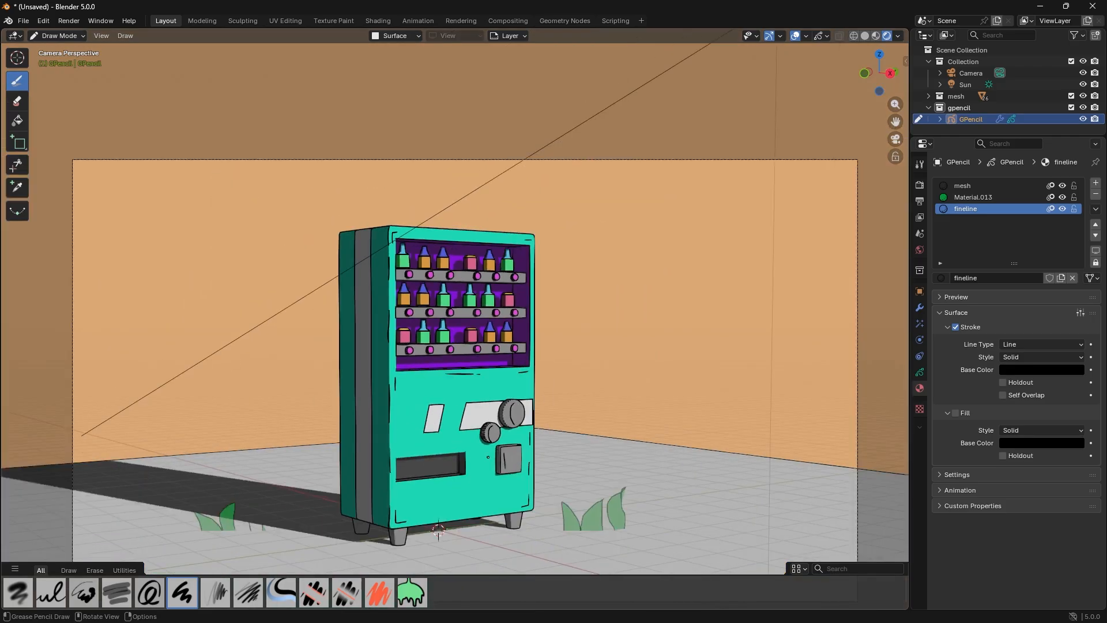
pyautogui.click(919, 371)
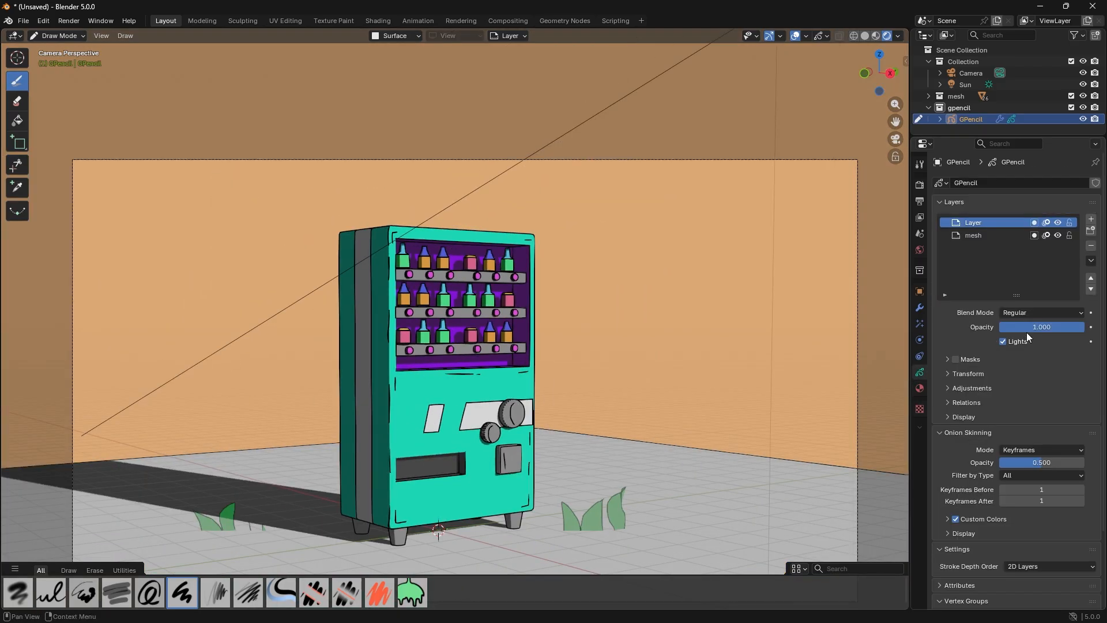
pyautogui.click(1090, 220)
pyautogui.click(919, 388)
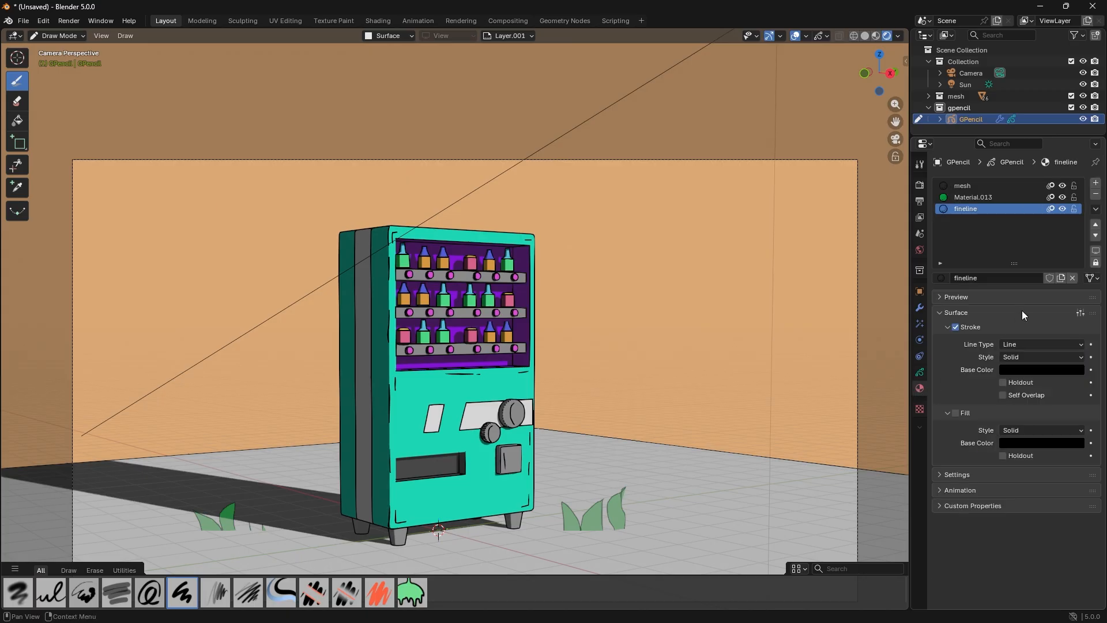
# - Add a new material to the GPencil object and enable Fill with a dark blue base color, #283973
pyautogui.click(1095, 183)
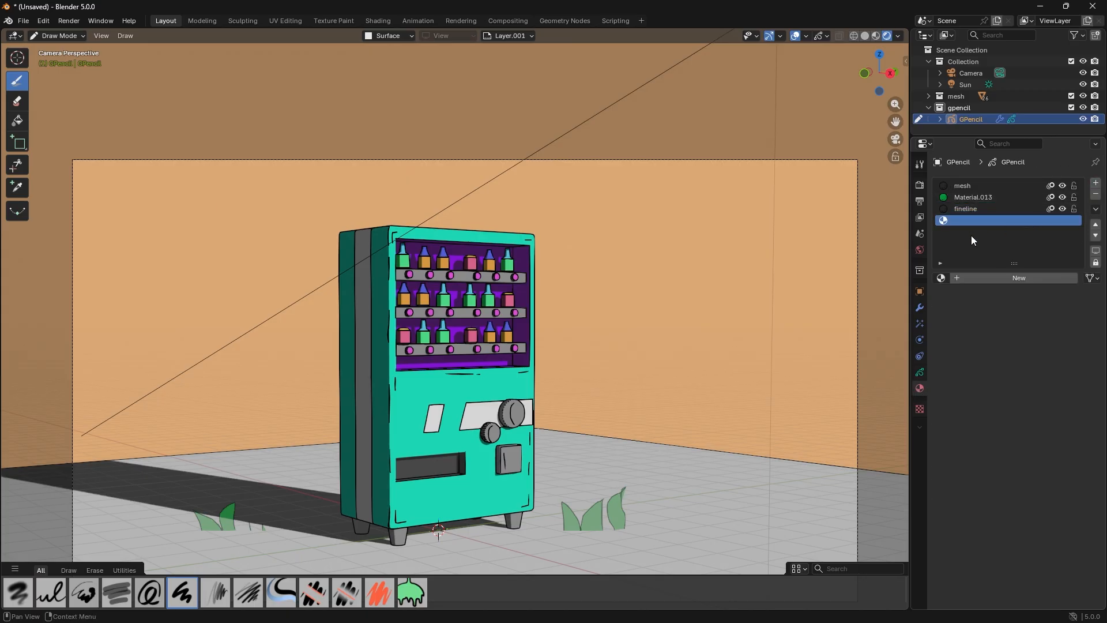
pyautogui.click(980, 279)
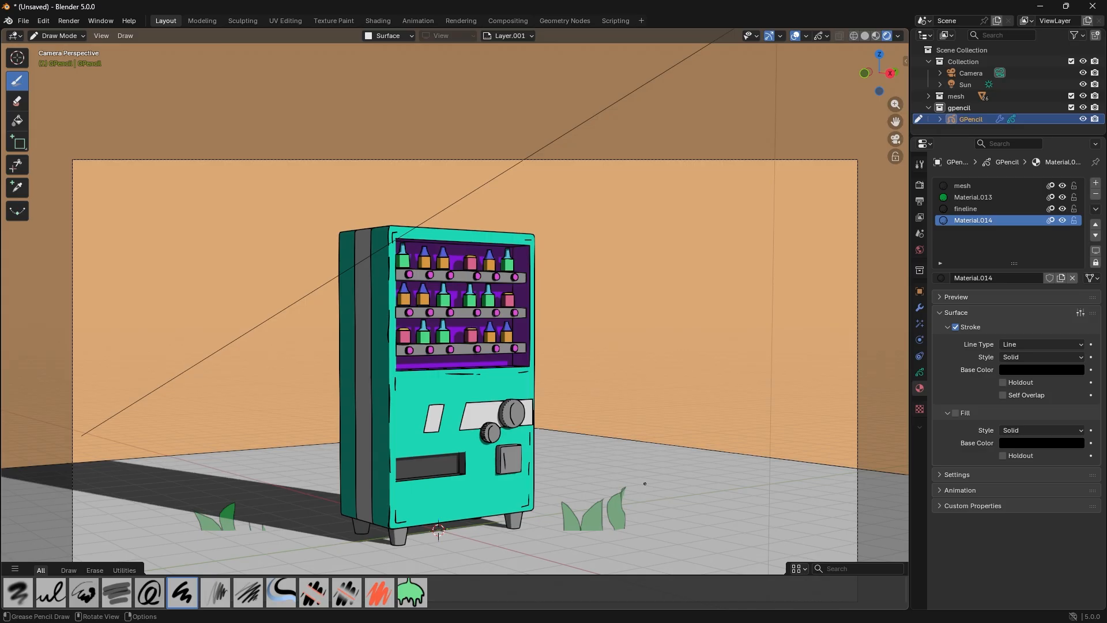
pyautogui.click(956, 413)
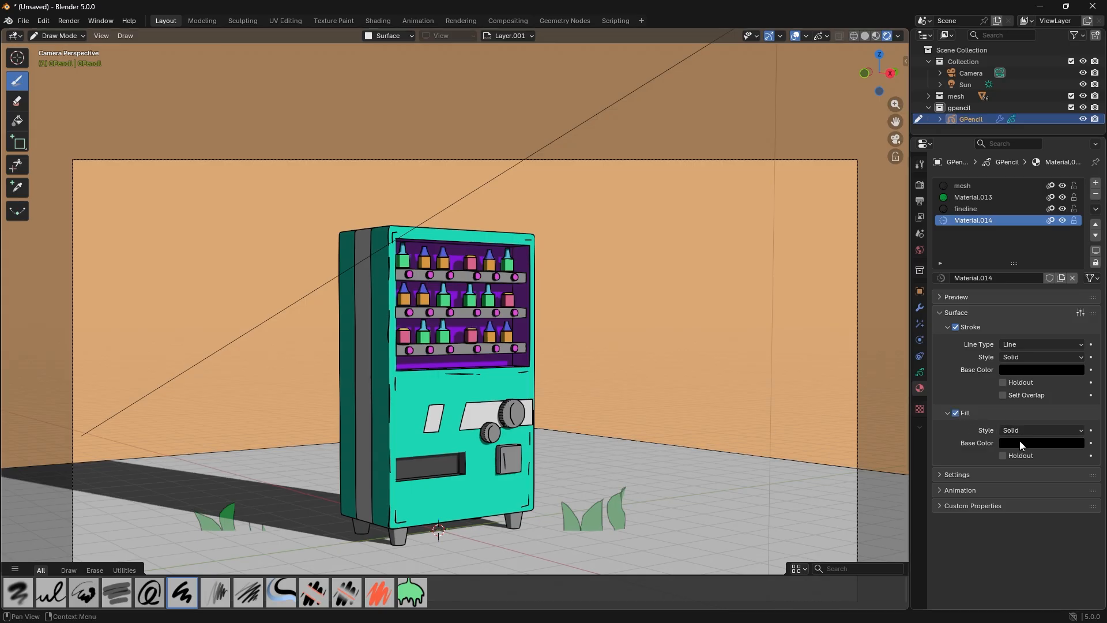
pyautogui.click(1020, 443)
pyautogui.moveTo(1074, 302); pyautogui.dragTo(1042, 266)
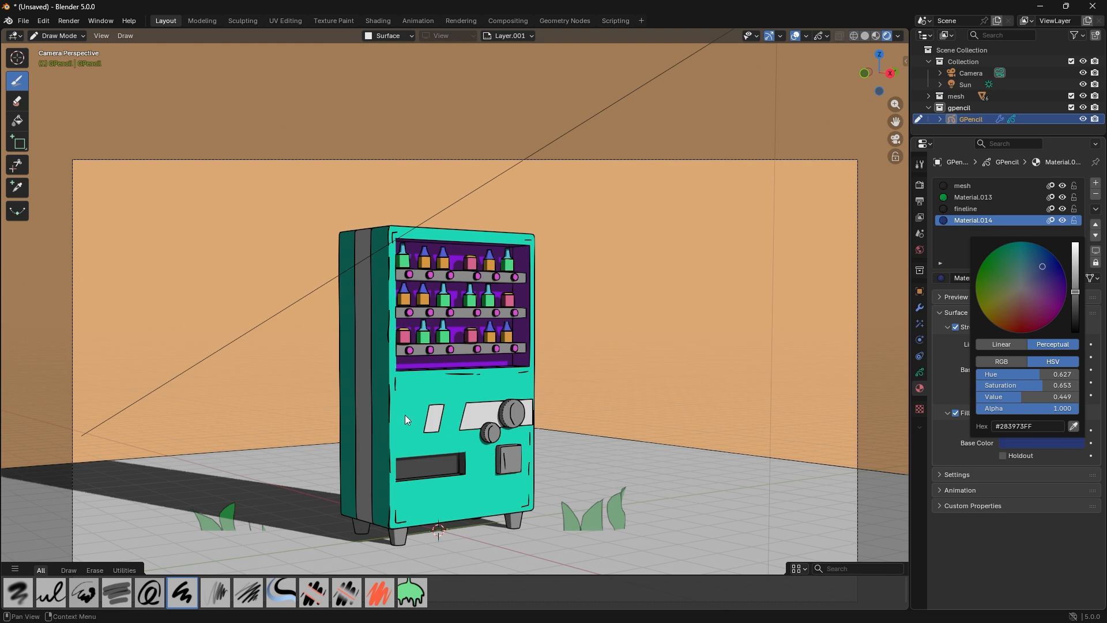
# - Draw small blue sticker patches on the front beside and above the white panels, and on the square plate
pyautogui.scroll(6, 409, 412)
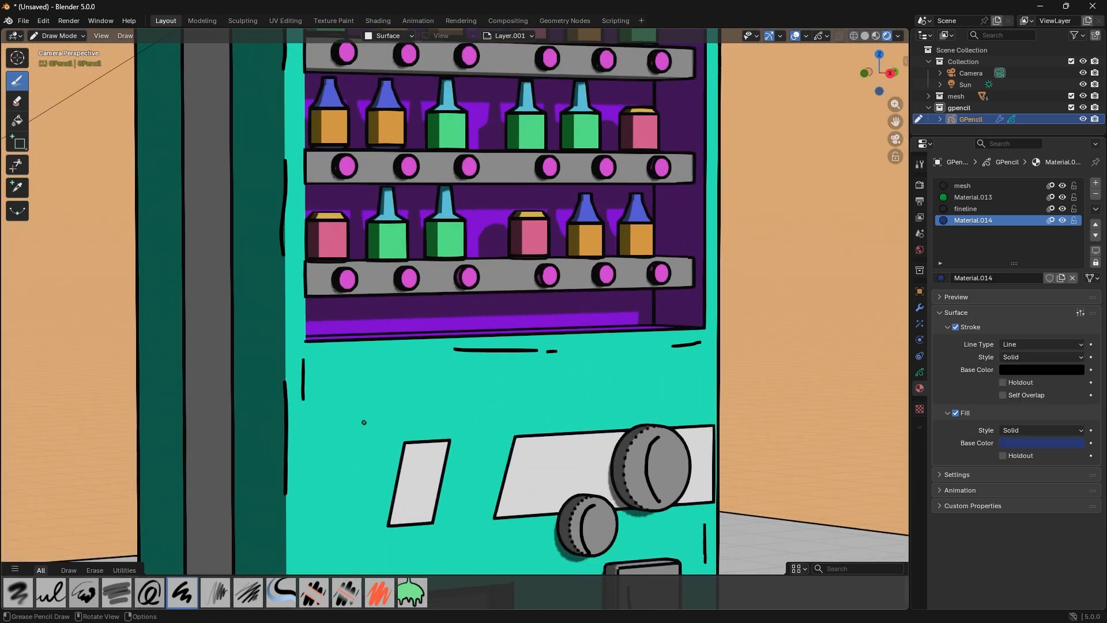
pyautogui.keyDown('shift'); pyautogui.moveTo(363, 422); pyautogui.dragTo(397, 372, button='middle'); pyautogui.keyUp('shift')
pyautogui.moveTo(365, 377)
pyautogui.mouseDown()
pyautogui.moveTo(384, 382)
pyautogui.moveTo(380, 398)
pyautogui.moveTo(365, 394)
pyautogui.moveTo(363, 379)
pyautogui.mouseUp()
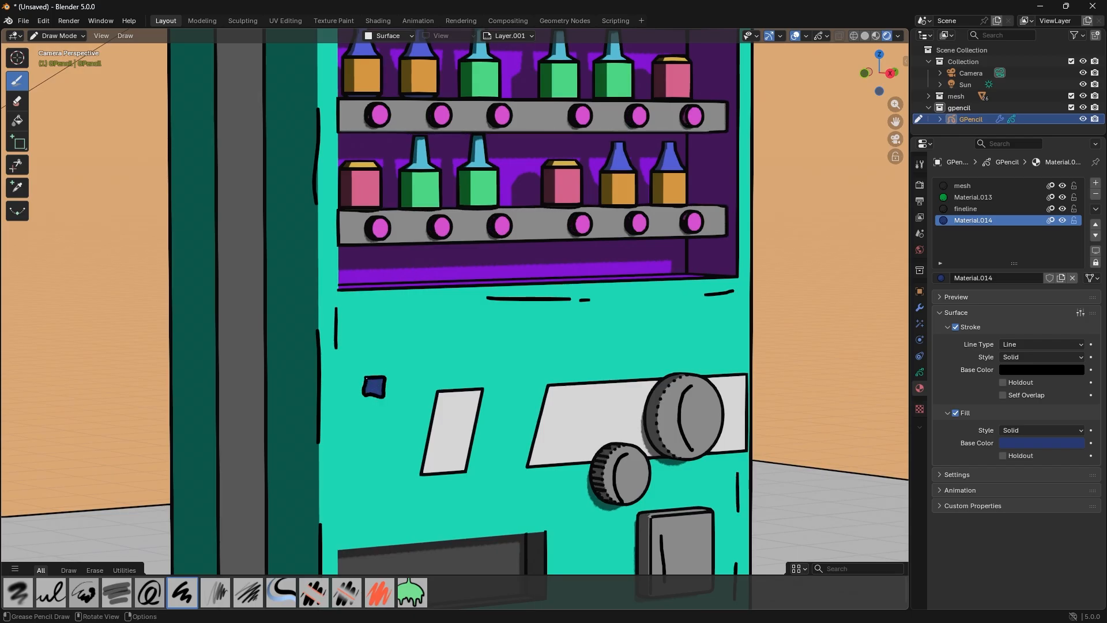
pyautogui.moveTo(398, 390)
pyautogui.mouseDown()
pyautogui.moveTo(392, 413)
pyautogui.moveTo(381, 397)
pyautogui.mouseUp()
pyautogui.moveTo(549, 346)
pyautogui.mouseDown()
pyautogui.moveTo(581, 345)
pyautogui.moveTo(582, 367)
pyautogui.moveTo(553, 350)
pyautogui.mouseUp()
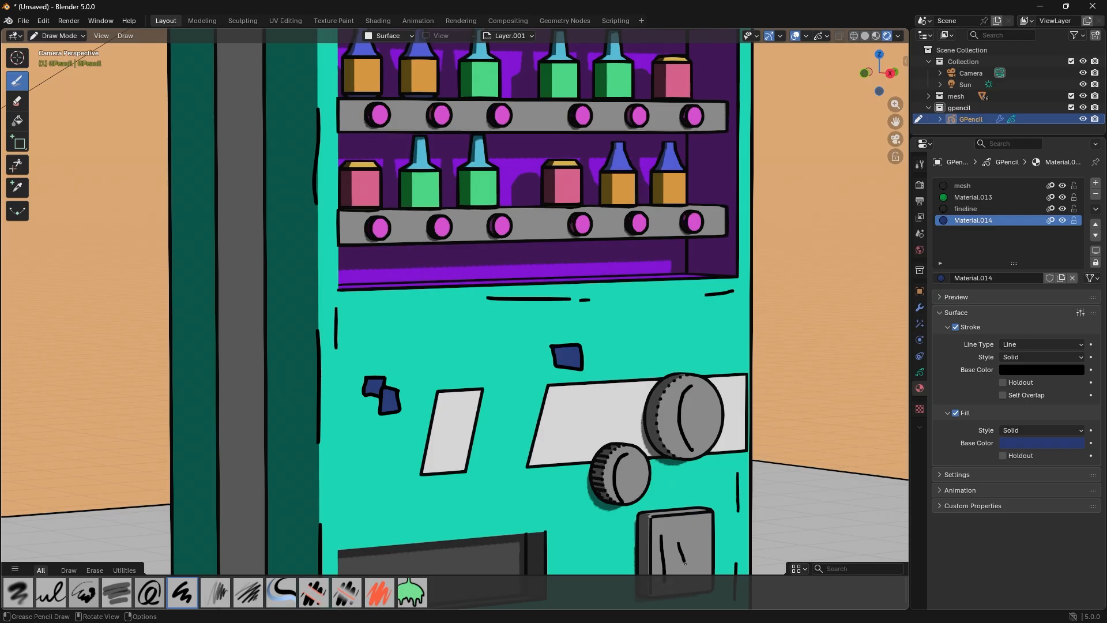
pyautogui.moveTo(684, 542); pyautogui.dragTo(682, 546)
# - Draw a larger blue sticker overlapping the machine's grey side stripe and shift the fill color to a deeper blue
pyautogui.keyDown('shift'); pyautogui.moveTo(478, 461); pyautogui.dragTo(661, 388, button='middle'); pyautogui.keyUp('shift')
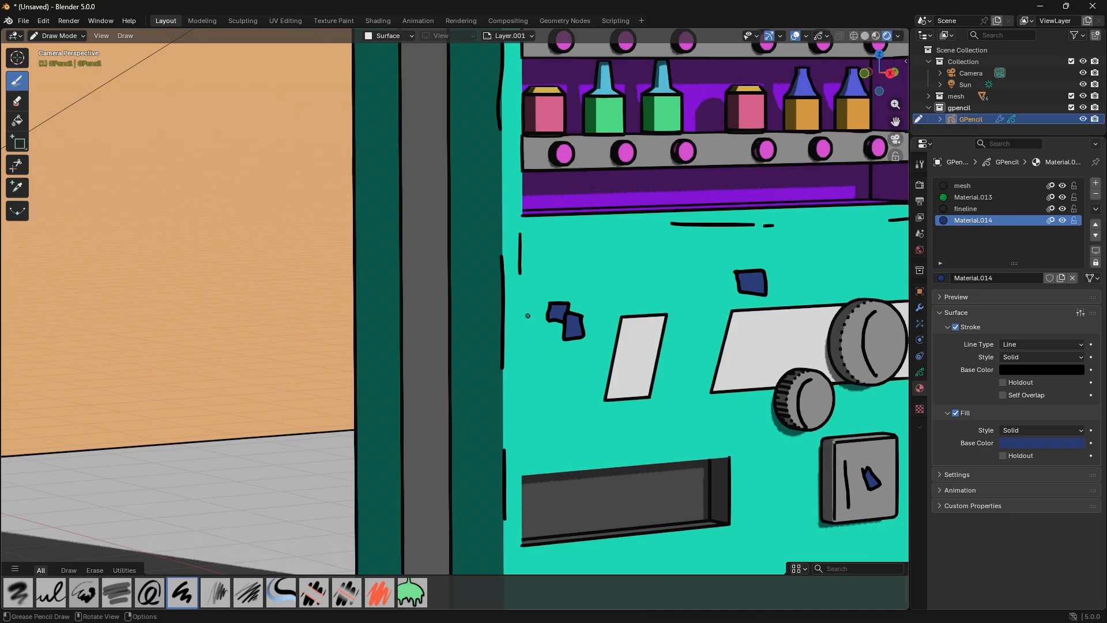
pyautogui.moveTo(428, 265)
pyautogui.mouseDown()
pyautogui.moveTo(445, 282)
pyautogui.moveTo(472, 282)
pyautogui.moveTo(480, 249)
pyautogui.mouseUp()
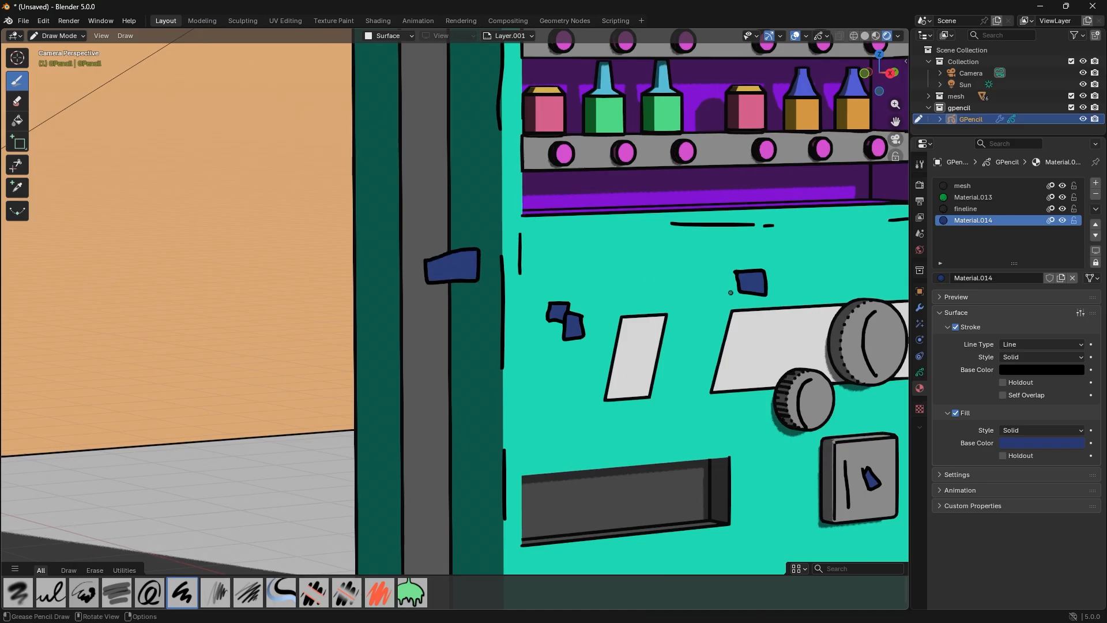
pyautogui.click(1029, 448)
pyautogui.moveTo(1007, 278); pyautogui.dragTo(1050, 270)
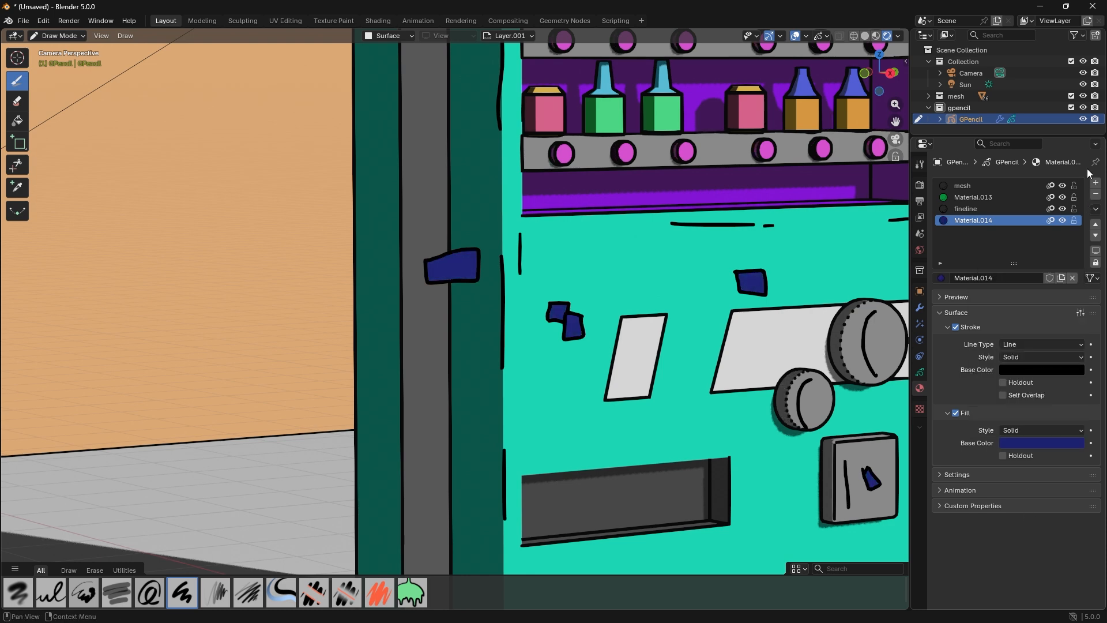
# - Add another material with a muted red fill, #99455A, and draw a small triangular sticker above the blue one on the side
pyautogui.click(1096, 183)
pyautogui.click(988, 282)
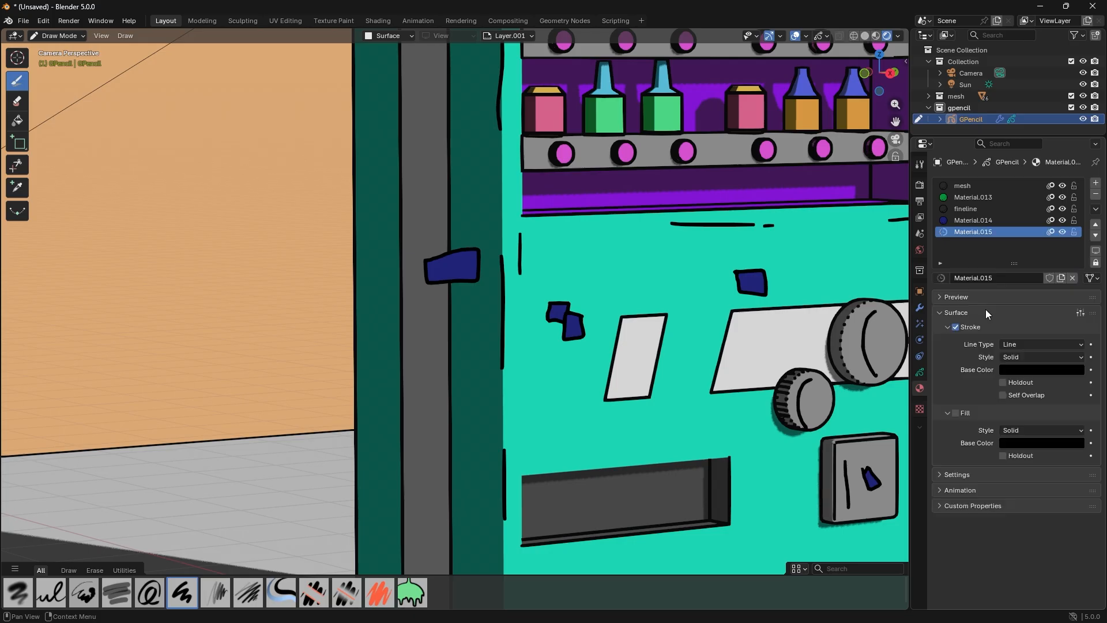
pyautogui.click(1021, 443)
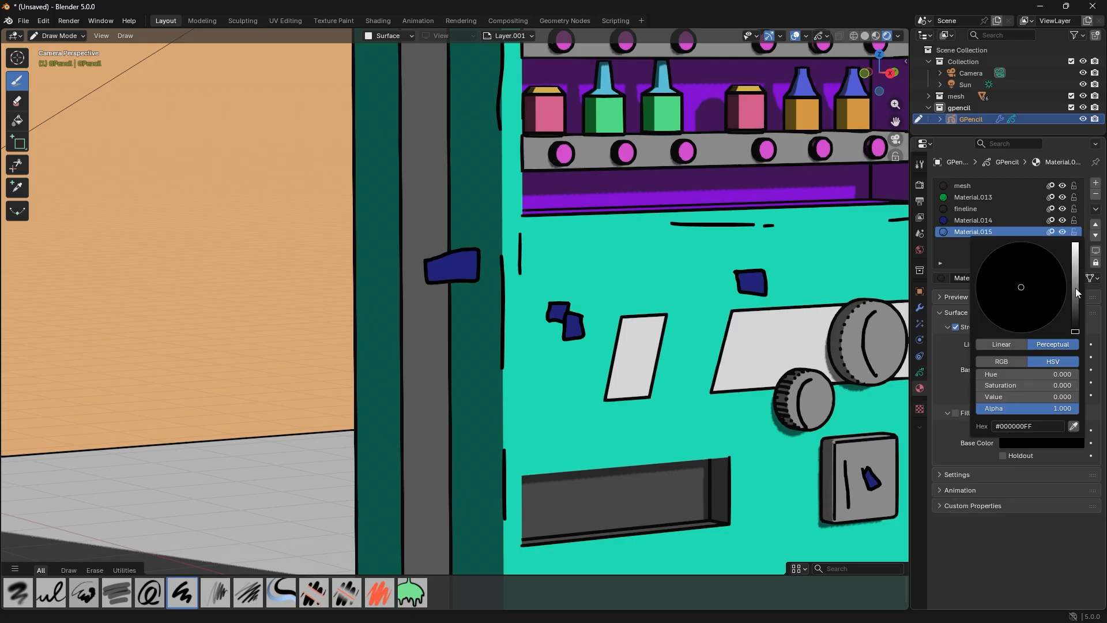
pyautogui.moveTo(1075, 295)
pyautogui.mouseDown()
pyautogui.moveTo(1067, 283)
pyautogui.moveTo(1006, 304)
pyautogui.moveTo(1028, 311)
pyautogui.mouseUp()
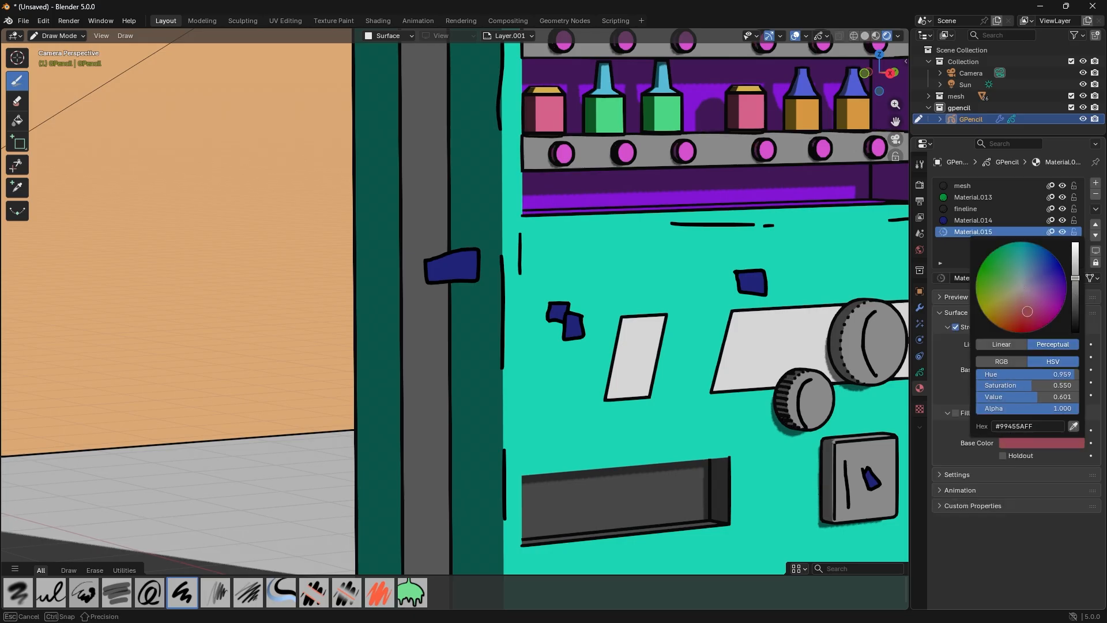
pyautogui.click(956, 413)
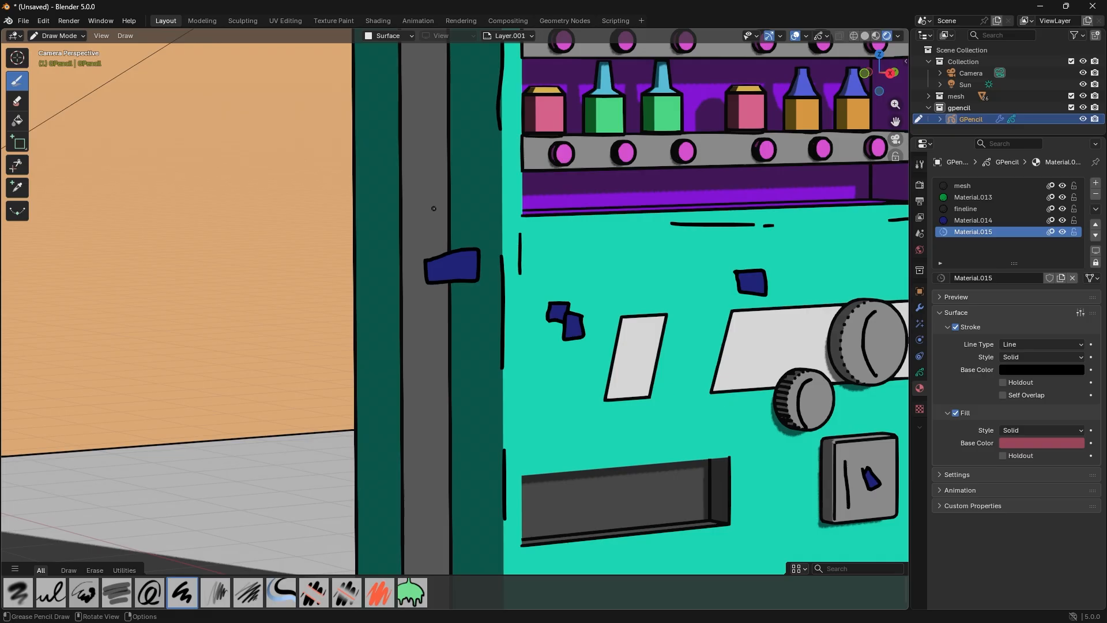
pyautogui.moveTo(431, 180)
pyautogui.mouseDown()
pyautogui.moveTo(428, 203)
pyautogui.moveTo(460, 193)
pyautogui.mouseUp()
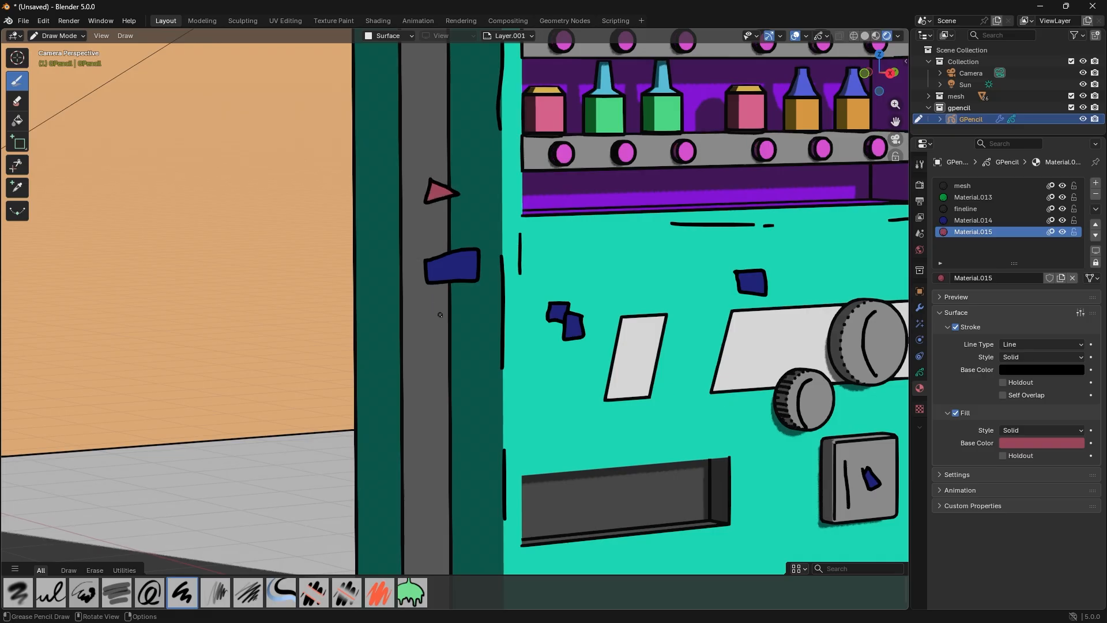
# - Draw red stickers overlapping the side's blue sticker, at the small white panel's lower corner, and near the top of the grey side stripe
pyautogui.moveTo(452, 281)
pyautogui.mouseDown()
pyautogui.moveTo(485, 302)
pyautogui.moveTo(490, 277)
pyautogui.mouseUp()
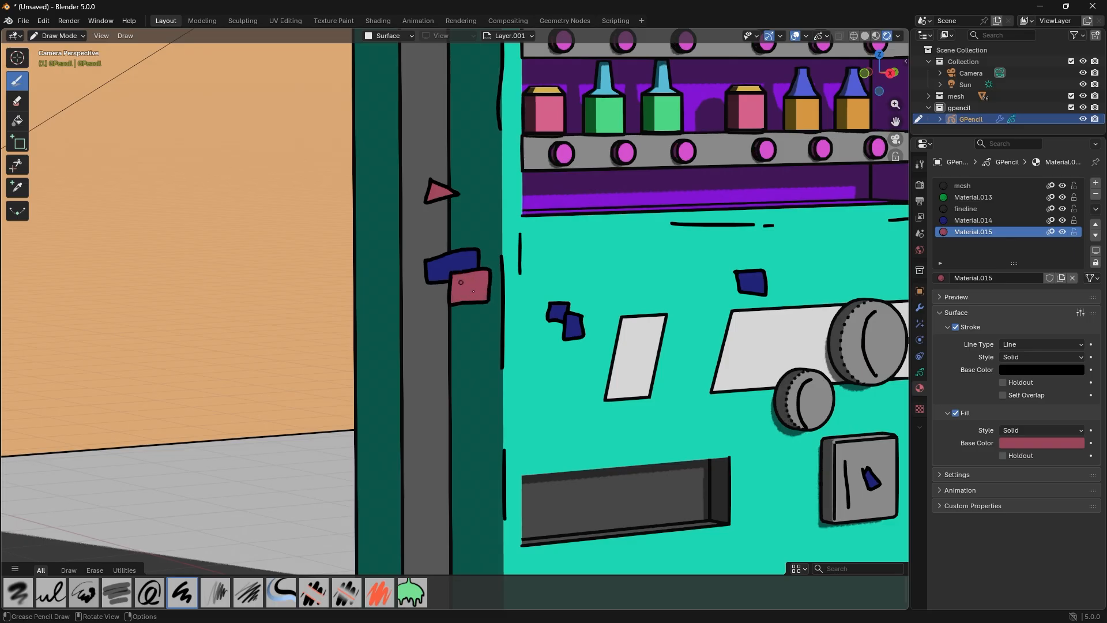
pyautogui.moveTo(595, 381)
pyautogui.mouseDown()
pyautogui.moveTo(594, 416)
pyautogui.moveTo(620, 411)
pyautogui.moveTo(597, 382)
pyautogui.mouseUp()
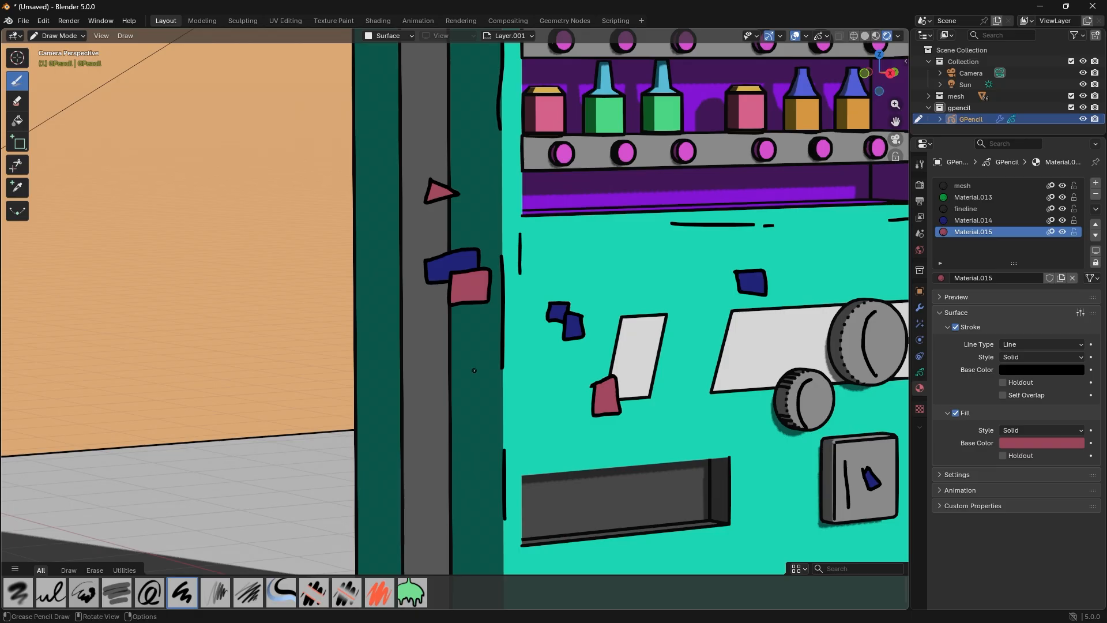
pyautogui.press('Home')
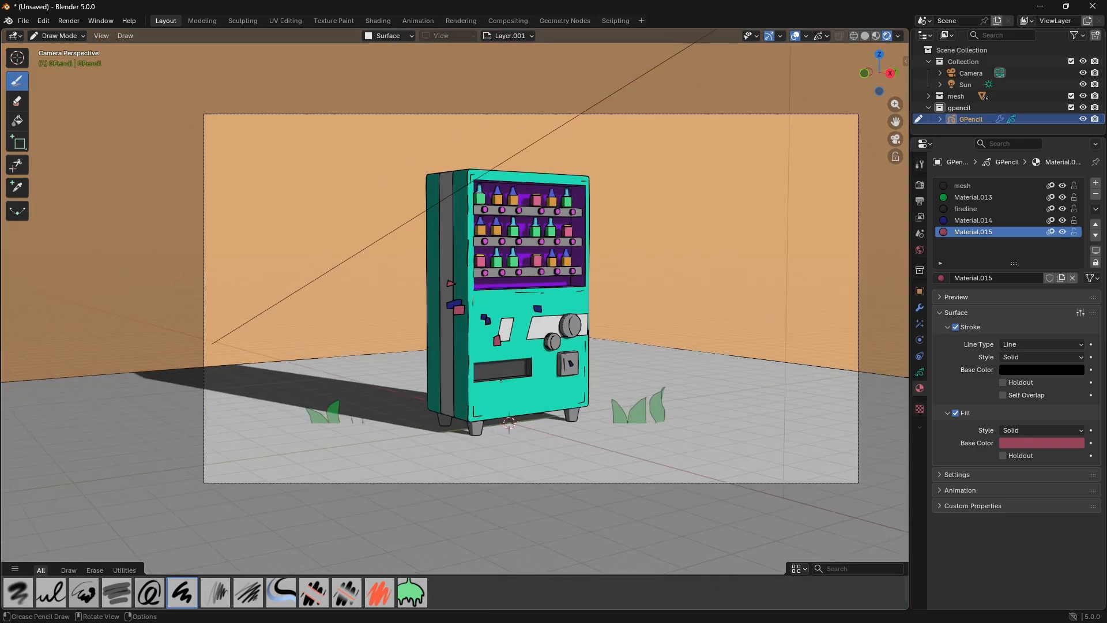
pyautogui.scroll(4, 495, 383)
pyautogui.moveTo(432, 109)
pyautogui.mouseDown()
pyautogui.moveTo(439, 126)
pyautogui.moveTo(436, 104)
pyautogui.mouseUp()
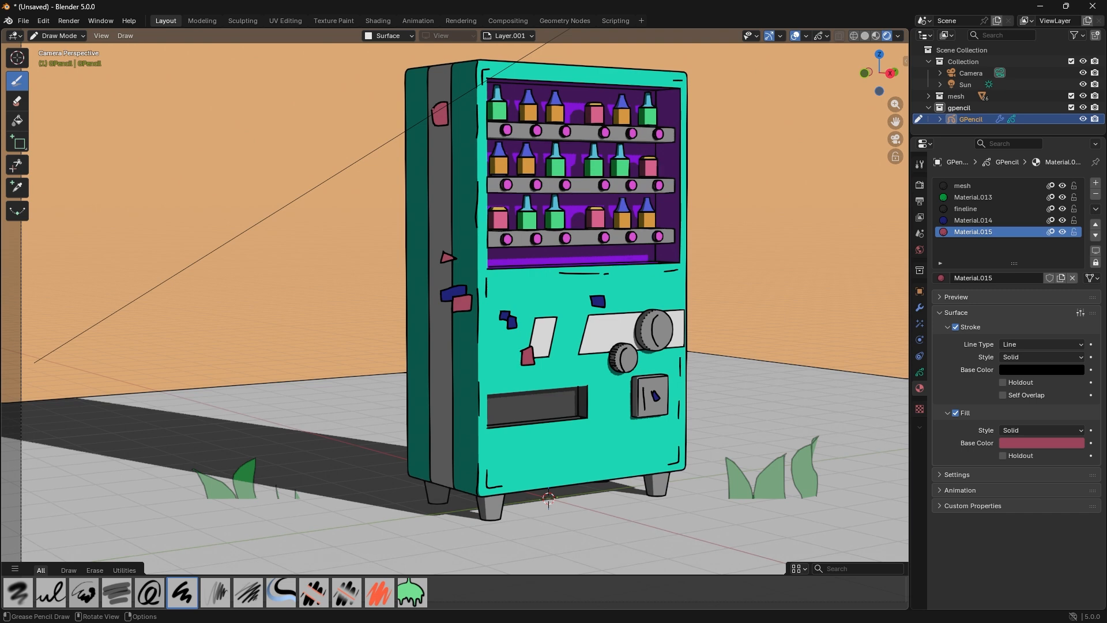
# - Draw a red triangular sticker low on the grey side stripe and two red stickers on the front below the dispensing slot
pyautogui.moveTo(444, 450)
pyautogui.mouseDown()
pyautogui.moveTo(440, 429)
pyautogui.moveTo(461, 443)
pyautogui.mouseUp()
pyautogui.moveTo(534, 465)
pyautogui.mouseDown()
pyautogui.moveTo(537, 444)
pyautogui.moveTo(551, 465)
pyautogui.mouseUp()
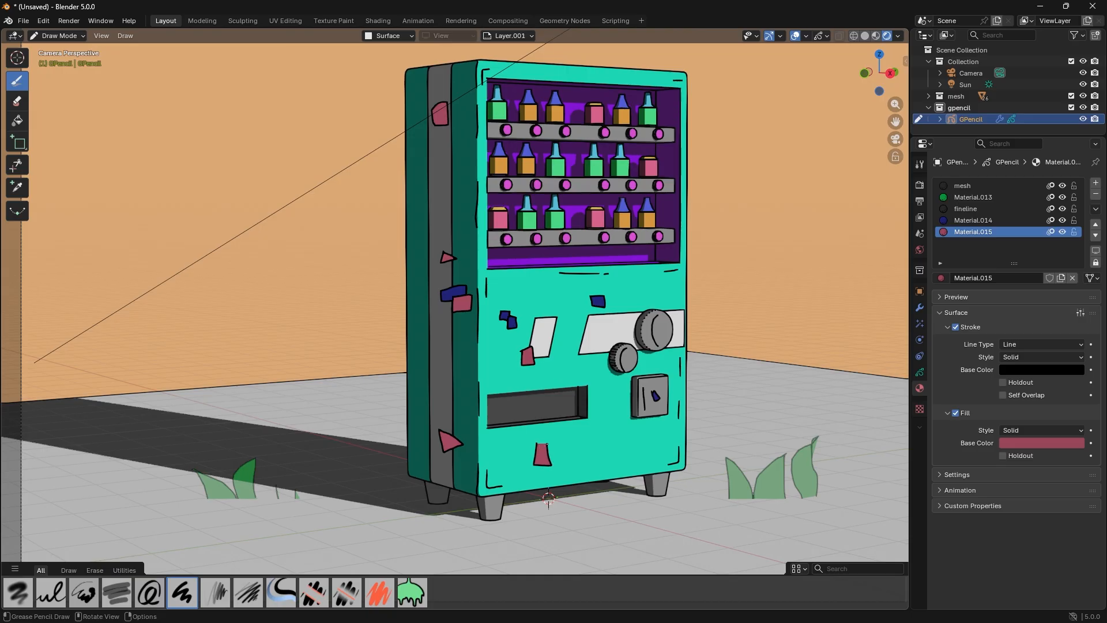
pyautogui.moveTo(614, 440)
pyautogui.mouseDown()
pyautogui.moveTo(612, 453)
pyautogui.moveTo(635, 446)
pyautogui.moveTo(613, 440)
pyautogui.mouseUp()
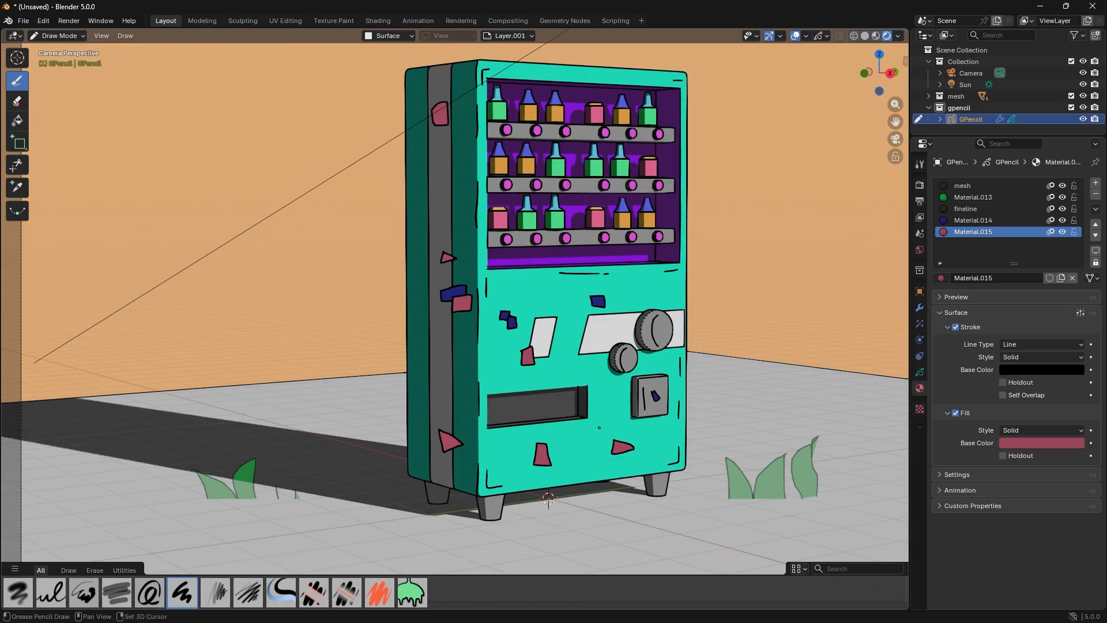
# - Switch the GPencil object to Edit Mode and try to delete the stray strokes beside the grass left of the machine
pyautogui.scroll(-6, 618, 295)
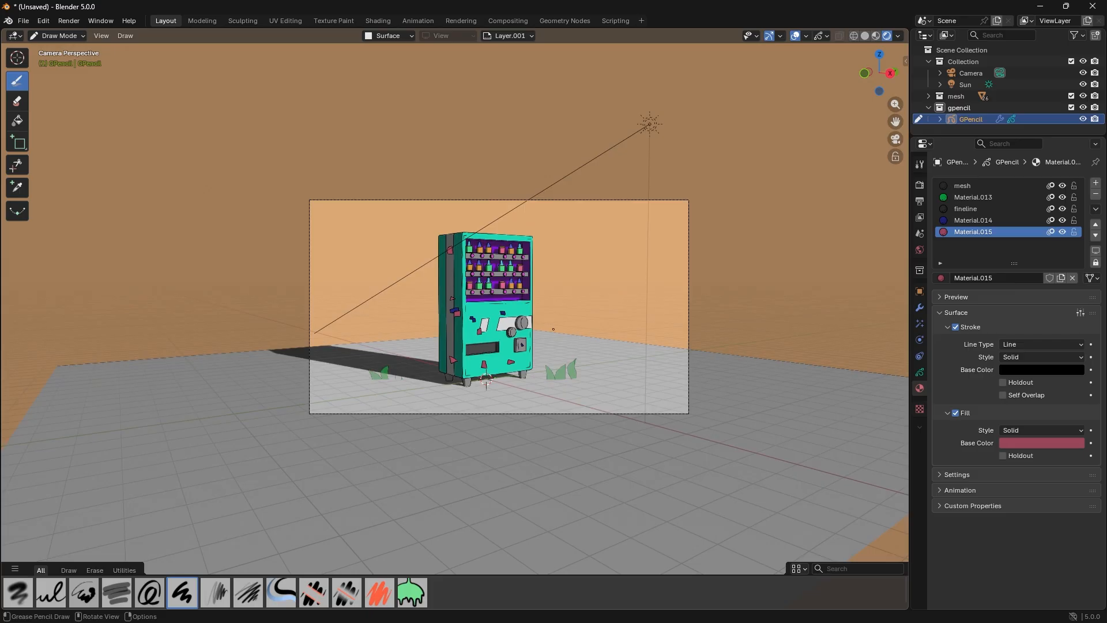
pyautogui.press('Tab')
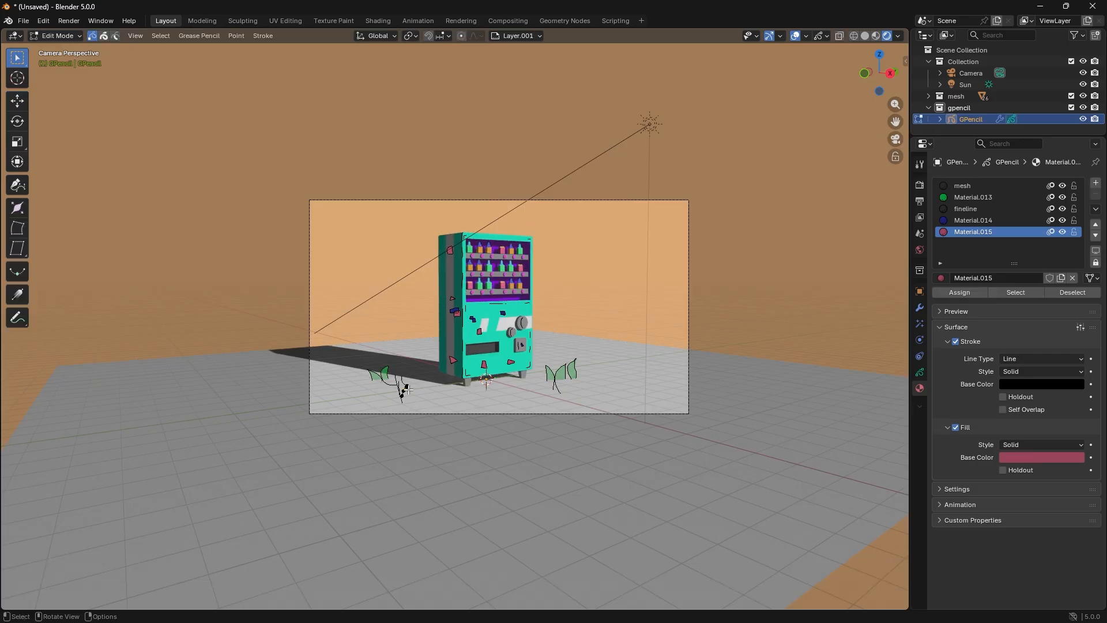
pyautogui.press('x')
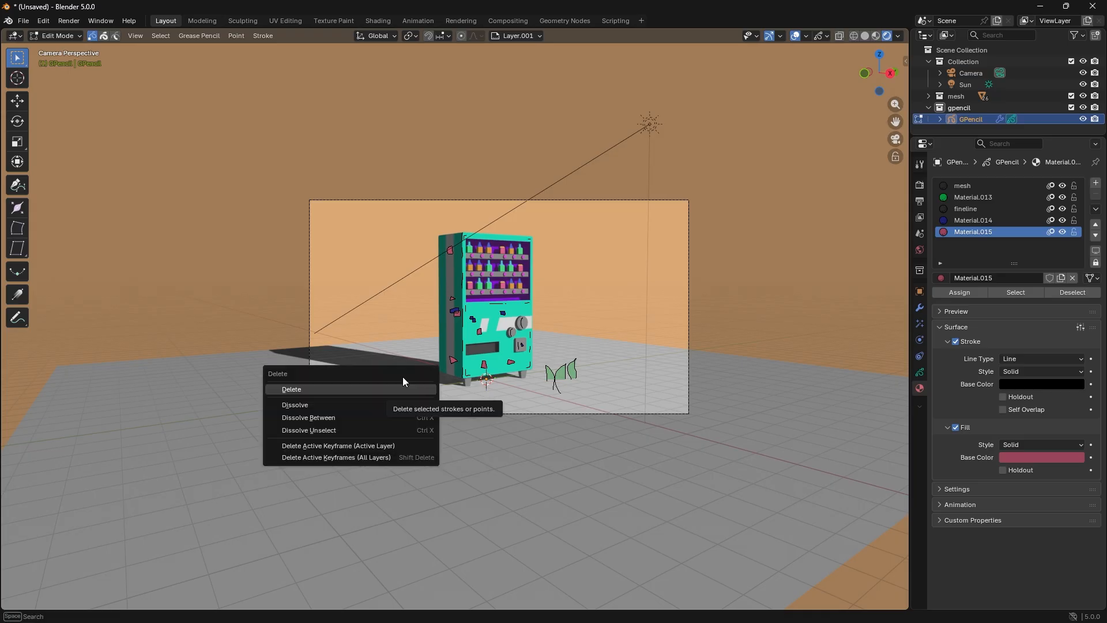
pyautogui.click(372, 388)
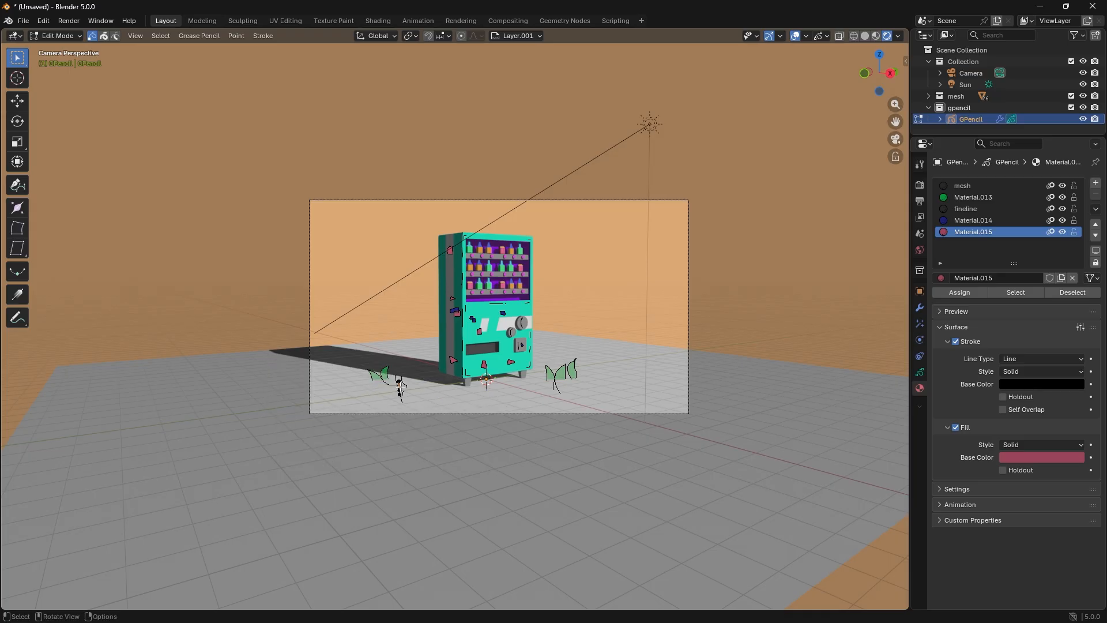
pyautogui.press('x')
pyautogui.click(389, 397)
# - Select the stray line points between the left grass clump and the machine and delete them
pyautogui.scroll(3, 410, 398)
pyautogui.keyDown('shift'); pyautogui.moveTo(410, 397); pyautogui.dragTo(396, 342, button='middle'); pyautogui.keyUp('shift')
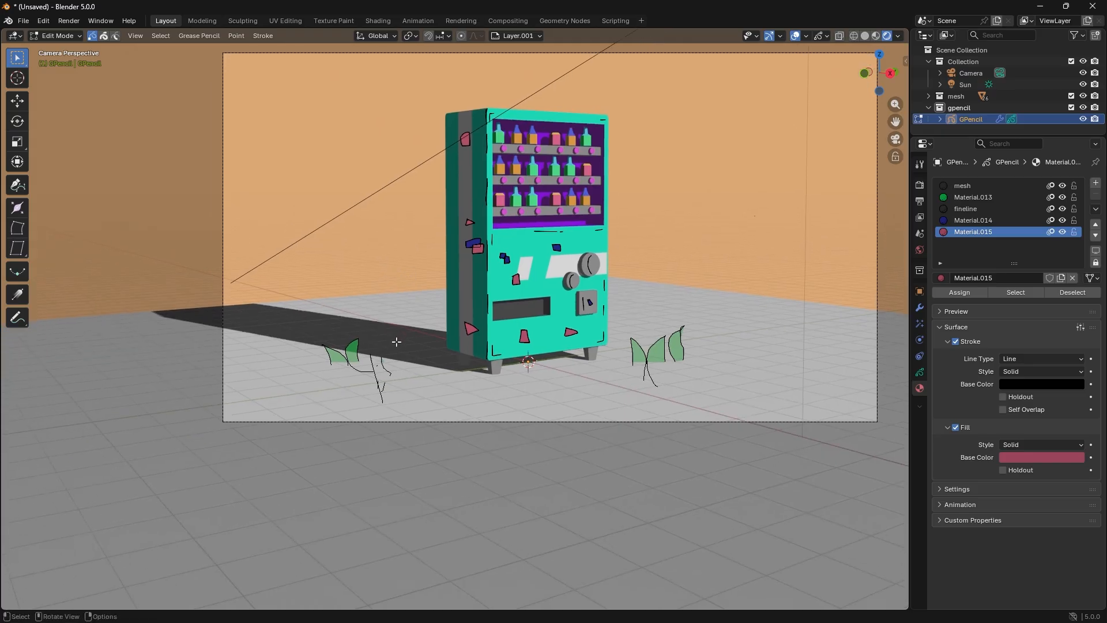
pyautogui.scroll(4, 396, 342)
pyautogui.press('b')
pyautogui.moveTo(412, 306); pyautogui.dragTo(320, 446)
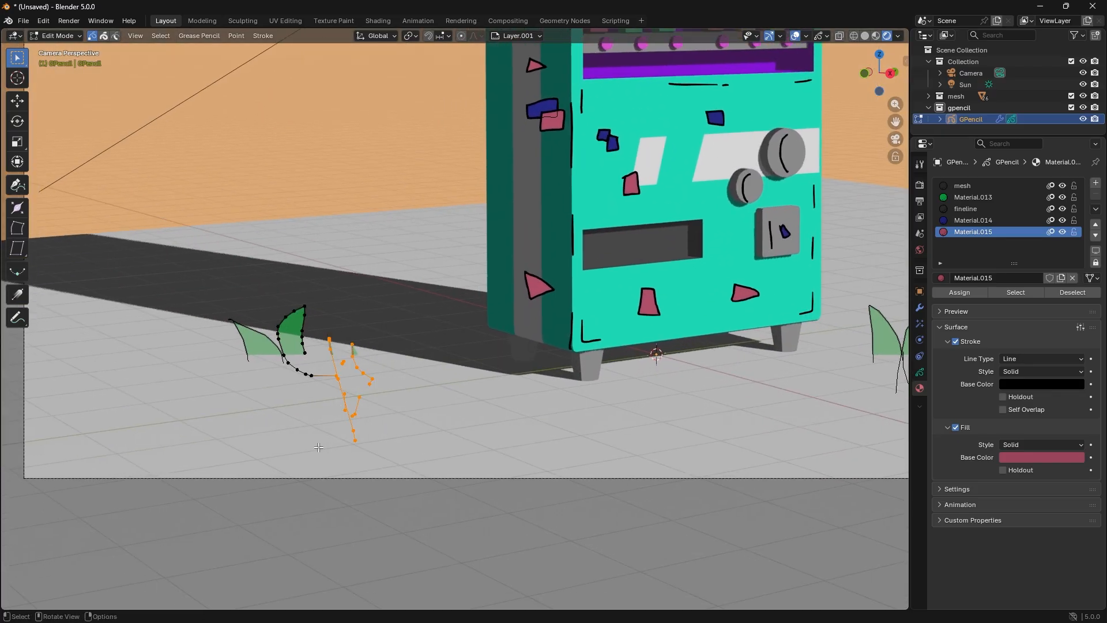
pyautogui.press('x')
pyautogui.click(356, 435)
# - Delete the remaining stroke points trailing below the left grass clump's base
pyautogui.press('b')
pyautogui.moveTo(324, 367); pyautogui.dragTo(260, 382)
pyautogui.press('x')
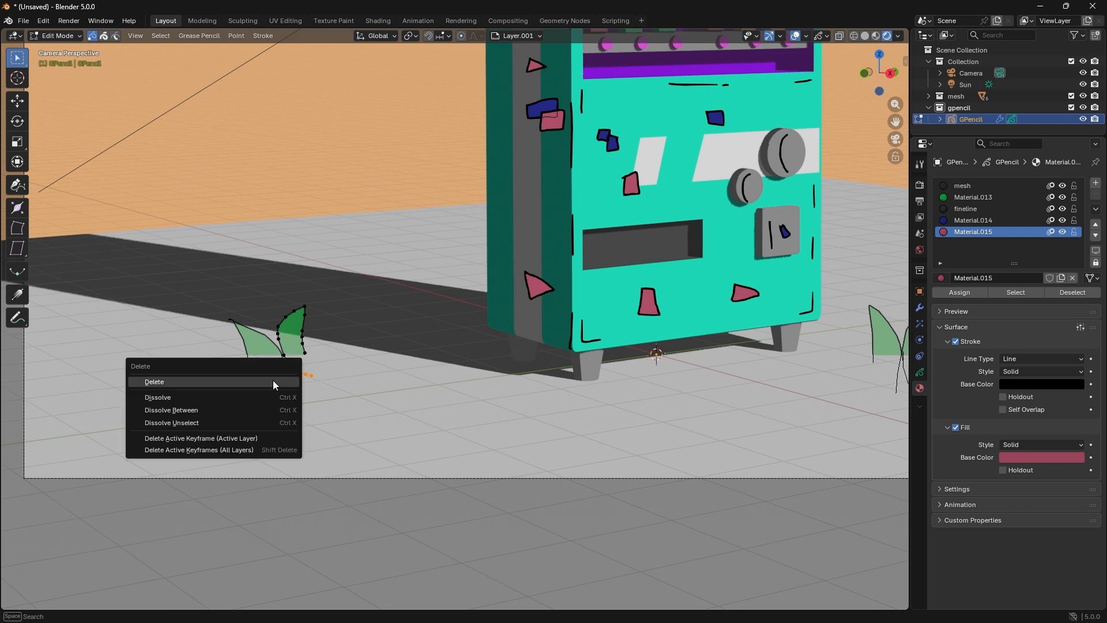
pyautogui.click(273, 382)
# - Delete the stroke points hanging below the grass clump to the right of the machine
pyautogui.scroll(-3, 668, 373)
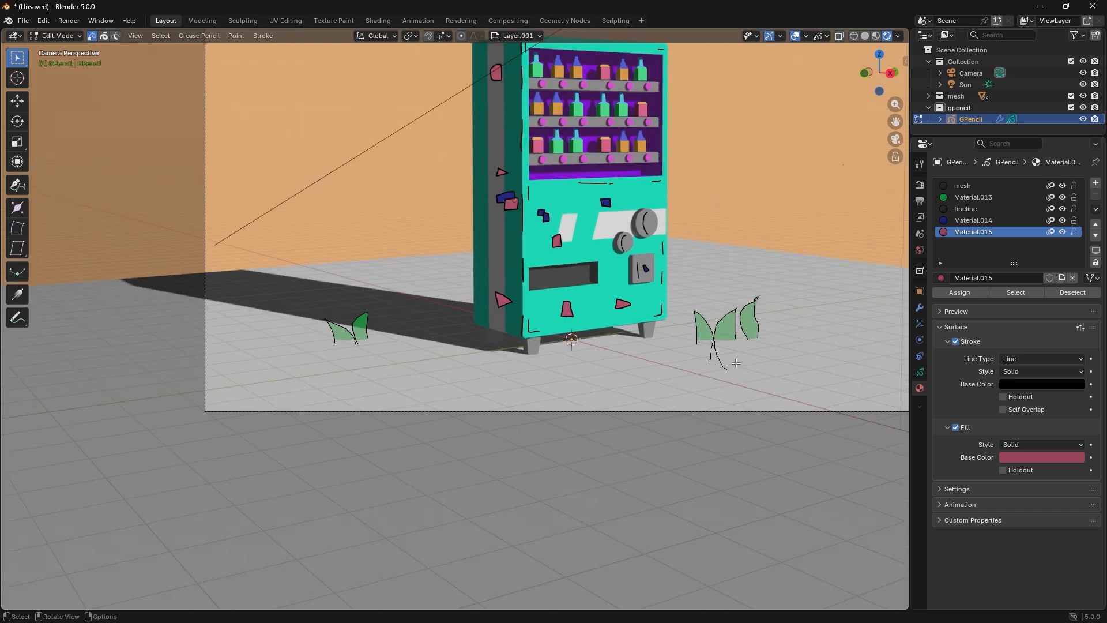
pyautogui.moveTo(740, 348); pyautogui.dragTo(638, 397)
pyautogui.press('x')
pyautogui.click(638, 397)
# - Leave stroke editing, switch the GPencil object to Object Mode and deselect everything
pyautogui.scroll(-3, 629, 300)
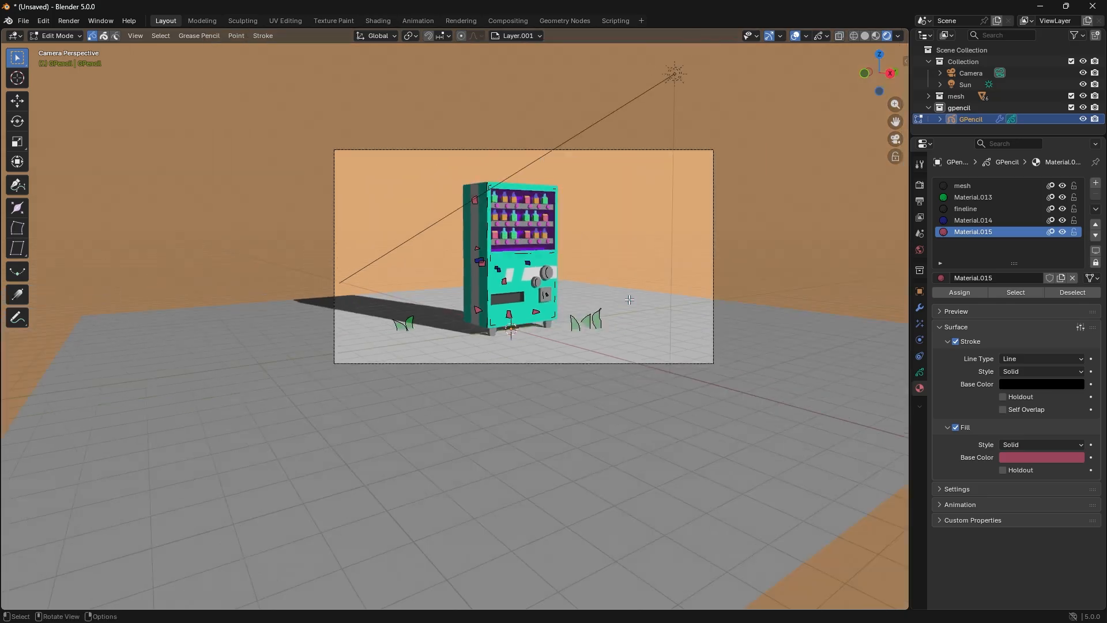
pyautogui.press('Tab')
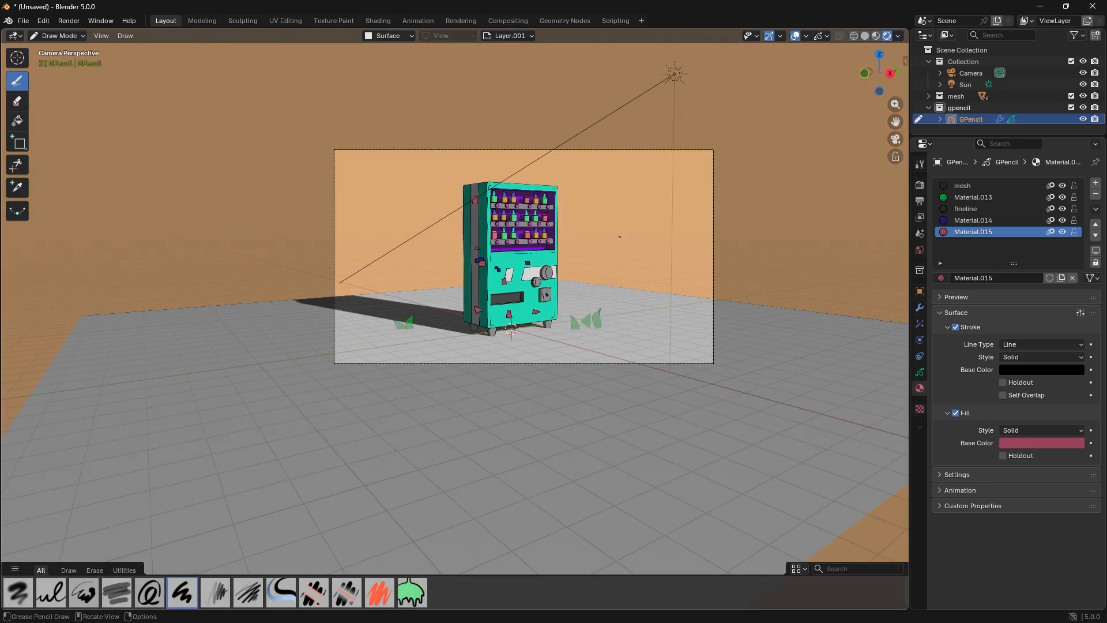
pyautogui.click(36, 37)
pyautogui.click(54, 49)
pyautogui.click(240, 217)
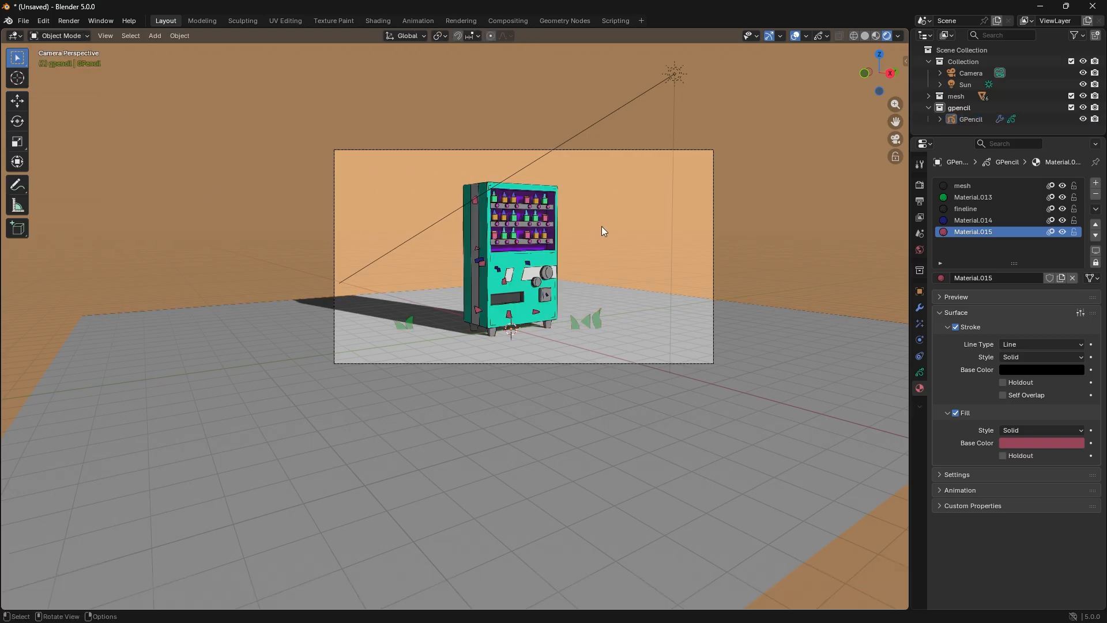